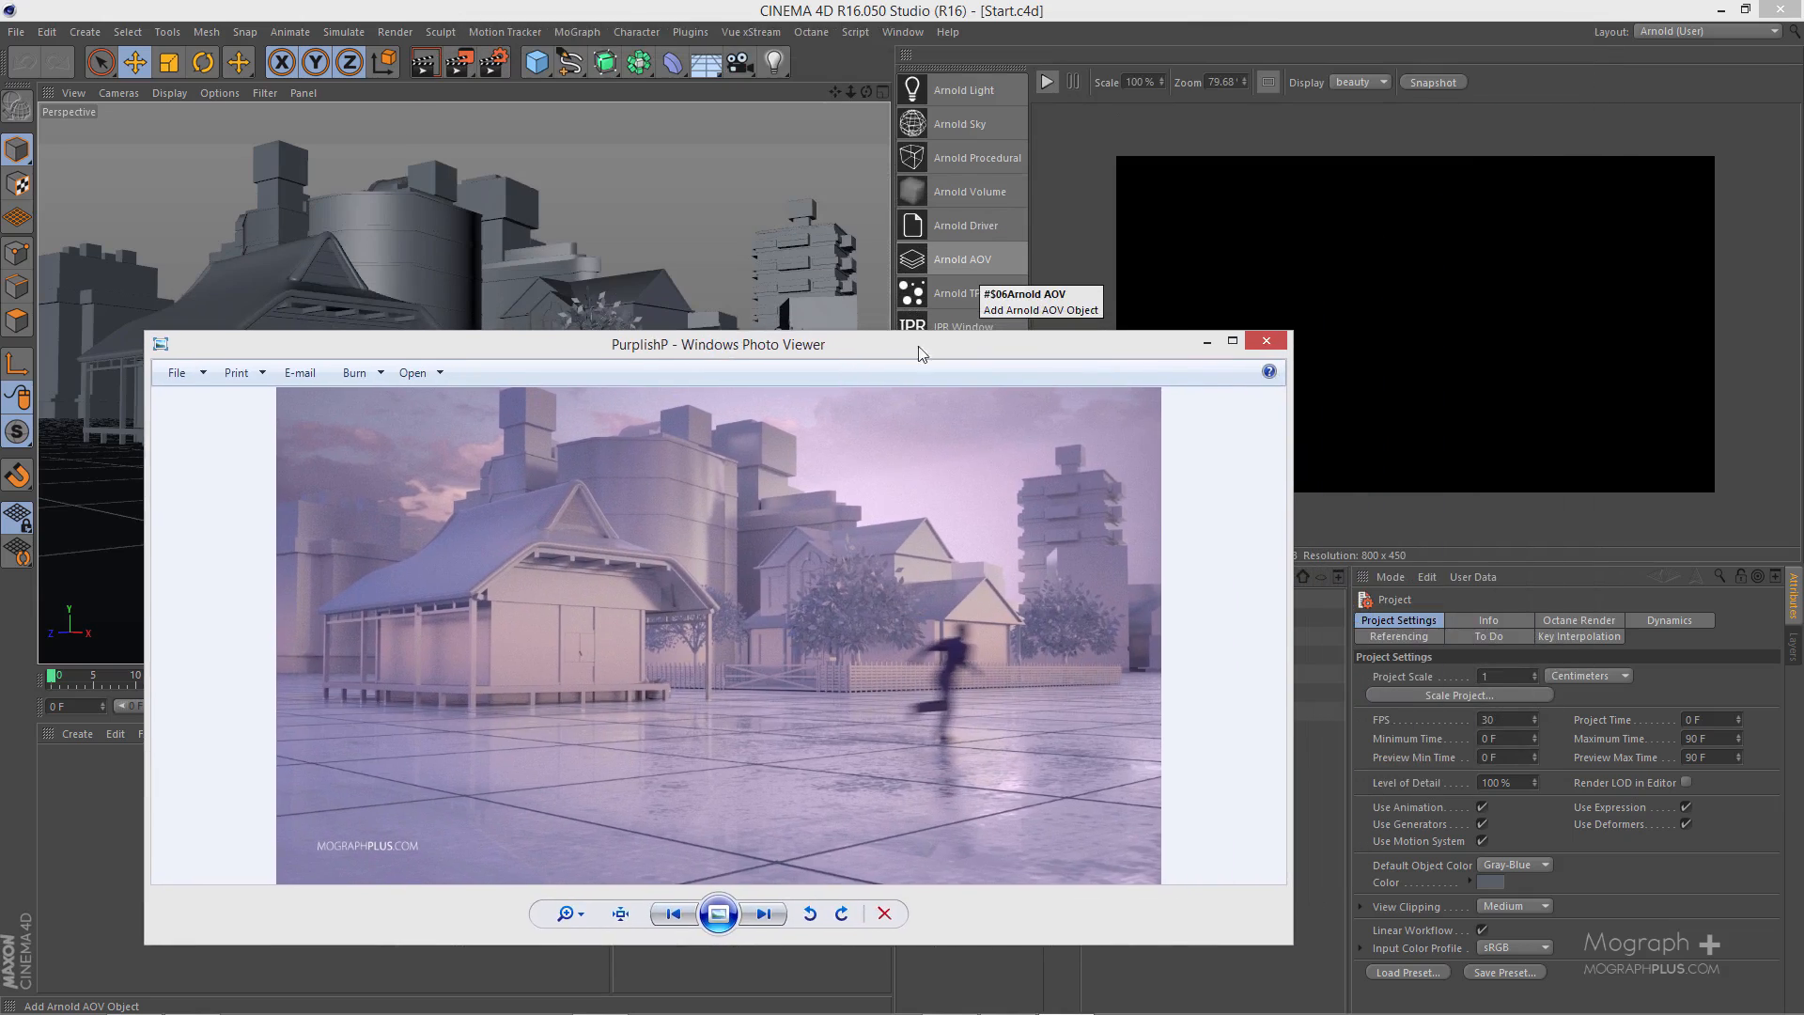
- Put away the reference image and examine the city, houses and camera placement from outside the scene camera, ending back in the camera view
click(1207, 342)
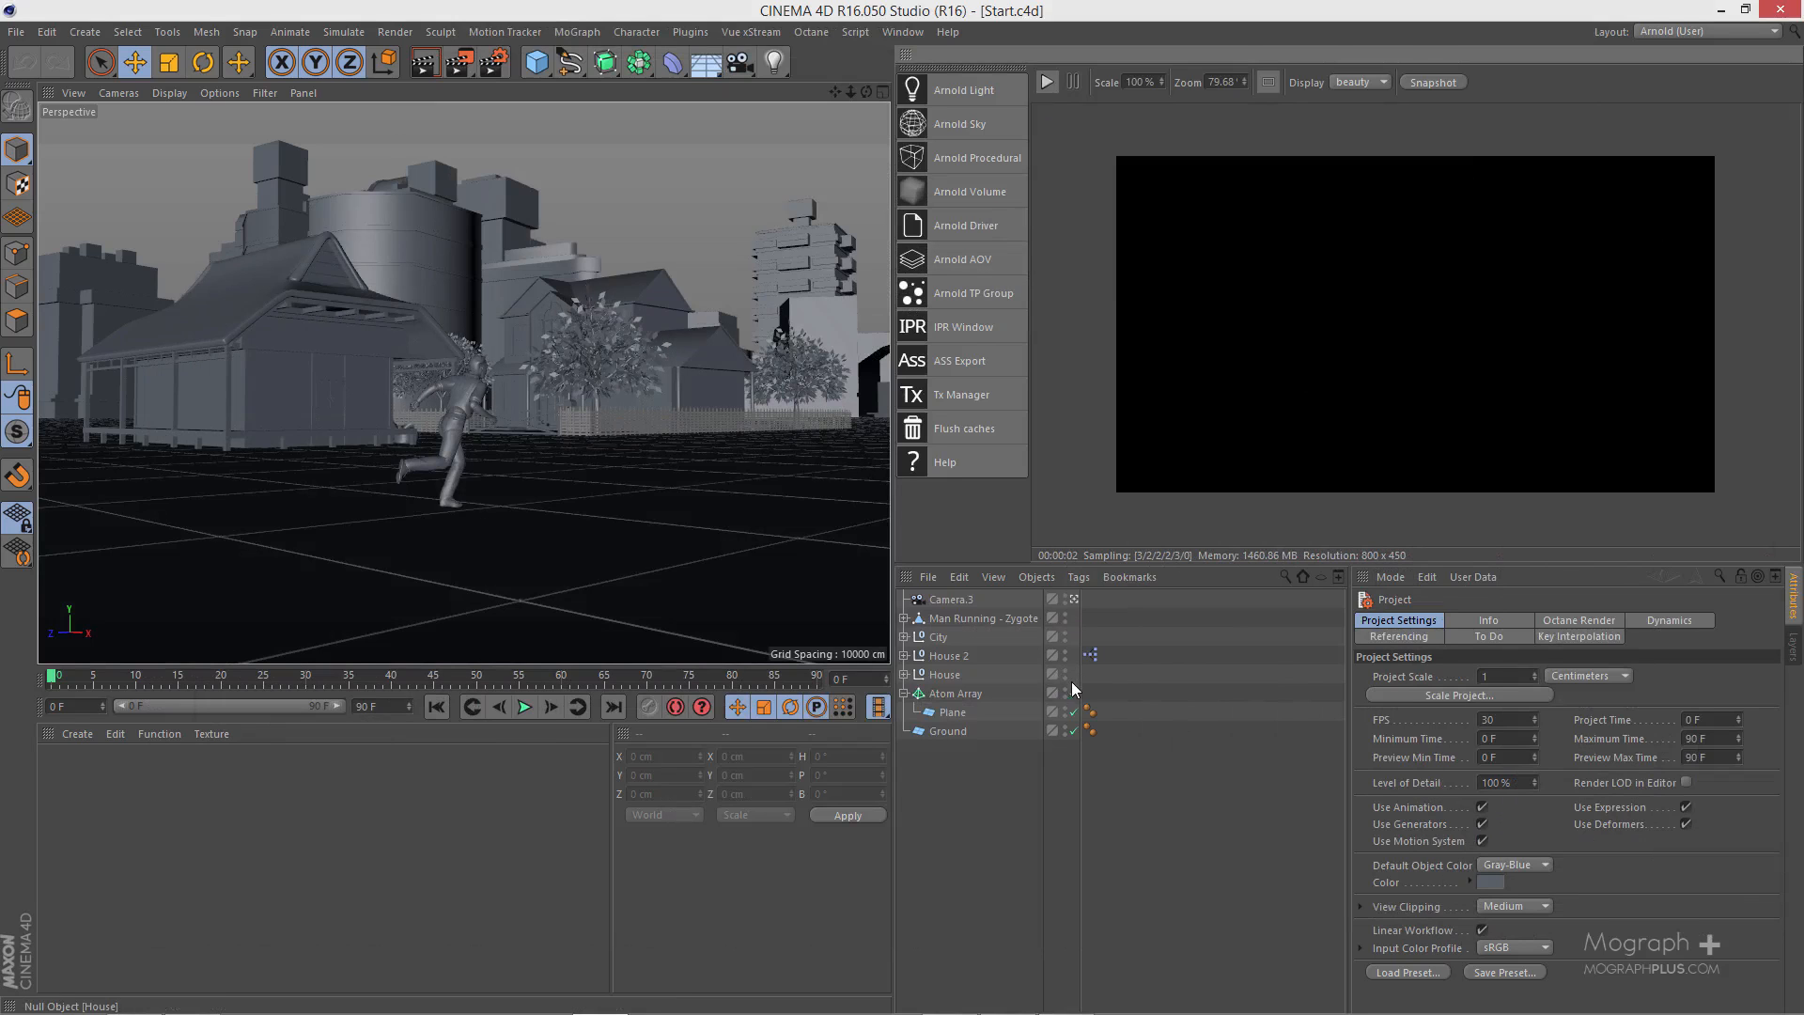
click(1073, 692)
click(1074, 599)
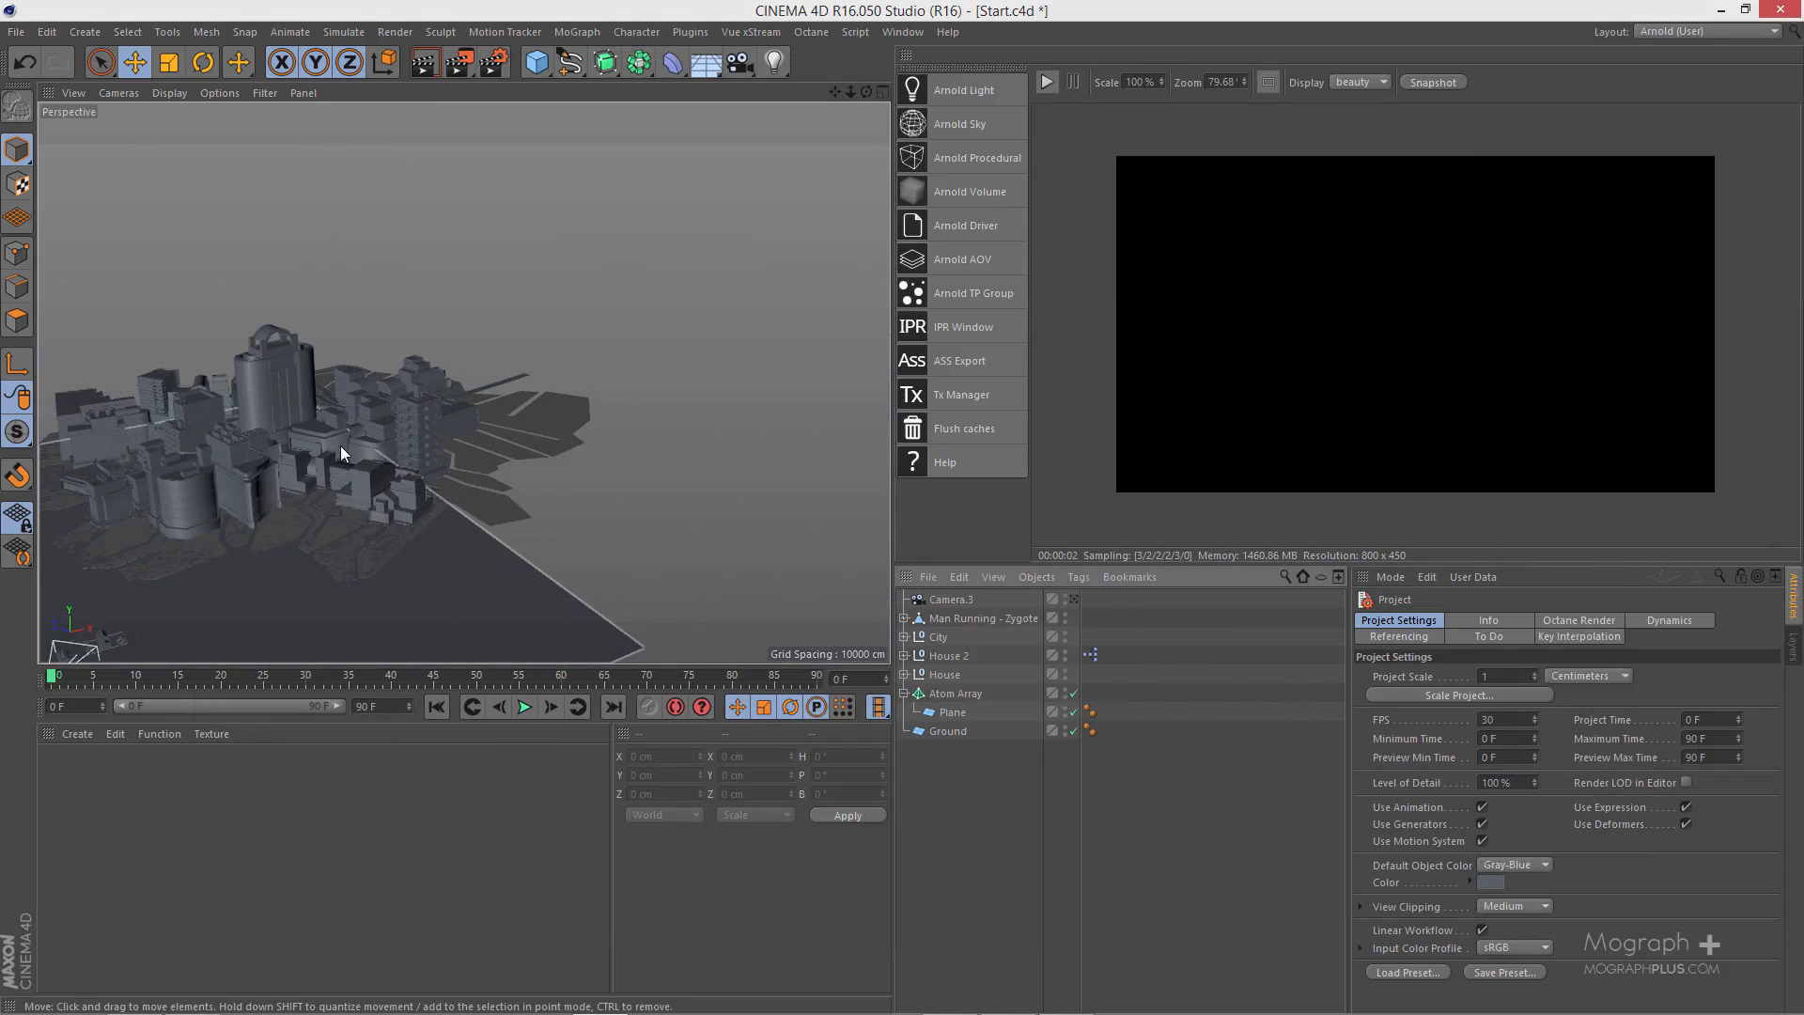
alt+middle_drag(340, 445, 452, 268)
alt+middle_drag(470, 386, 652, 385)
scroll(539, 325, up, 3)
alt+middle_drag(402, 550, 459, 429)
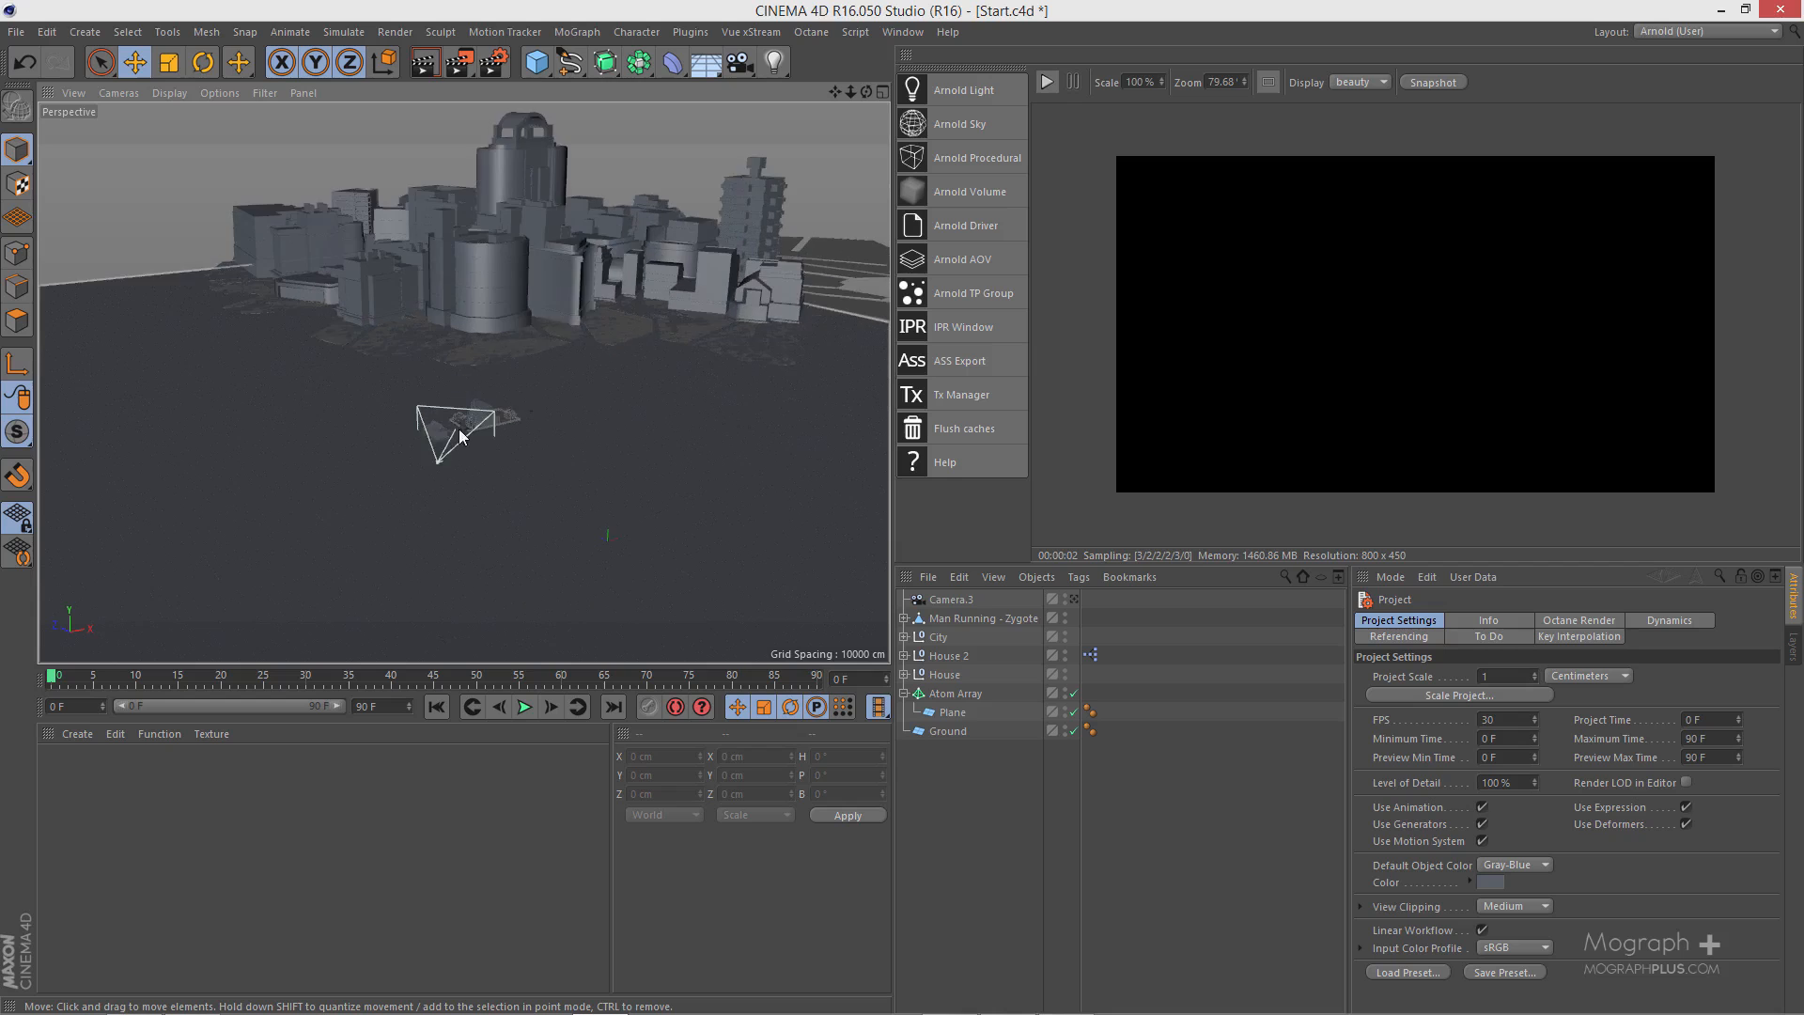
scroll(550, 313, up, 6)
click(380, 420)
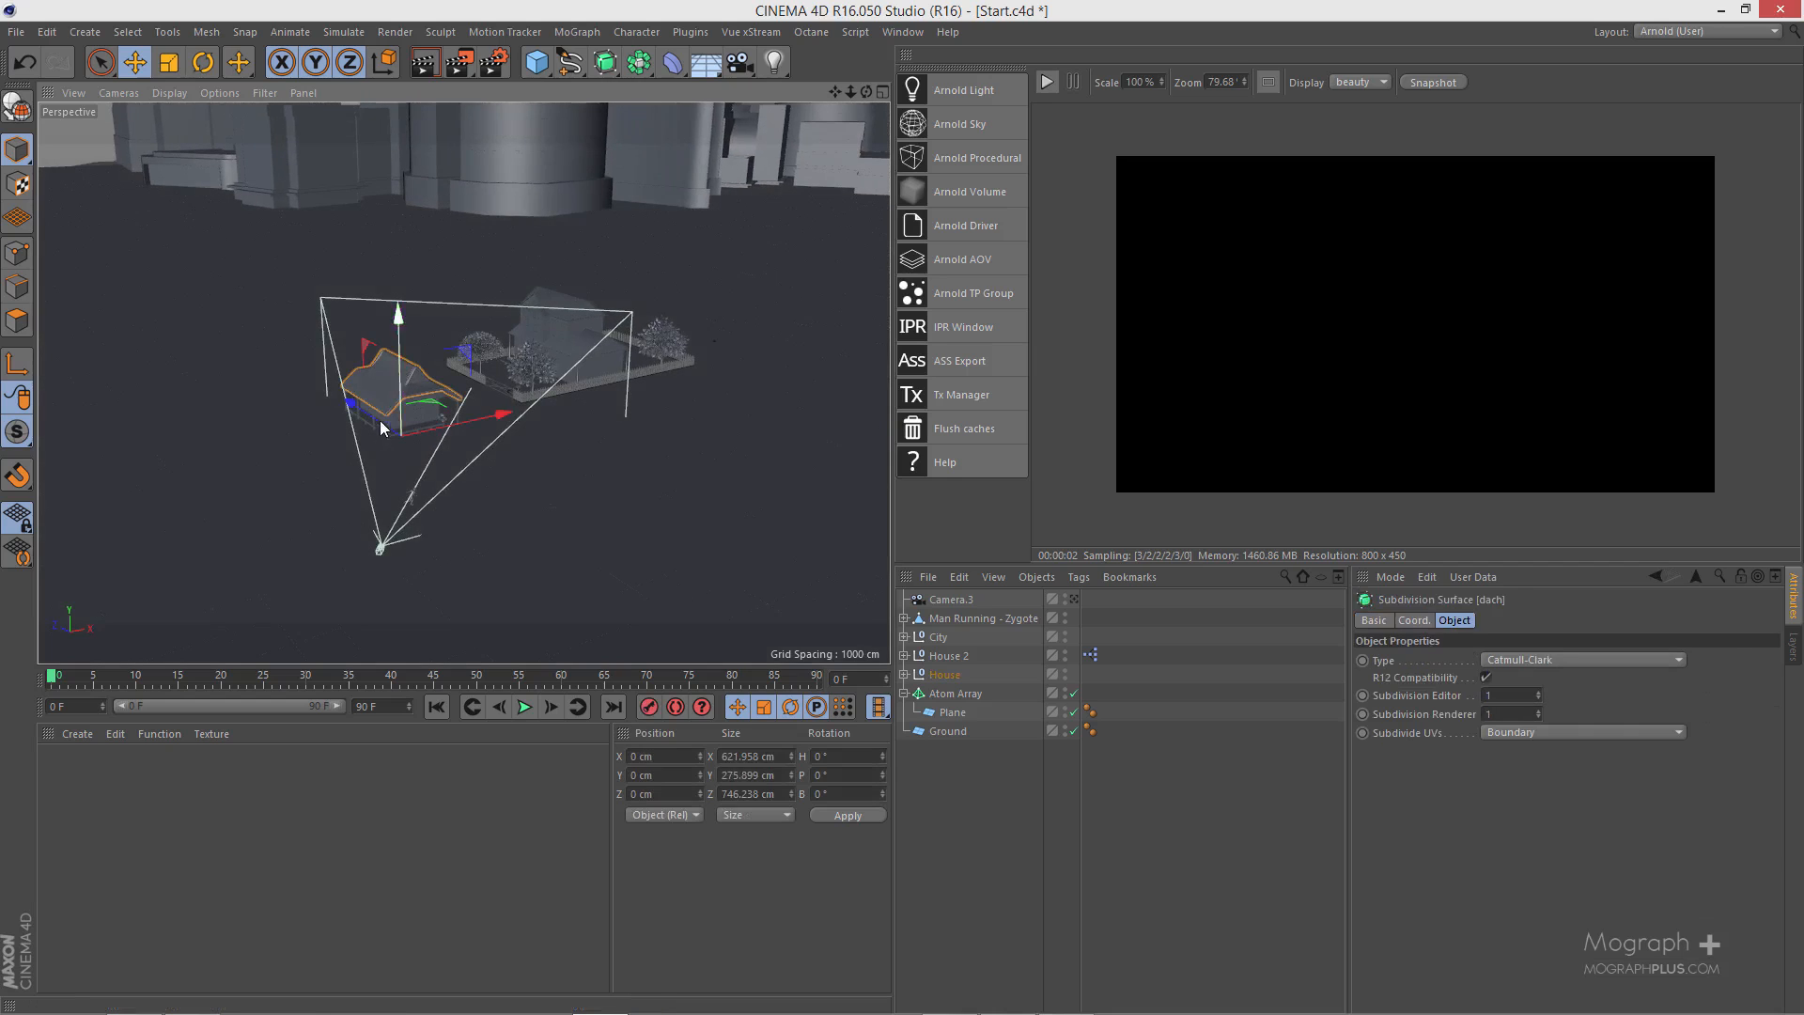
alt+drag(379, 420, 530, 415)
scroll(530, 415, up, 5)
mouse_move(427, 390)
alt+mouse_down()
mouse_move(442, 320)
mouse_move(508, 379)
mouse_move(425, 356)
alt+mouse_up()
scroll(416, 424, down, 5)
mouse_move(450, 456)
alt+mouse_down()
mouse_move(400, 479)
mouse_move(366, 534)
mouse_move(423, 442)
alt+mouse_up()
click(1075, 598)
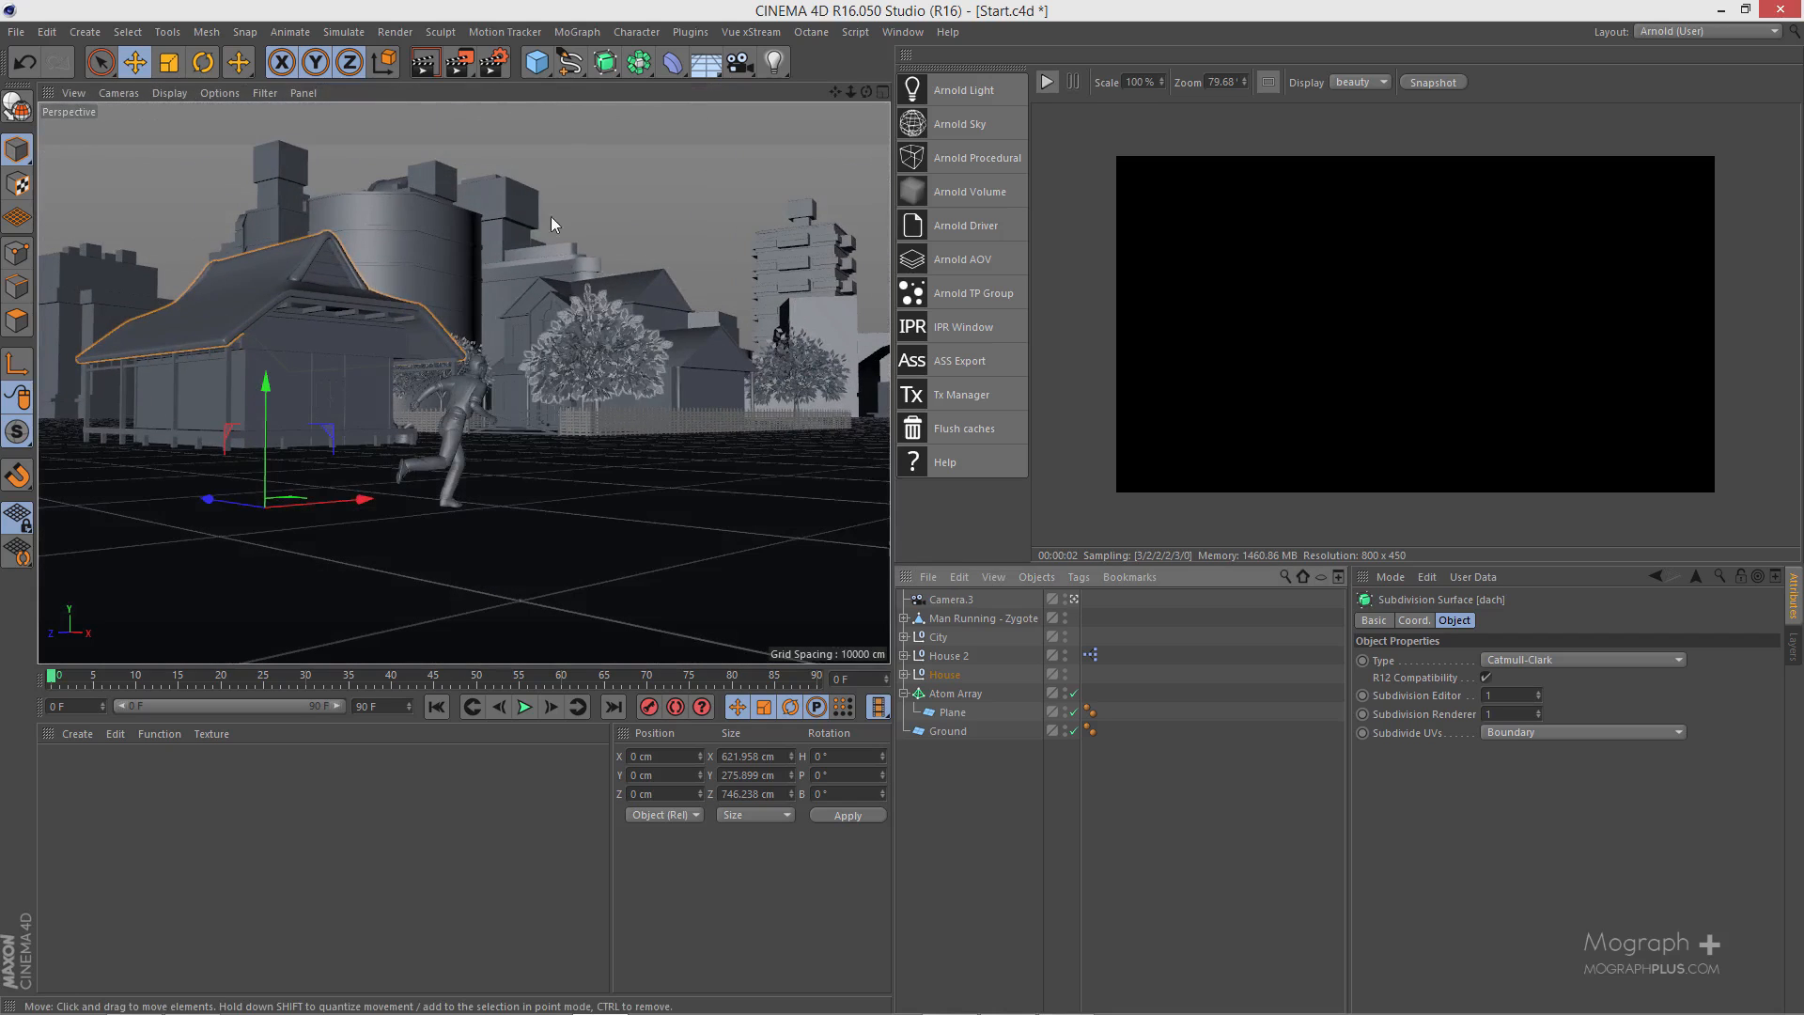
- Set the renderer to Arnold Renderer in the render settings and close them
click(484, 66)
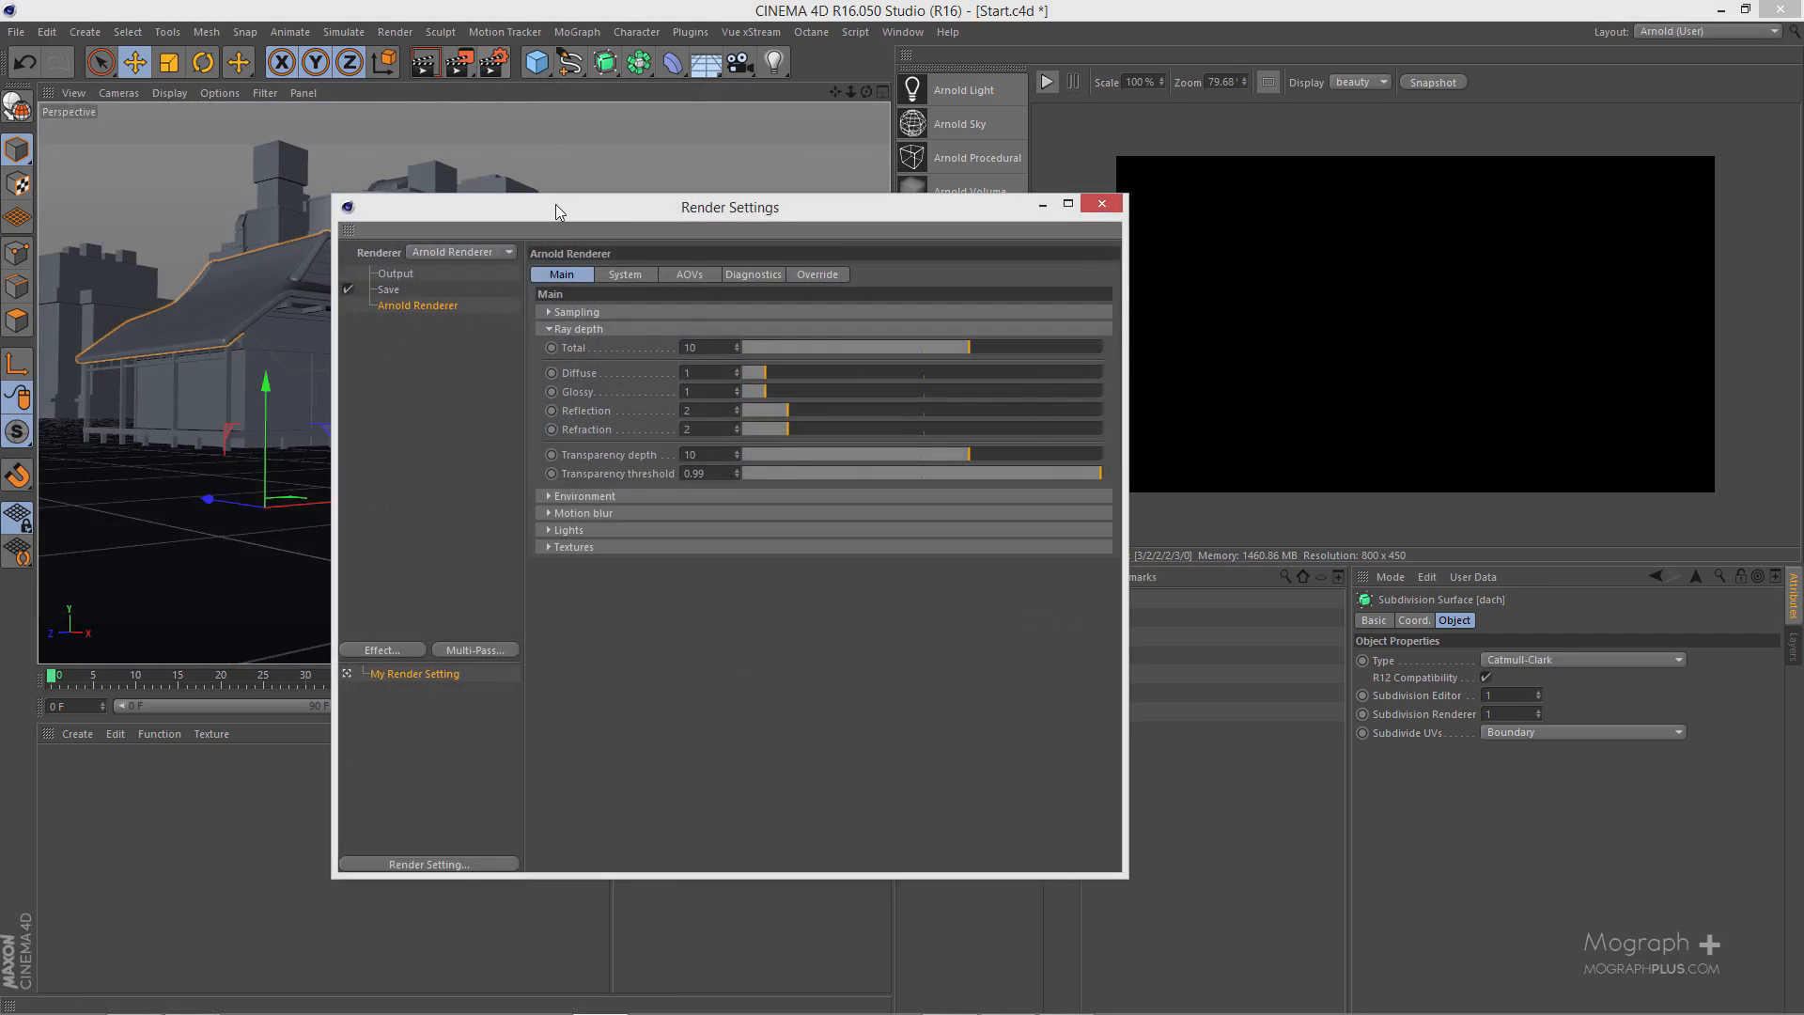
drag(555, 205, 777, 236)
click(677, 270)
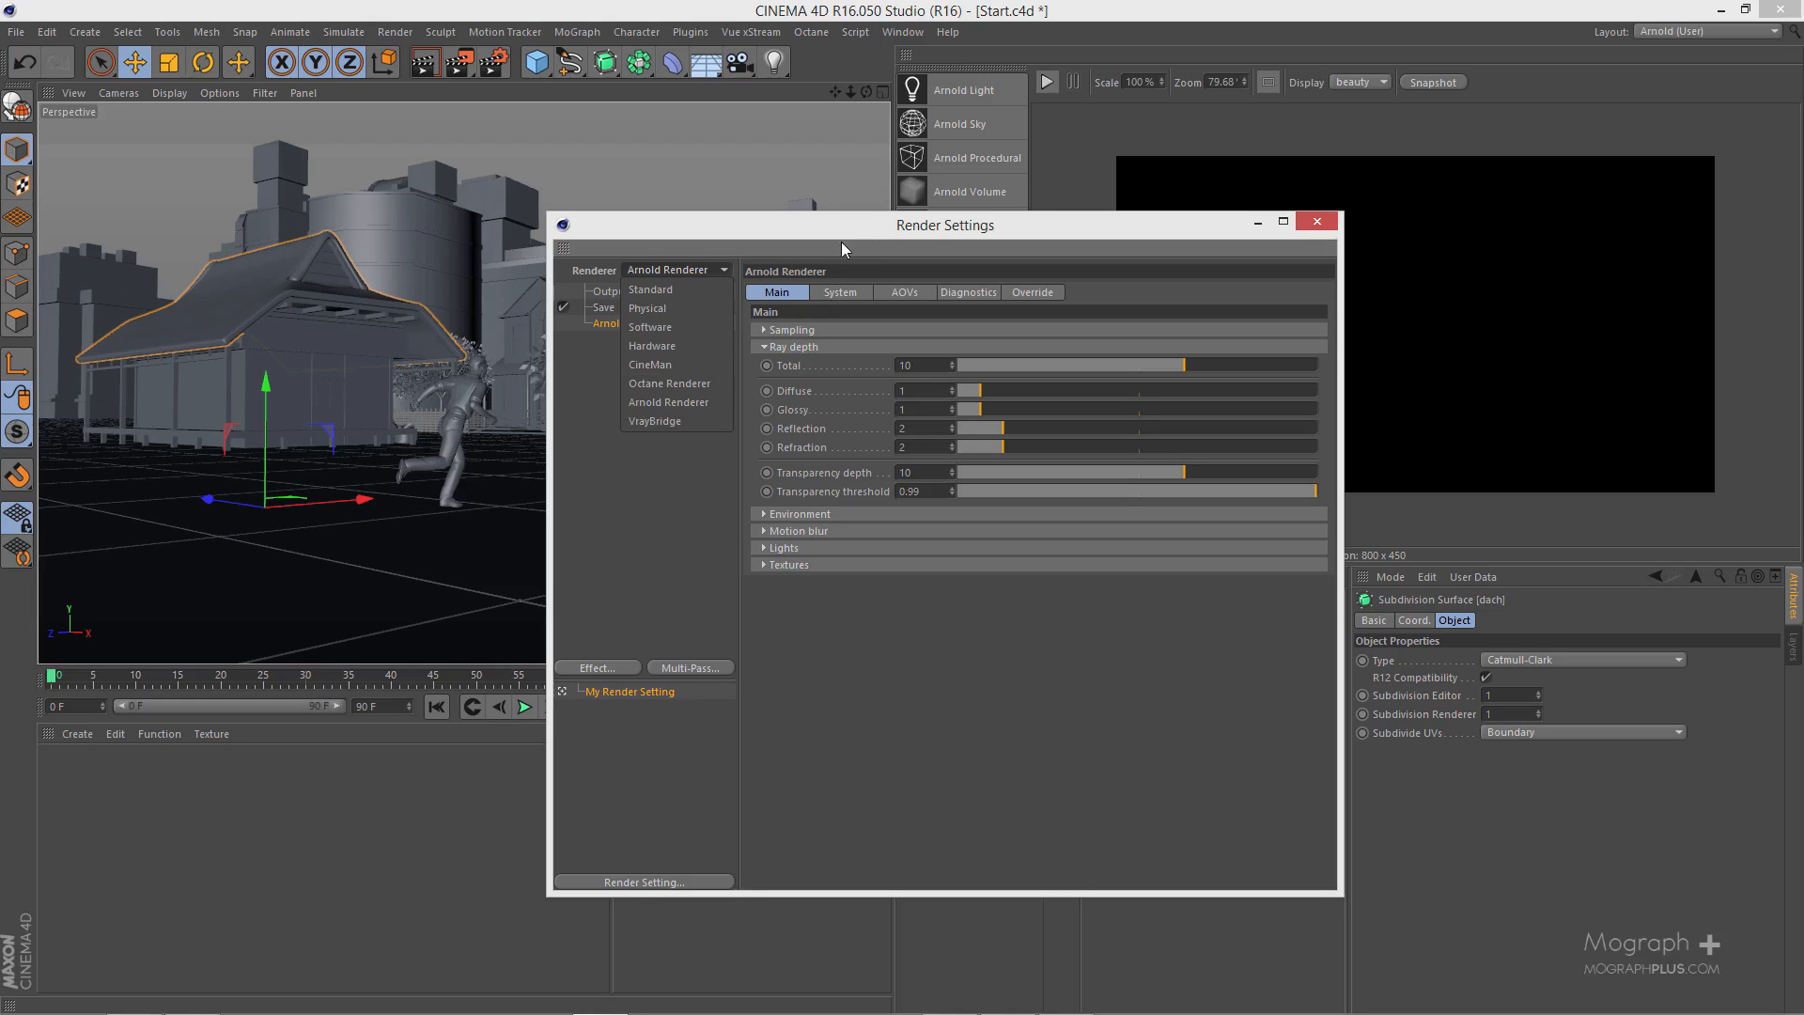
click(703, 404)
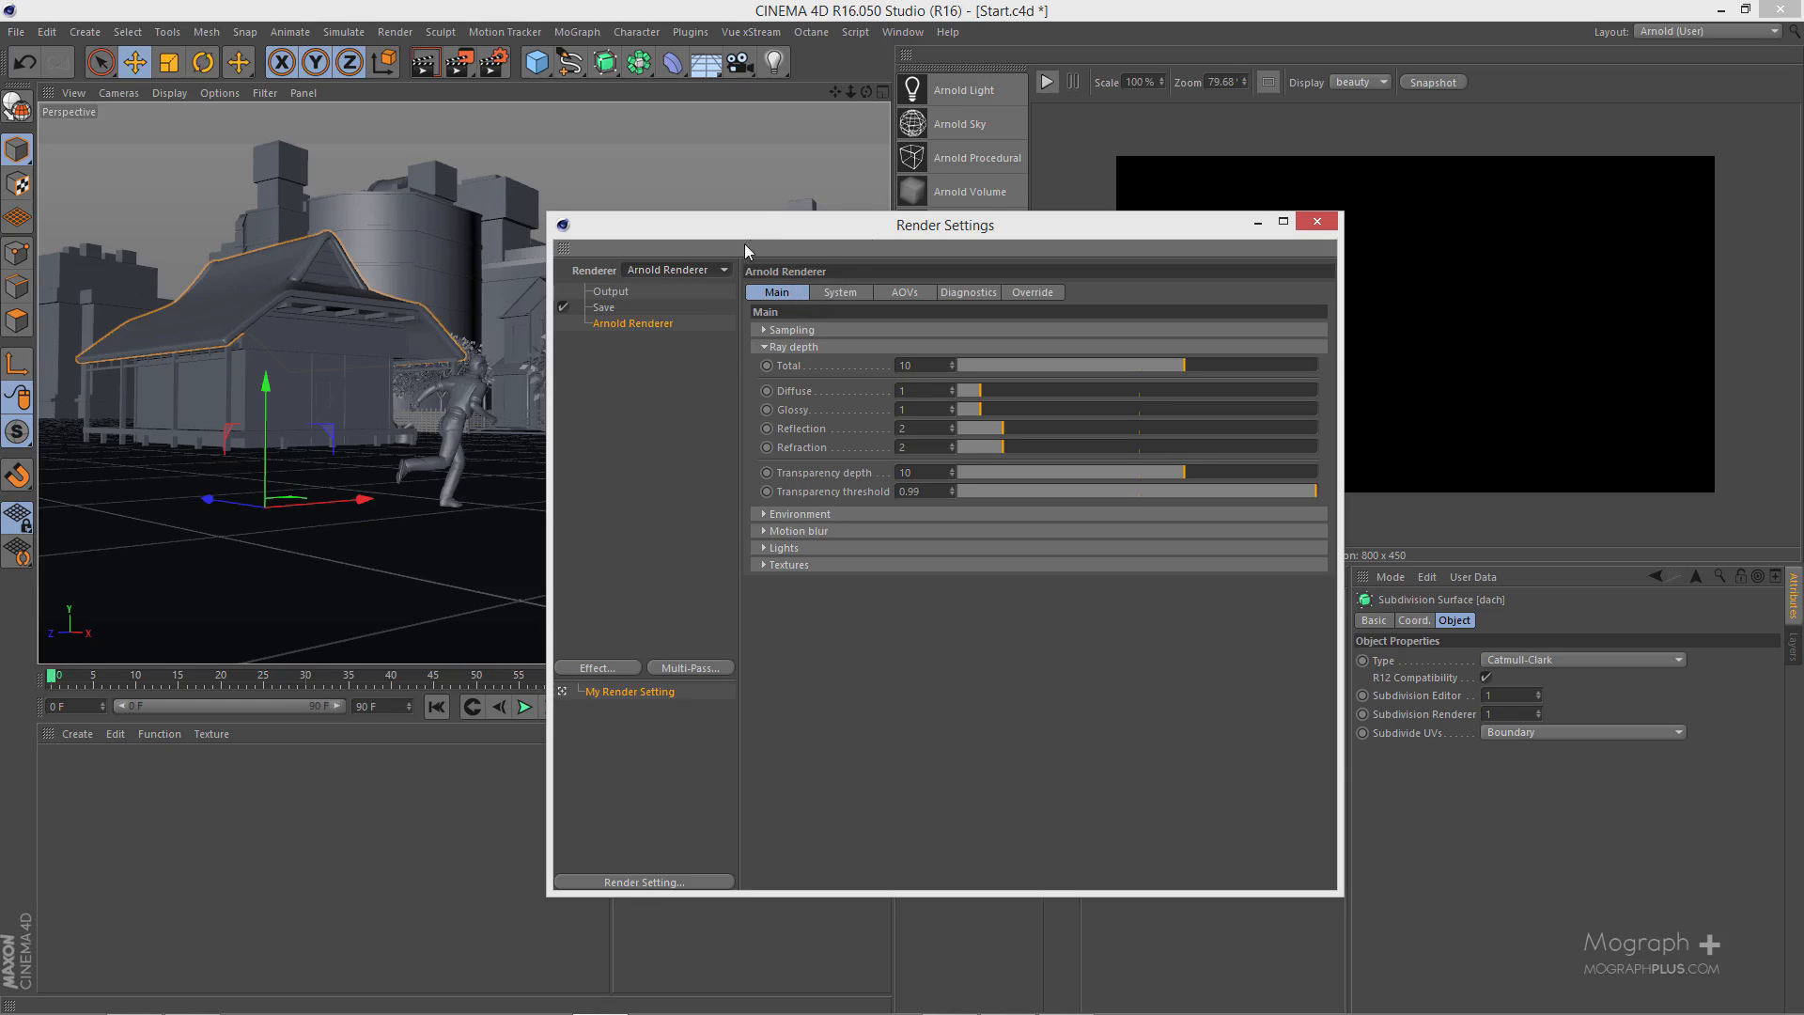
drag(708, 227, 492, 228)
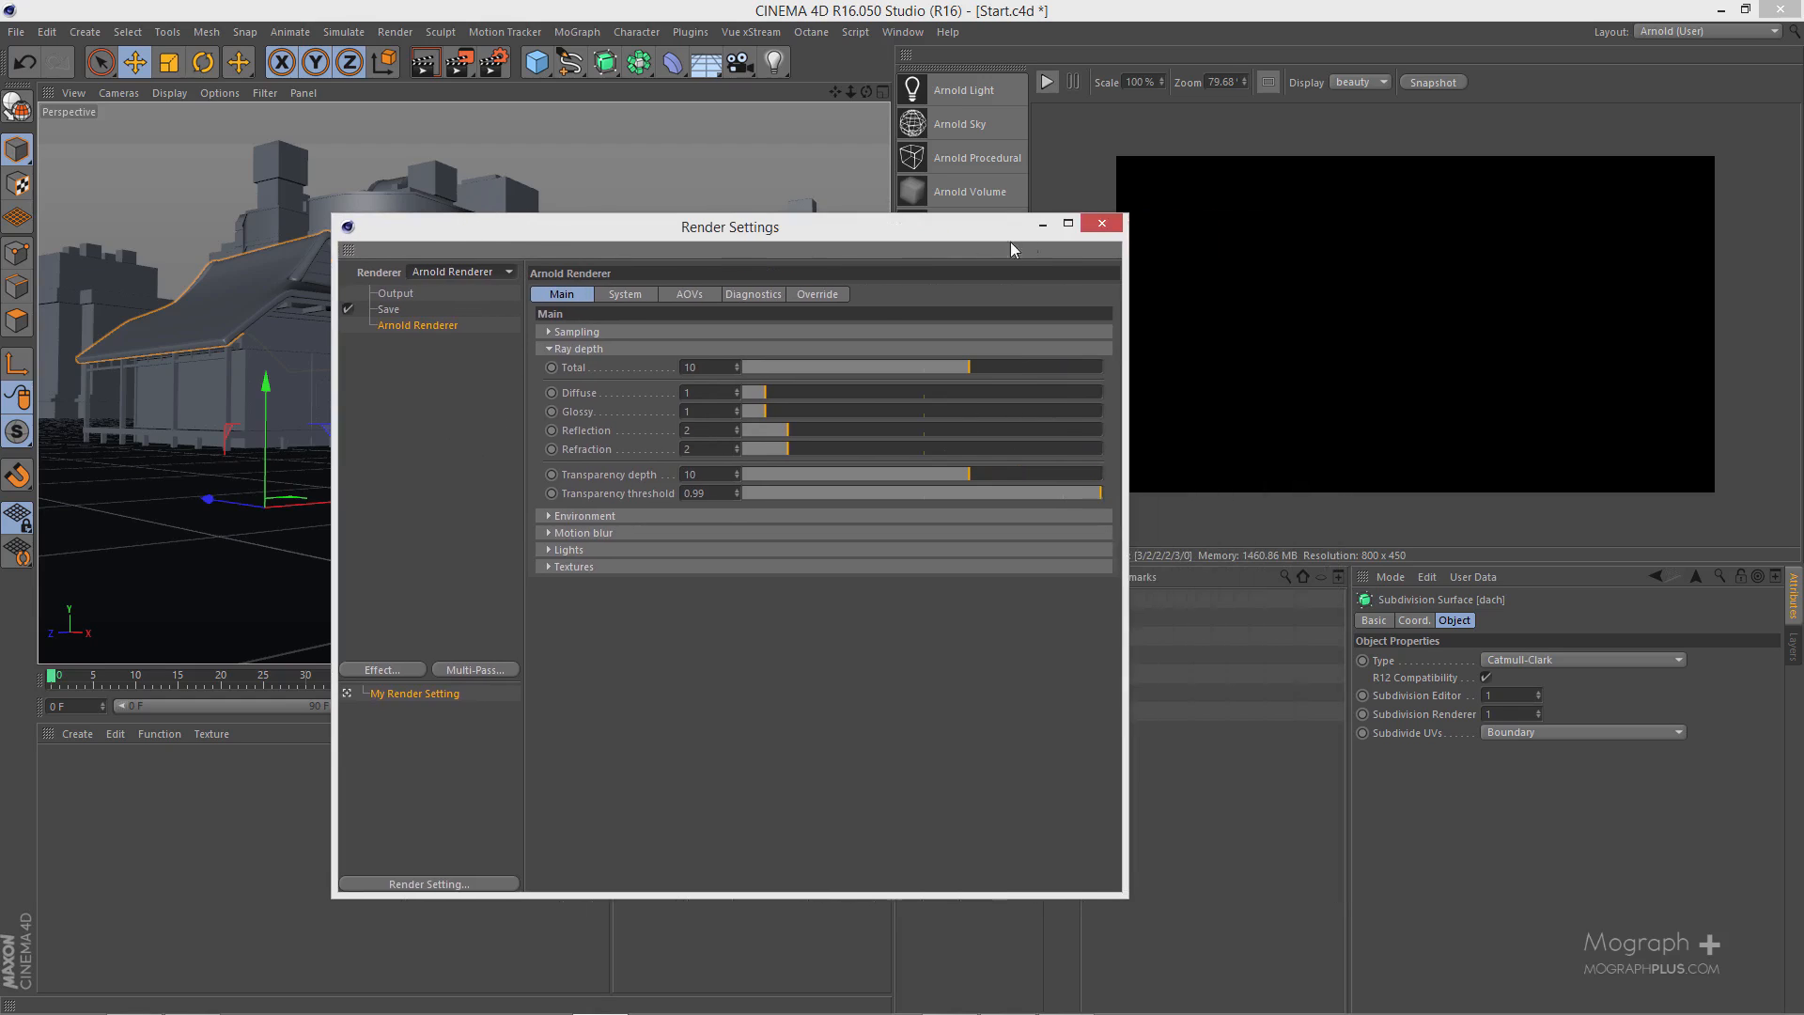
click(1101, 225)
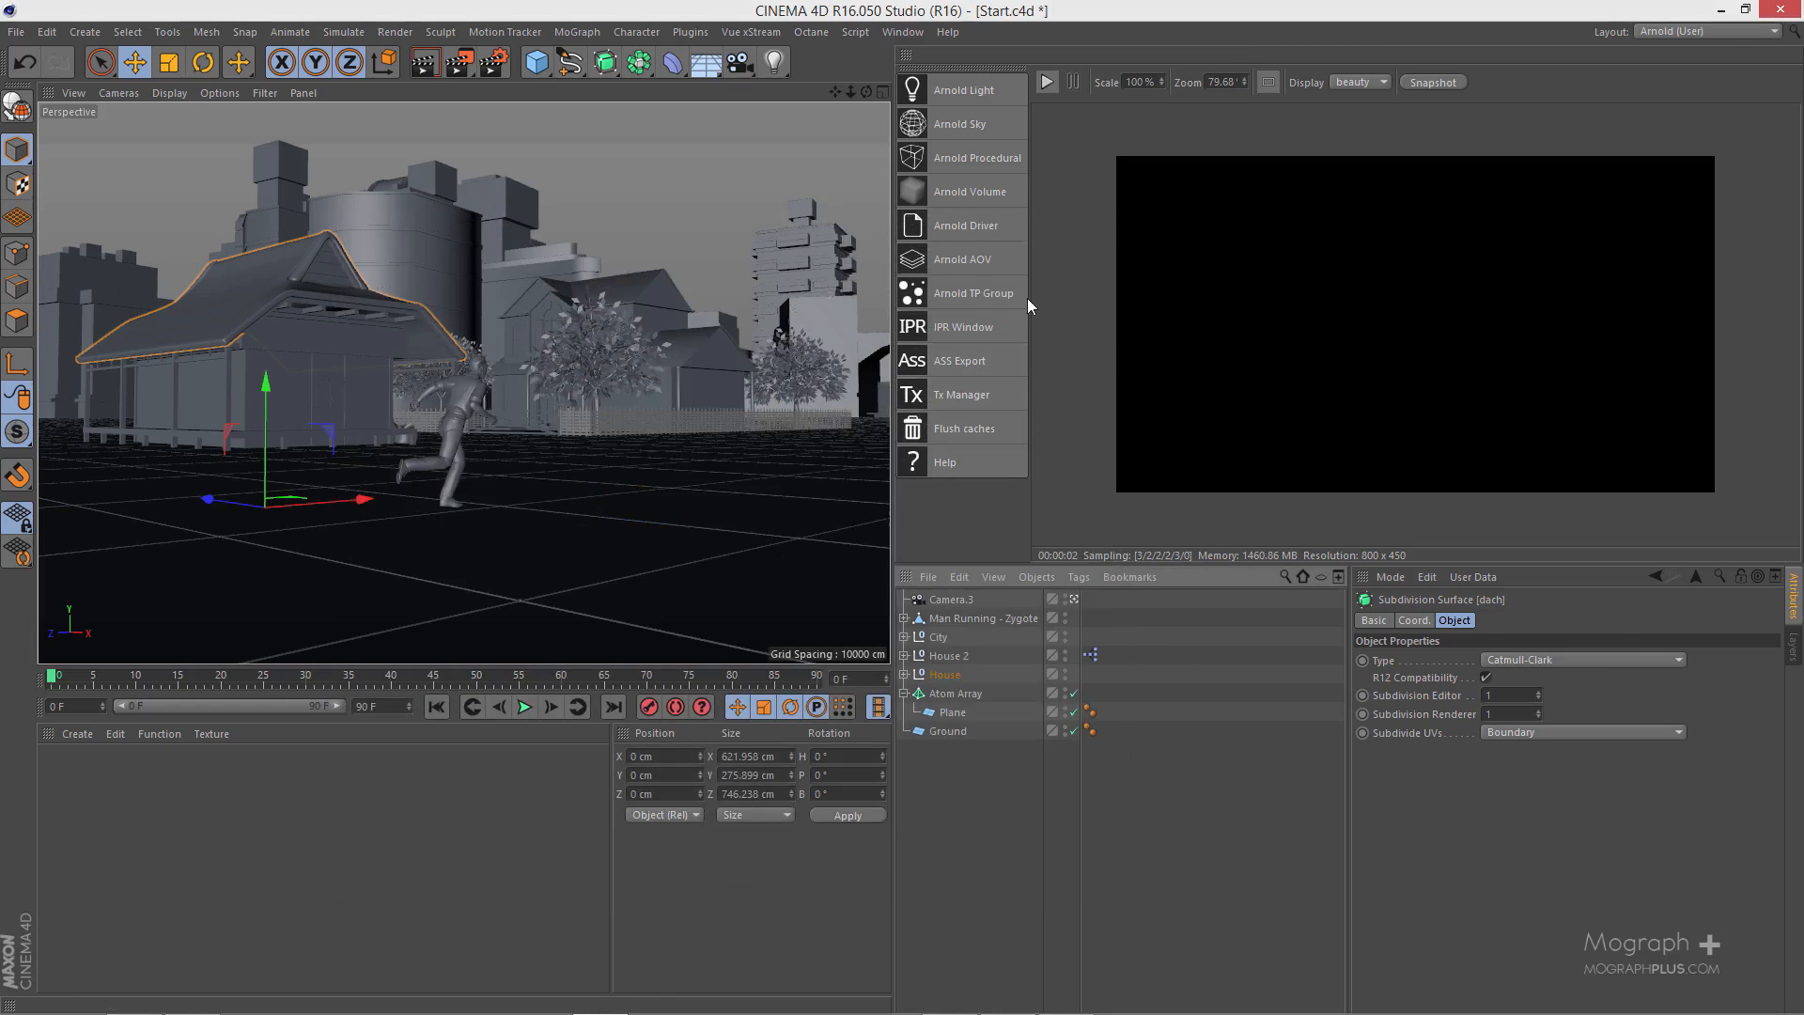
- Detach the C4DtoA plugin commands as a floating palette and close that palette again
click(691, 32)
mouse_move(774, 110)
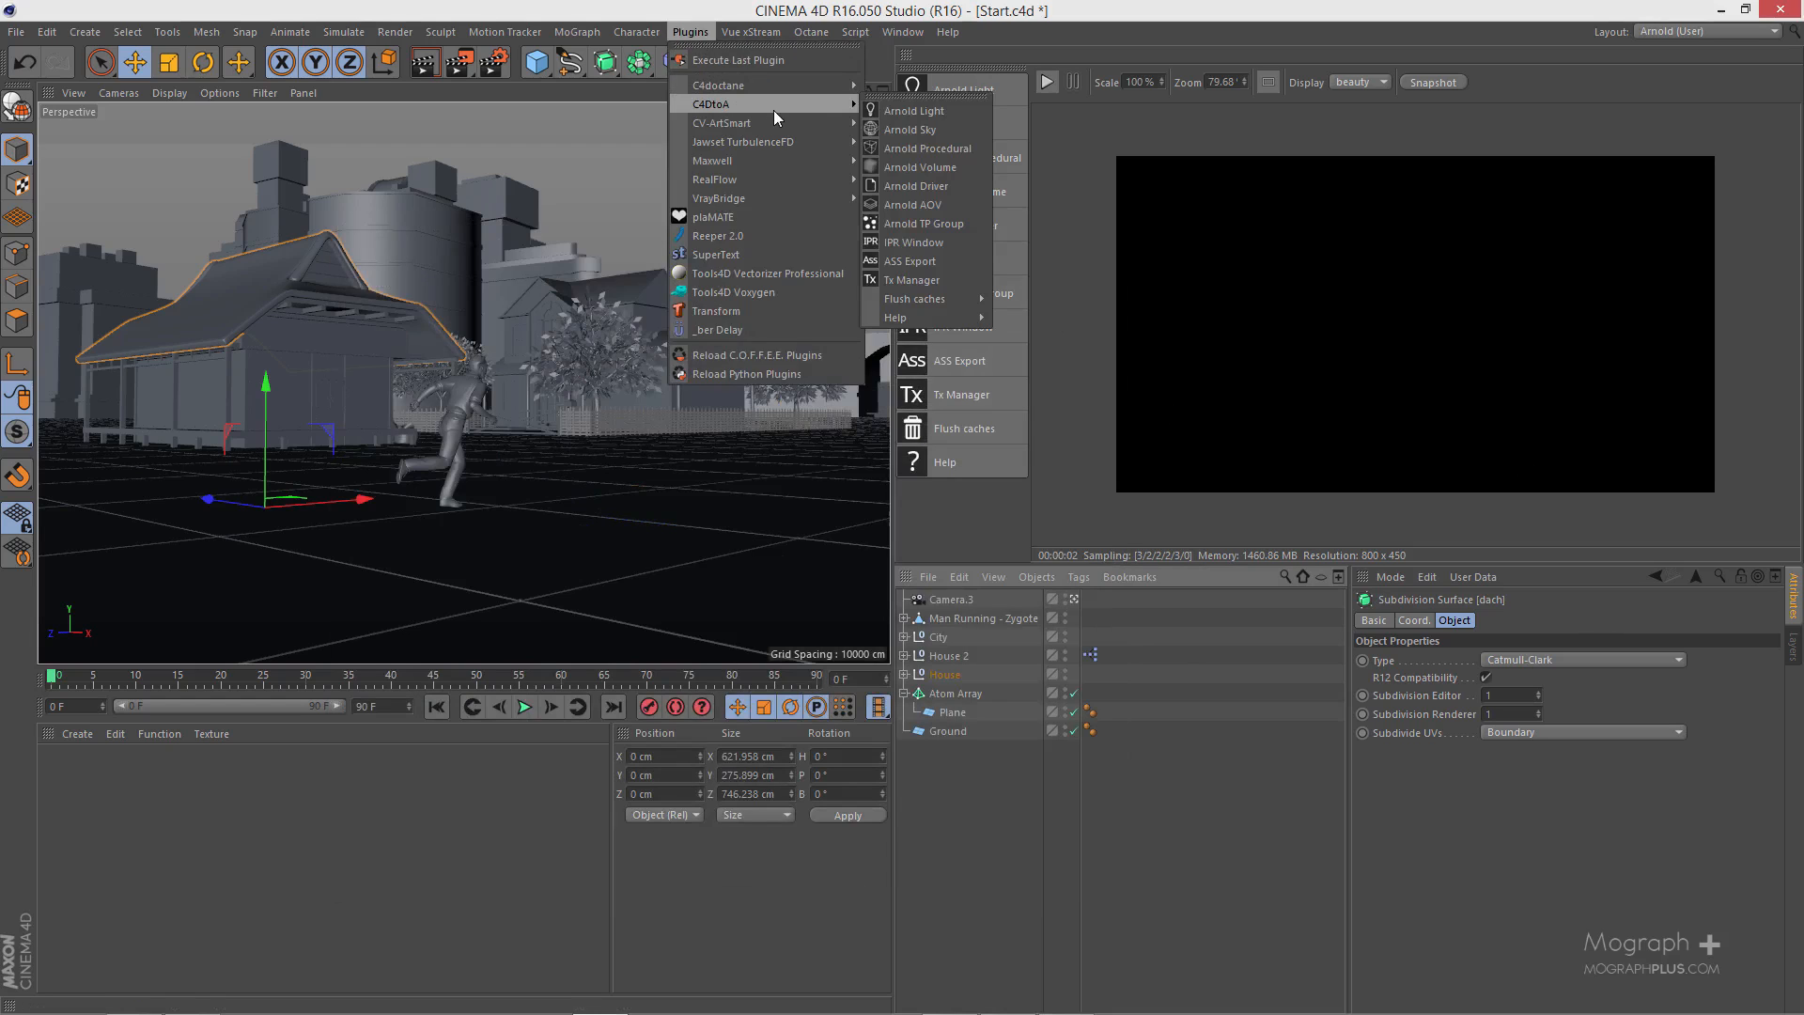
click(911, 98)
drag(913, 79, 720, 132)
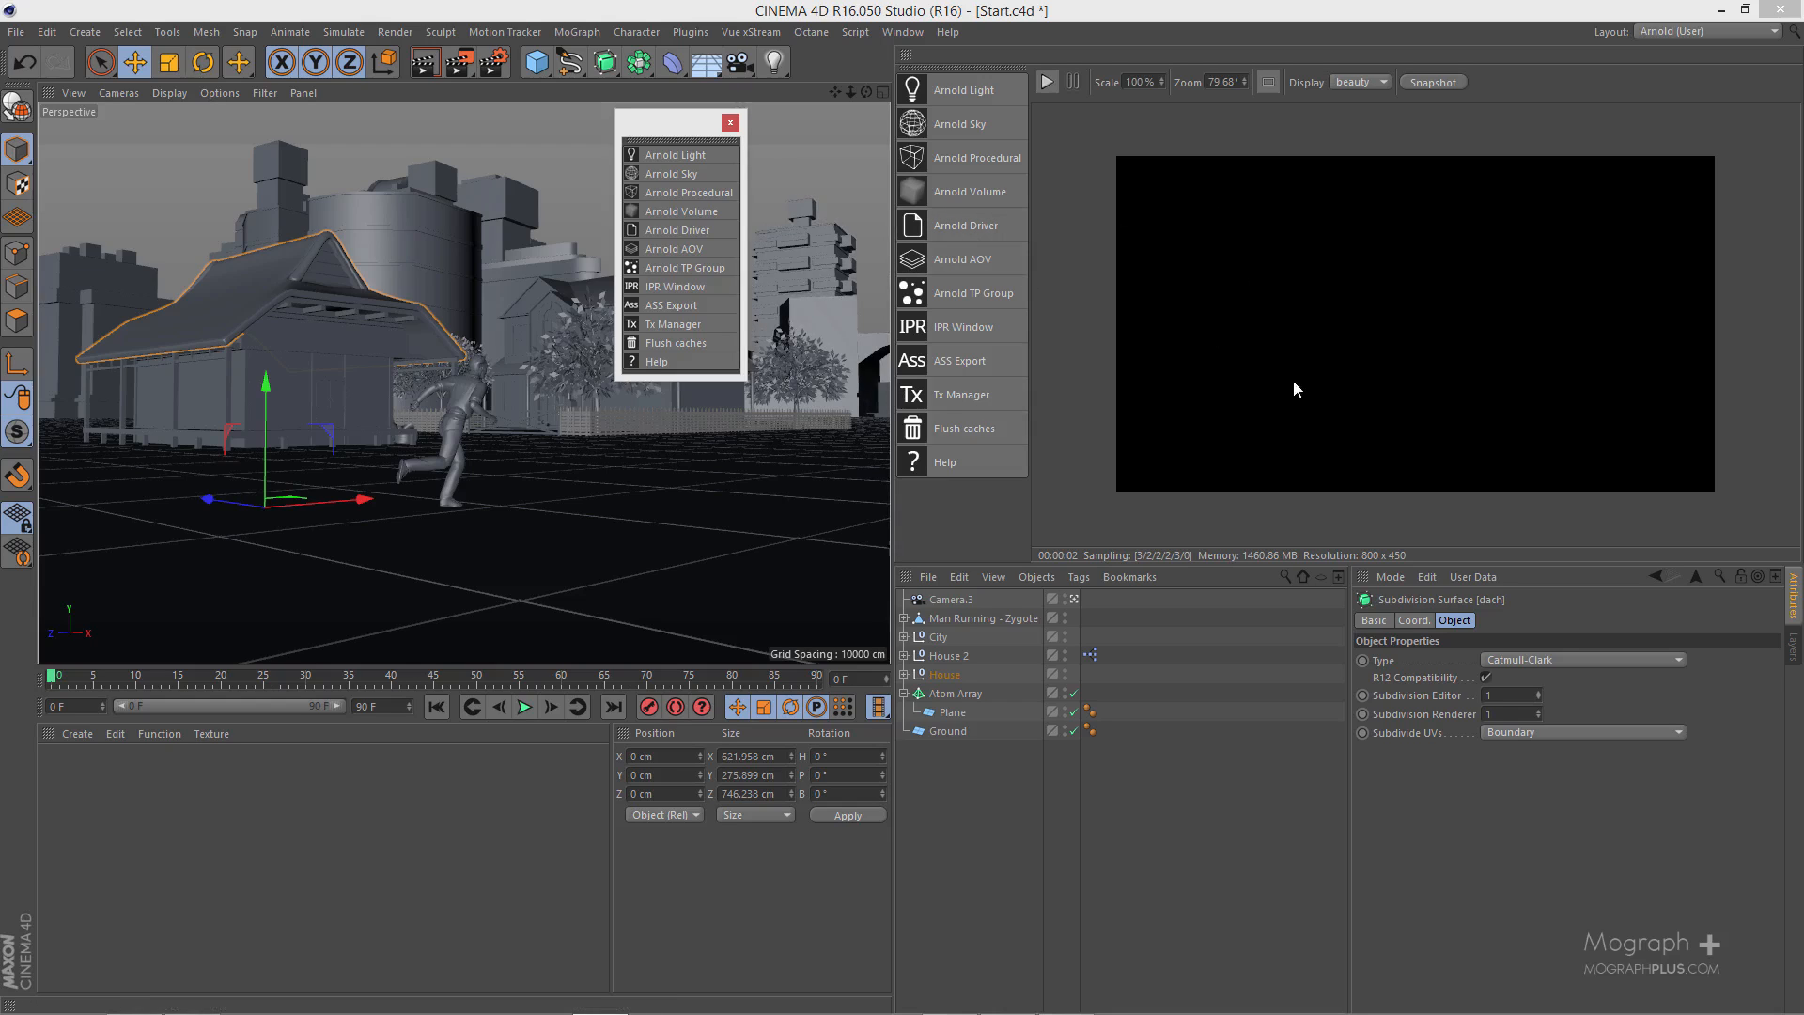
click(731, 122)
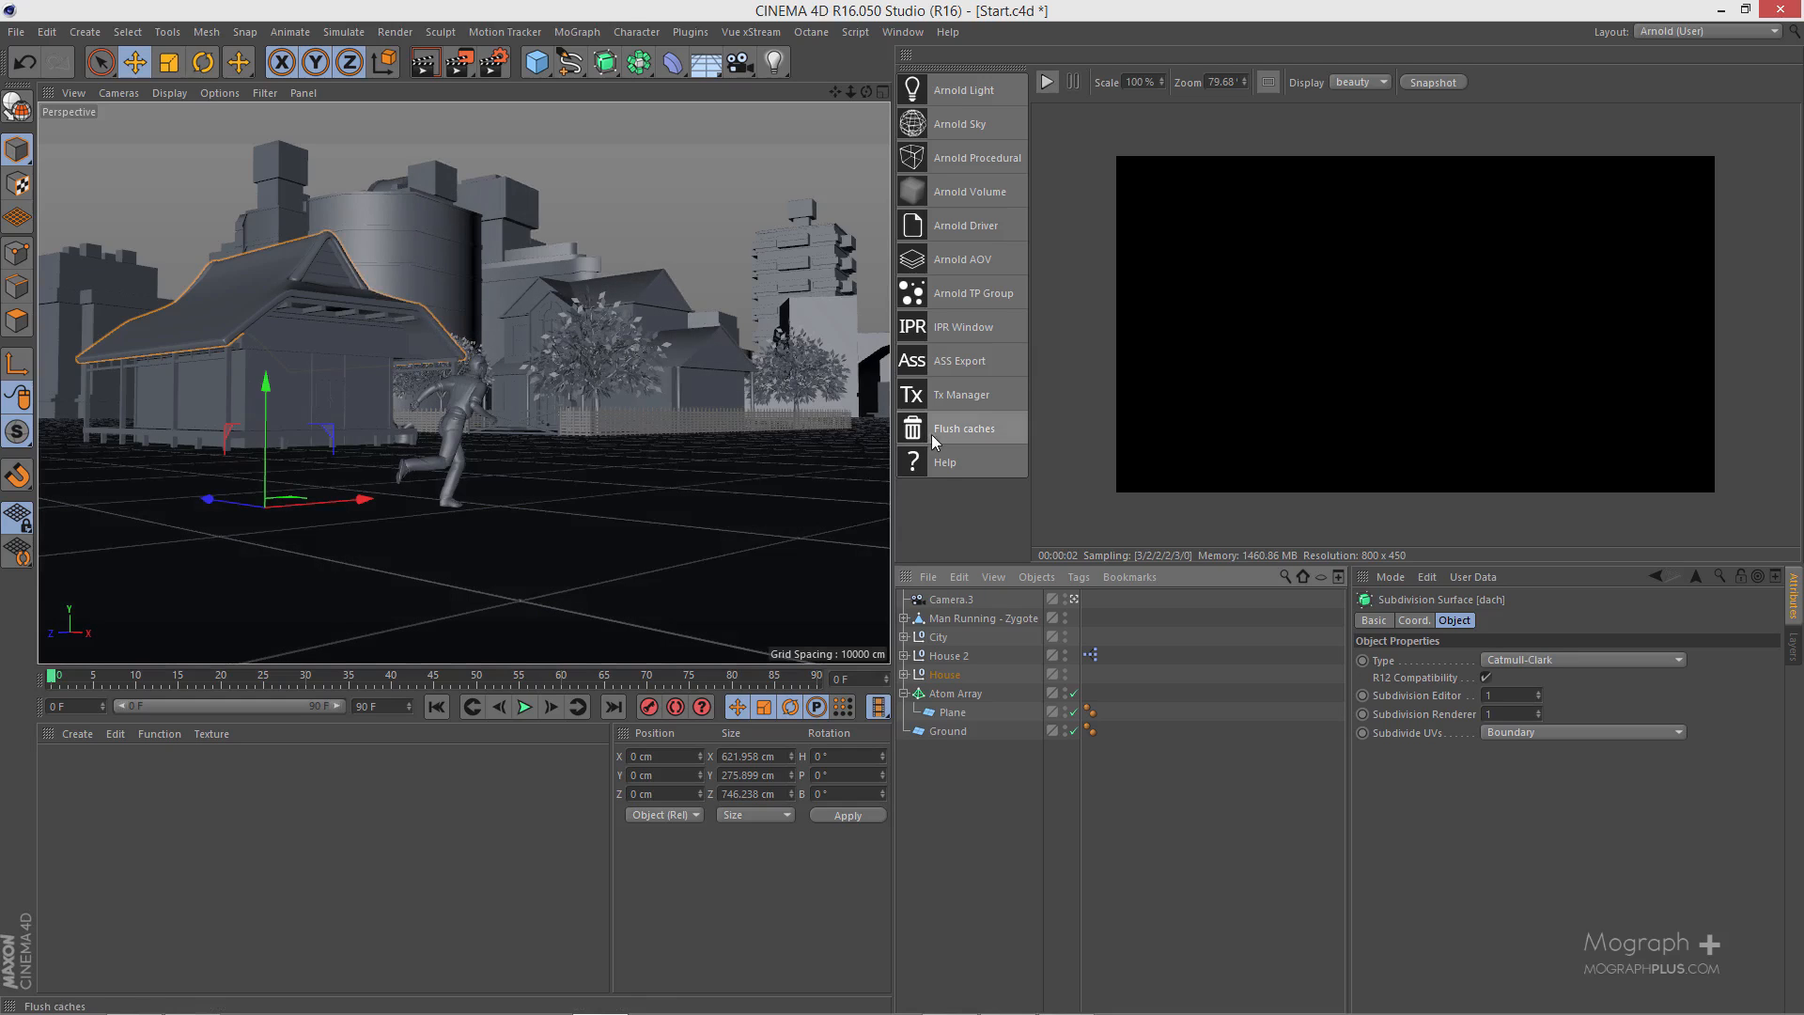
- Add an Arnold Sky object and rename it HDRI
click(990, 126)
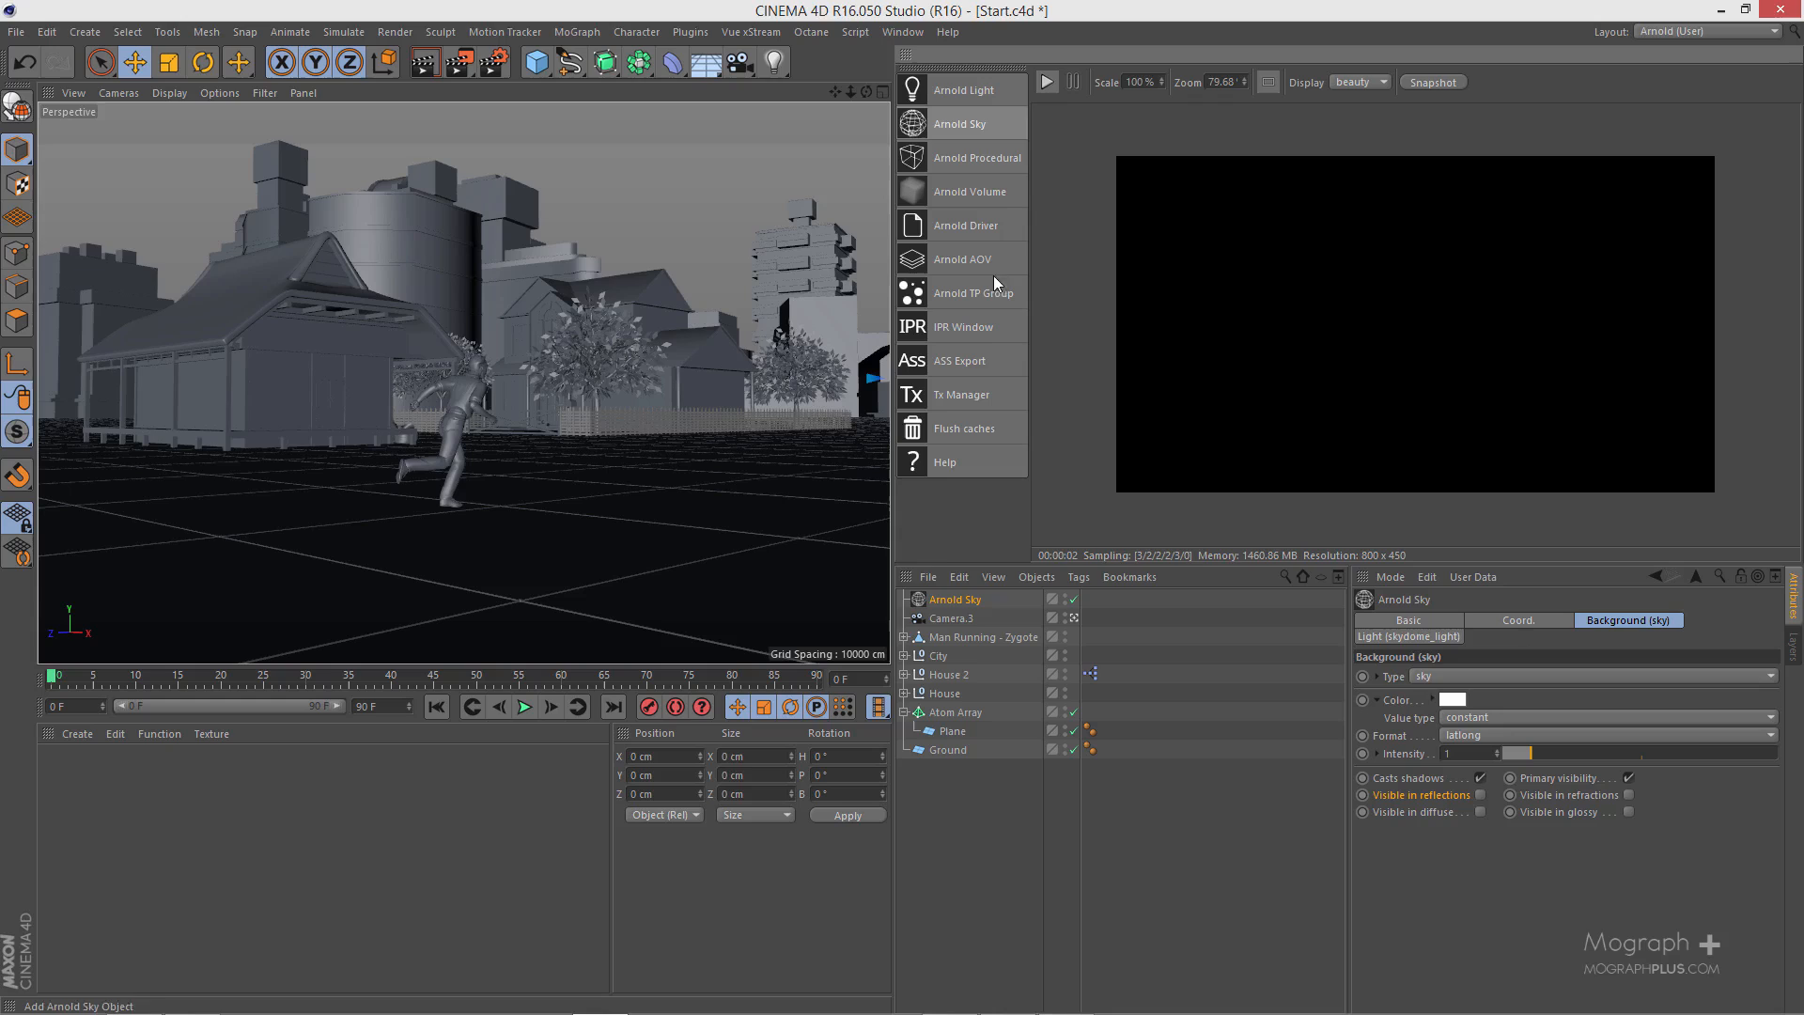
double_click(953, 601)
text(HDRI)
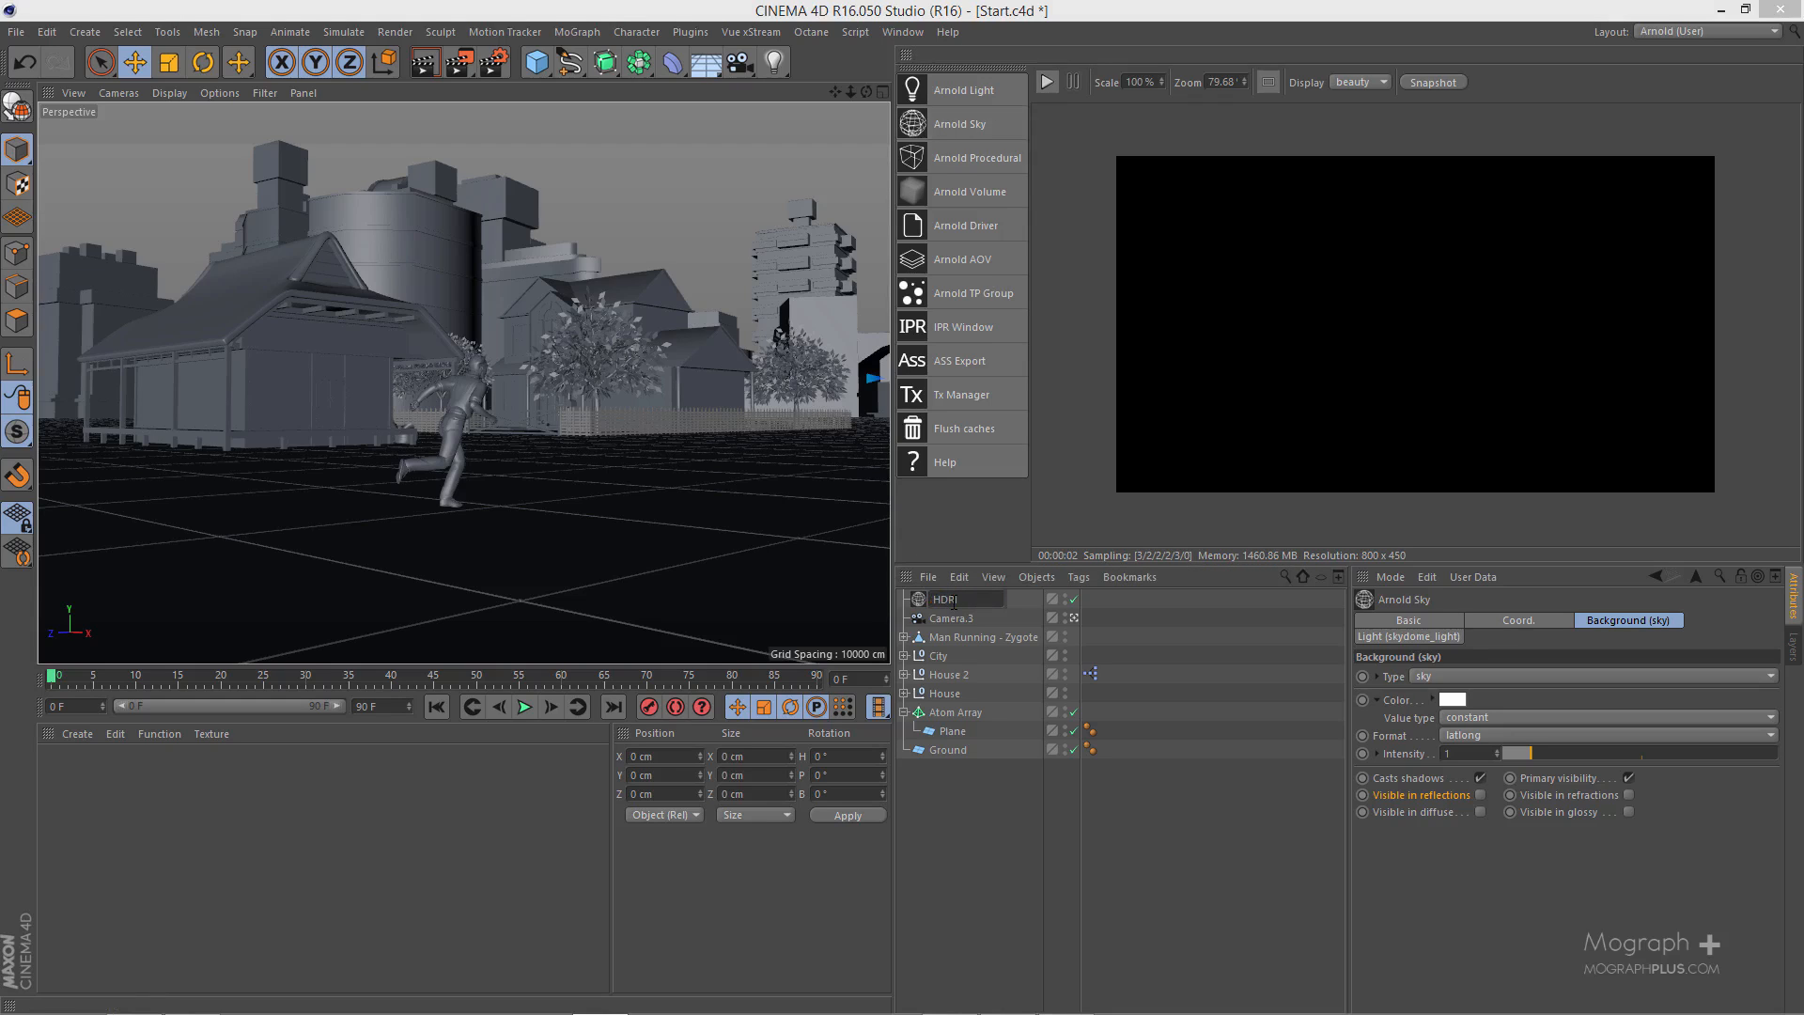
key(Return)
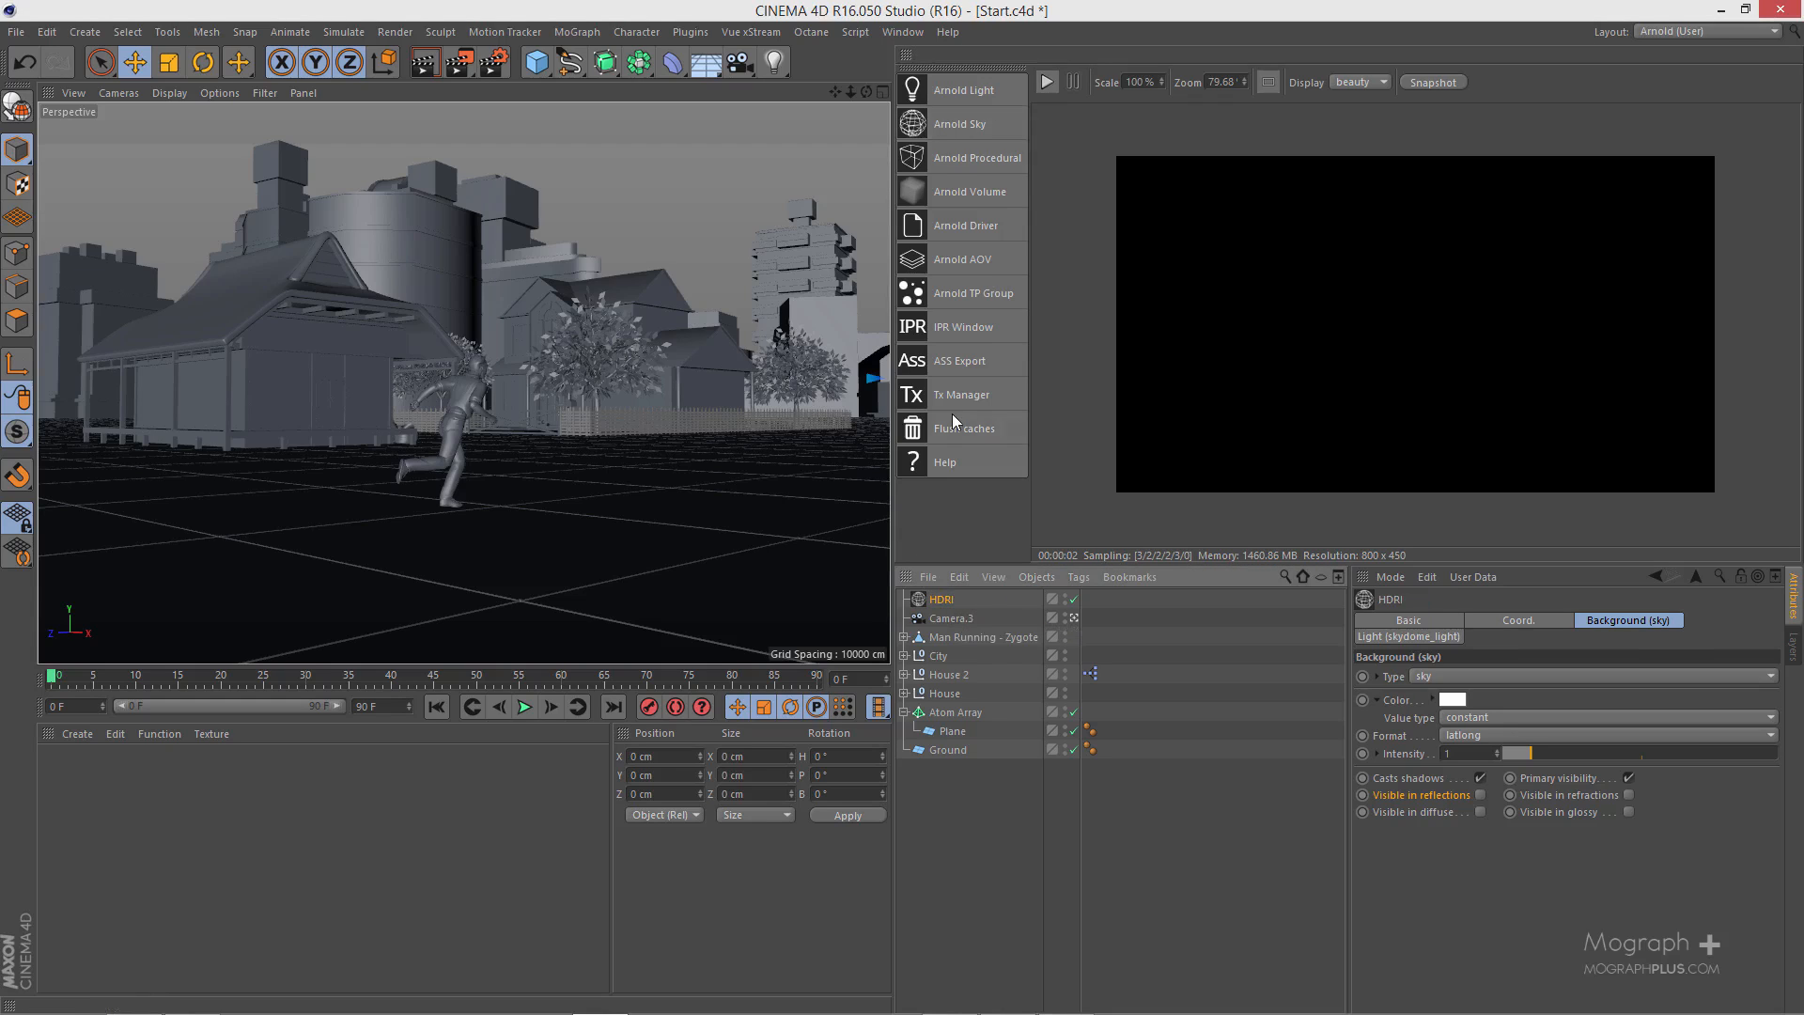
- Start the IPR render and load the Sky 7 HDR image as the texture for the HDRI sky's color
click(1043, 84)
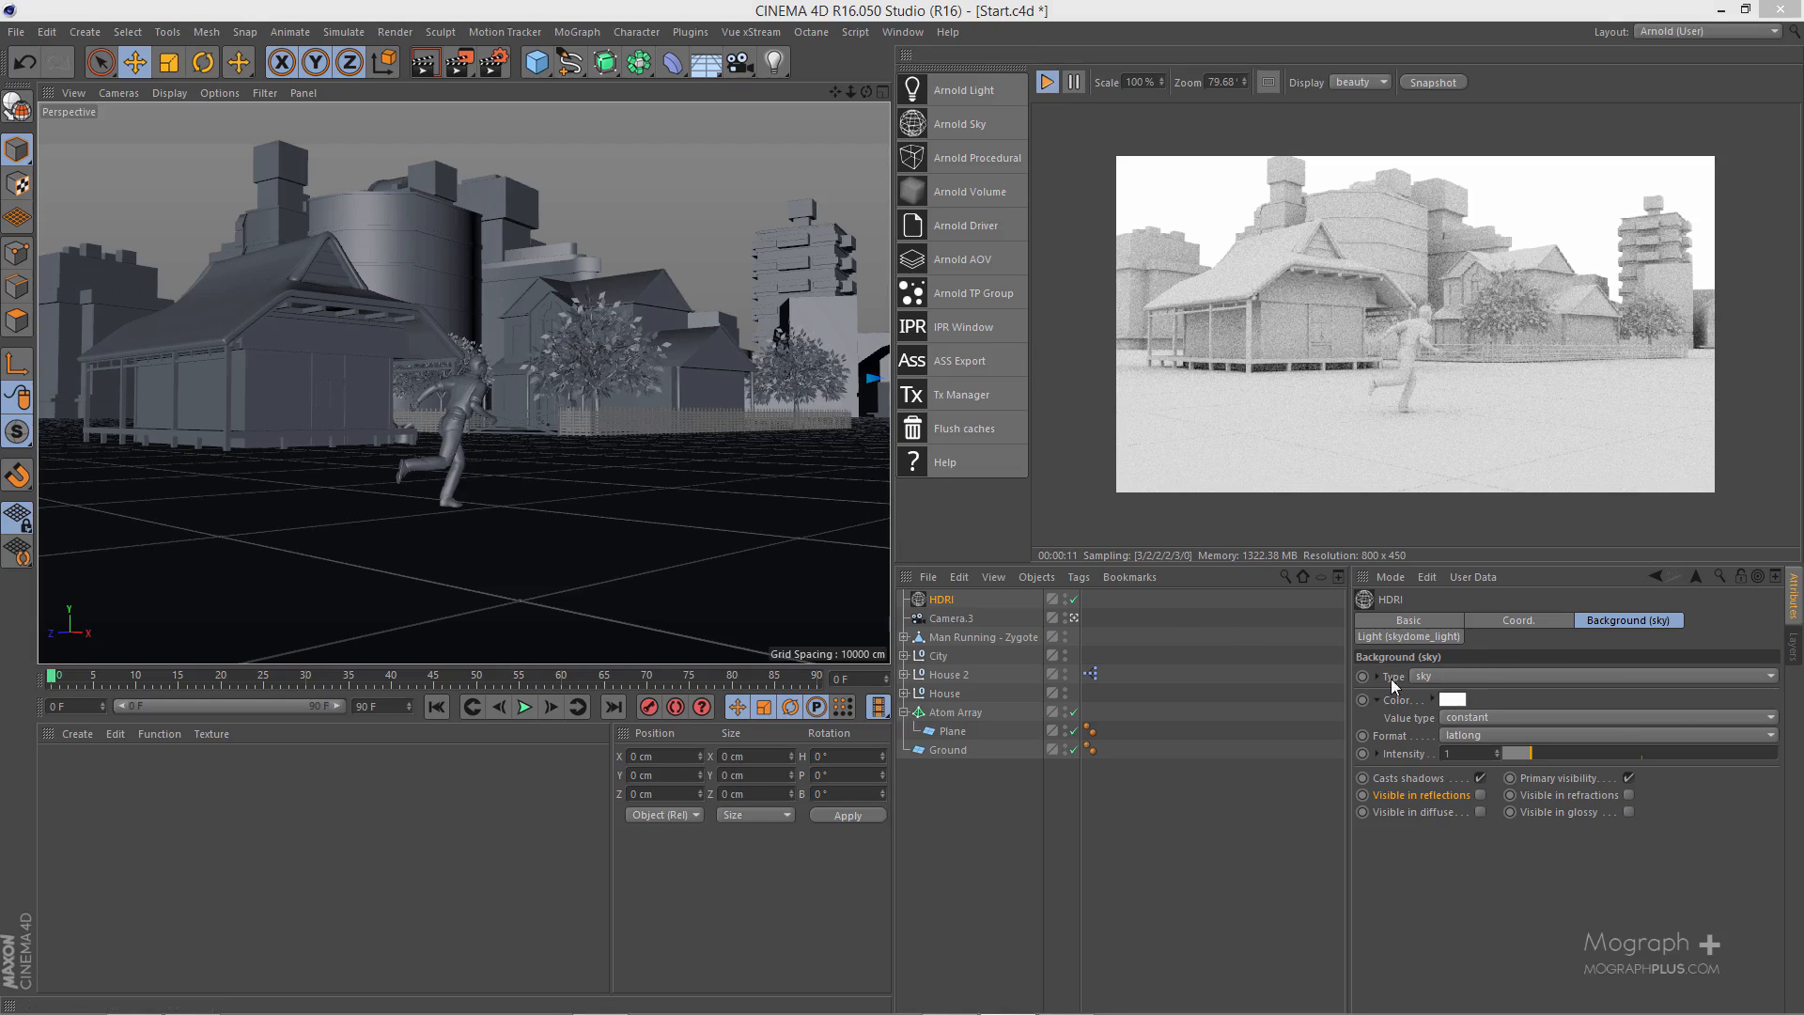
click(1473, 718)
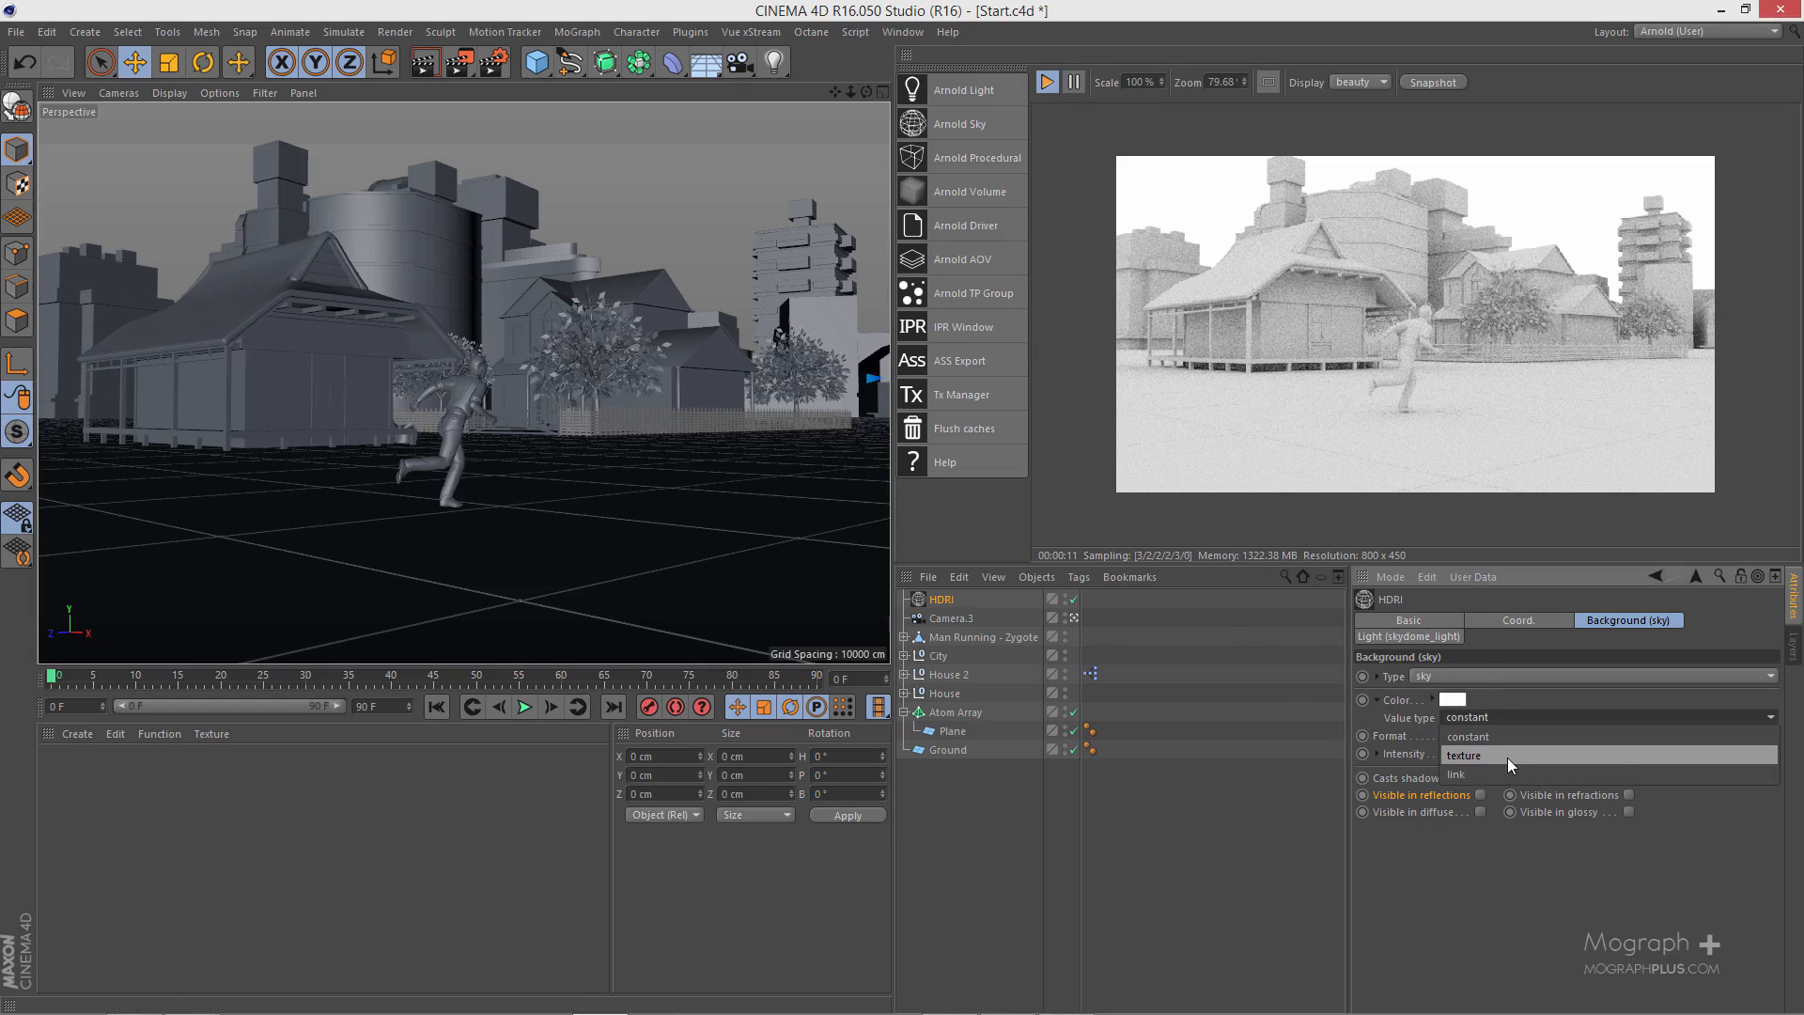
click(1522, 760)
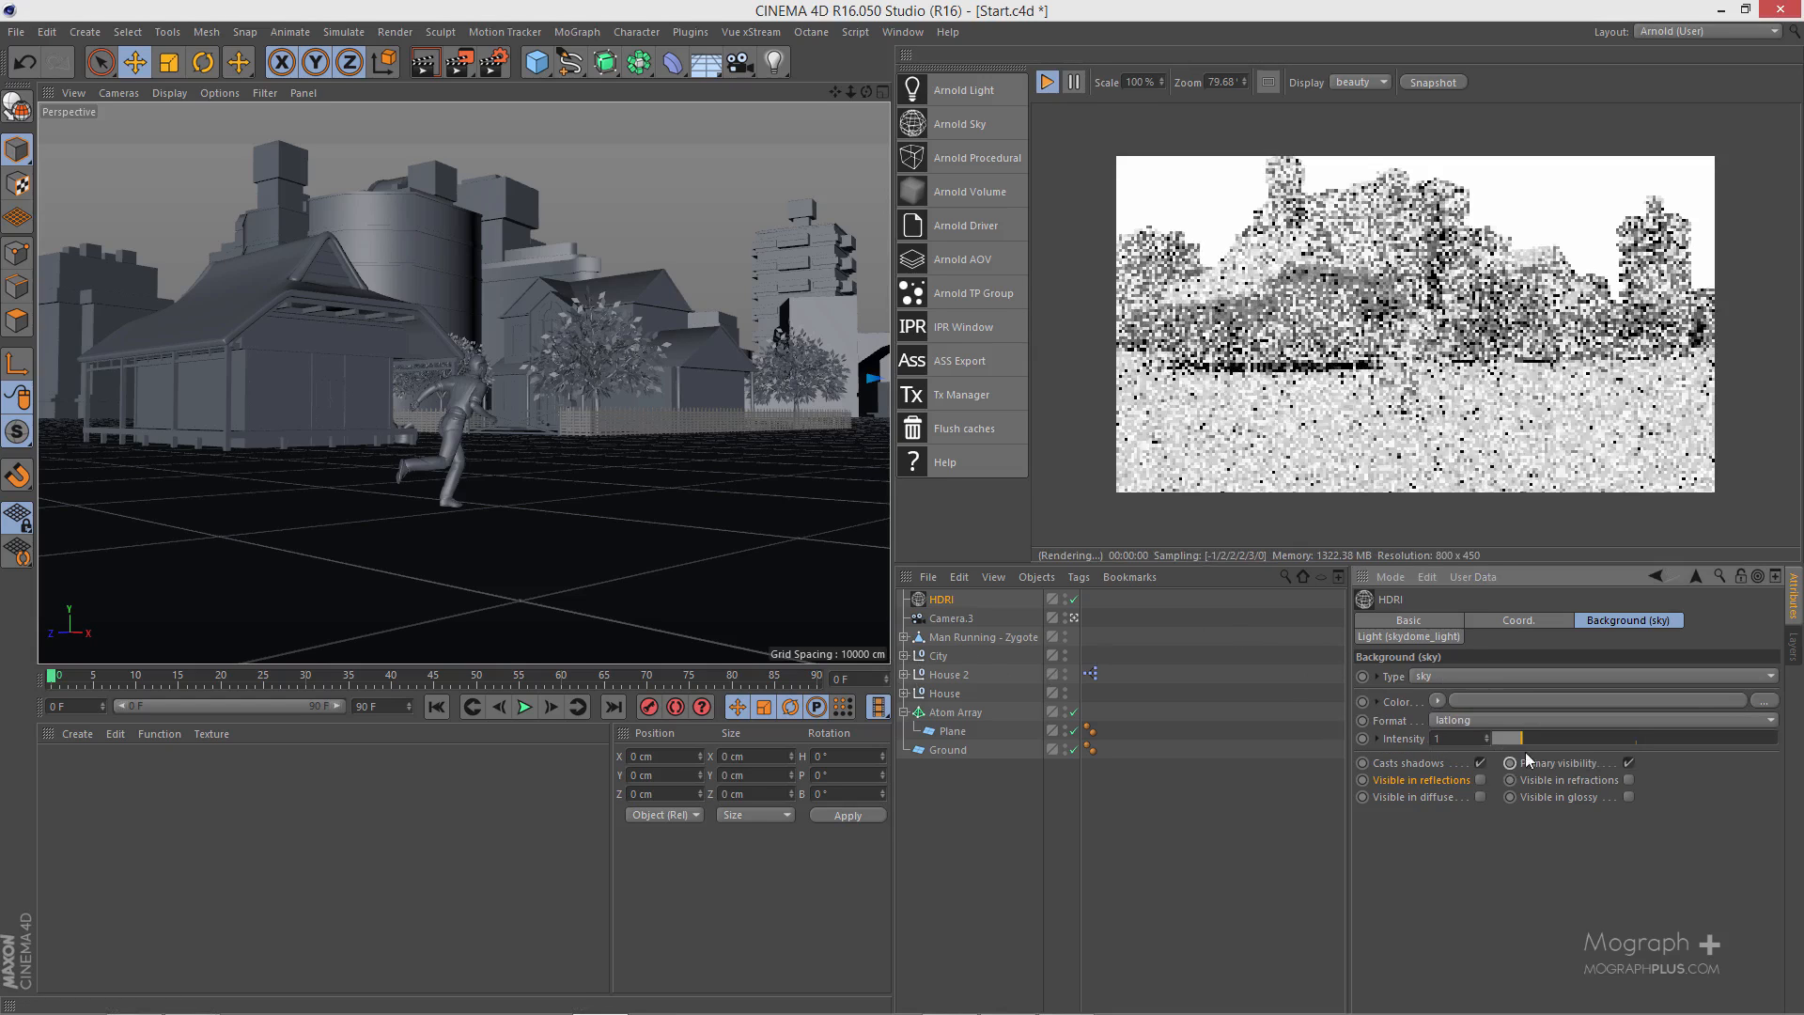
click(1771, 705)
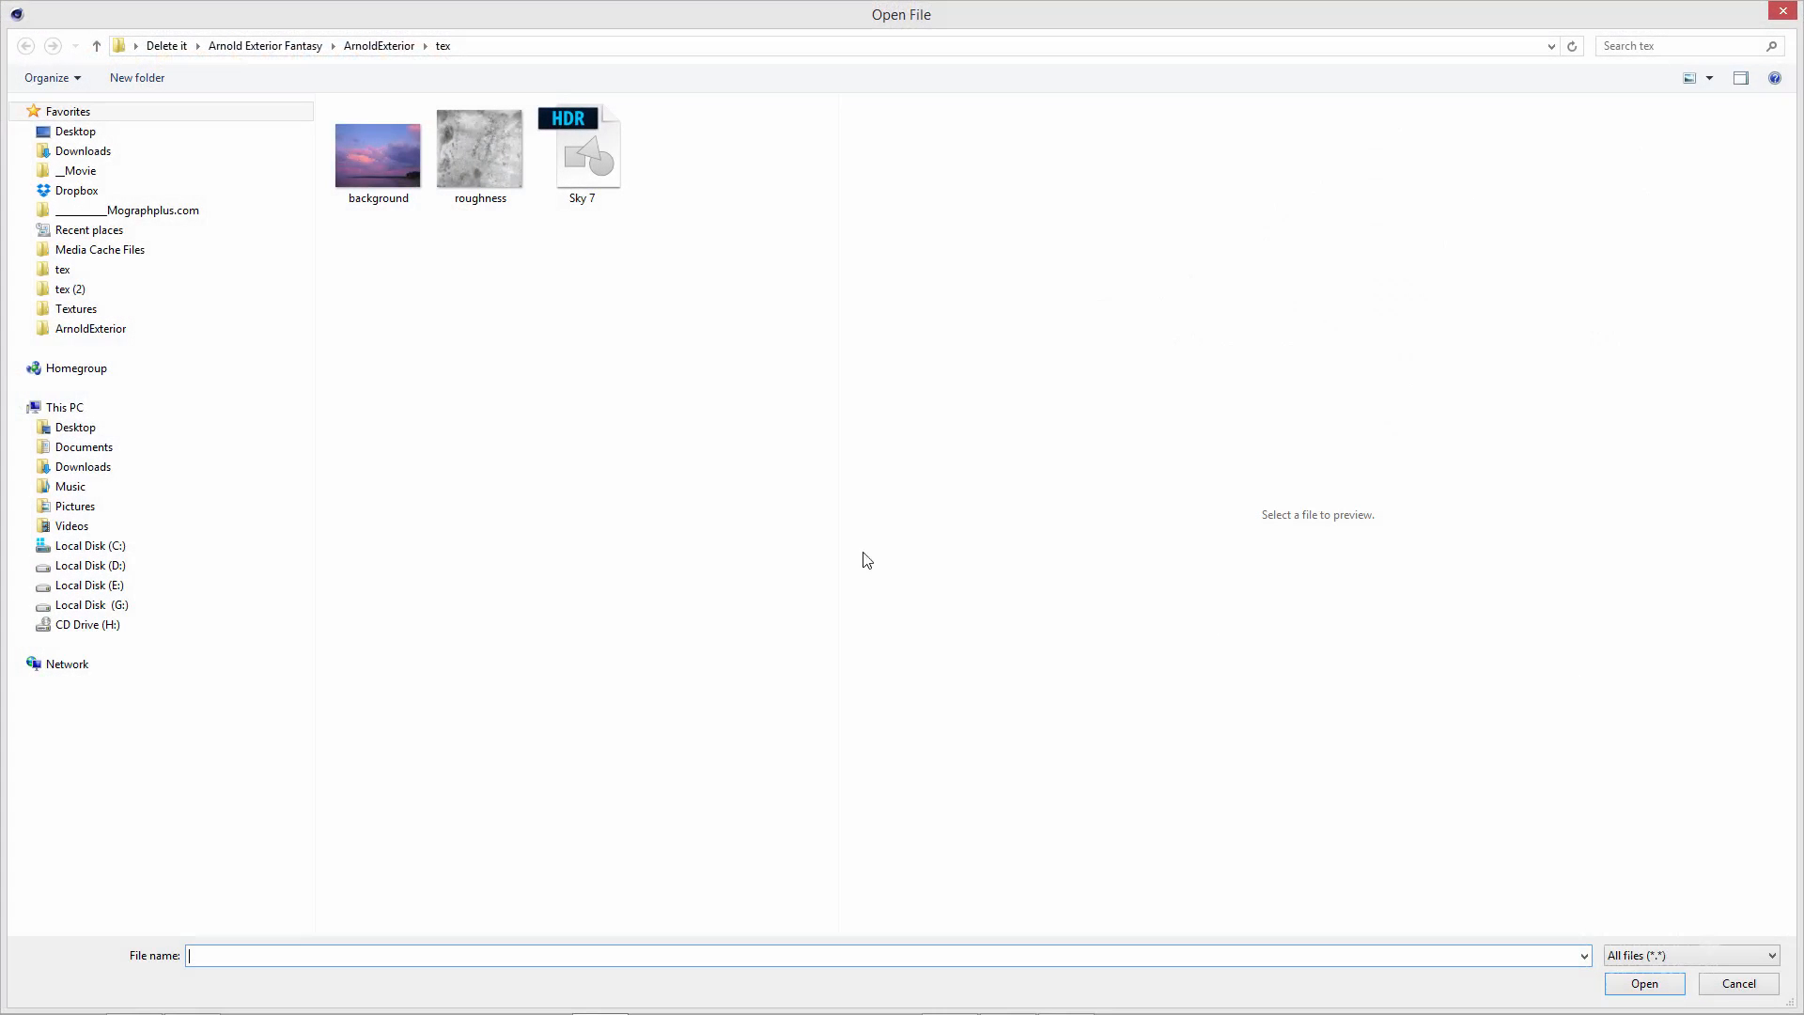
click(606, 146)
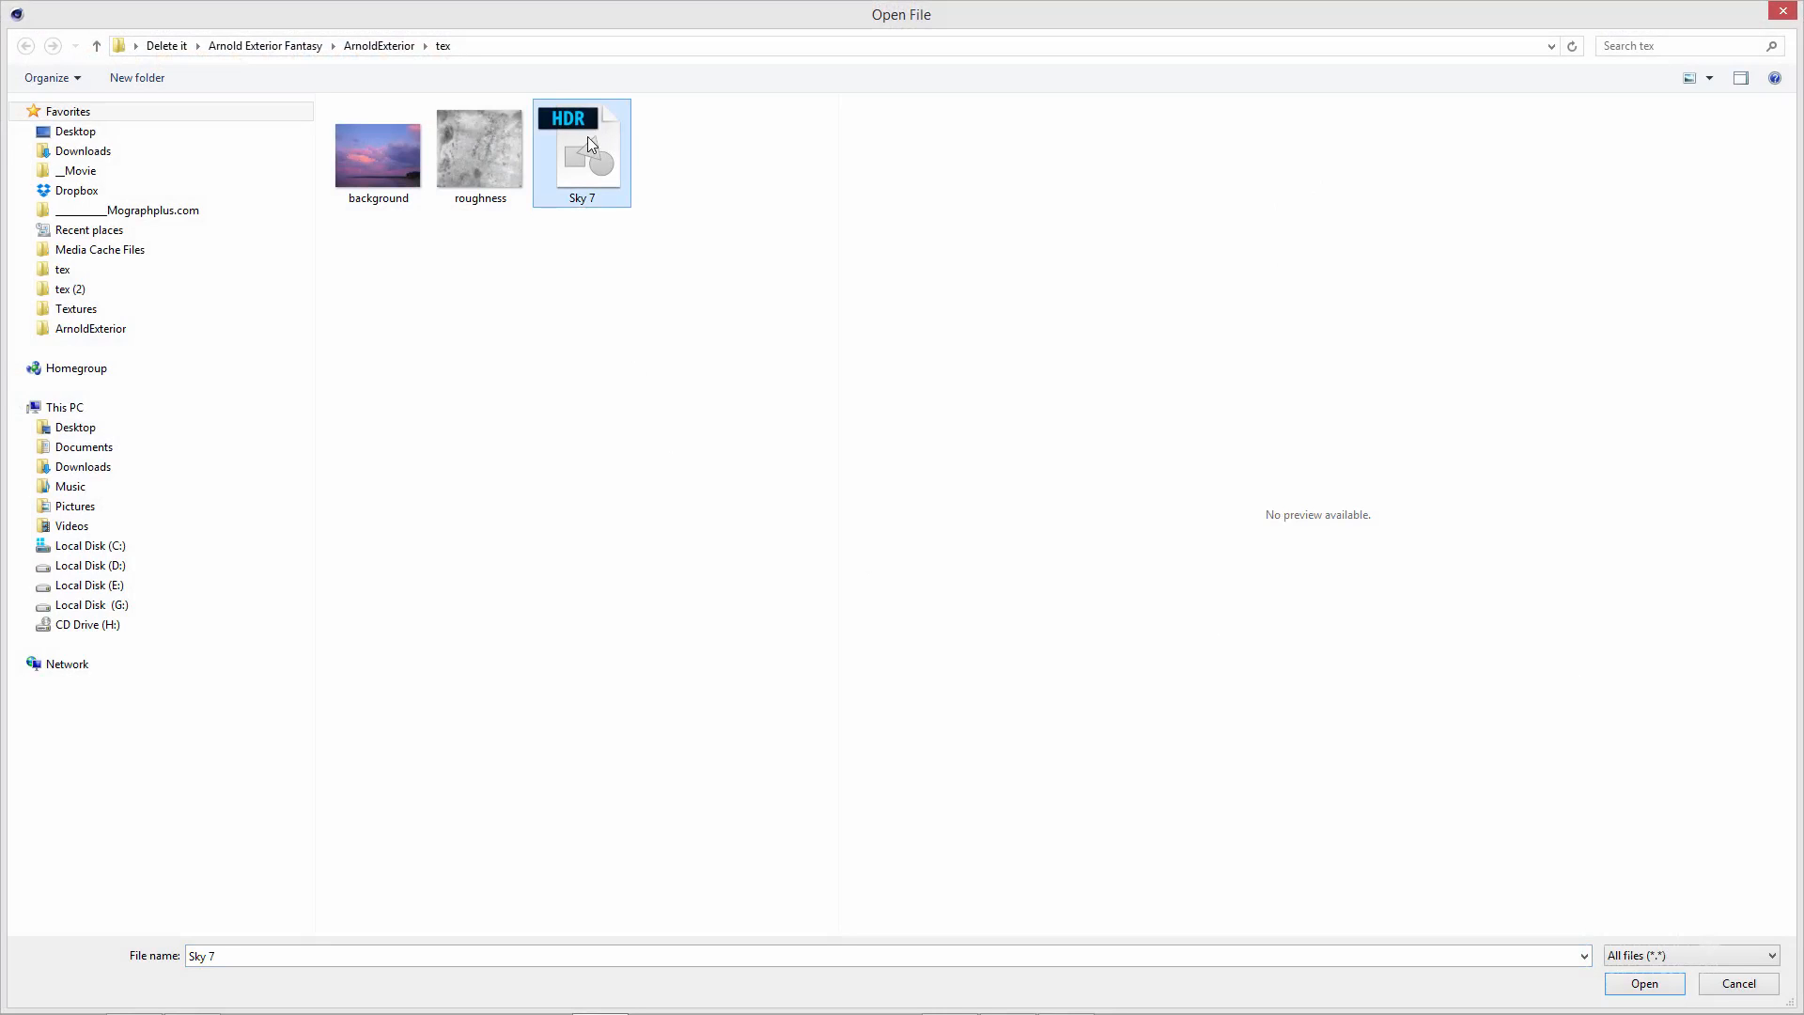
double_click(588, 137)
- Preview the sky's HDR image at a larger size and return to the HDRI object's settings
right_click(1439, 736)
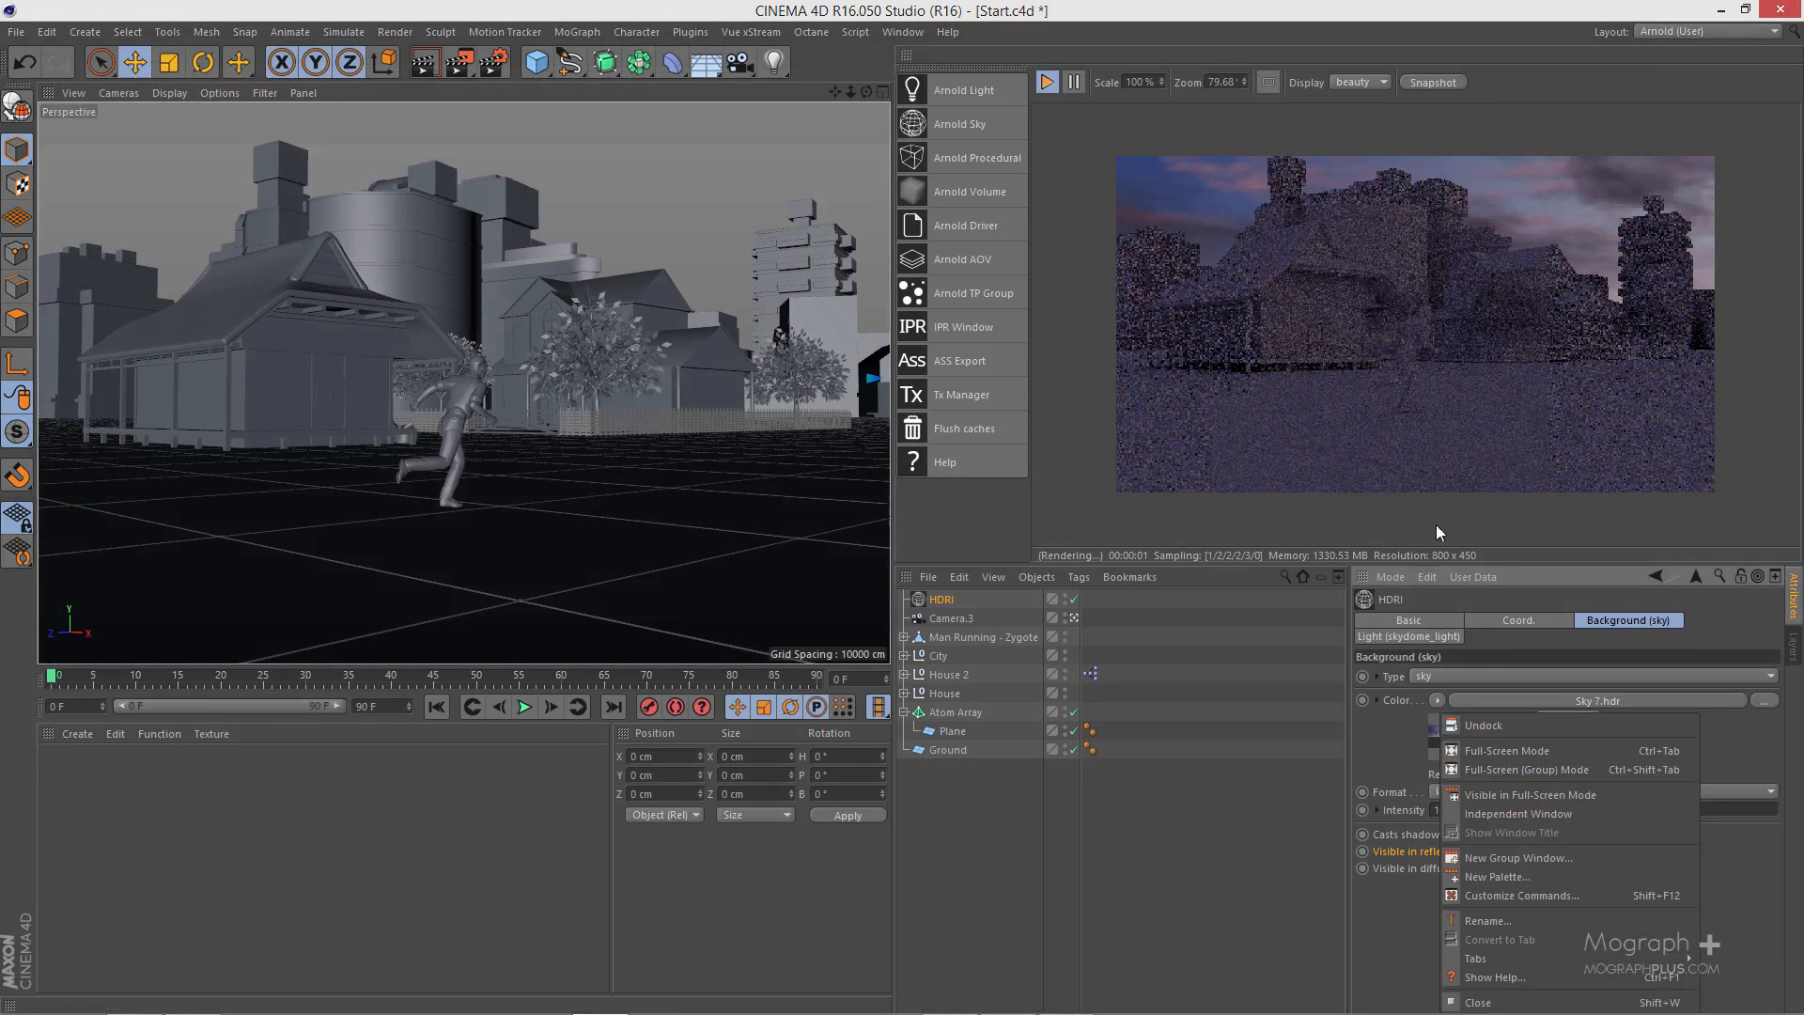
click(1384, 751)
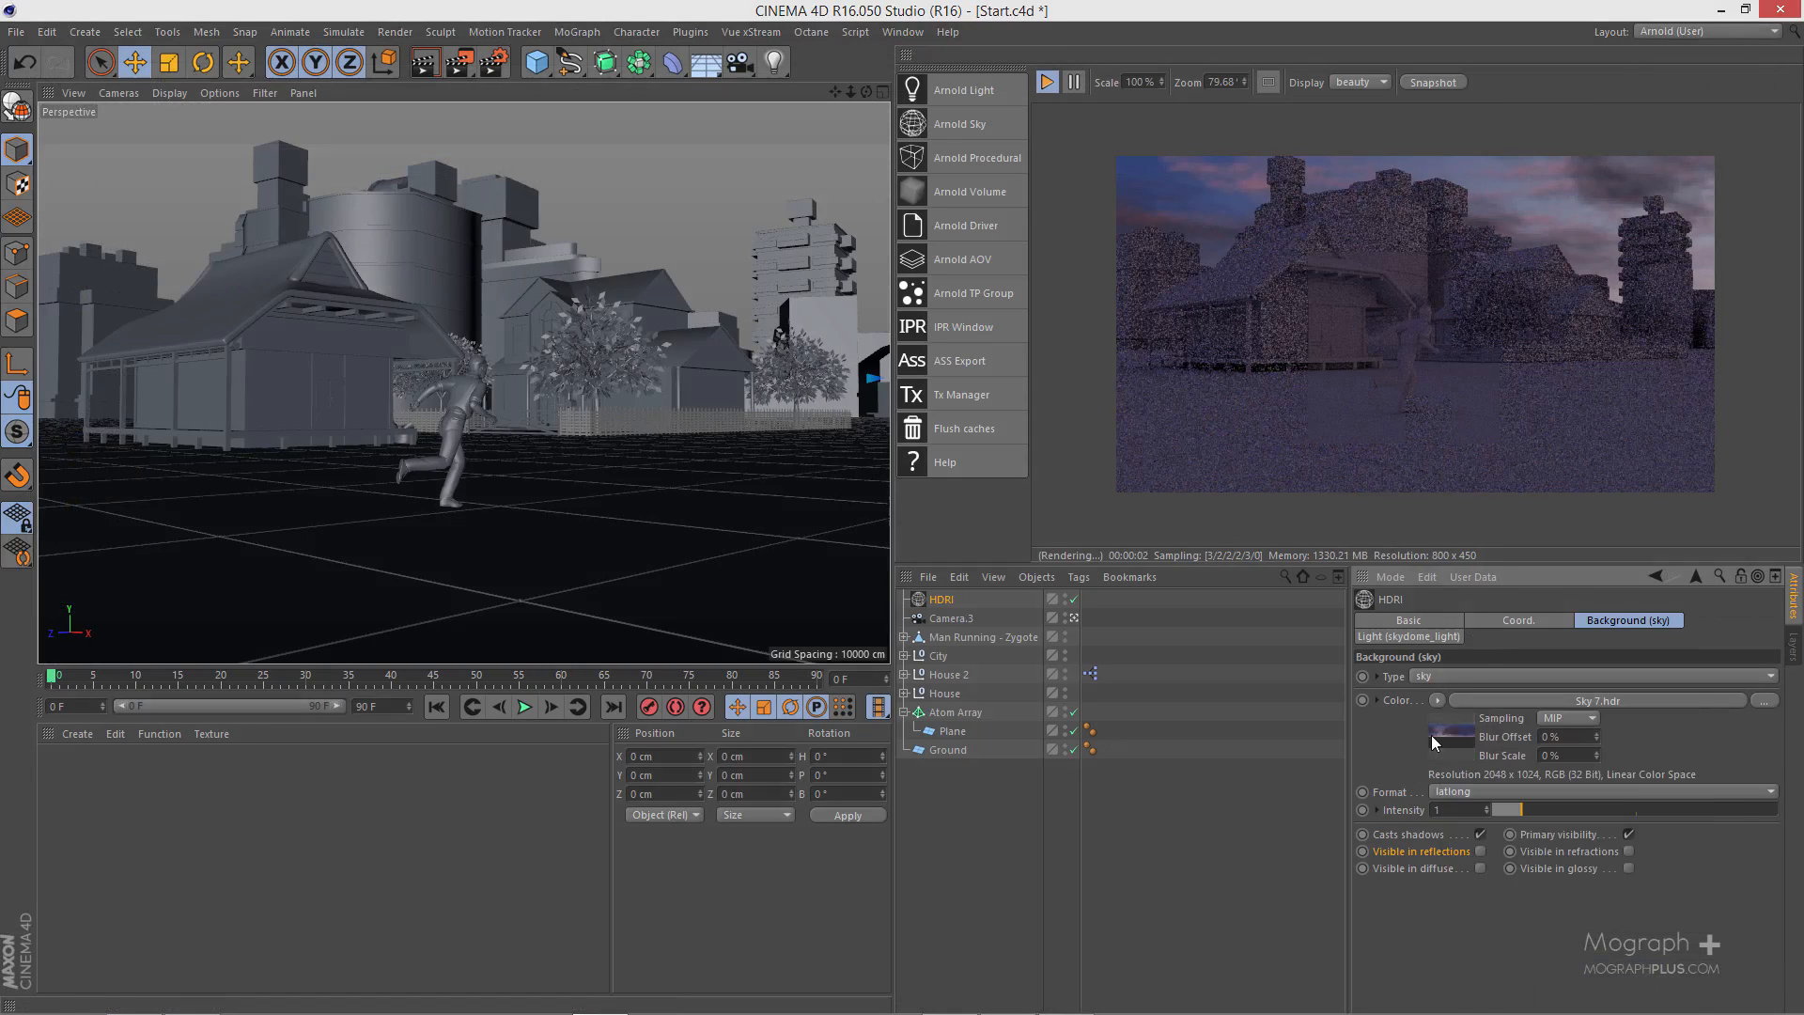
click(1411, 697)
click(1482, 115)
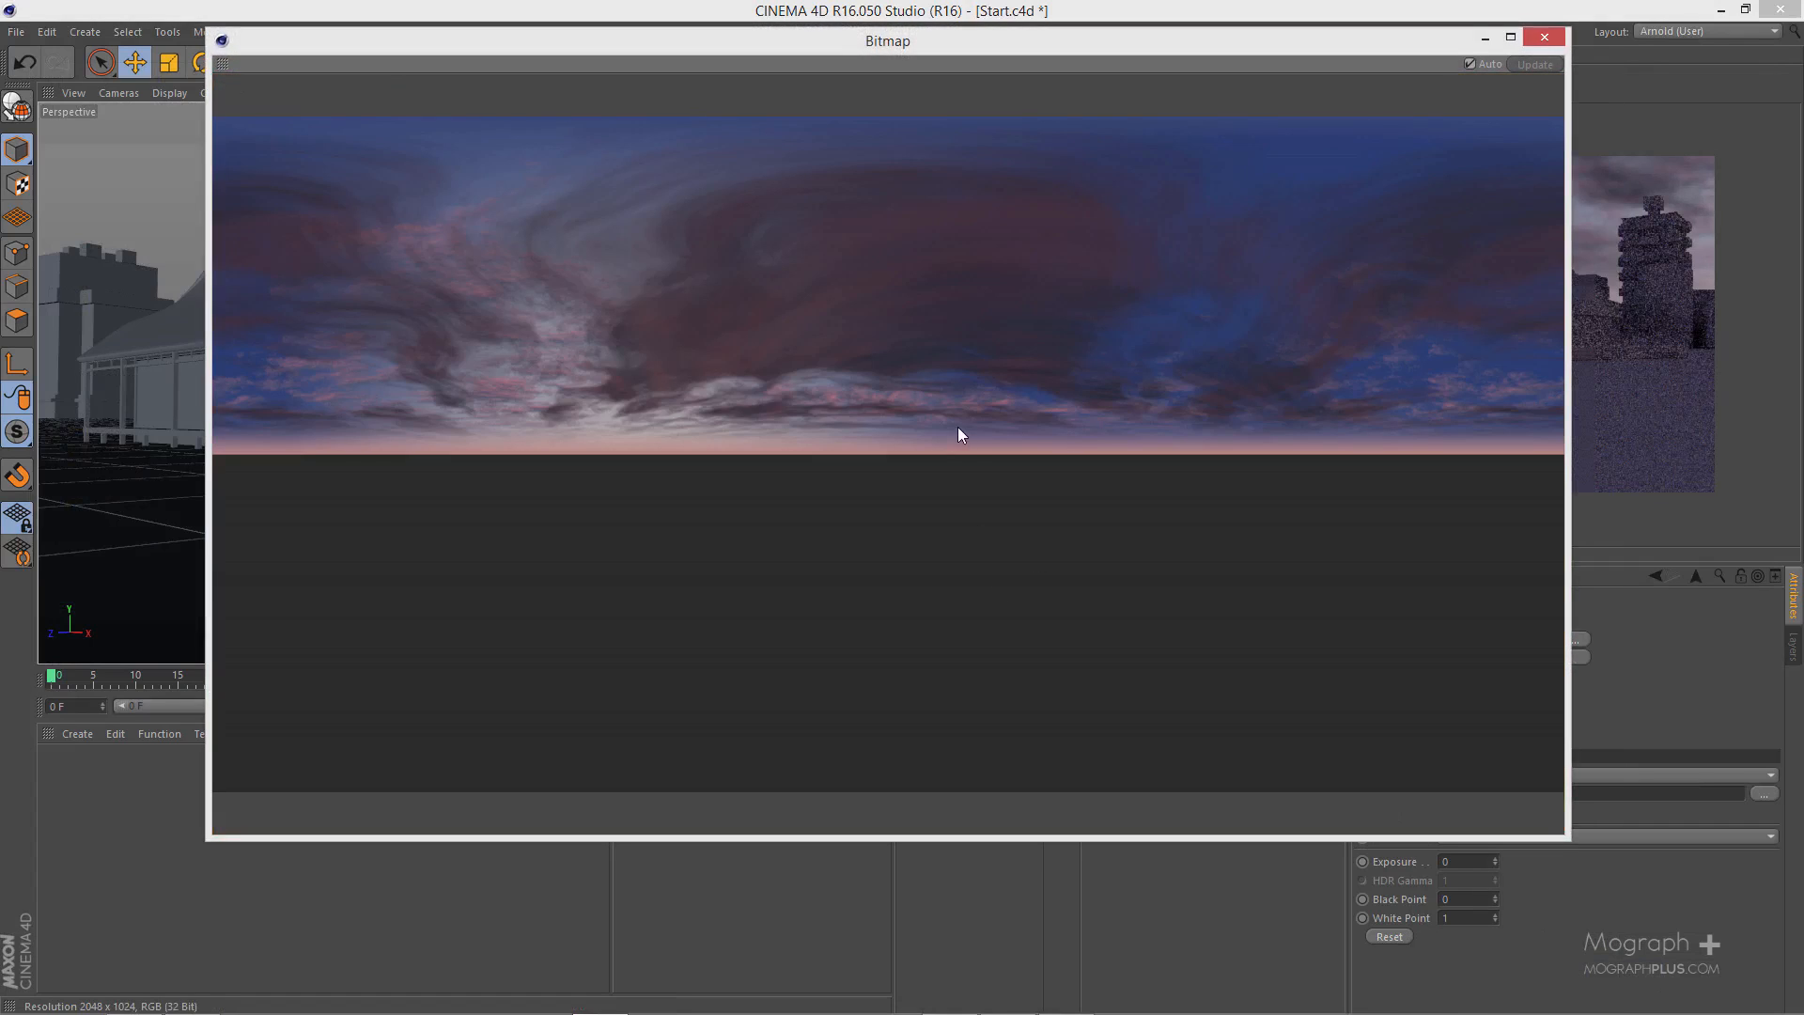
click(1542, 37)
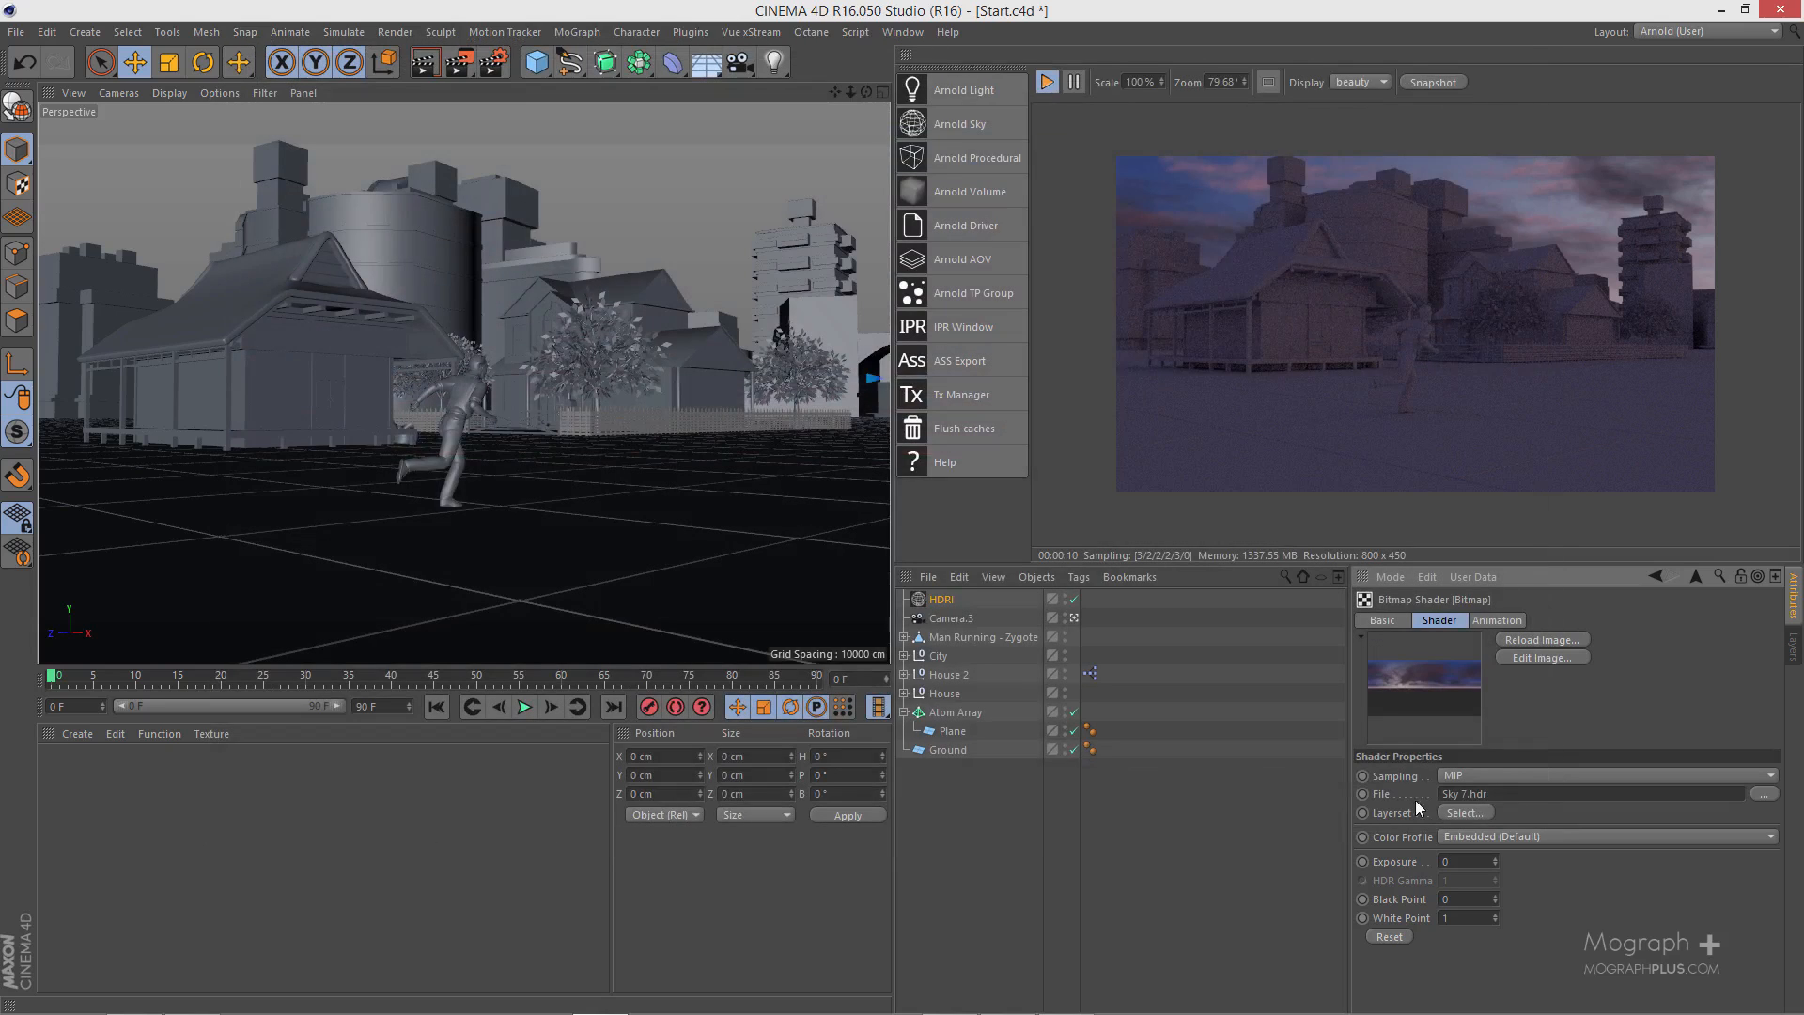
click(943, 601)
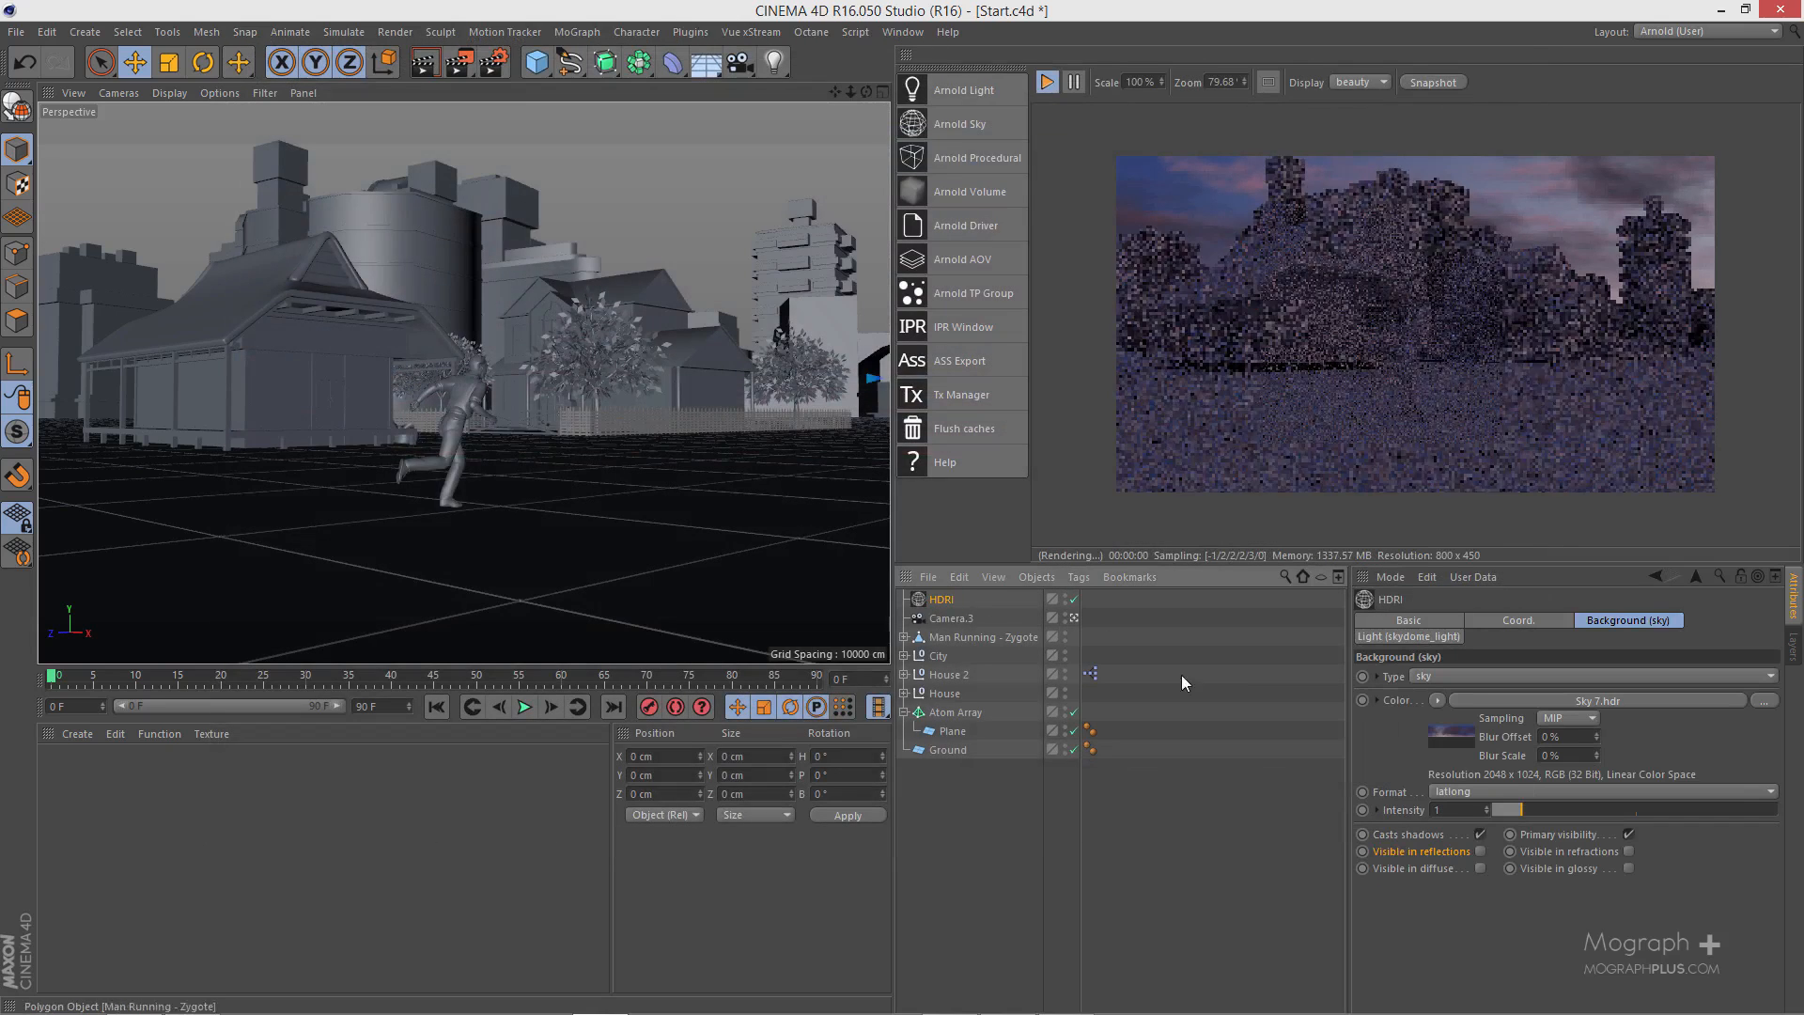
- Set the HDRI sky's intensity to 2.5
click(1457, 810)
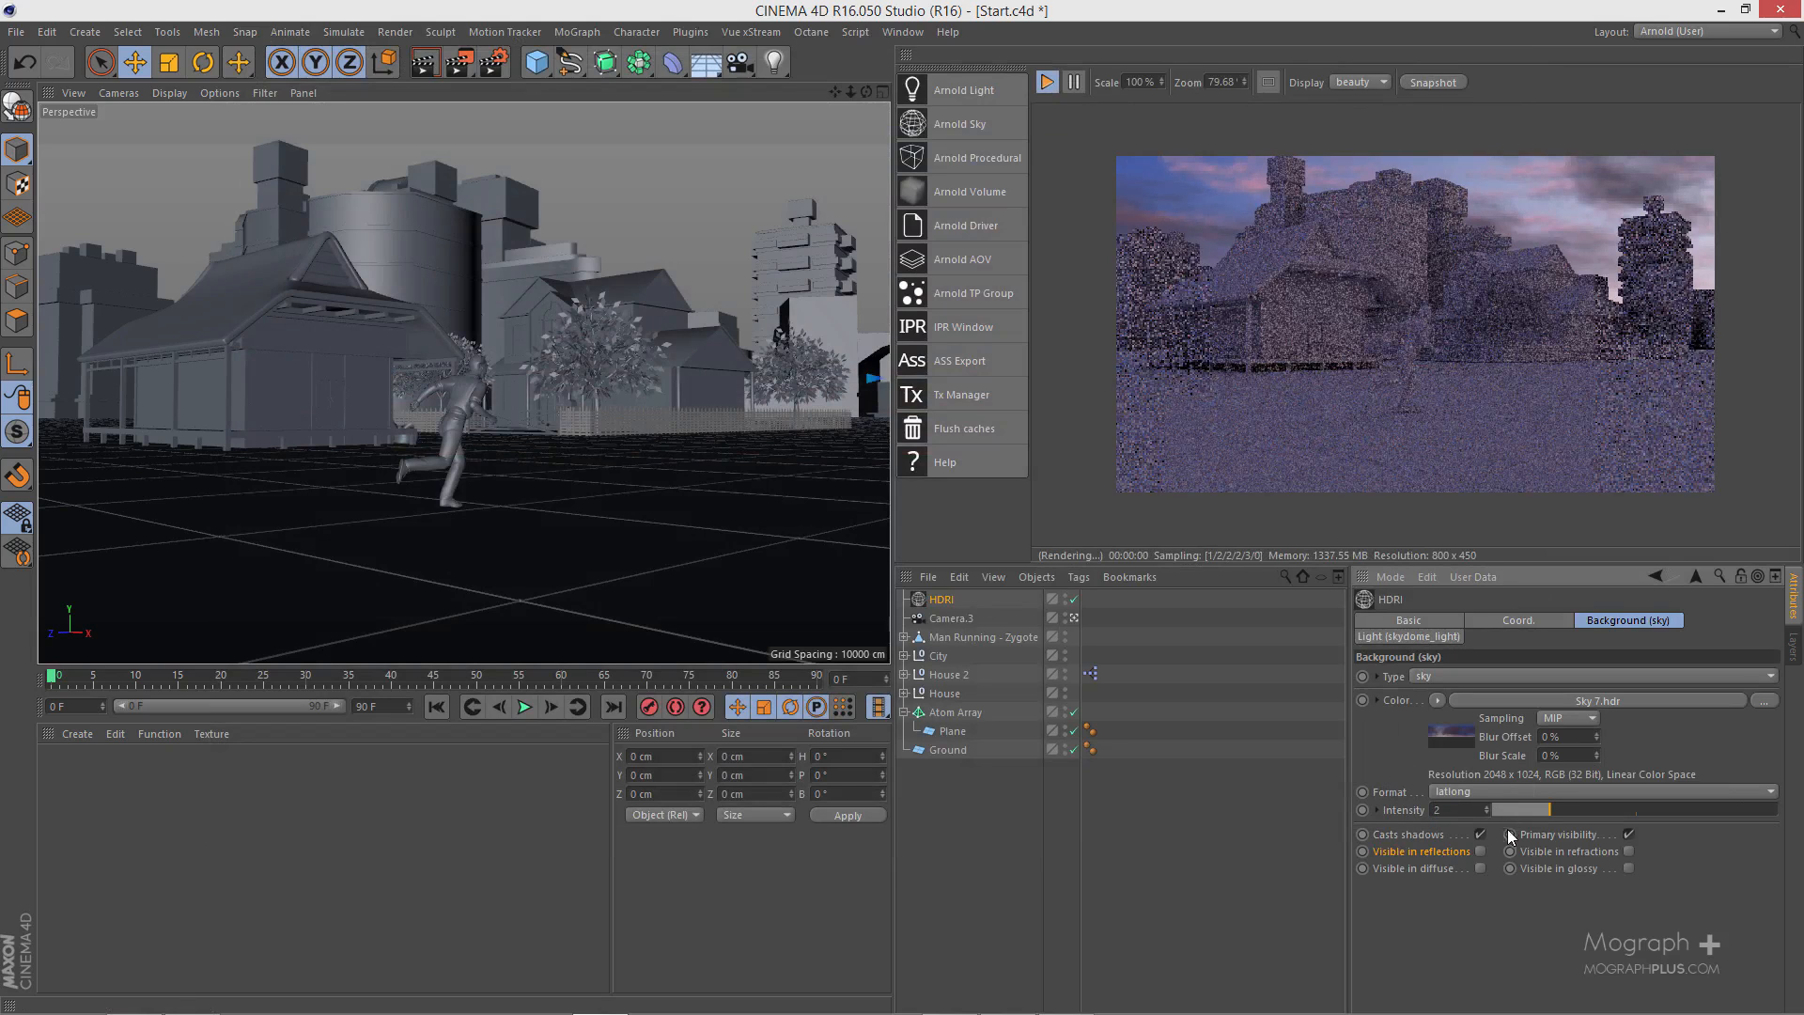
text(2.5)
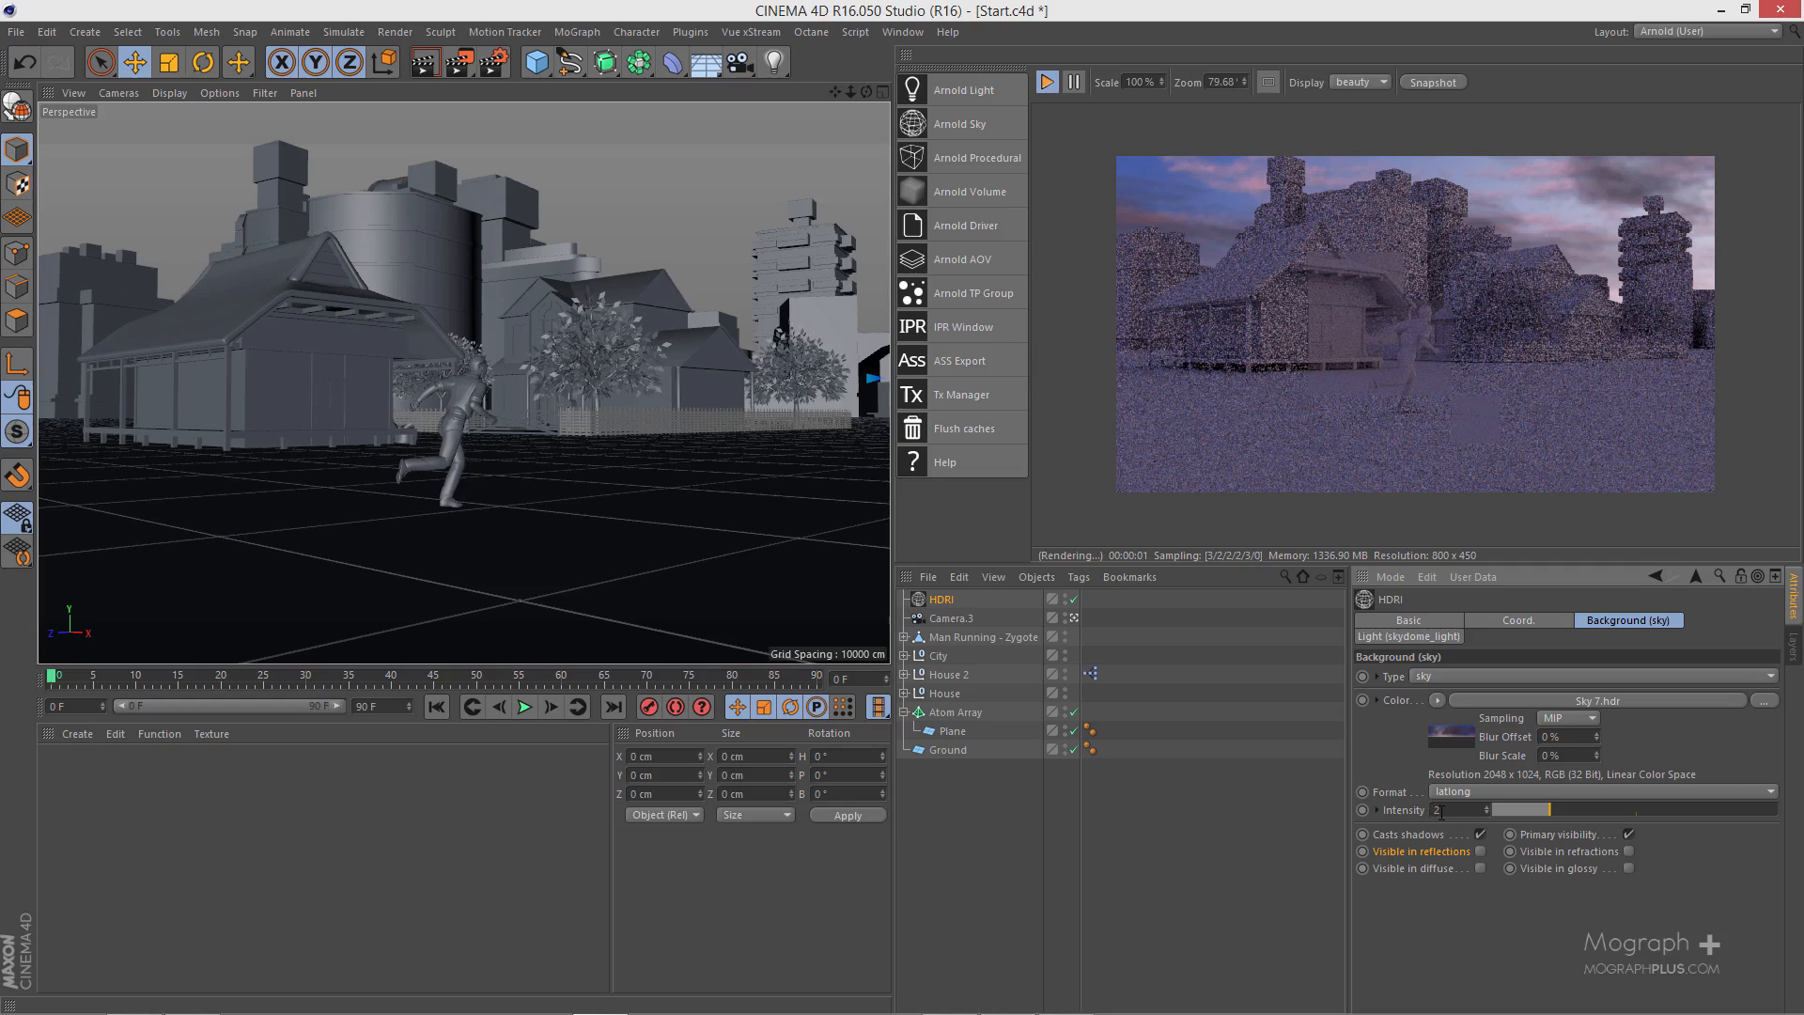
key(Return)
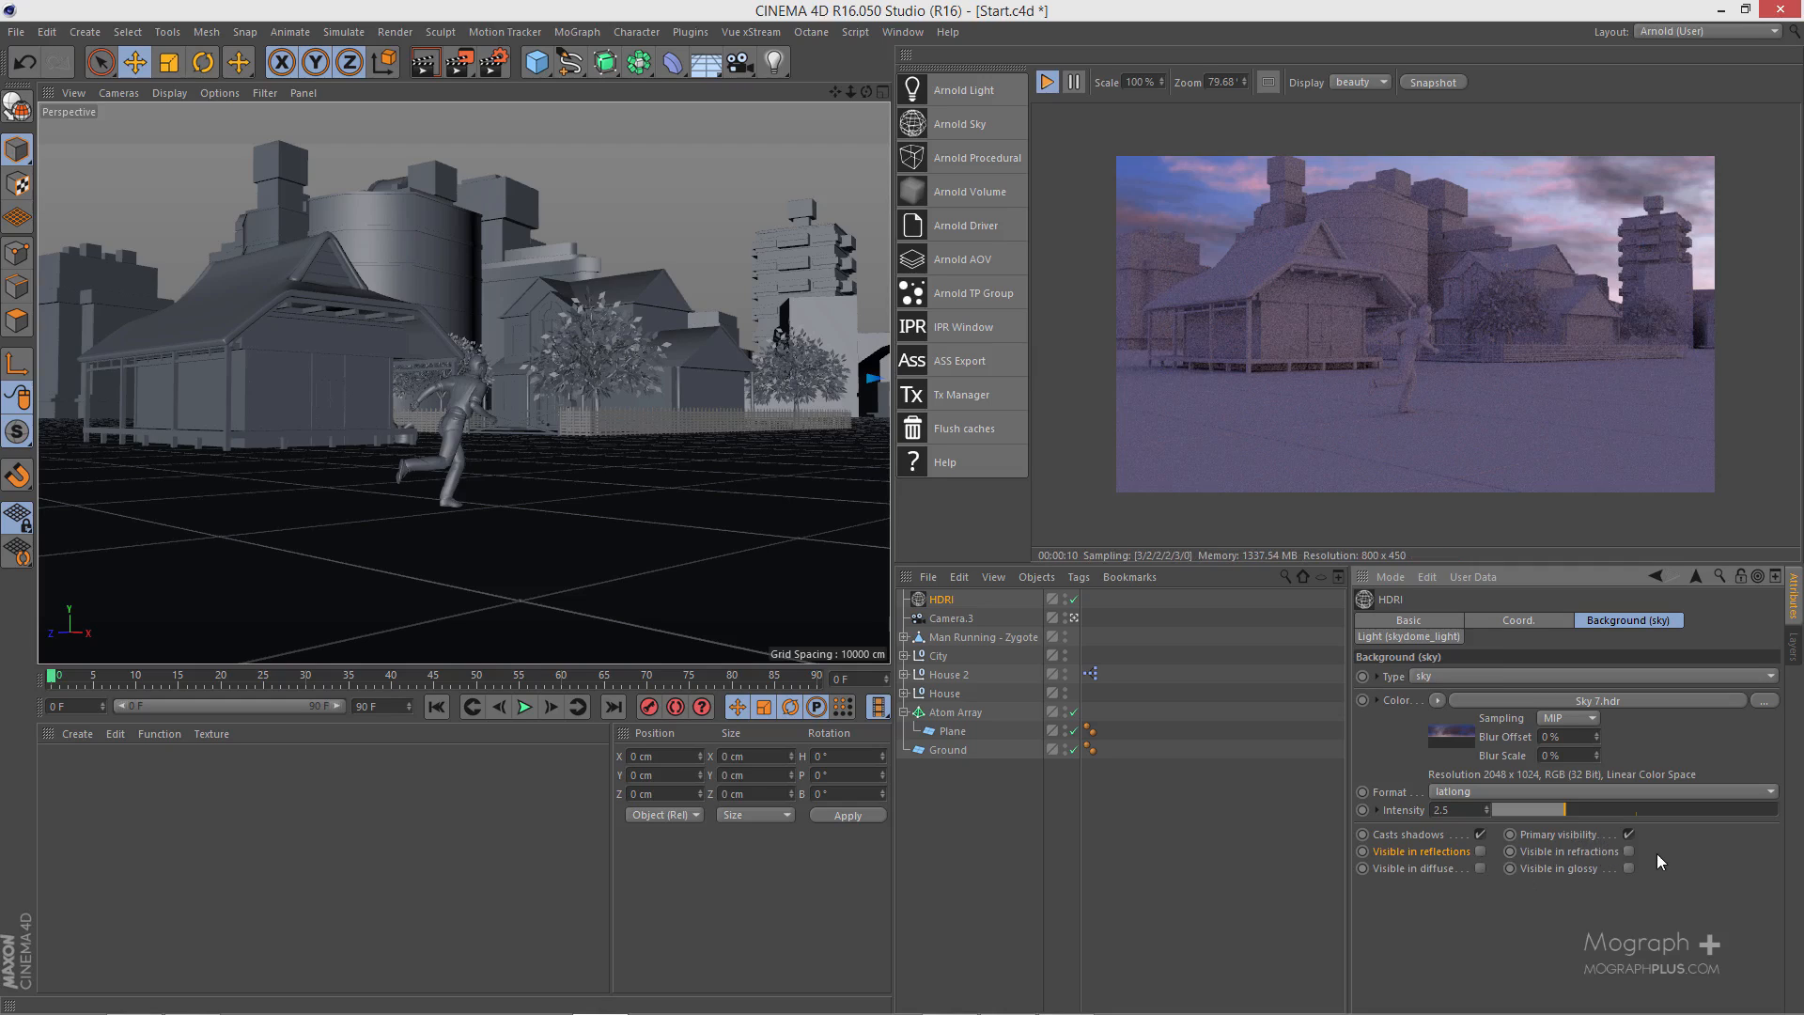
- Make the HDRI sky visible in reflections, diffuse, glossy and refractions, and disable its primary visibility
click(1479, 851)
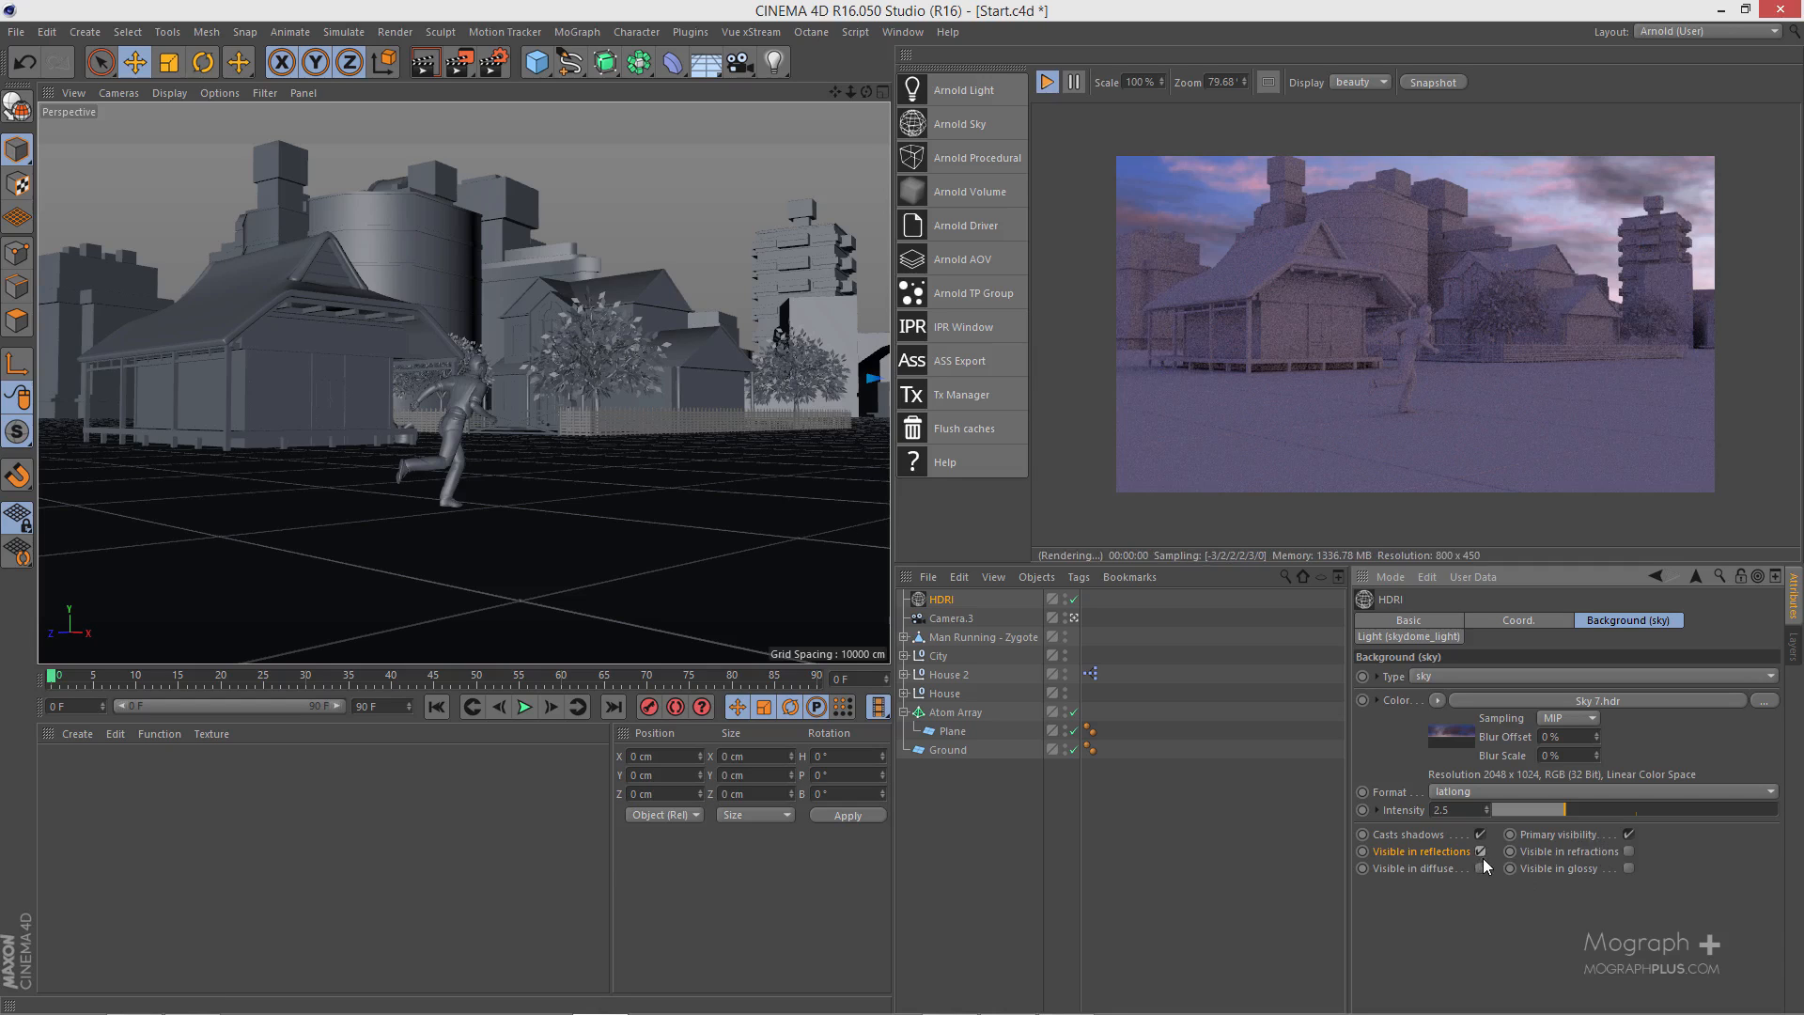
click(1481, 867)
click(1630, 866)
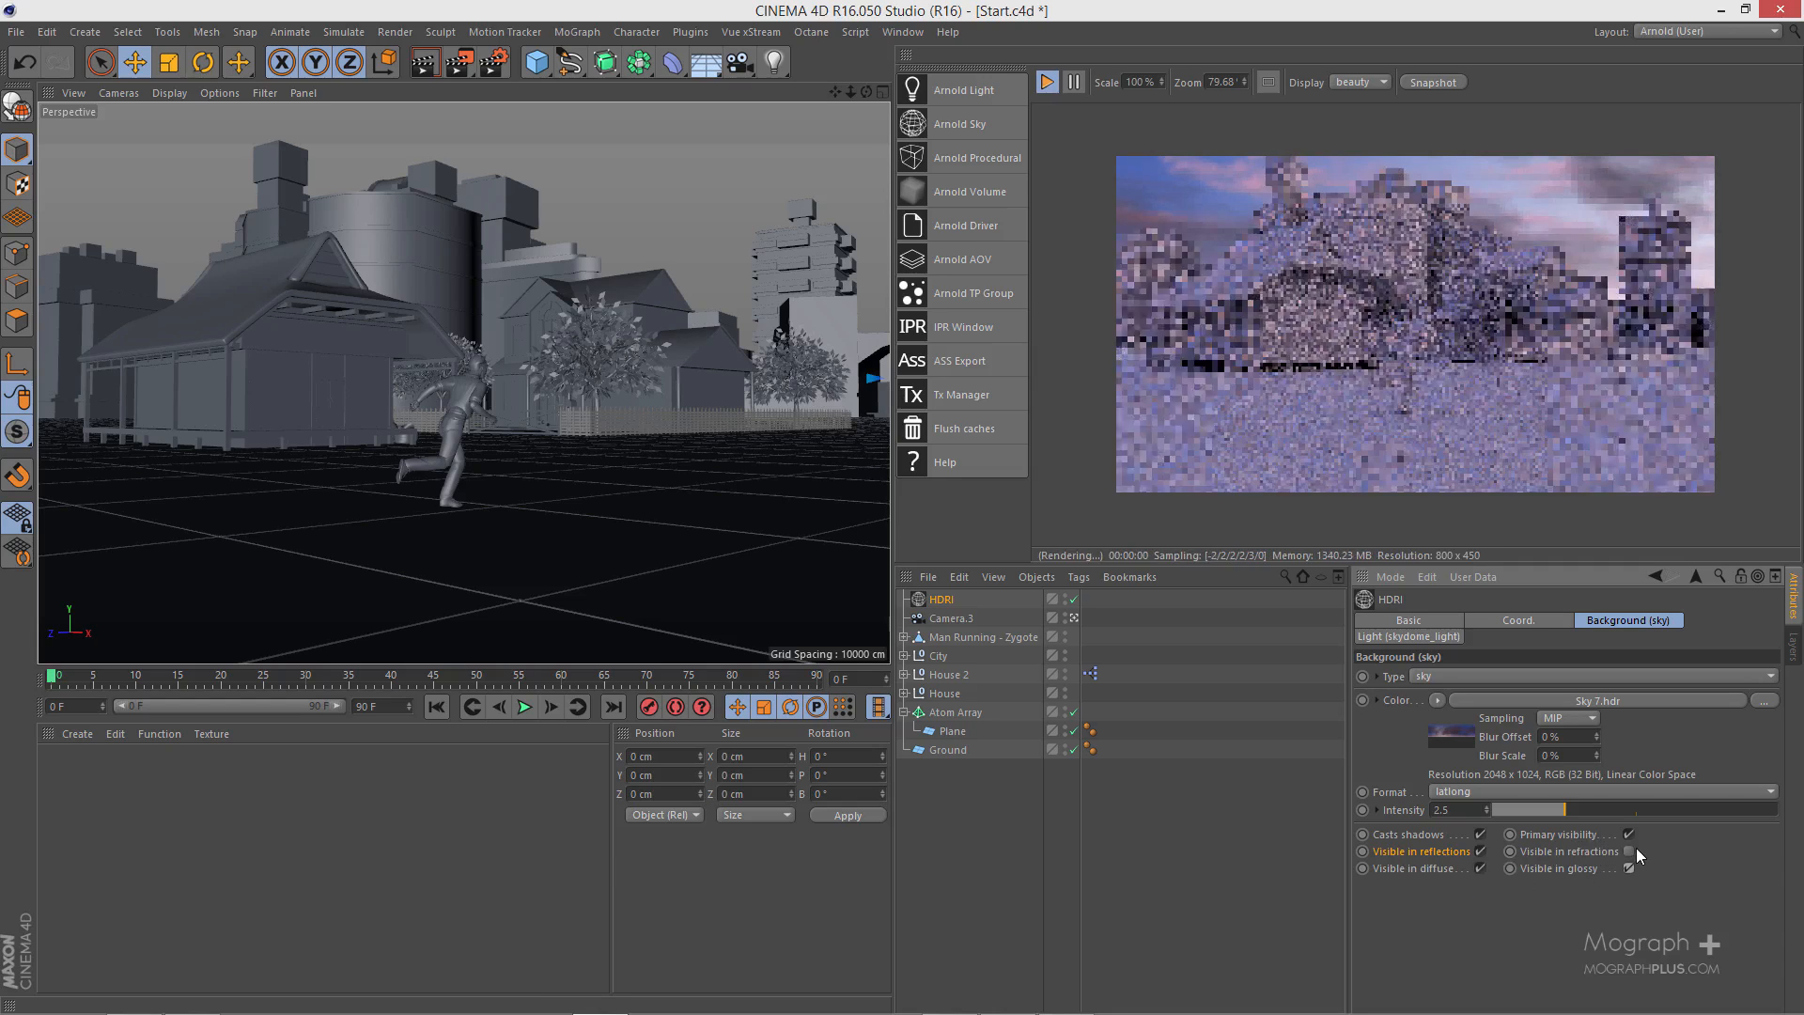
click(1628, 850)
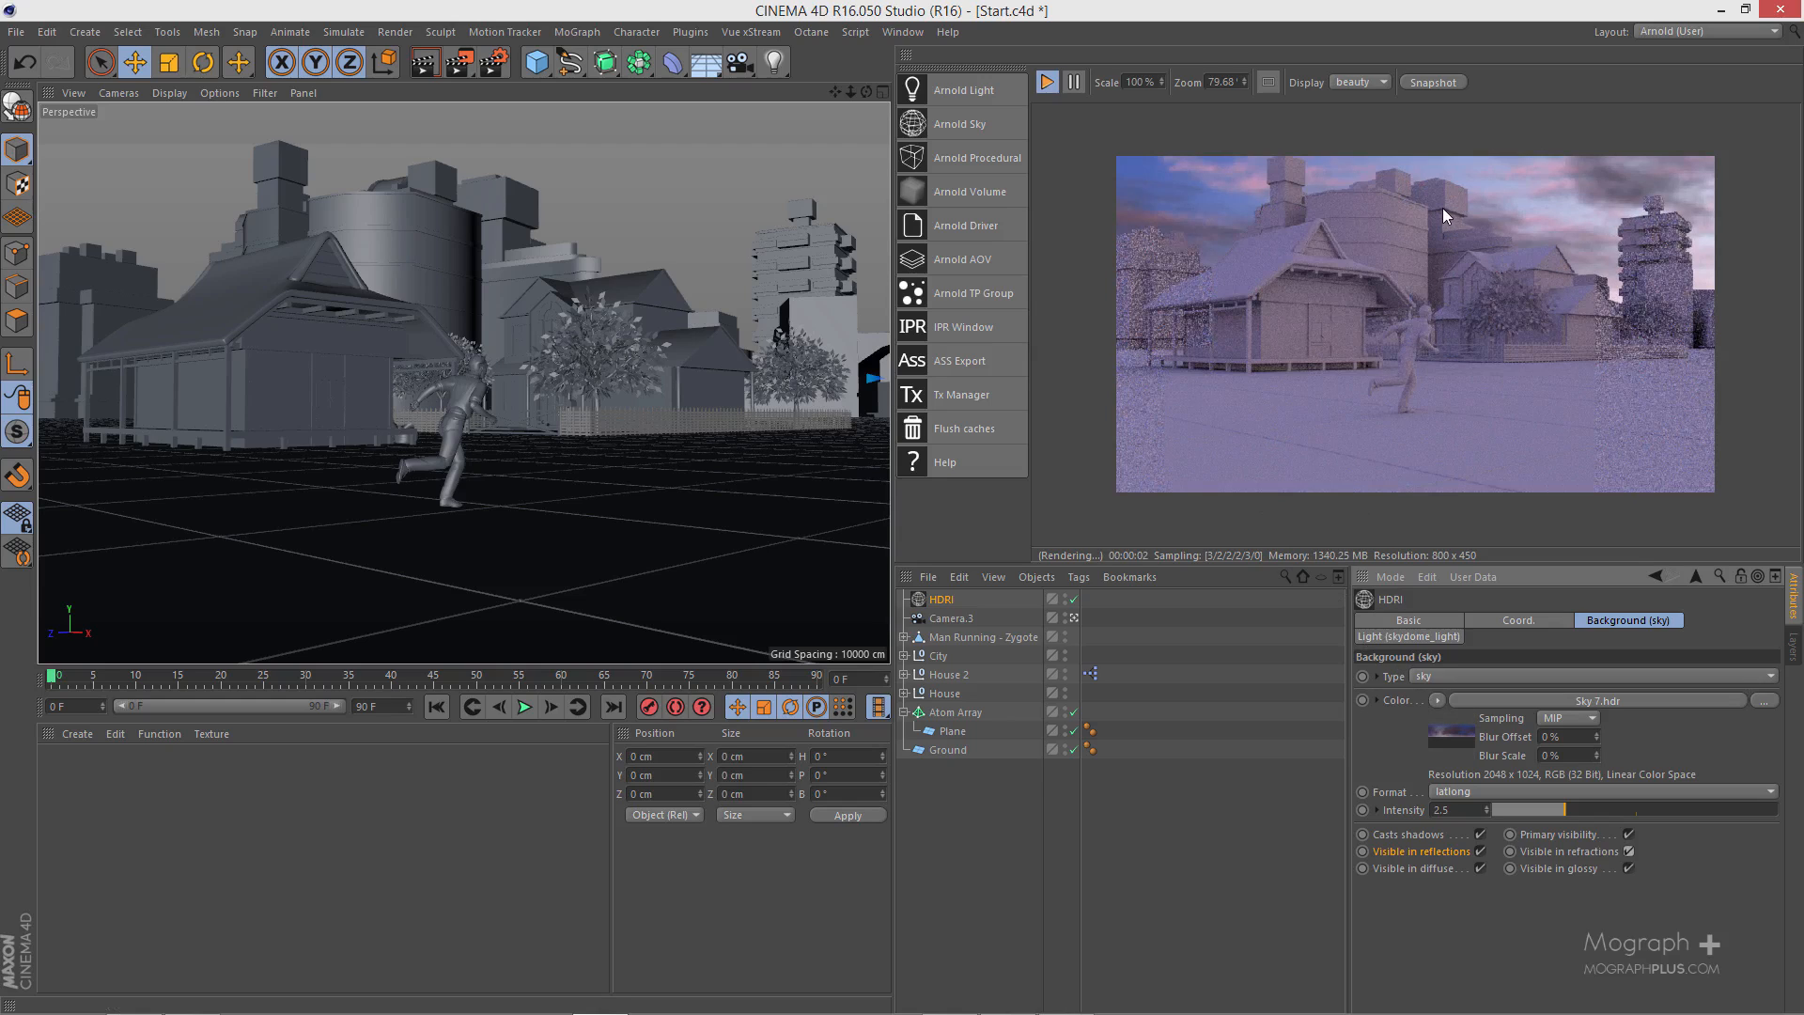
click(1628, 834)
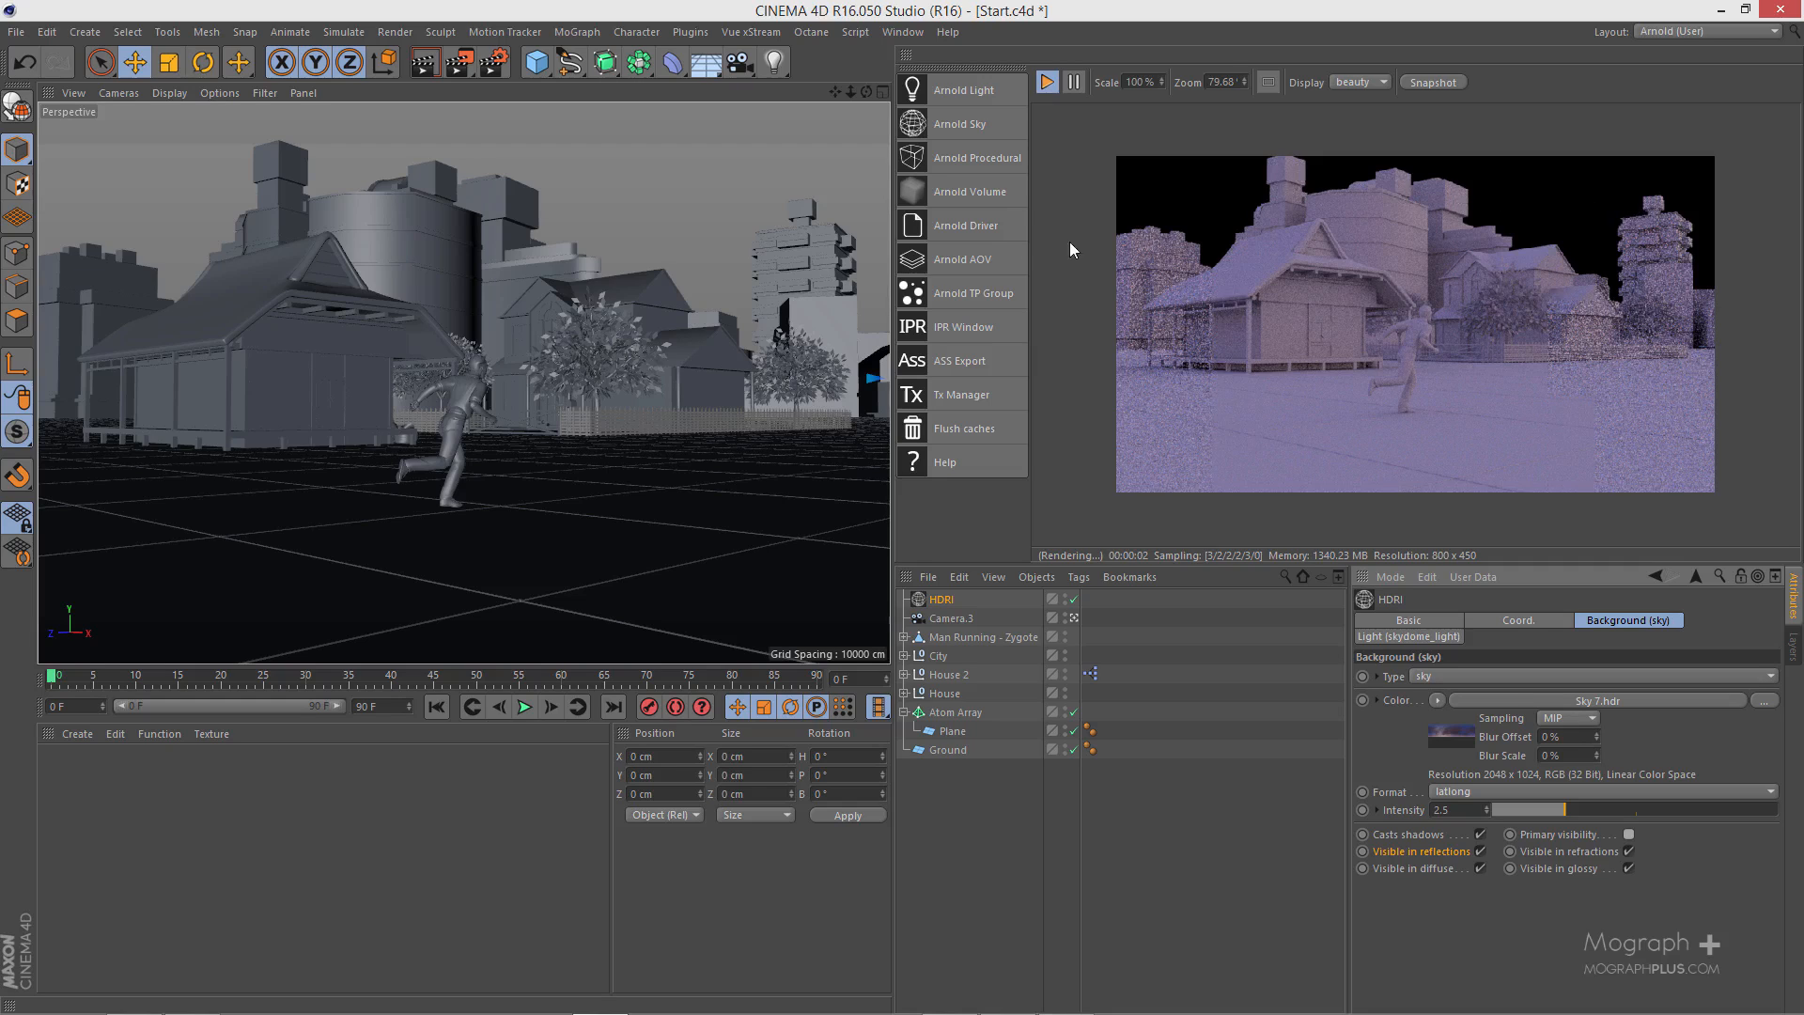
- Add a Background object to the scene
click(703, 70)
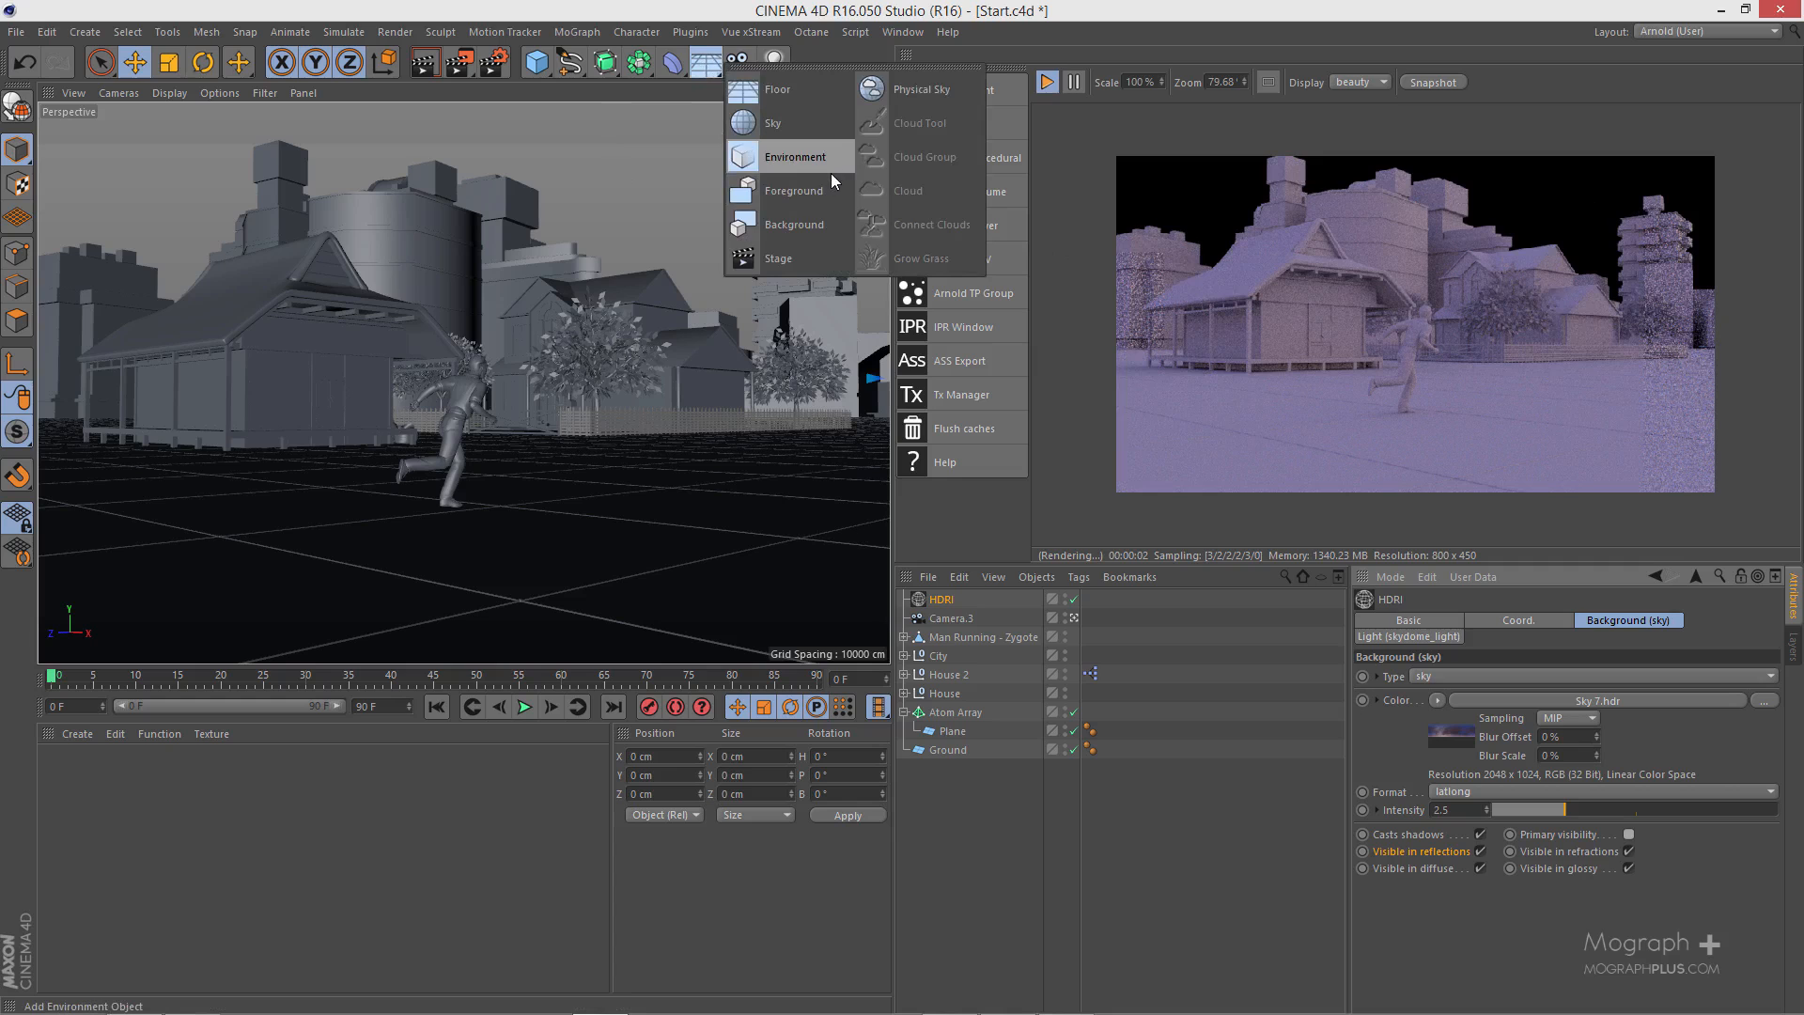
click(823, 222)
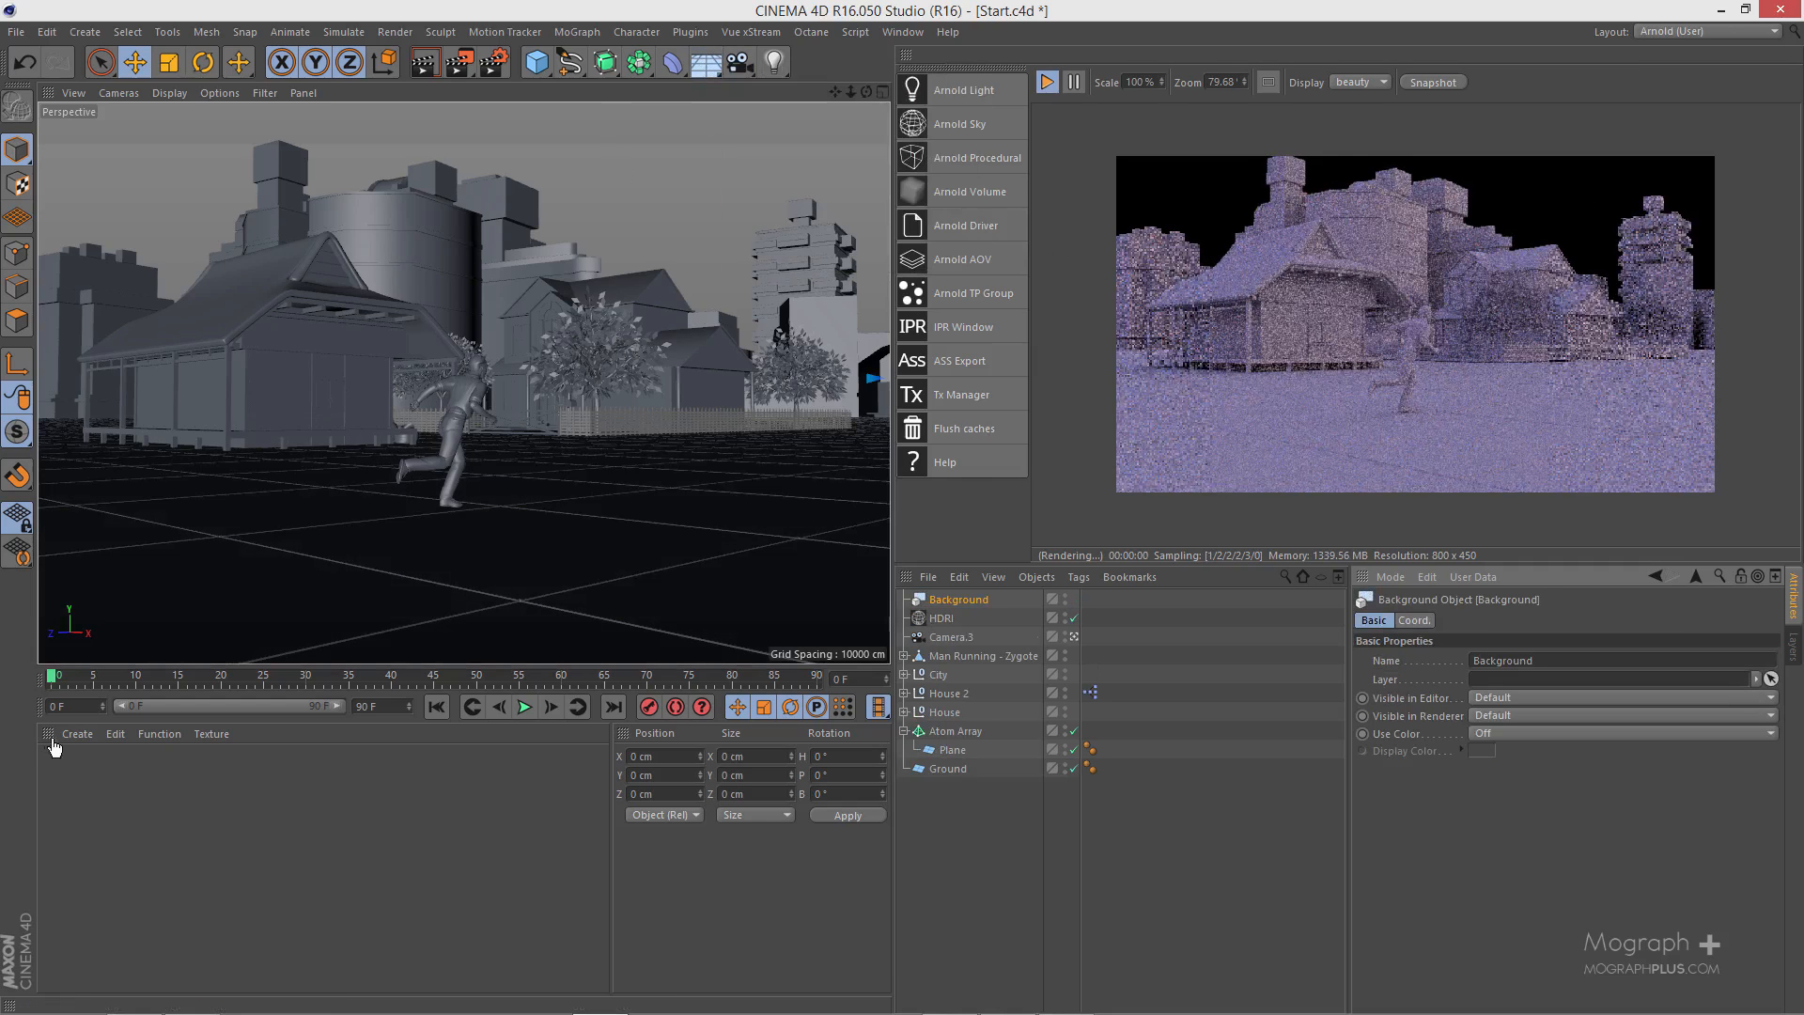
- Create a new Arnold image texture material
click(77, 735)
mouse_move(215, 808)
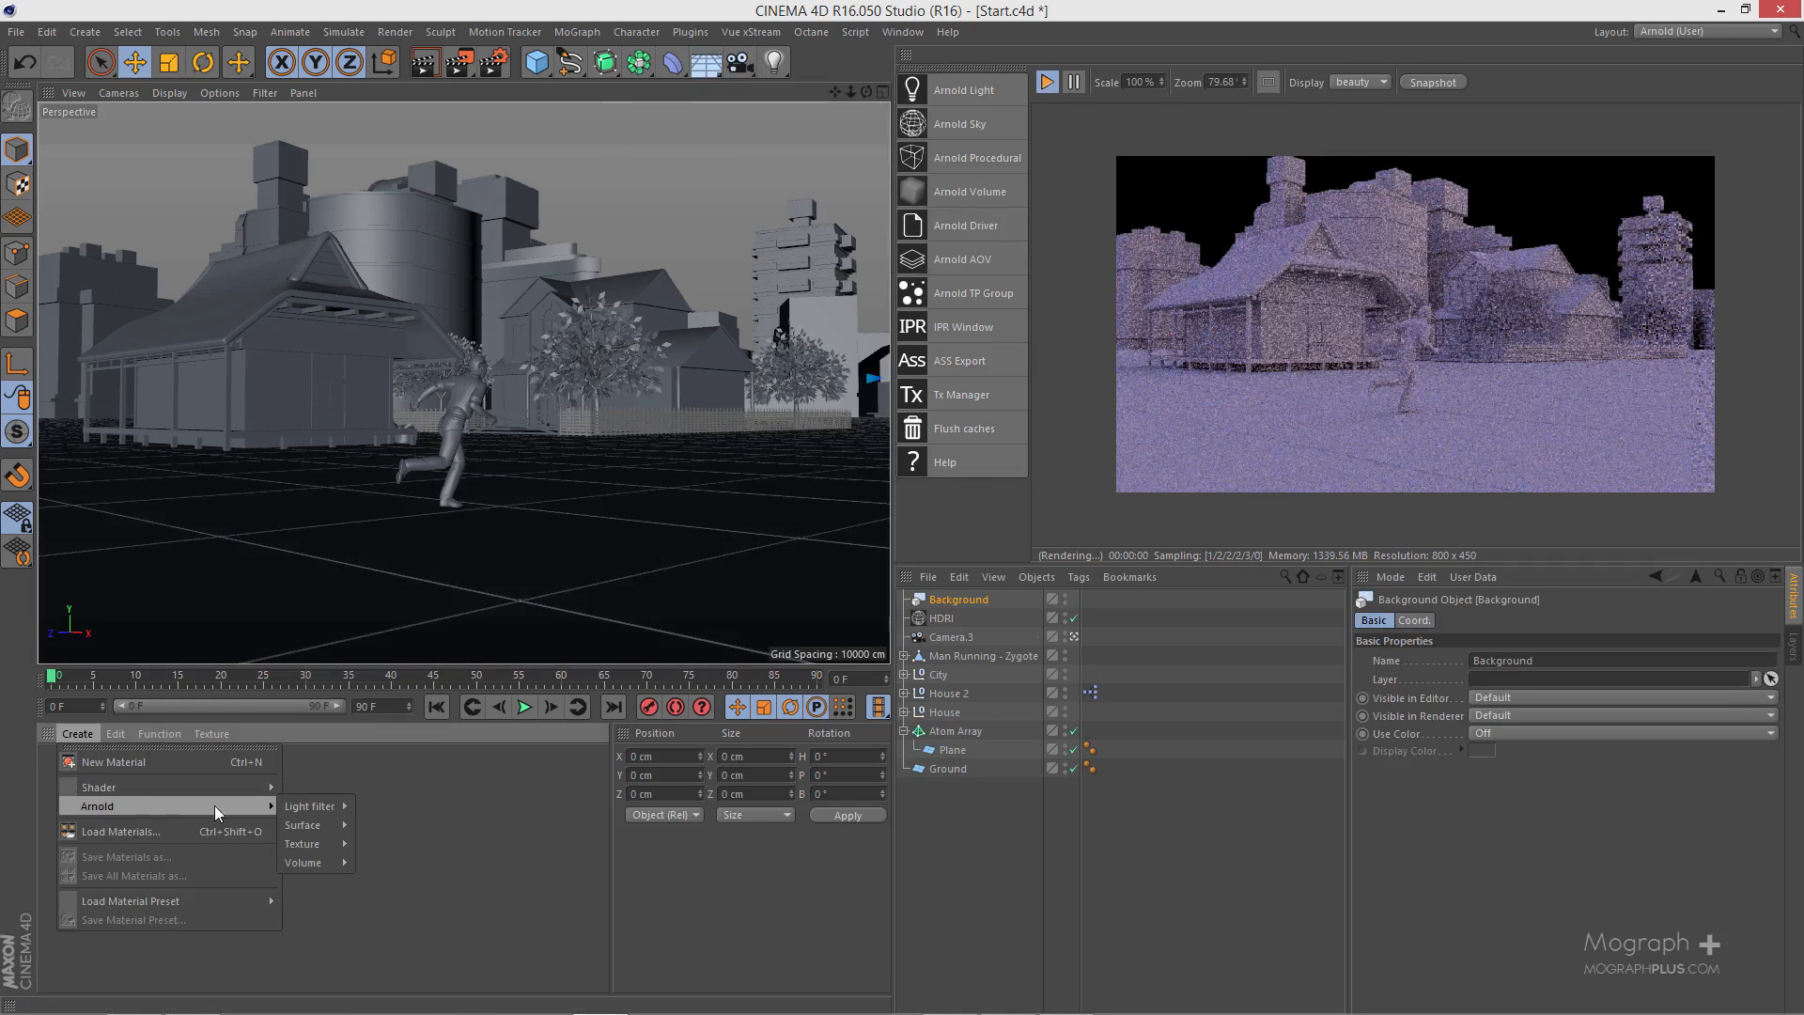
mouse_move(325, 842)
click(390, 869)
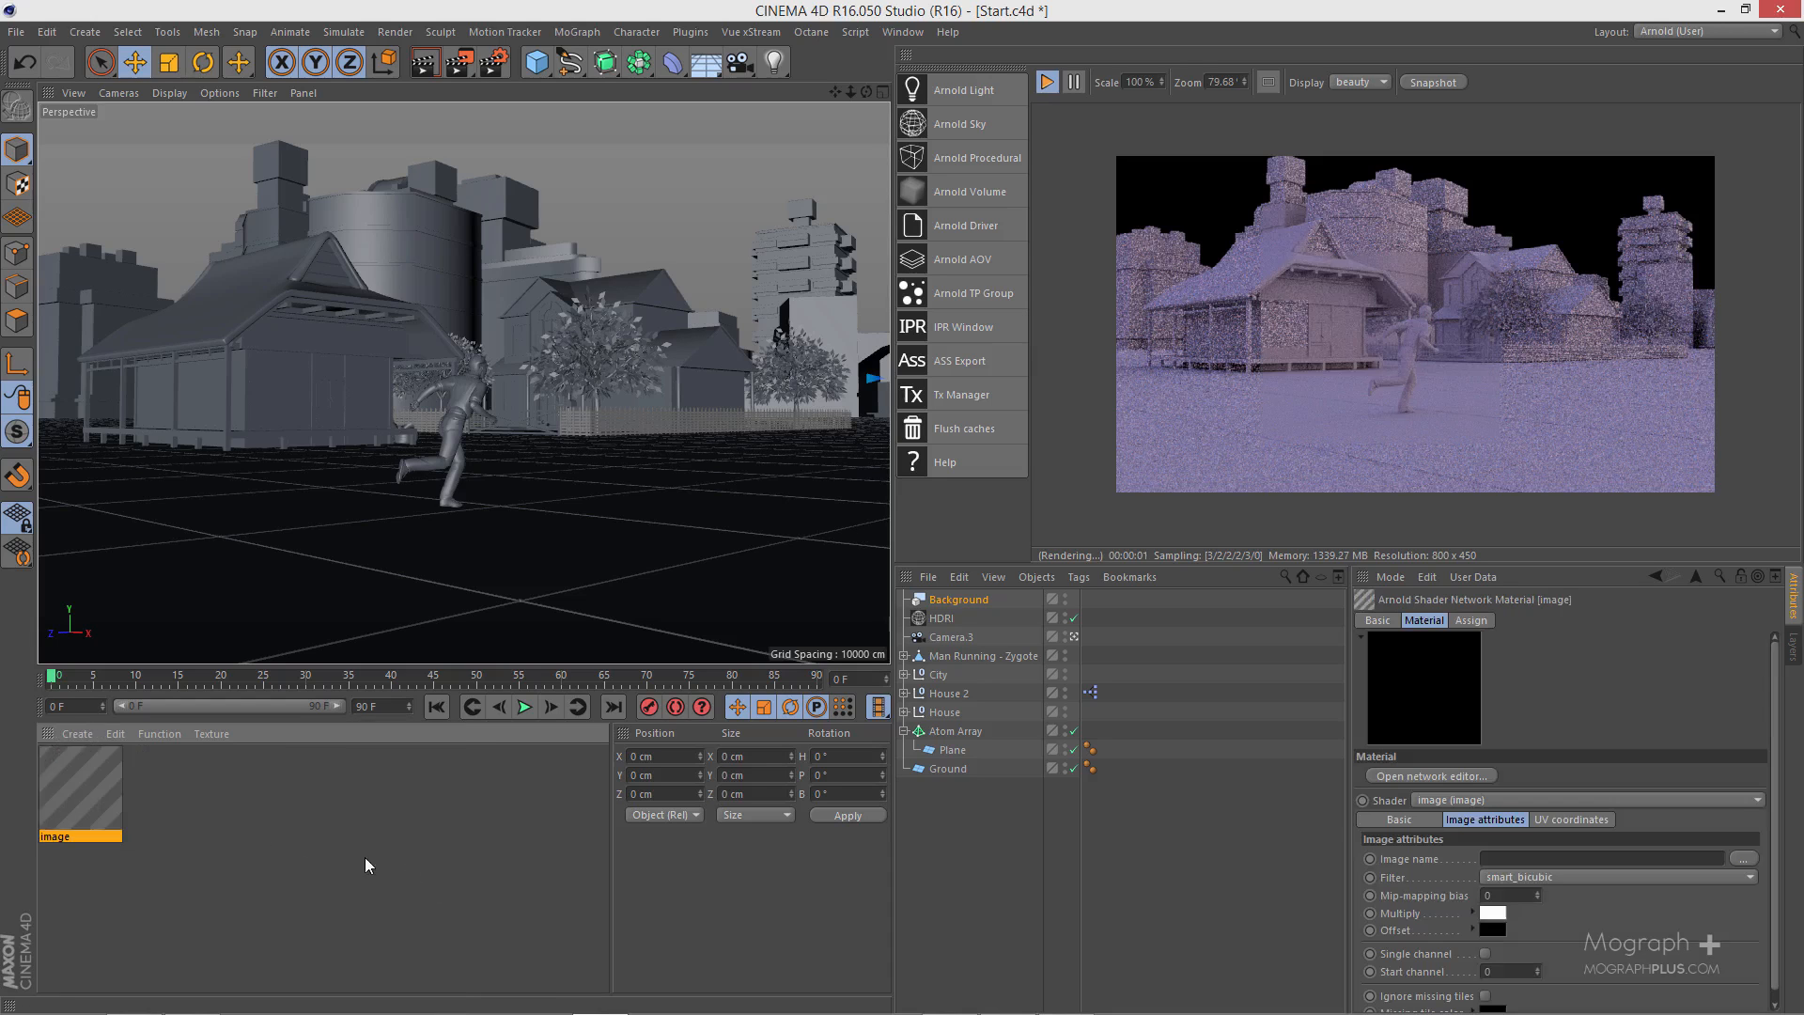
- Load background.jpg from the tex folder as the image material's texture
double_click(83, 781)
drag(674, 118, 735, 140)
click(866, 299)
click(353, 163)
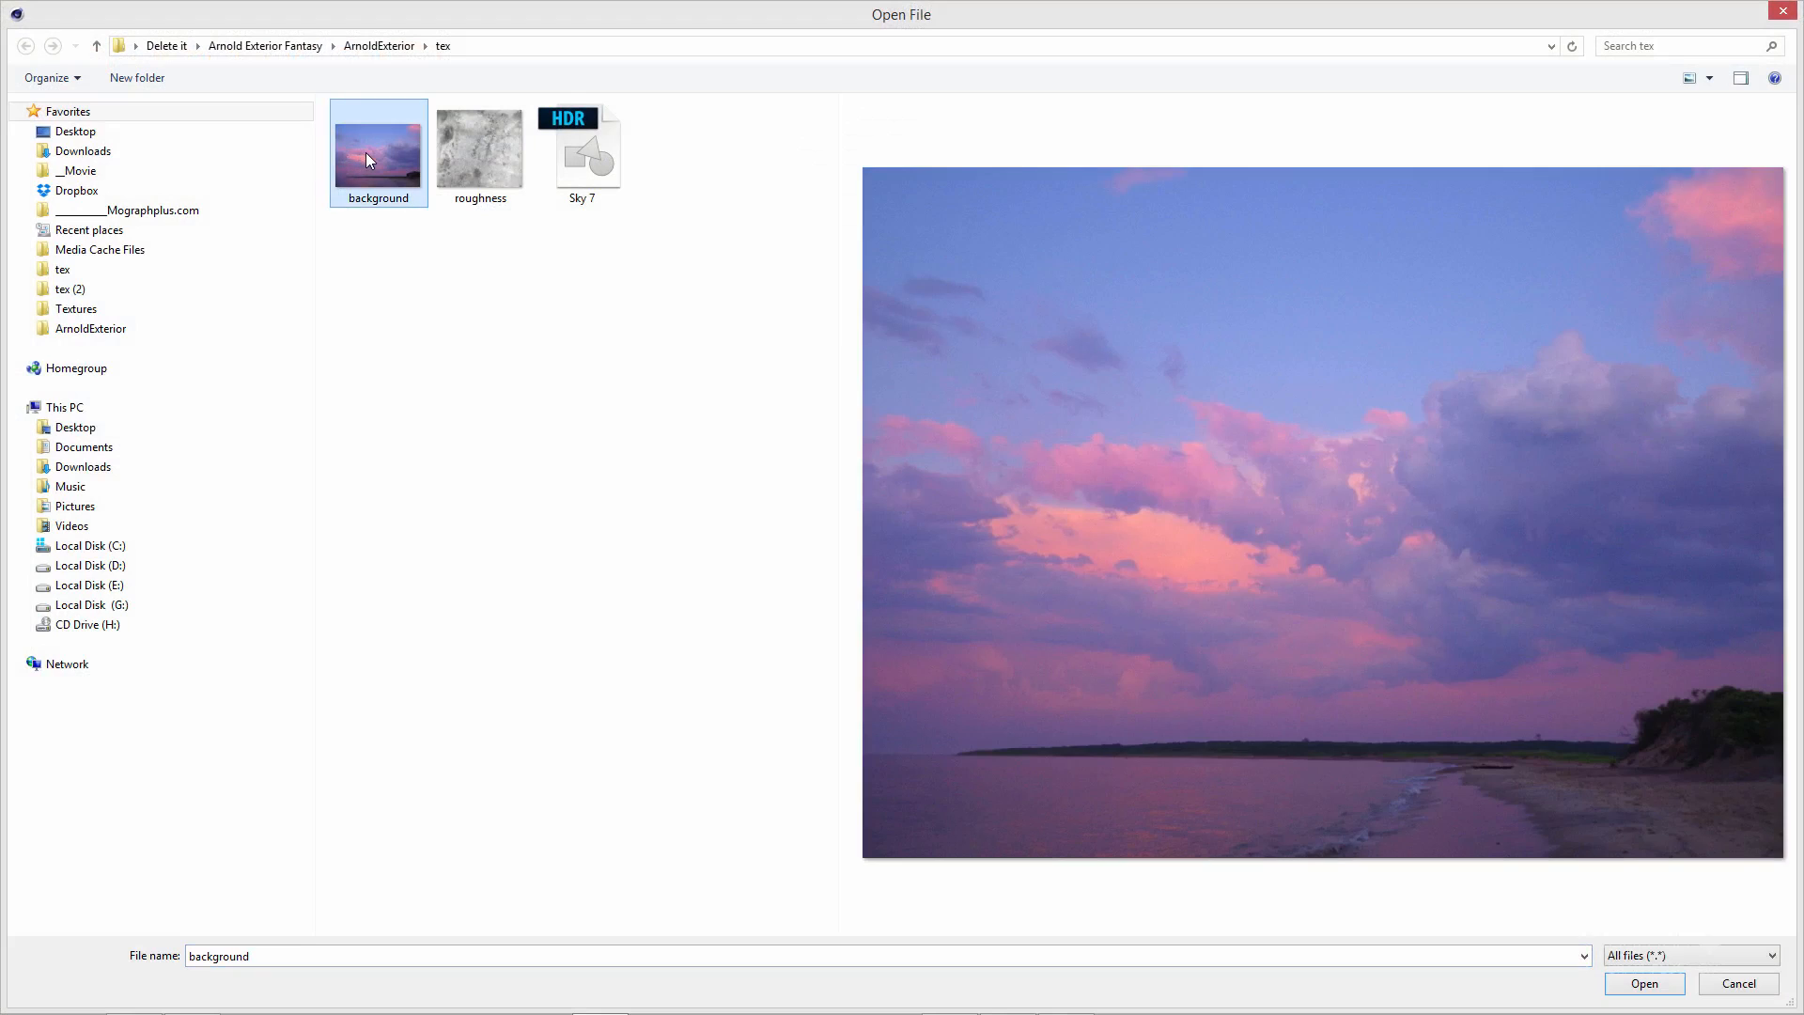
double_click(370, 154)
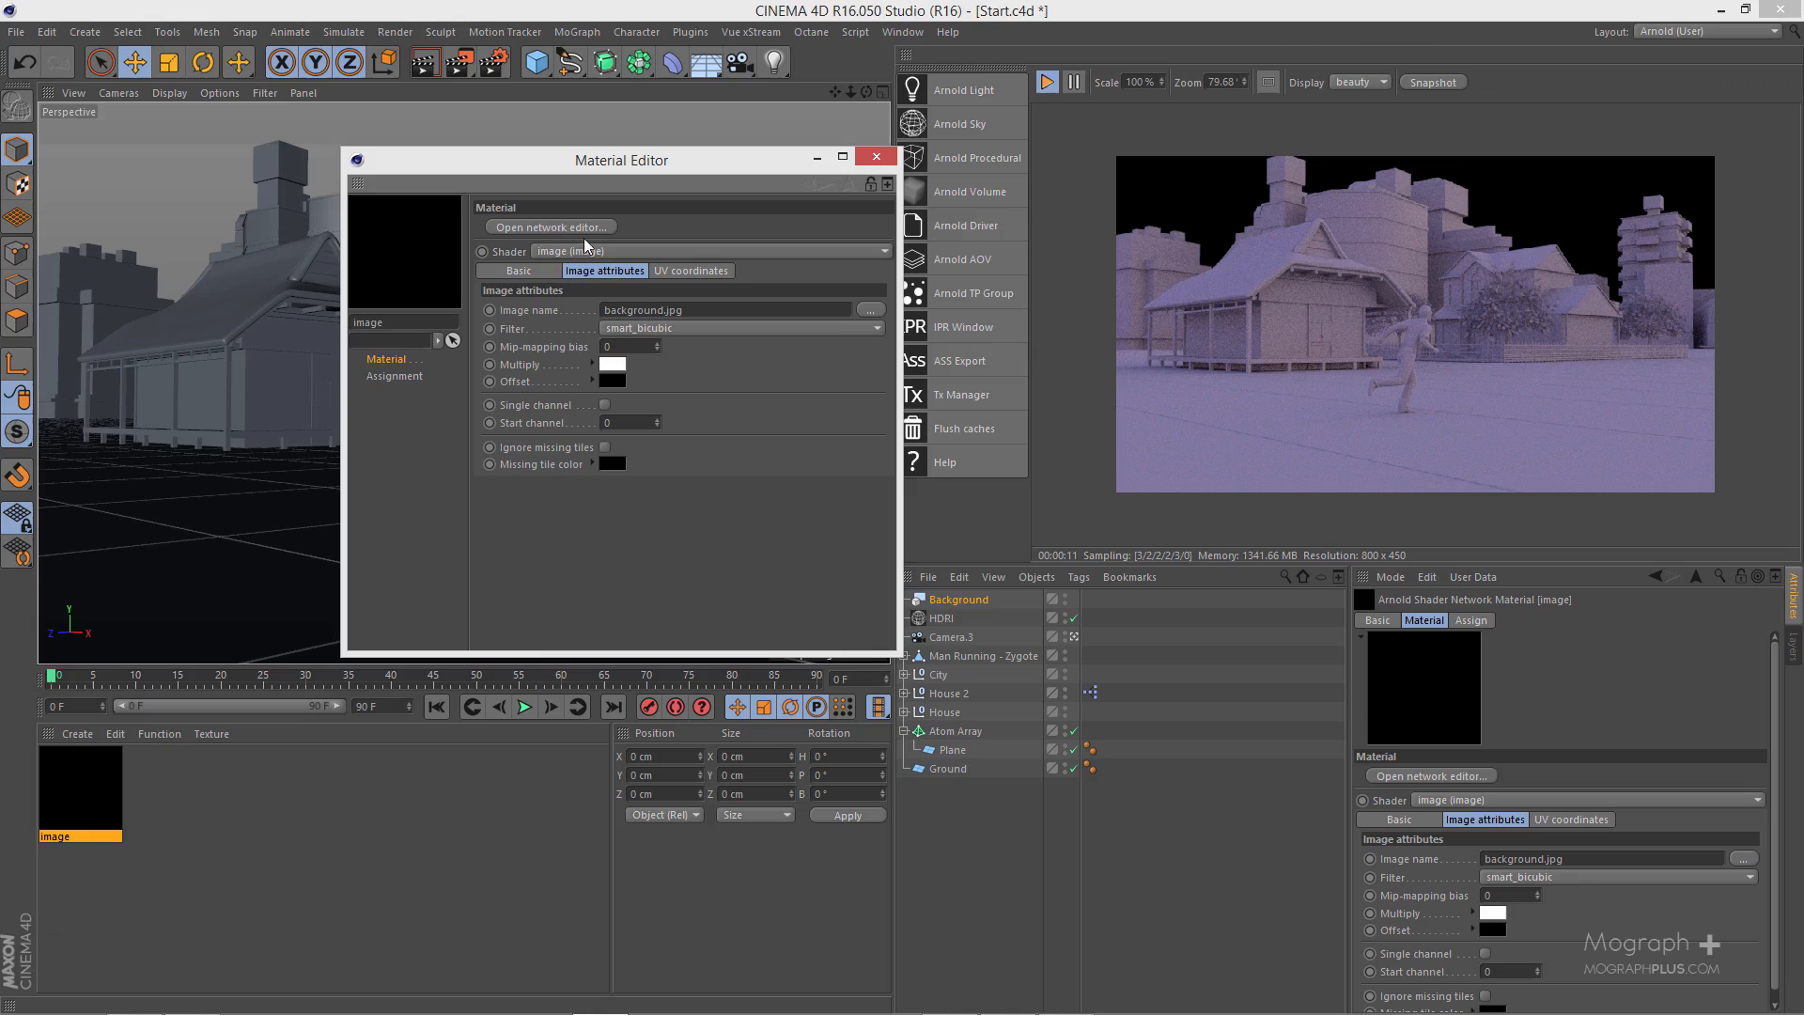
drag(770, 228, 762, 289)
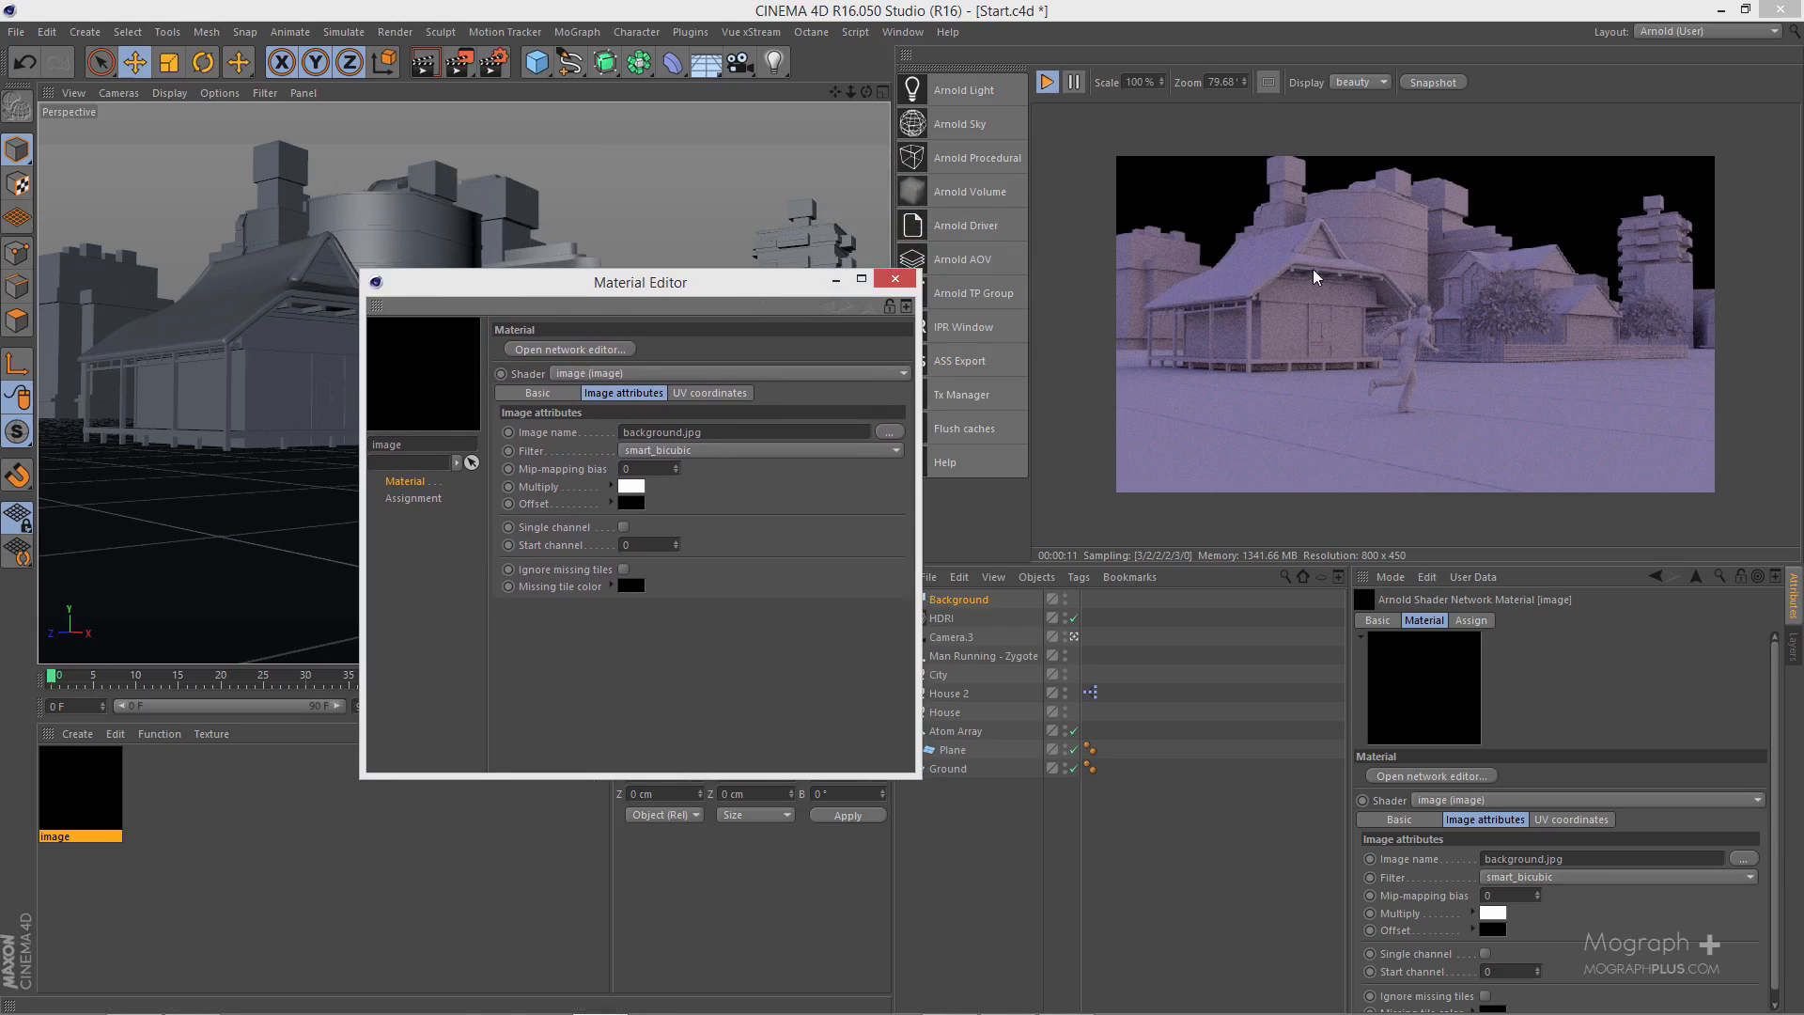
- Stop the interactive render and set the image material's preview shape to Arnold Plane
click(1045, 86)
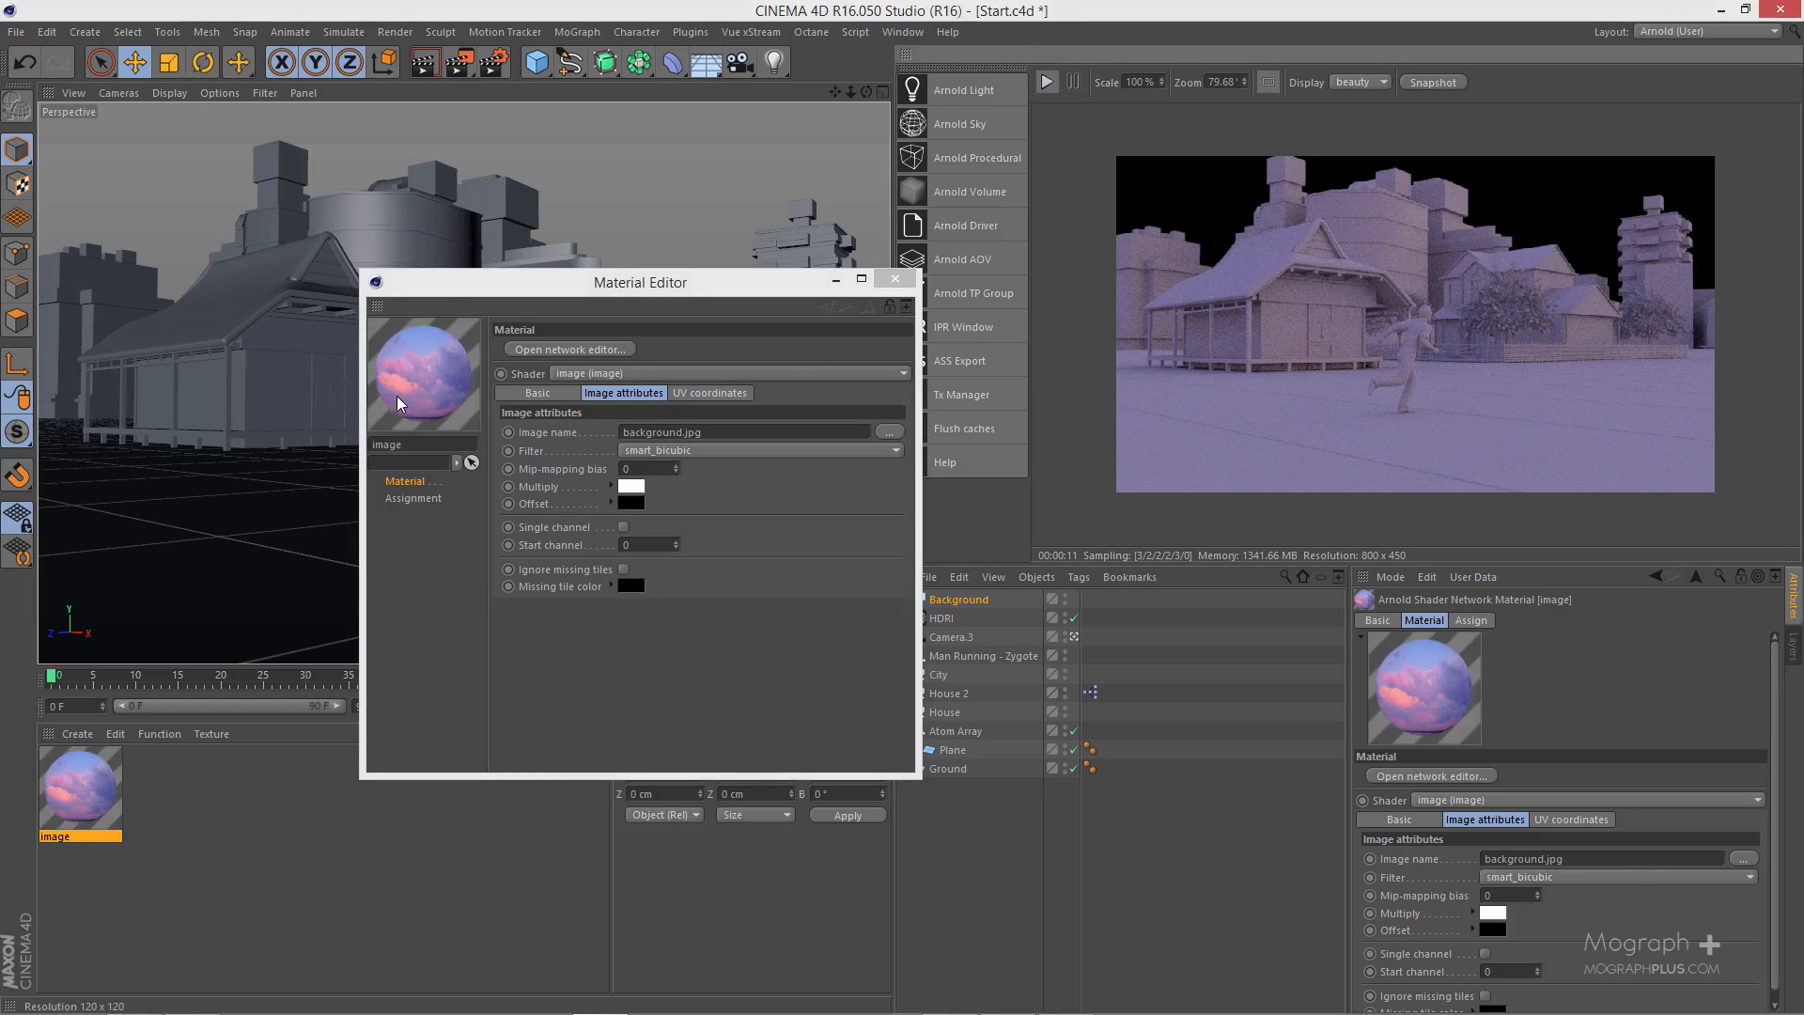
right_click(445, 383)
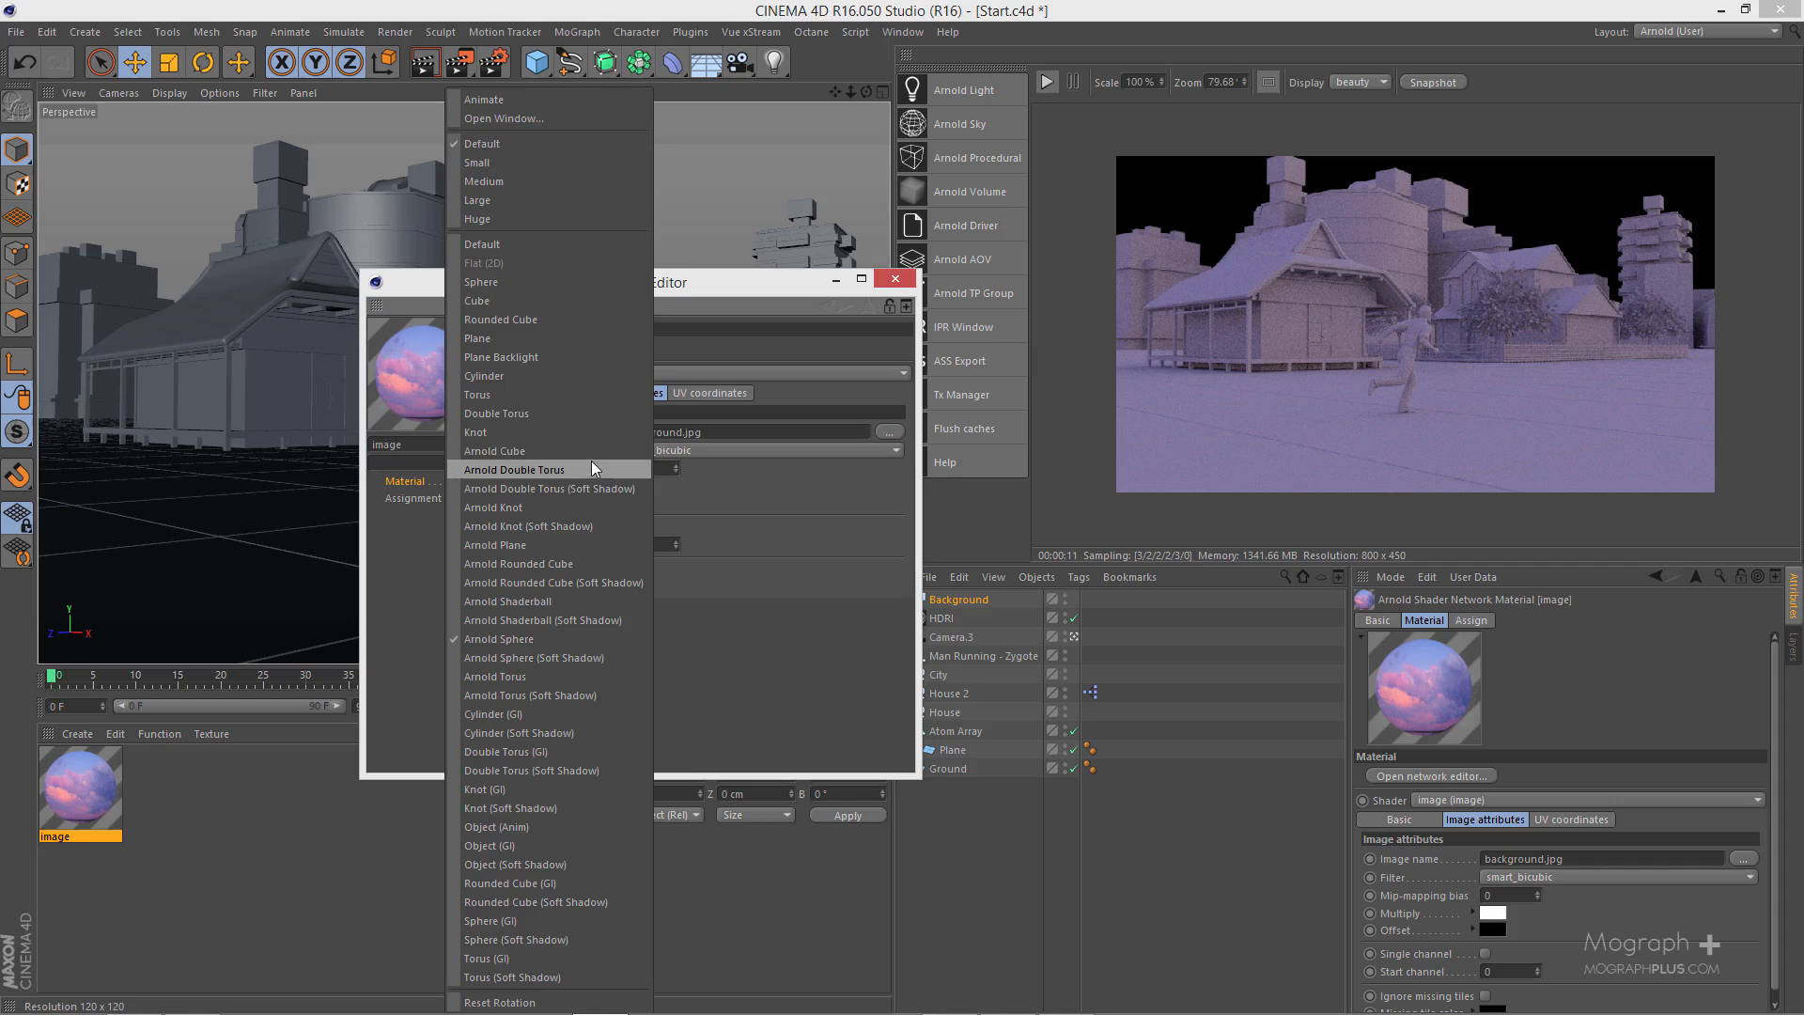
click(579, 549)
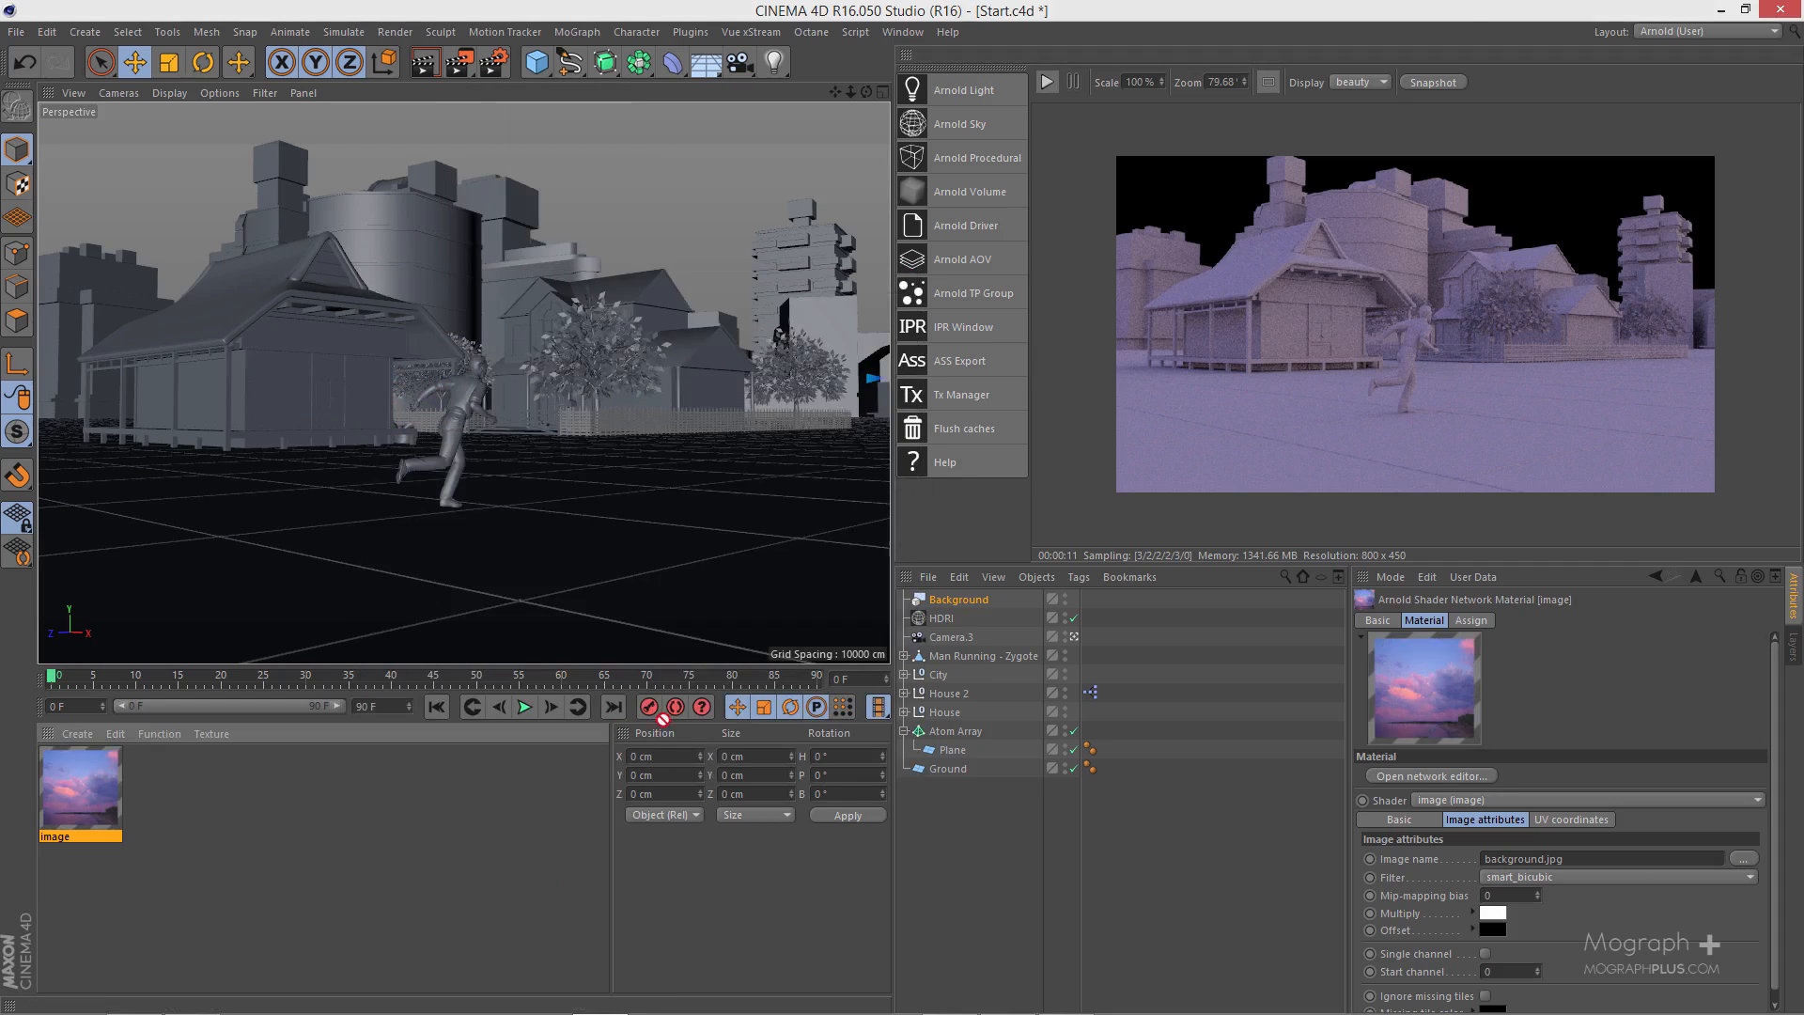
- Apply the image material to the Background object, restart the interactive render, and set the texture's Offset V to -28%
drag(973, 595, 975, 599)
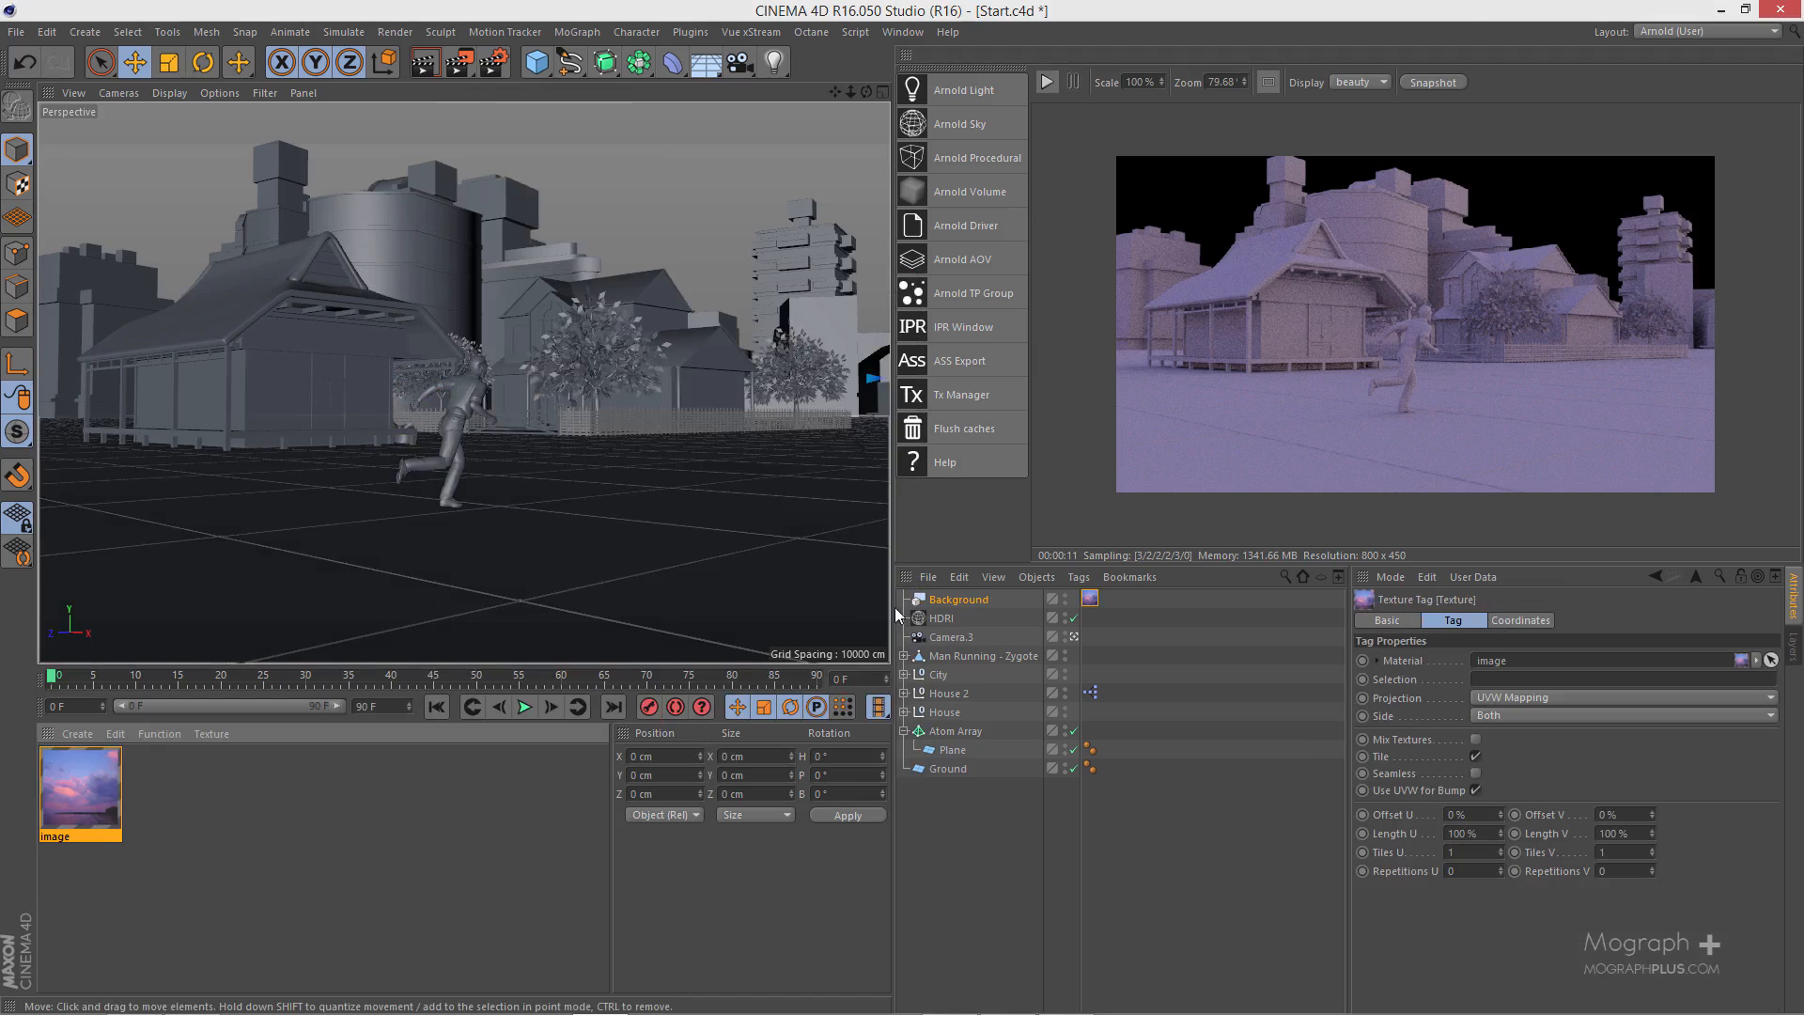
click(1045, 82)
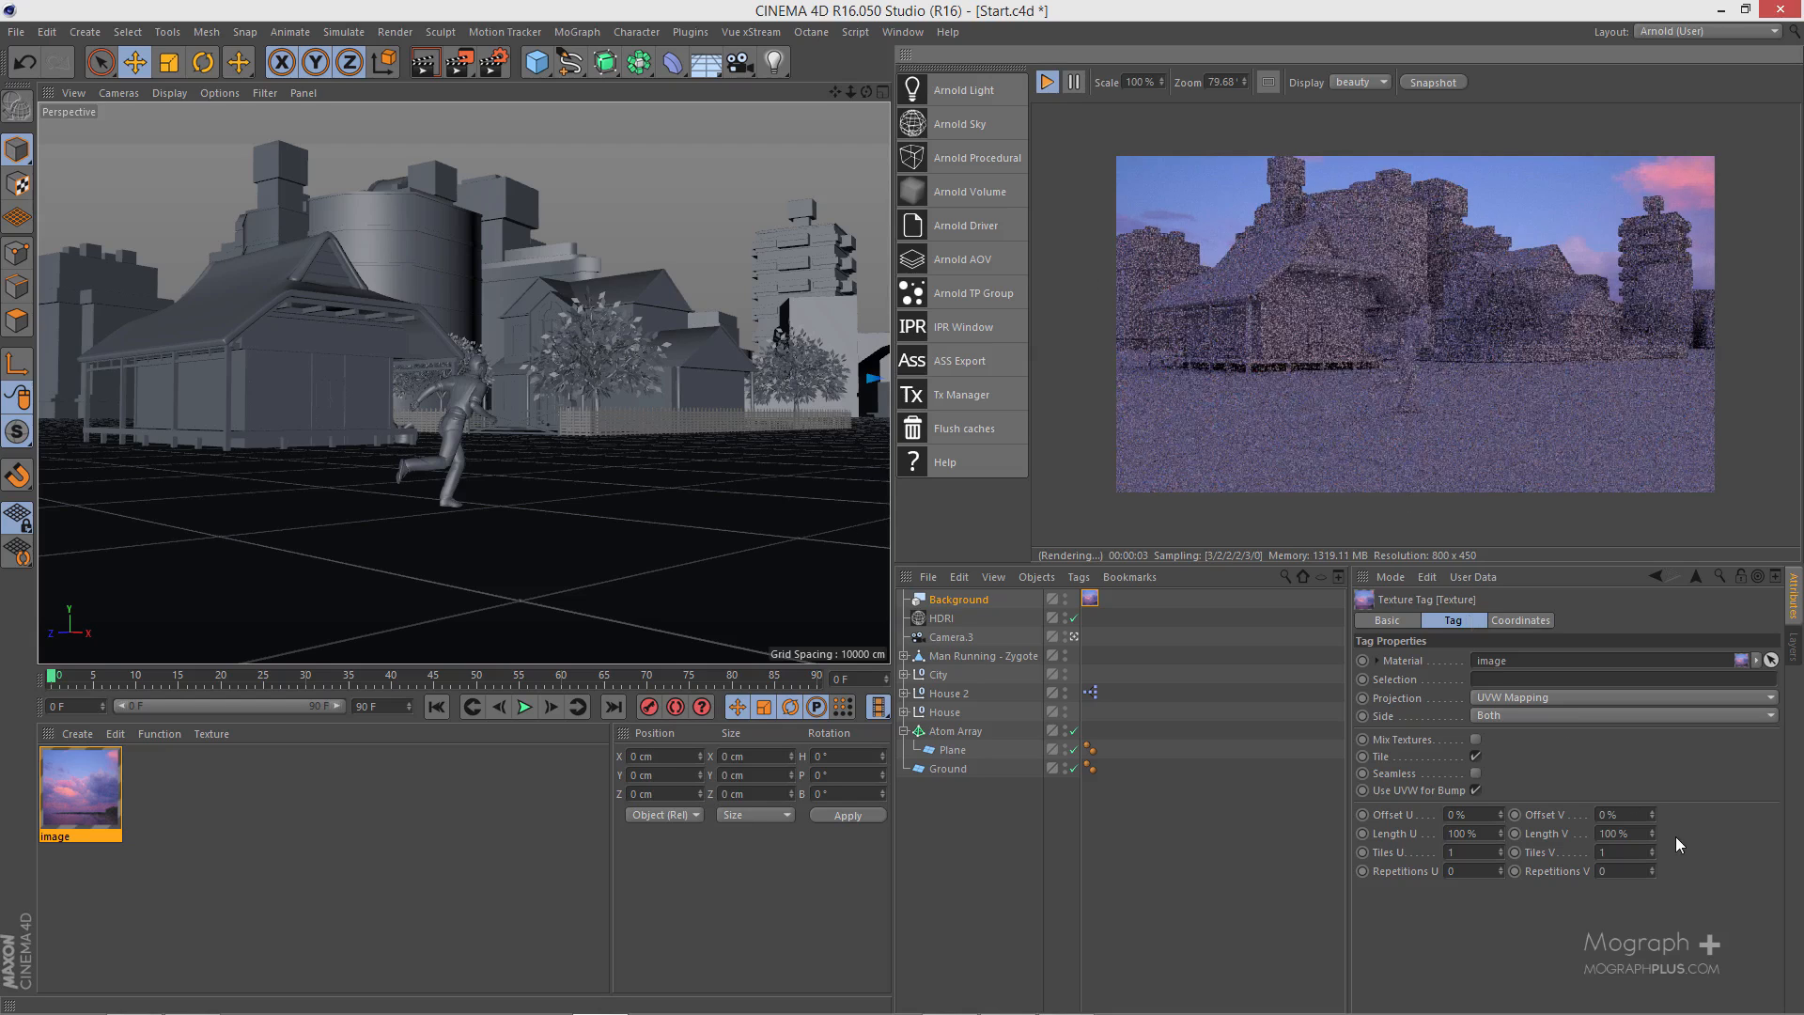
drag(1654, 816, 1654, 841)
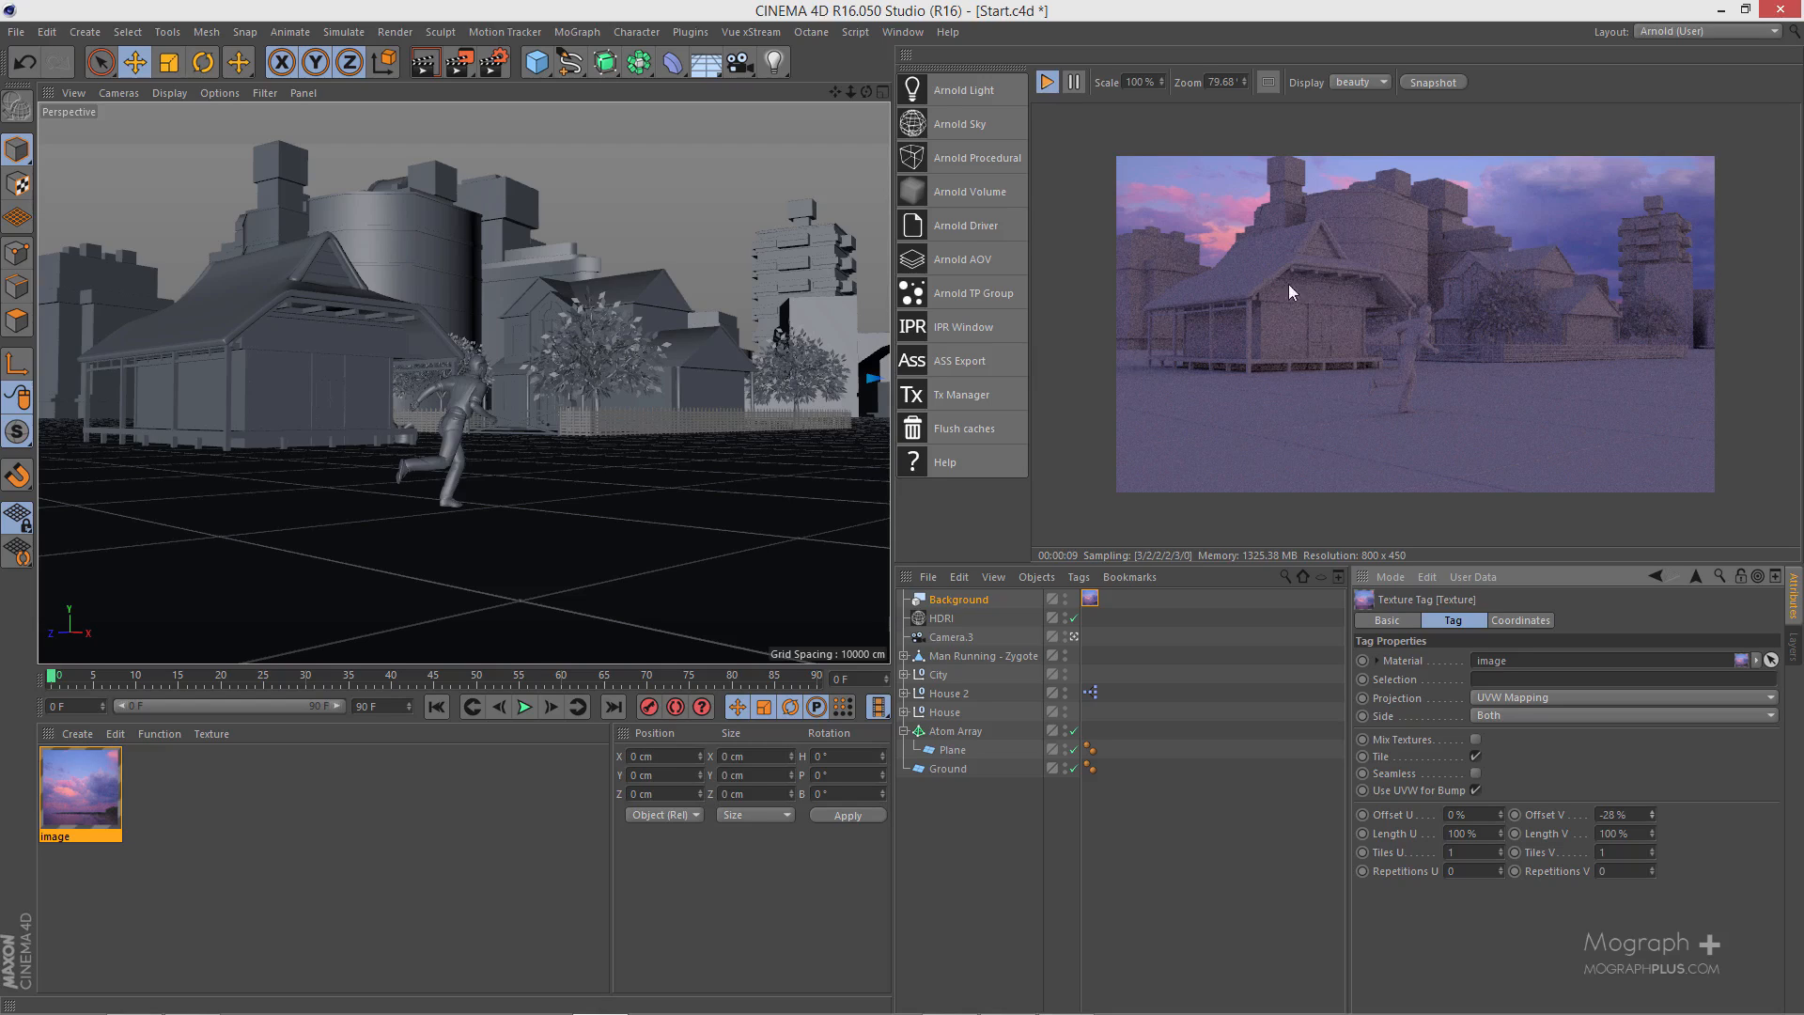
- Create a new Arnold standard surface material
click(77, 734)
click(360, 814)
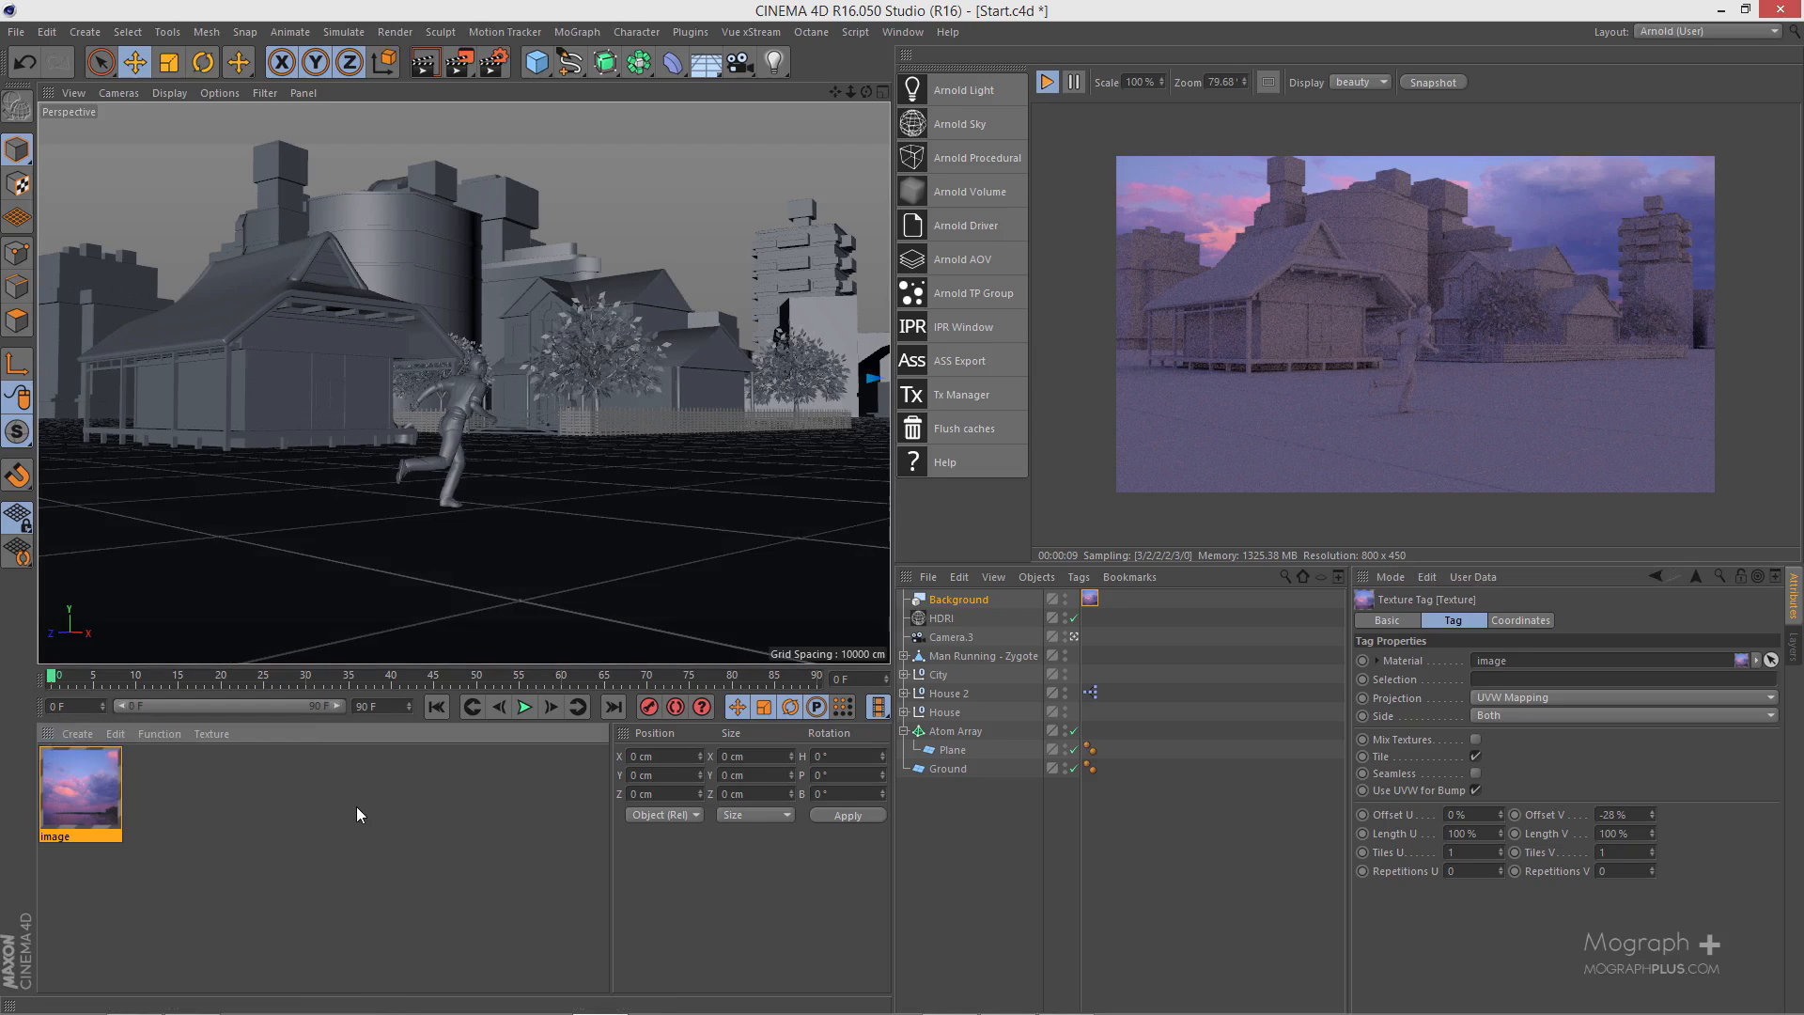
click(77, 734)
click(114, 734)
click(77, 734)
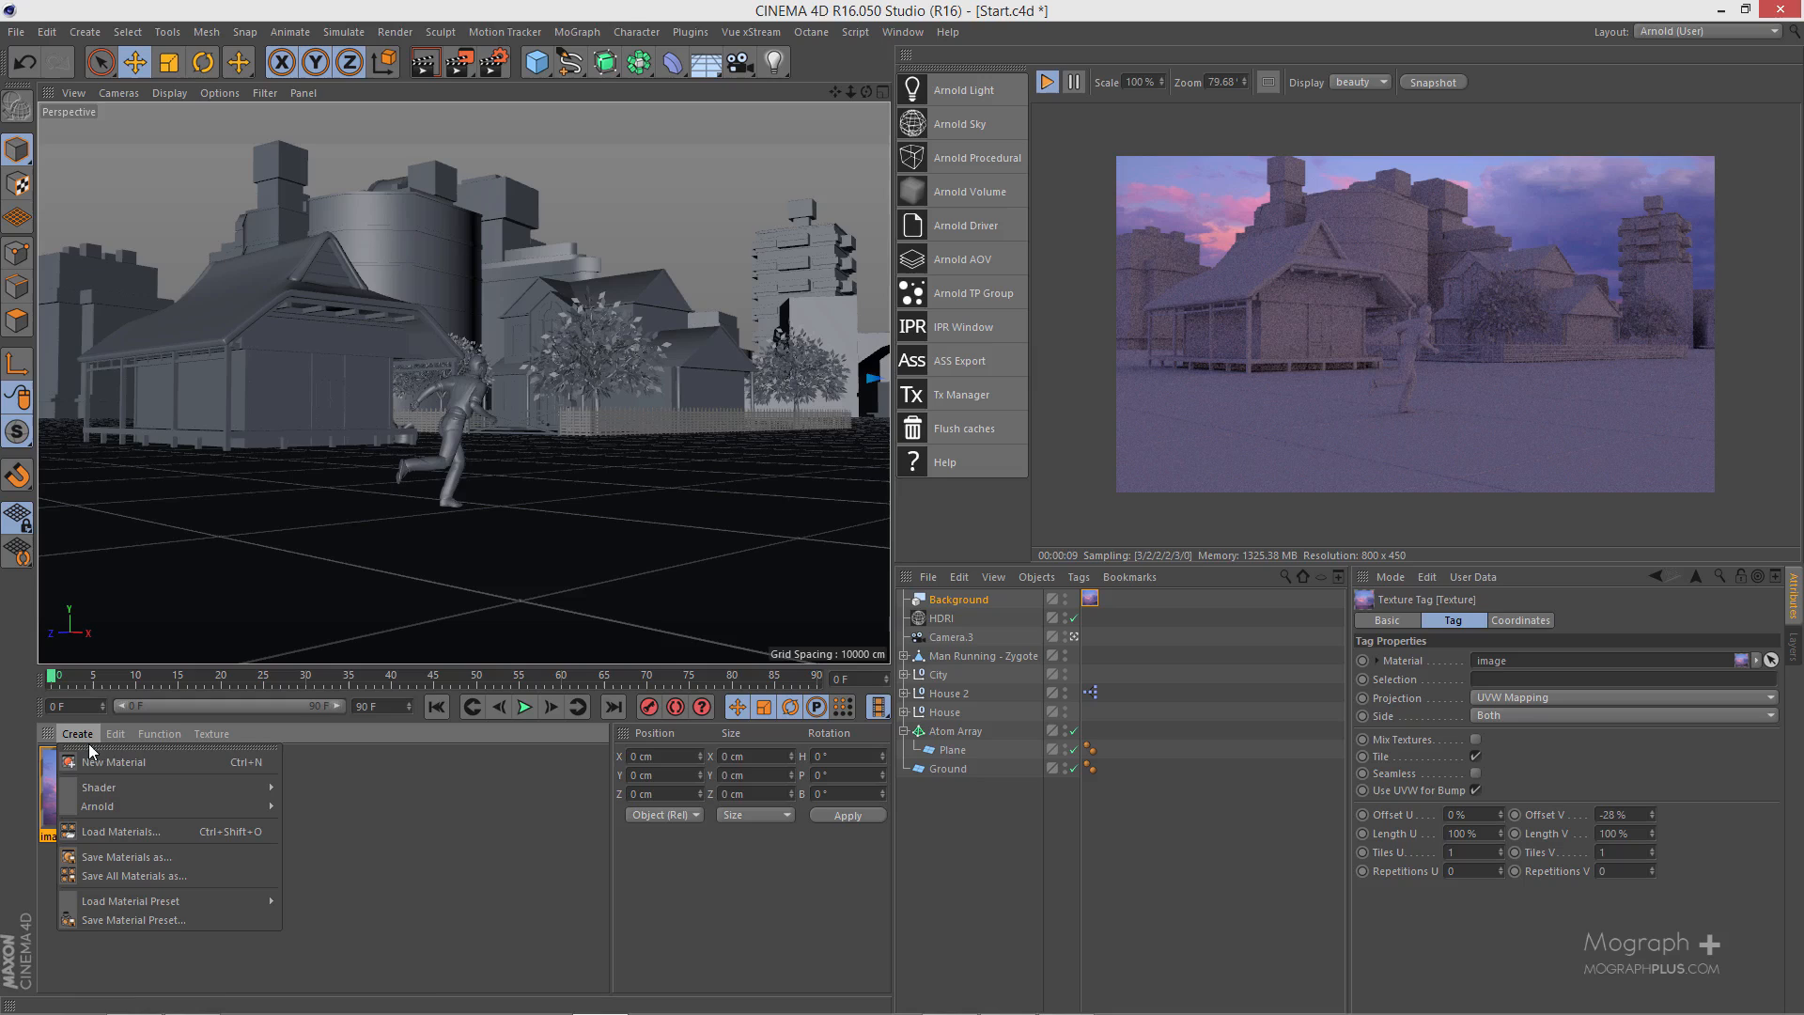
mouse_move(143, 804)
mouse_move(349, 841)
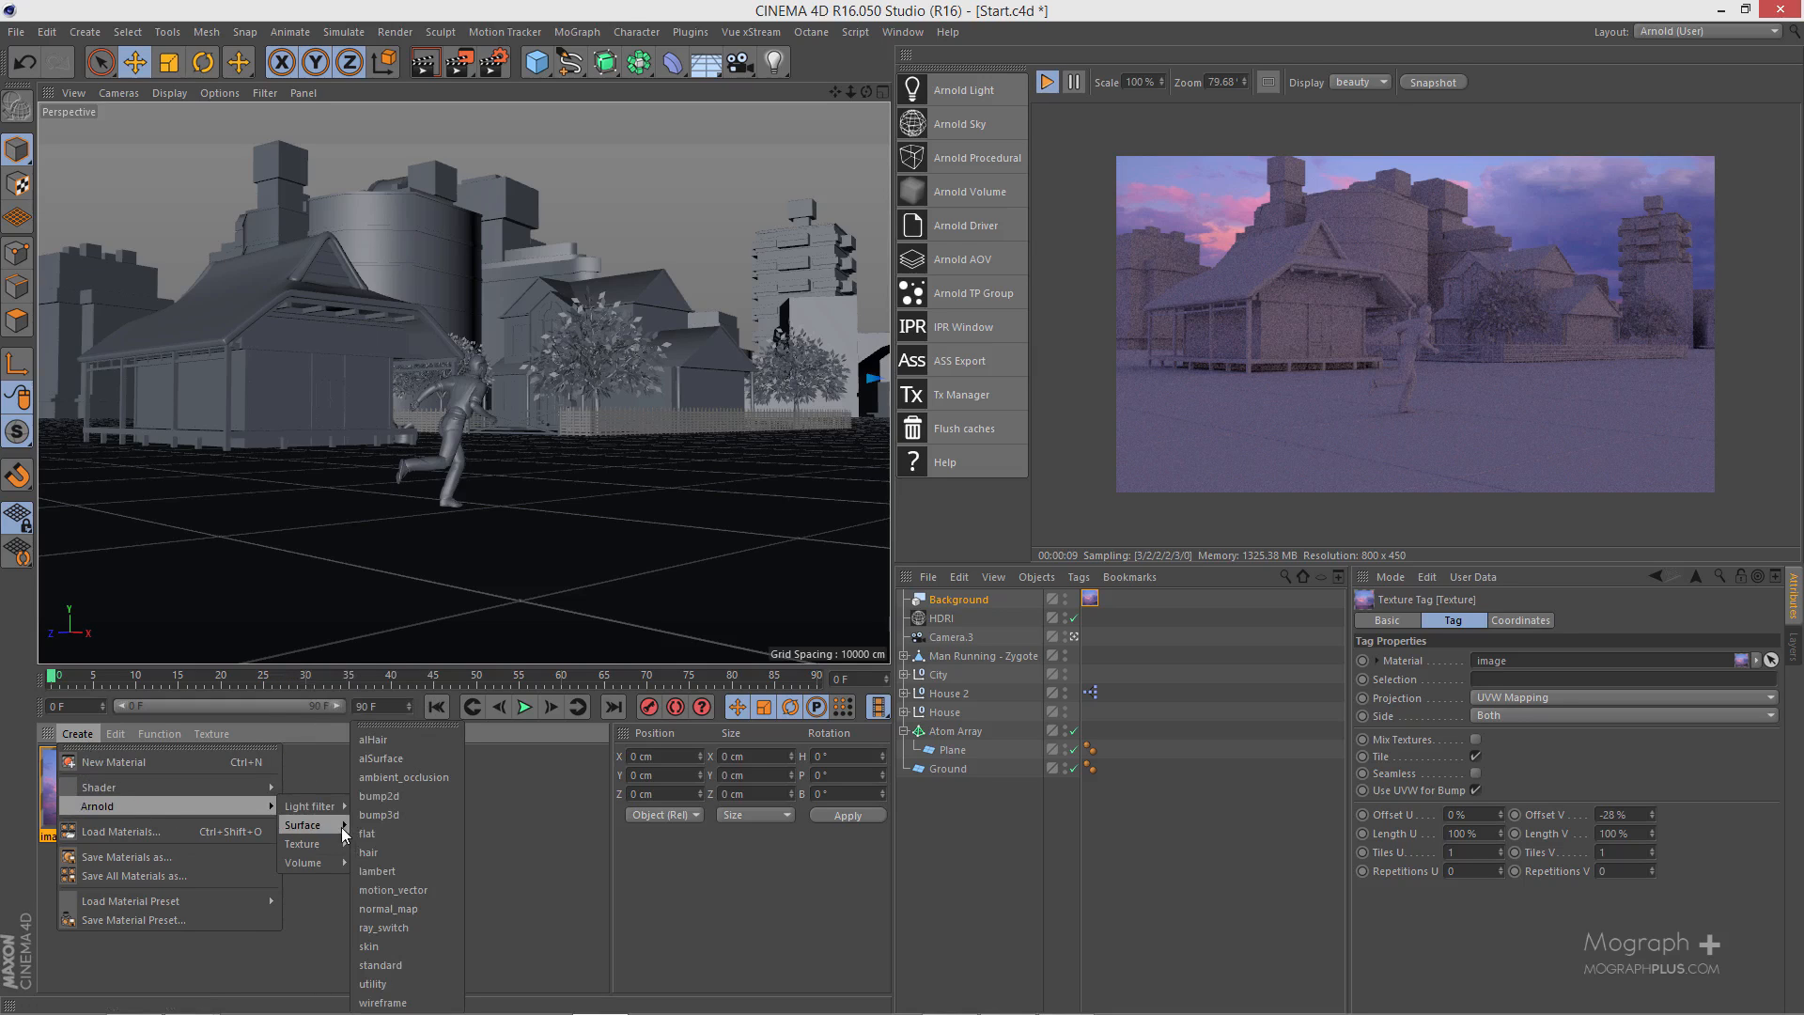
click(395, 966)
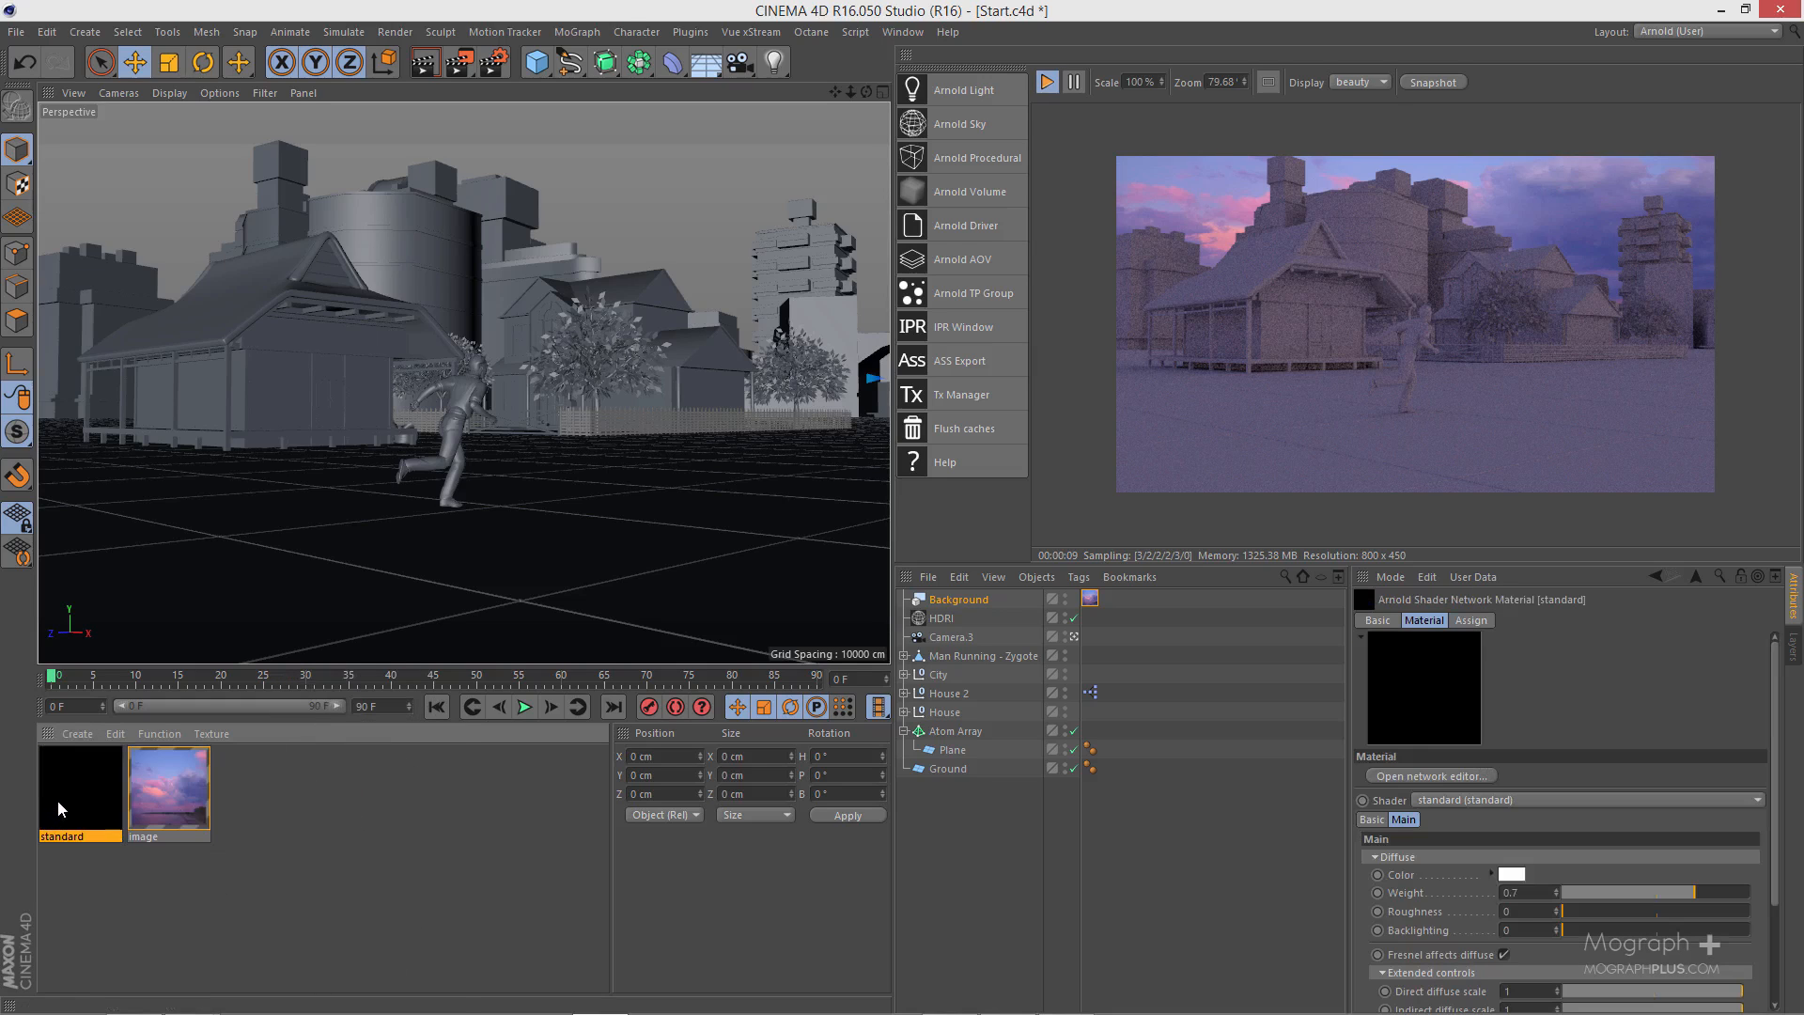
- Open the standard material for editing and rename it Ground
double_click(58, 801)
drag(545, 128, 1050, 336)
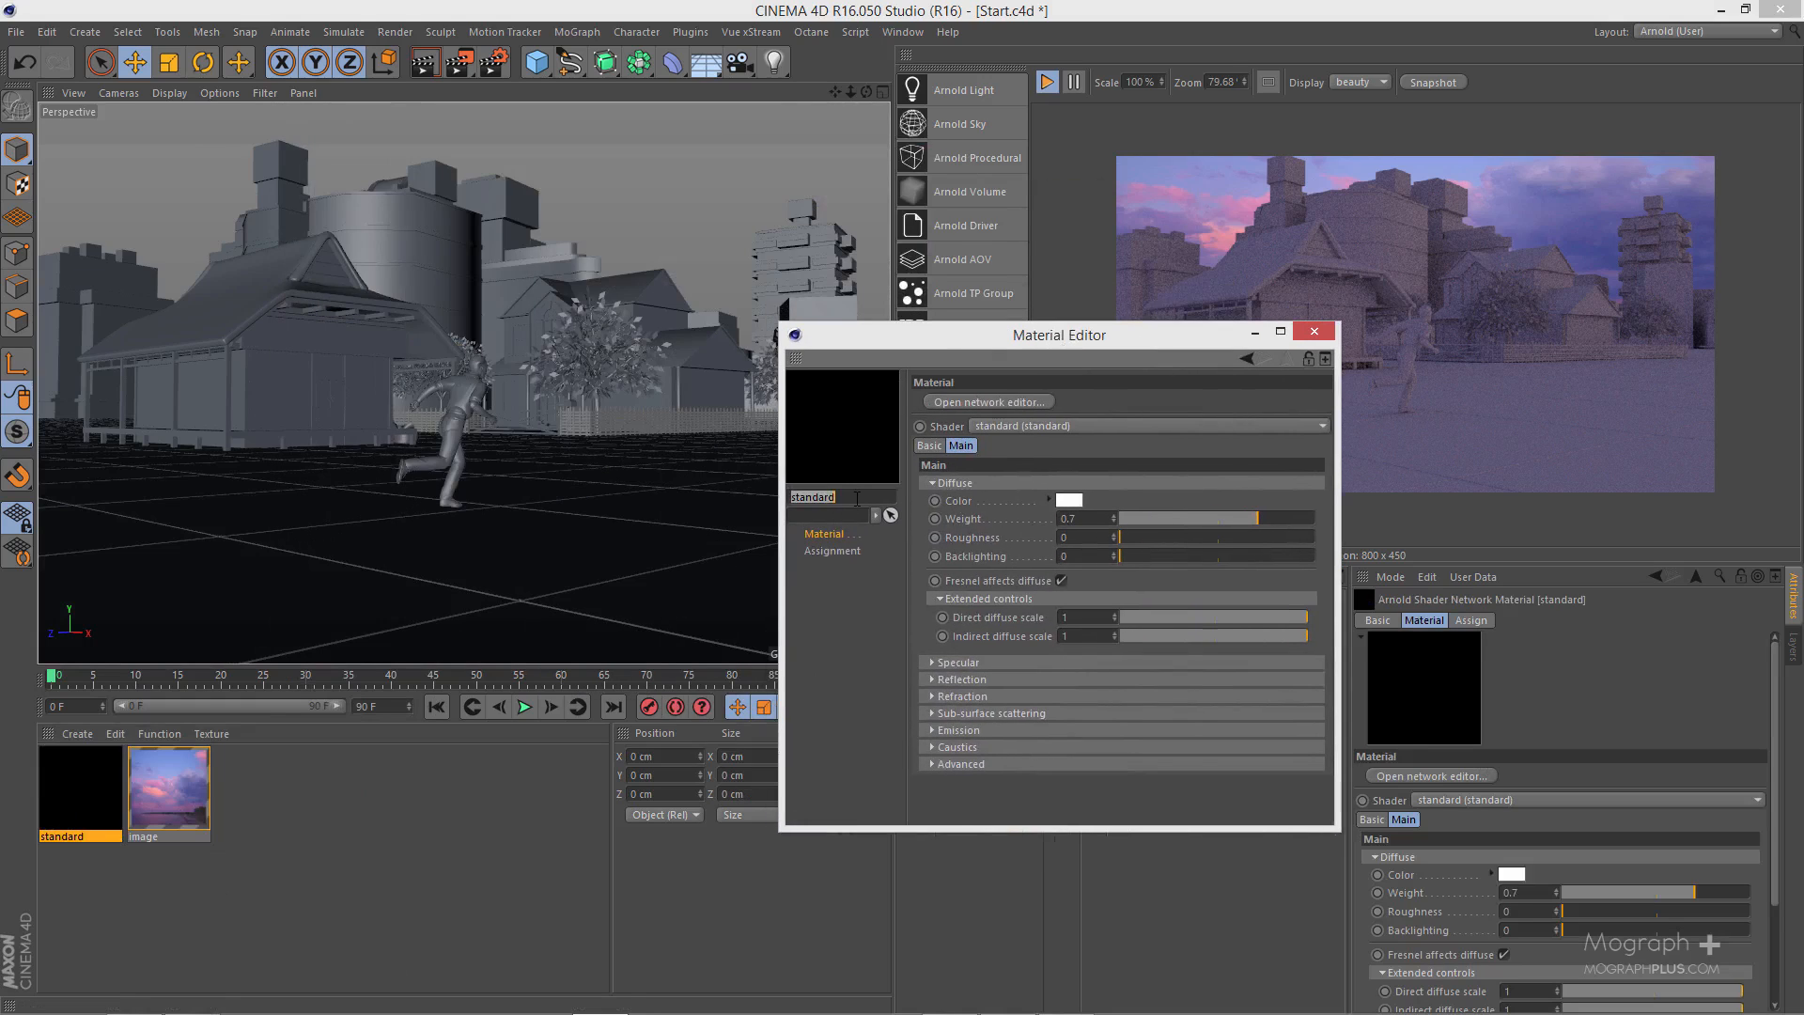
text(gr)
double_click(857, 498)
text(Ground)
key(Return)
- Set the Ground material's diffuse weight to 0.42 and stop the interactive render
drag(1146, 342, 868, 288)
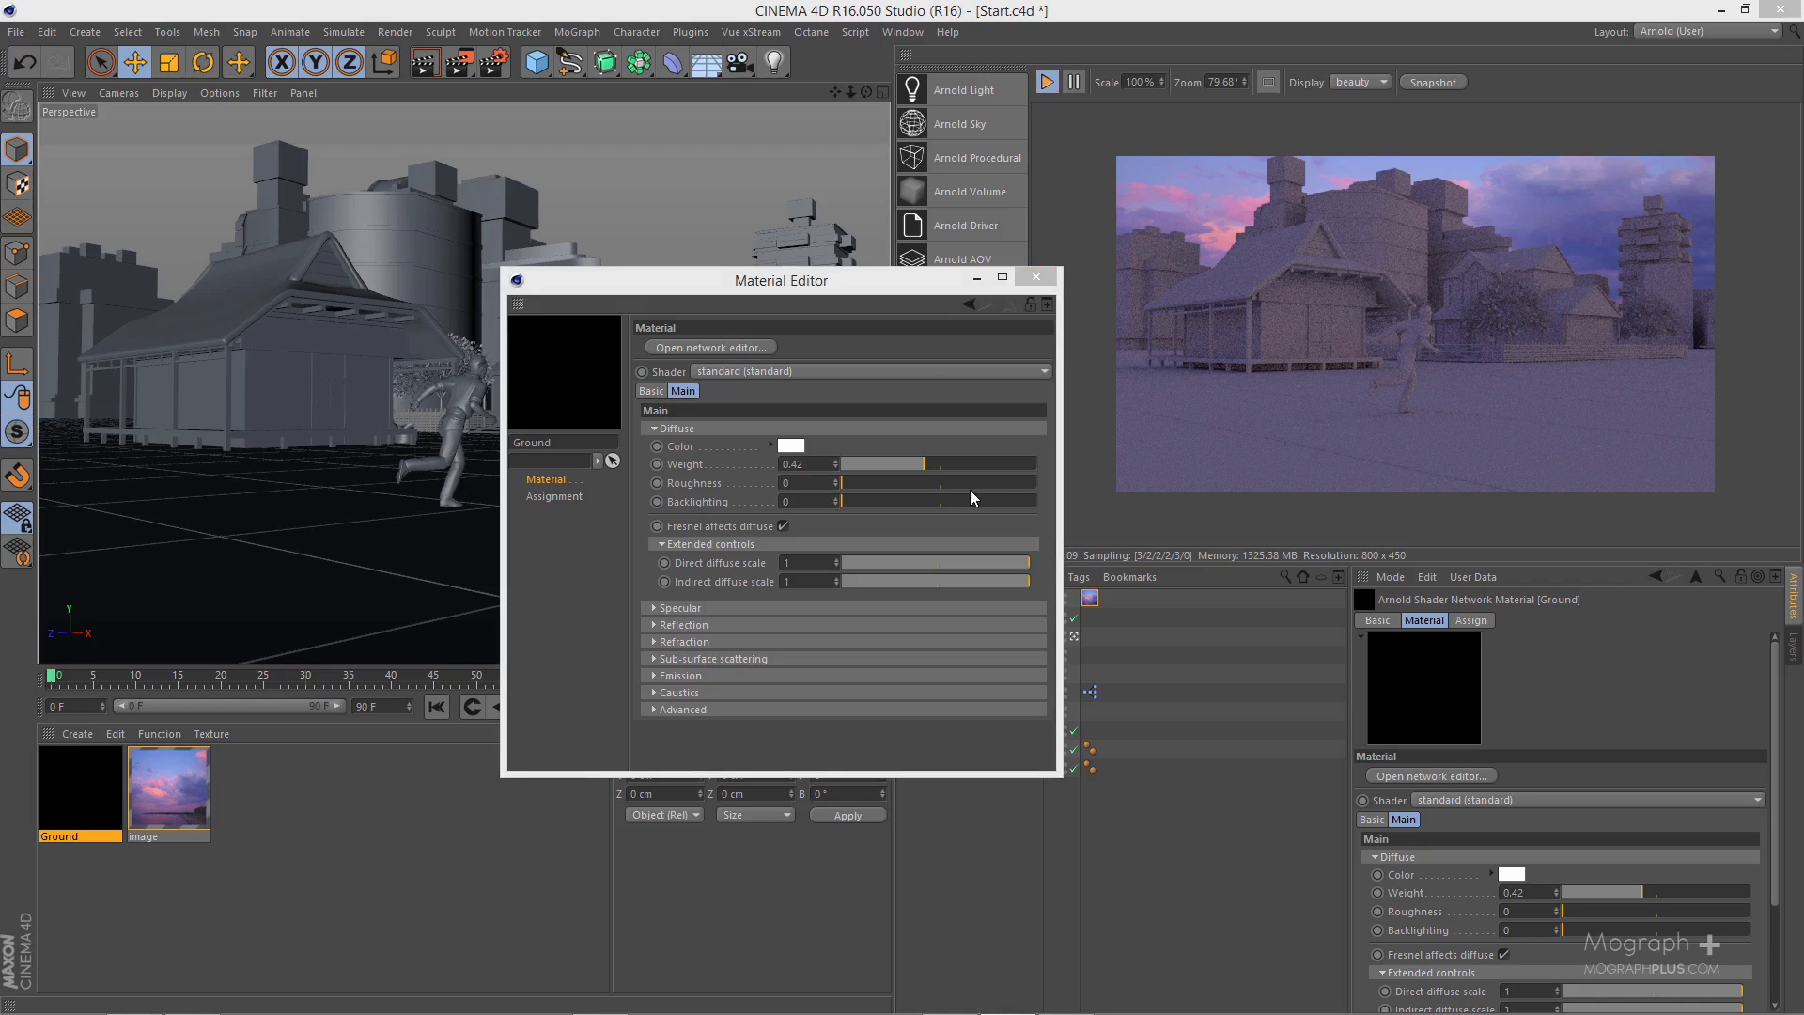
click(800, 428)
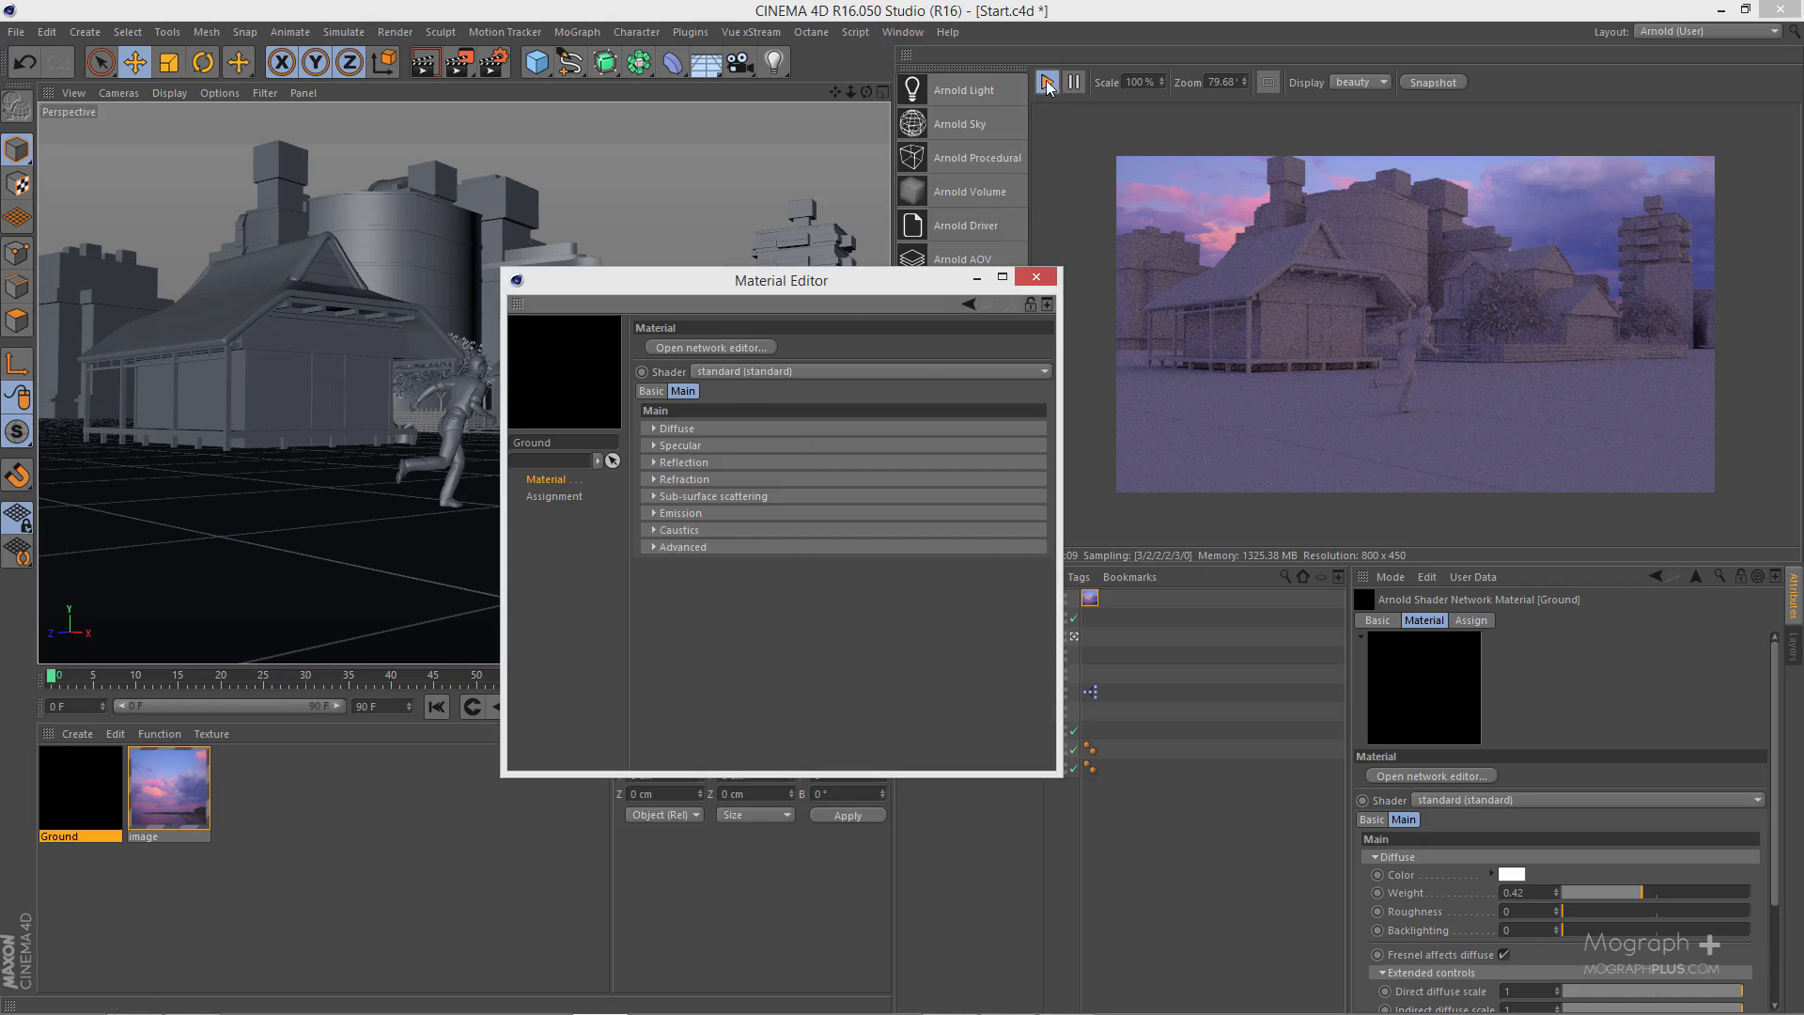
click(1049, 84)
- Set the Ground material's specular weight to 0.95 and review its diffuse and specular settings together
click(729, 445)
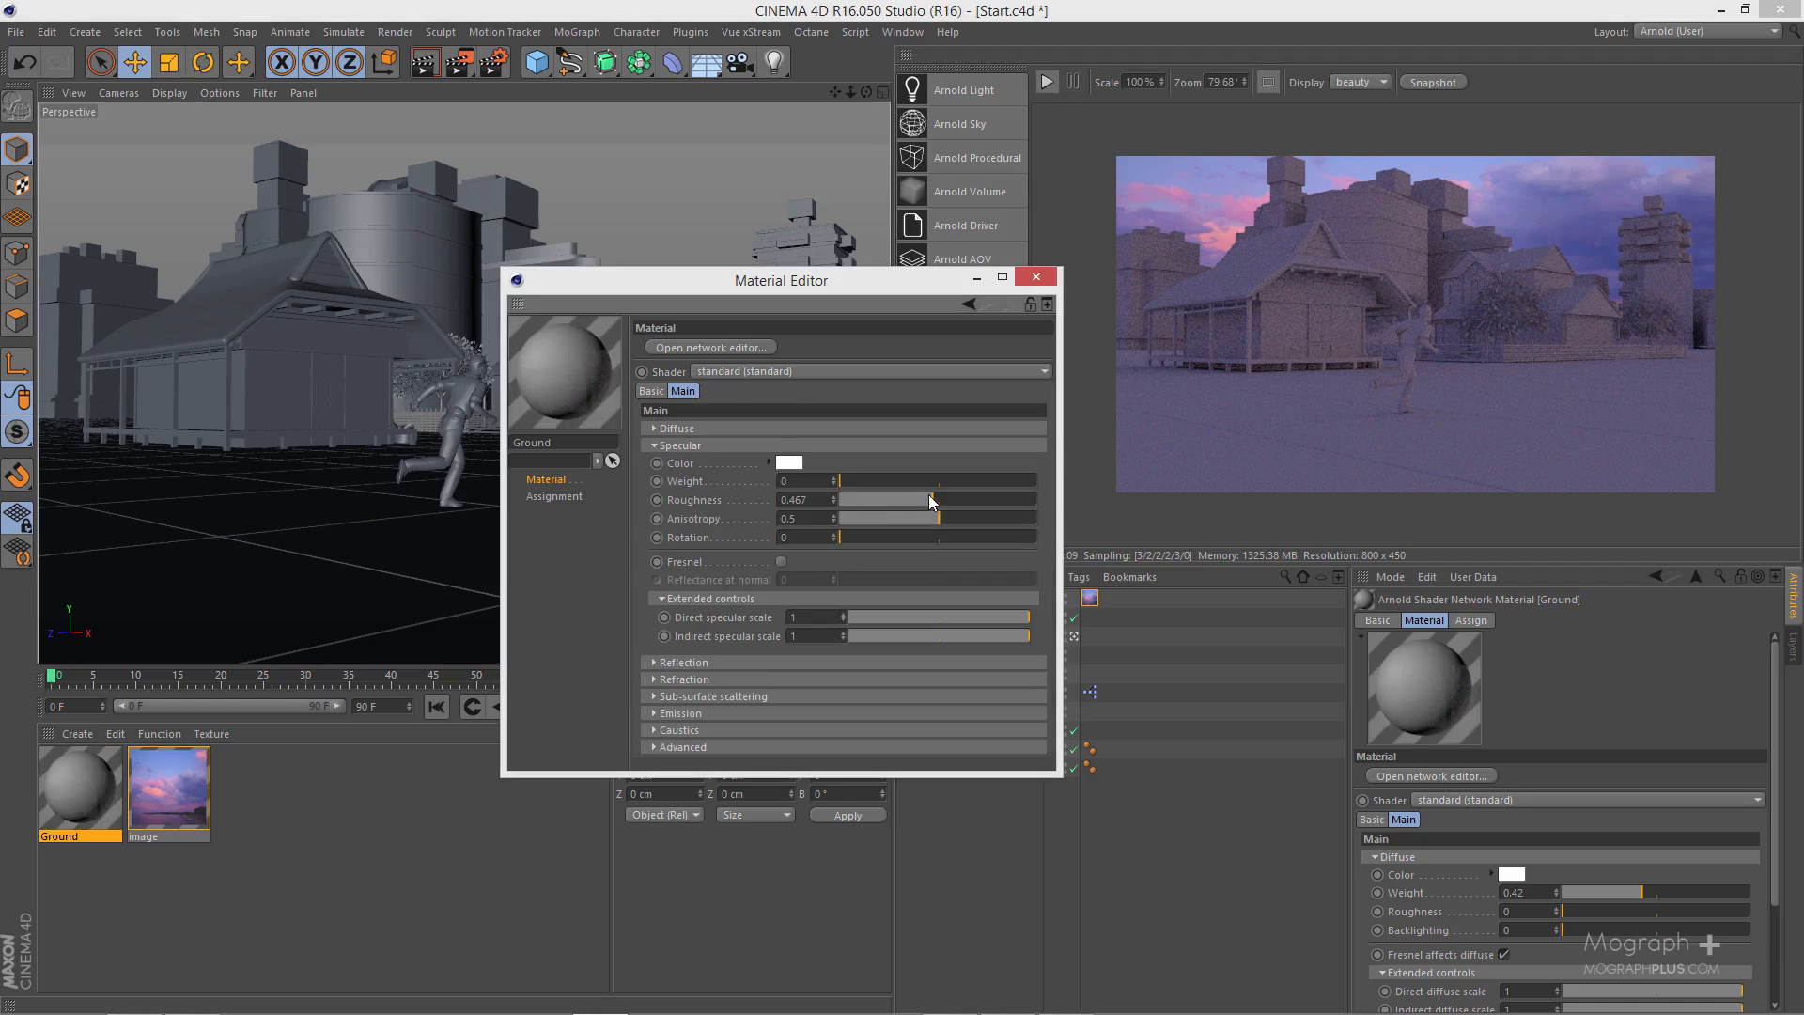
drag(930, 481, 1031, 480)
click(815, 430)
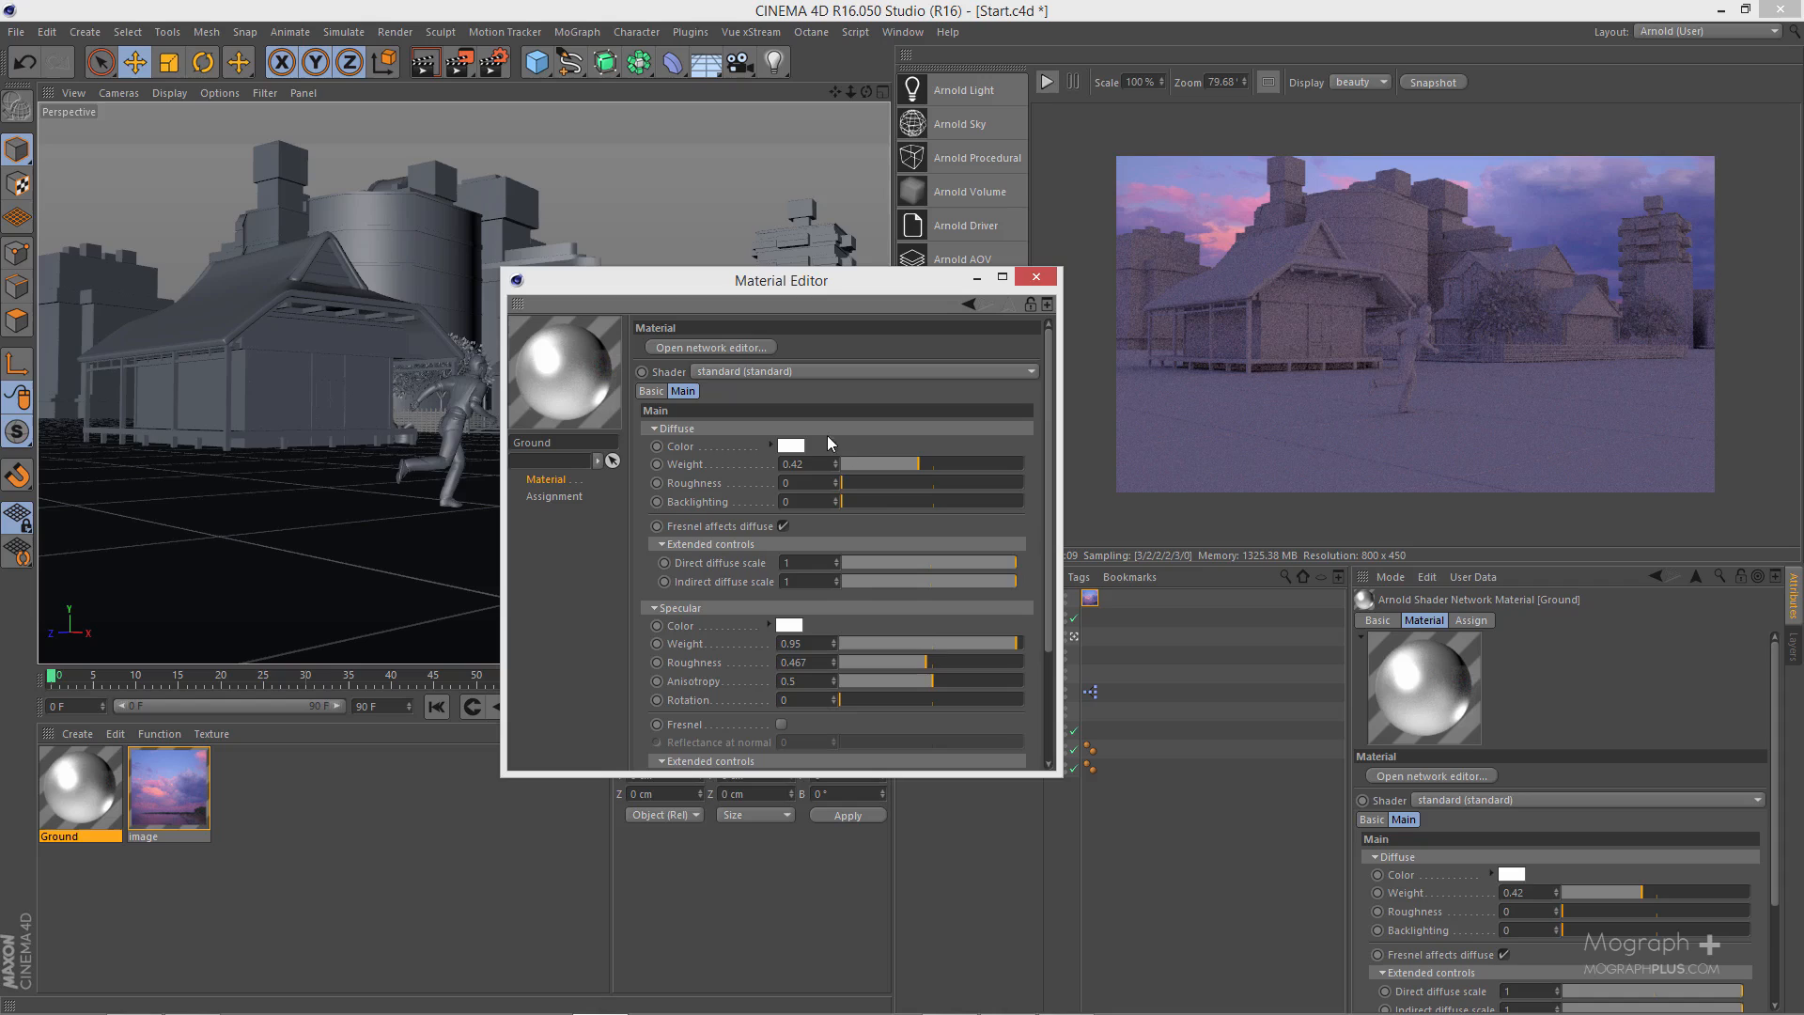
scroll(740, 495, down, 3)
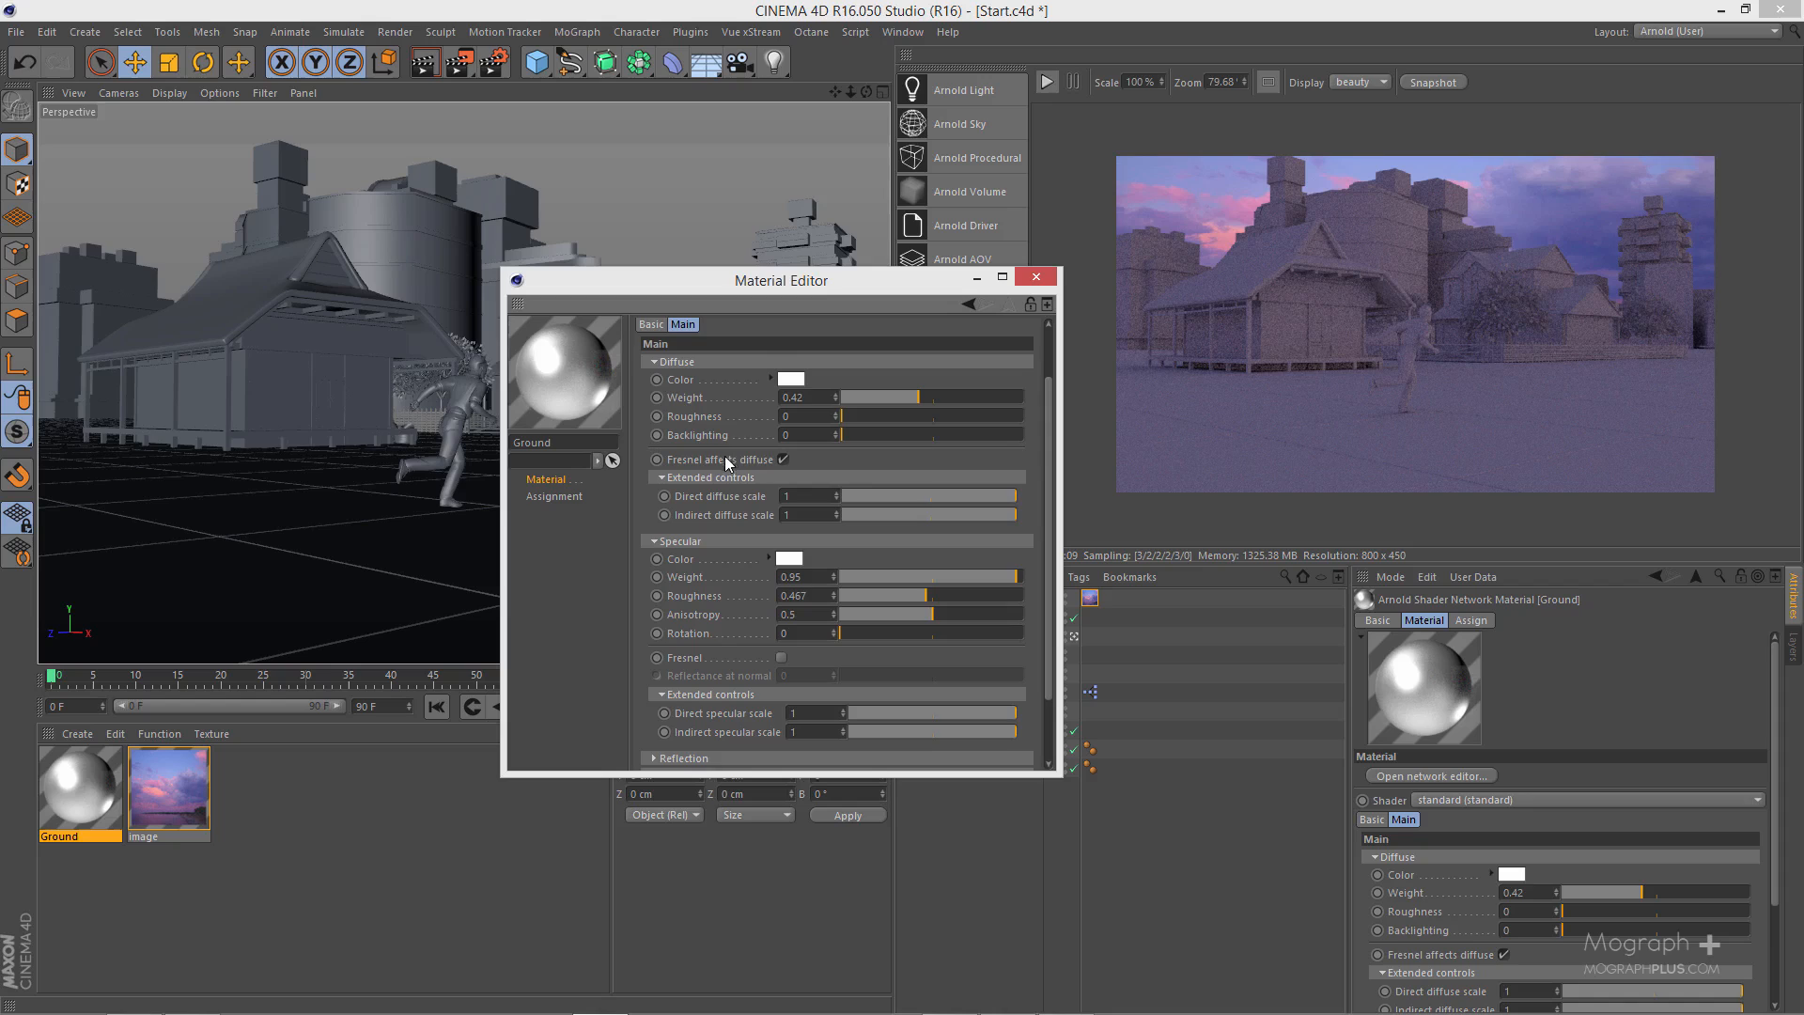
scroll(725, 461, down, 2)
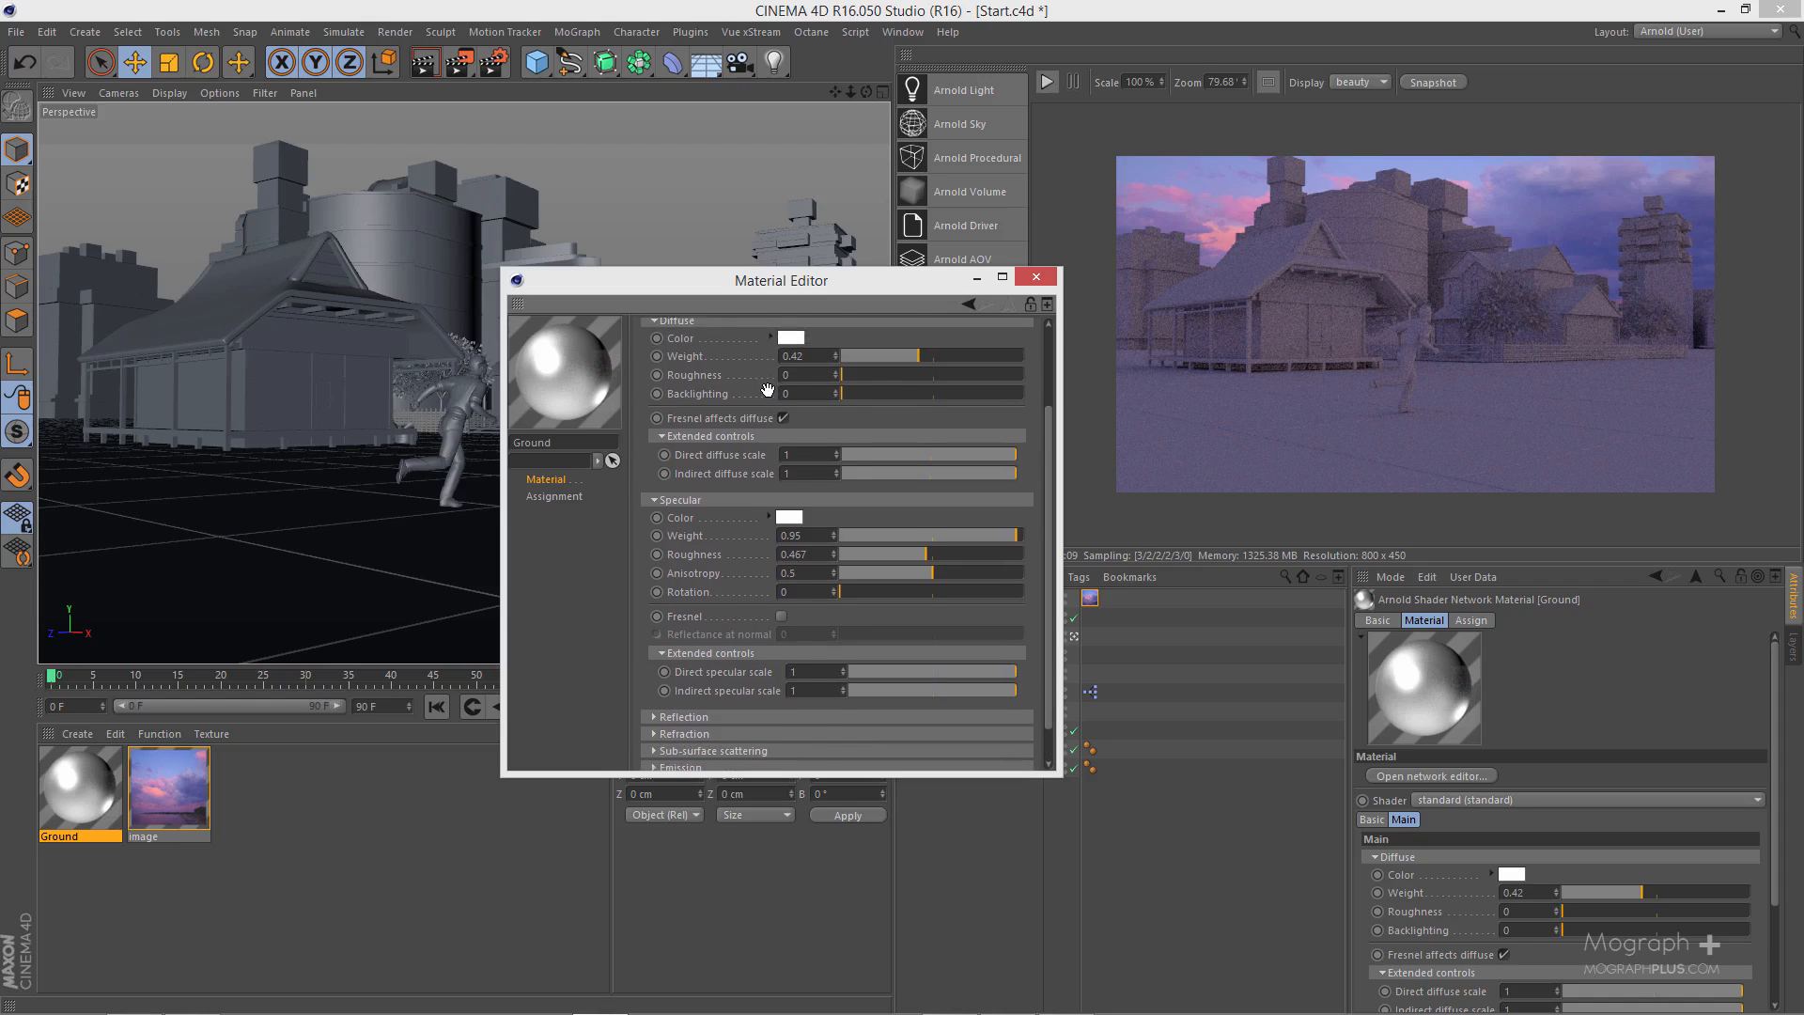
drag(767, 390, 768, 396)
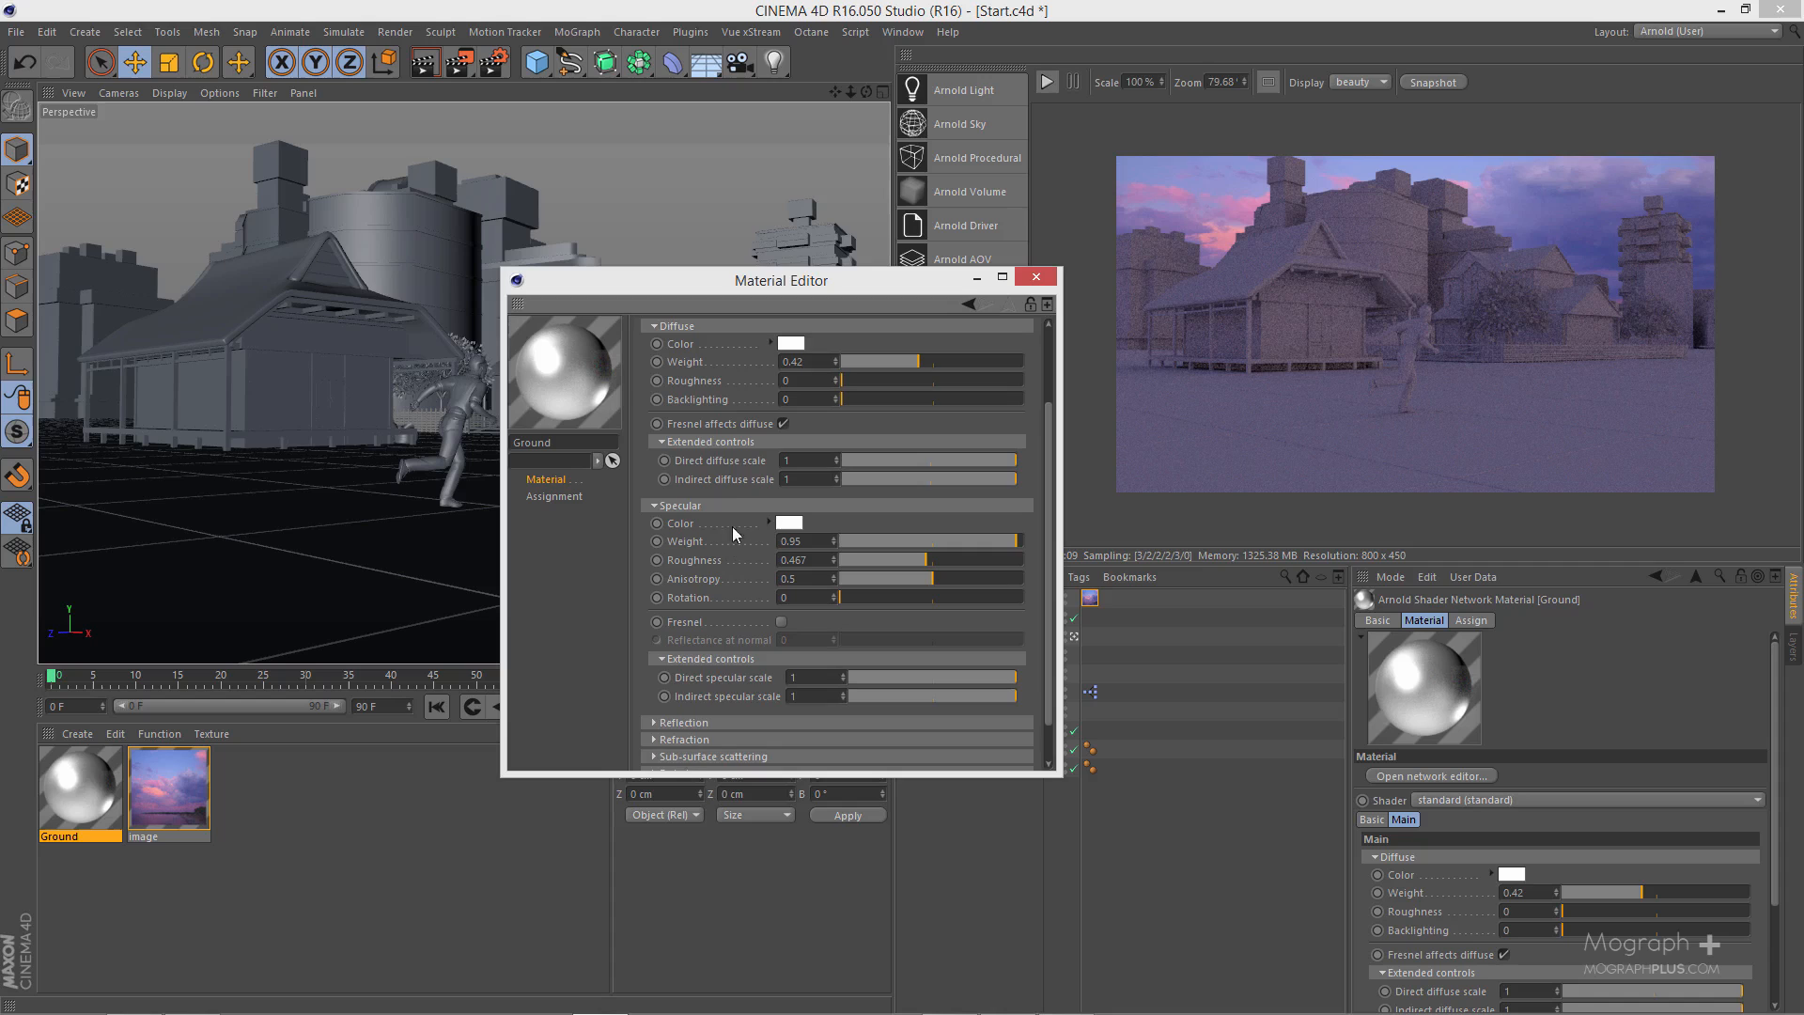
scroll(713, 430, up, 5)
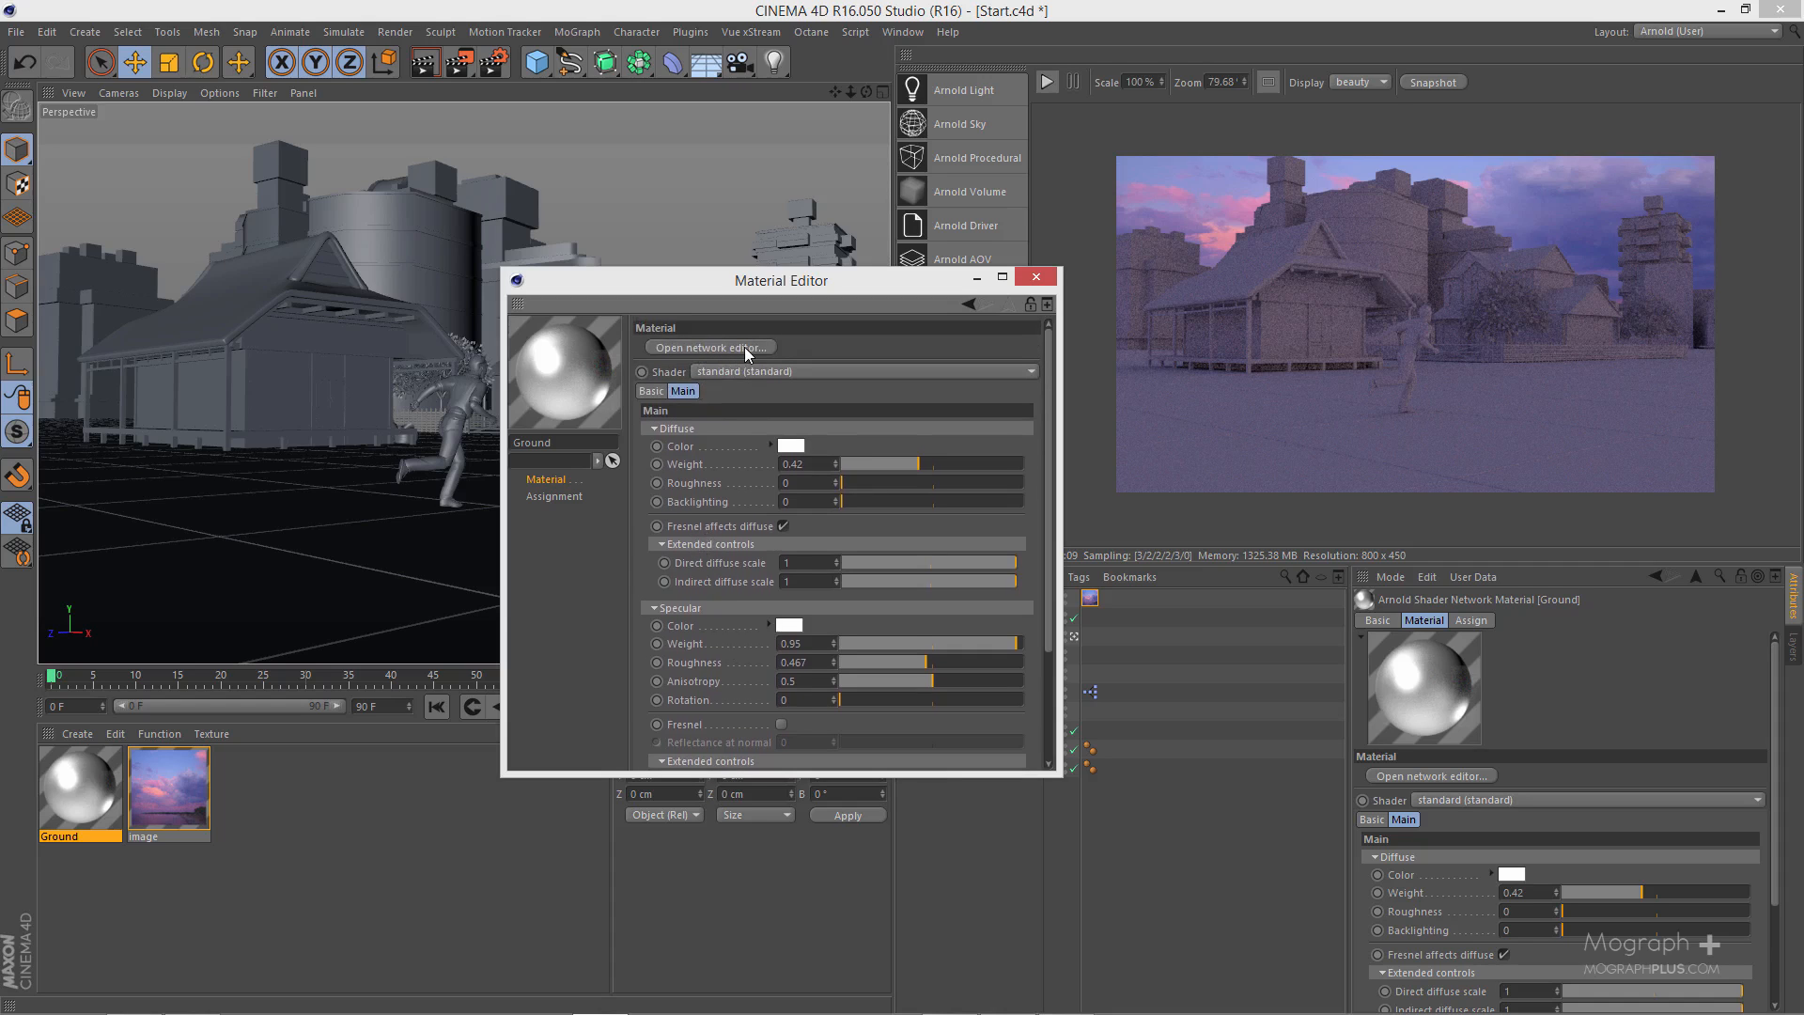
- Open the Ground material's shader network and add an image shader node below the standard node
click(745, 346)
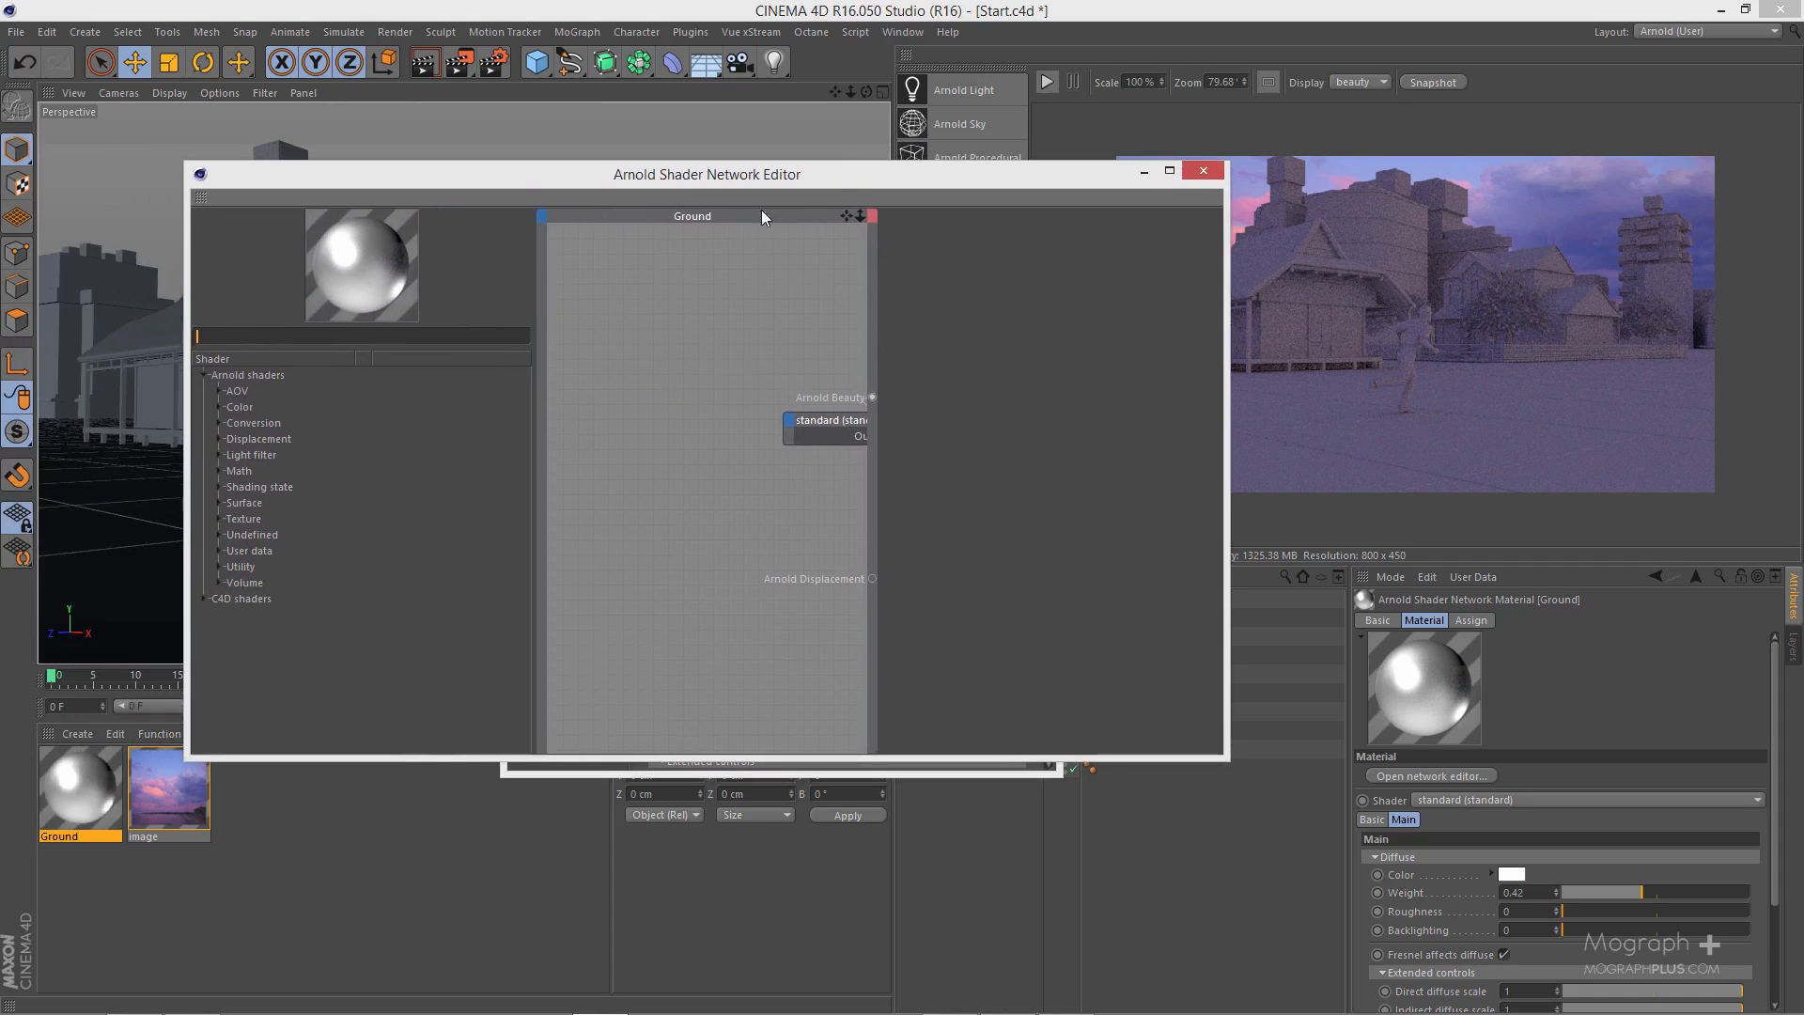
drag(823, 419, 721, 455)
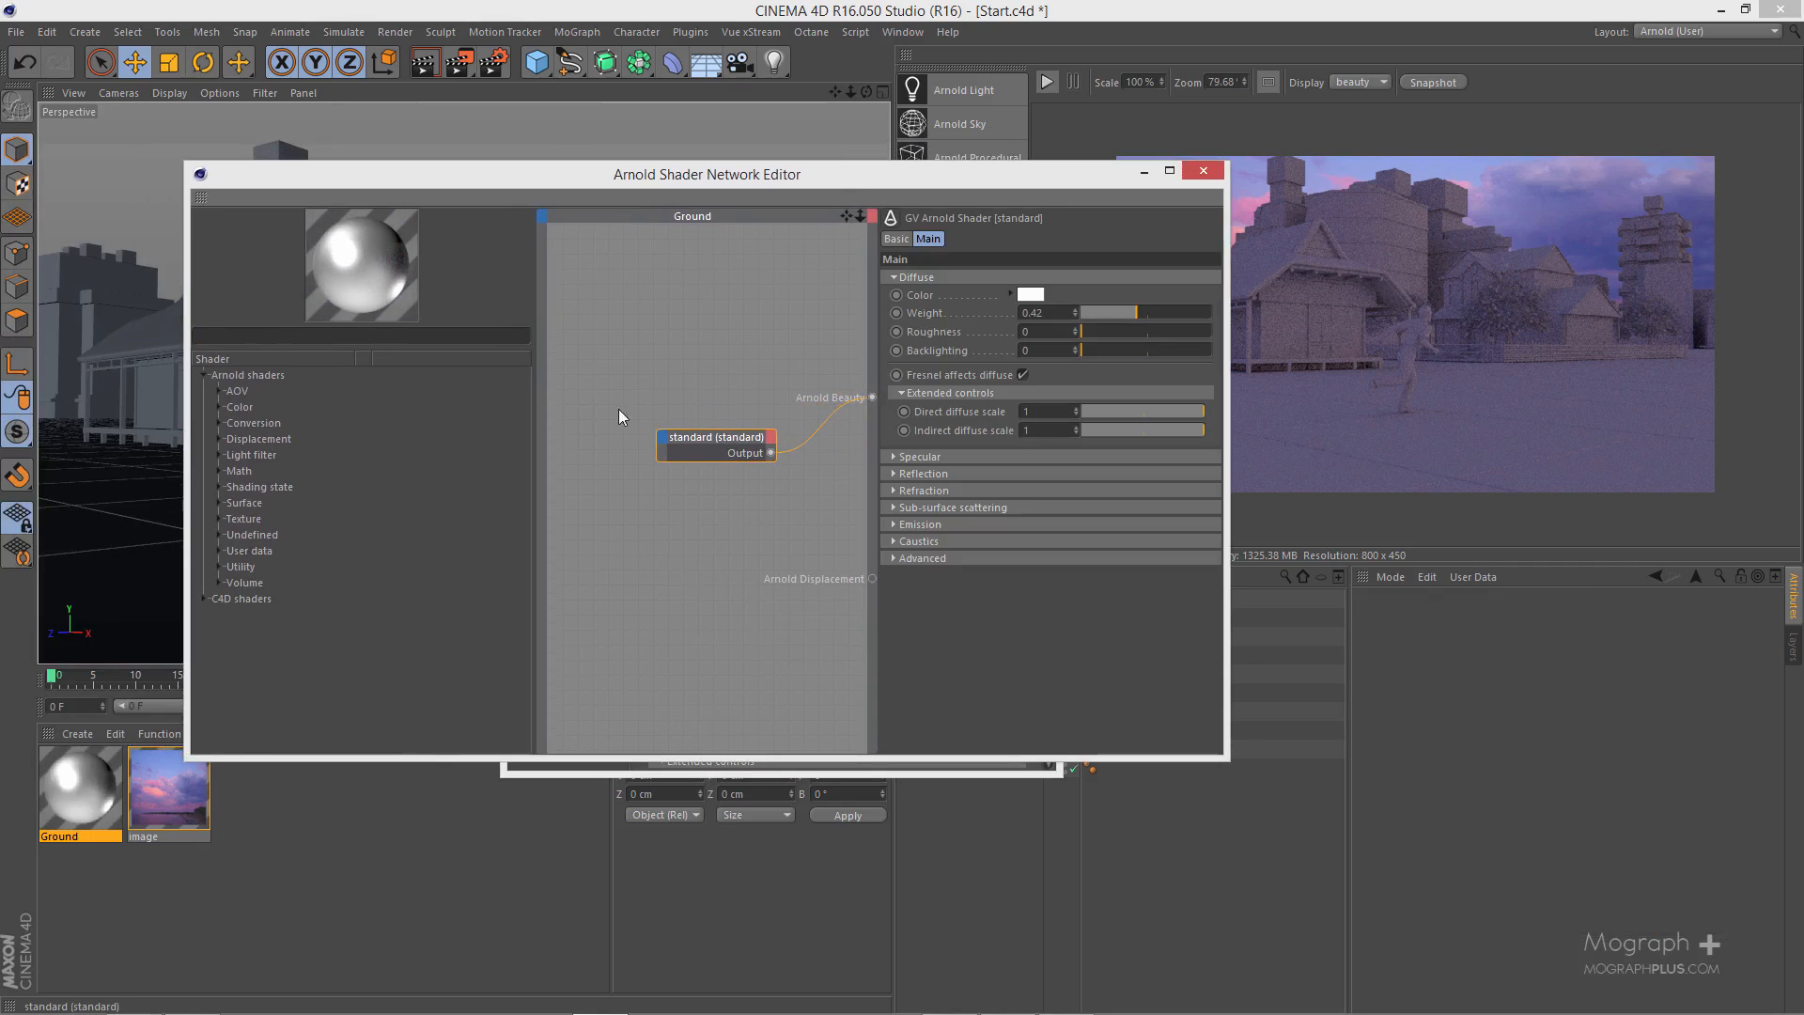
click(512, 340)
text(image)
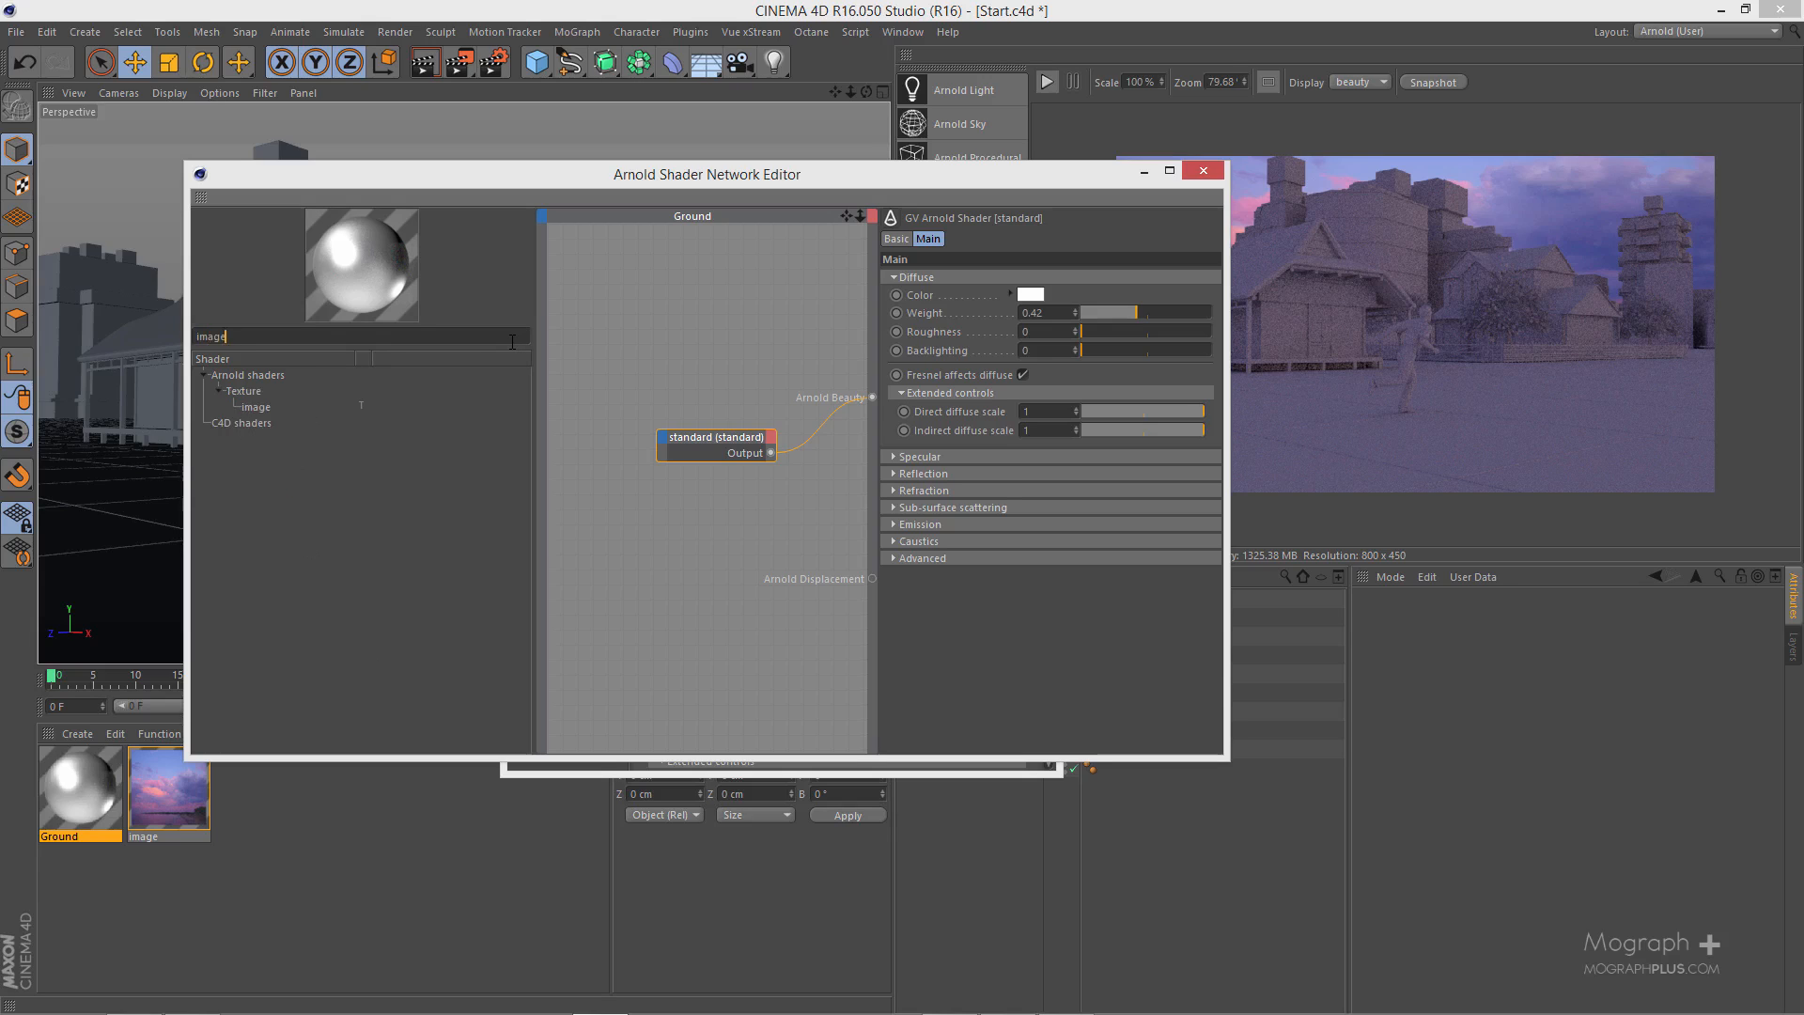
drag(253, 407, 686, 570)
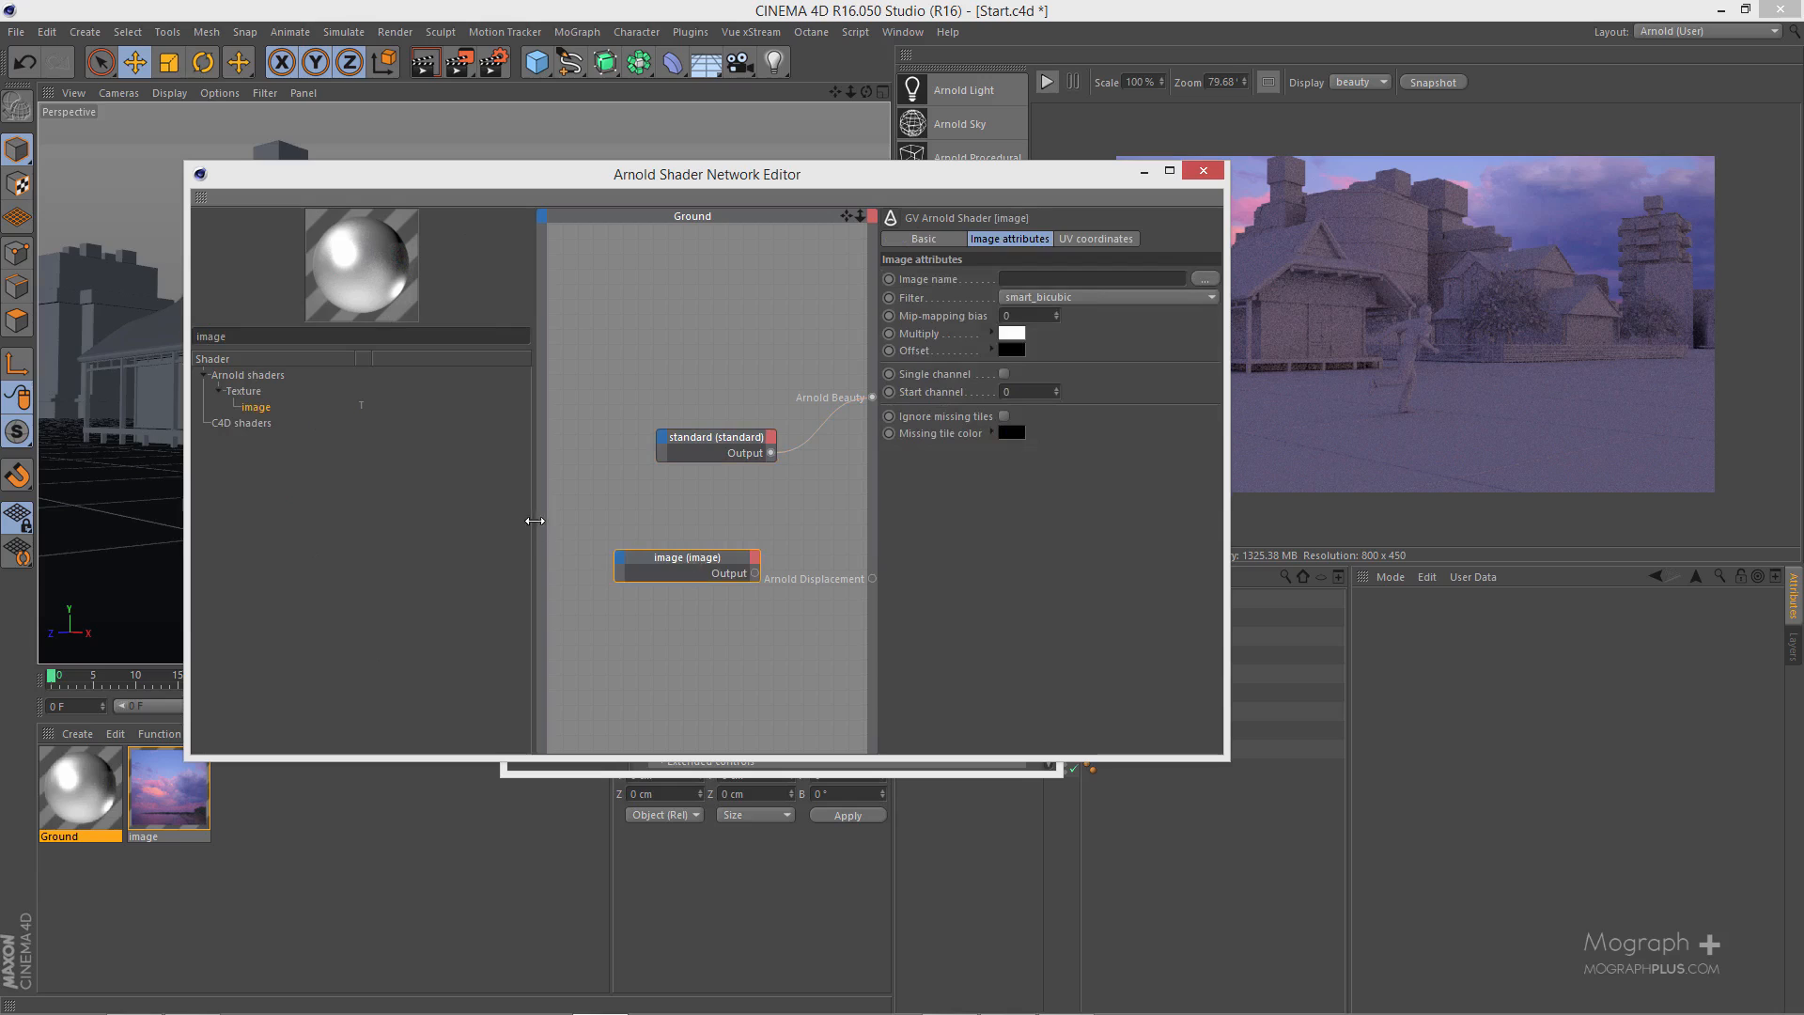
drag(535, 524, 396, 524)
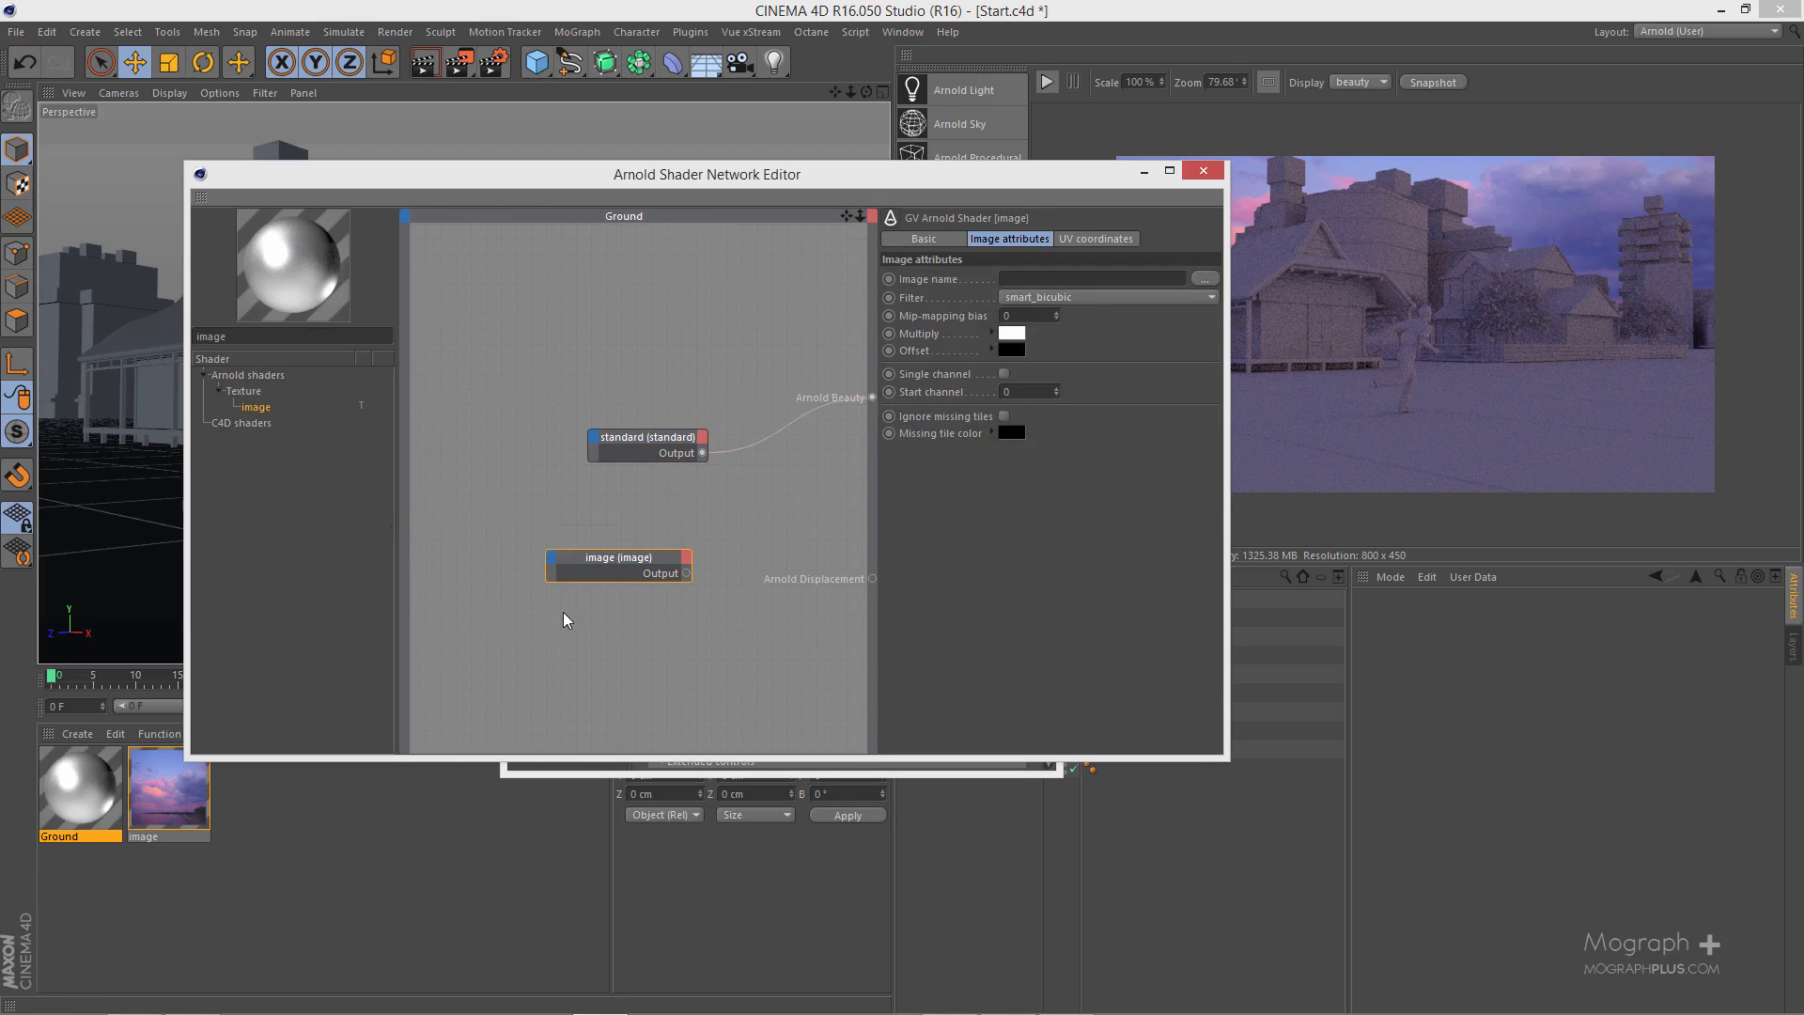
- Load roughness.jpg into the Ground network's image node
click(1204, 279)
click(470, 152)
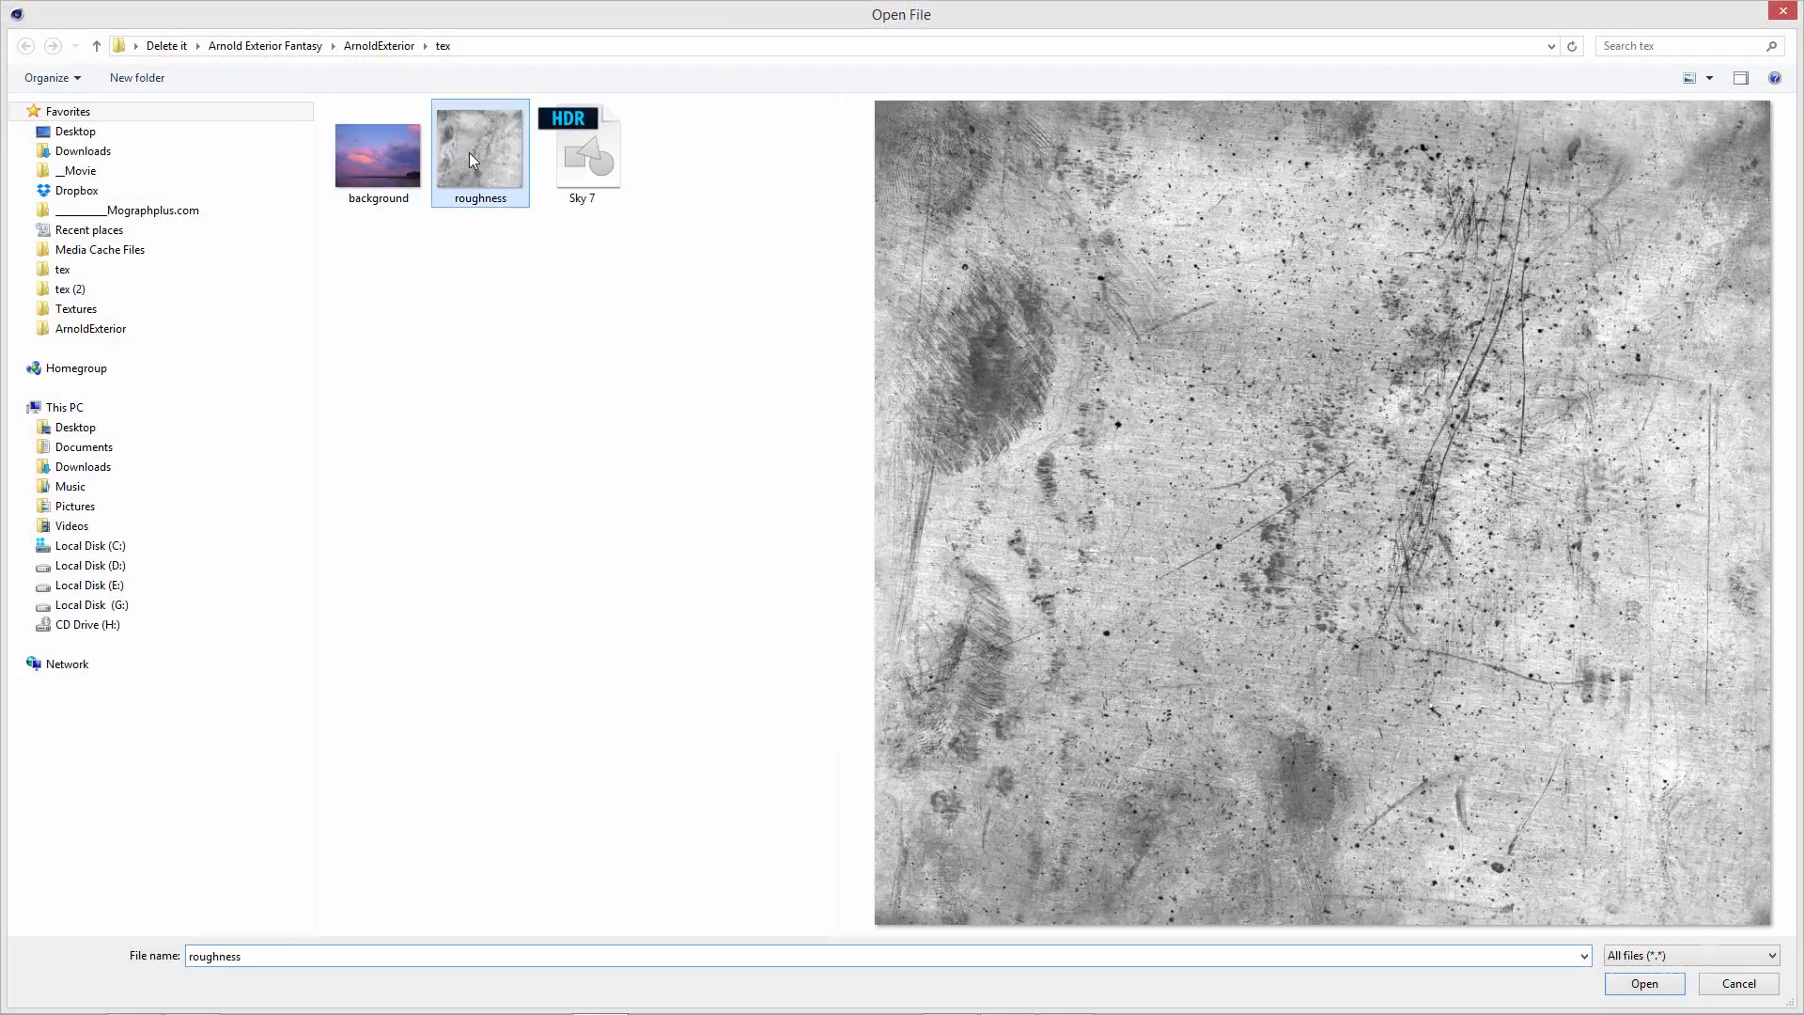
double_click(470, 152)
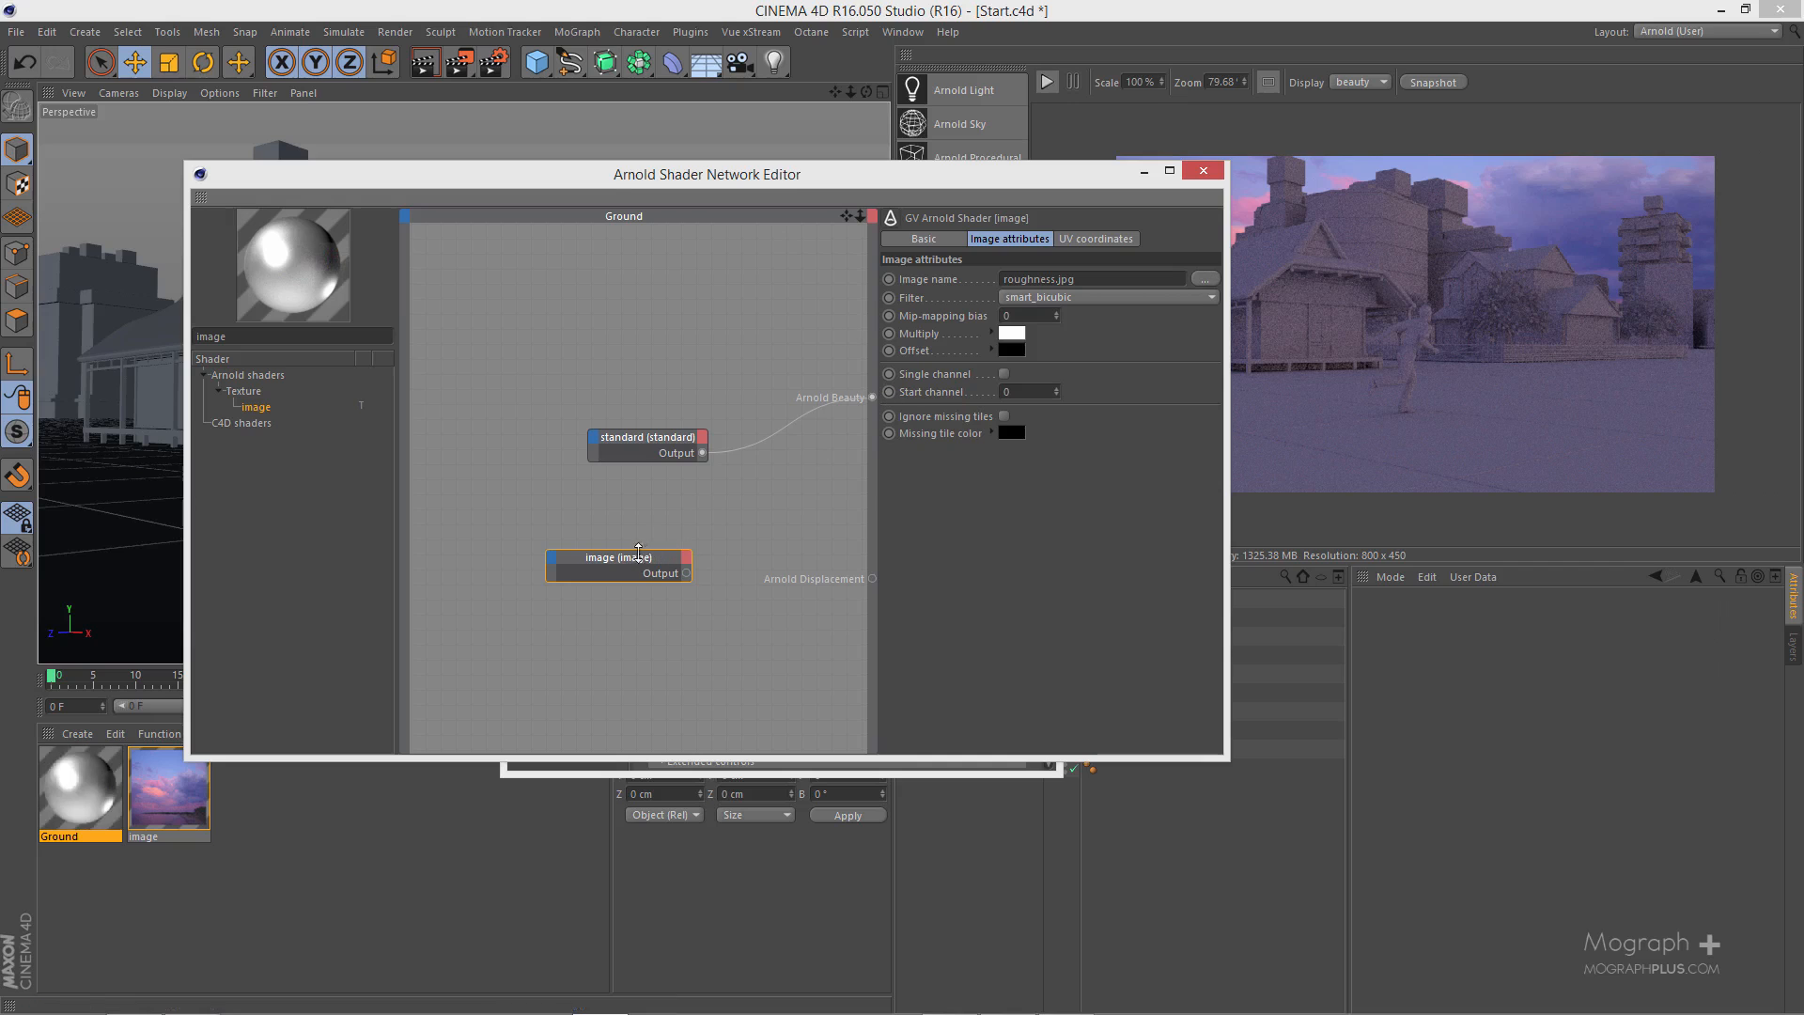
- Connect the image node's output to Arnold Beauty in the Ground network and close the material and network editors
drag(914, 181, 578, 164)
click(1035, 276)
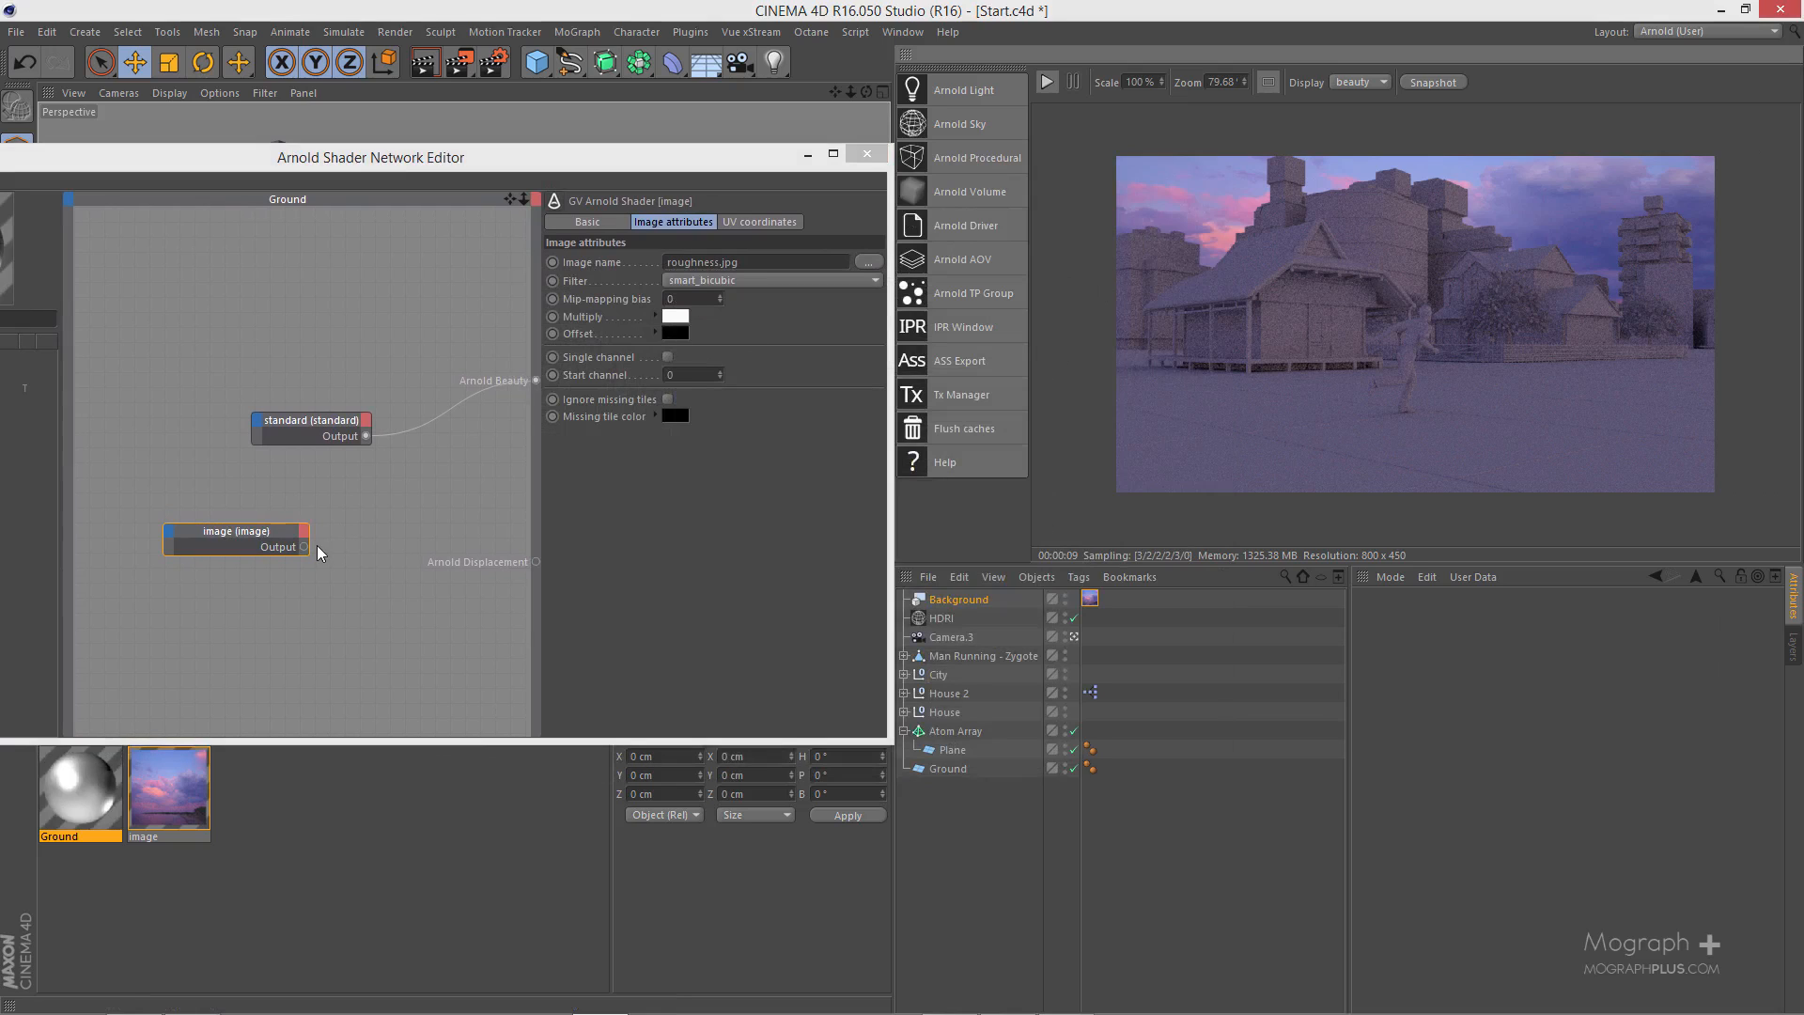
drag(303, 548, 537, 382)
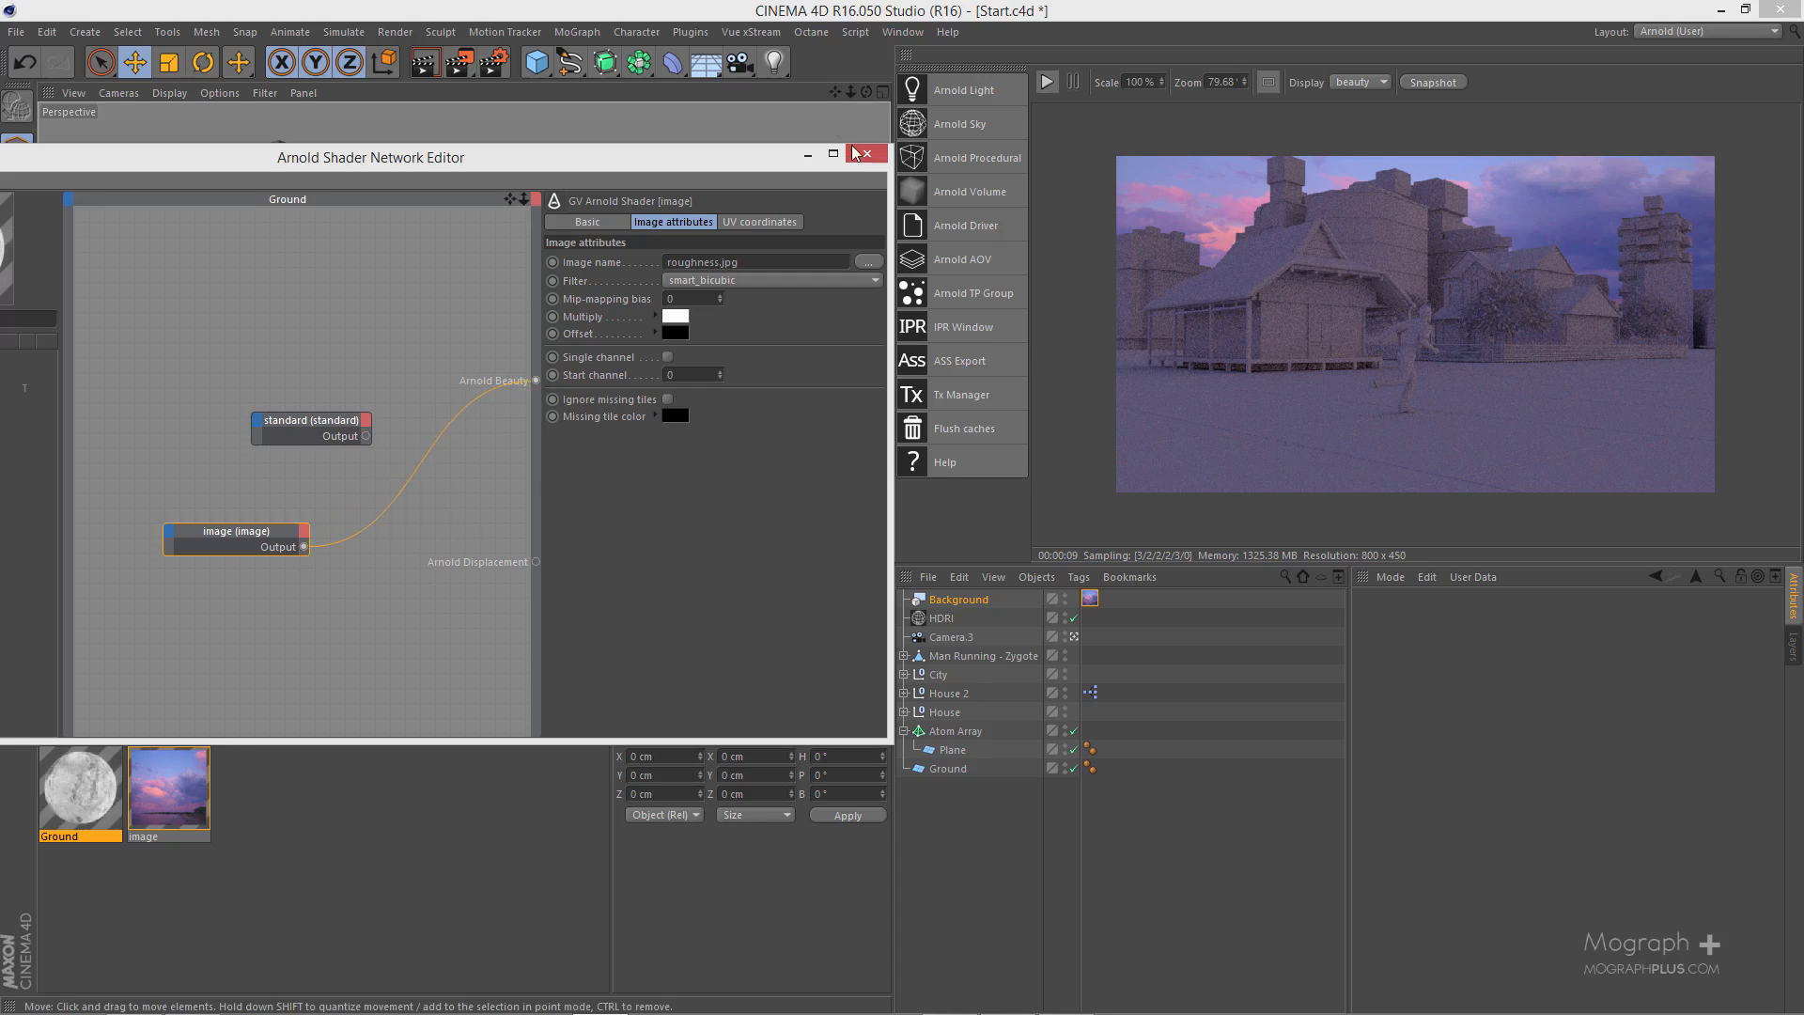
click(855, 150)
- Apply the Ground material to the Atom Array, Plane and Ground objects, and select all three texture tags
drag(78, 786, 1107, 748)
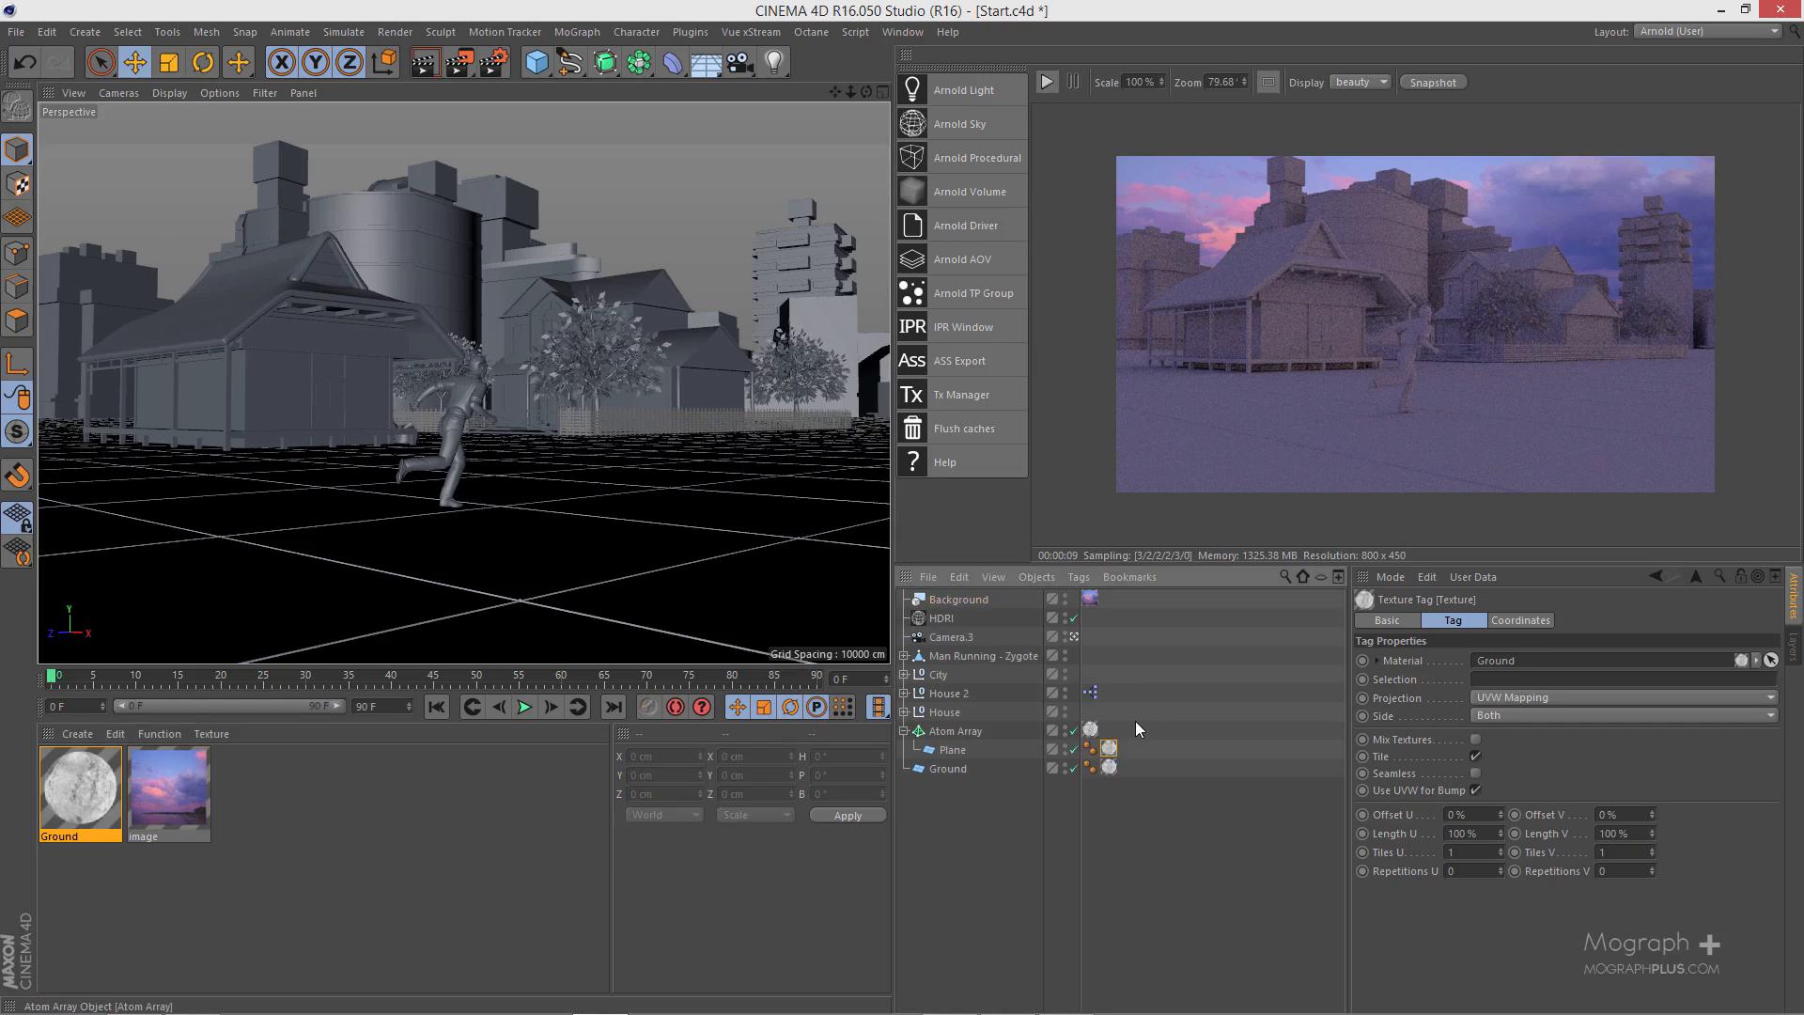
ctrl+click(1090, 730)
ctrl+click(1108, 767)
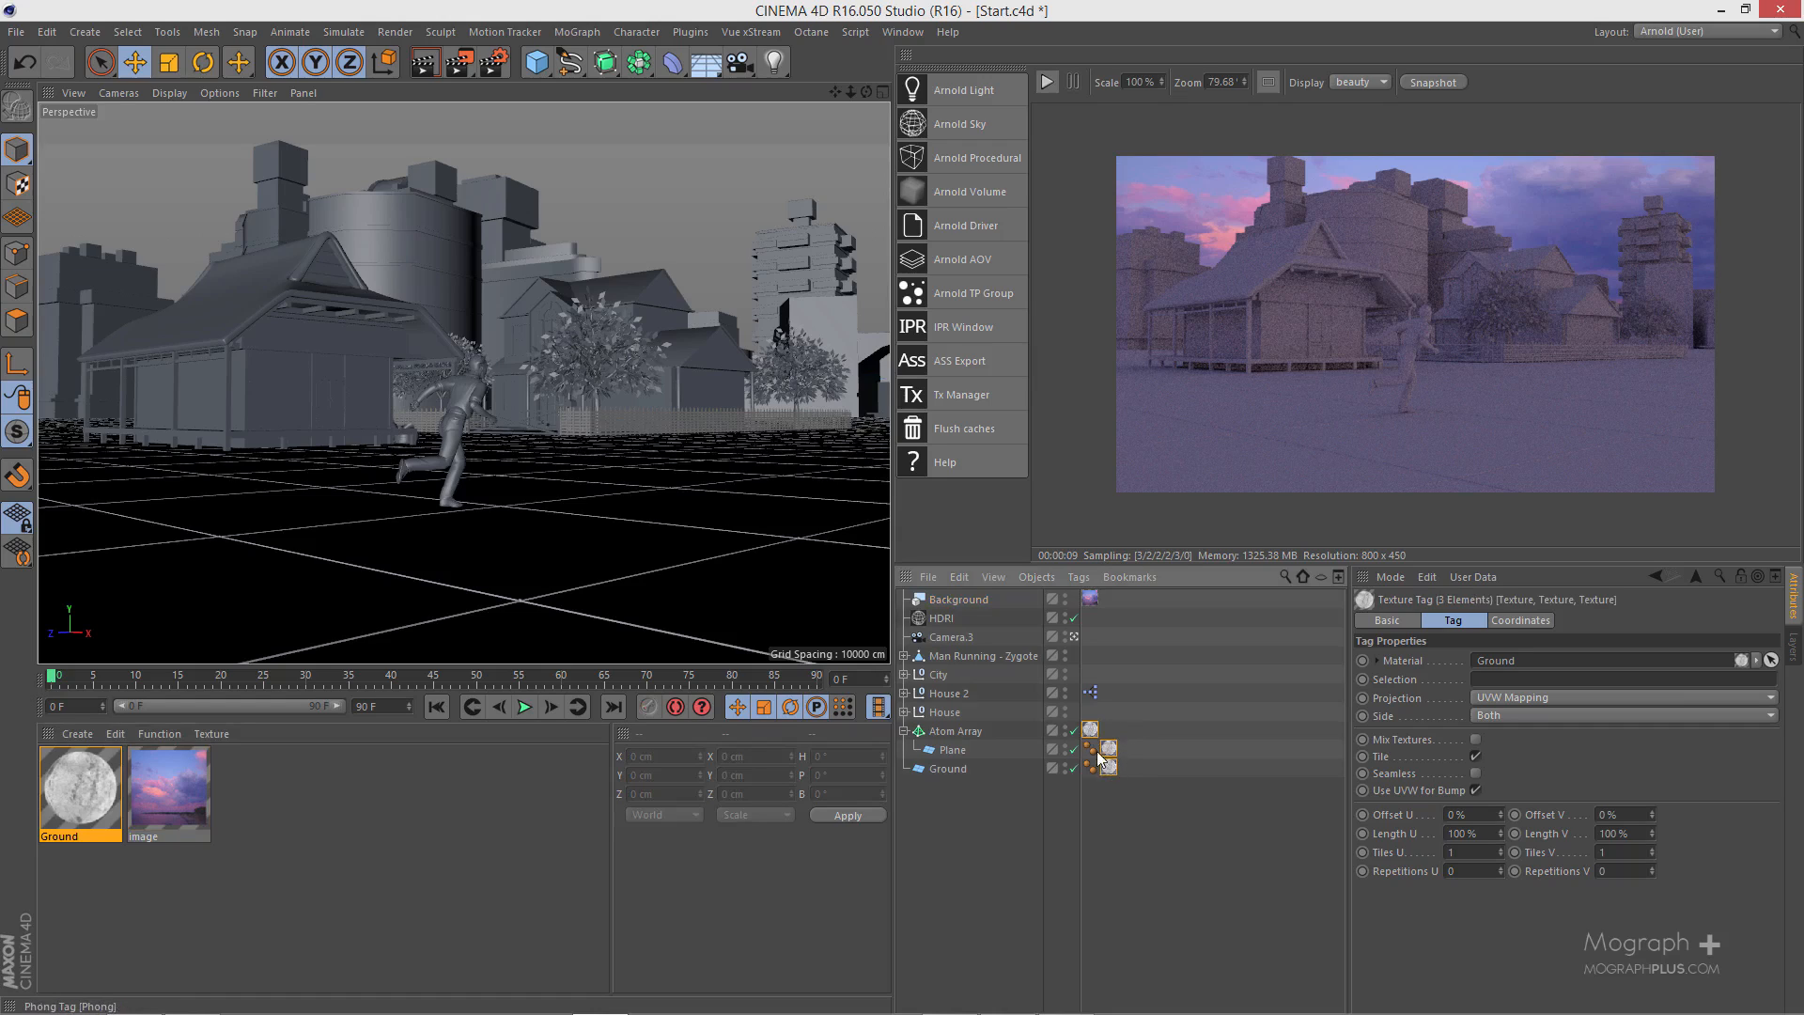
- Set Length U and Length V of the selected Ground texture tags to 3% and start the IPR render
click(1473, 833)
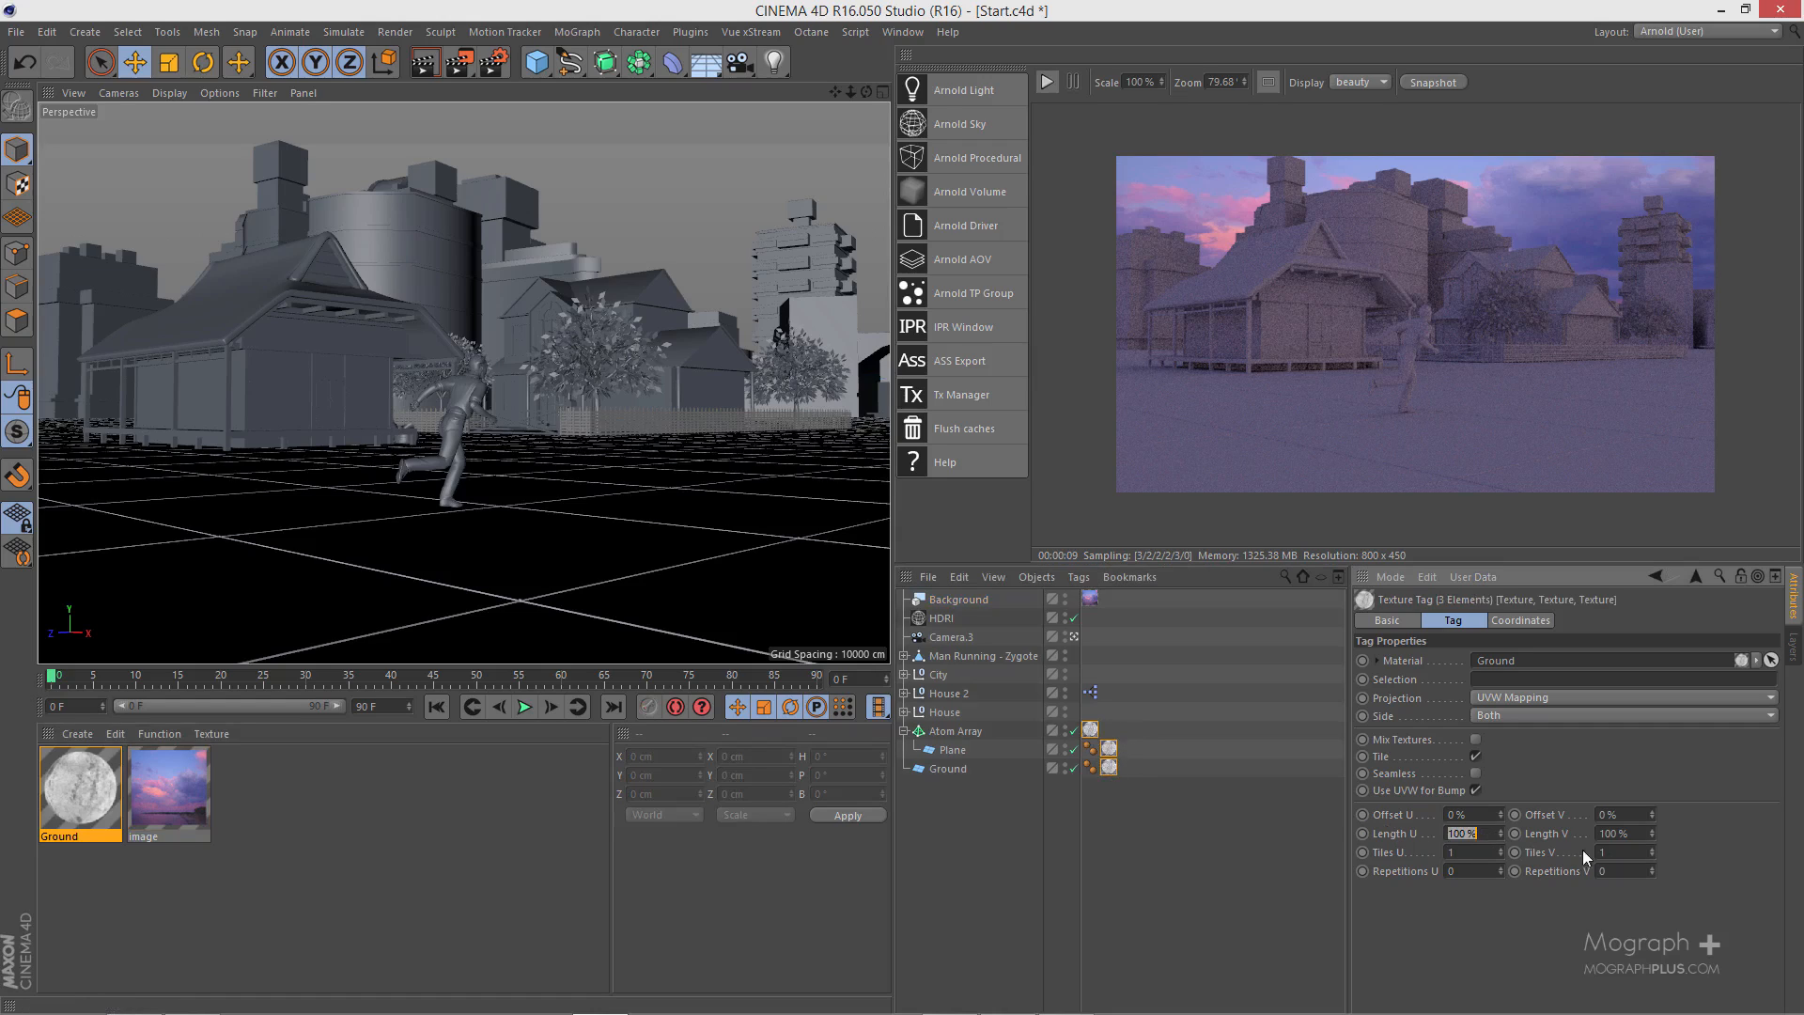
text(3)
key(Tab)
text(3)
click(1043, 81)
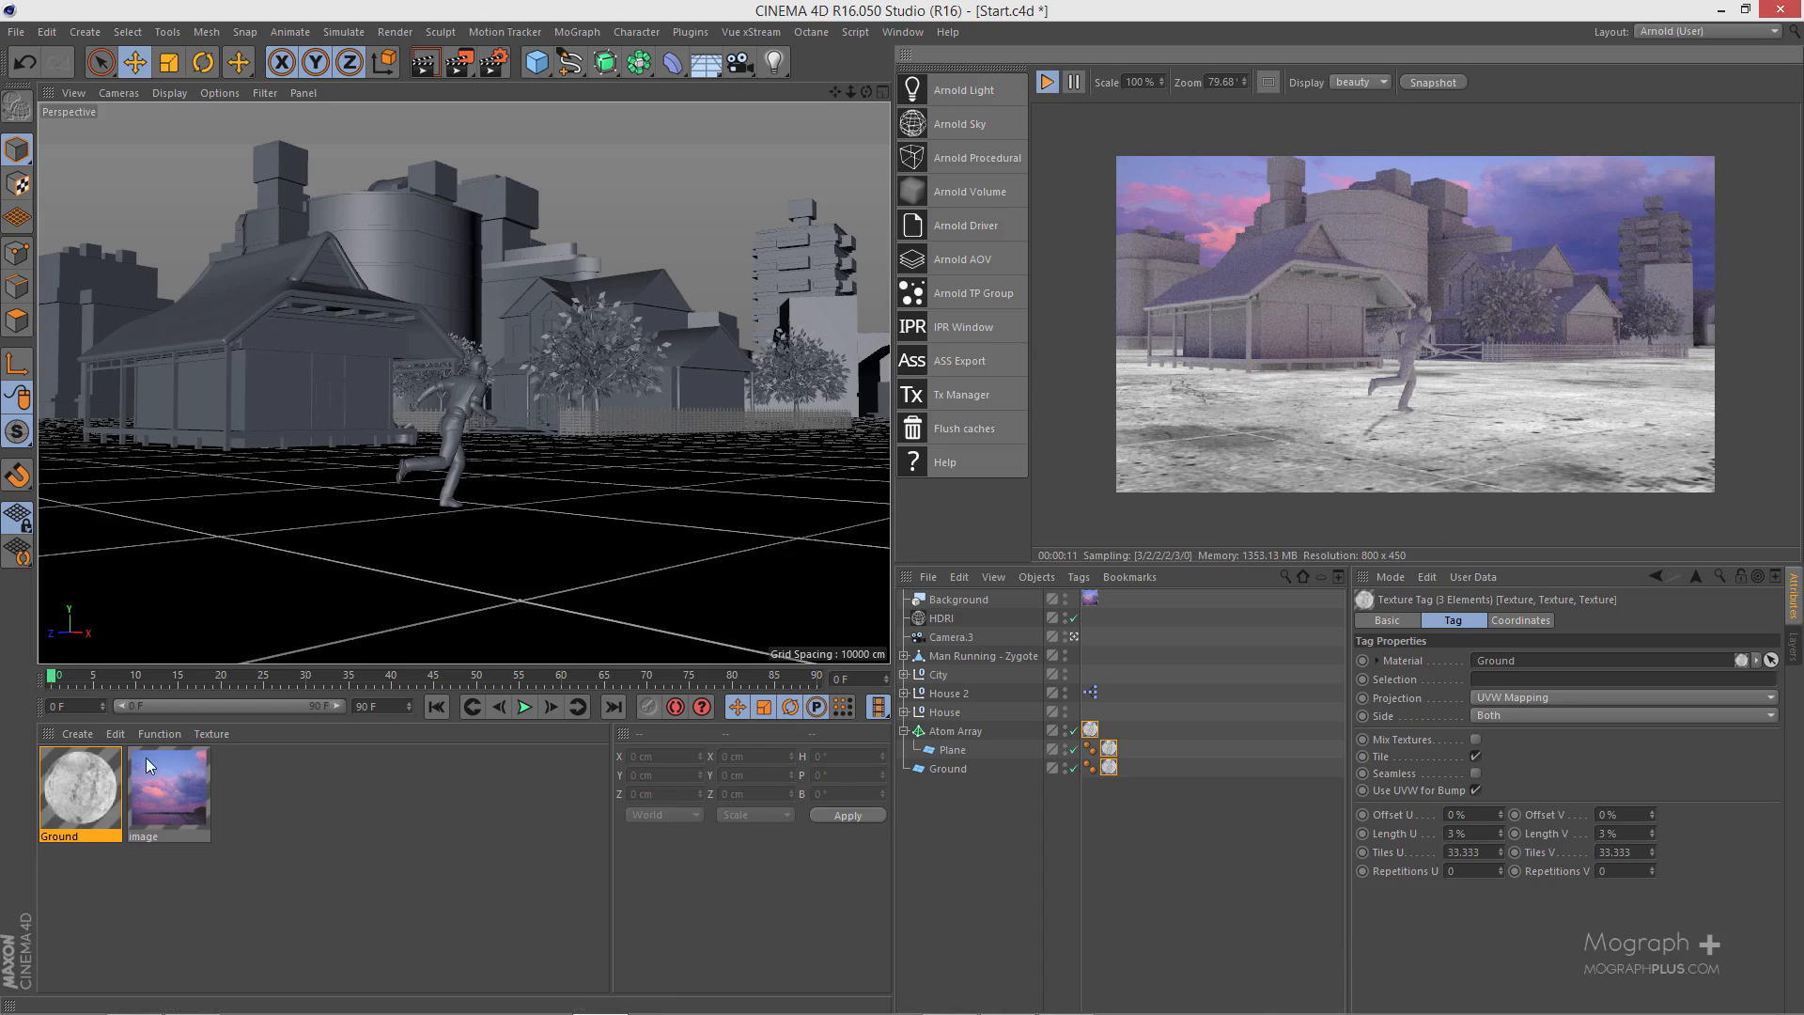
- Reopen the Ground material's shader network and connect the image node's output to the standard node's Specular Roughness input
double_click(83, 788)
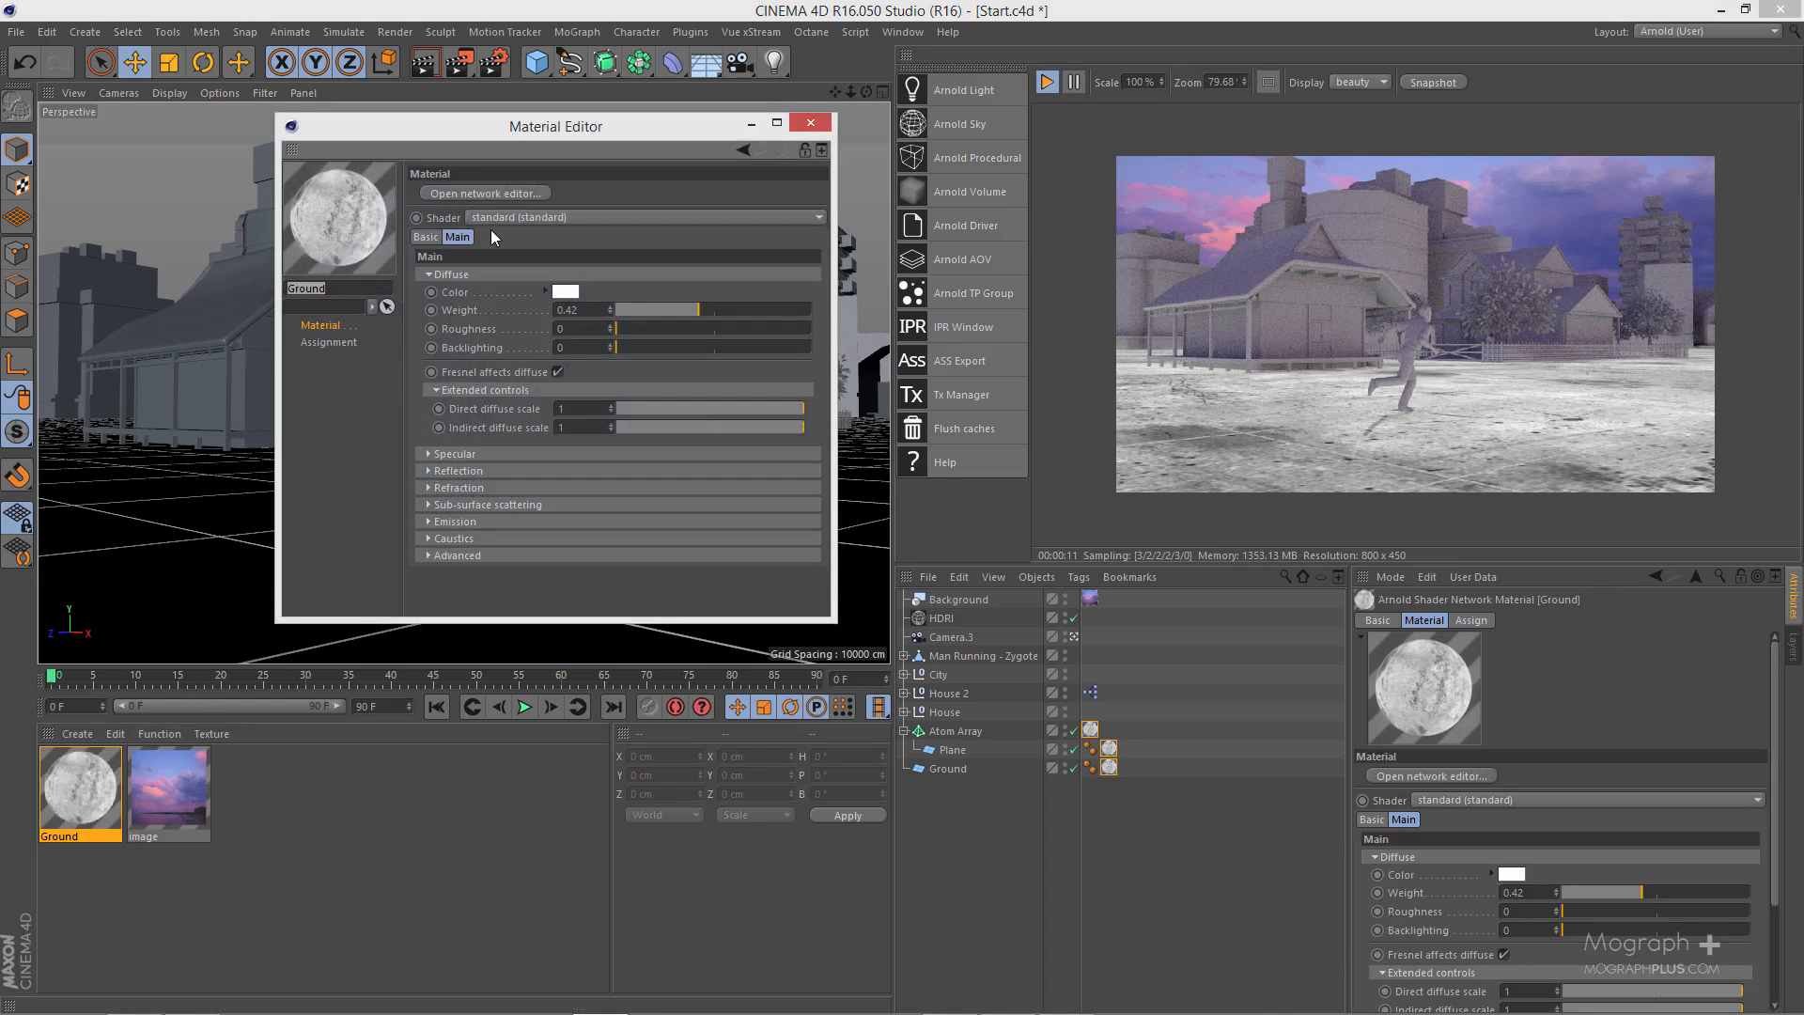
click(499, 190)
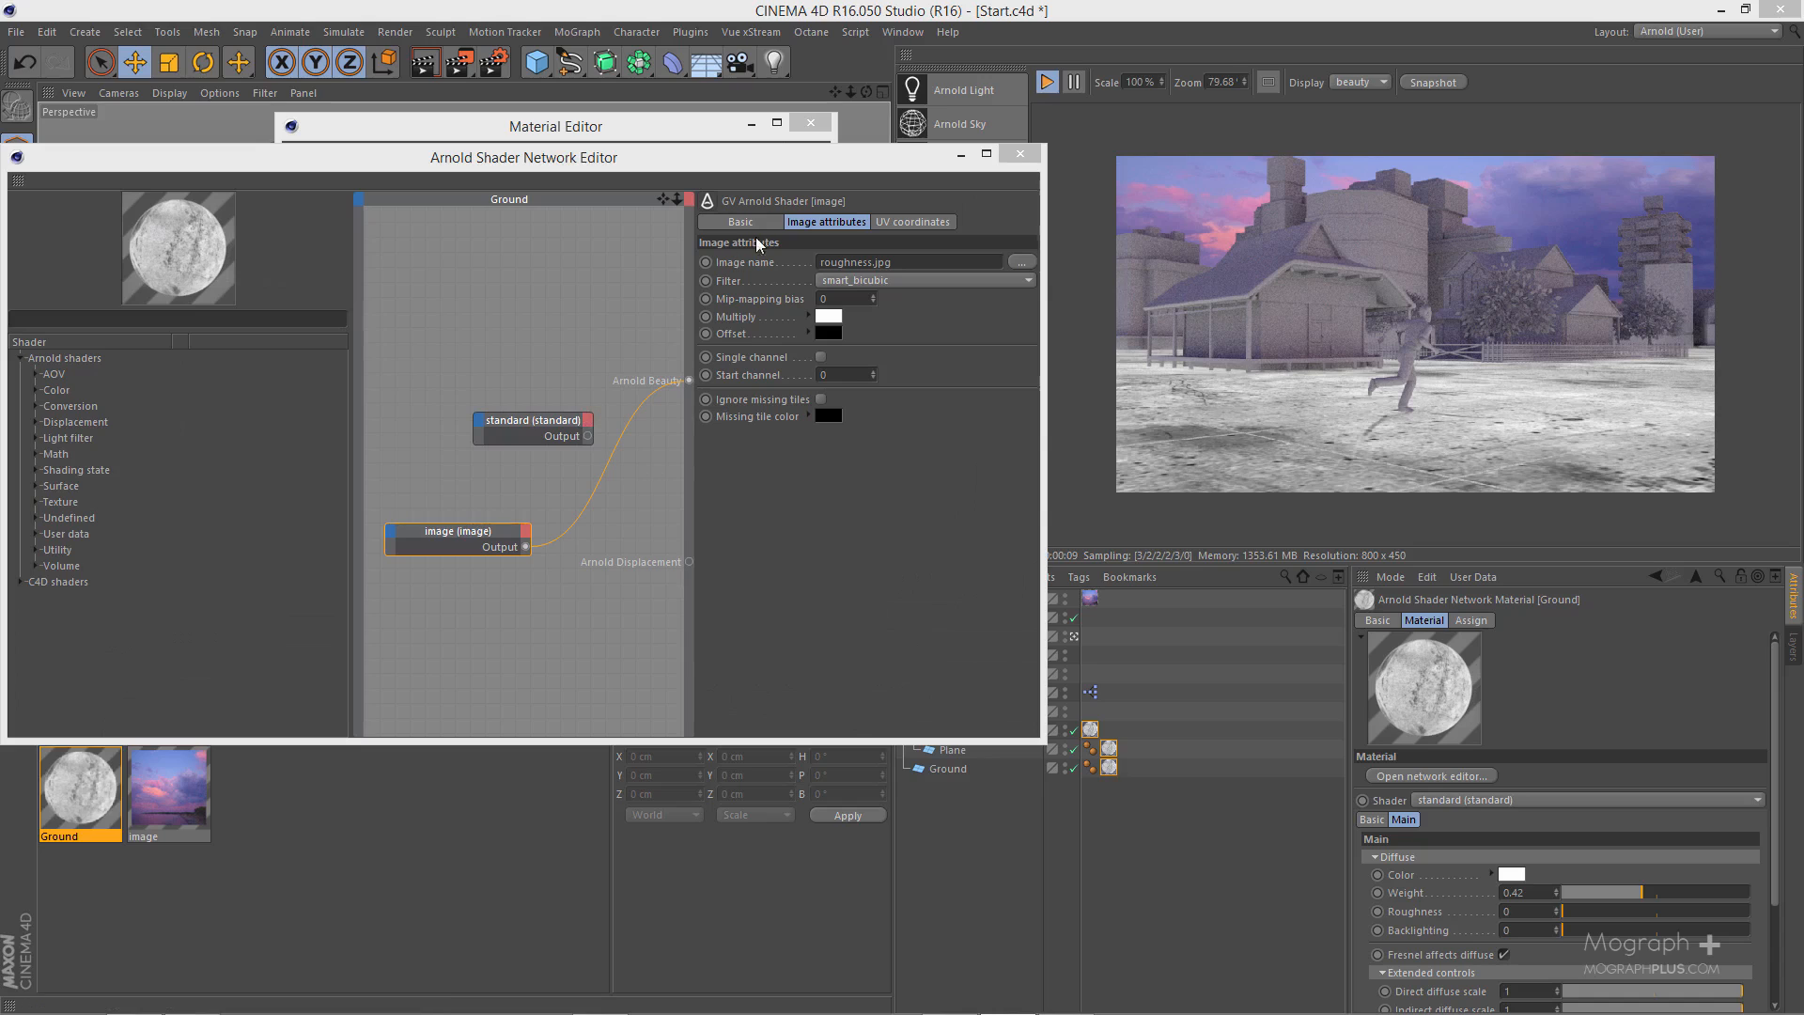
drag(789, 176, 940, 174)
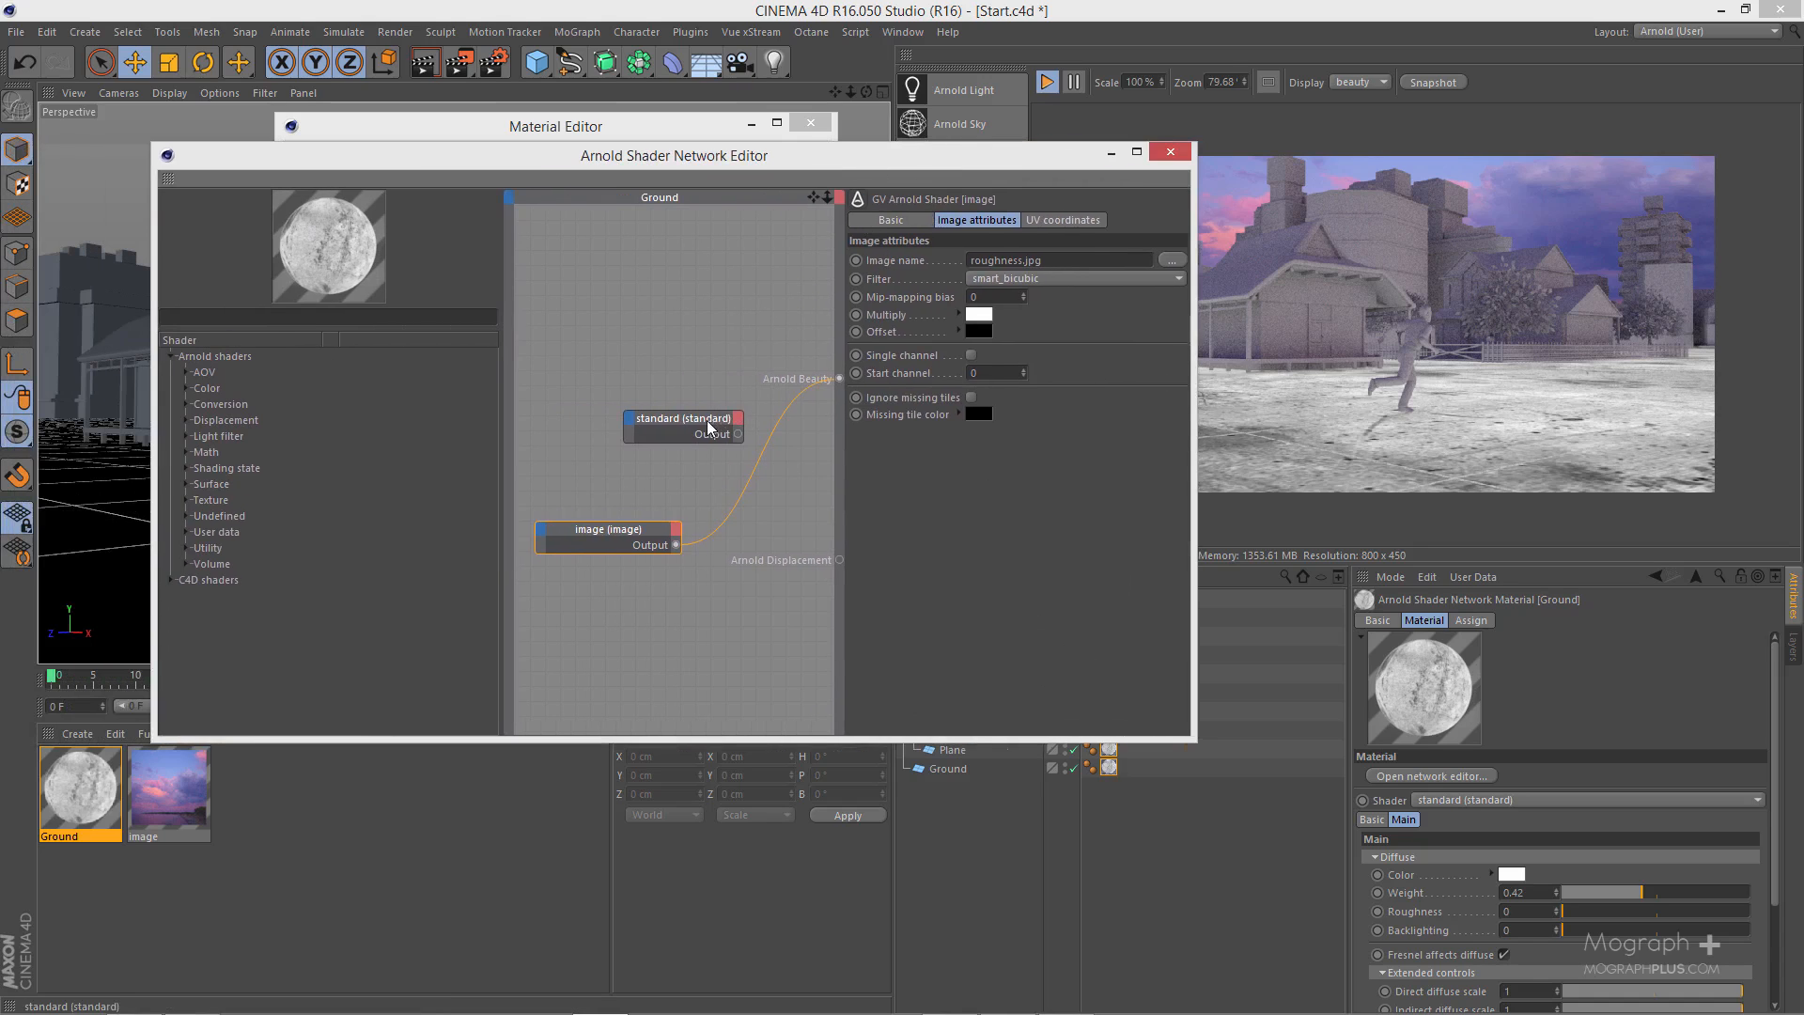
drag(710, 423, 734, 367)
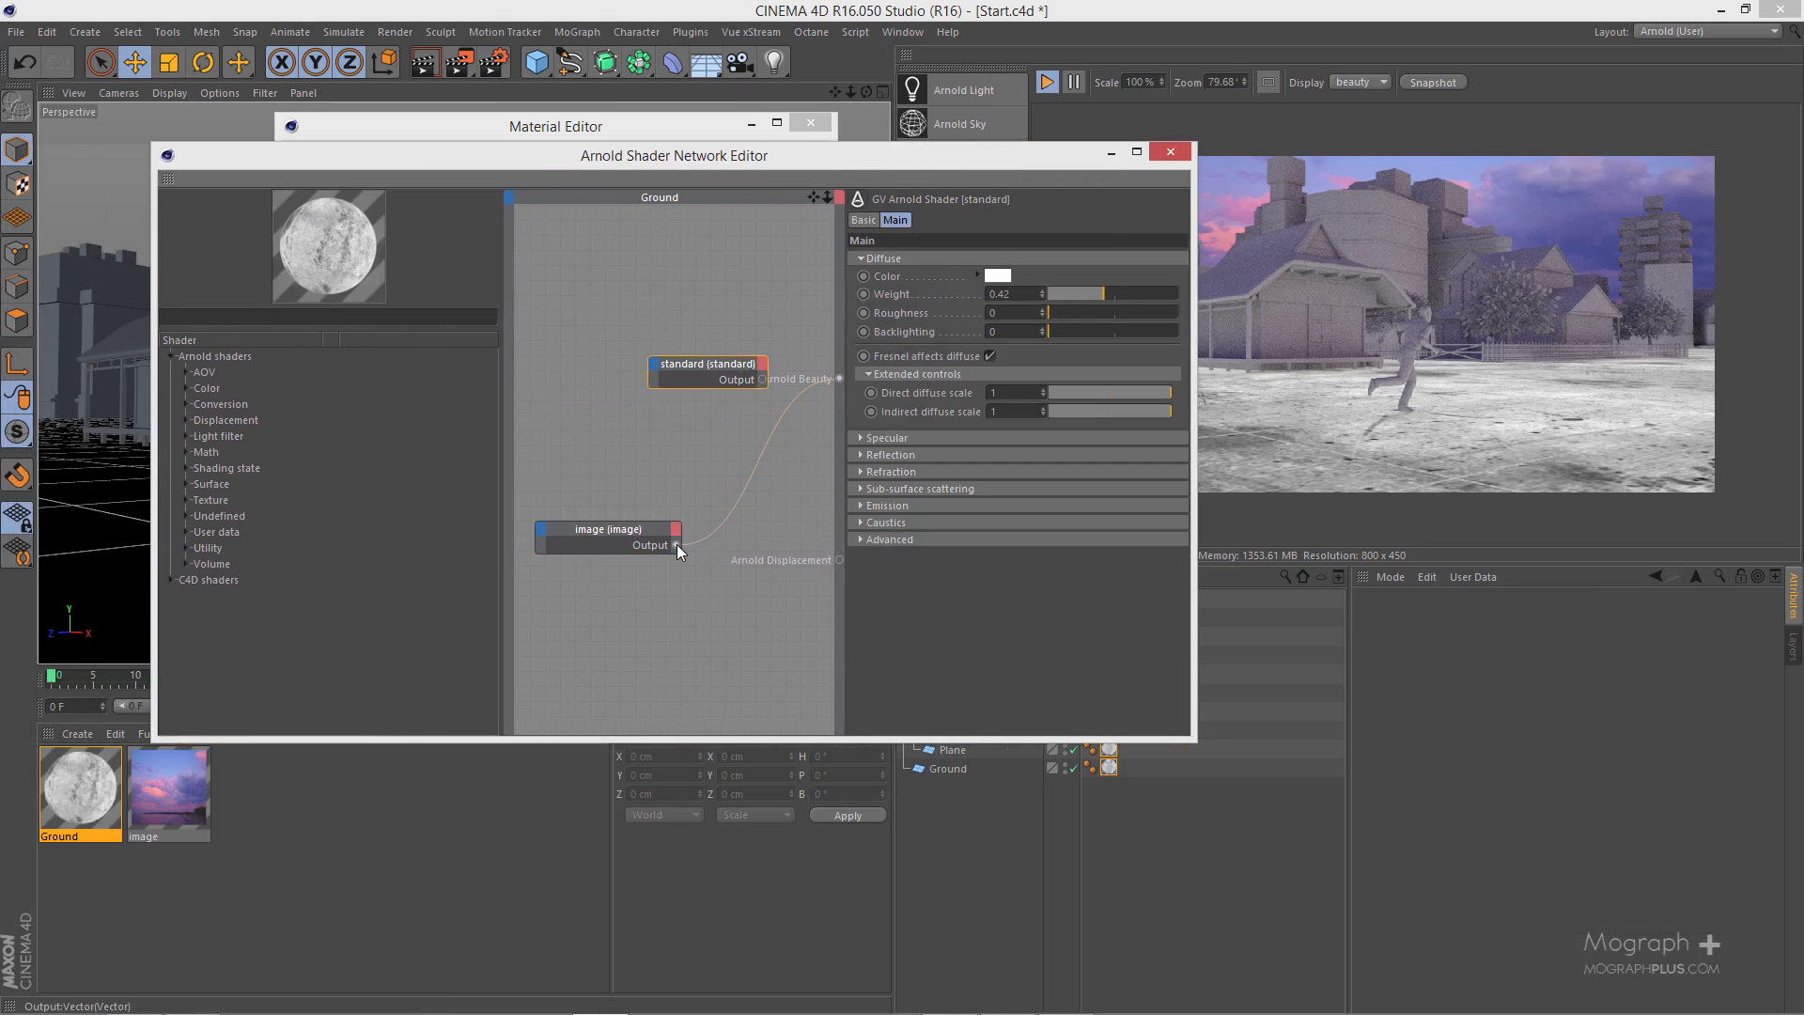
click(657, 366)
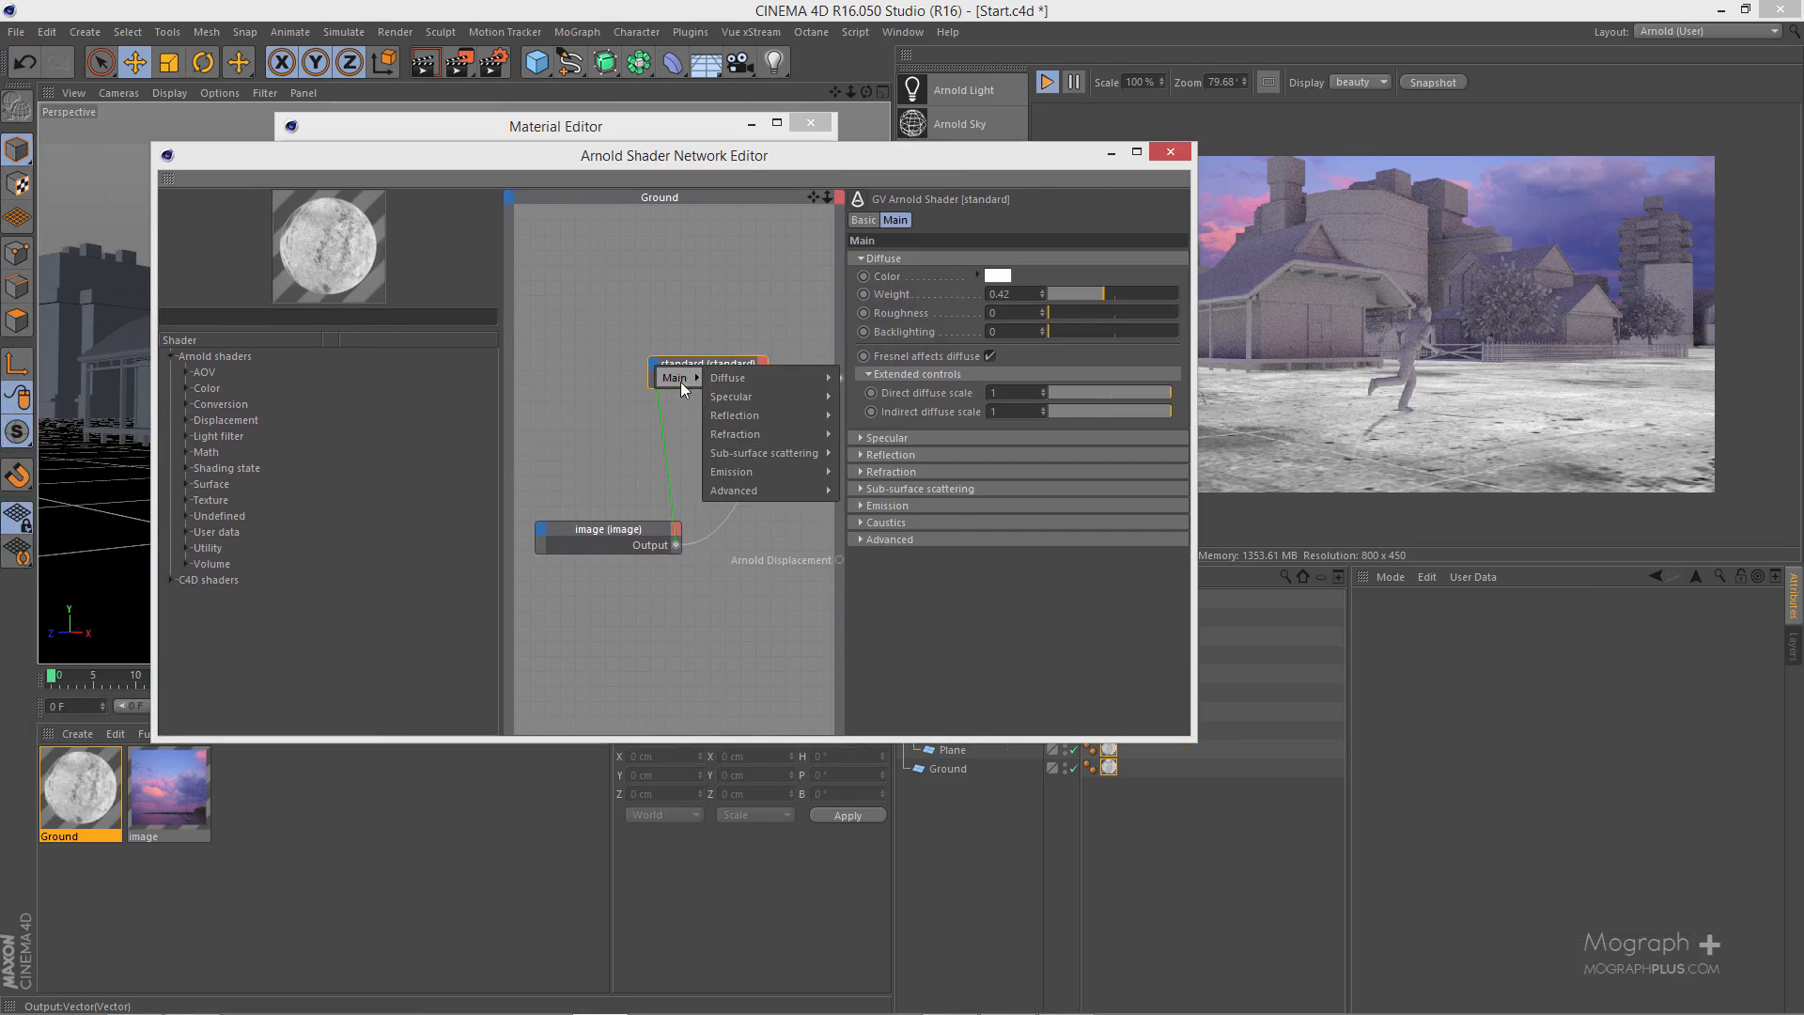
mouse_move(742, 397)
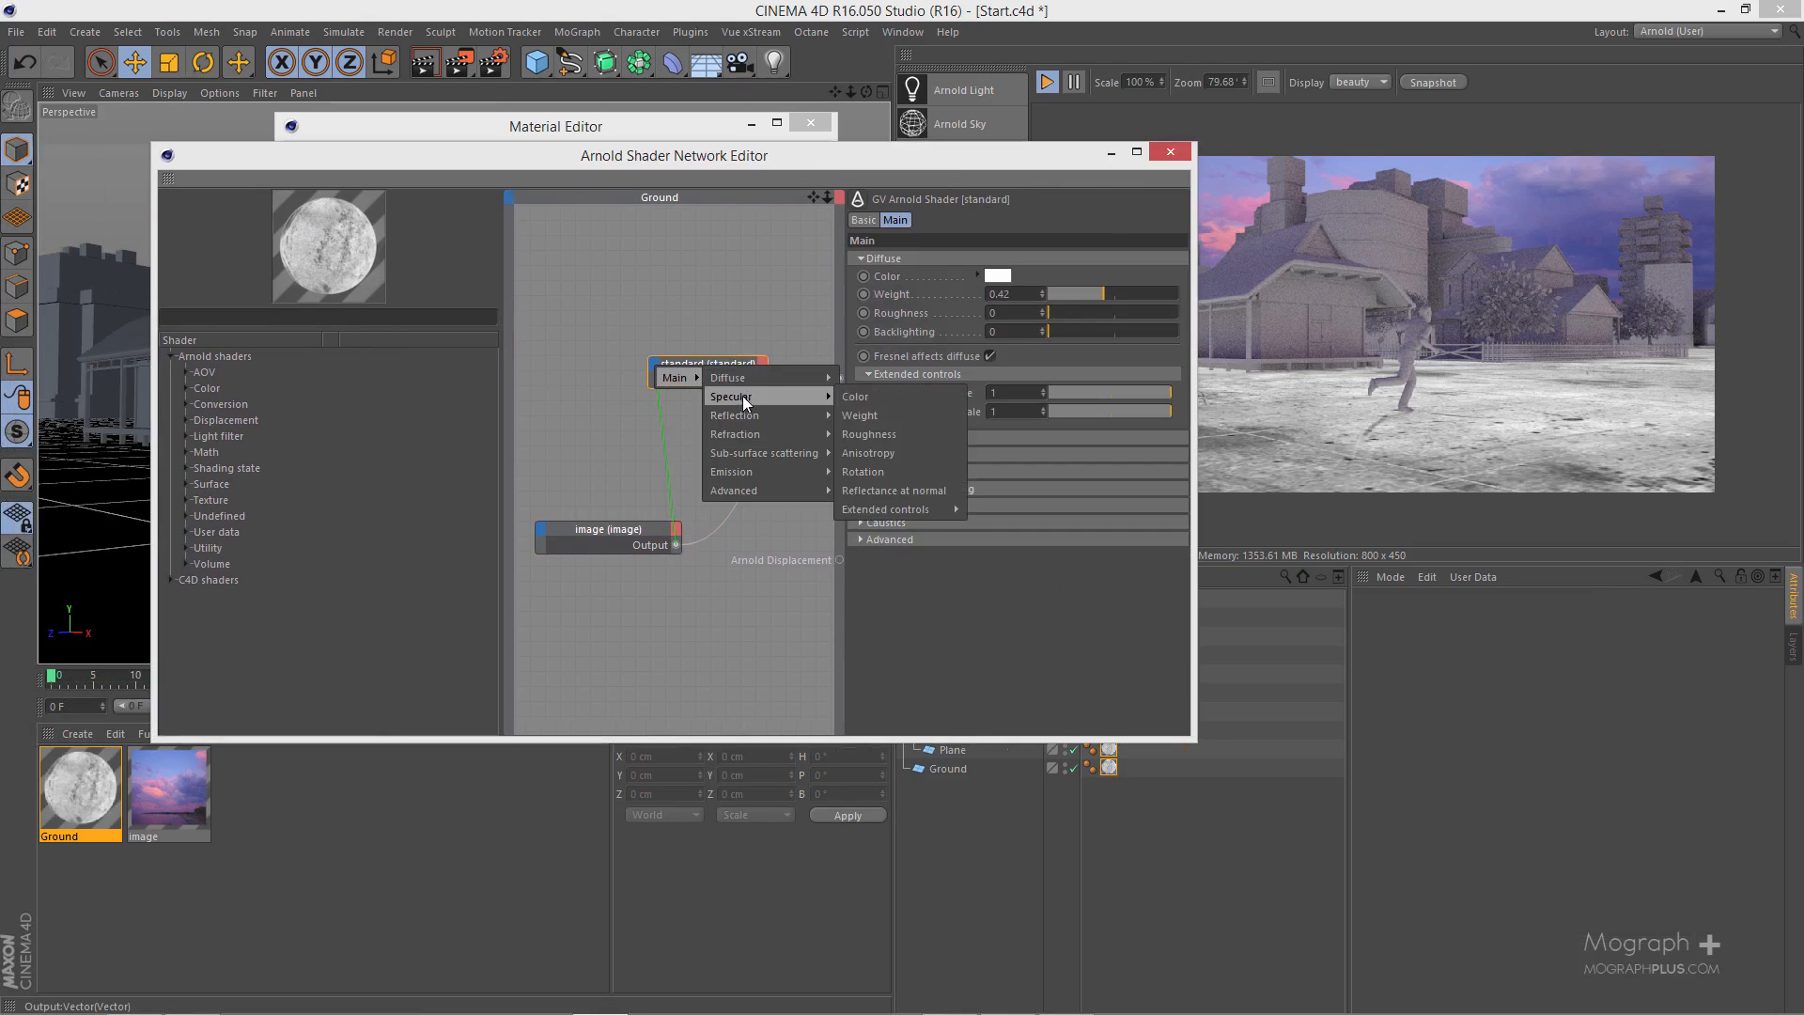
click(914, 433)
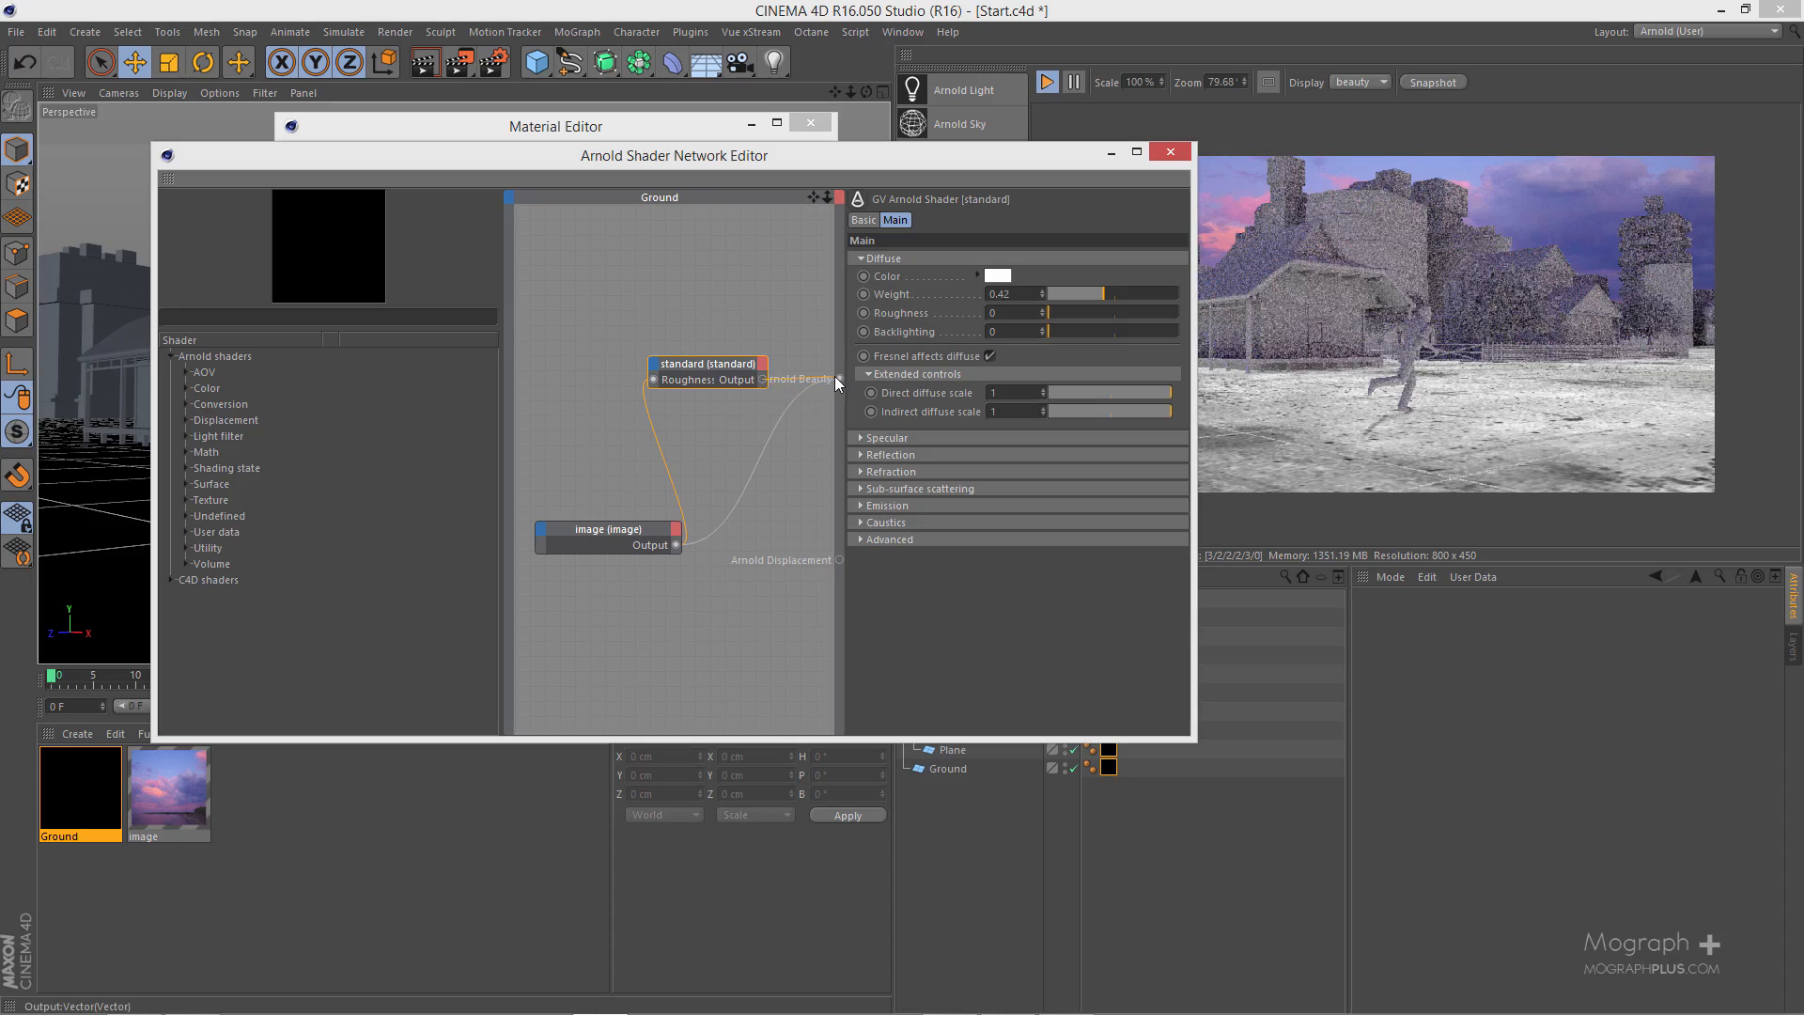
- Connect the standard node's output to Arnold Beauty and place the standard node between the image node and the network output
drag(838, 378, 838, 377)
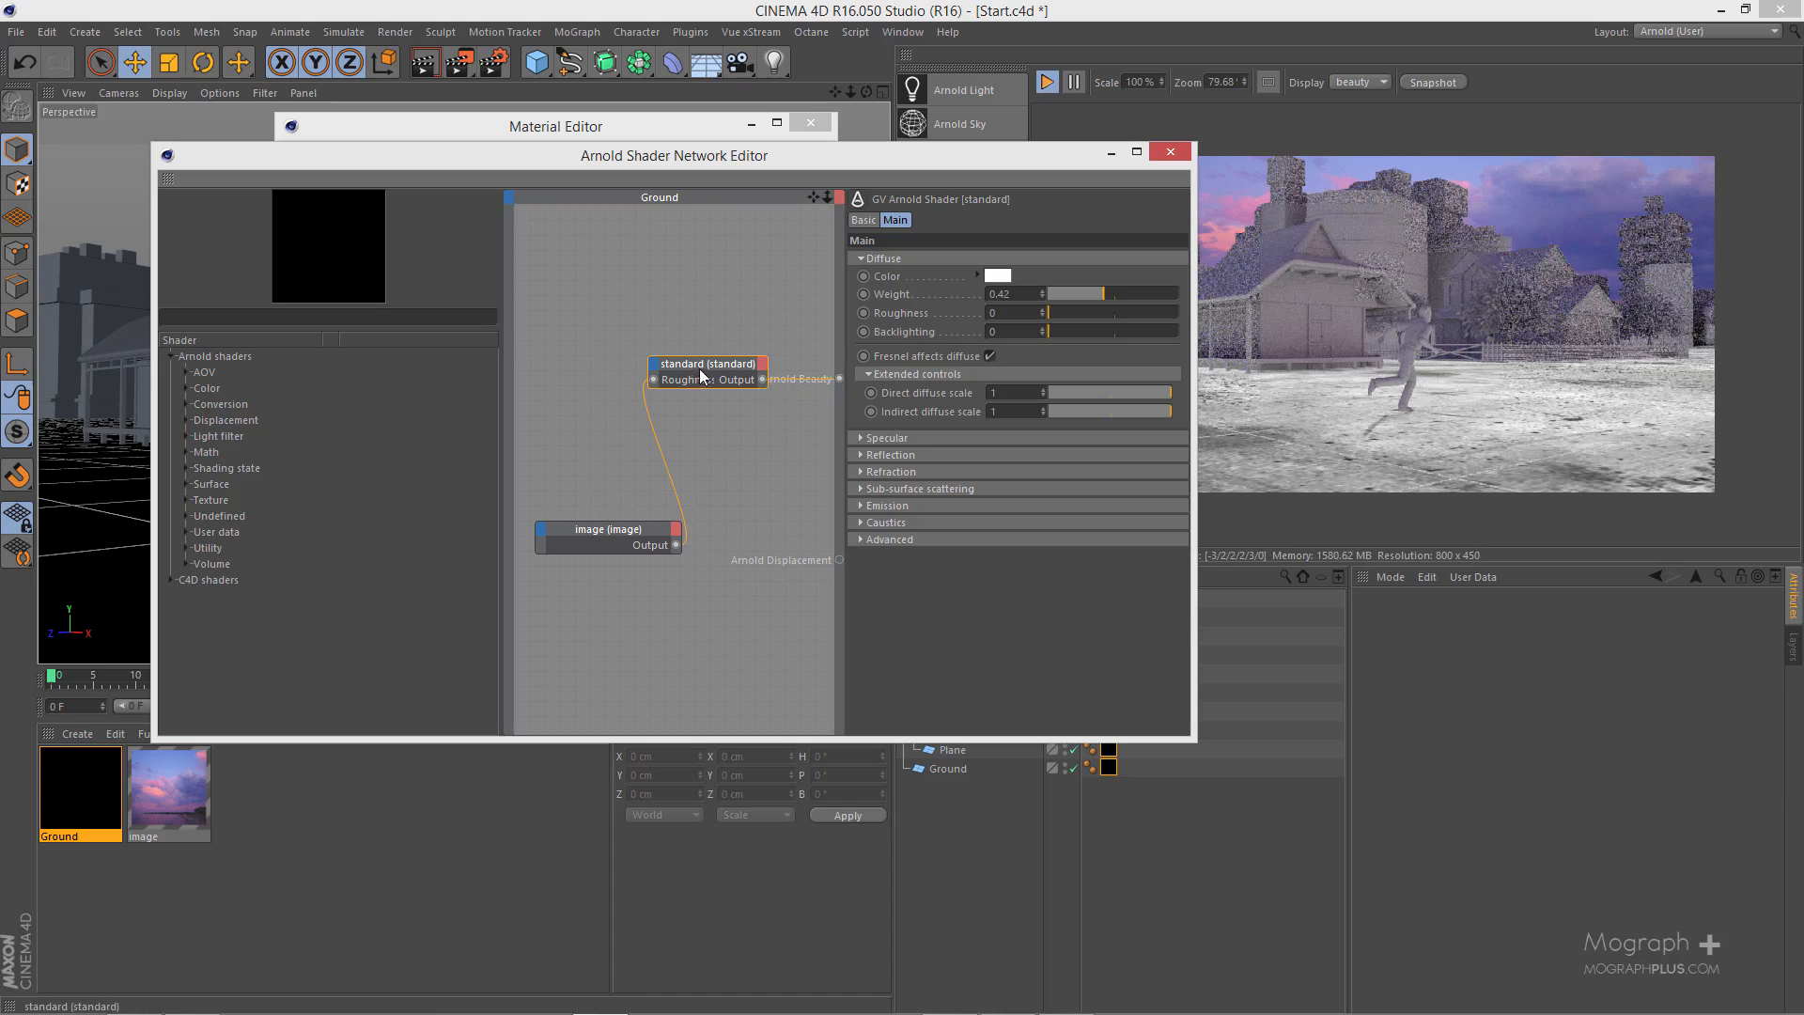
drag(705, 372, 733, 453)
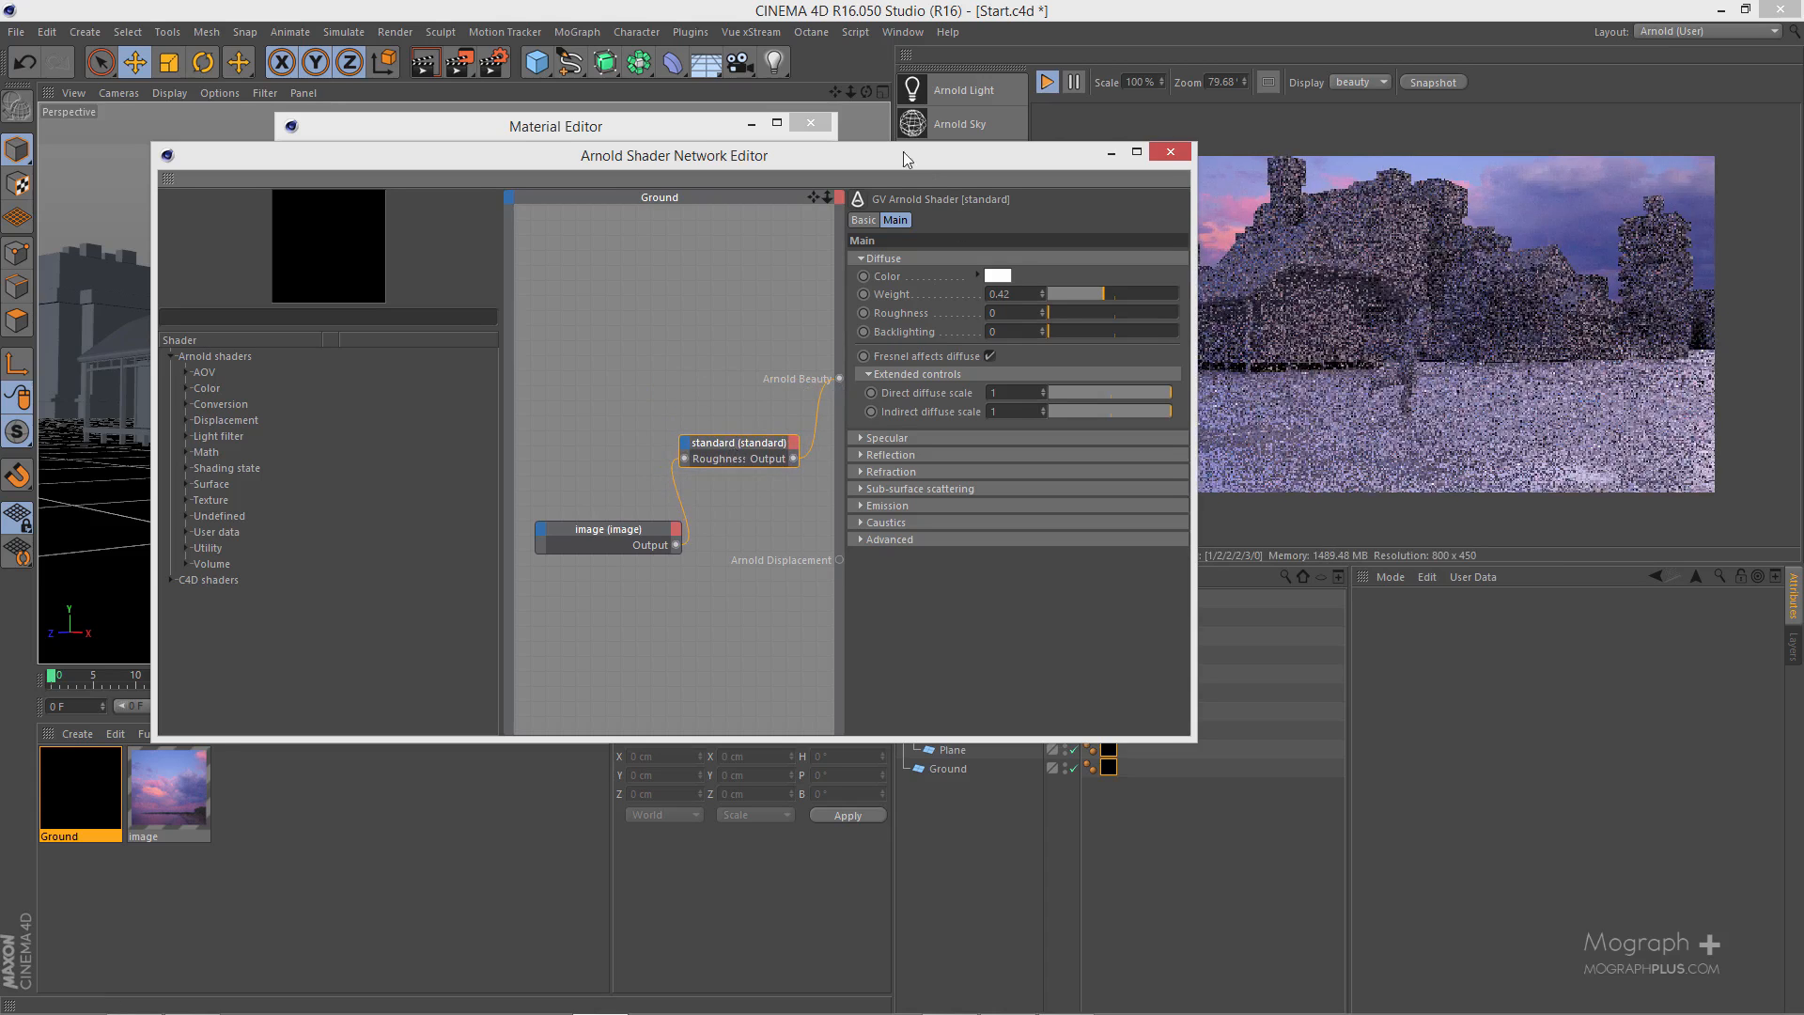
drag(1028, 156, 910, 138)
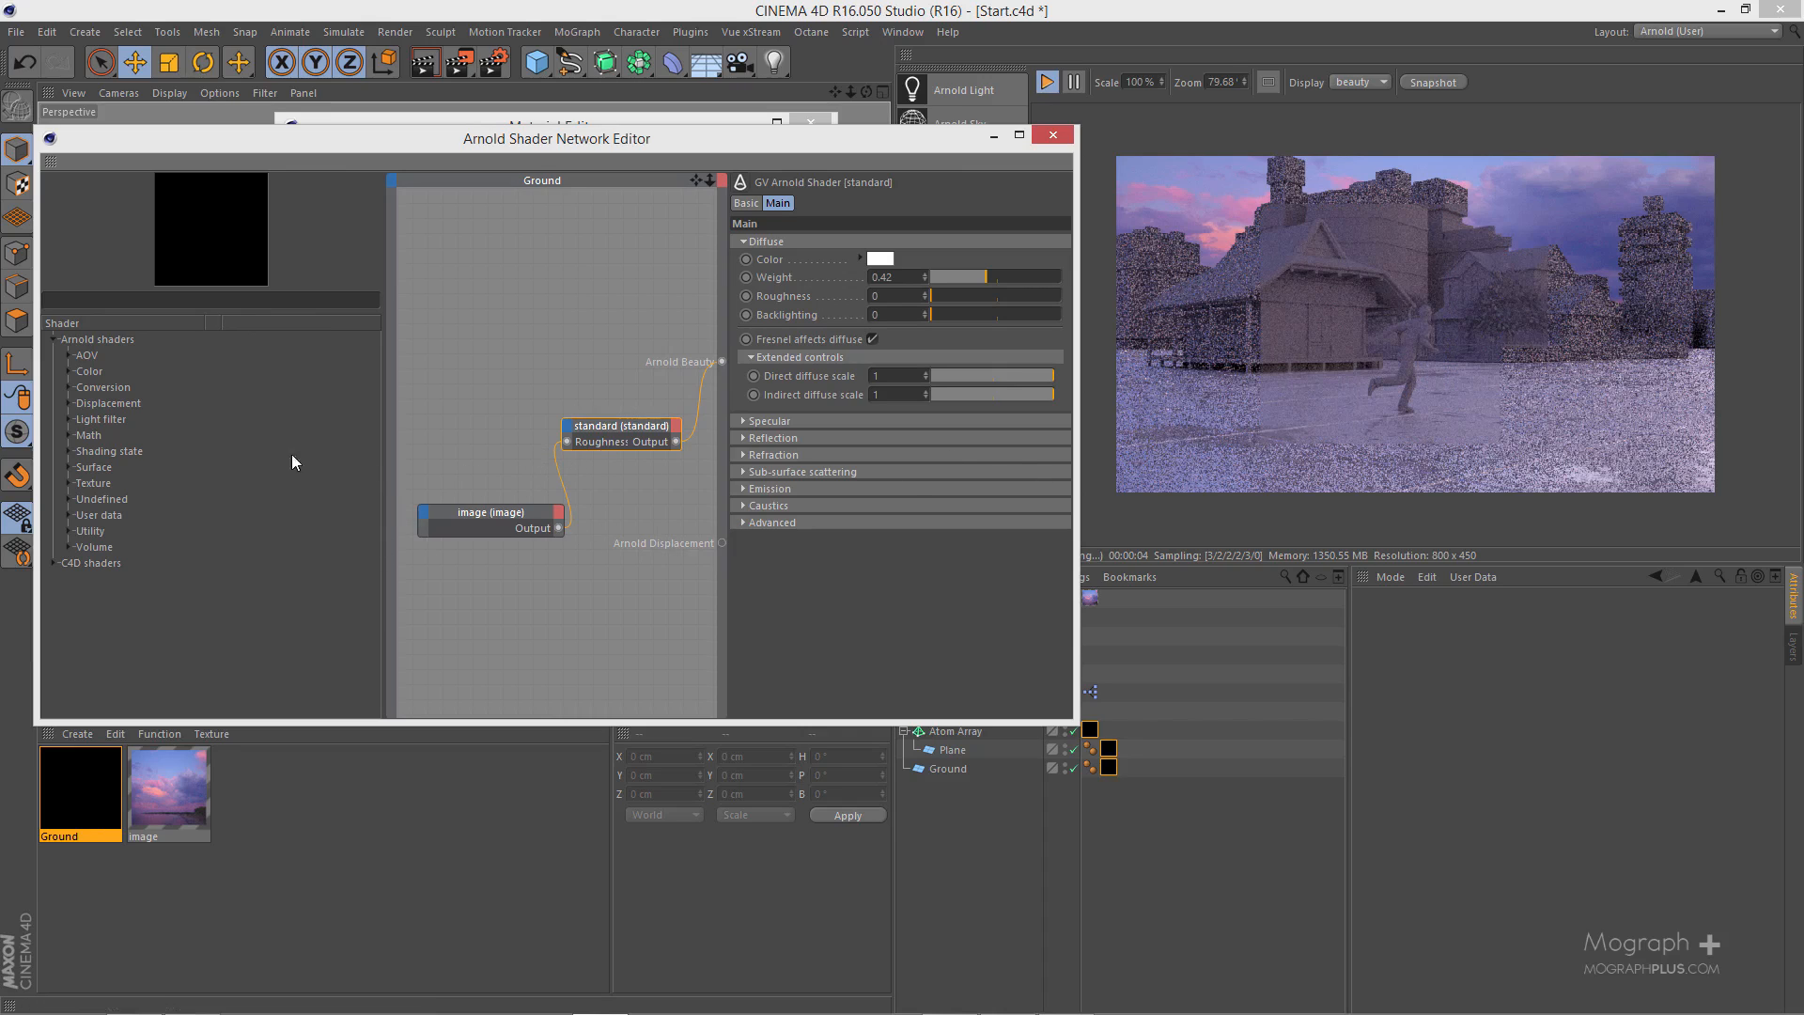
- Search the shaders for "ramp", add a ramp_float node above the standard node and select its curve's last point
click(246, 300)
text(ramp)
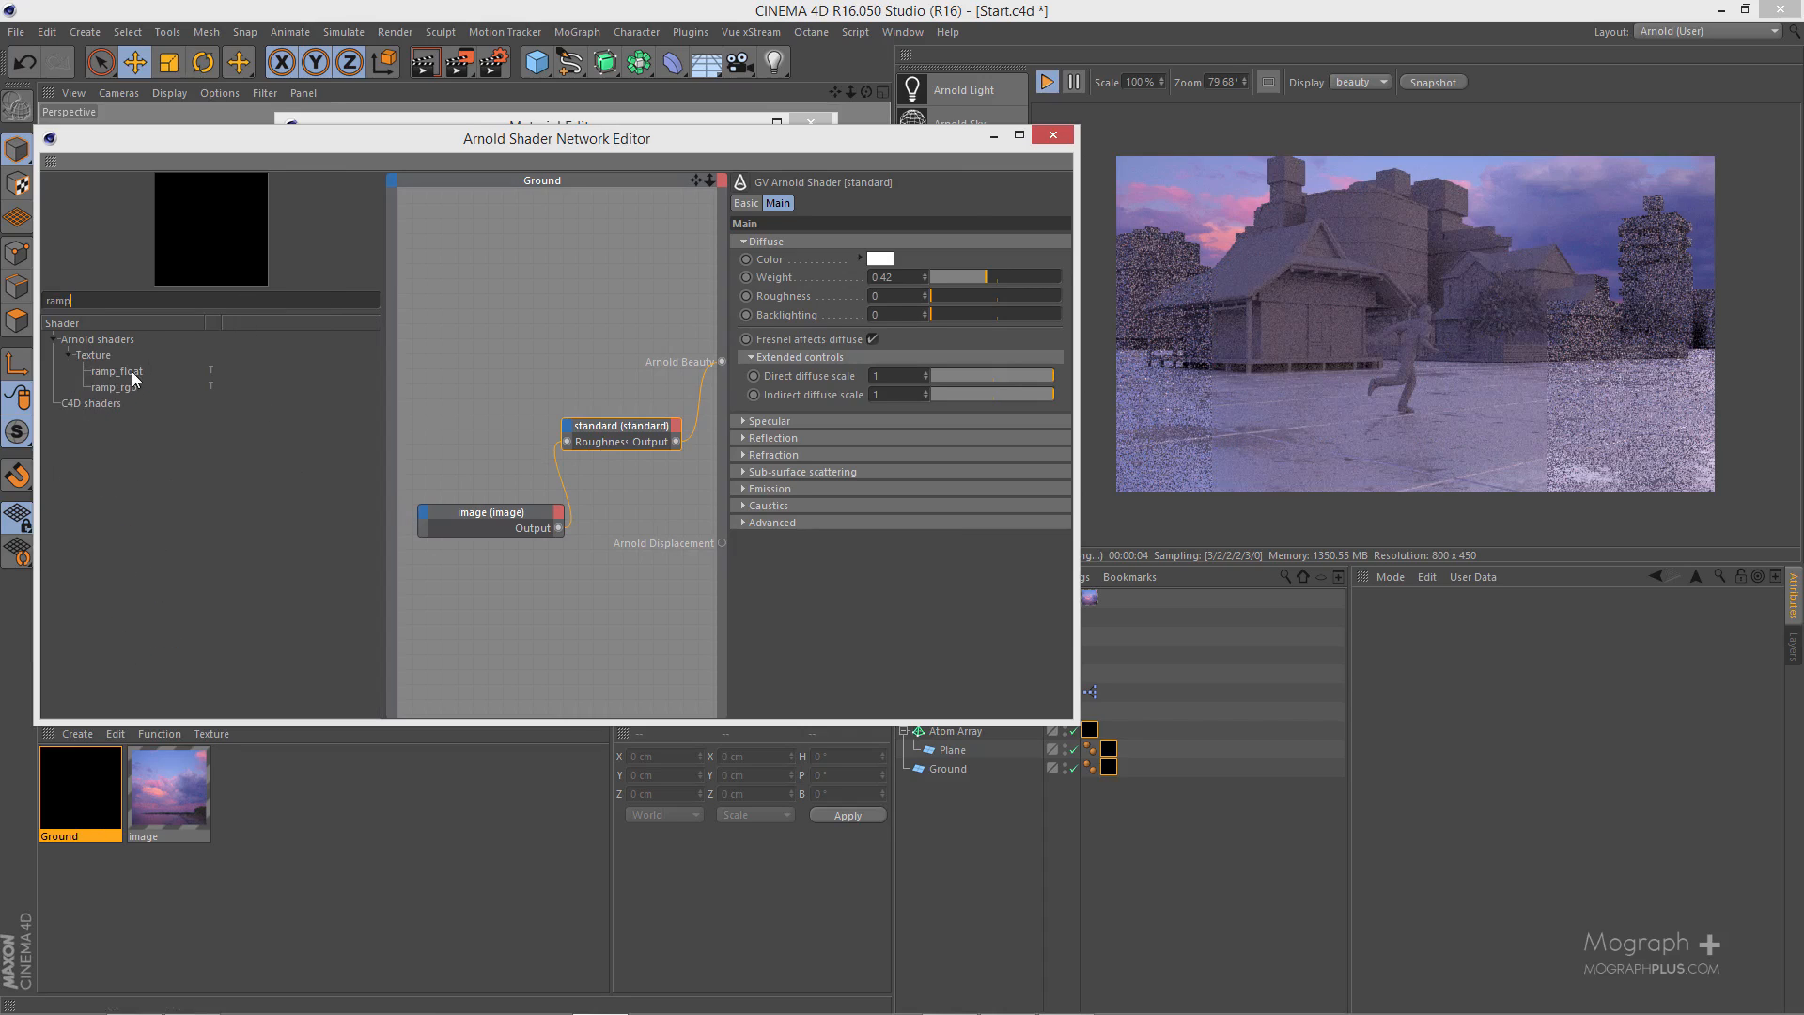
drag(575, 615, 582, 340)
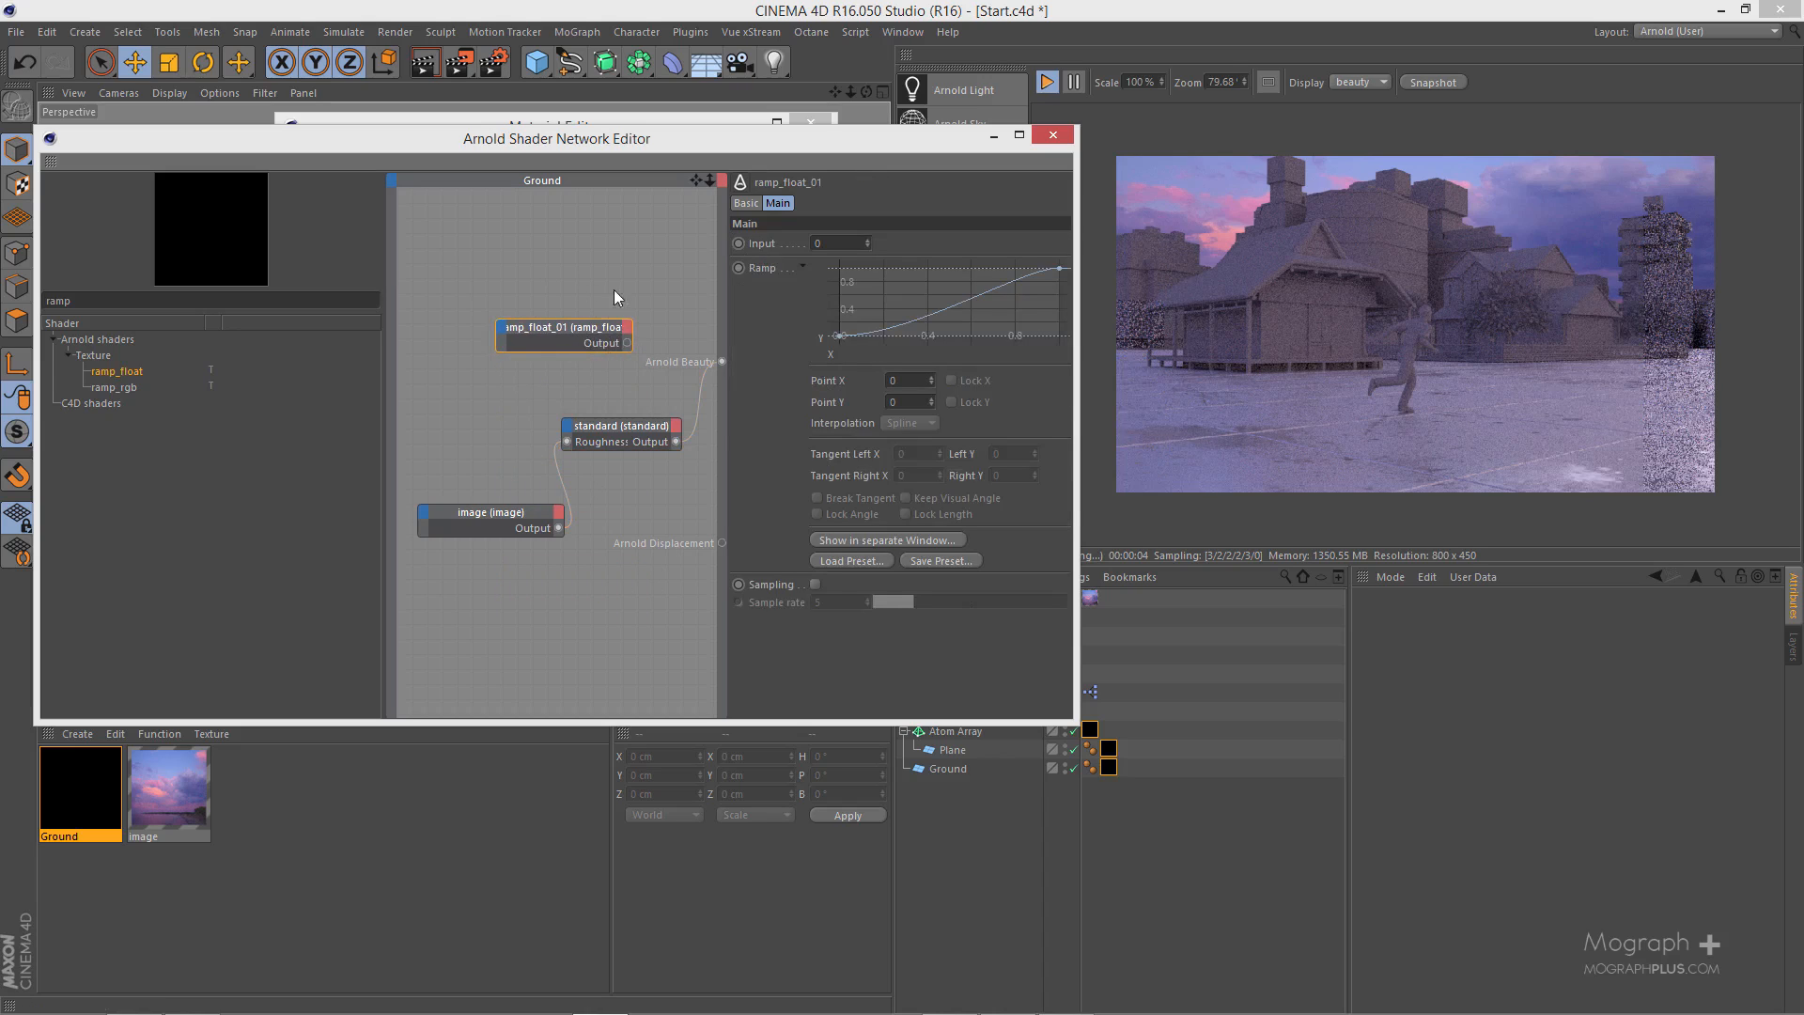
click(1058, 271)
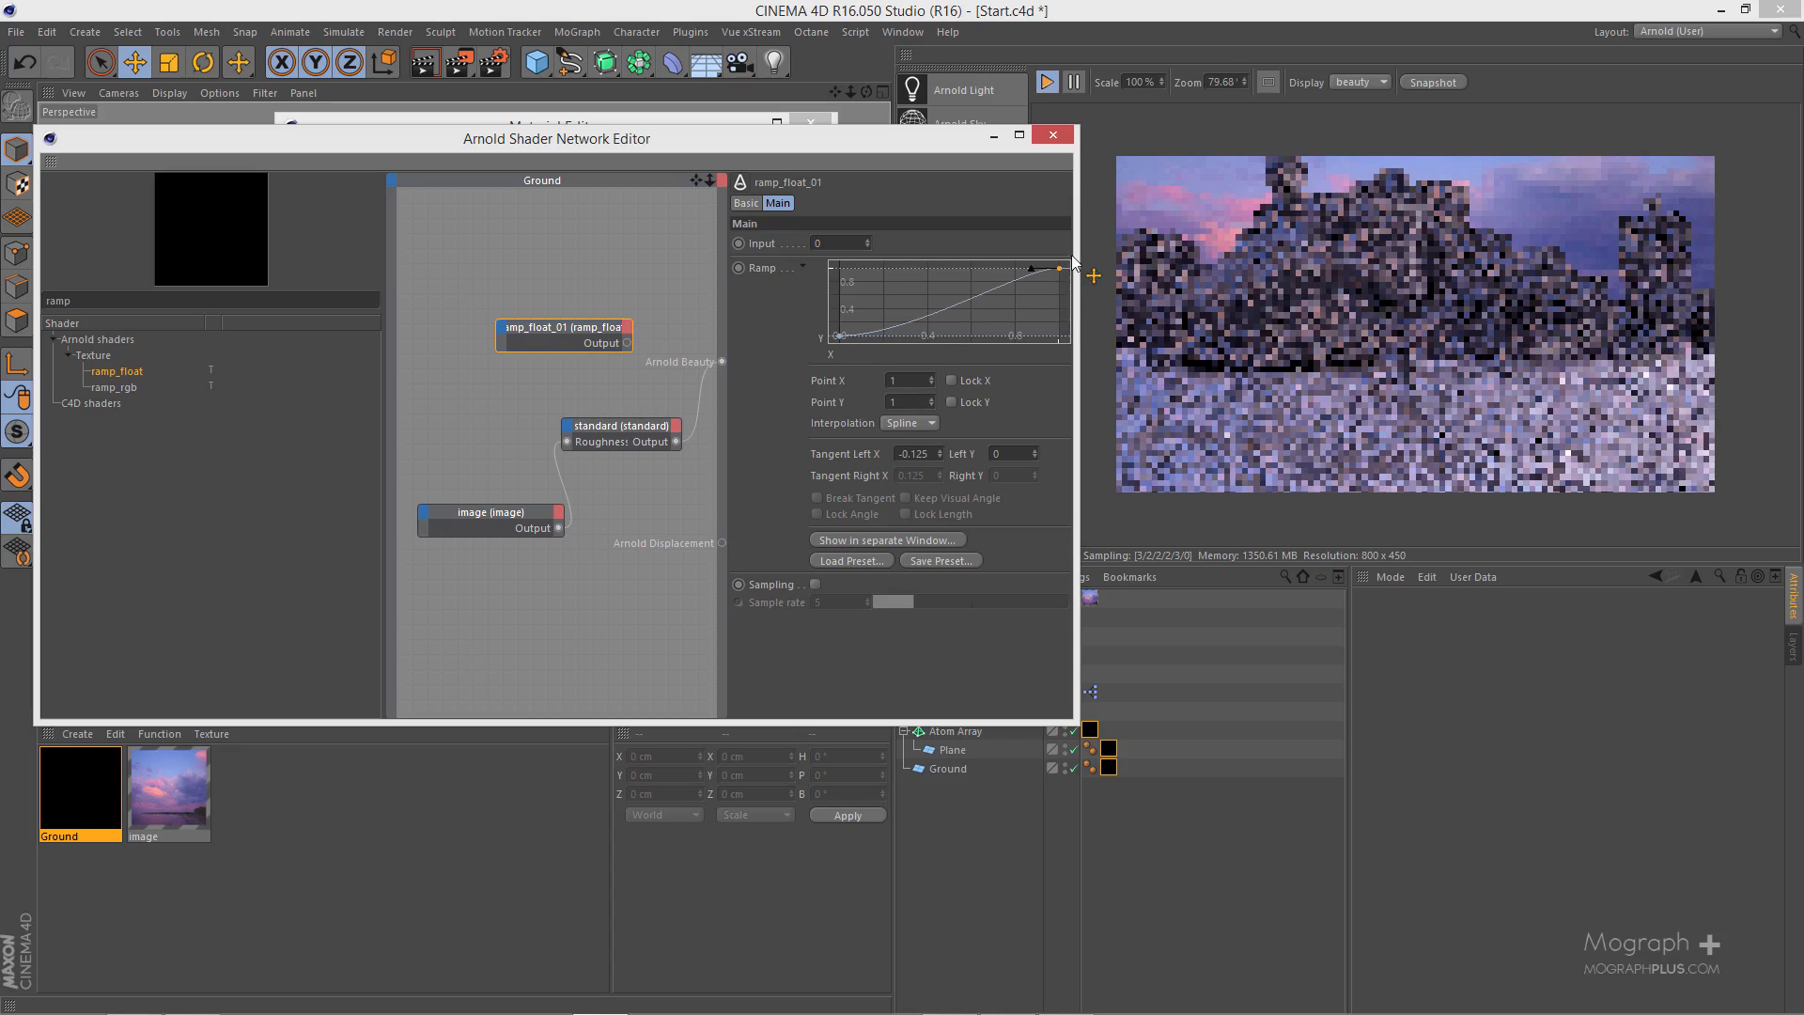
- Move the ramp_float node below the standard node, widen the node area and shift the image node away from both
drag(572, 328, 596, 576)
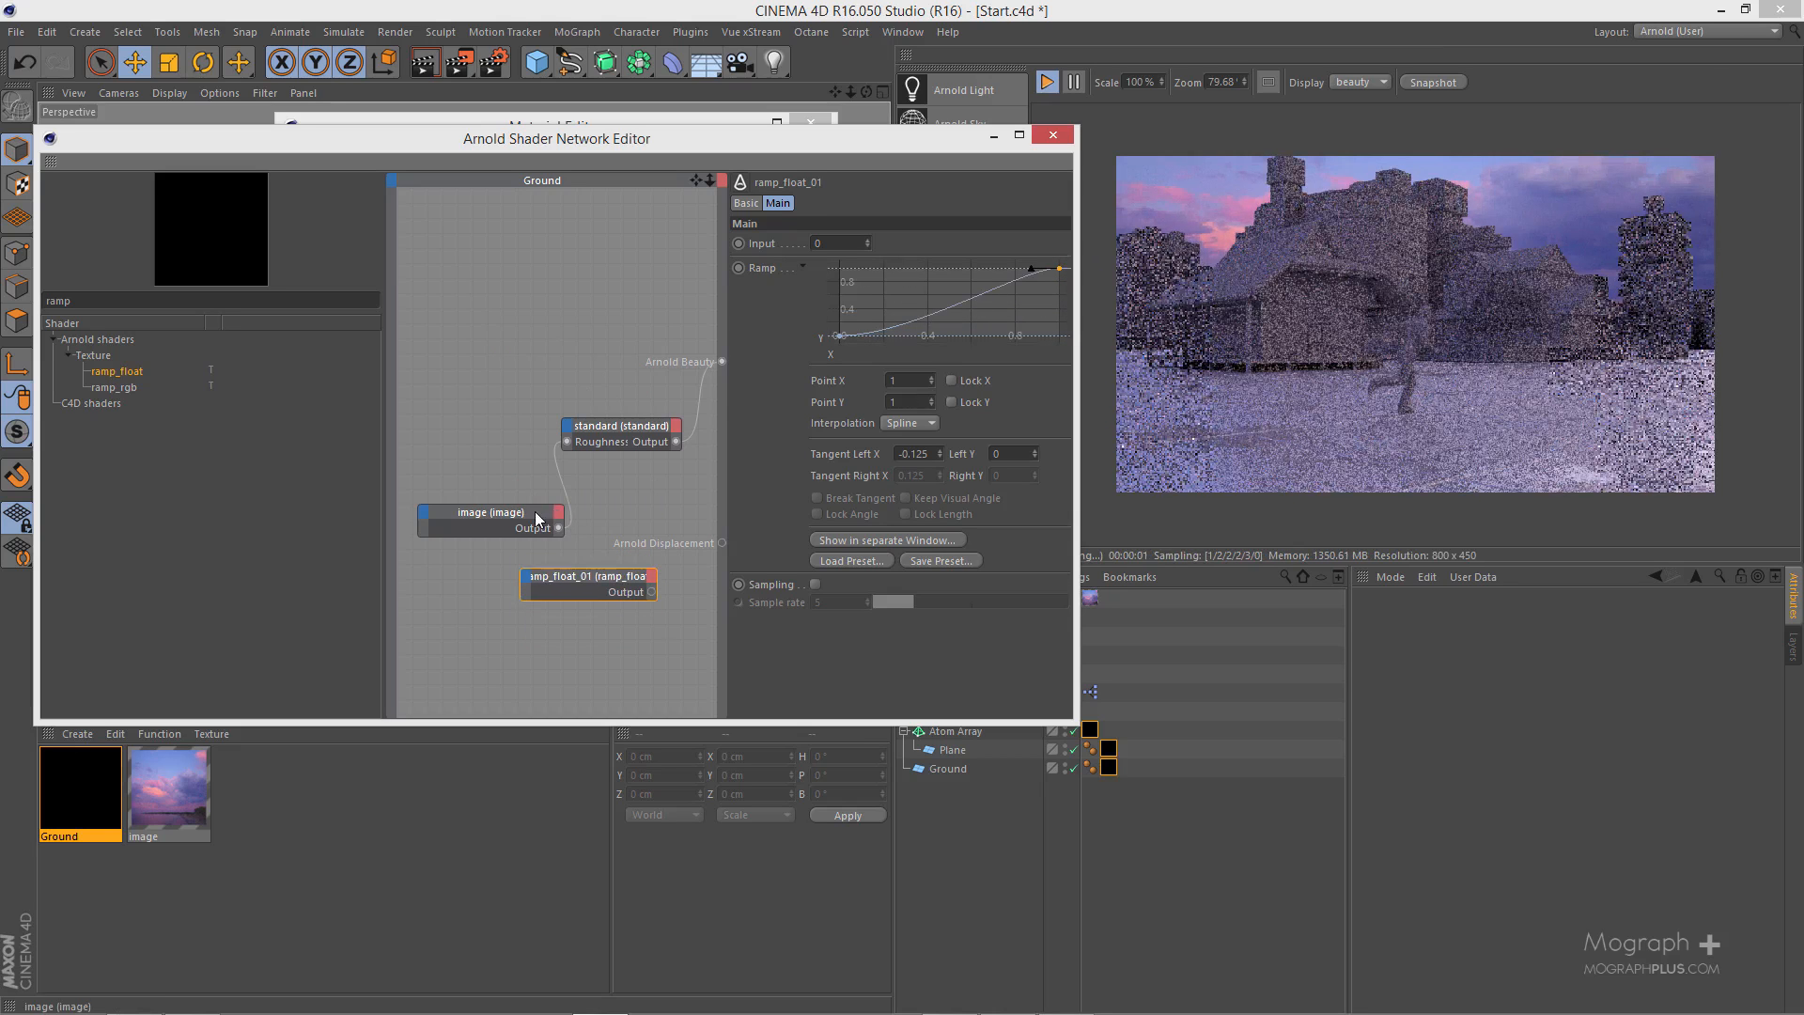
drag(532, 512, 462, 485)
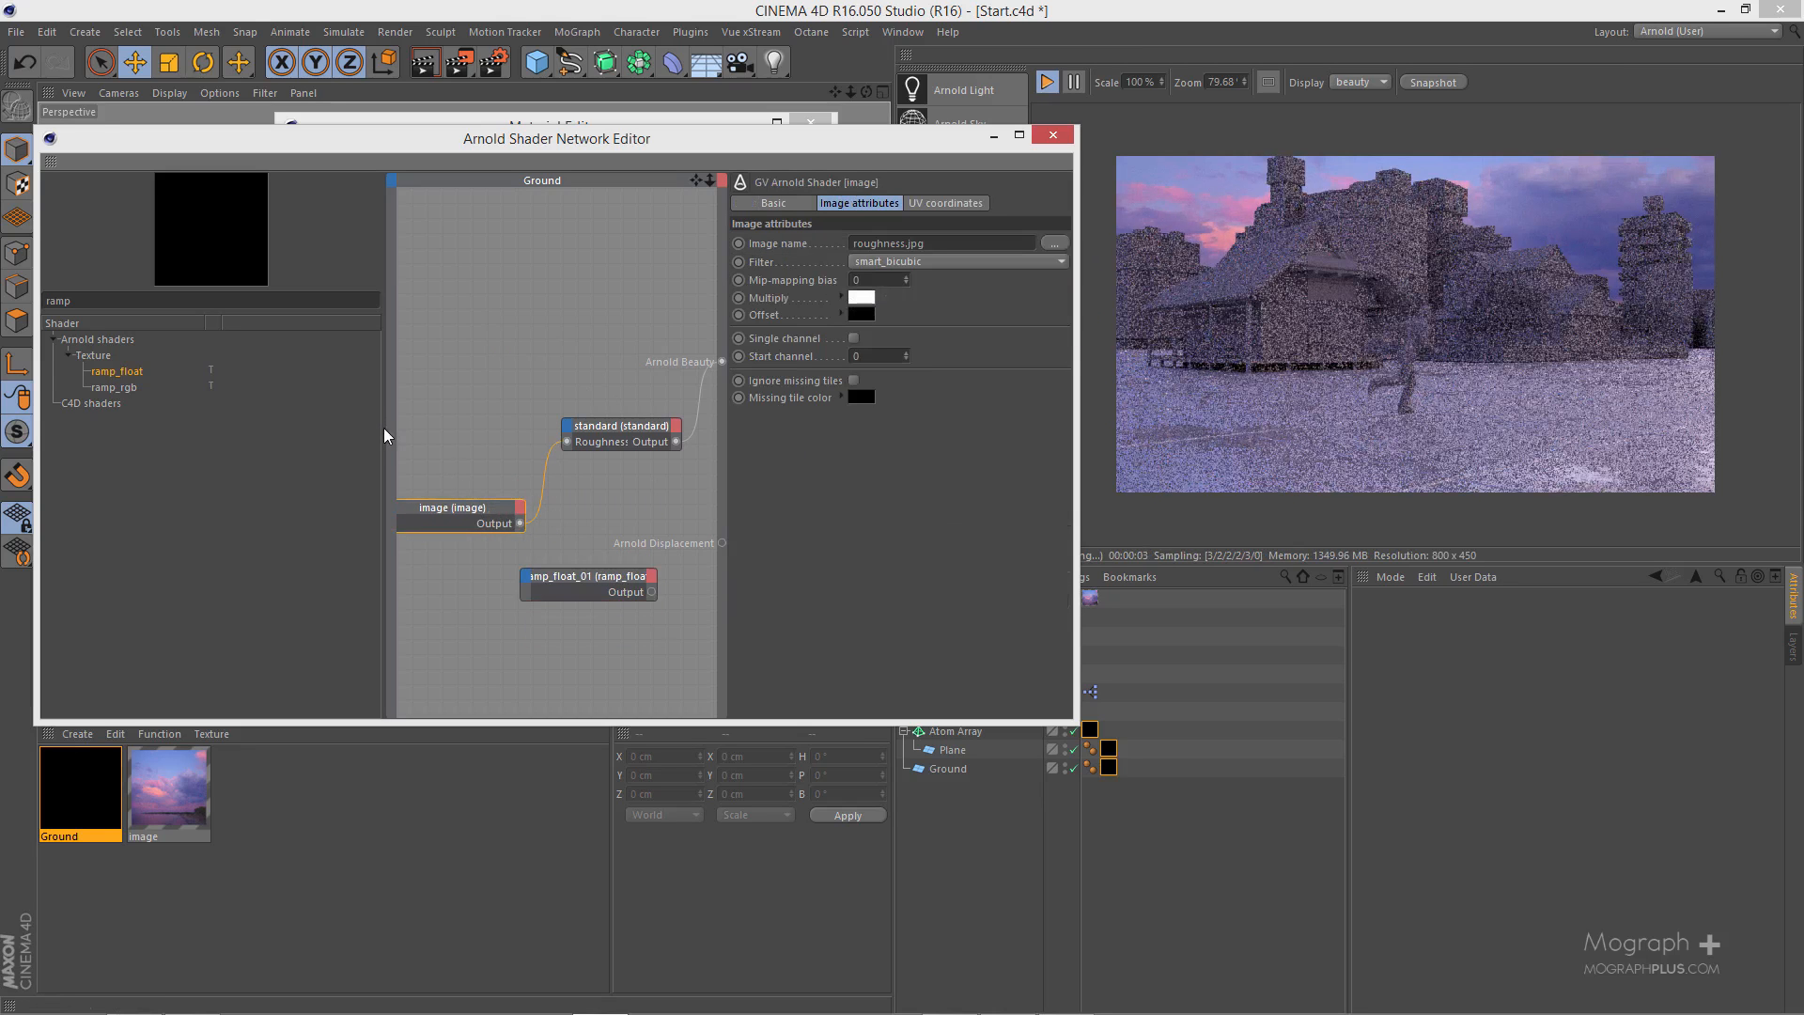
drag(382, 427, 160, 430)
drag(341, 517, 277, 502)
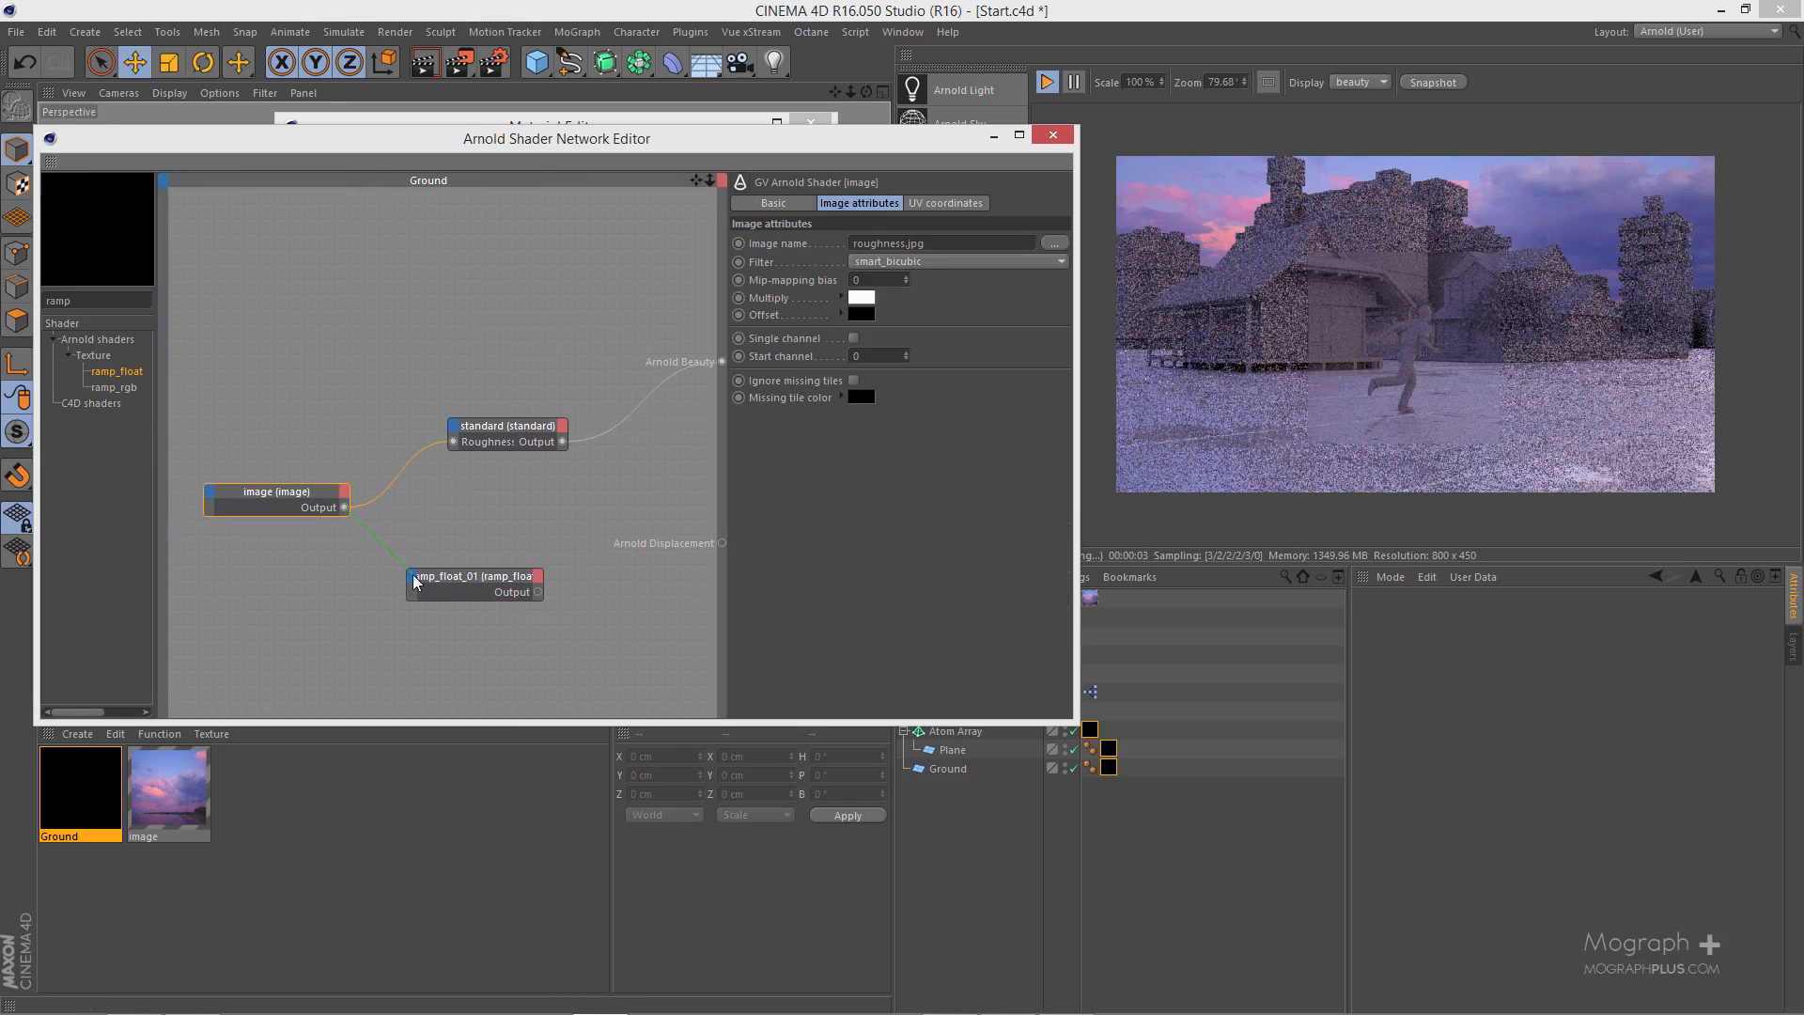
- Route the image node through the ramp_float's Input into the standard node's Roughness, and align the image node beside the ramp
drag(413, 580, 486, 583)
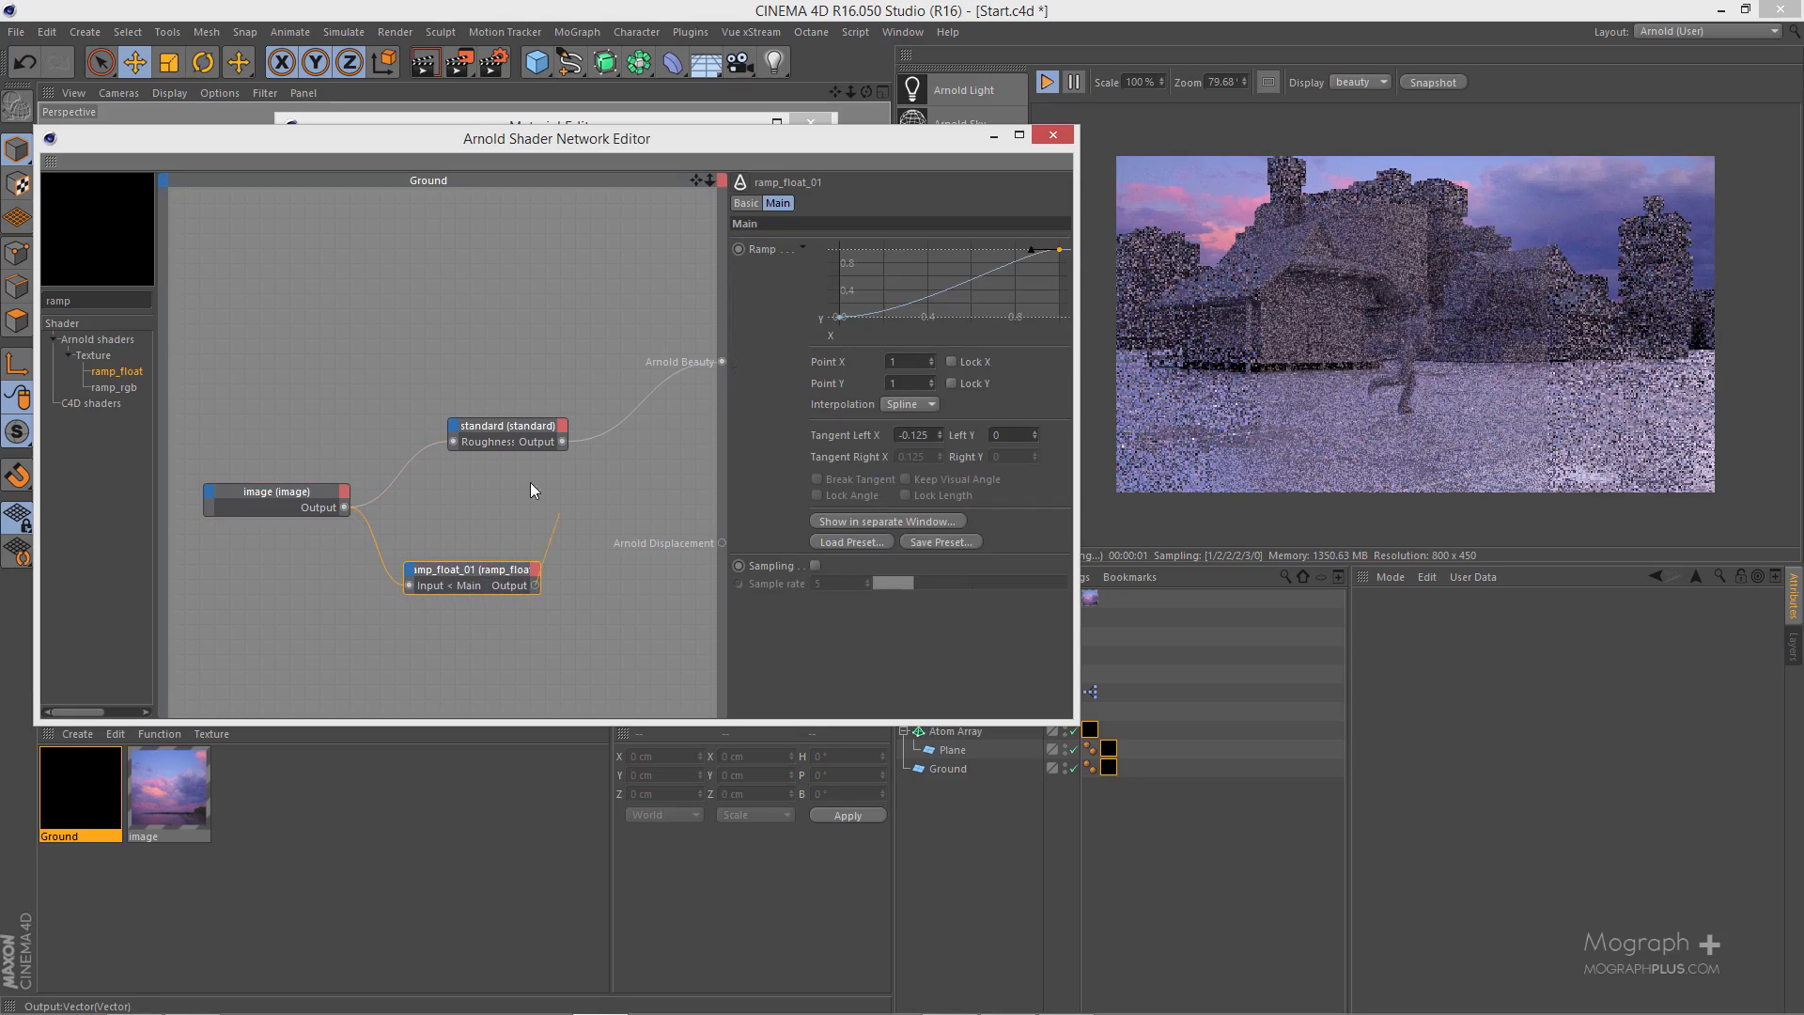
drag(452, 449, 454, 441)
drag(453, 438, 453, 441)
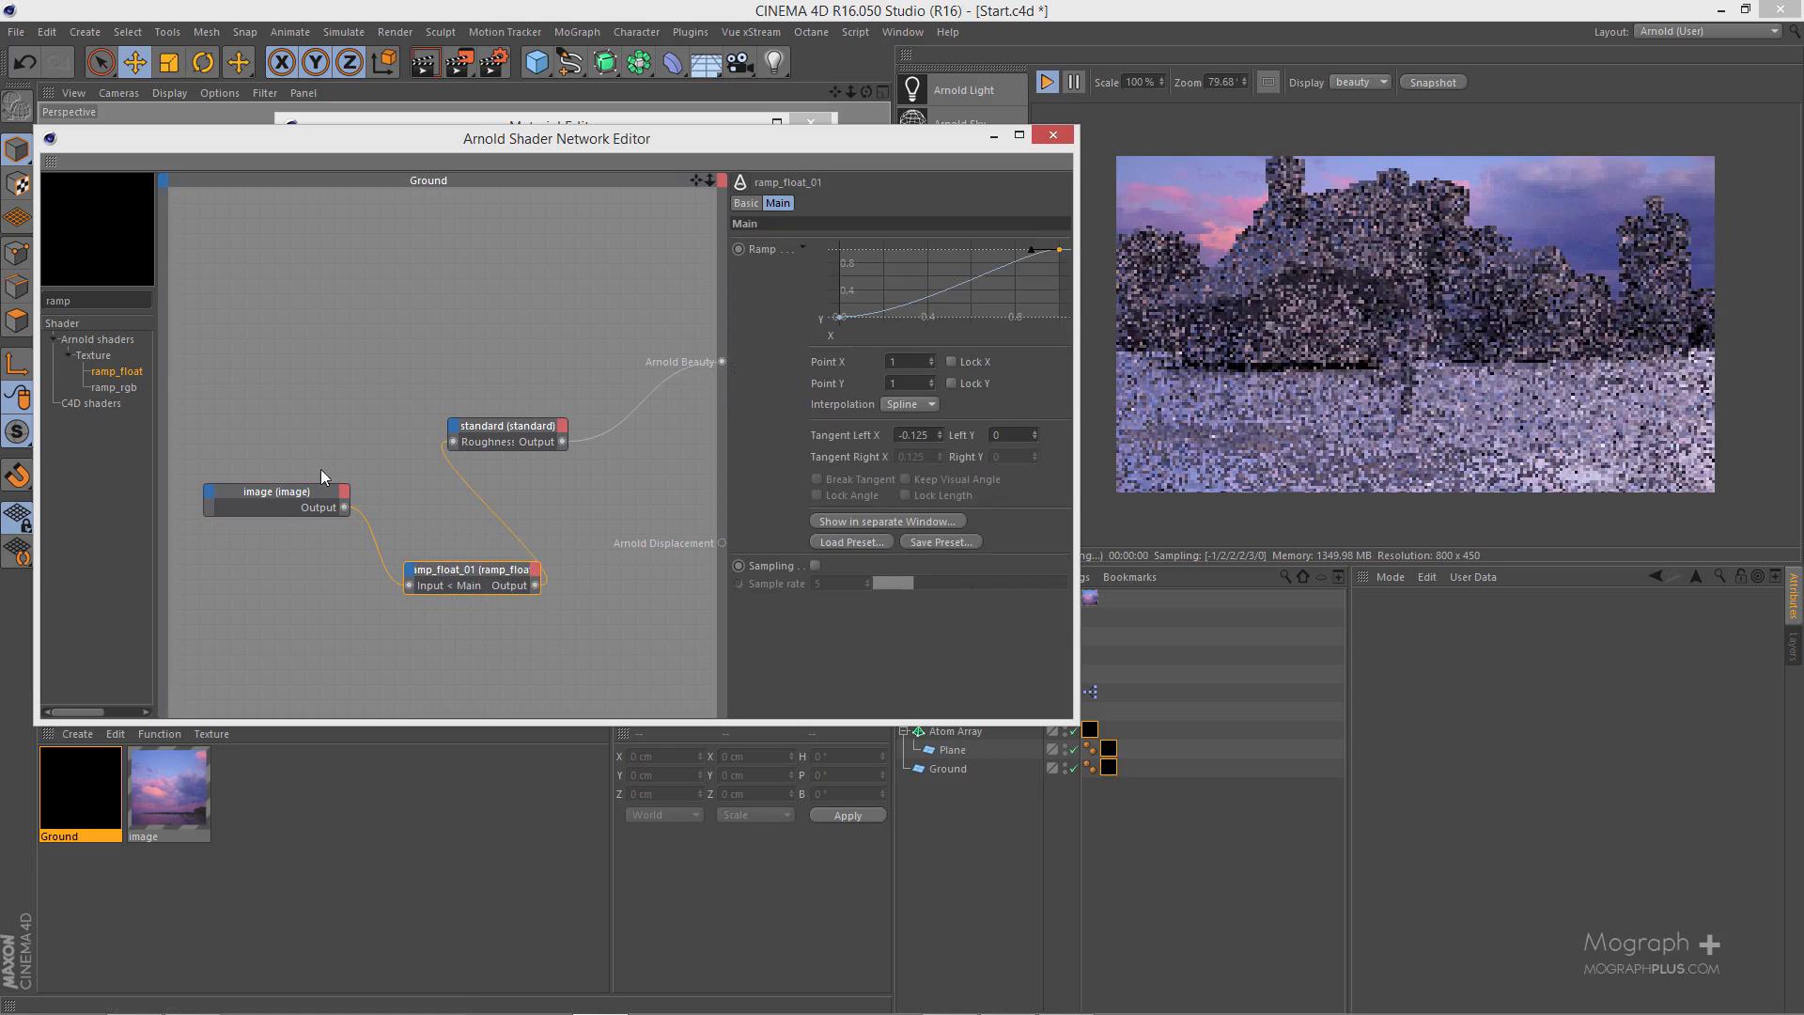
drag(277, 506, 275, 607)
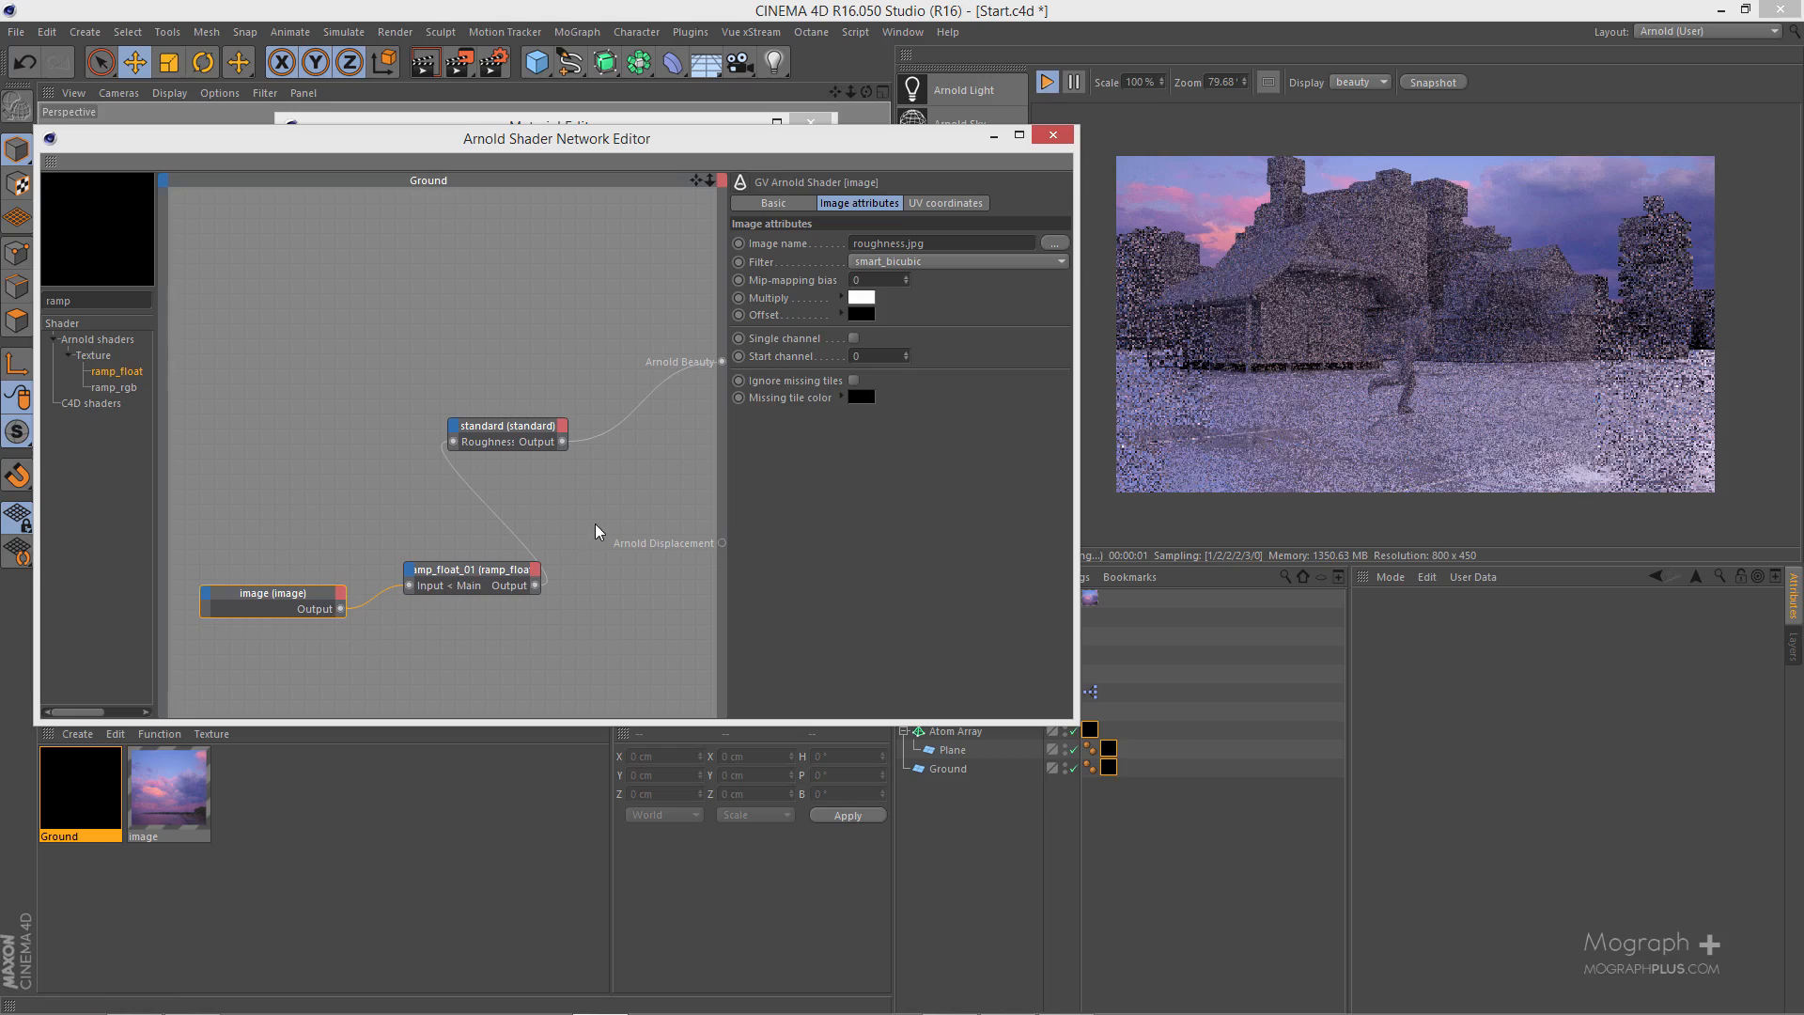
- Invert the ramp_float curve by setting its first point's Y to 1 and its last point's Y to 0
drag(457, 655, 459, 654)
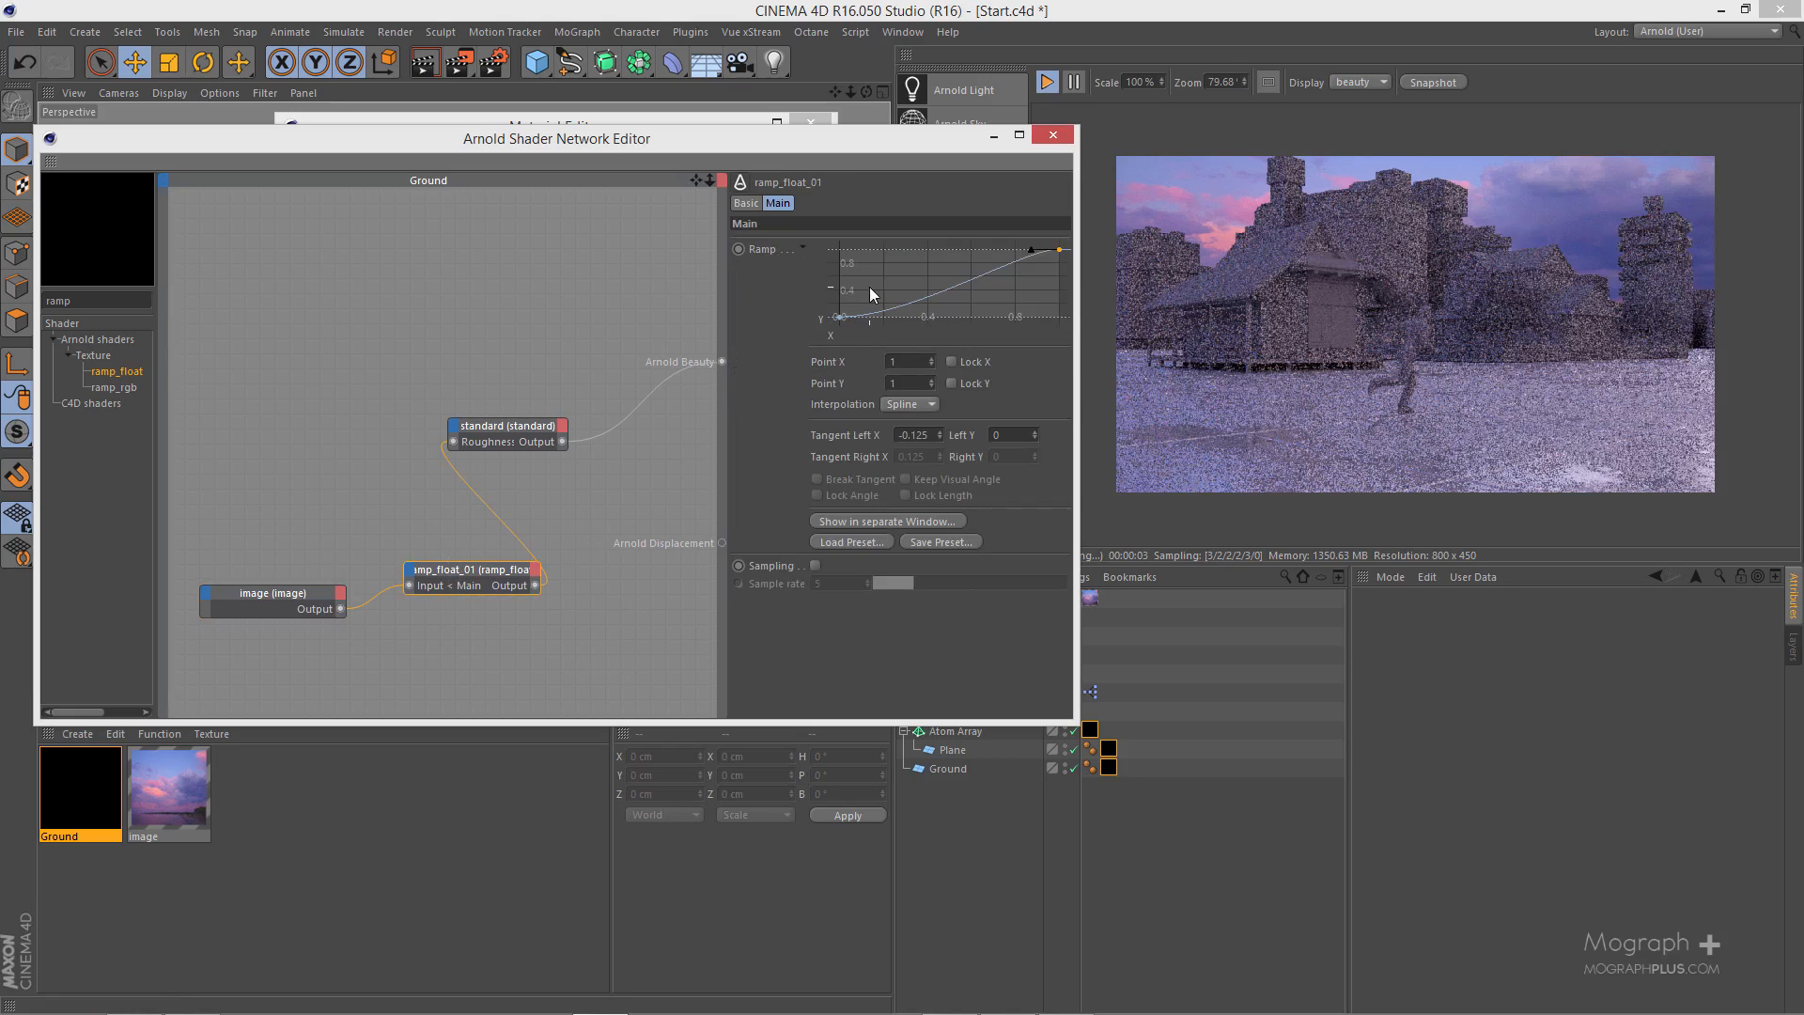
drag(869, 287, 799, 350)
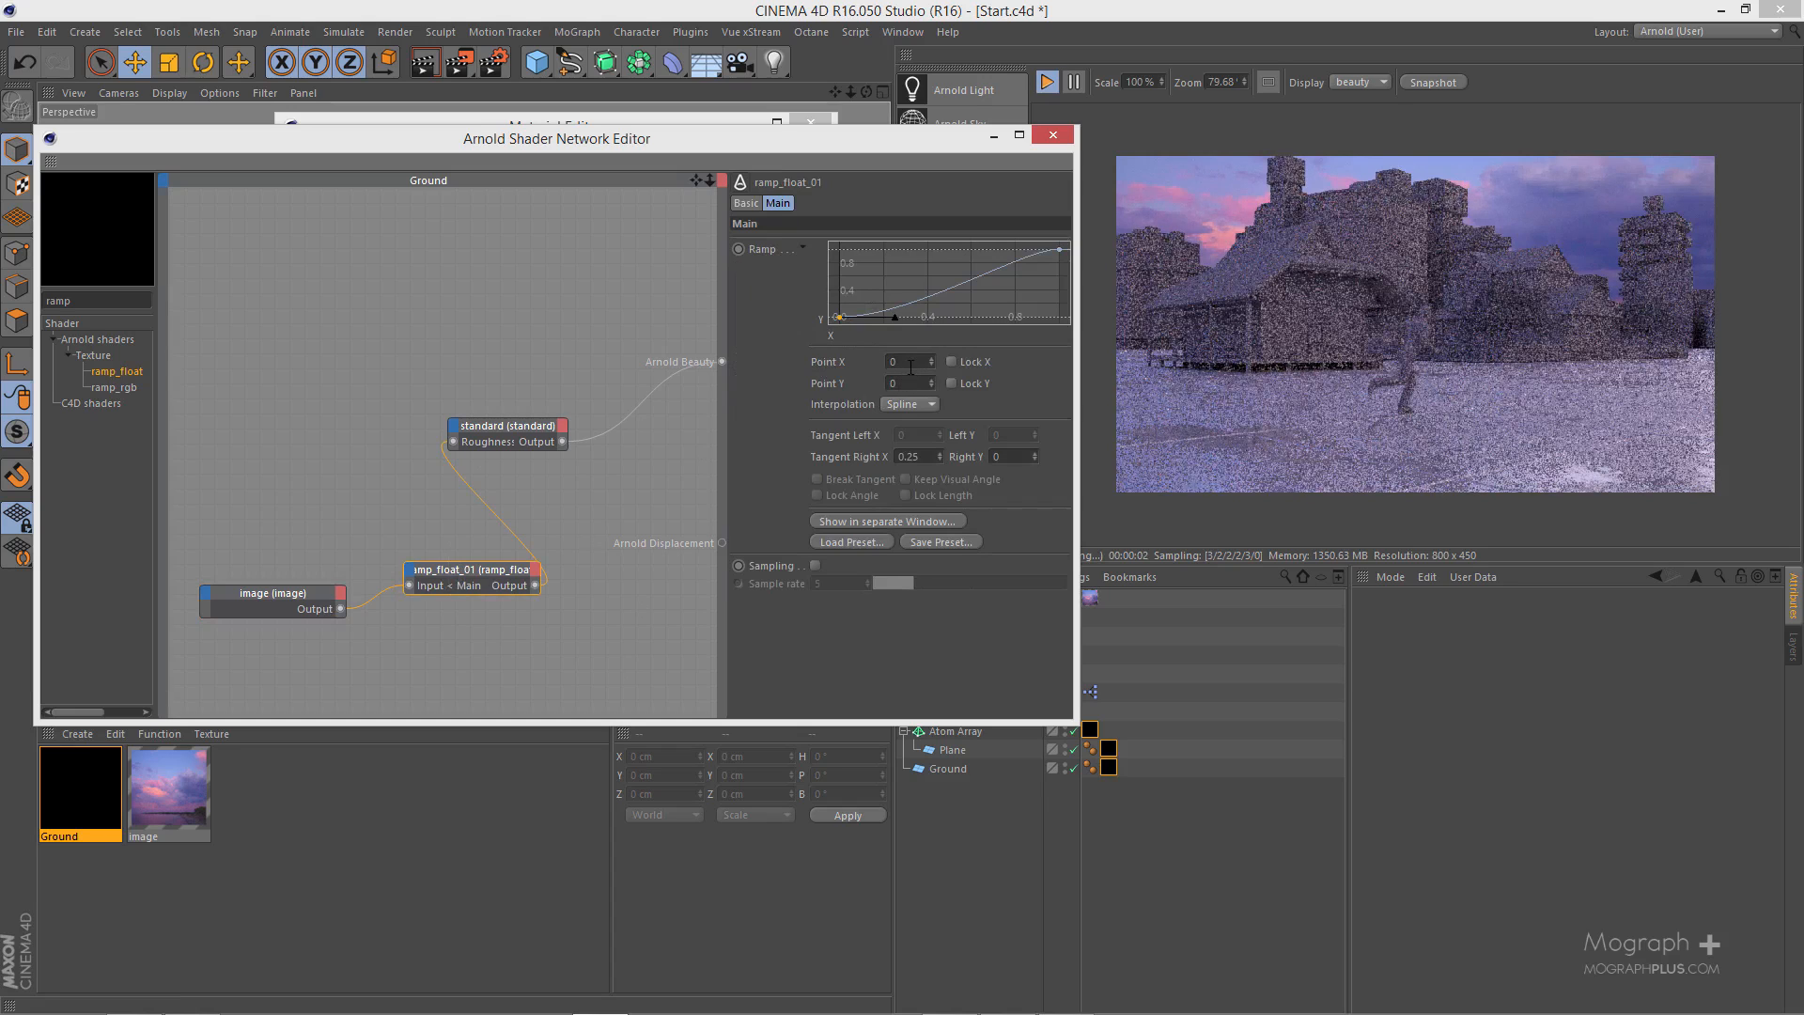
double_click(893, 383)
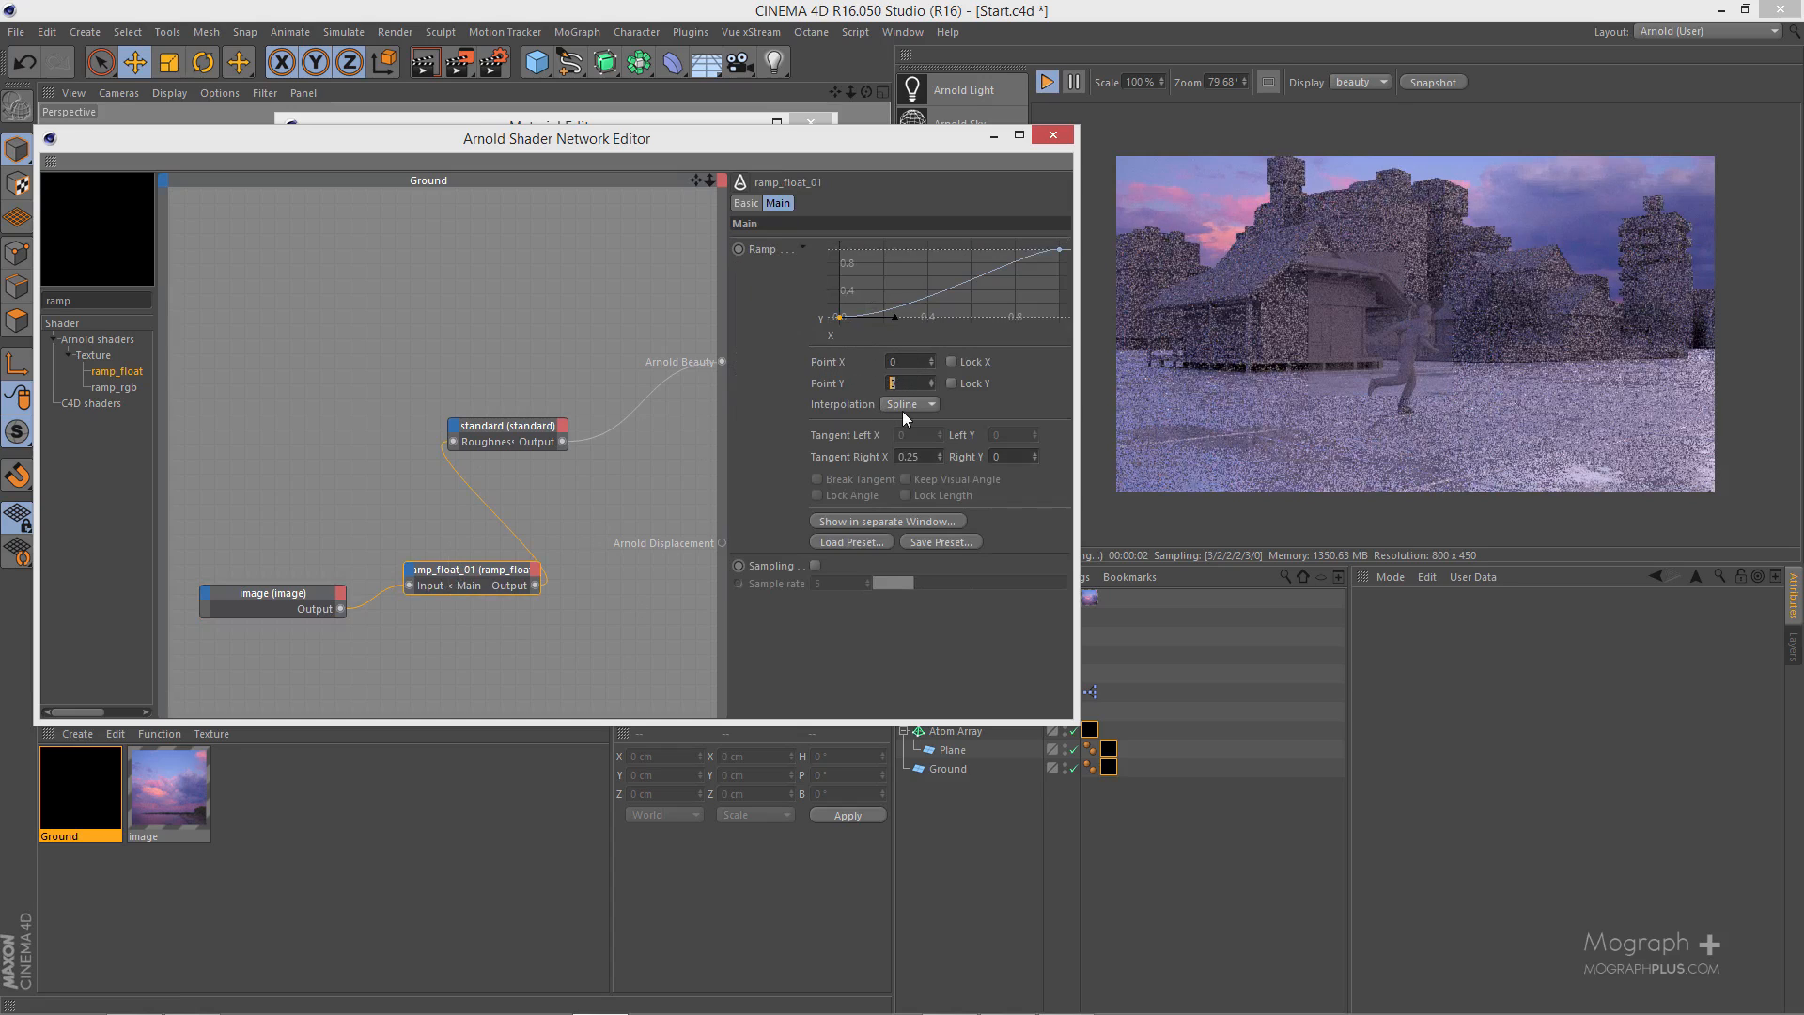
text(1)
key(Return)
click(1060, 249)
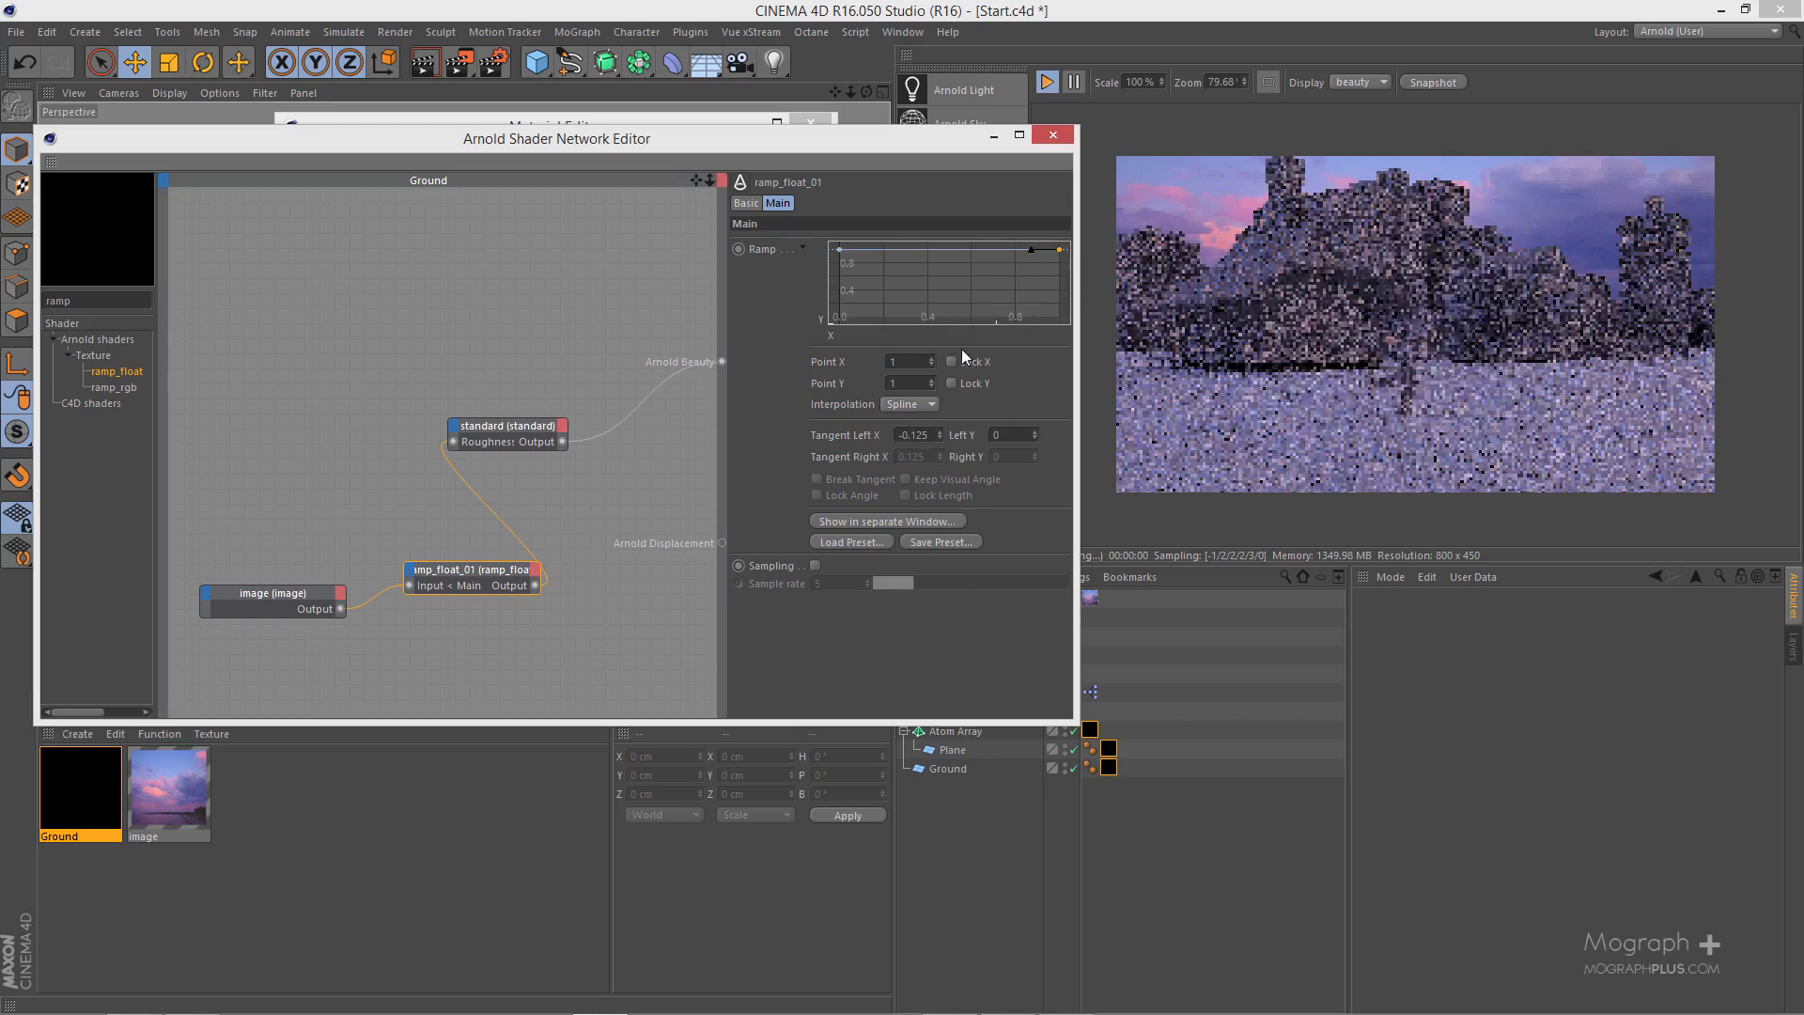
double_click(895, 383)
text(0)
key(Return)
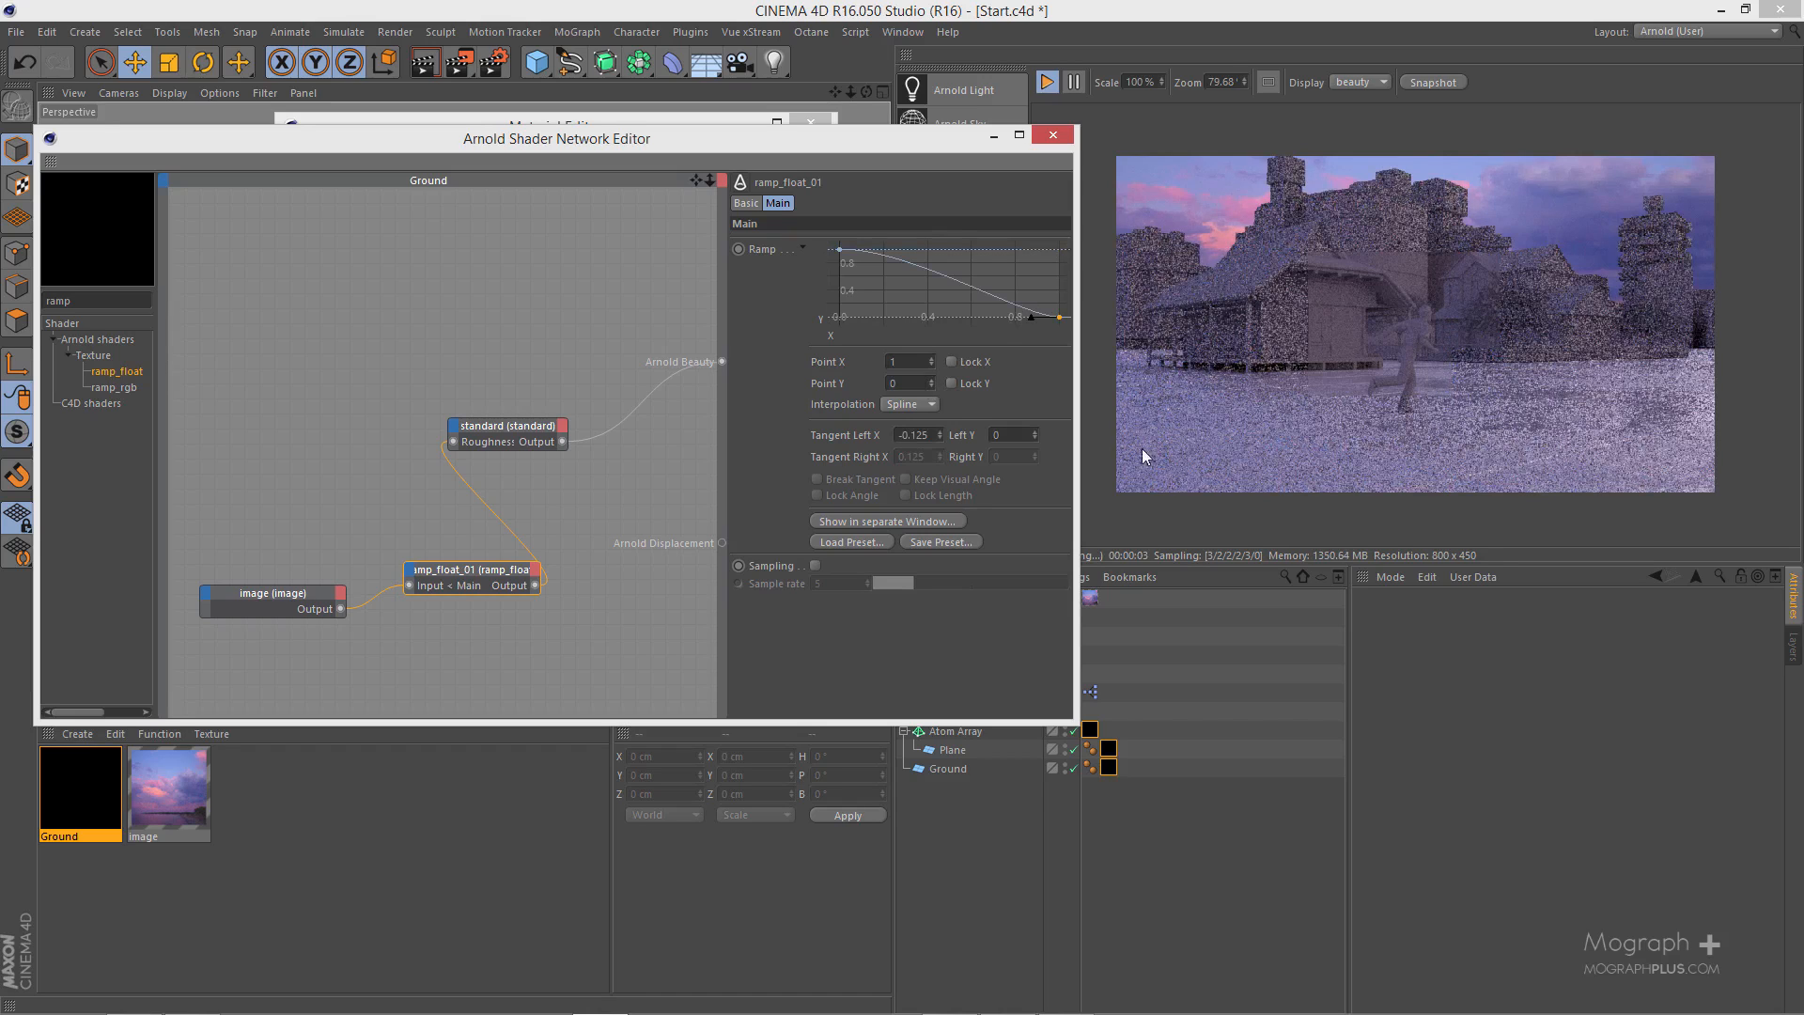
- Try lower heights for the ramp curve's first point, about 0.72 and 0.79, and return it to 1
click(840, 251)
drag(839, 265, 841, 277)
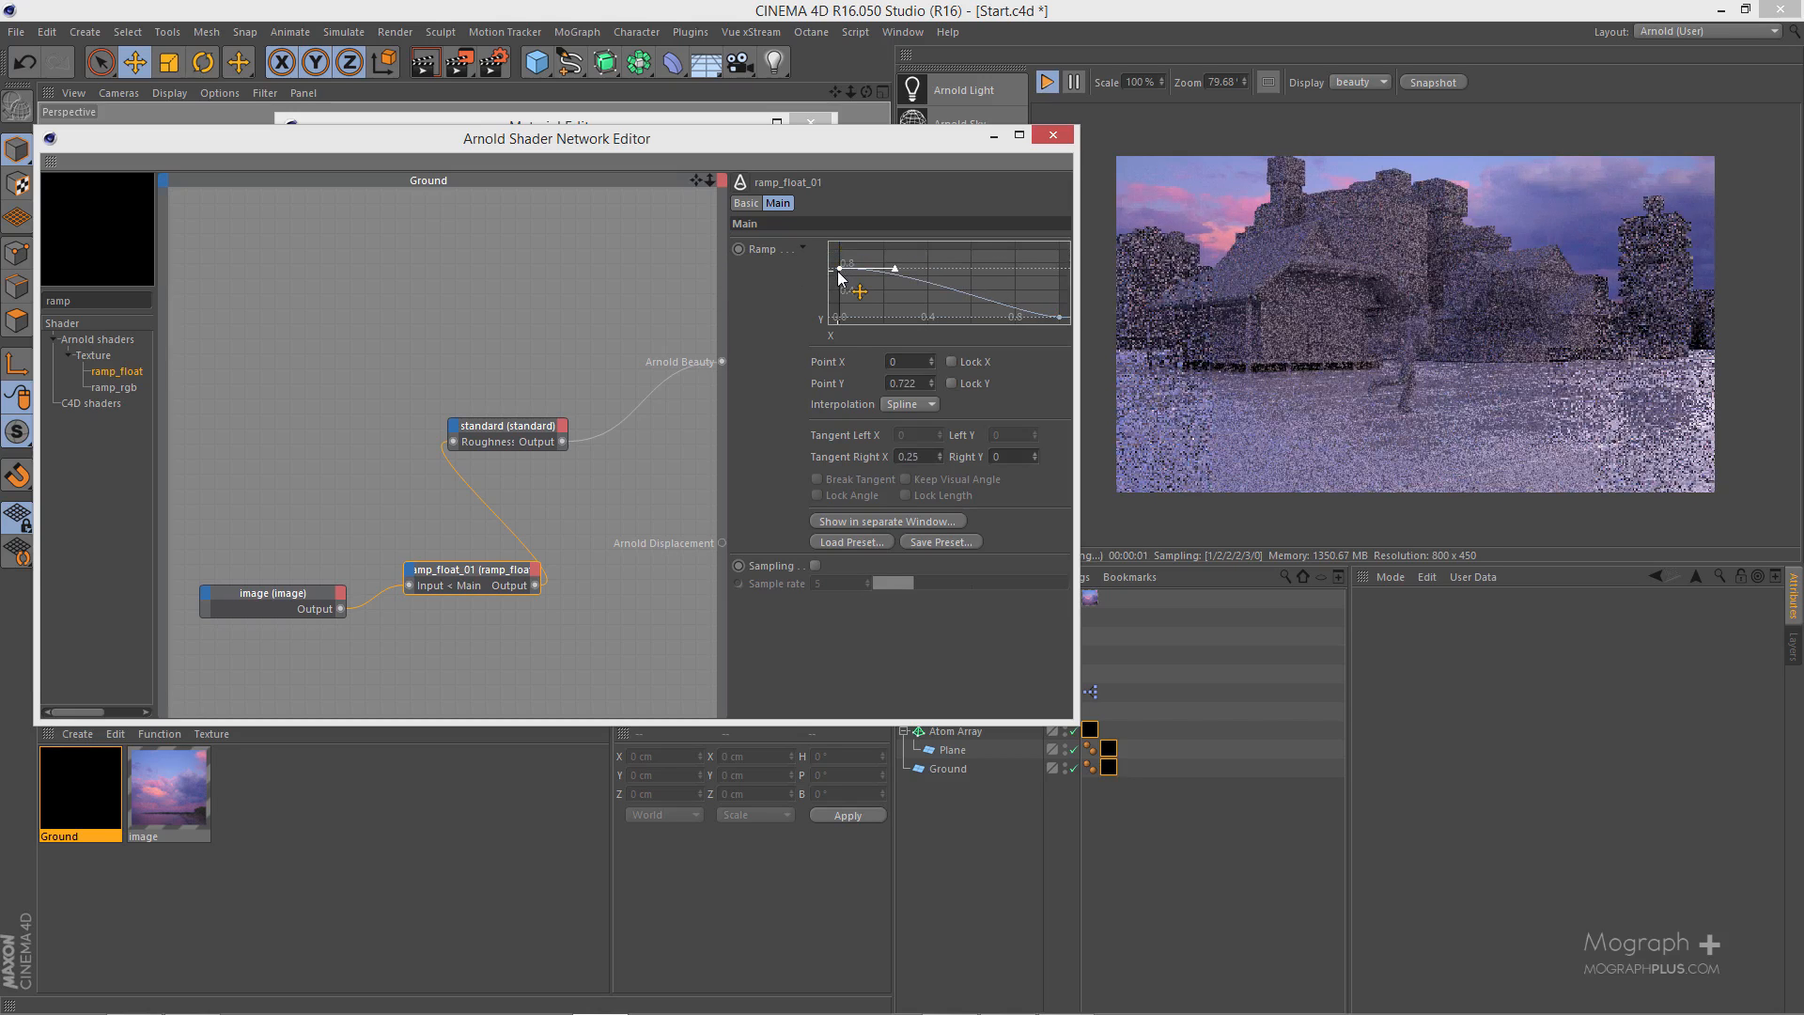
drag(839, 274, 841, 270)
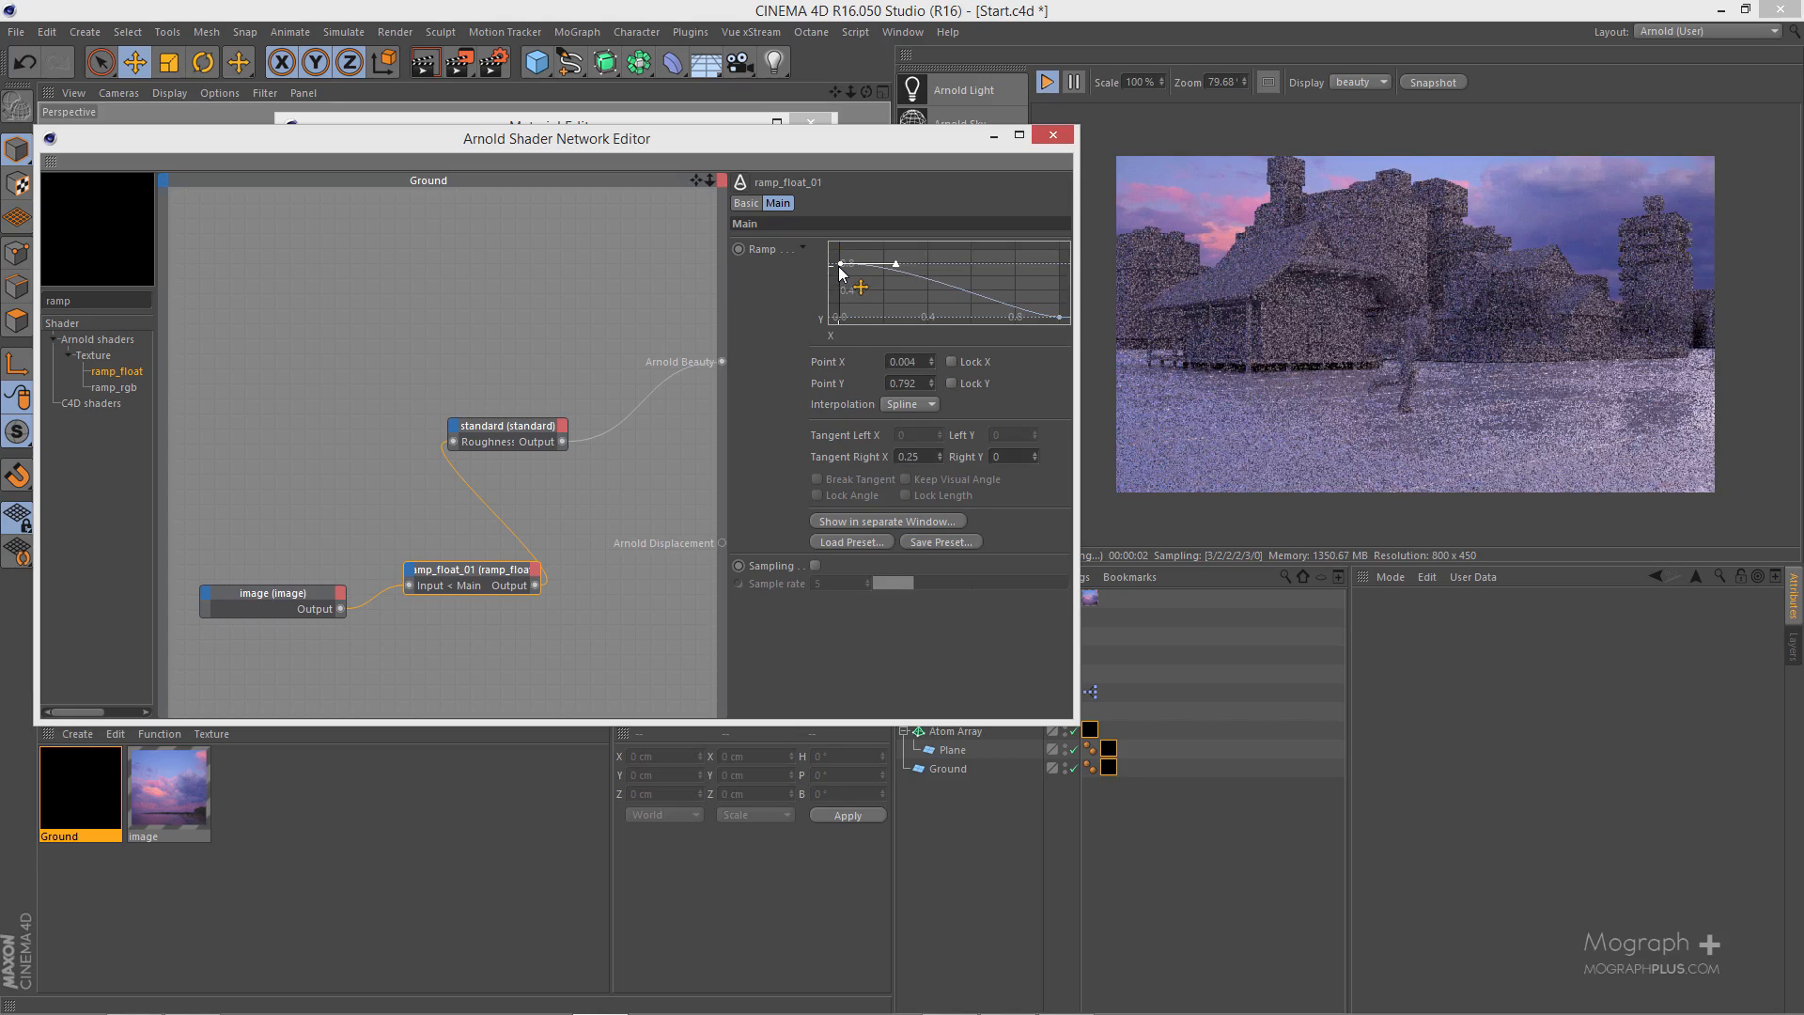
drag(839, 272, 840, 257)
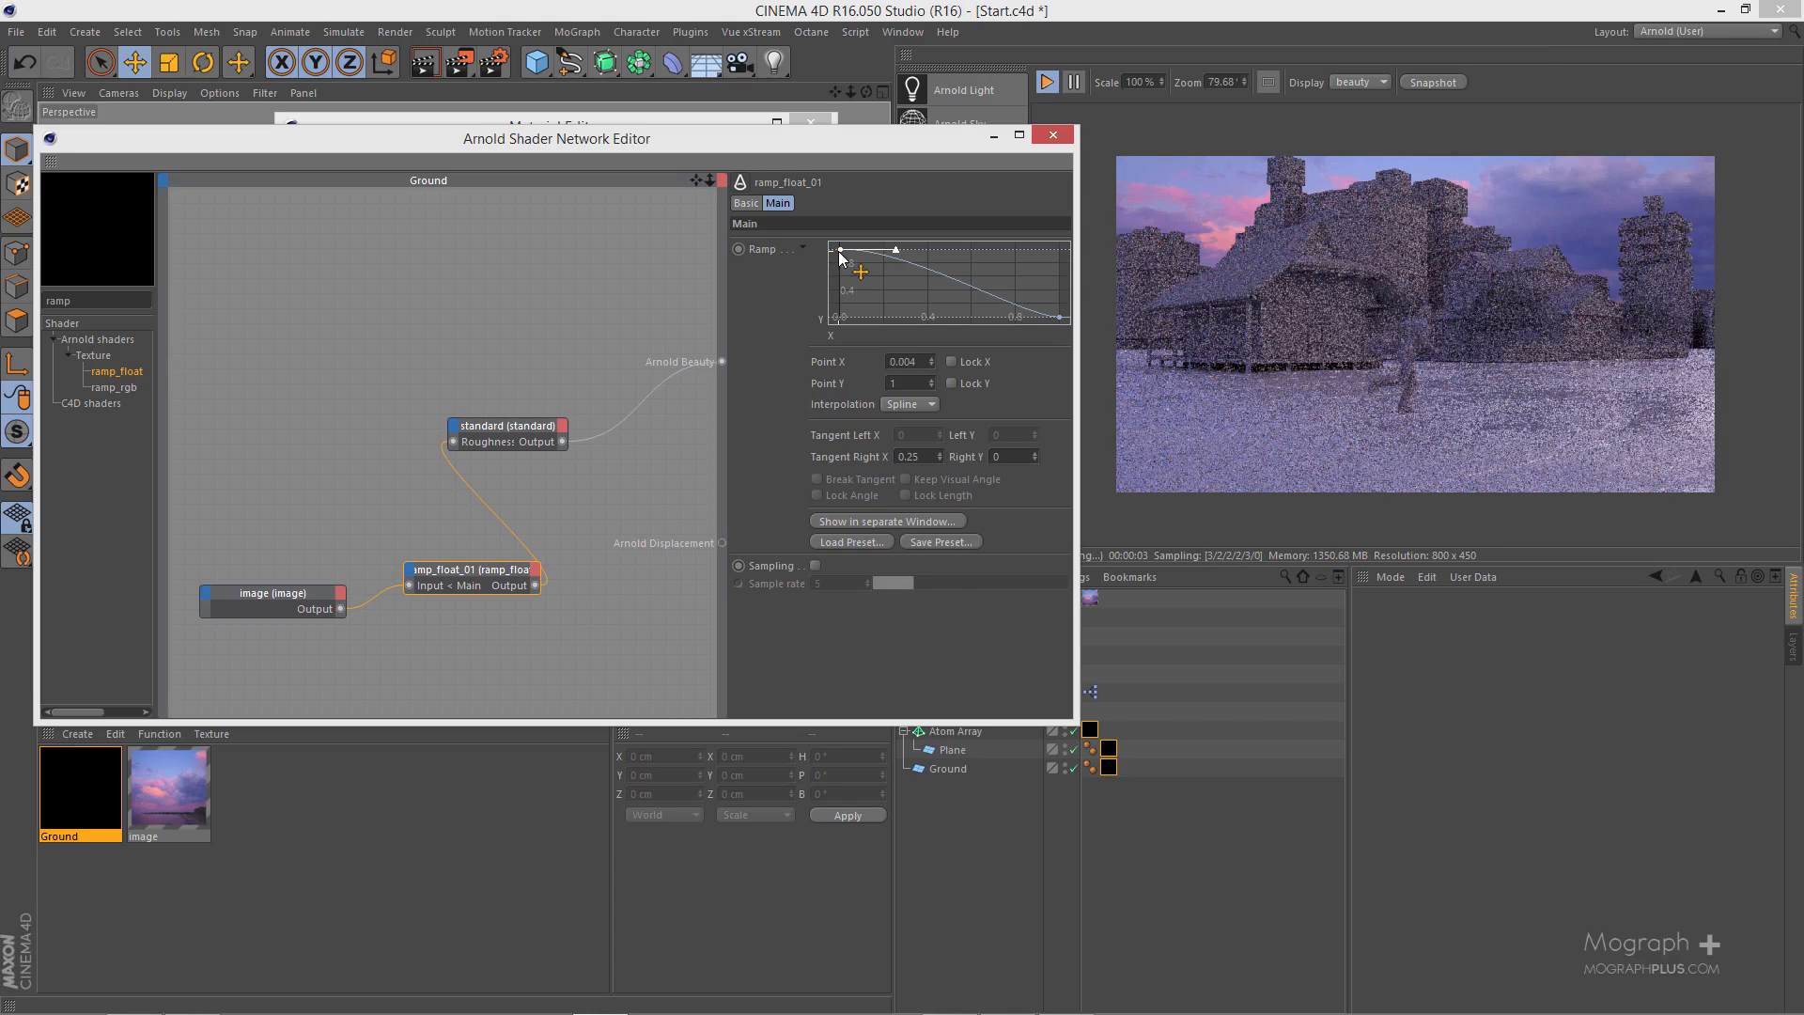
drag(840, 257, 840, 250)
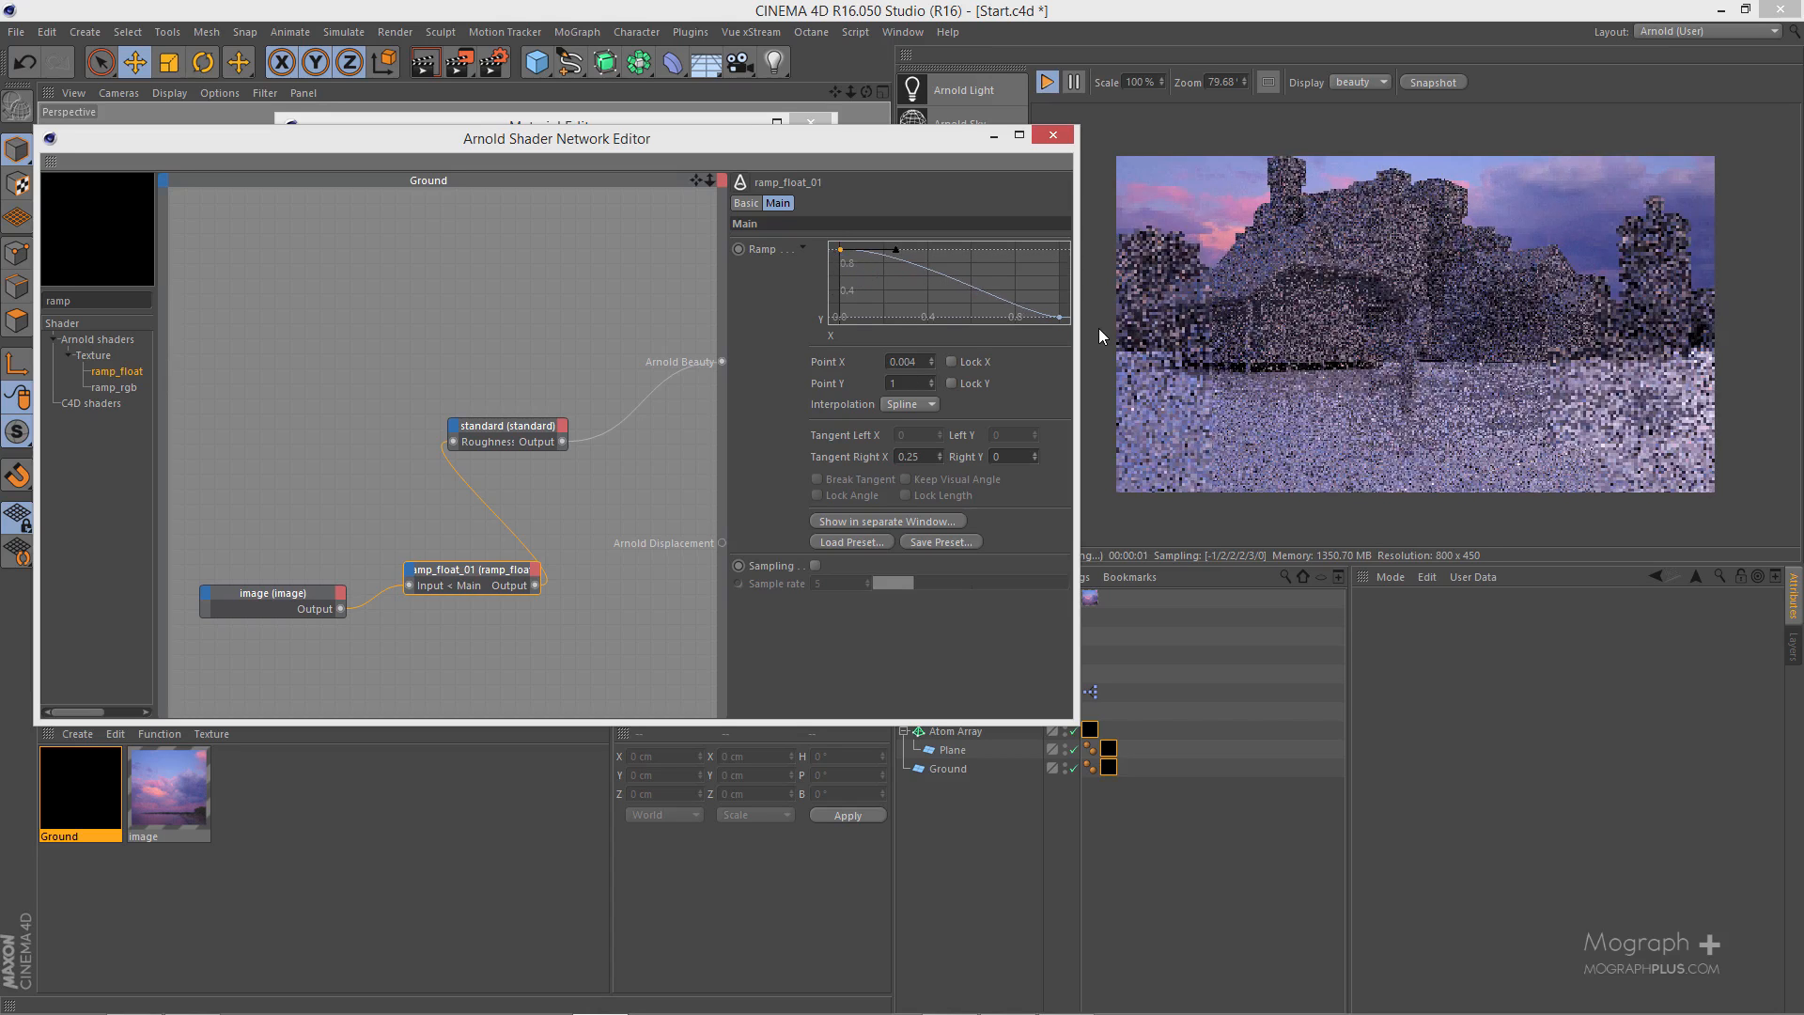
- Try a flat ramp curve by raising its last point's Y to 1
drag(1062, 318, 1064, 252)
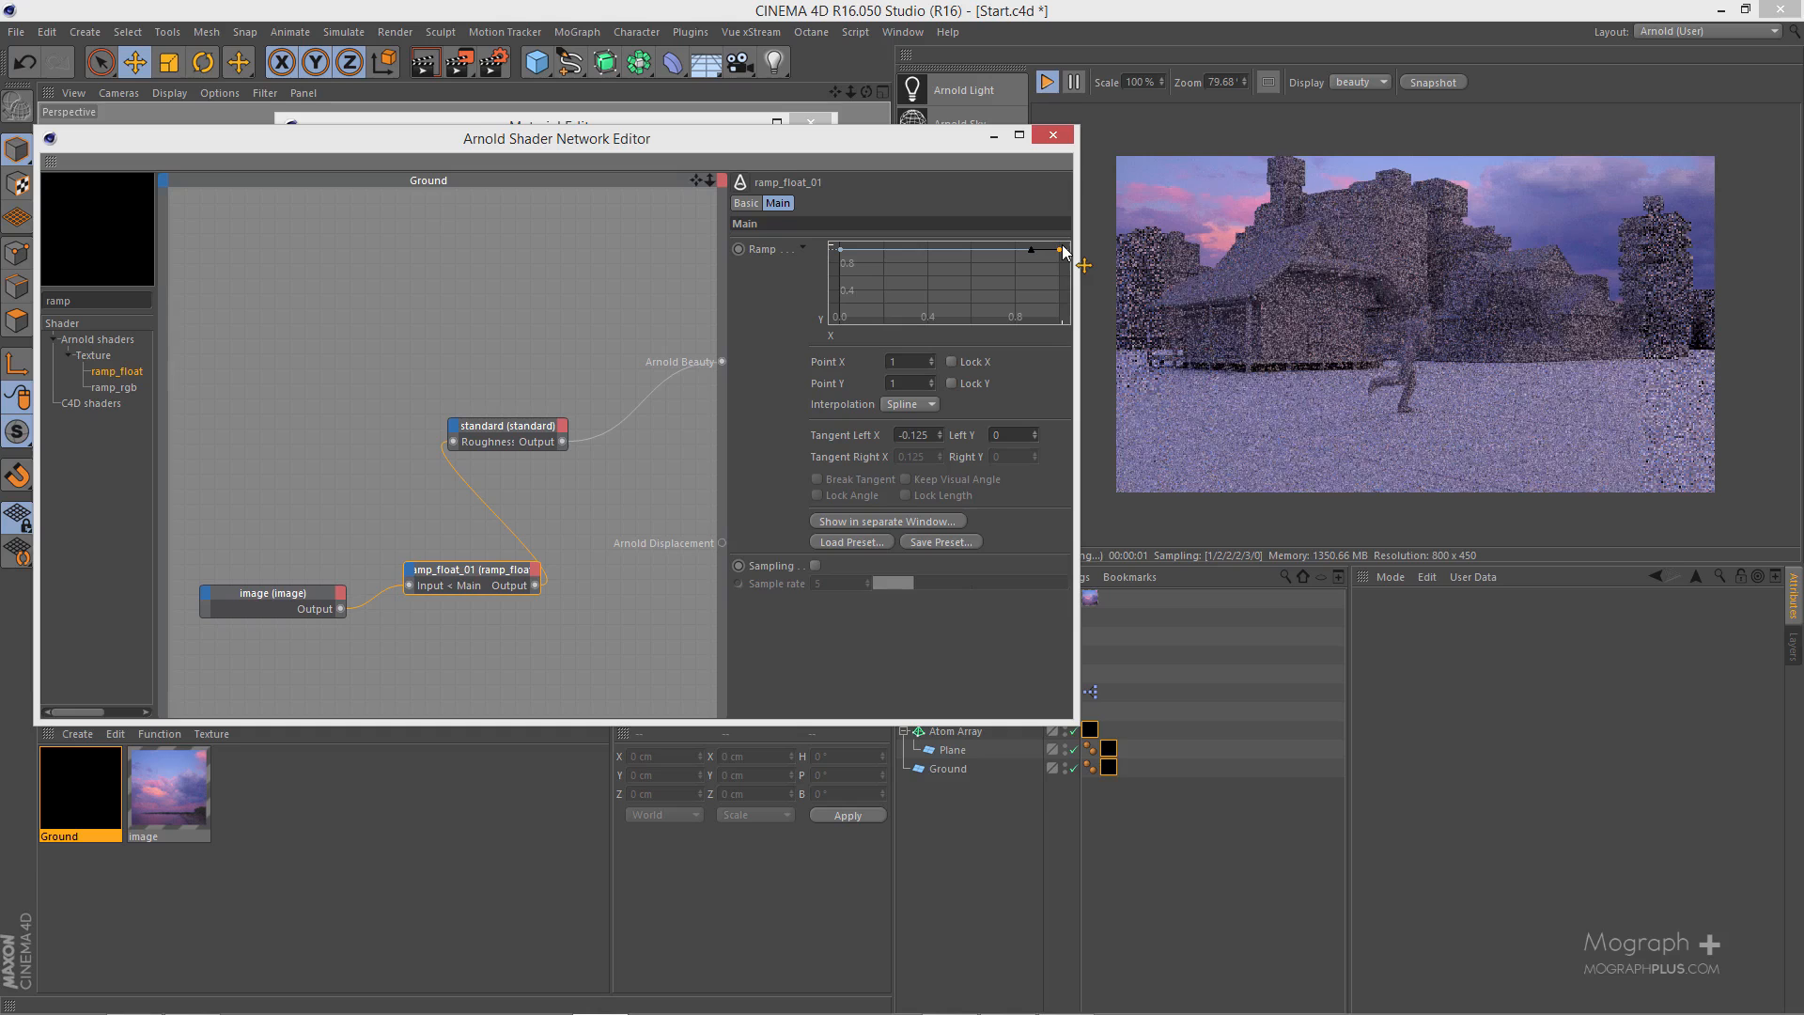
click(1063, 262)
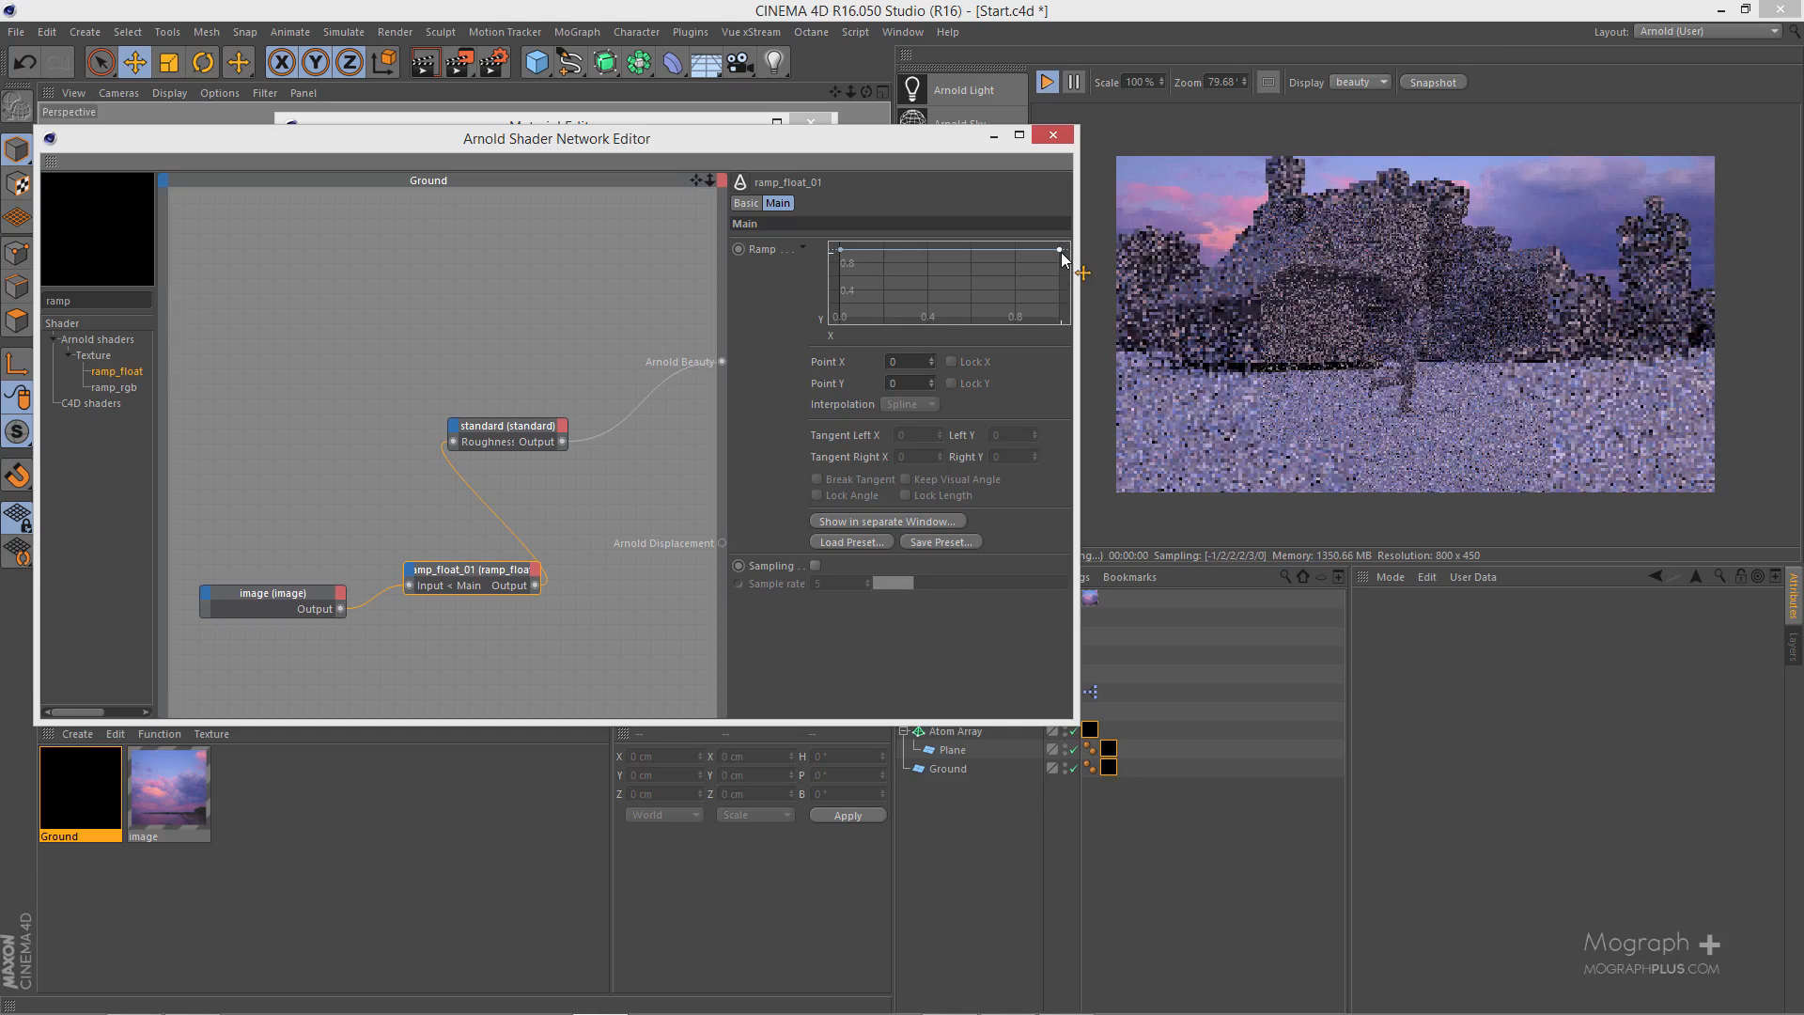
mouse_move(1061, 251)
mouse_down()
mouse_move(1062, 269)
mouse_move(1064, 248)
mouse_up()
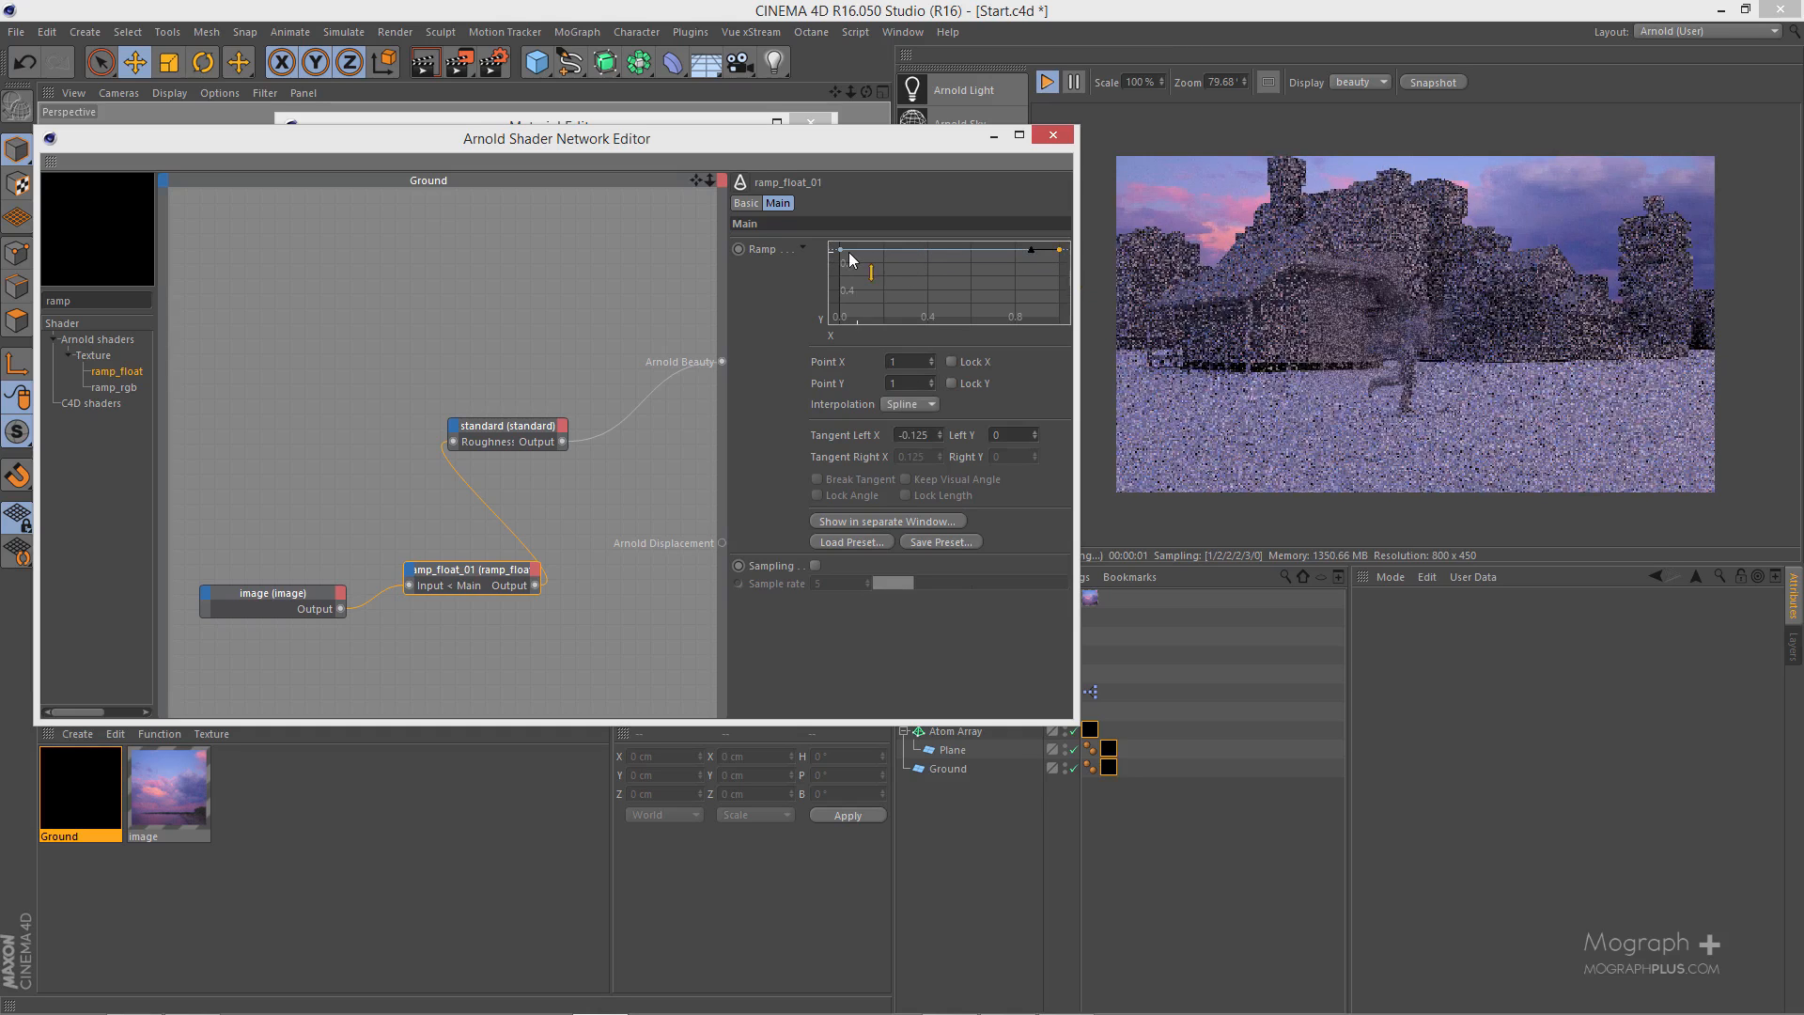
- Position the ramp curve's first point slightly below 1 and lower its last point's Y to about 0.083
mouse_move(840, 250)
mouse_down()
mouse_move(846, 279)
mouse_move(845, 258)
mouse_up()
drag(1060, 250, 1060, 312)
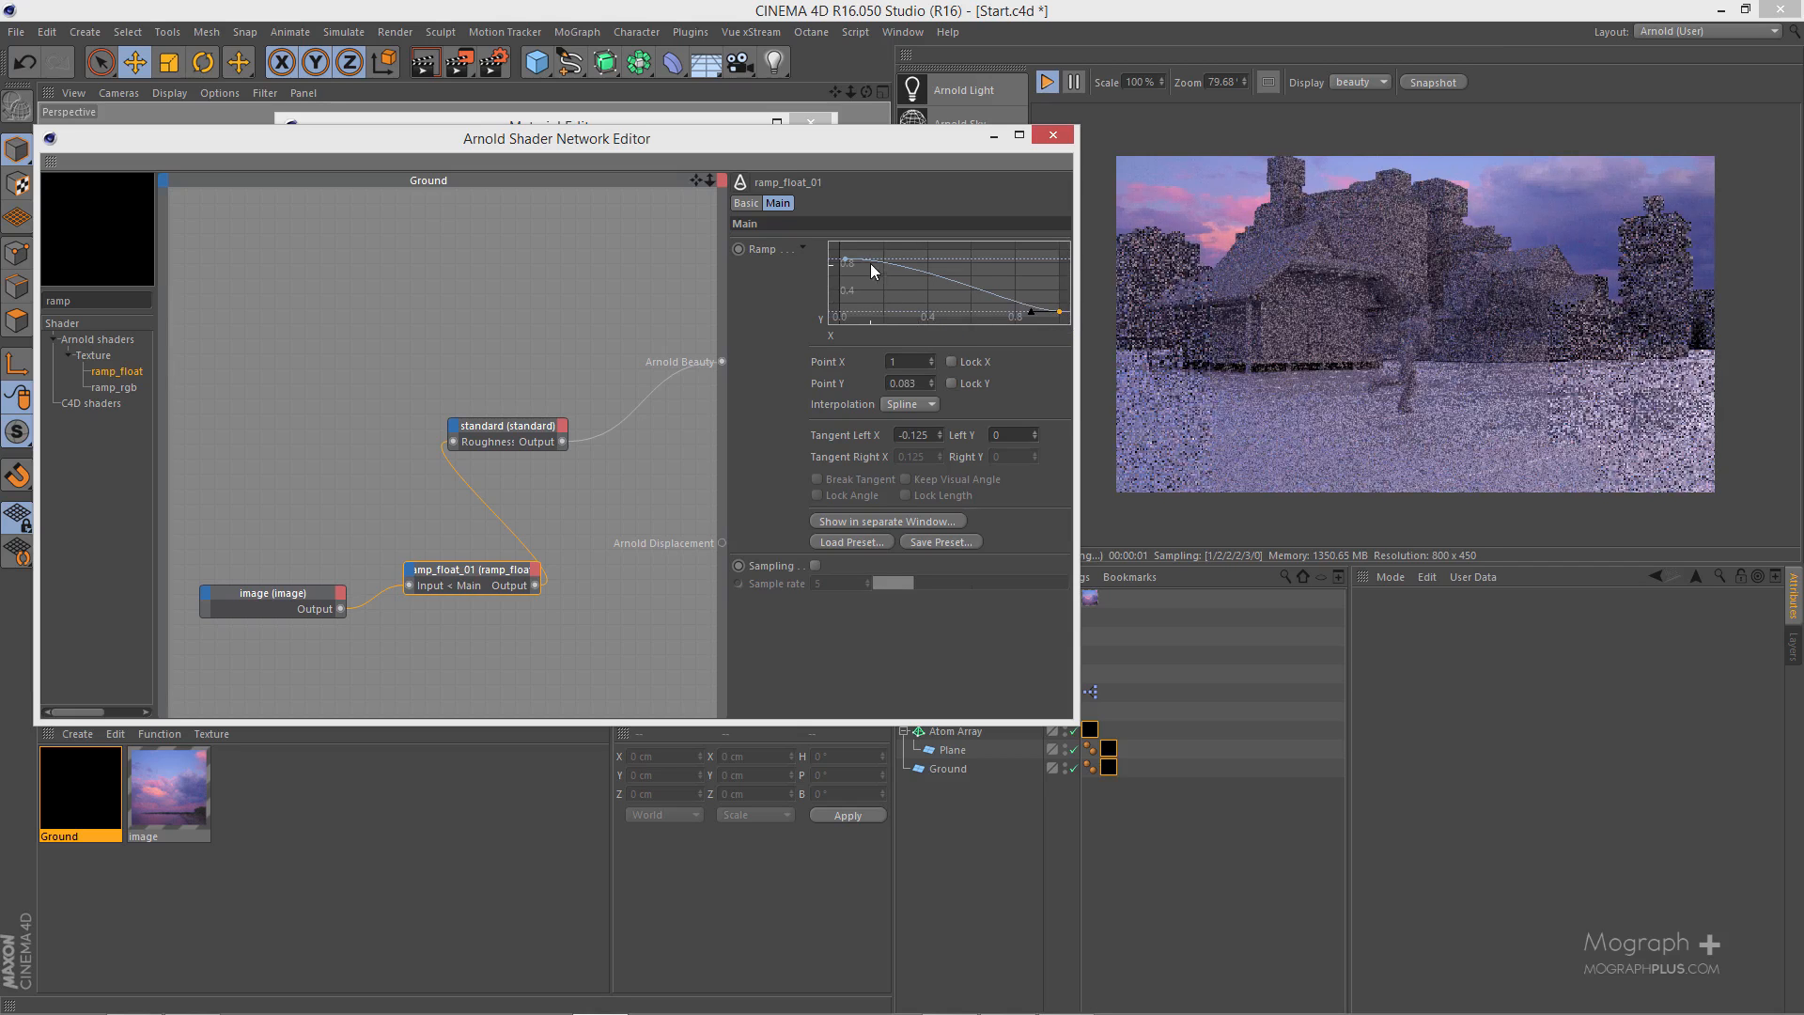
drag(846, 260, 844, 256)
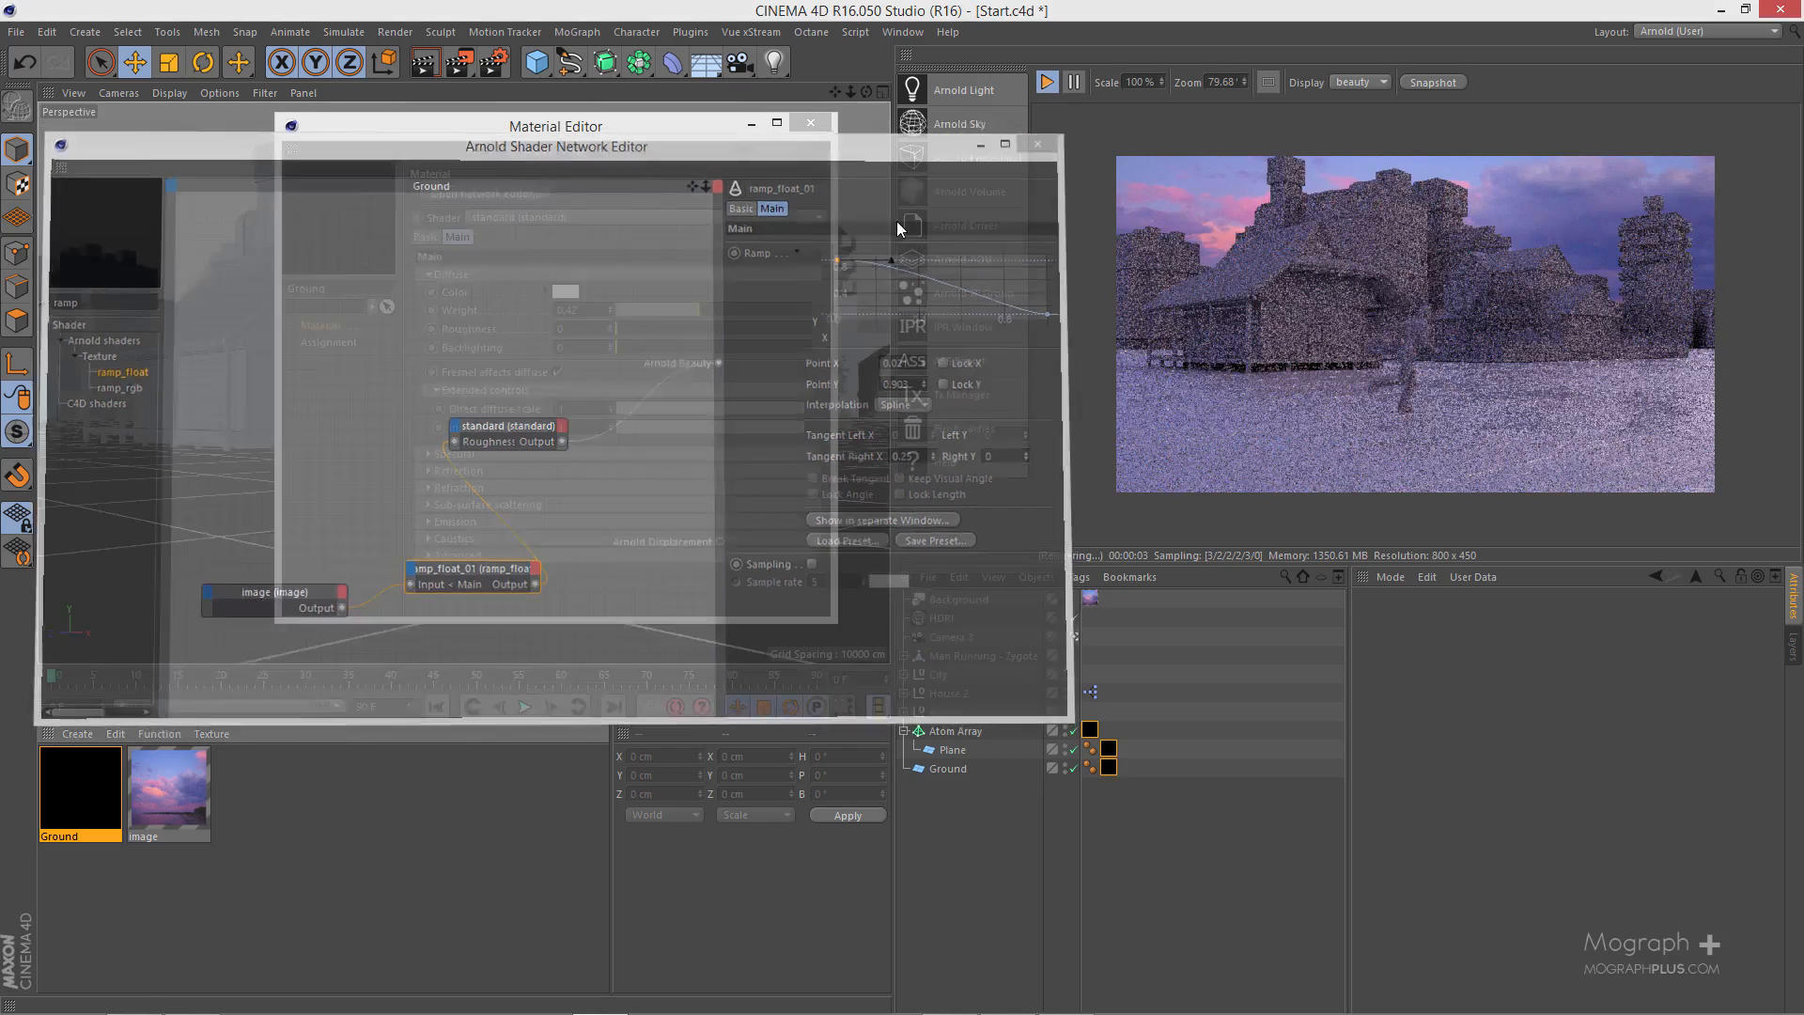
- Create a new Arnold standard surface material and rename it Objects
click(811, 123)
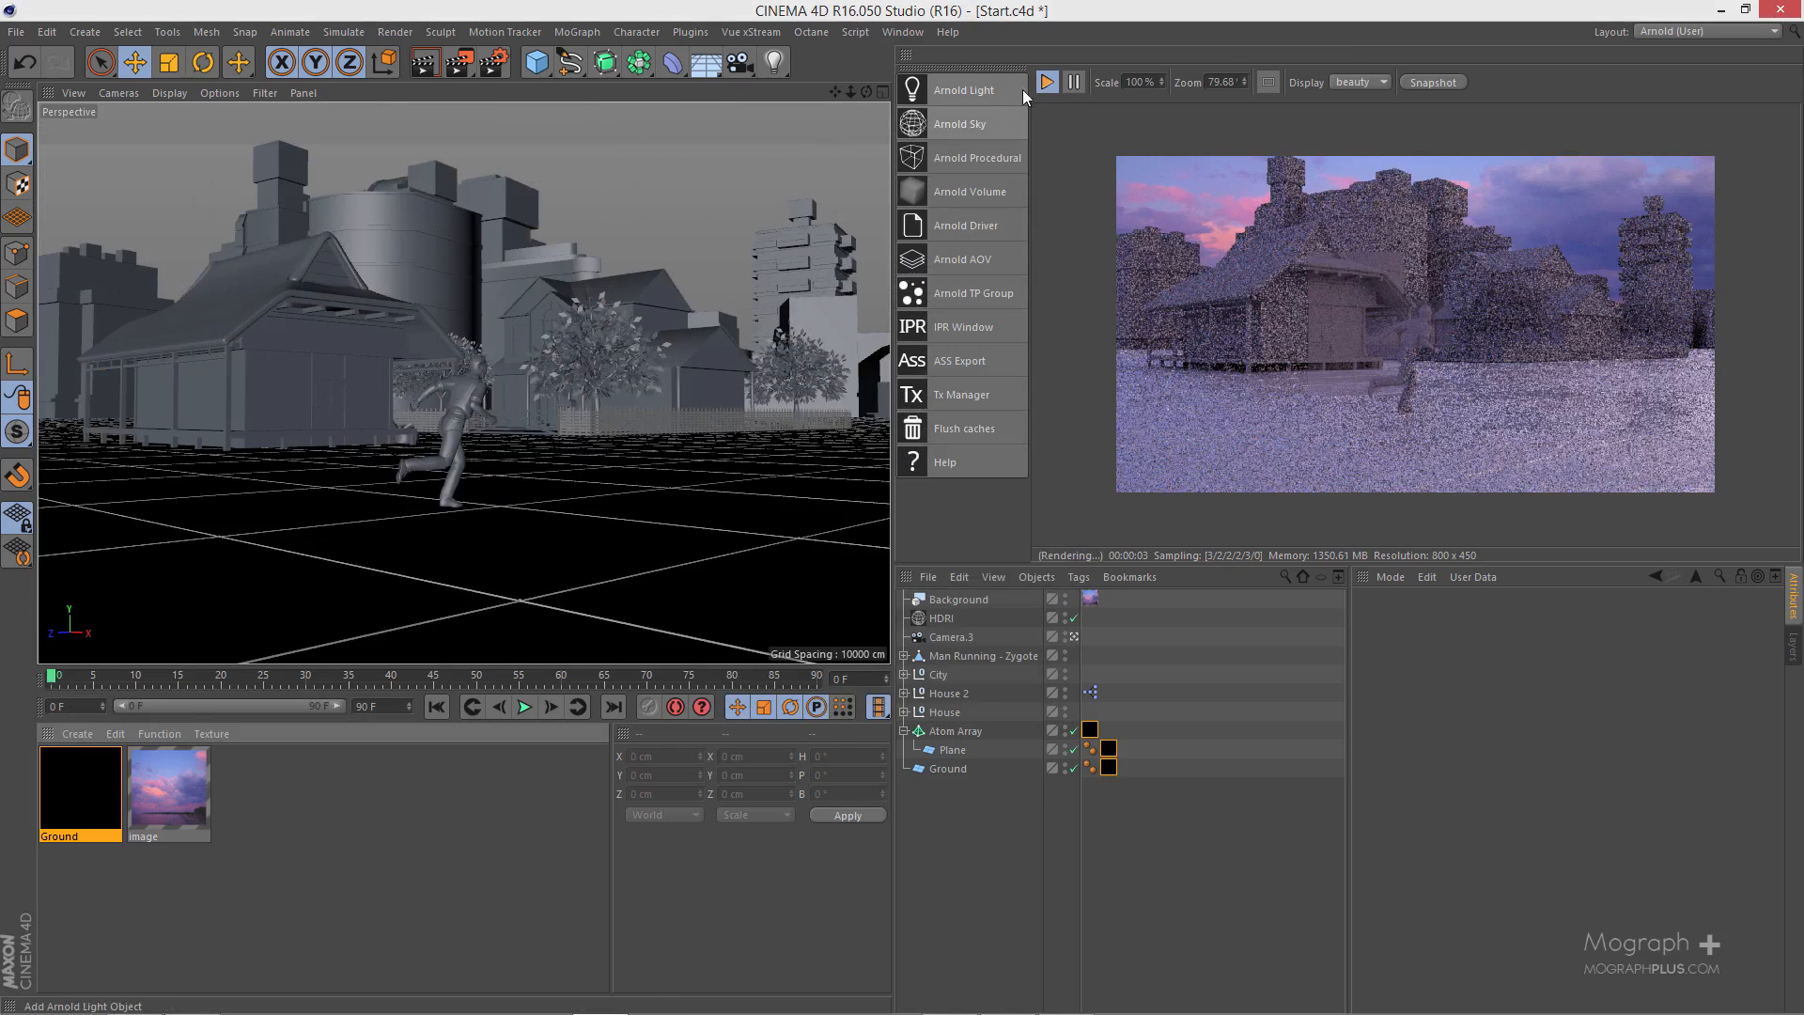
click(64, 737)
mouse_move(177, 808)
mouse_move(323, 824)
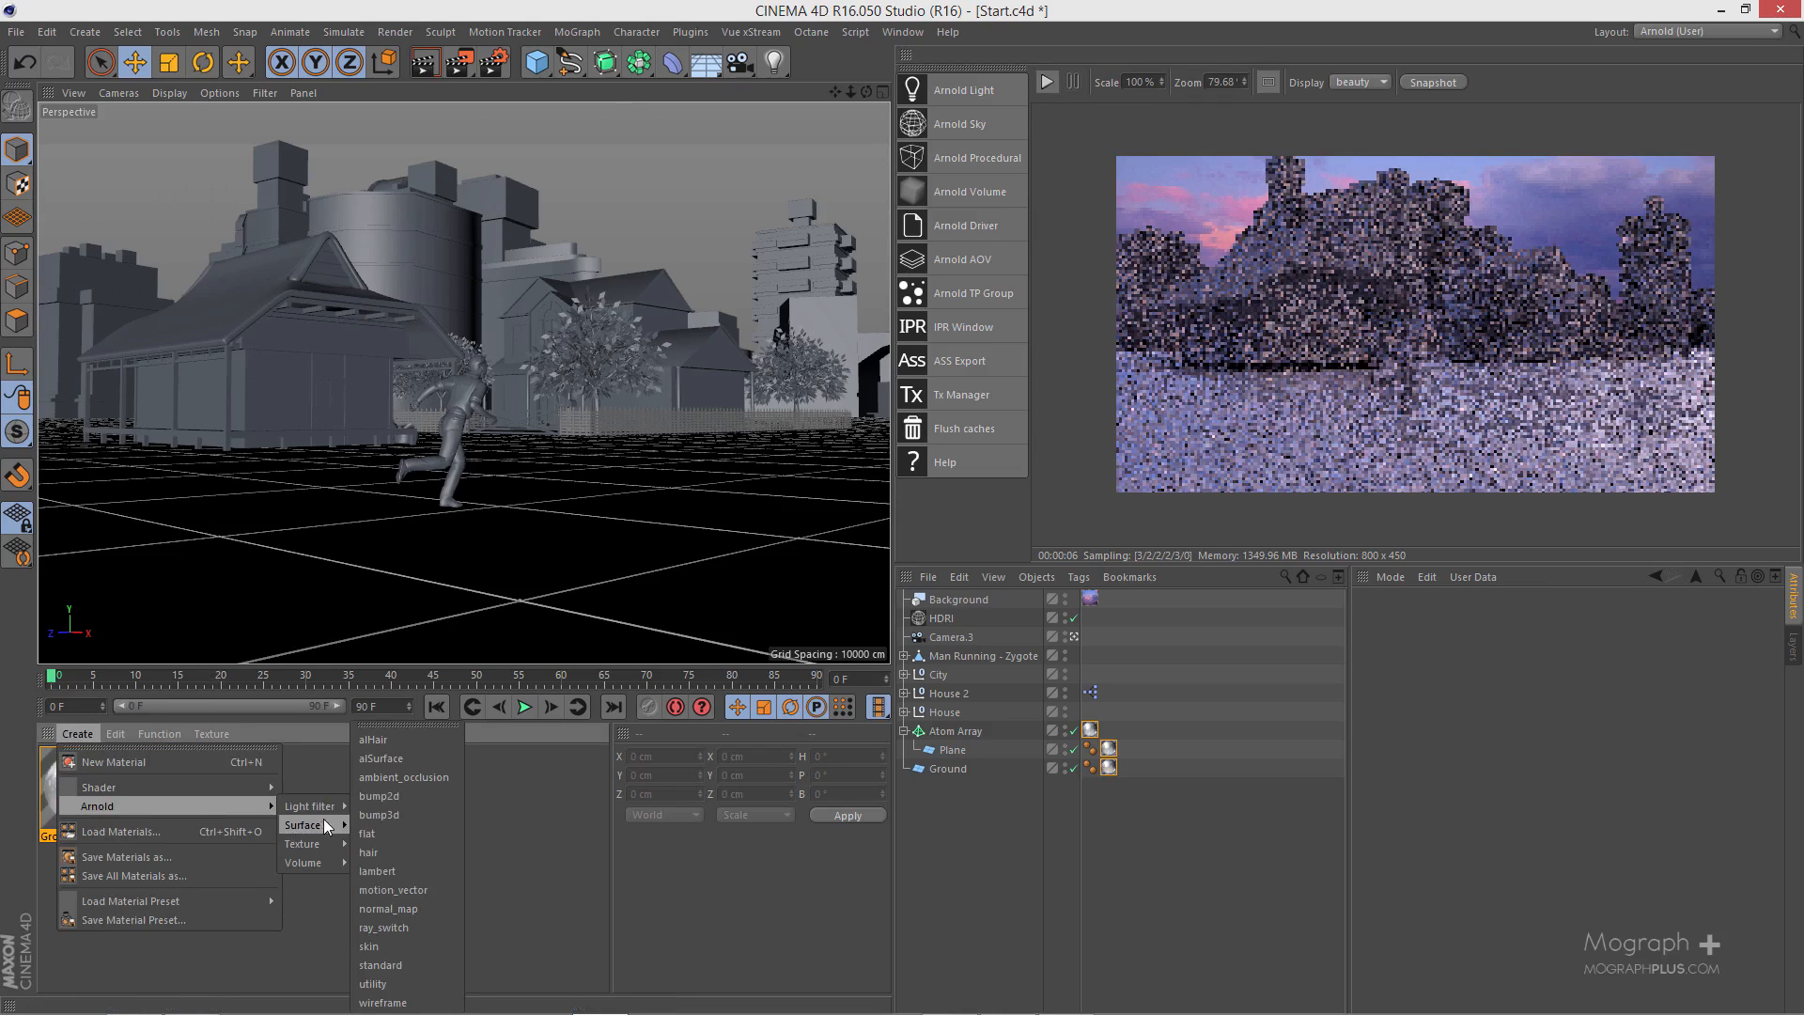
click(404, 963)
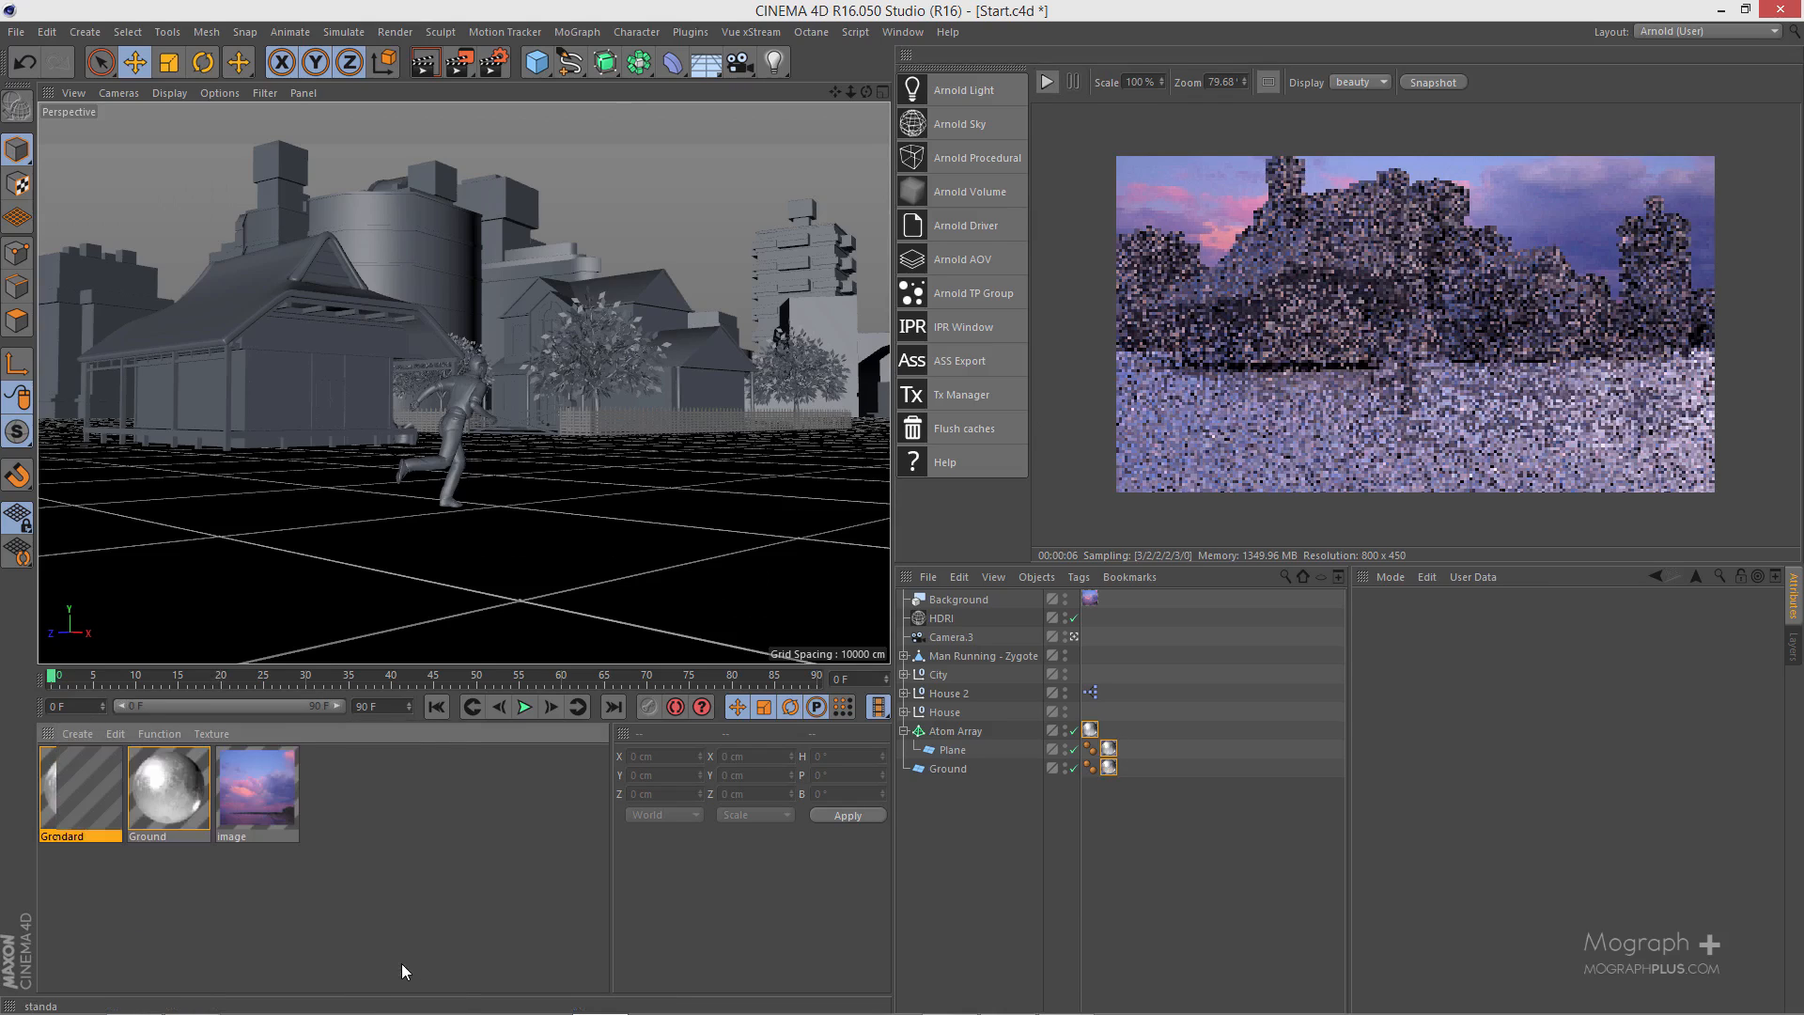
double_click(62, 776)
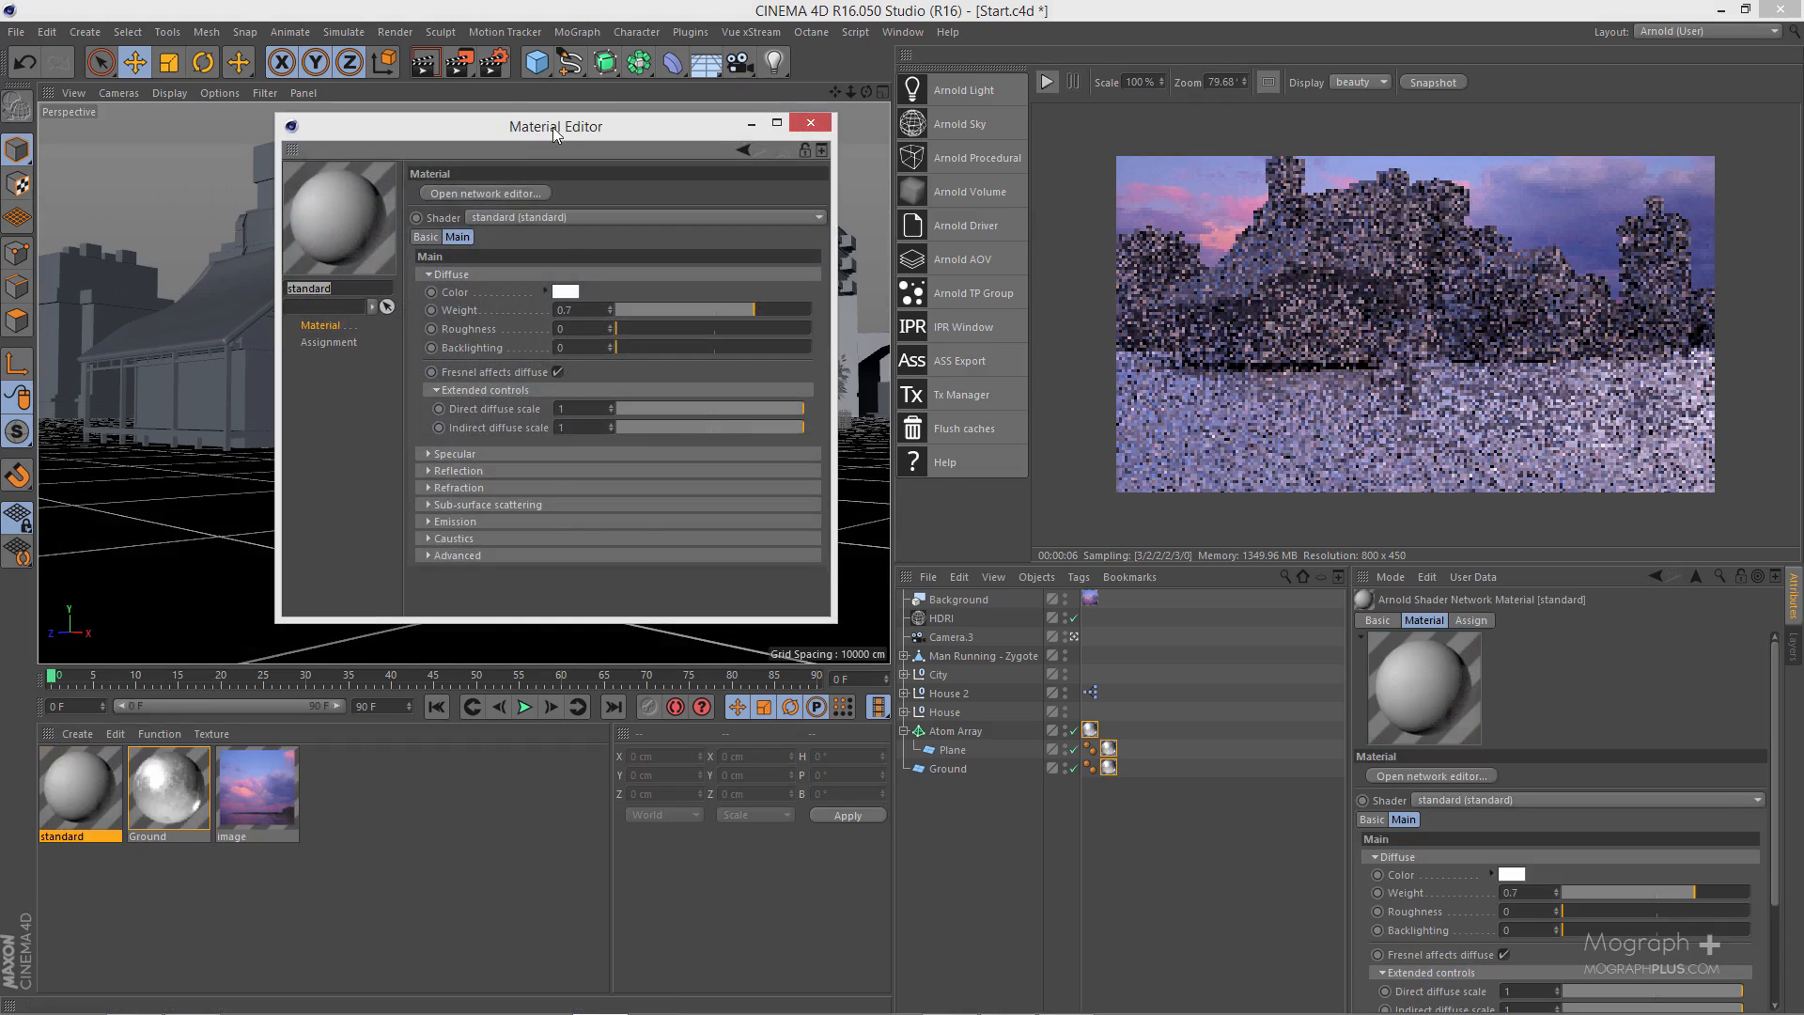
drag(611, 124, 775, 158)
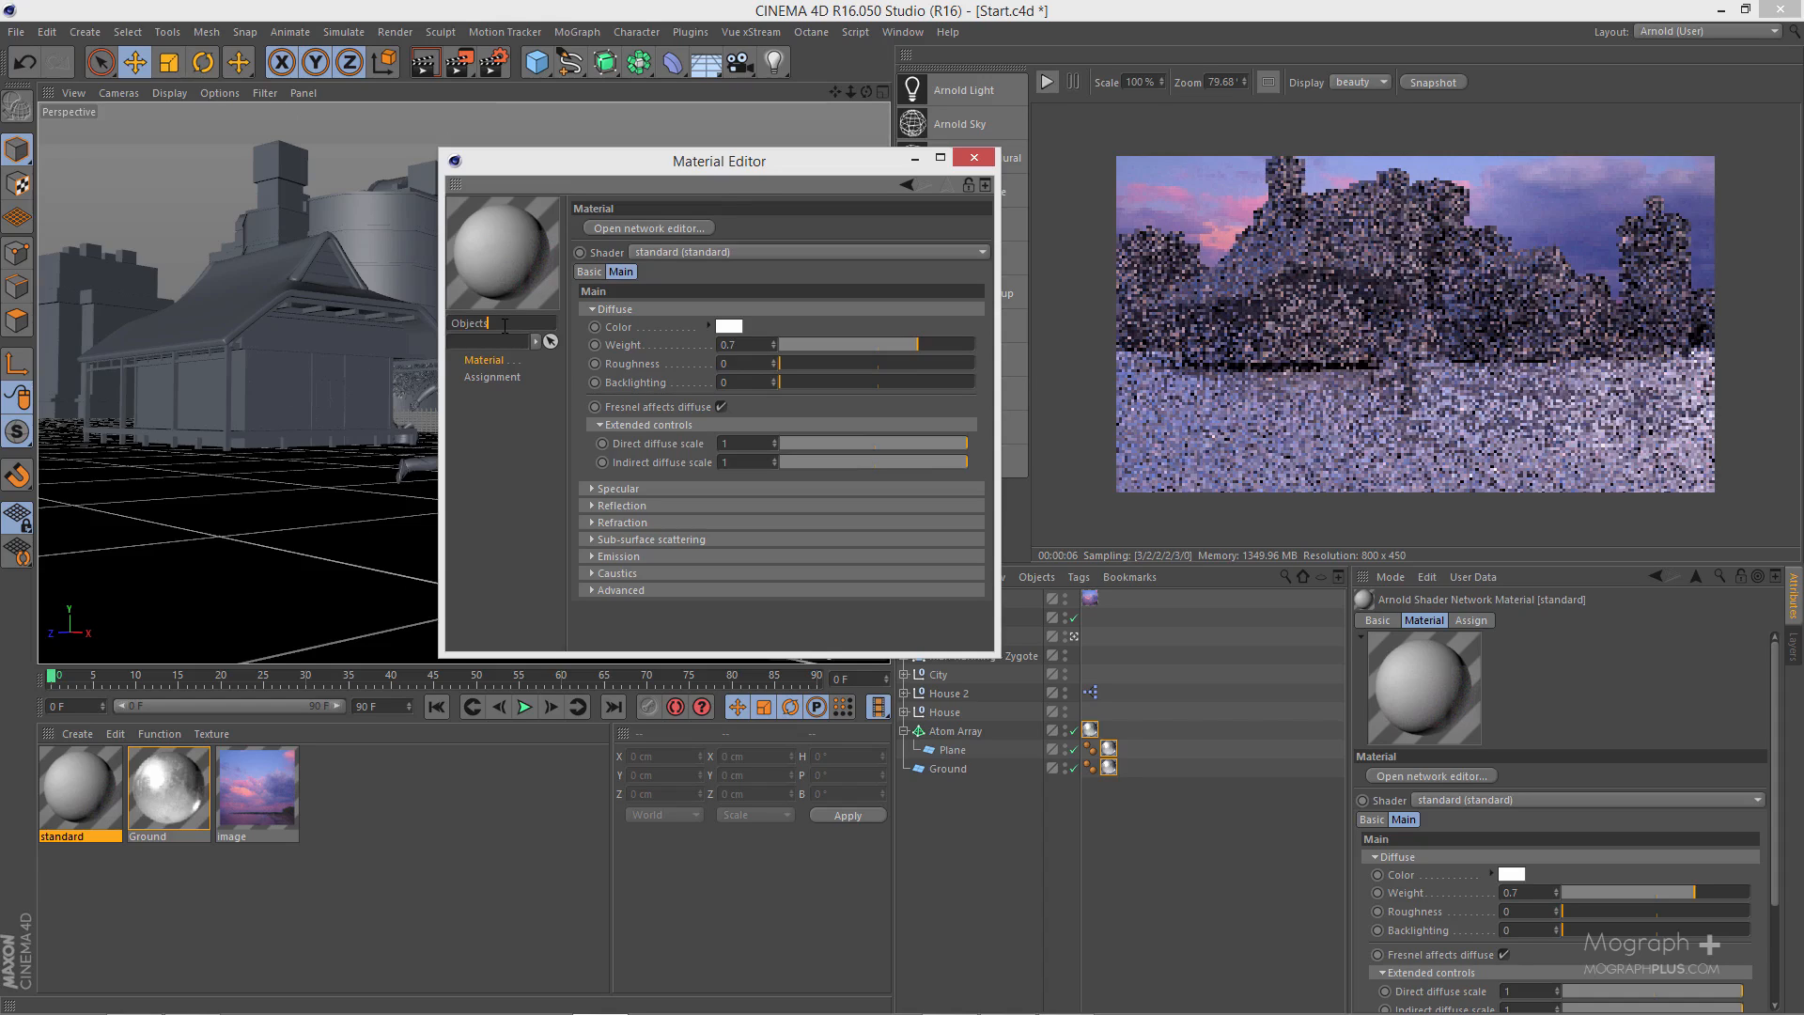
key(Return)
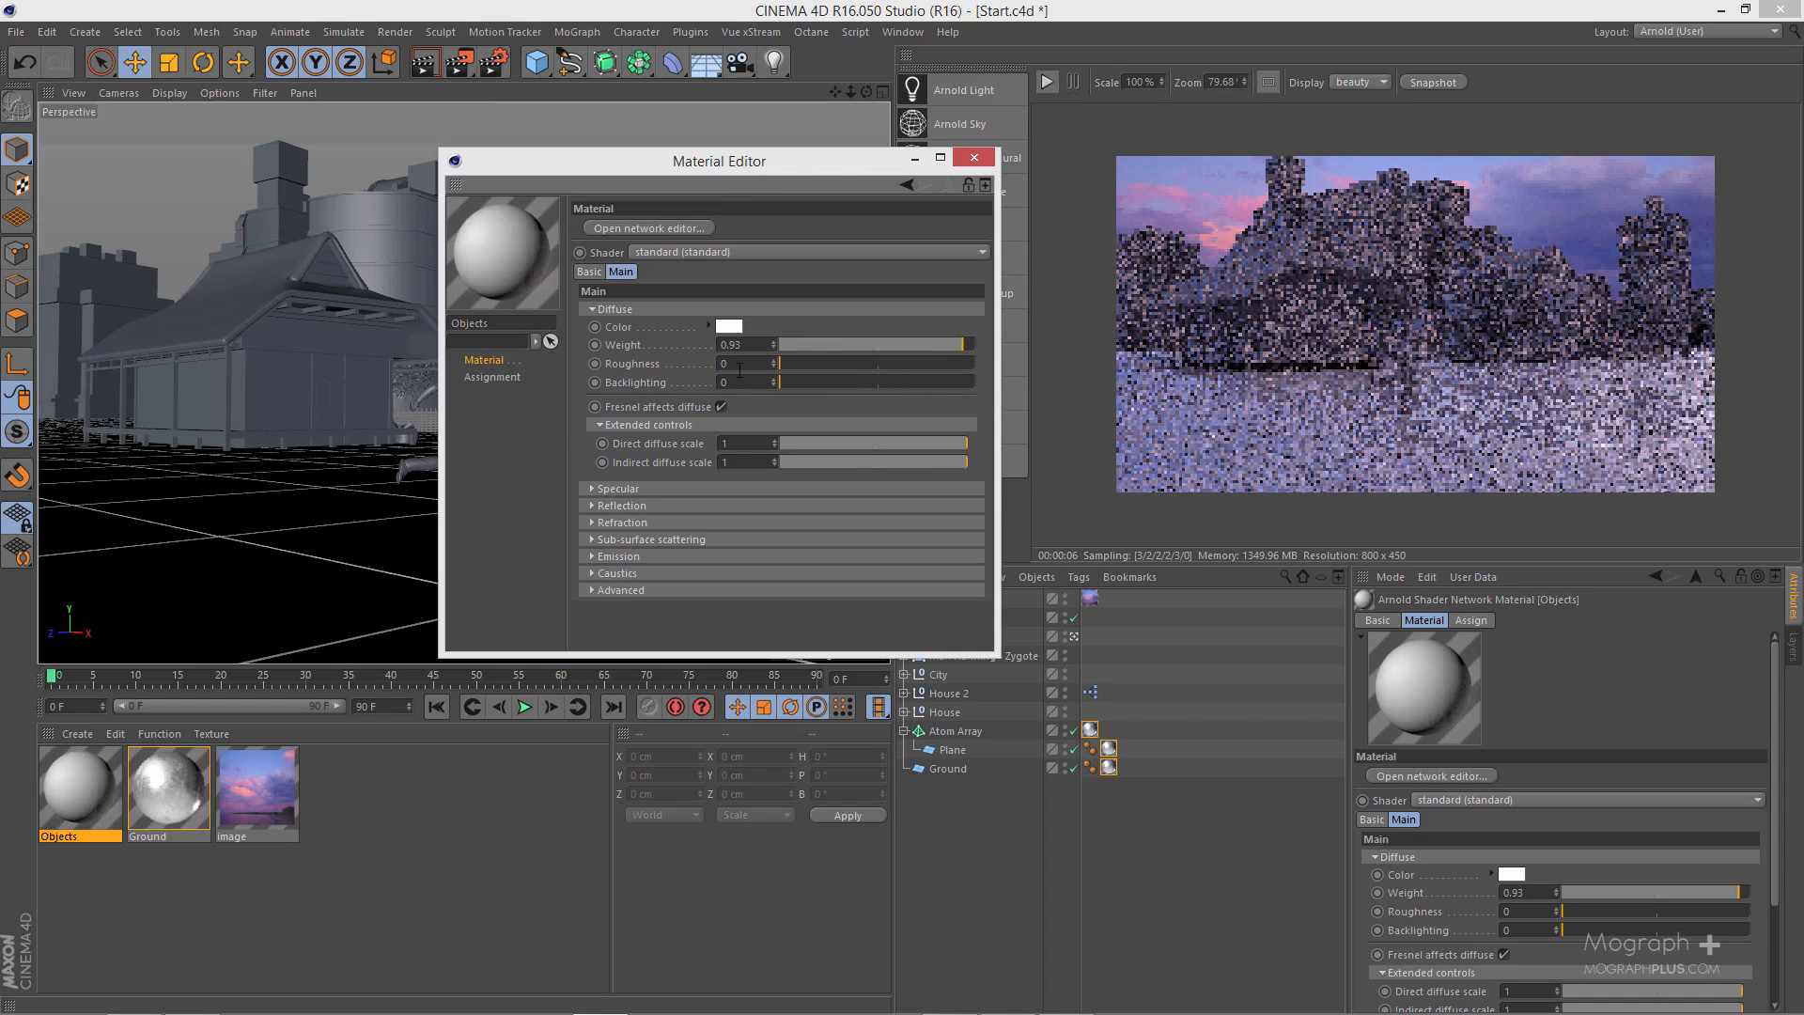
- Set the Objects material's diffuse weight to 0.93, specular weight to 0.41 and specular roughness to 0.23
drag(788, 168, 805, 164)
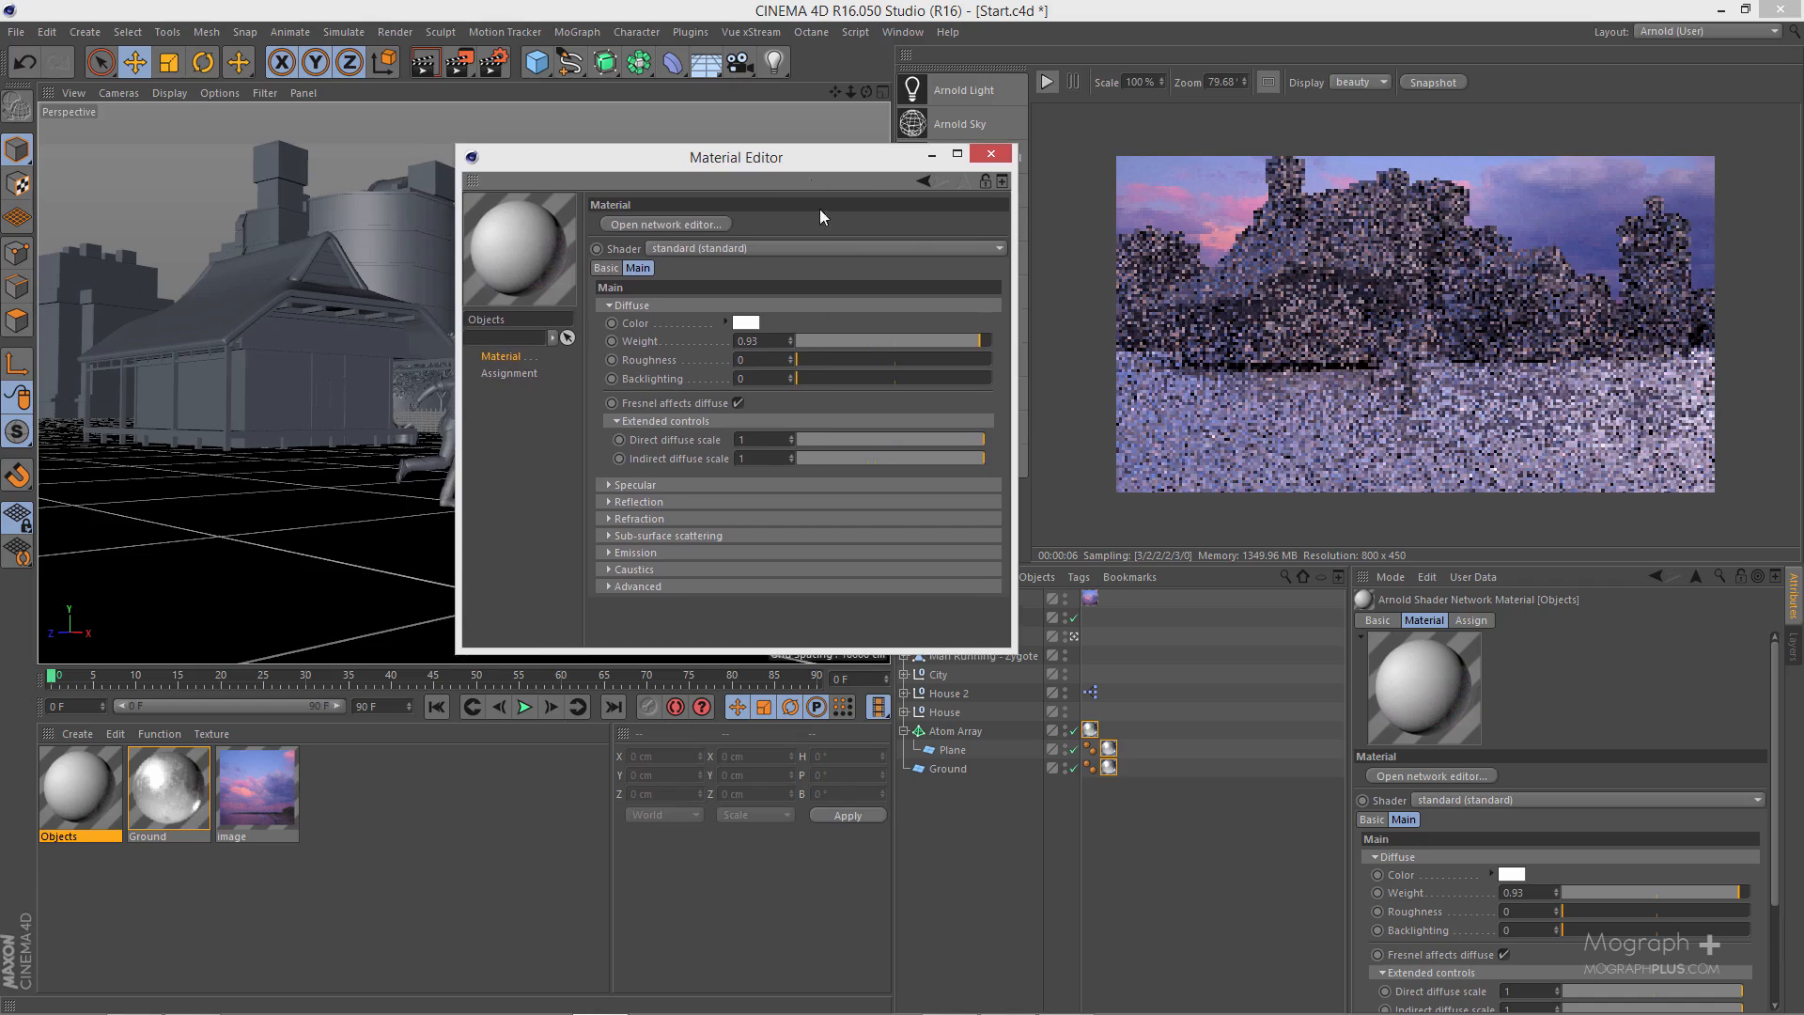
click(729, 485)
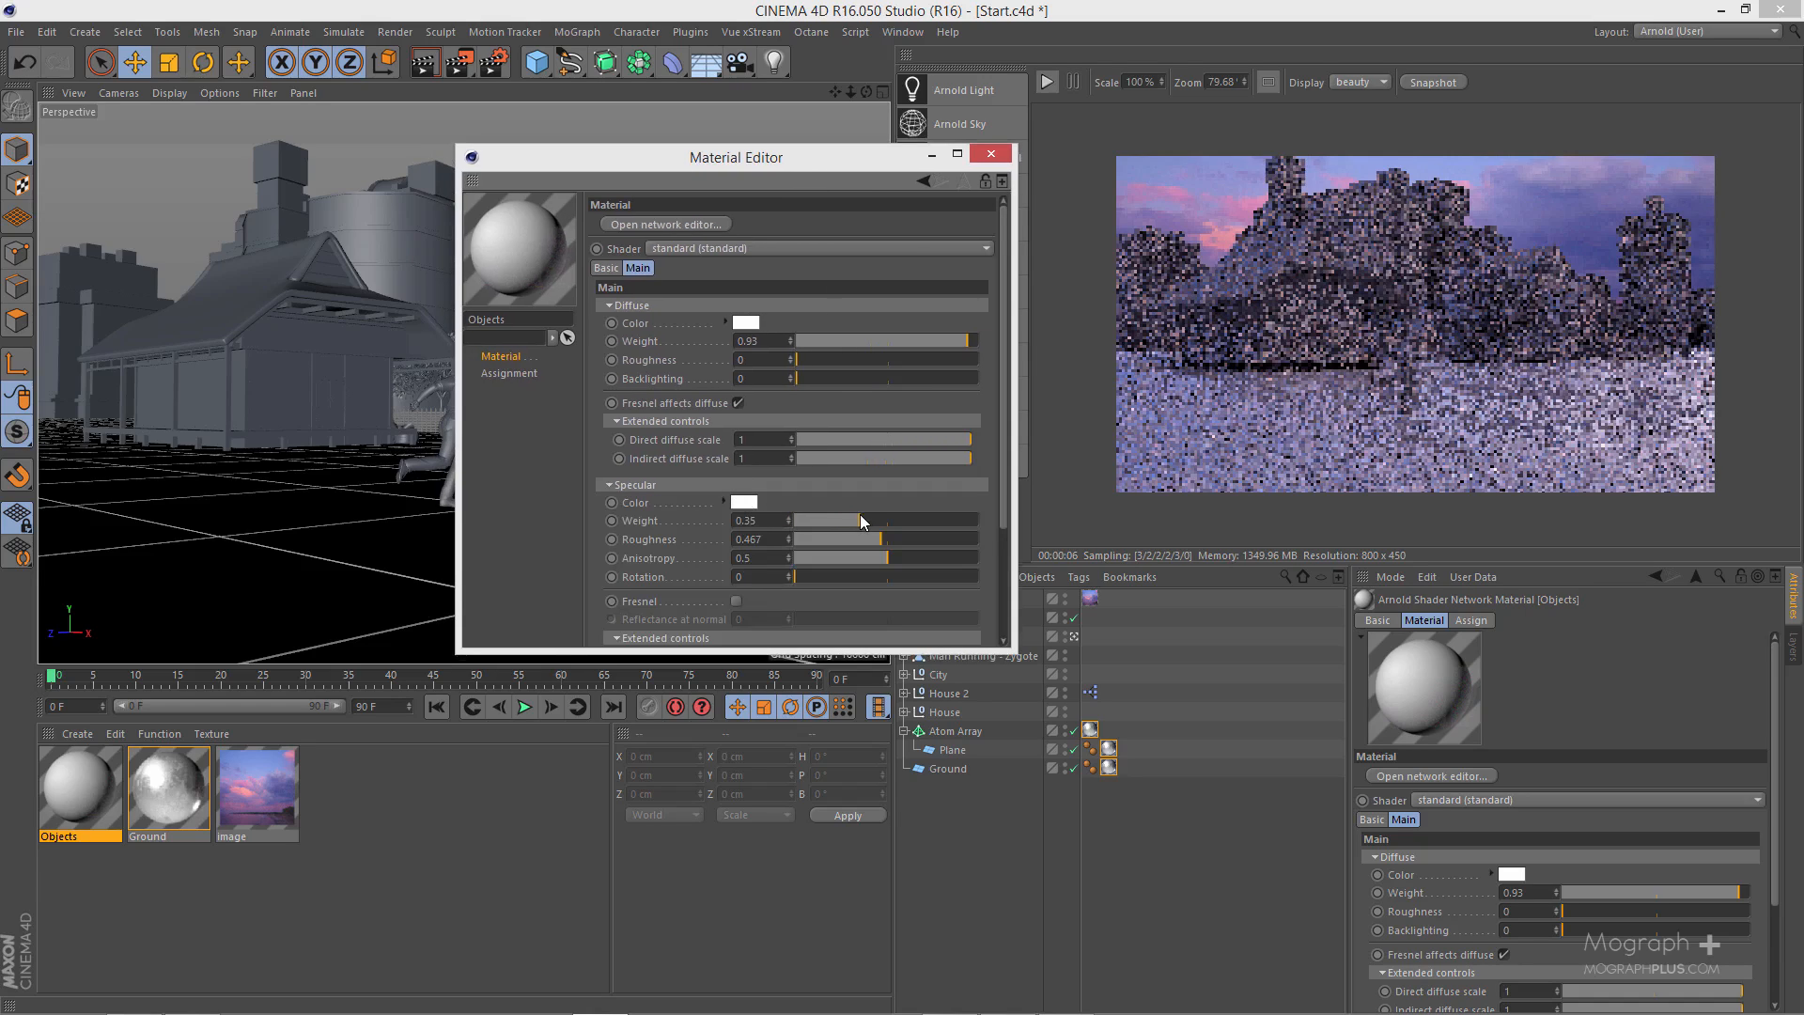
click(870, 517)
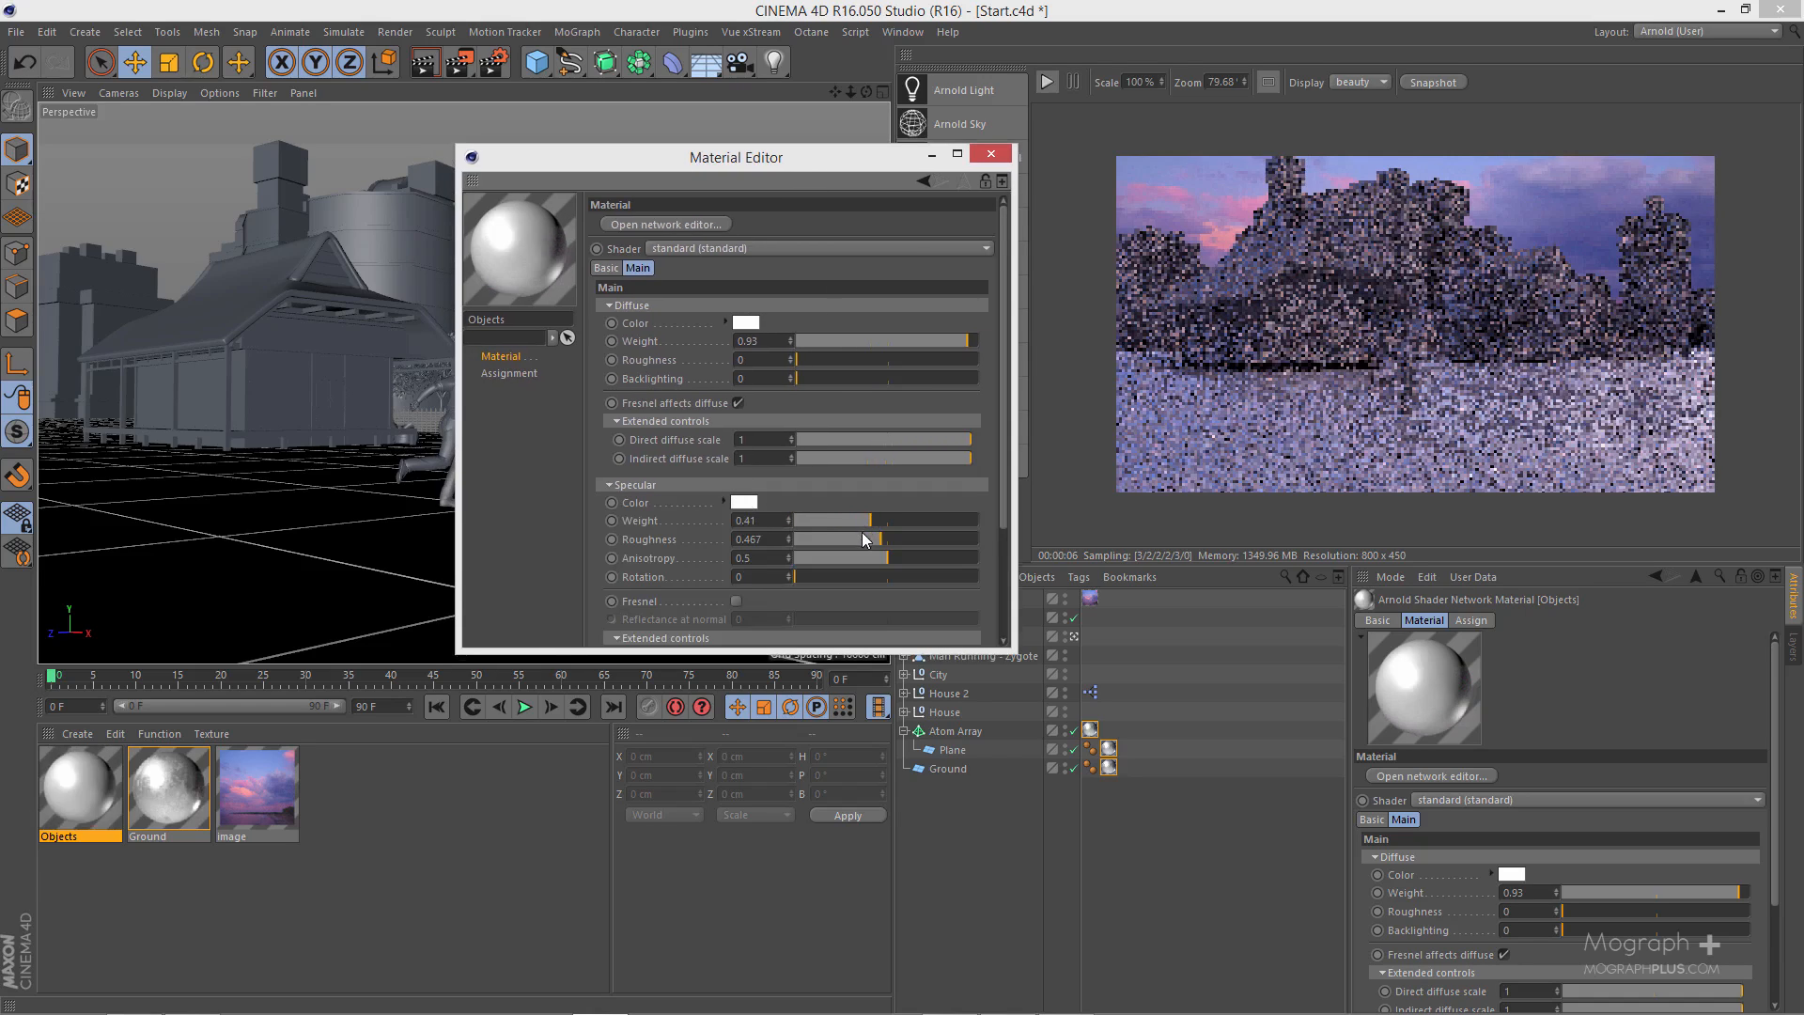
drag(859, 535, 829, 538)
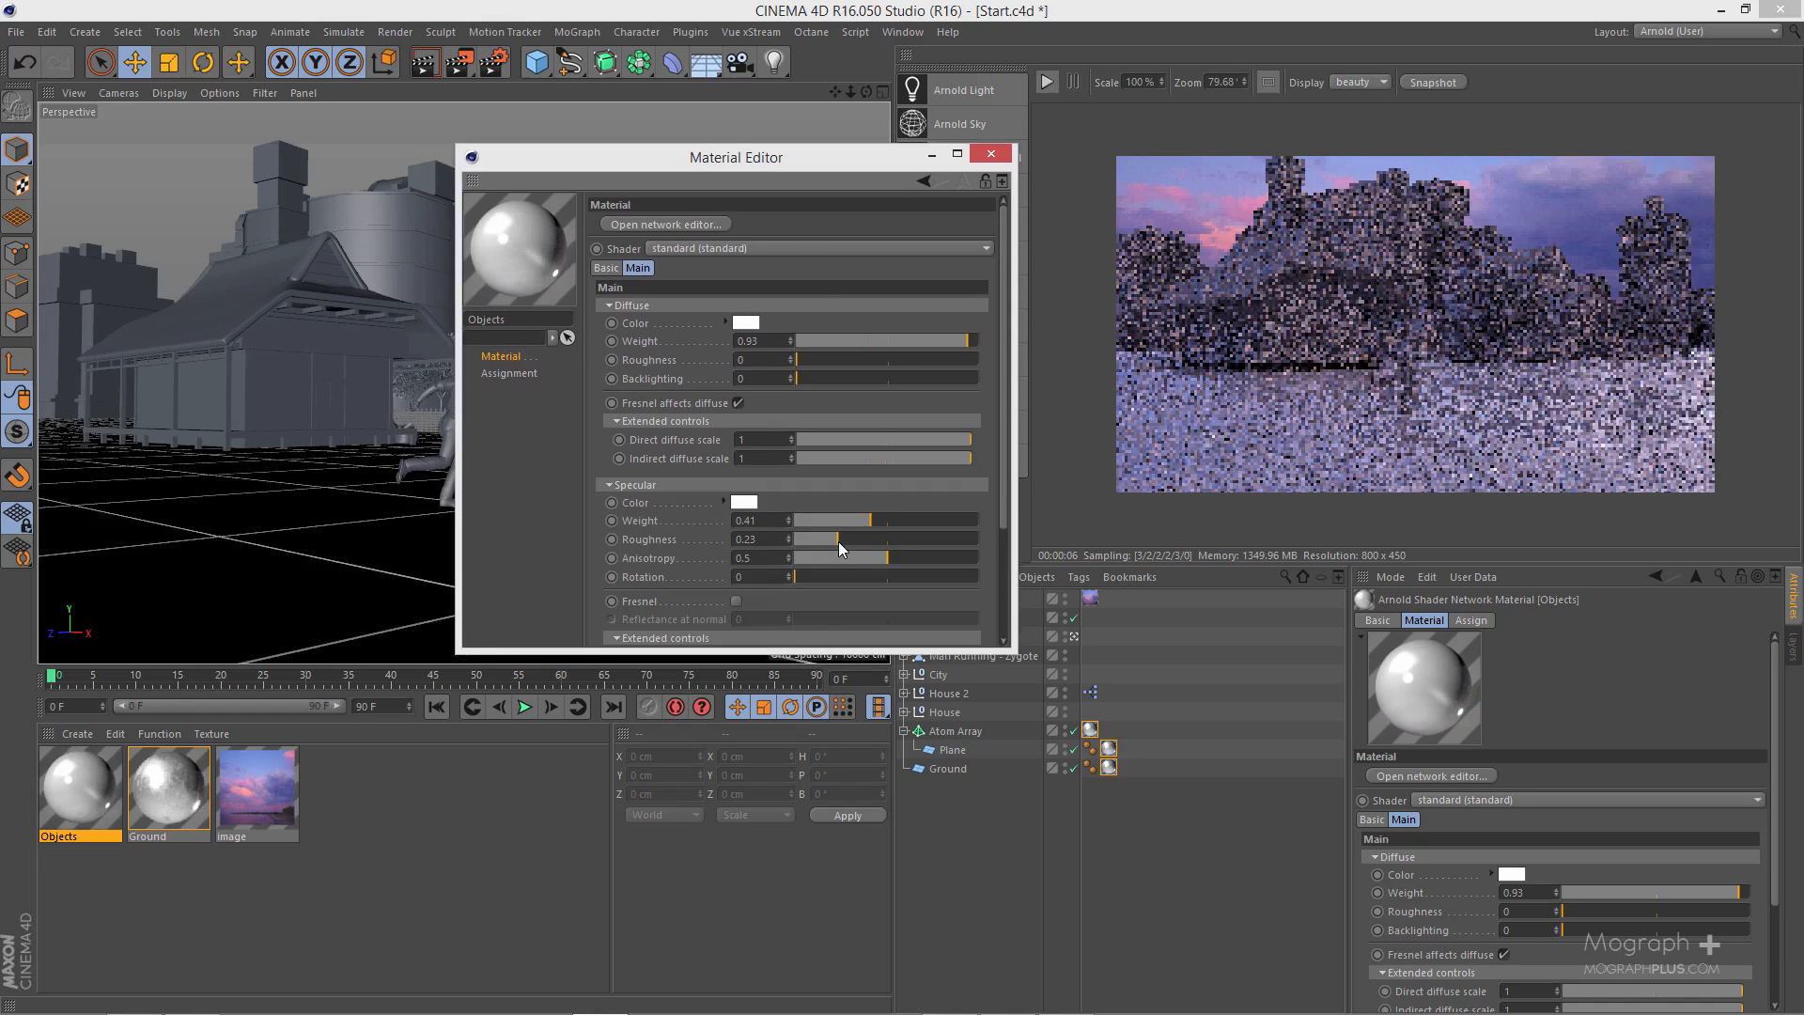
click(991, 155)
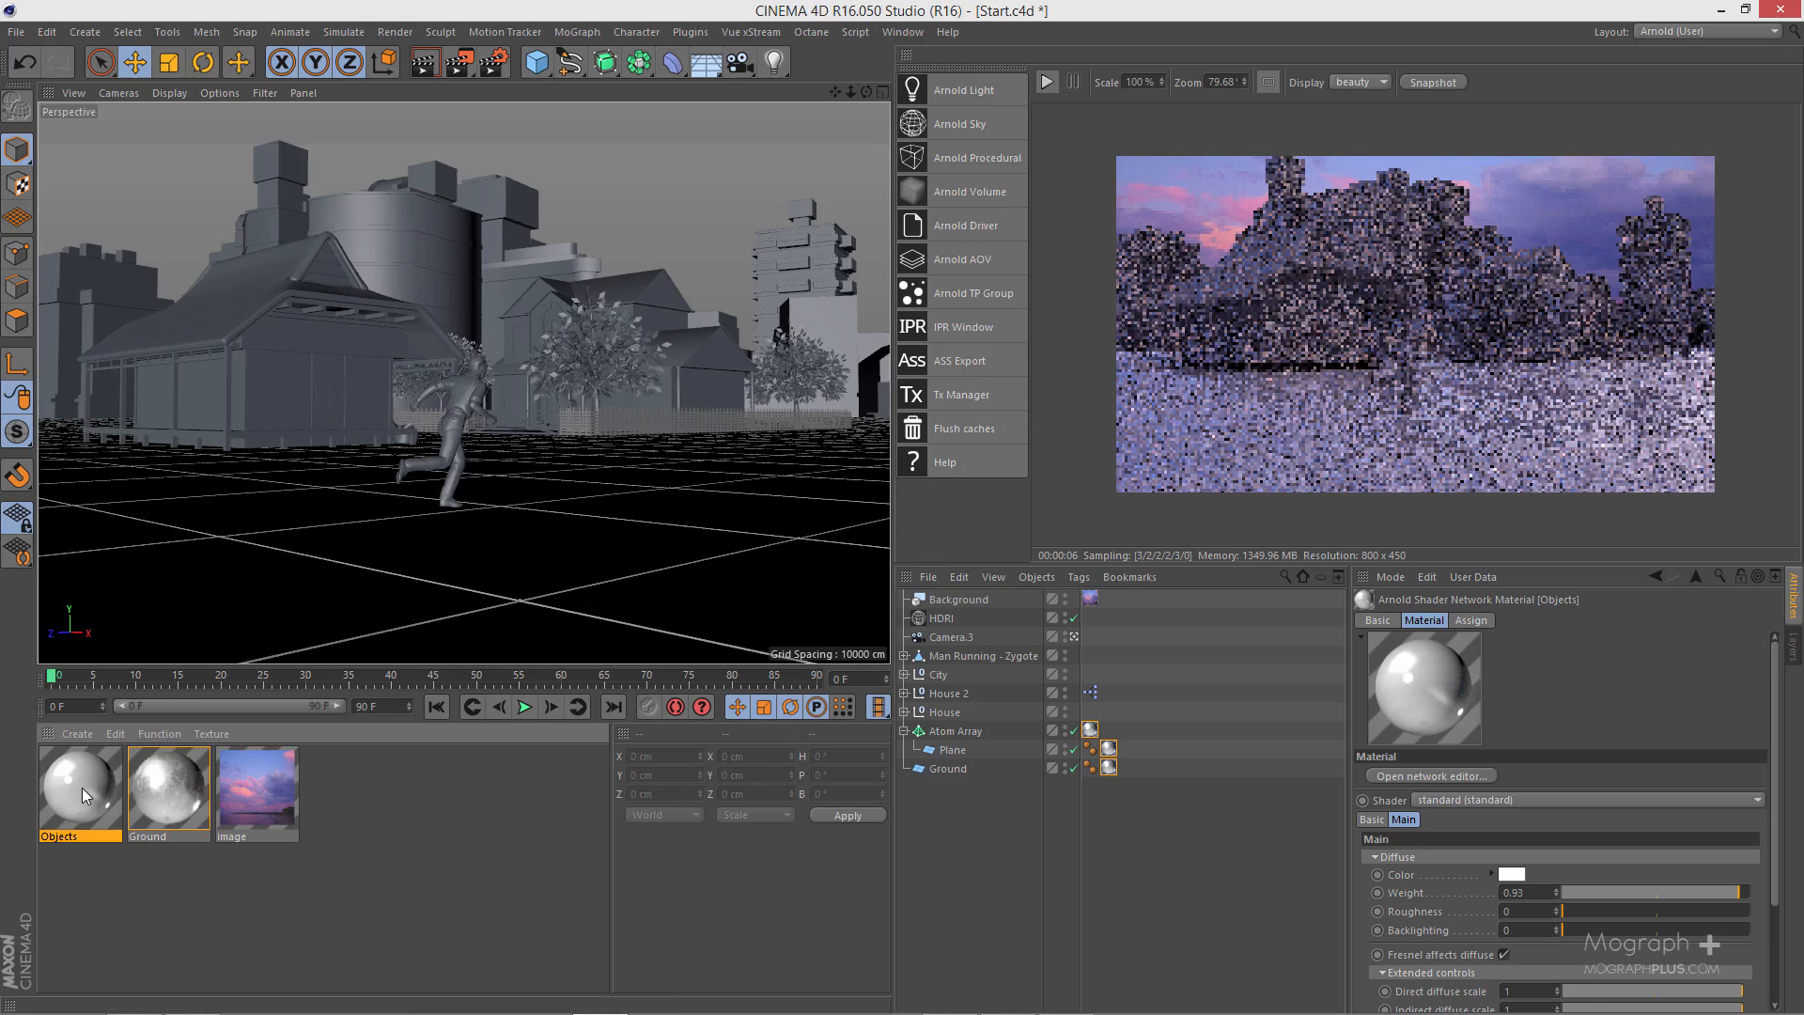
- Apply the Objects material to City, House 2 and House, and run the IPR render
drag(82, 794, 1095, 715)
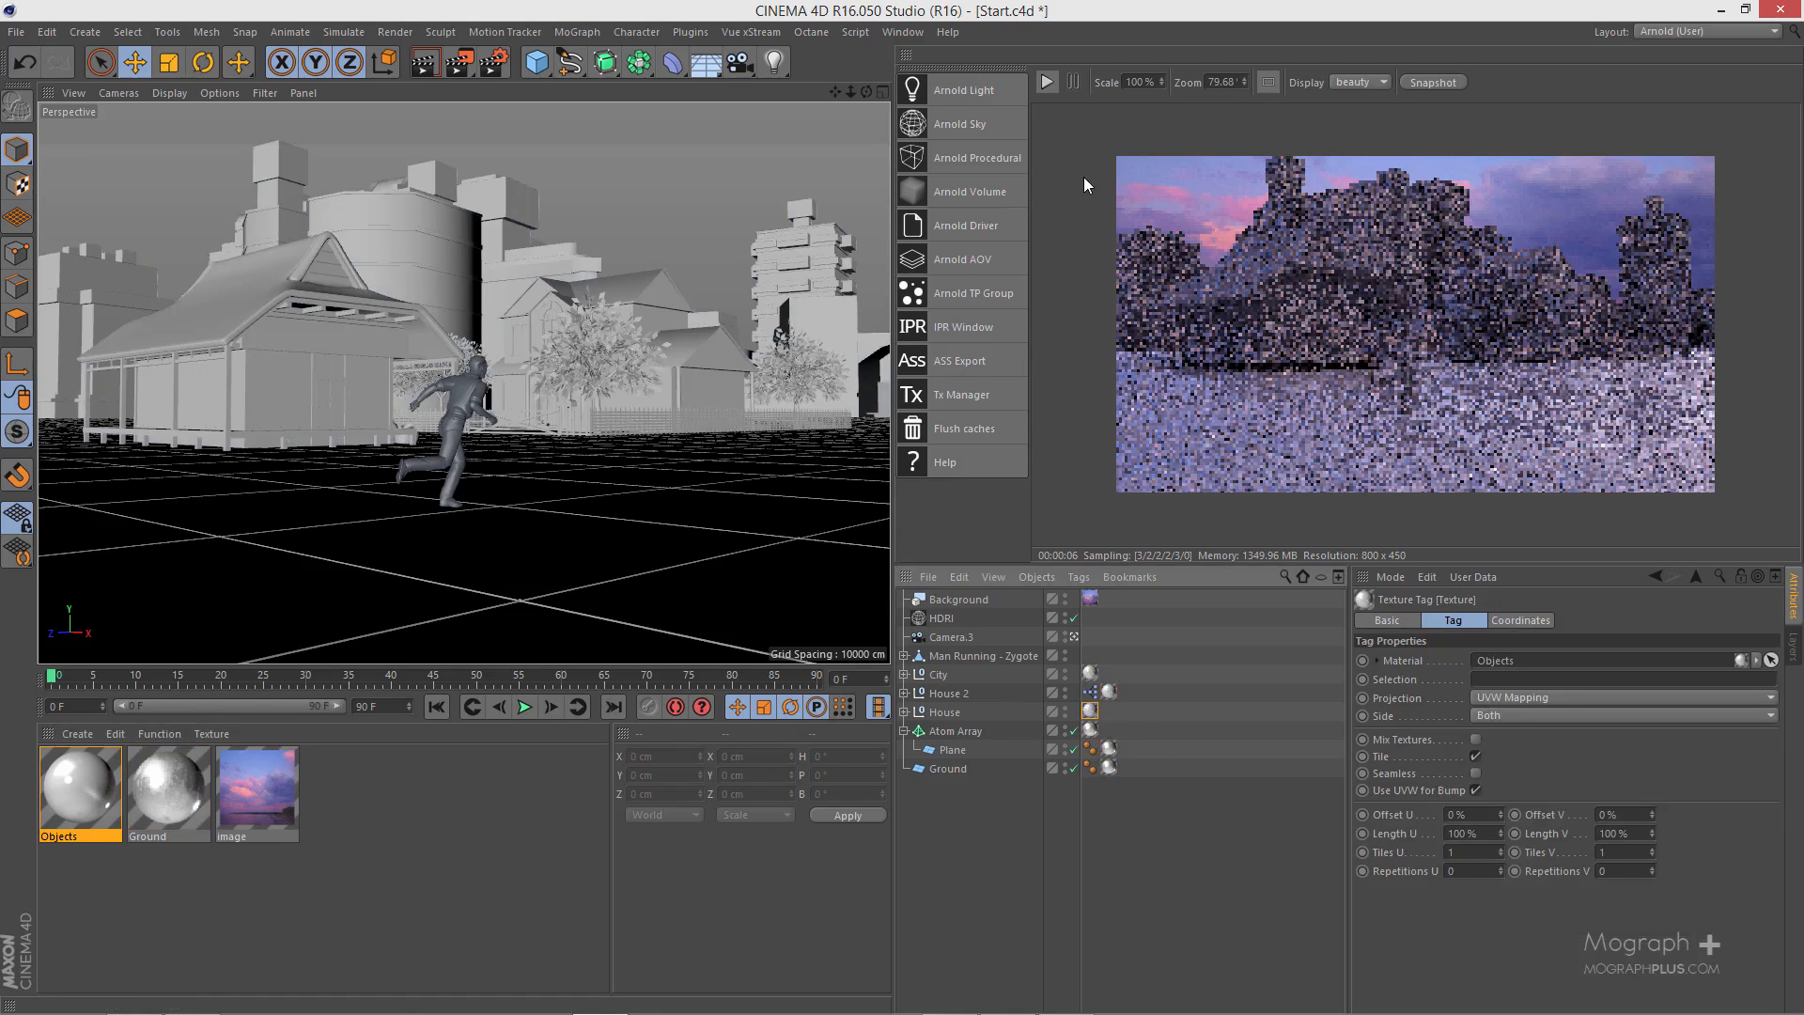
click(1047, 83)
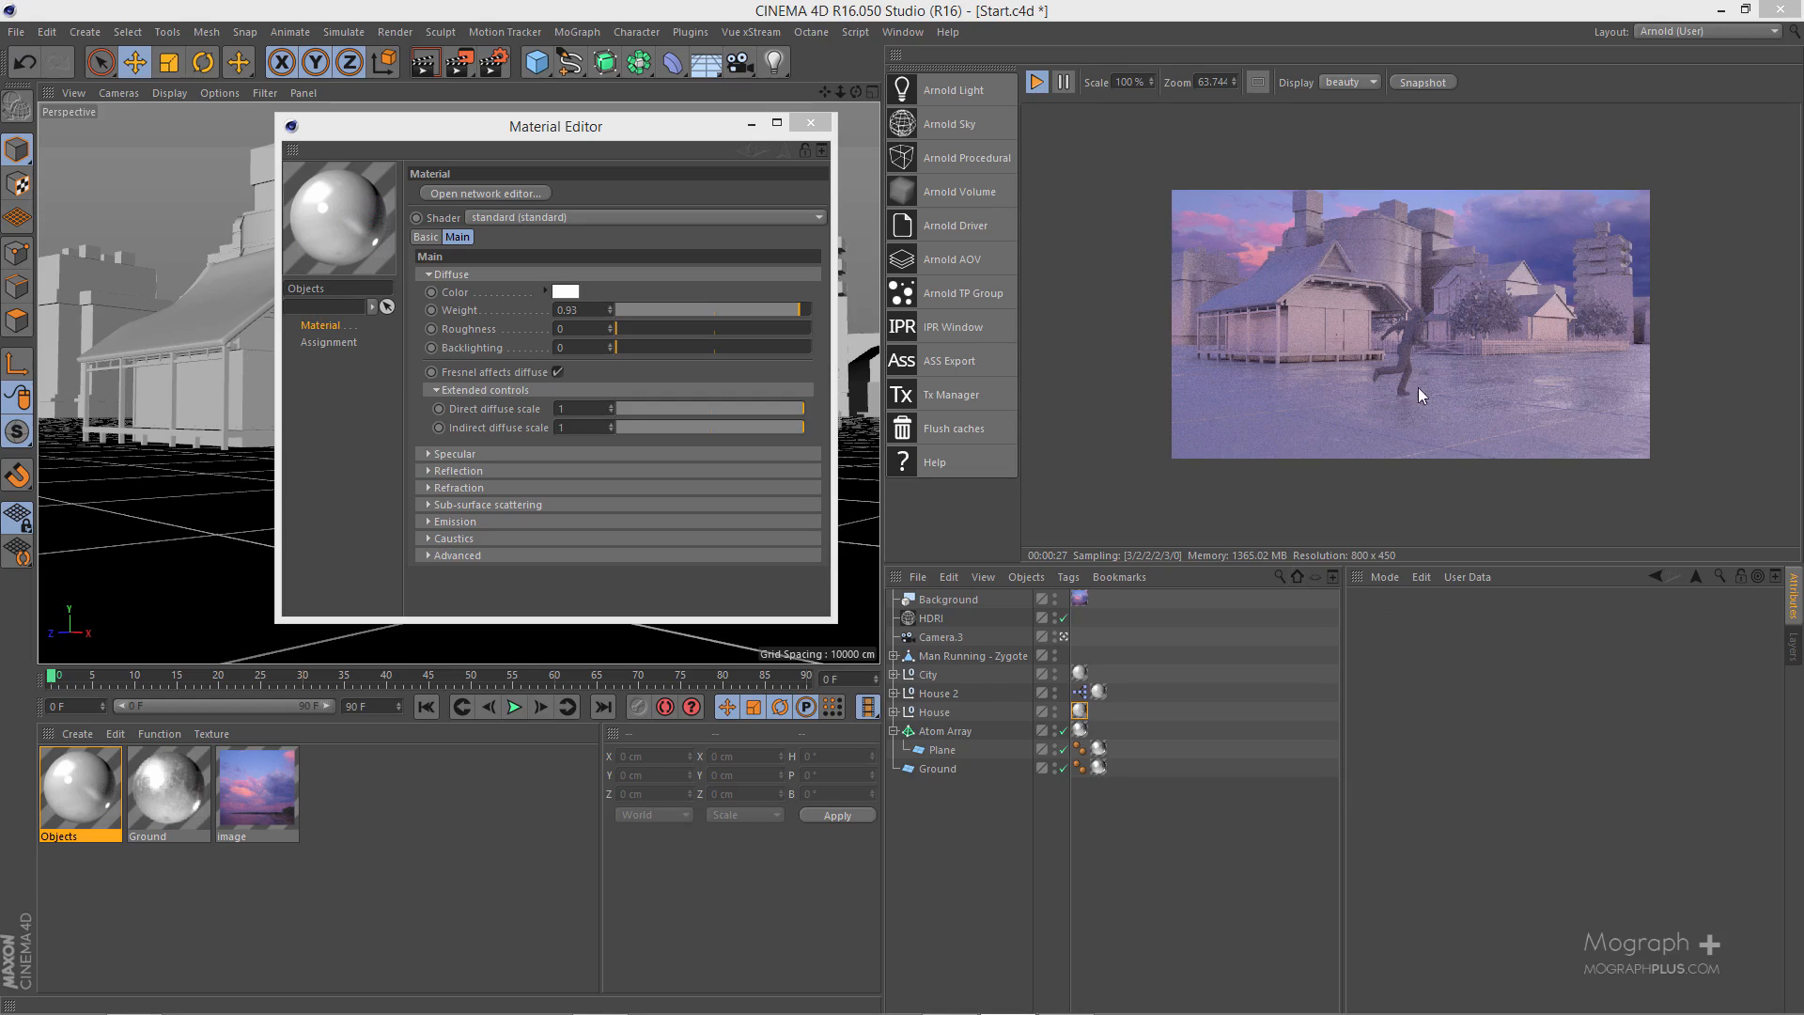
click(810, 122)
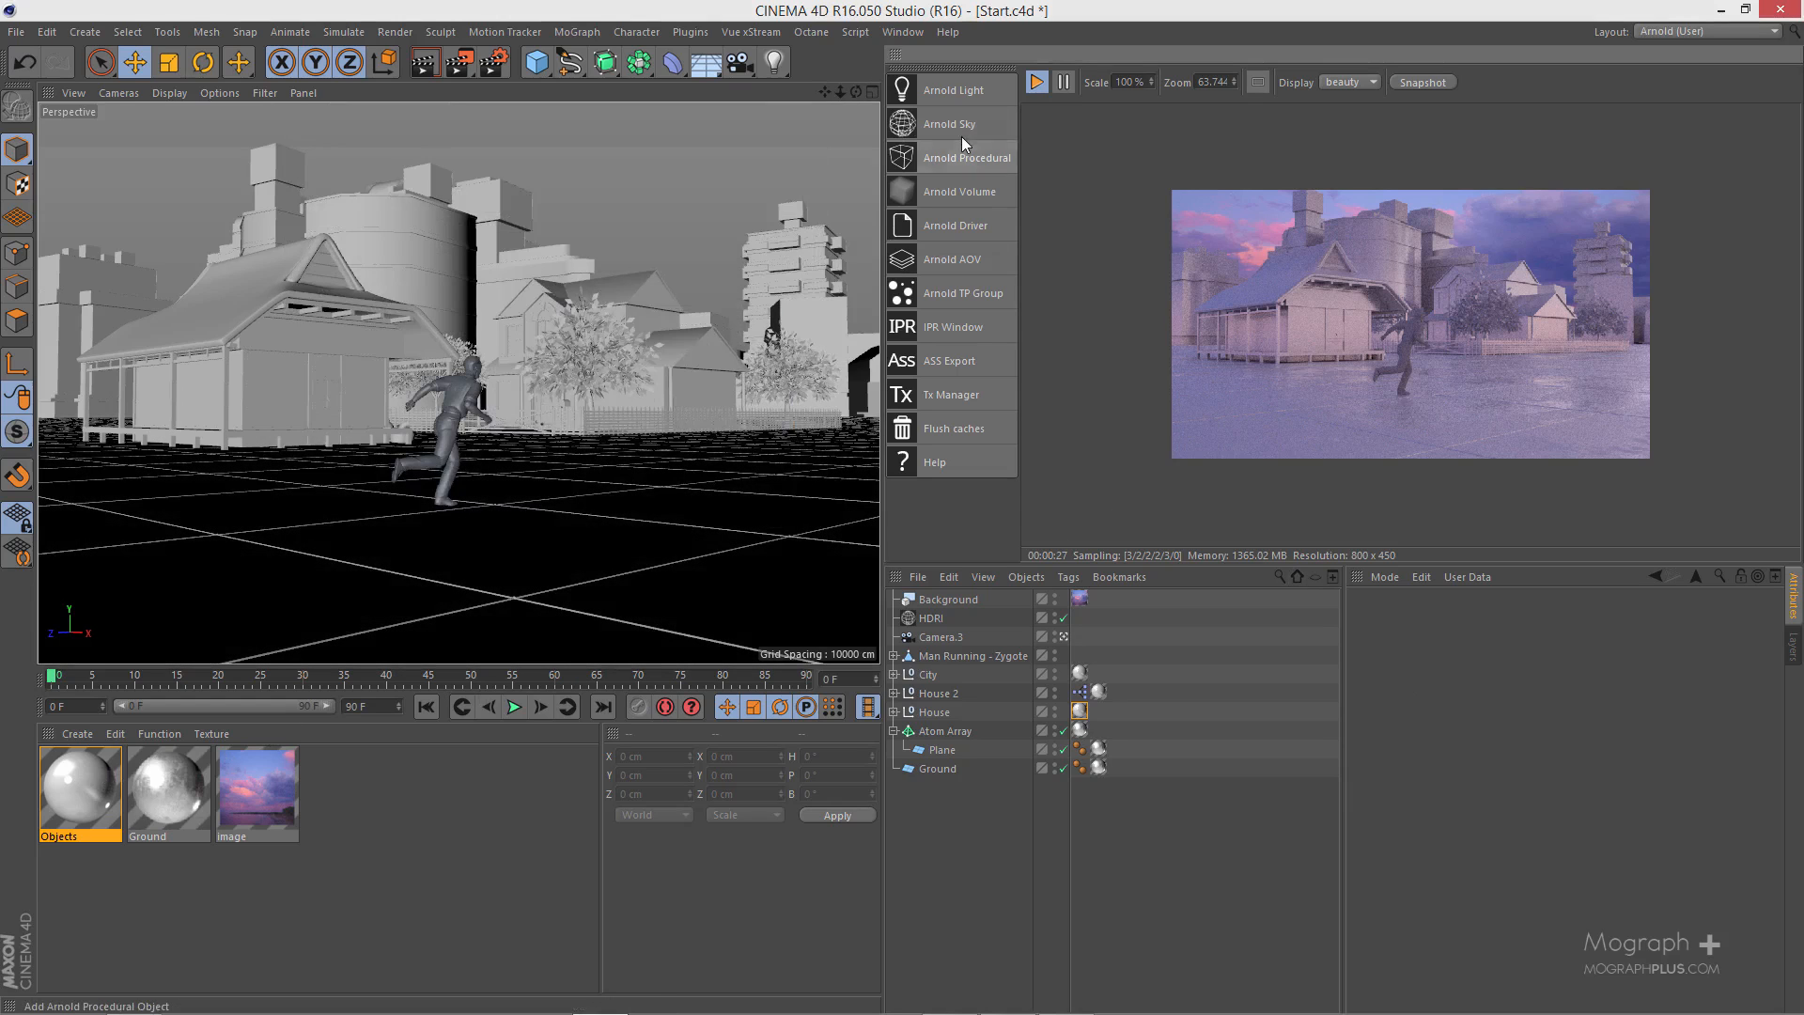
- Add an Arnold light and change its type to quad_light
click(975, 94)
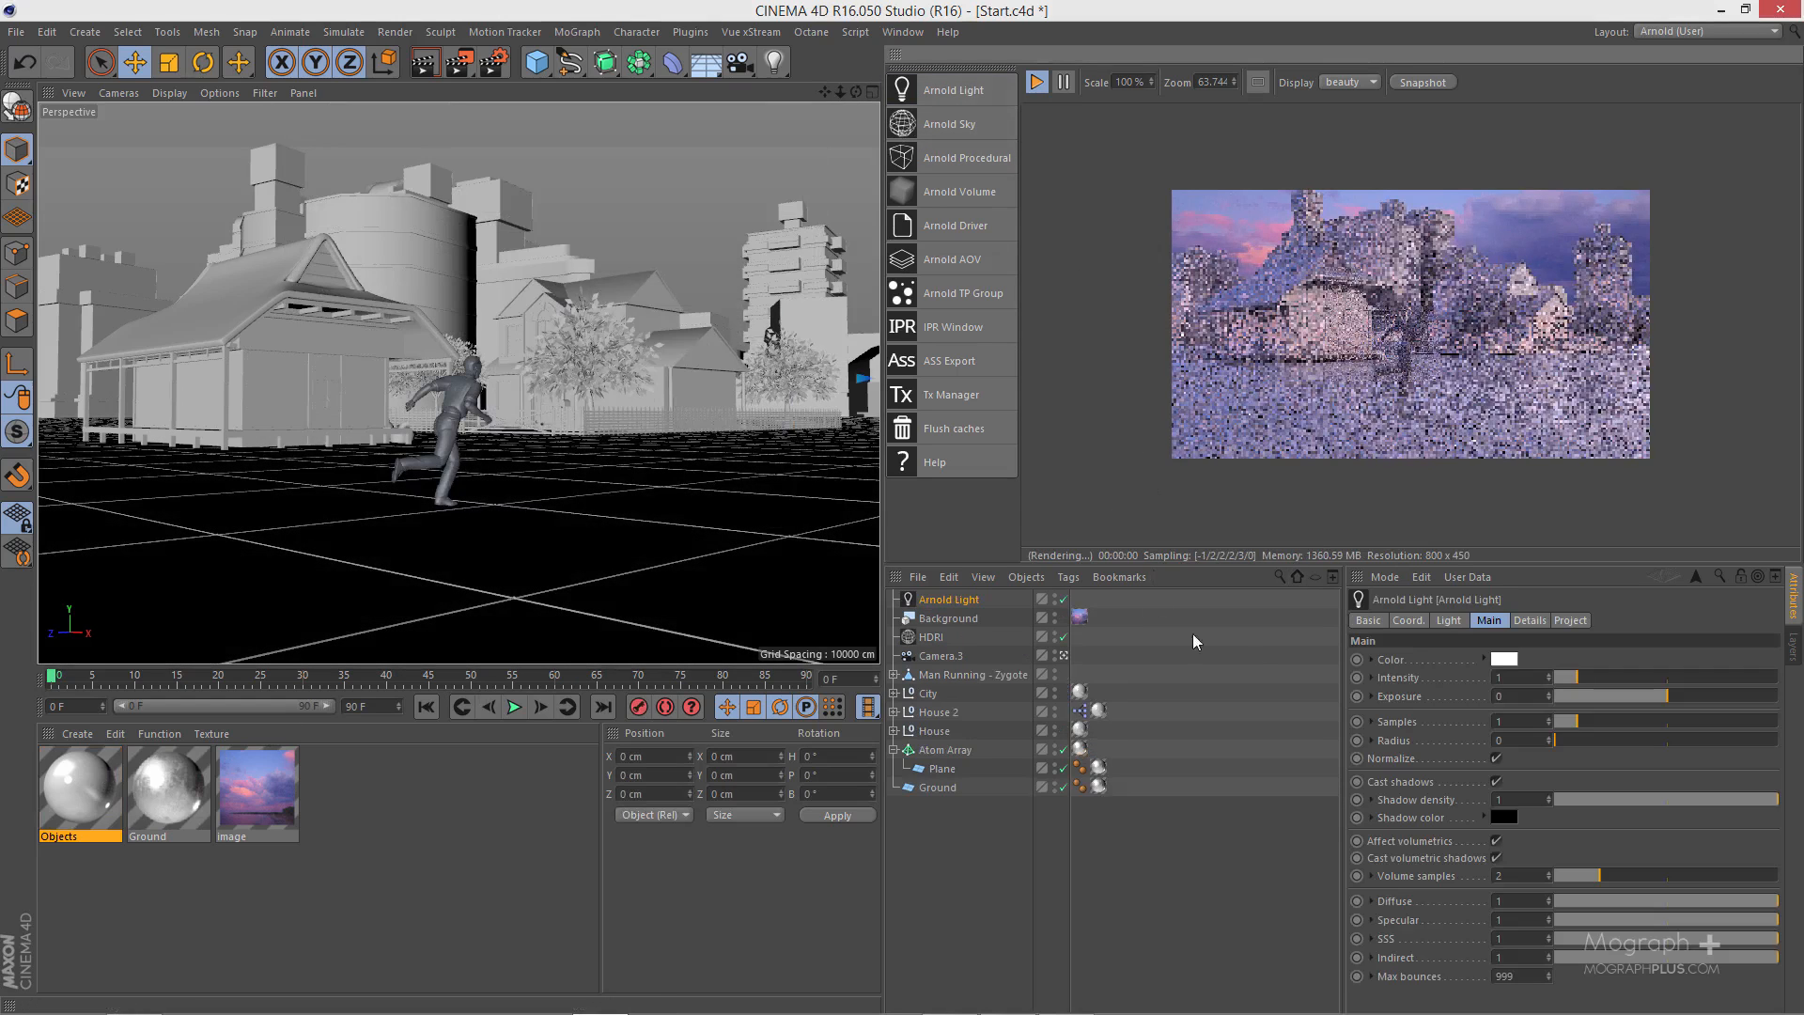
click(1447, 620)
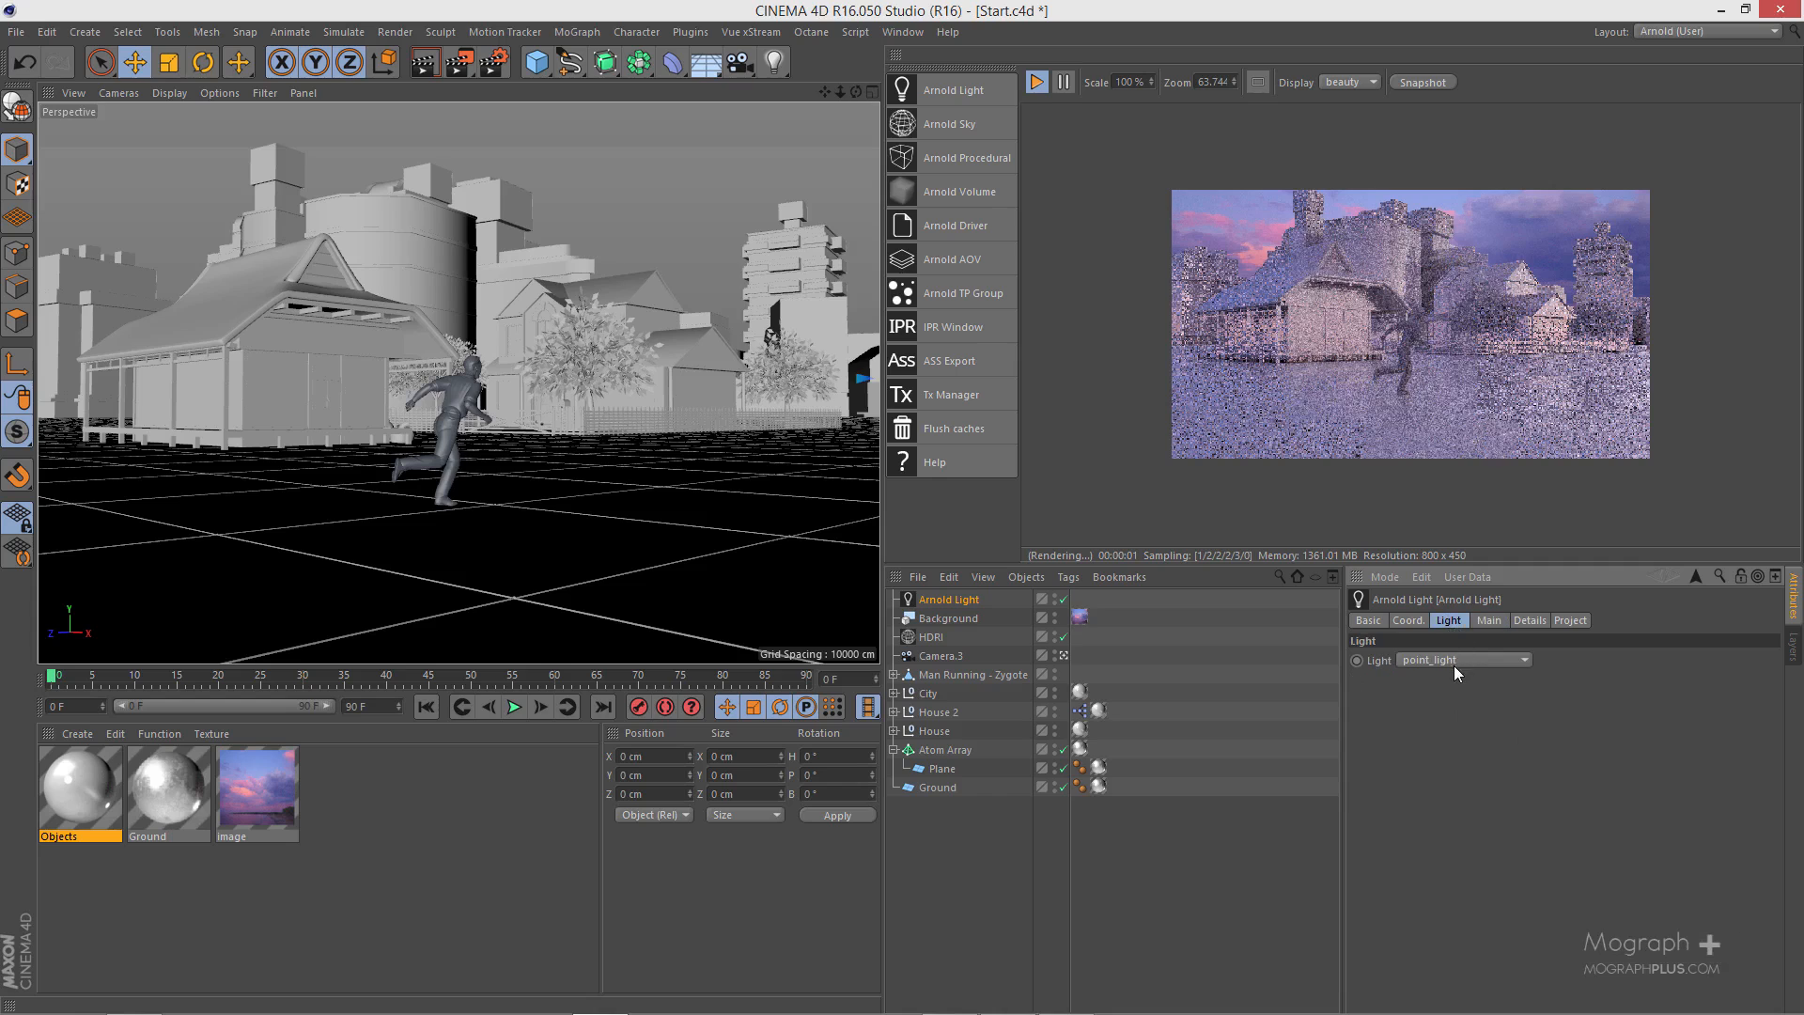
click(1453, 661)
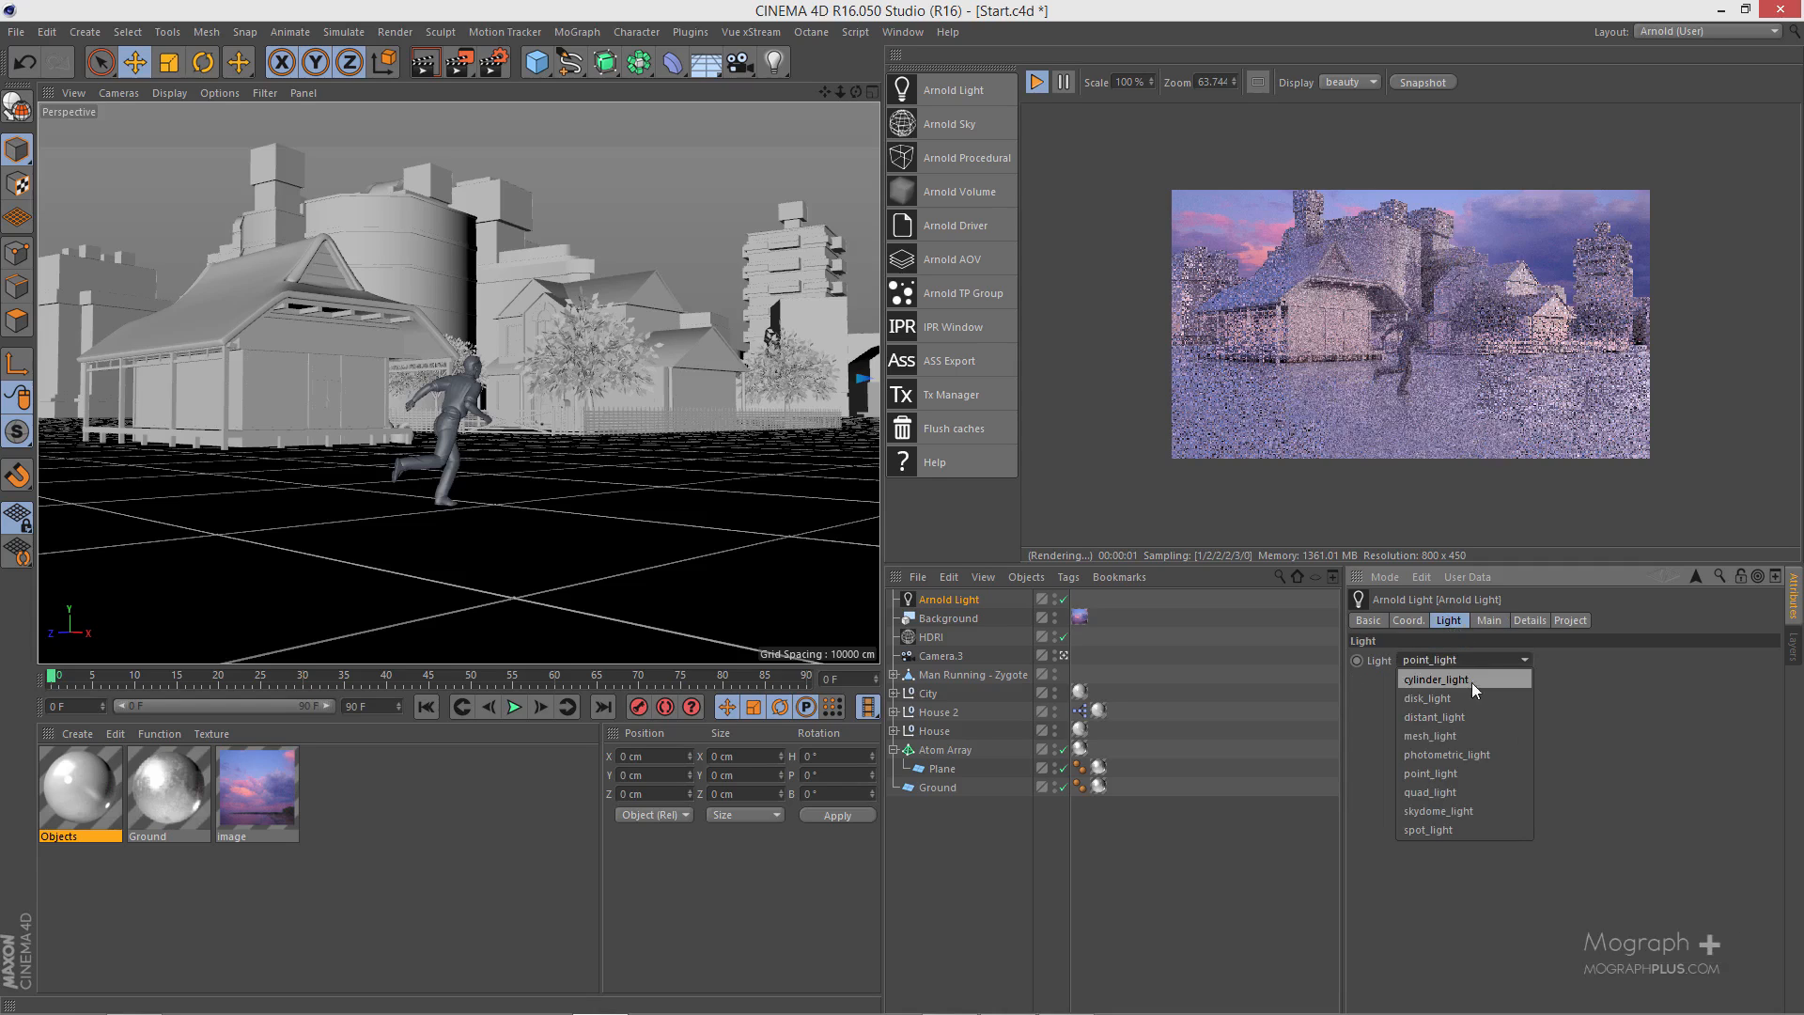
click(1483, 791)
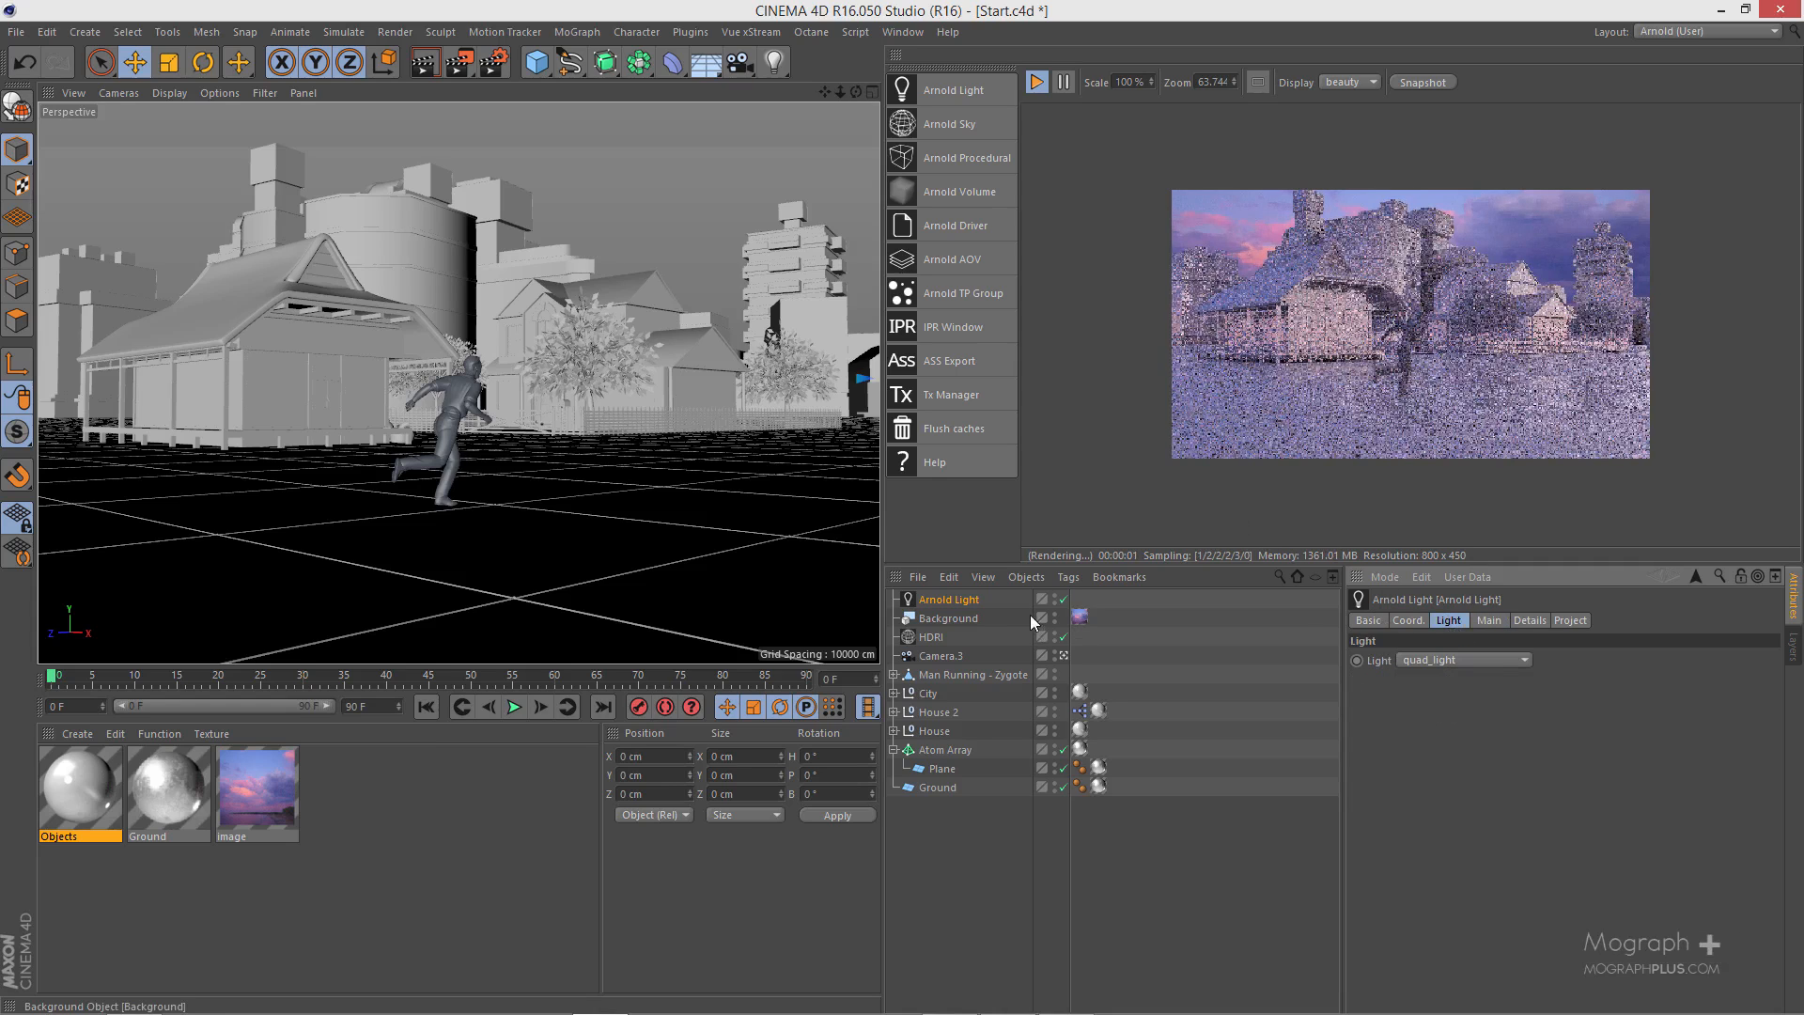
- Leave the Camera.3 view and stop the IPR render, framing the new light at the scene origin from outside
click(1063, 656)
drag(856, 93, 1006, 199)
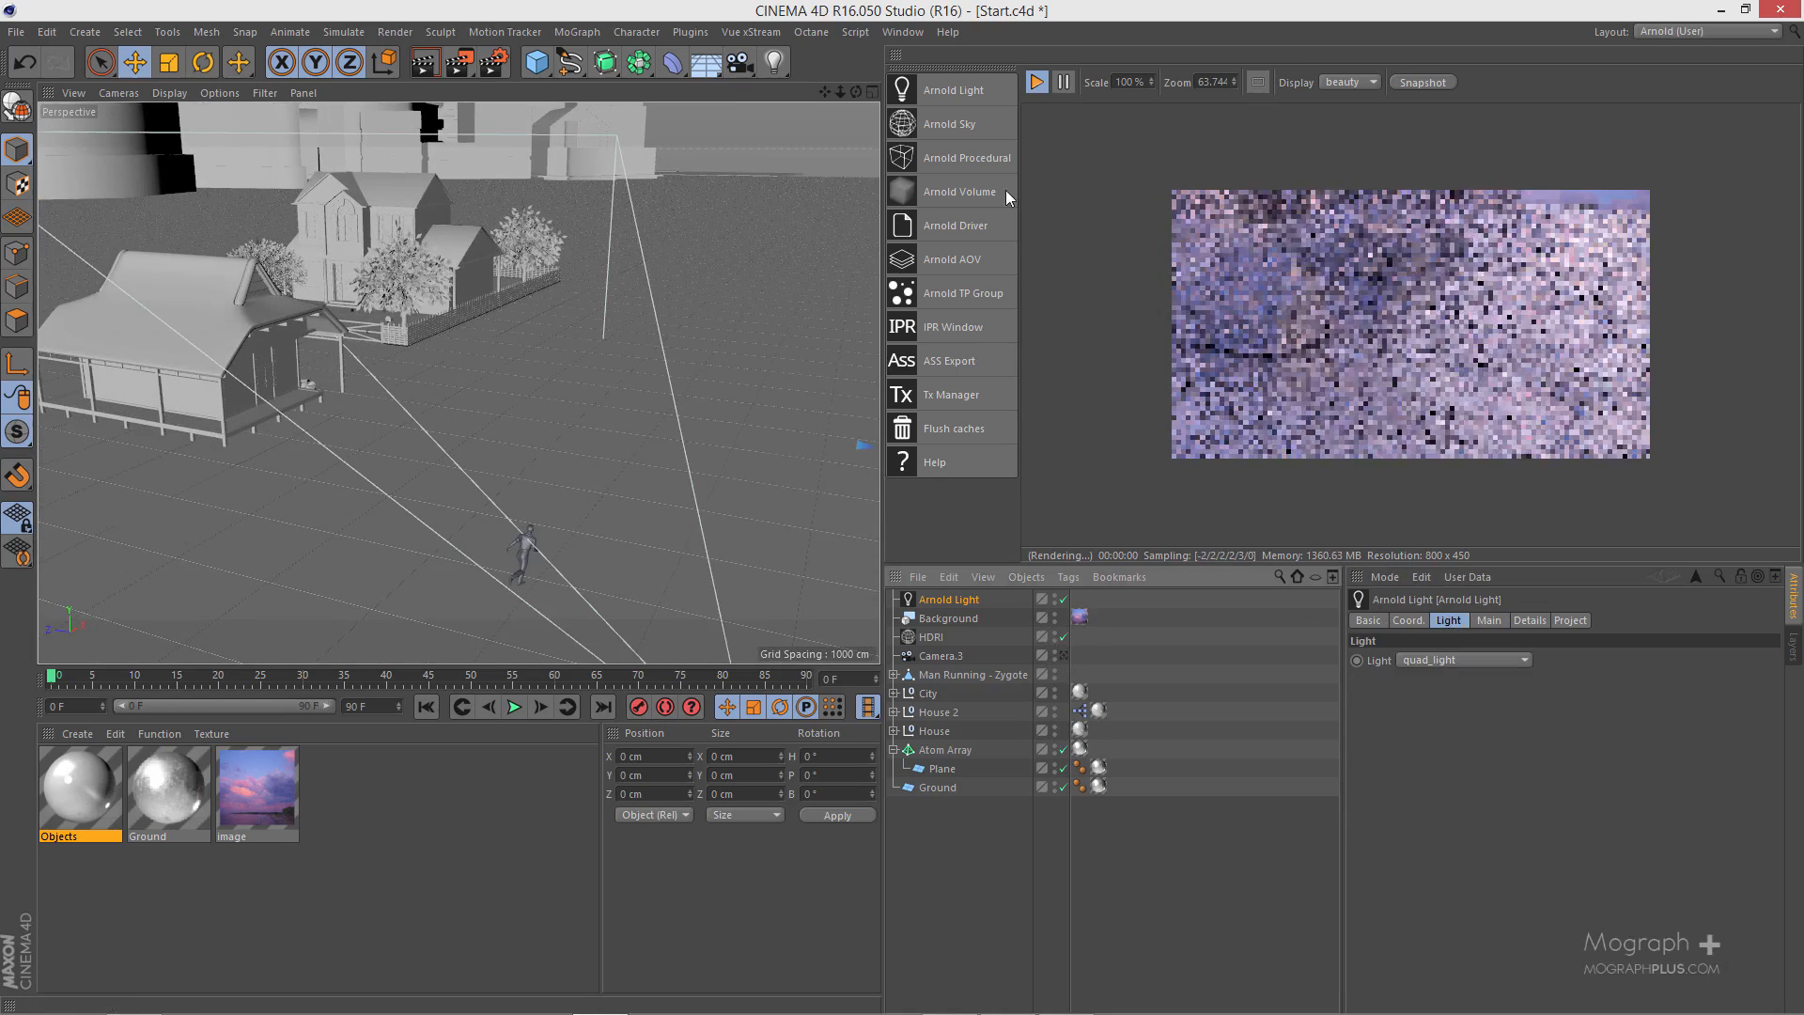
click(1038, 80)
mouse_move(713, 254)
alt+right_down()
mouse_move(569, 336)
mouse_move(262, 461)
alt+right_up()
alt+right_drag(557, 330, 235, 531)
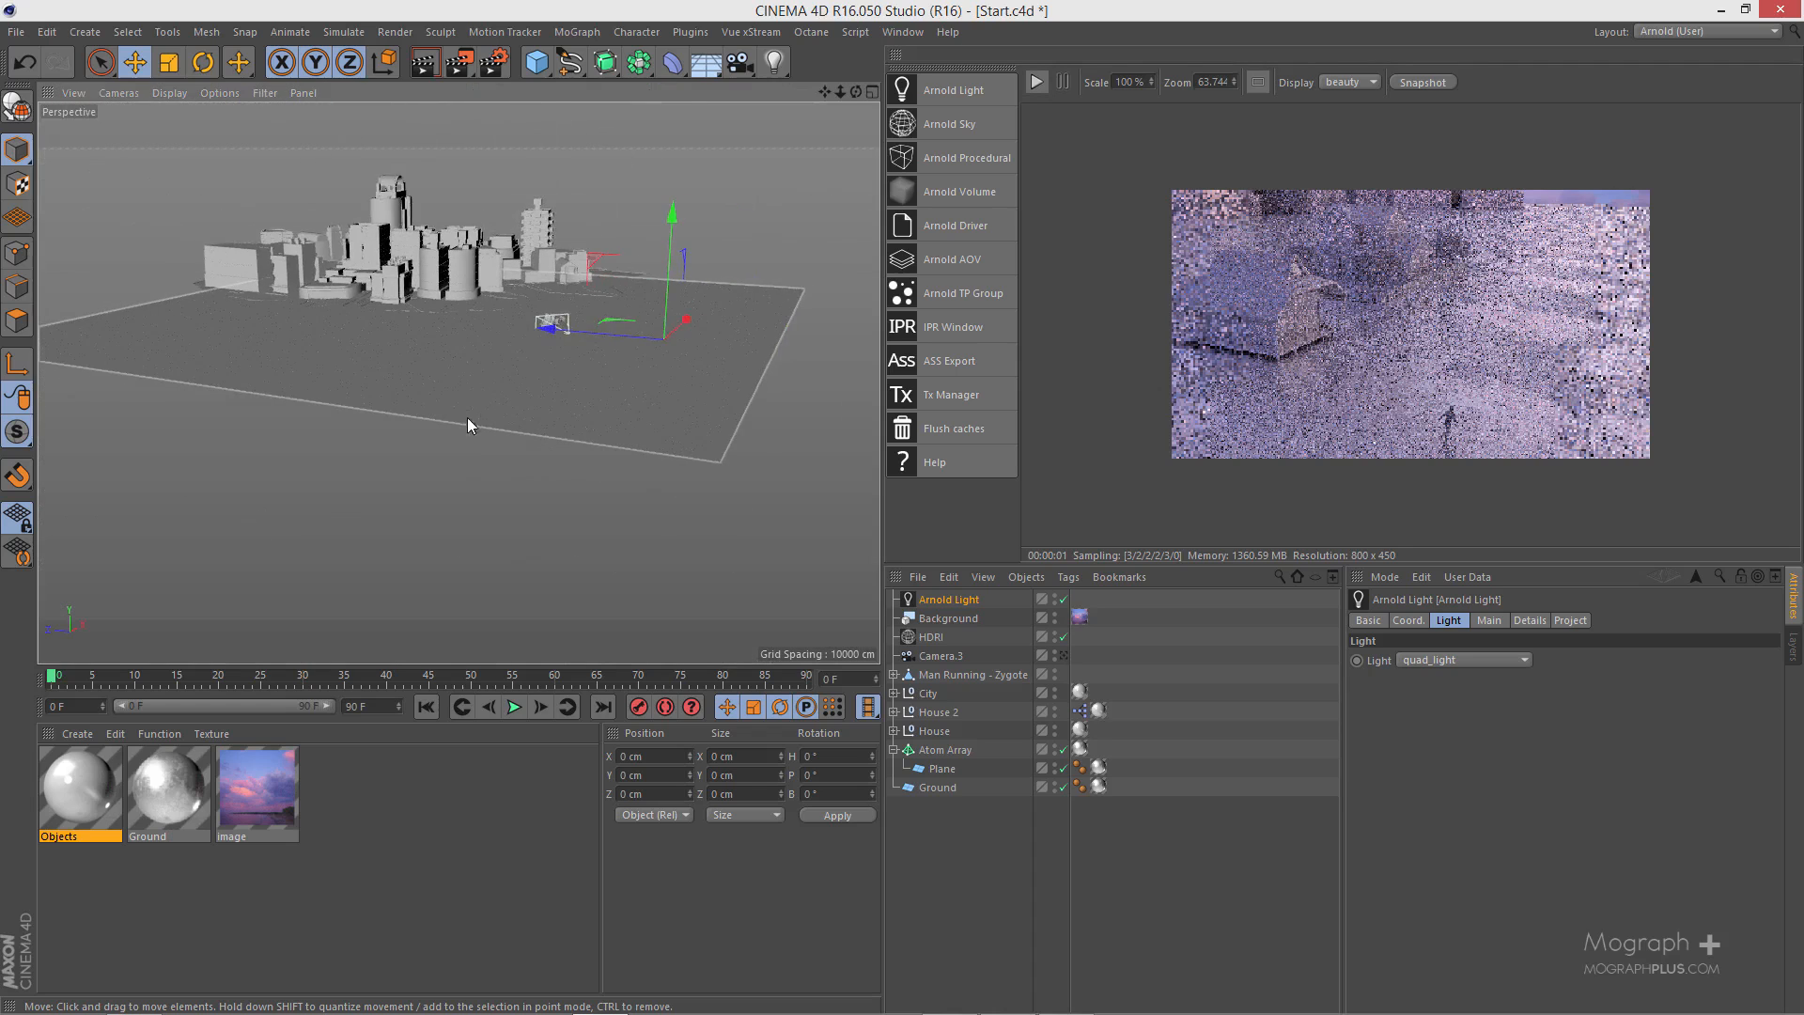
alt+drag(466, 418, 536, 470)
alt+right_drag(511, 342, 620, 282)
alt+drag(459, 382, 399, 272)
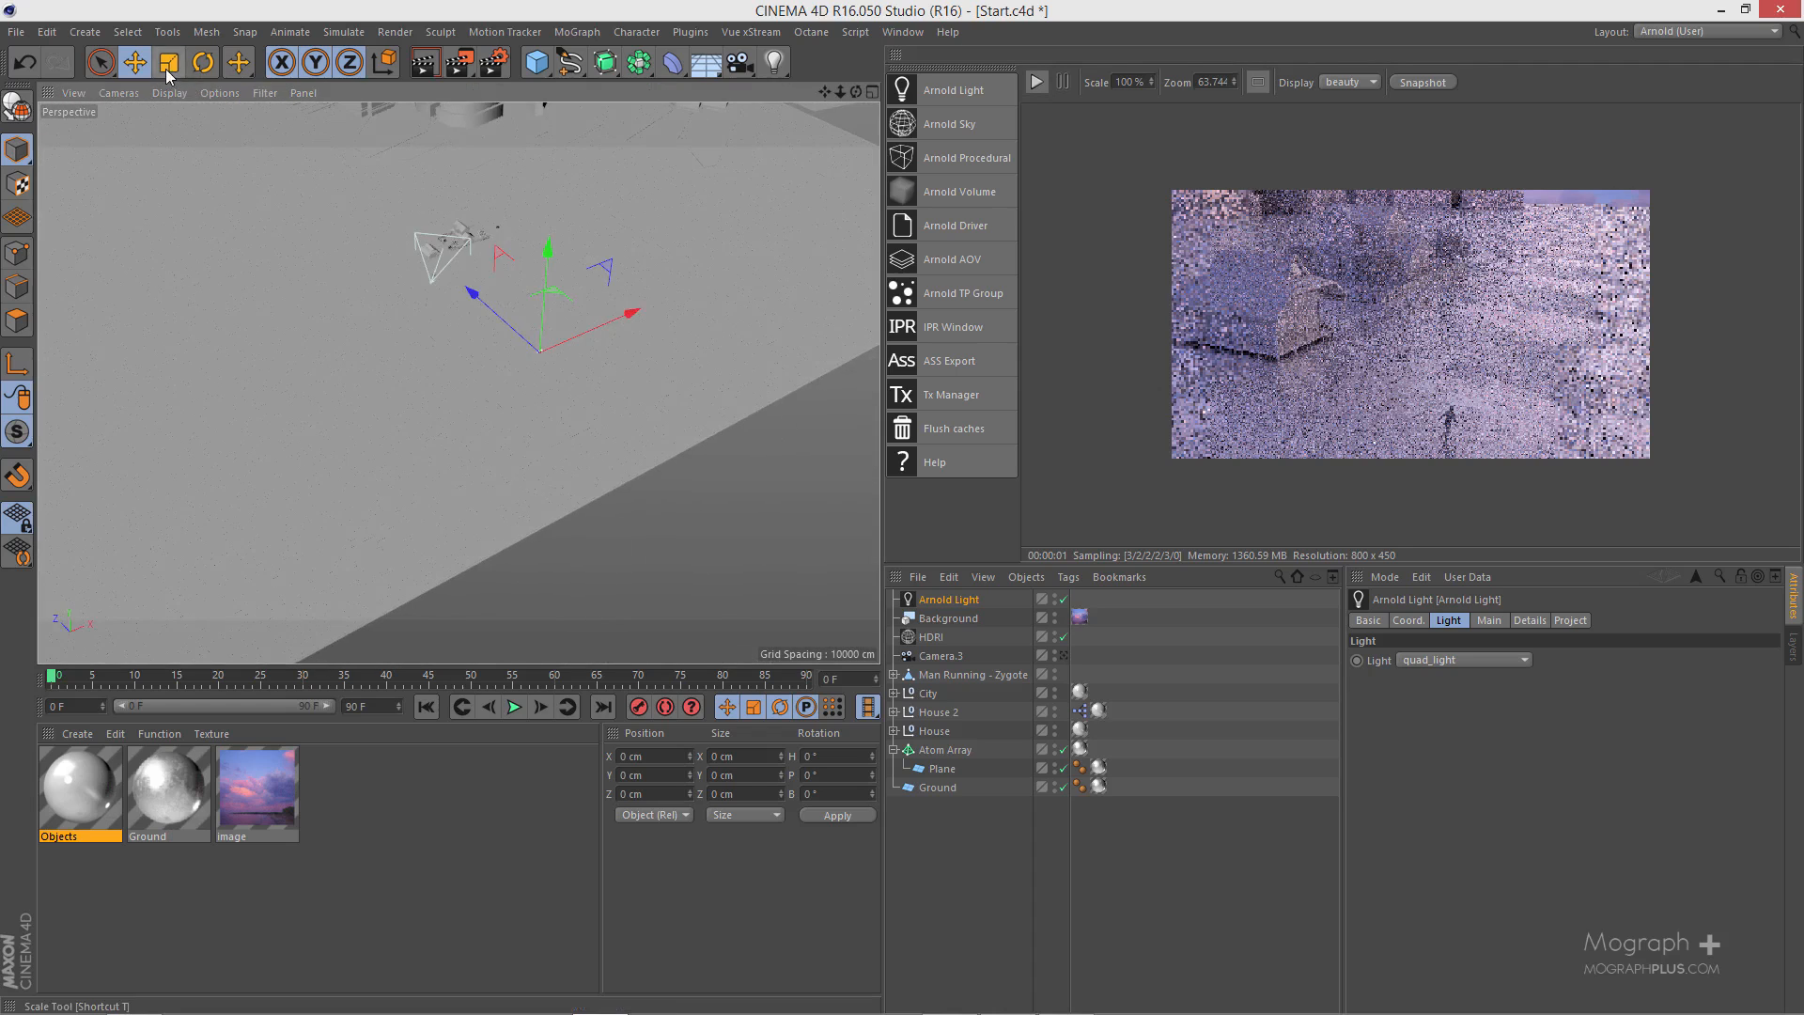
- Scale the quad light up uniformly to about 22320 in width and height
click(167, 64)
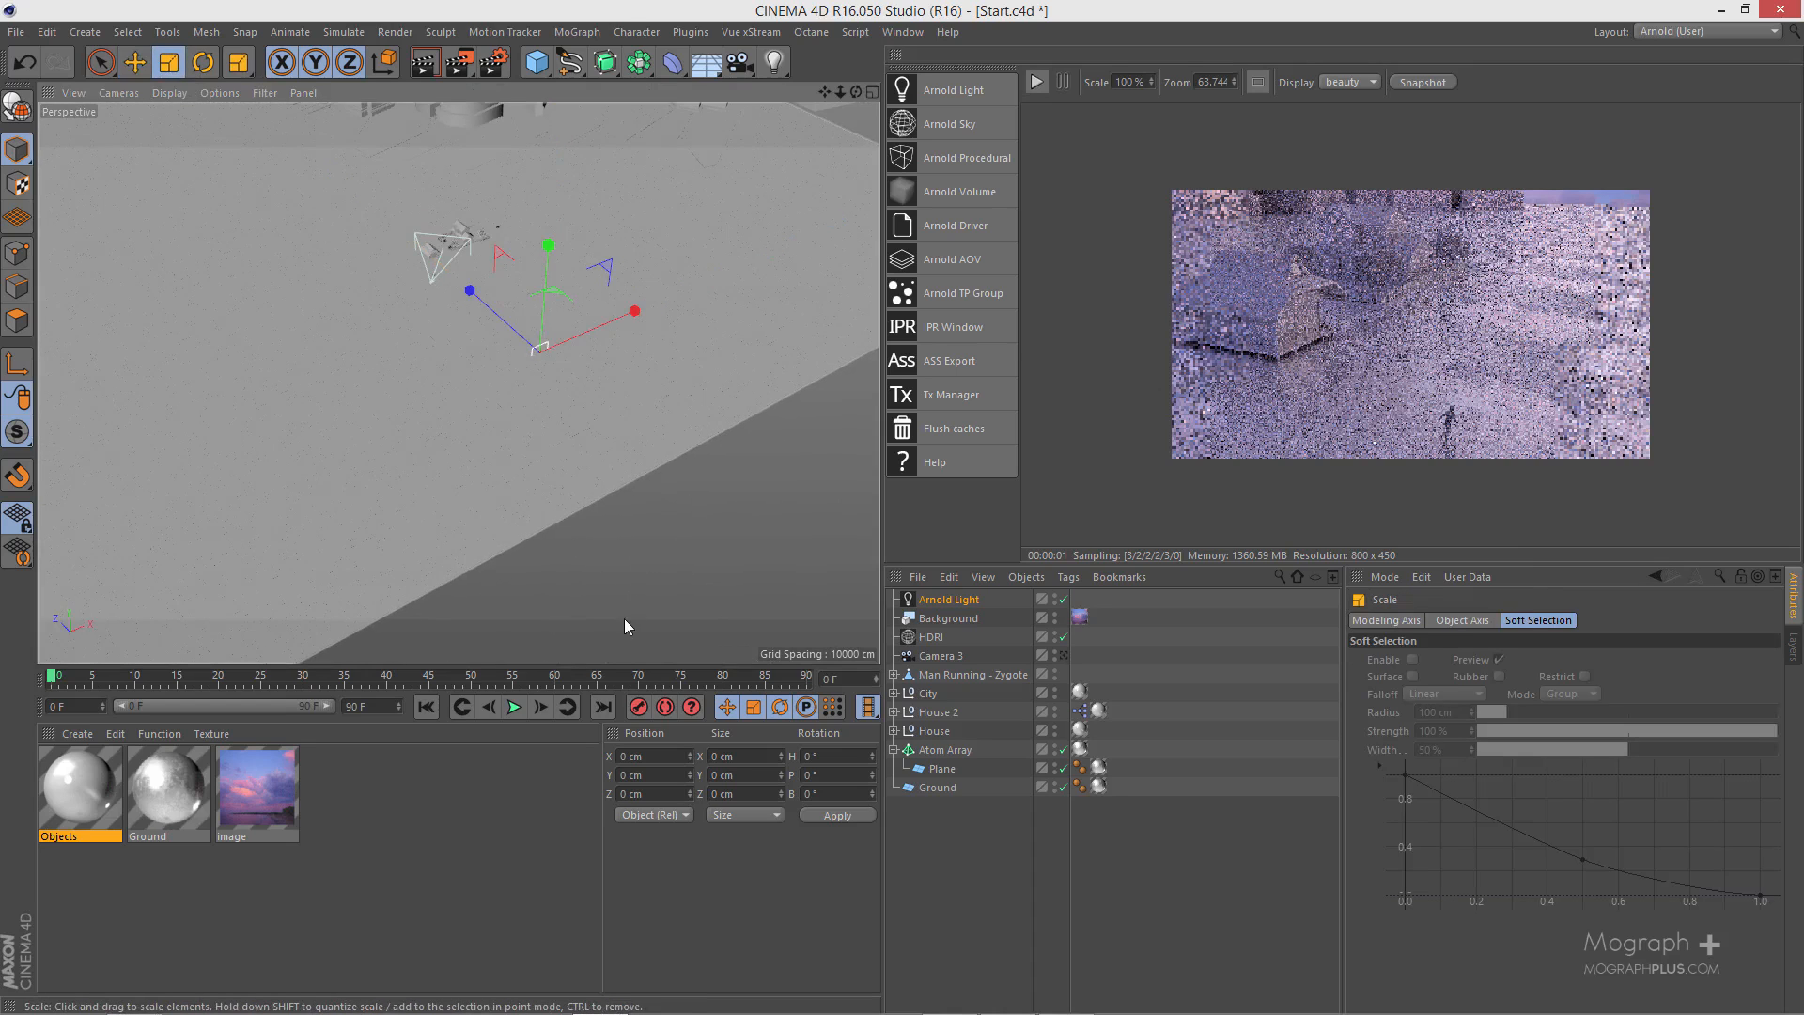
drag(602, 573, 810, 592)
click(953, 599)
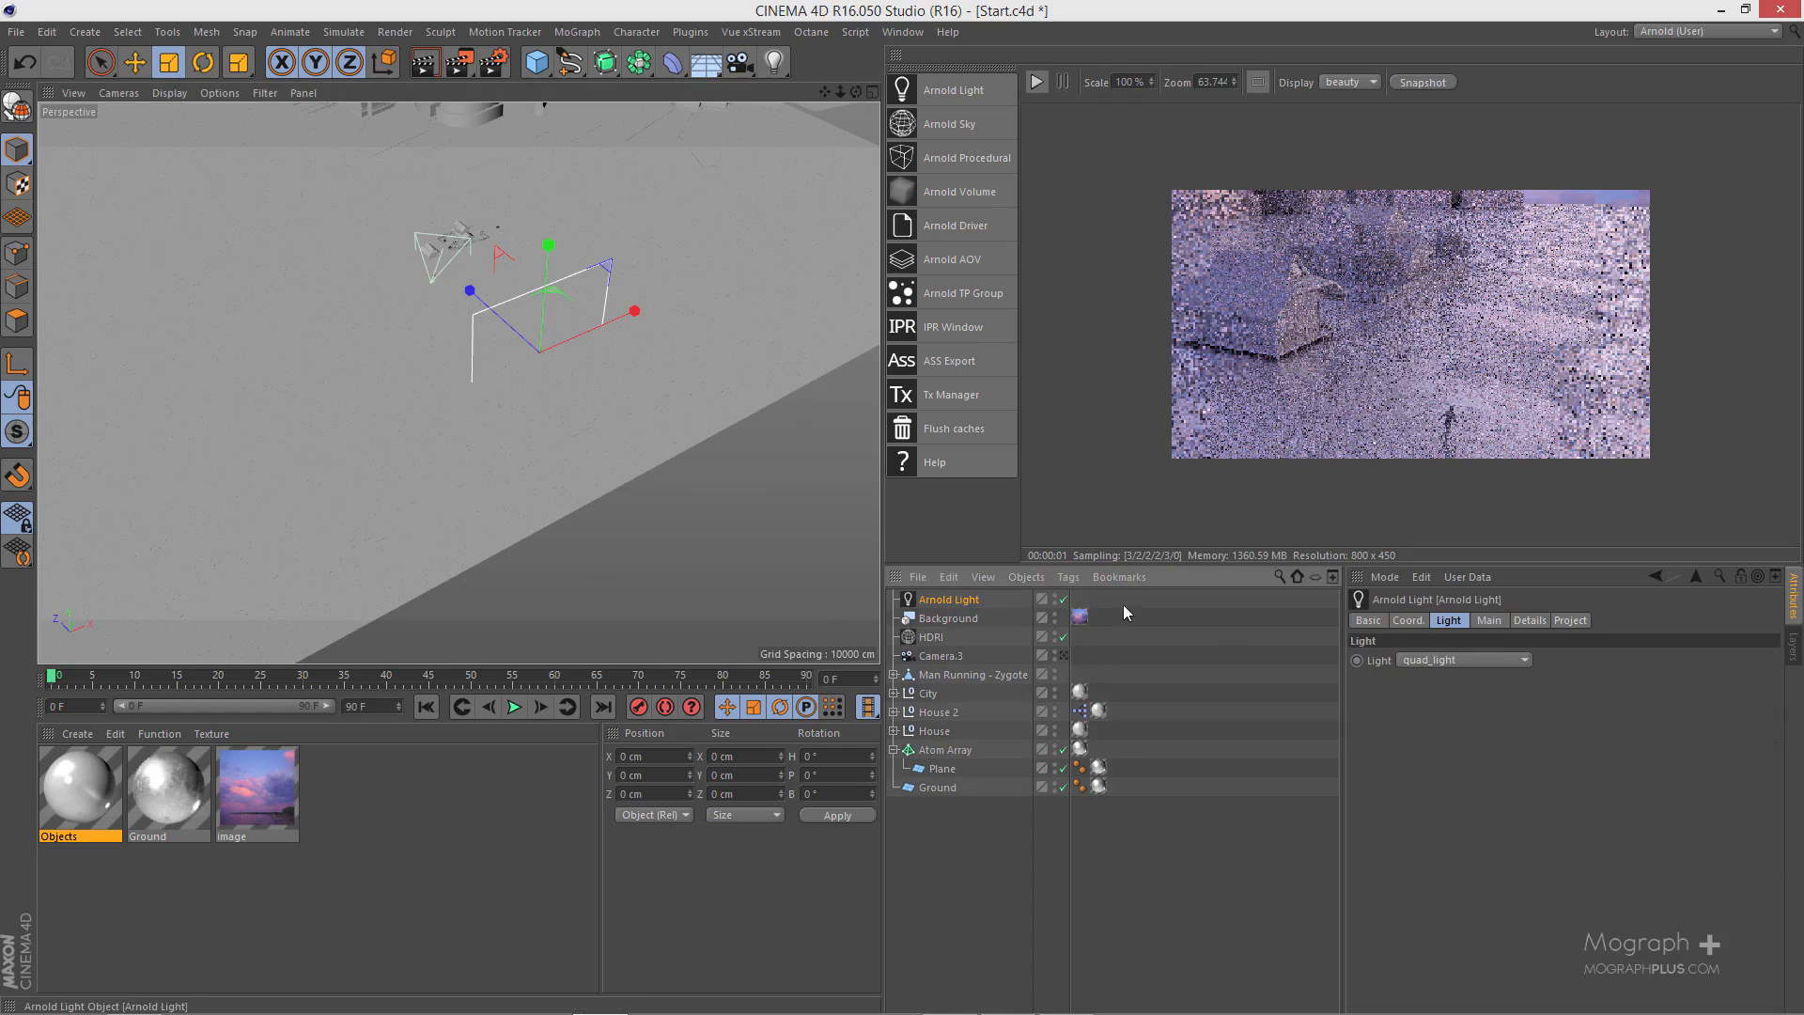
click(1486, 621)
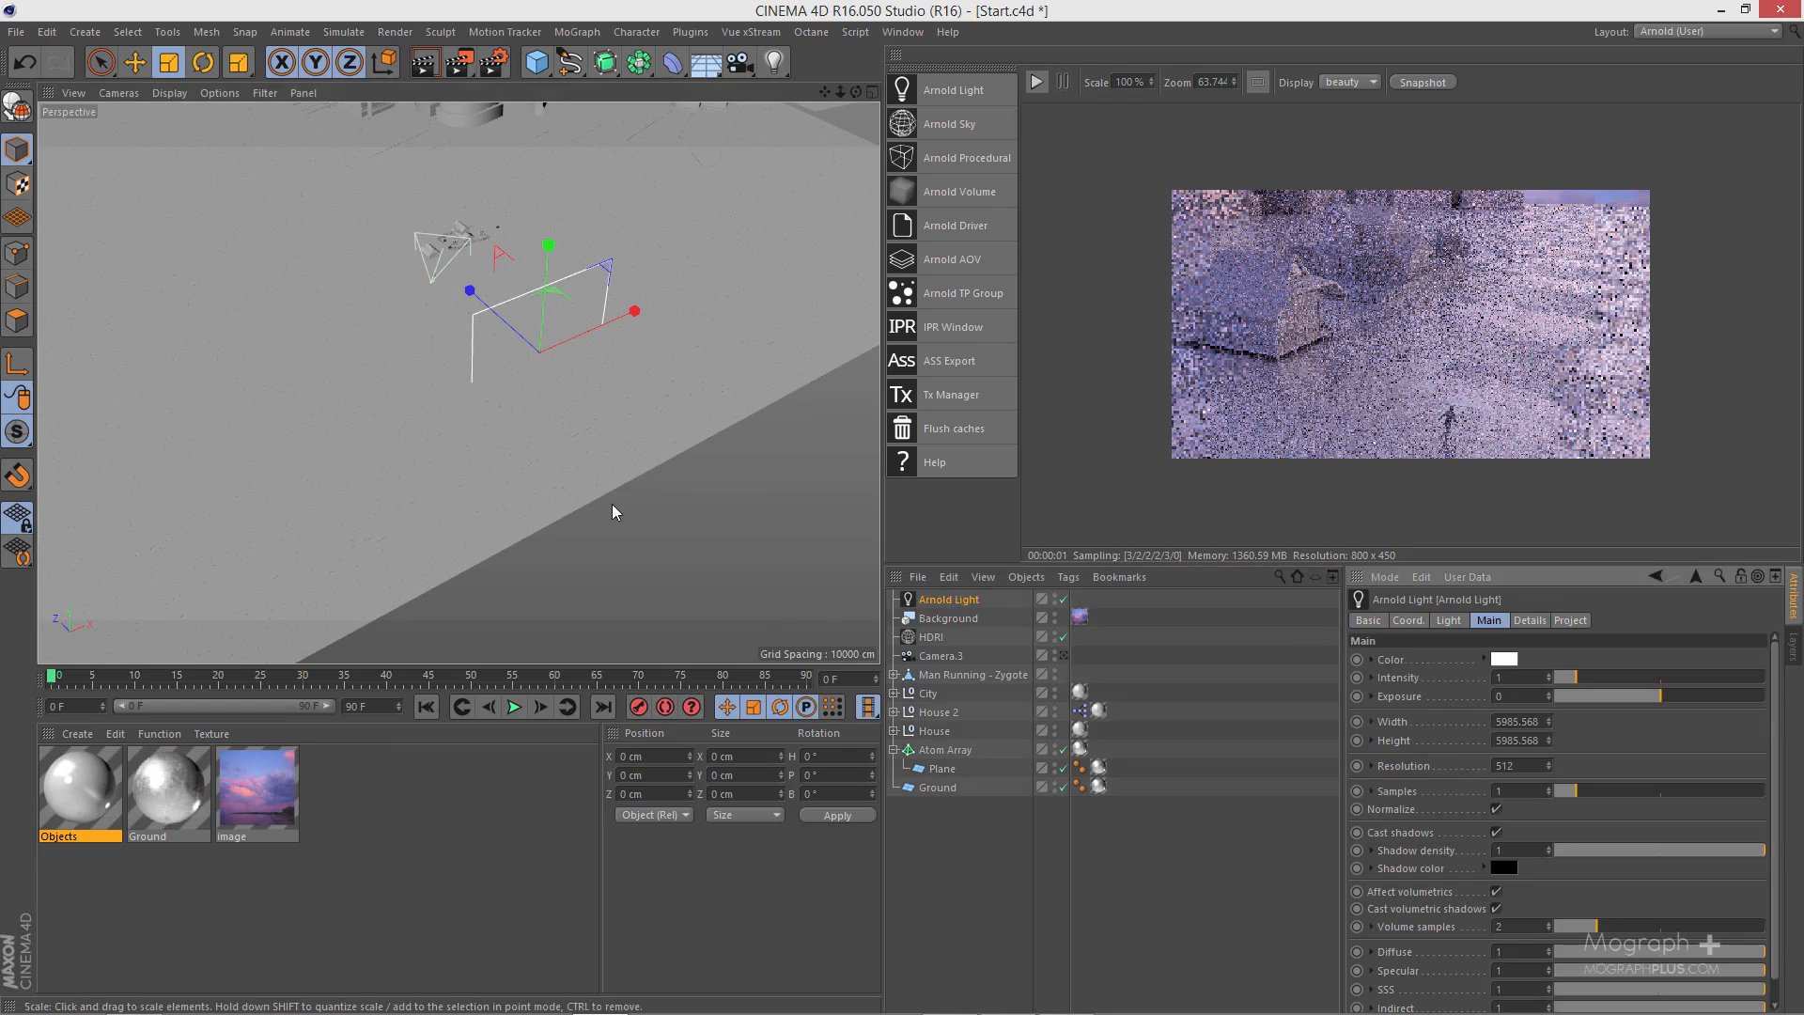
alt+right_drag(611, 505, 526, 562)
alt+drag(526, 562, 351, 463)
alt+right_drag(606, 481, 556, 510)
alt+middle_drag(560, 517, 245, 402)
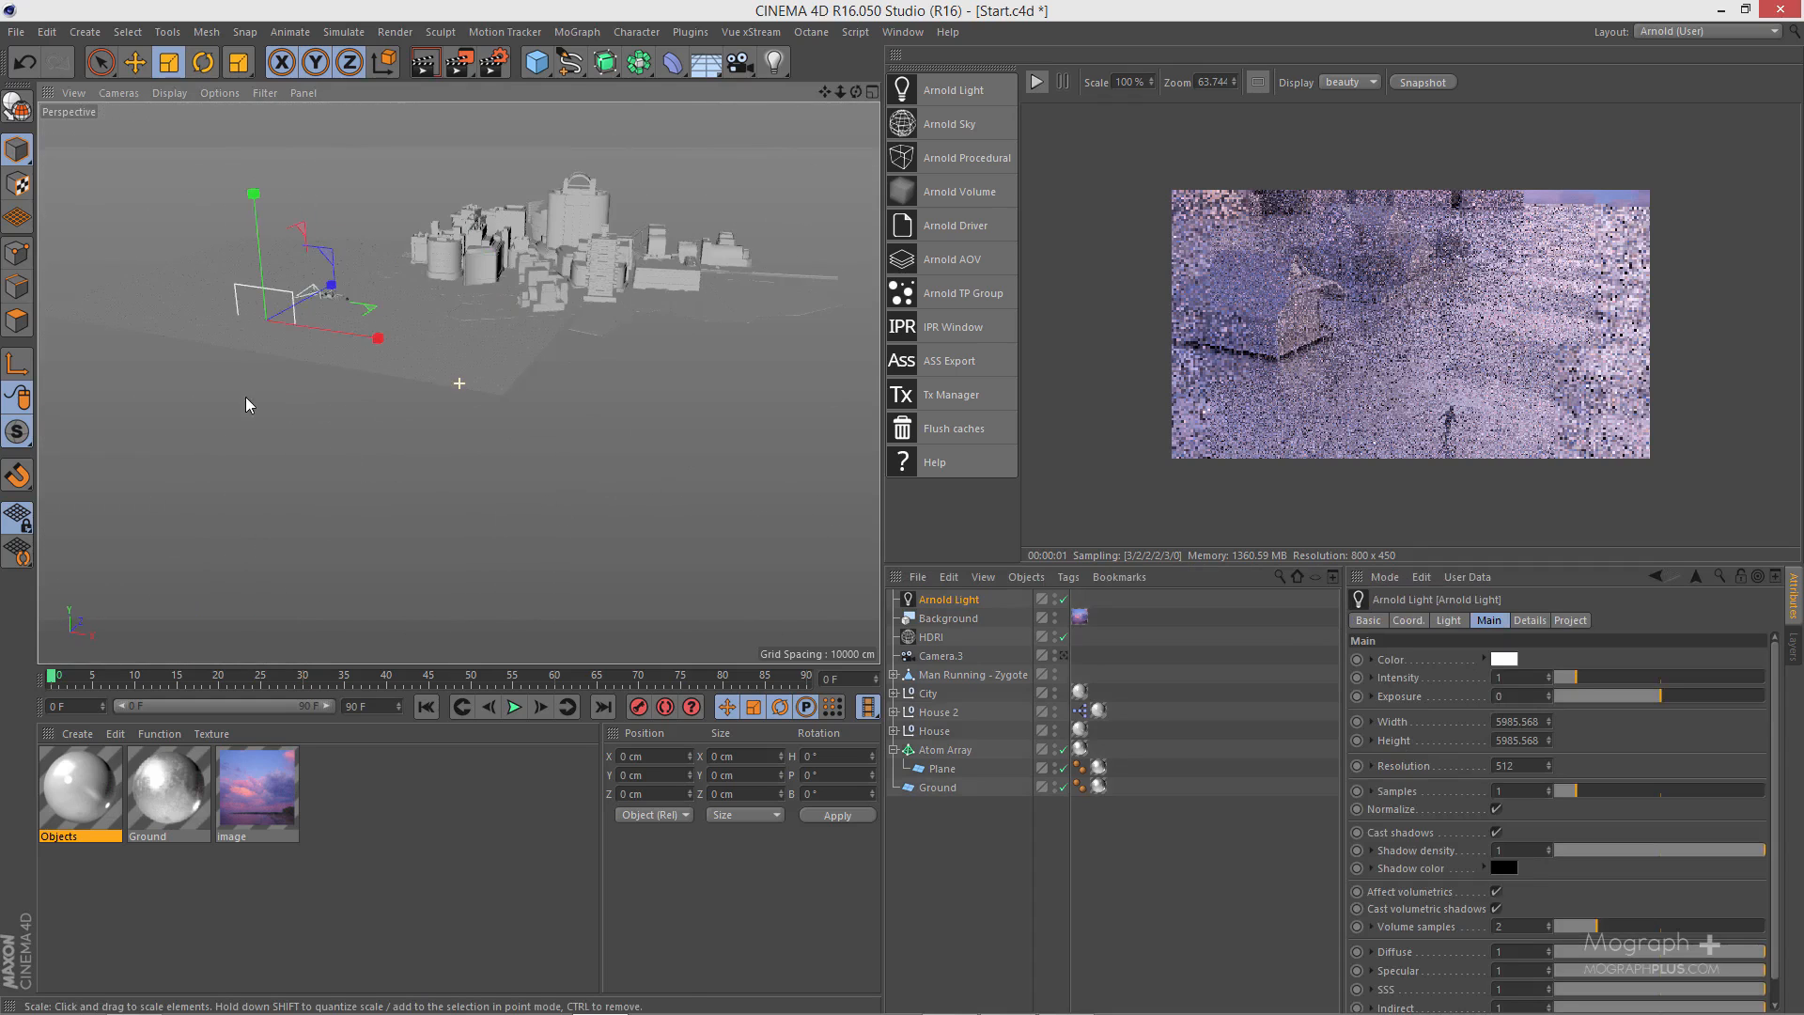
drag(696, 384, 968, 380)
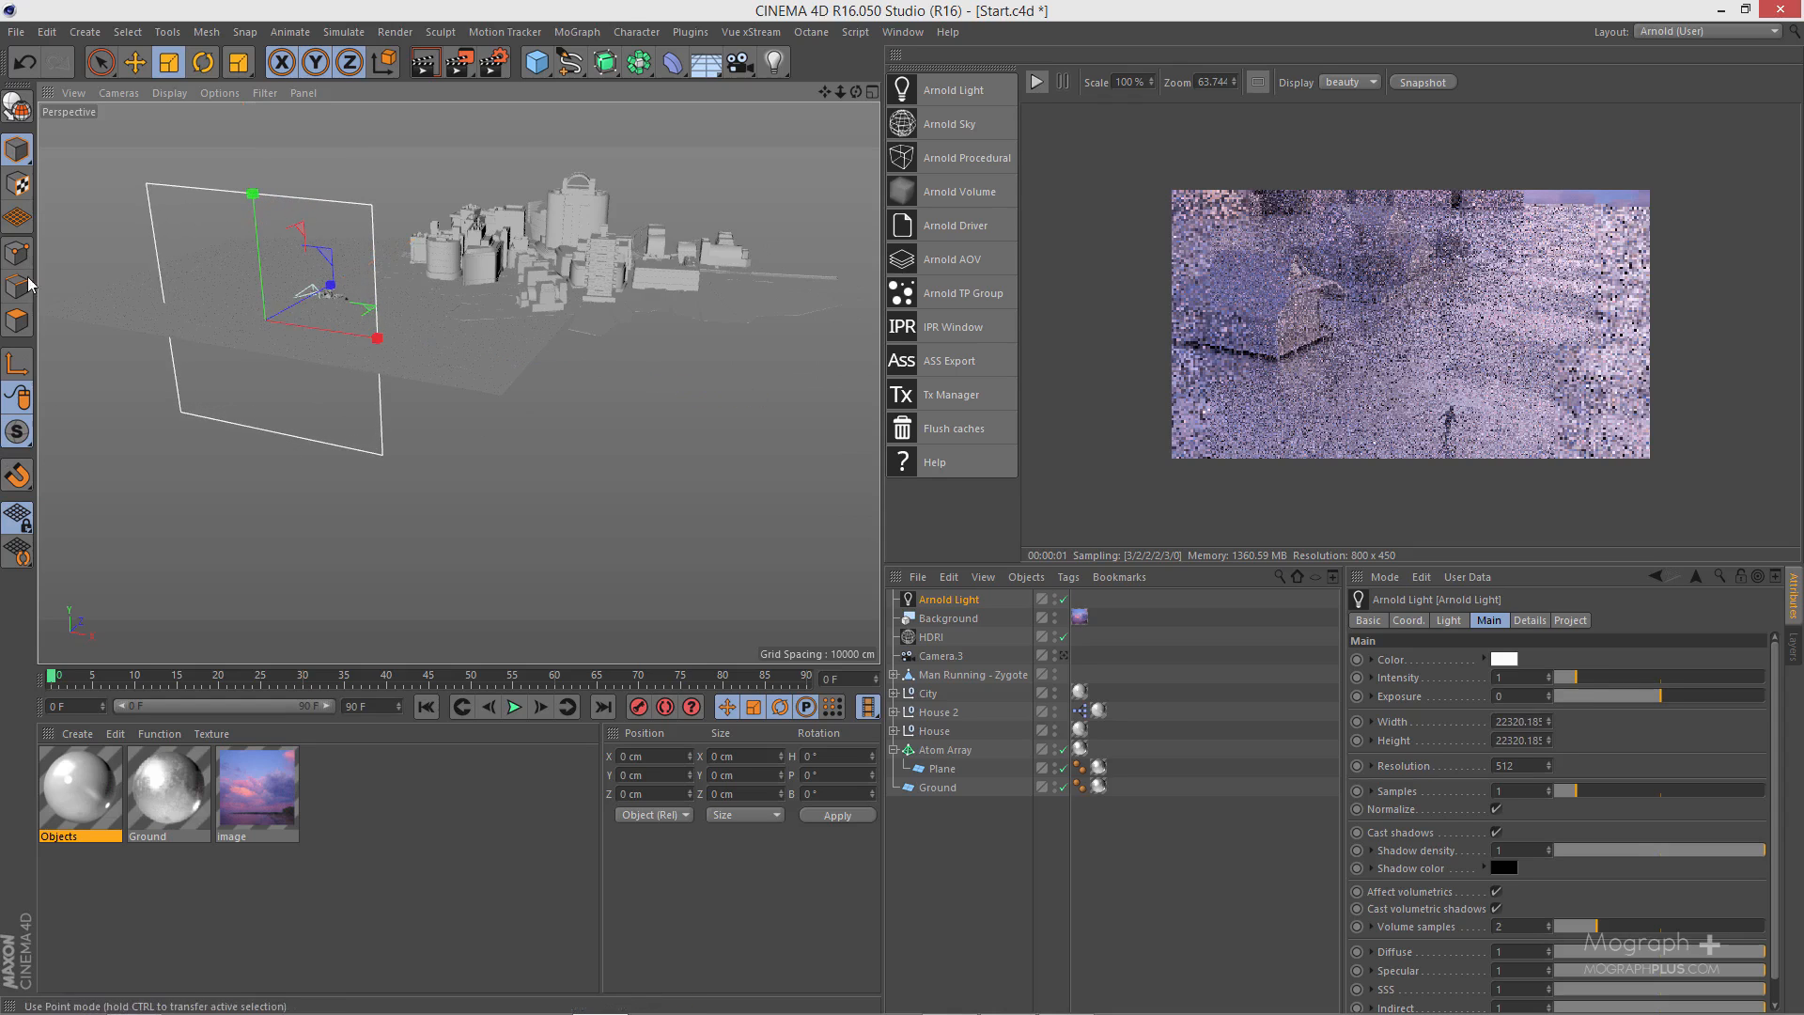
- Rotate the quad light to a 90° heading
alt+middle_drag(459, 337, 458, 399)
click(200, 73)
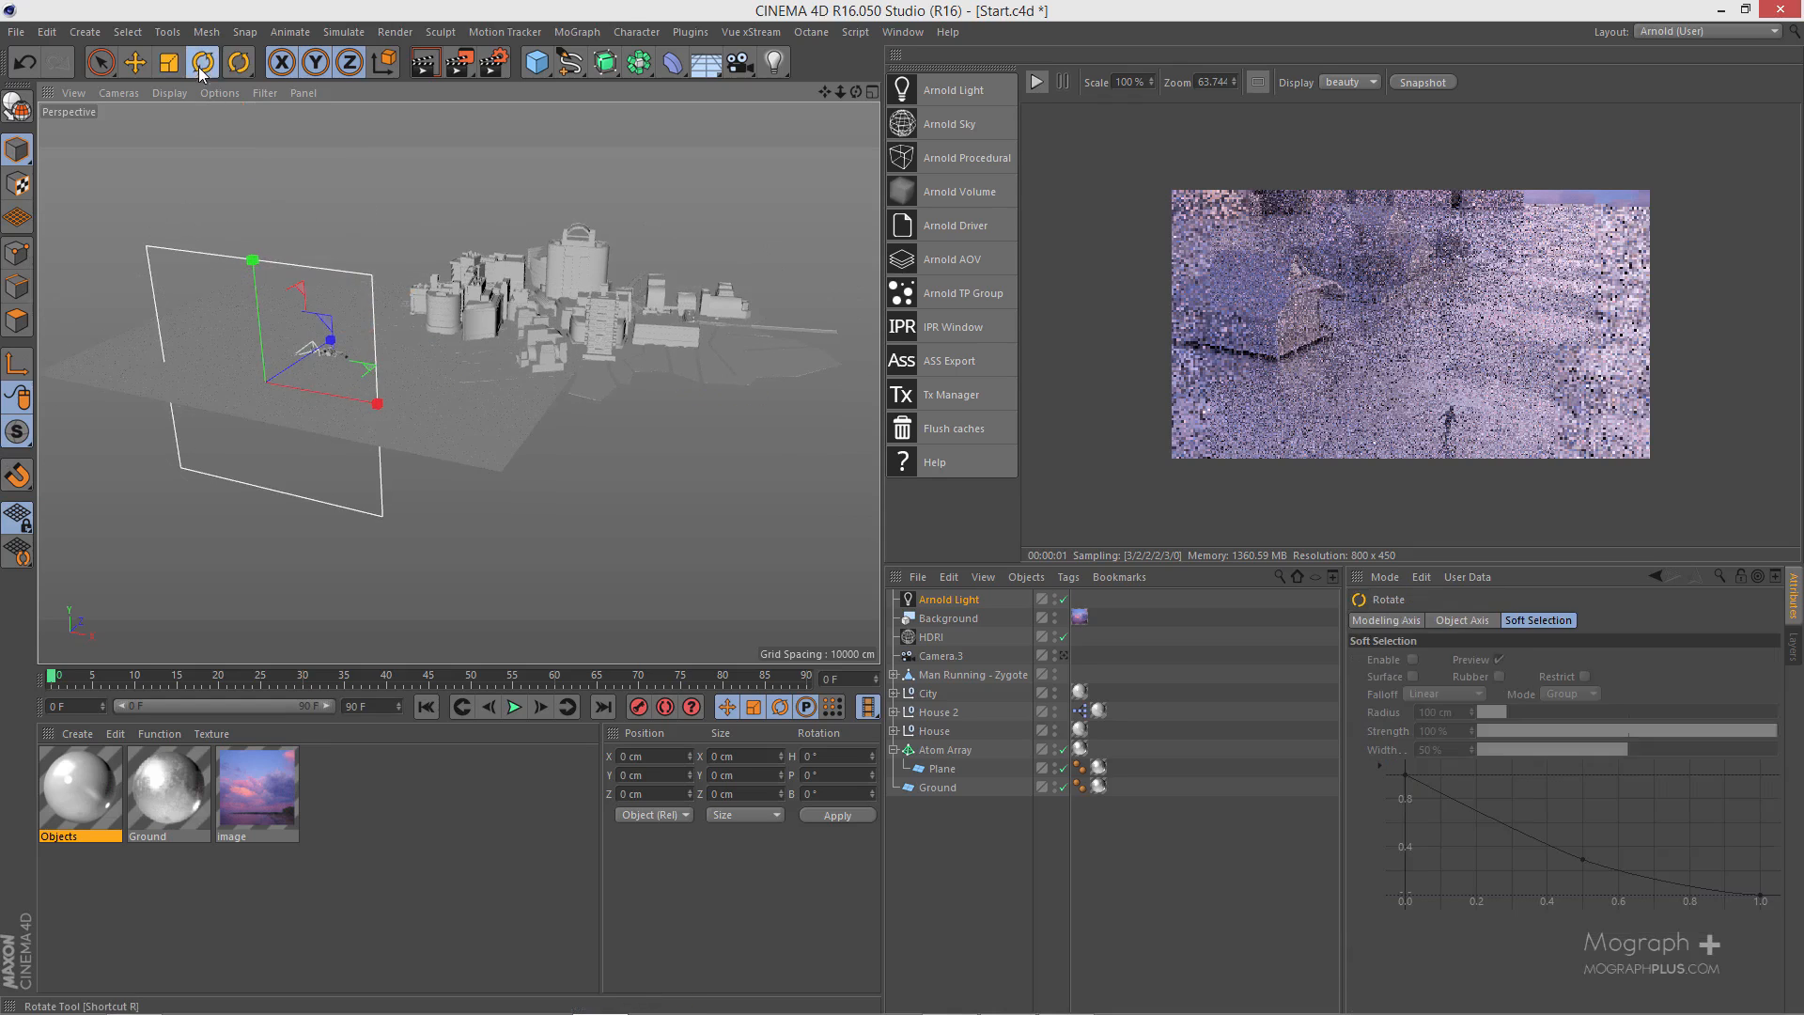
drag(266, 413, 386, 374)
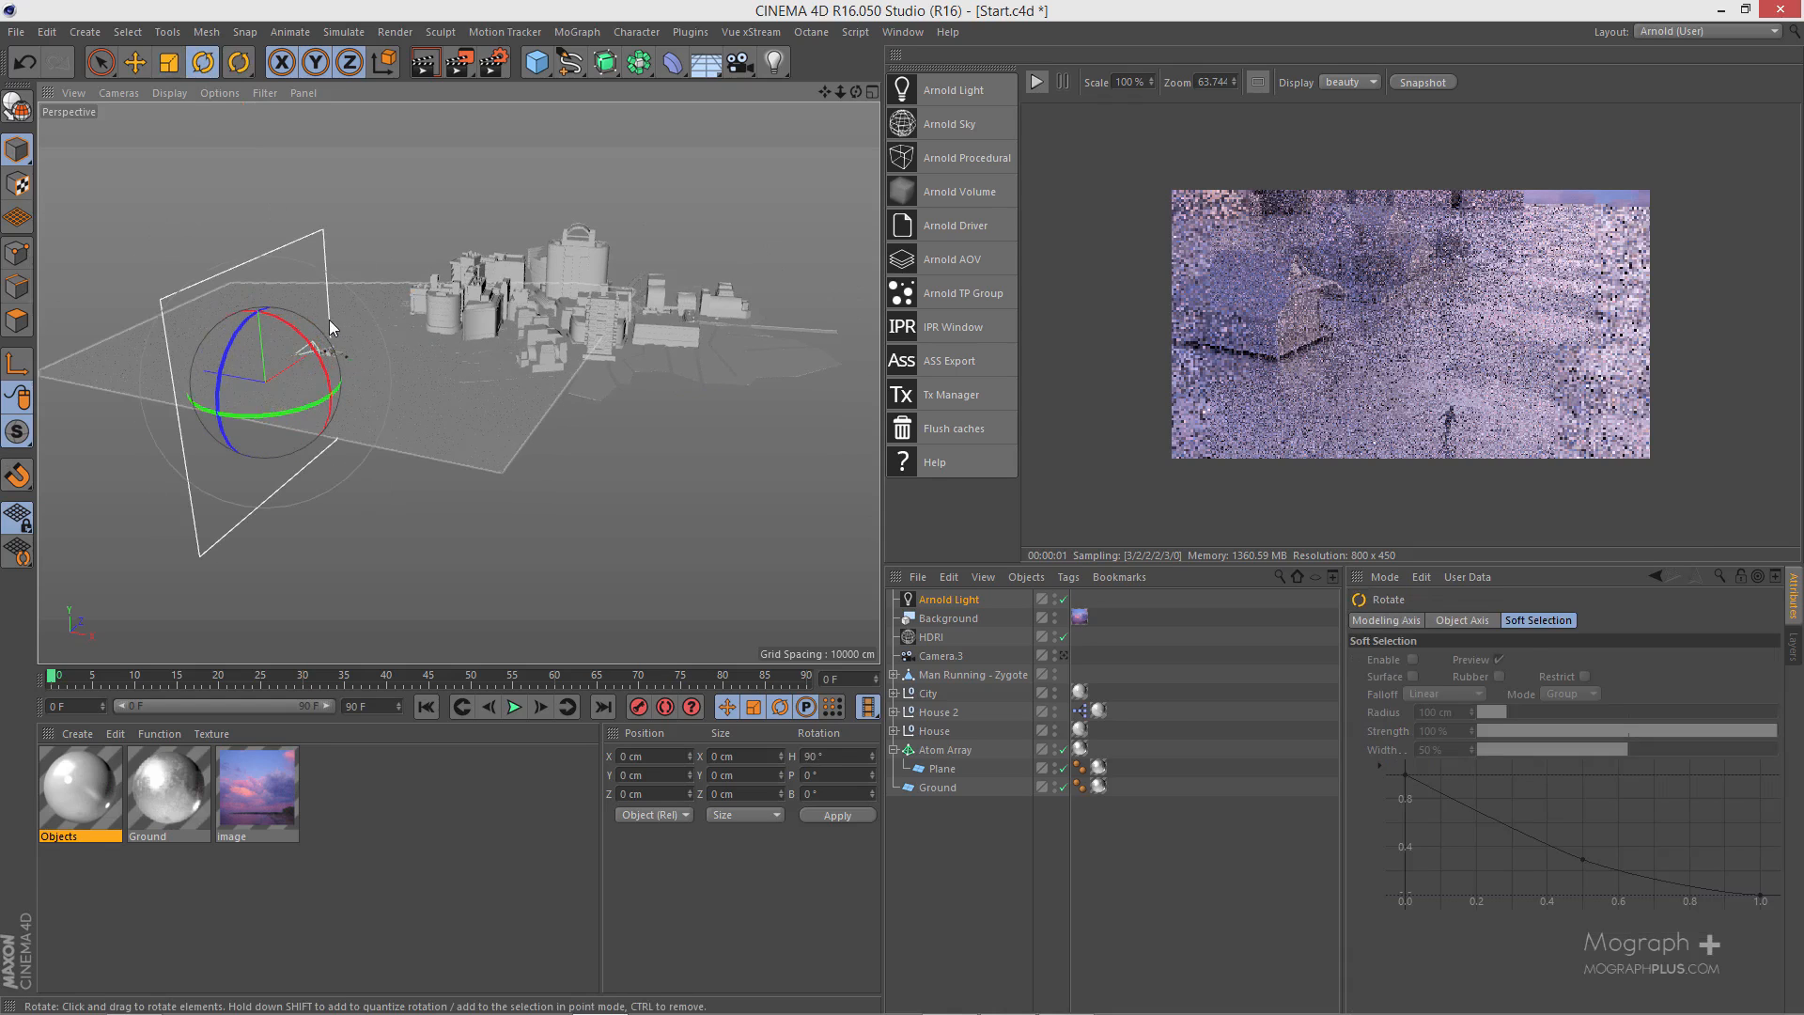
- Move the quad light beside the city to about X 44604, Y 1438, Z 33059 cm, and return to the Camera.3 view
alt+drag(329, 319, 508, 380)
click(135, 62)
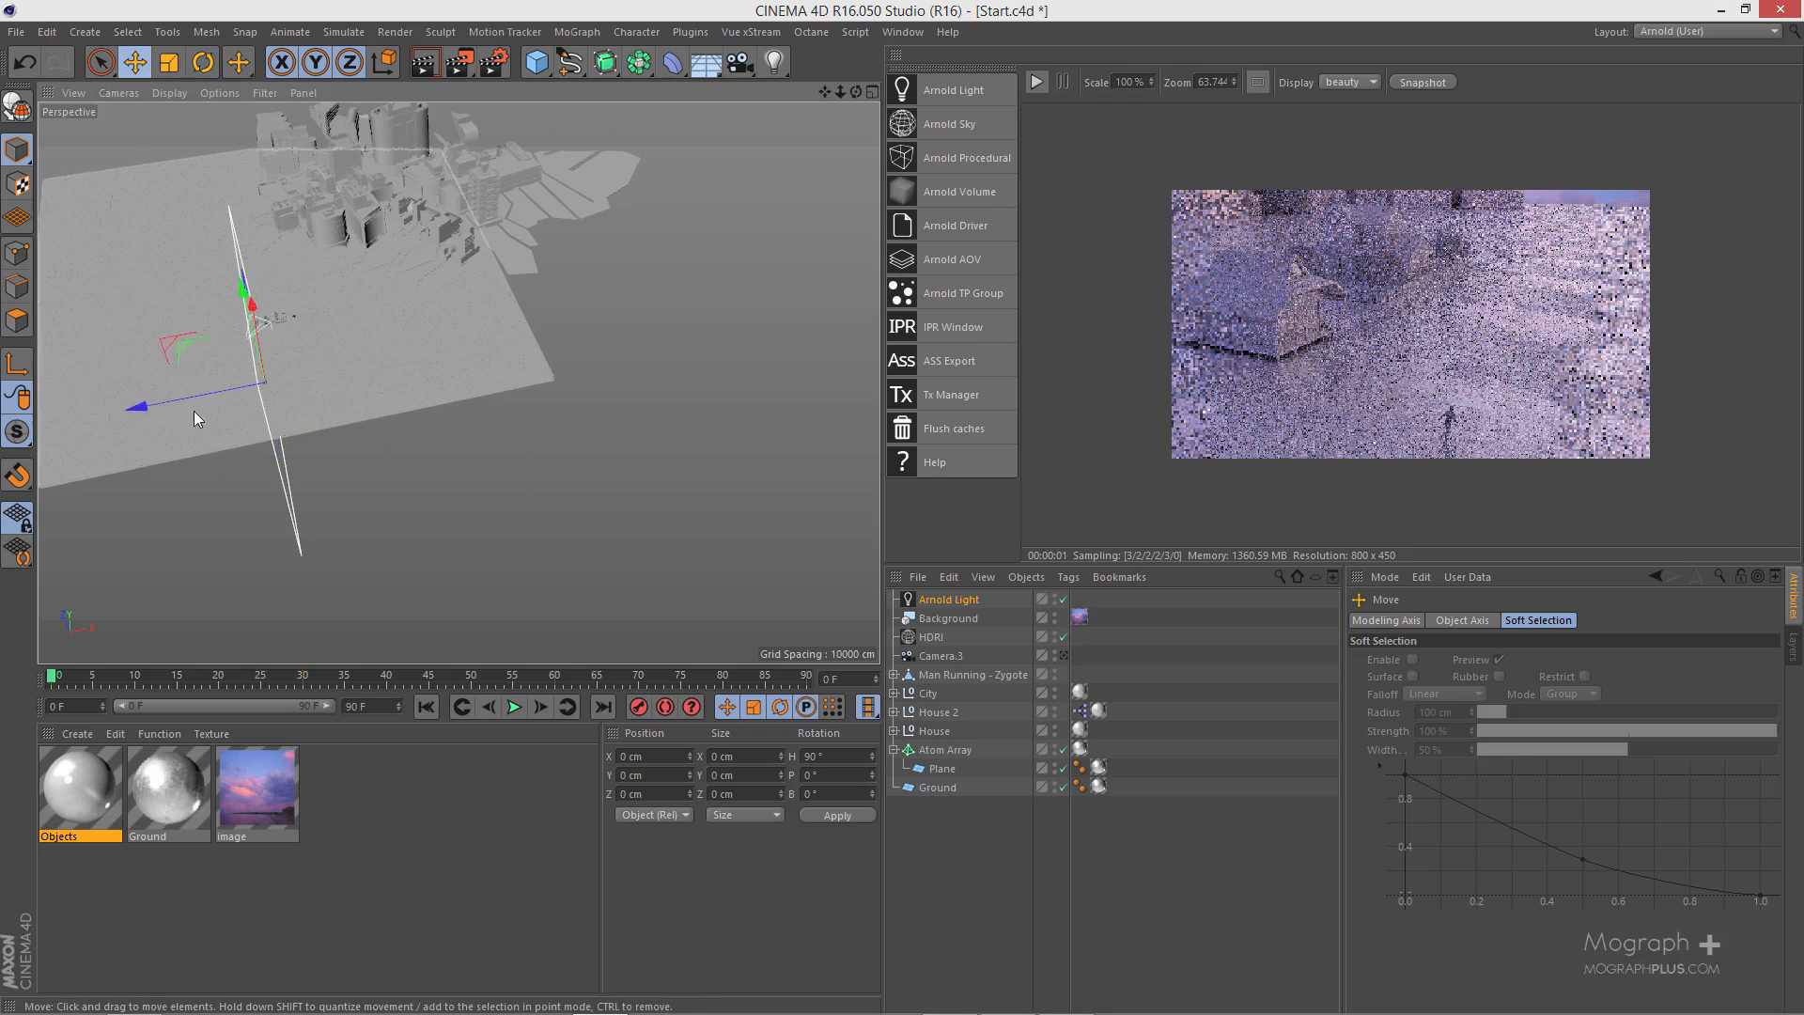
alt+drag(126, 369, 560, 540)
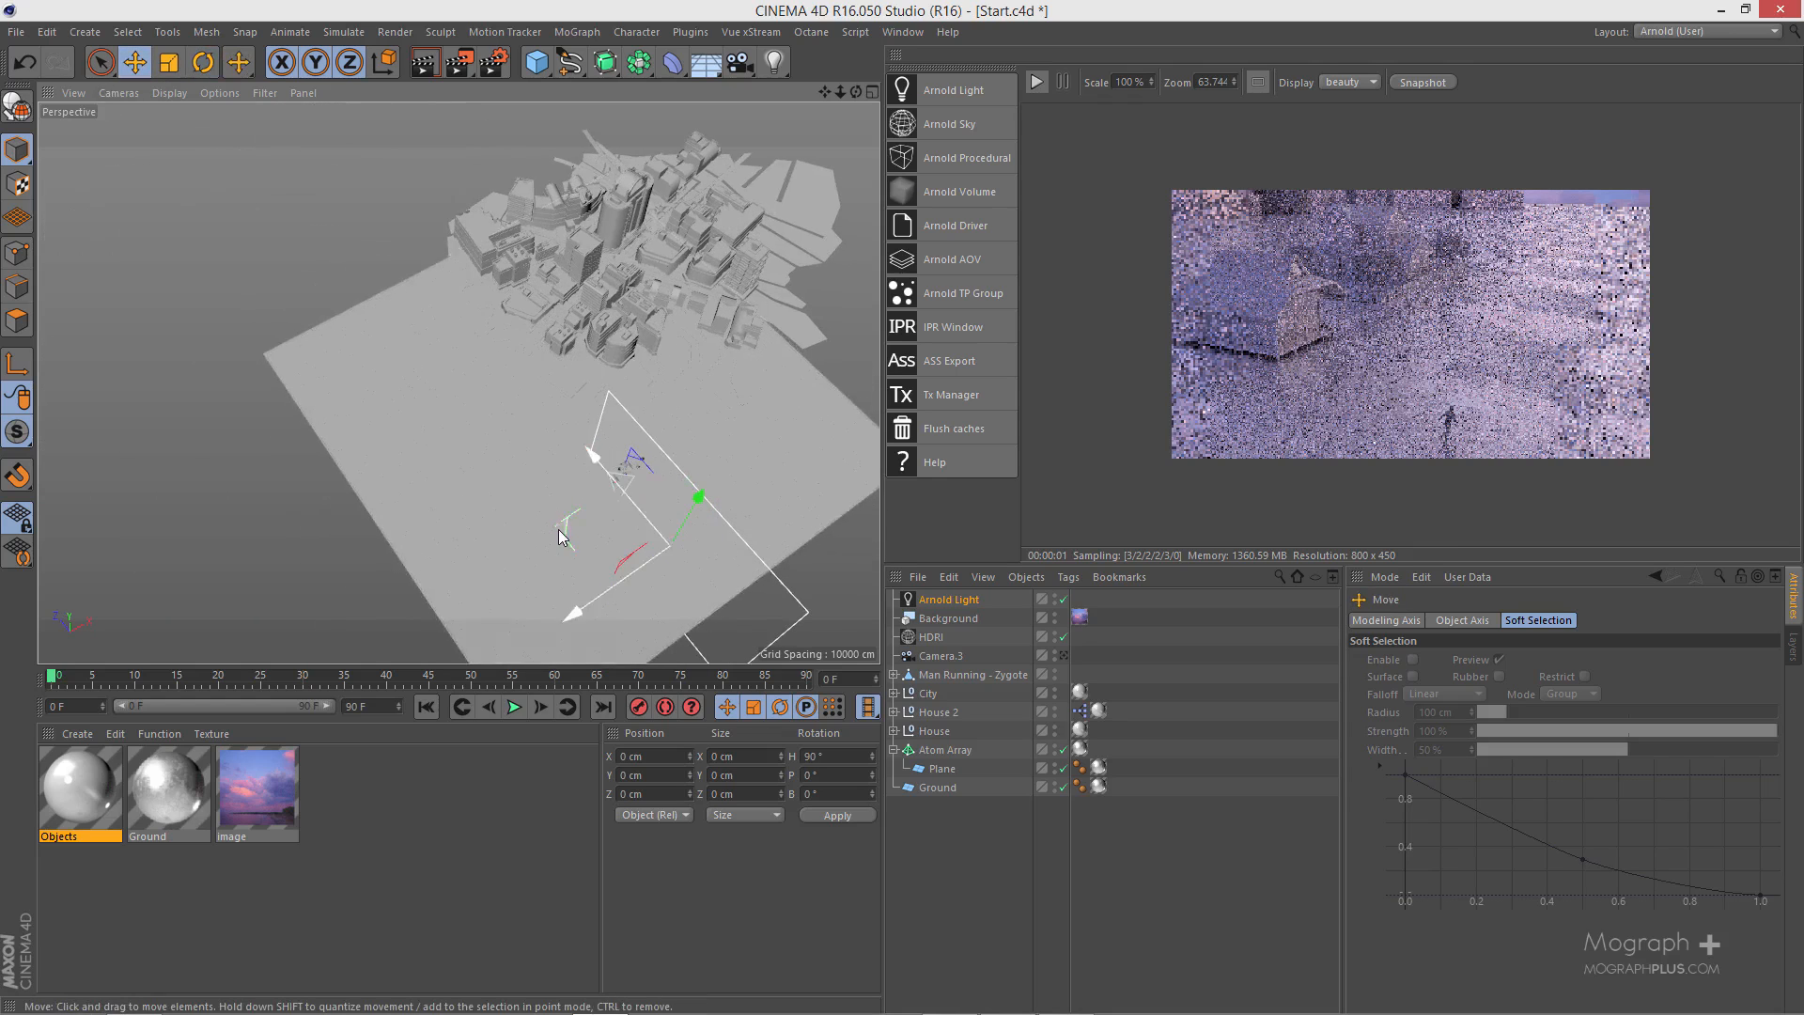
click(931, 599)
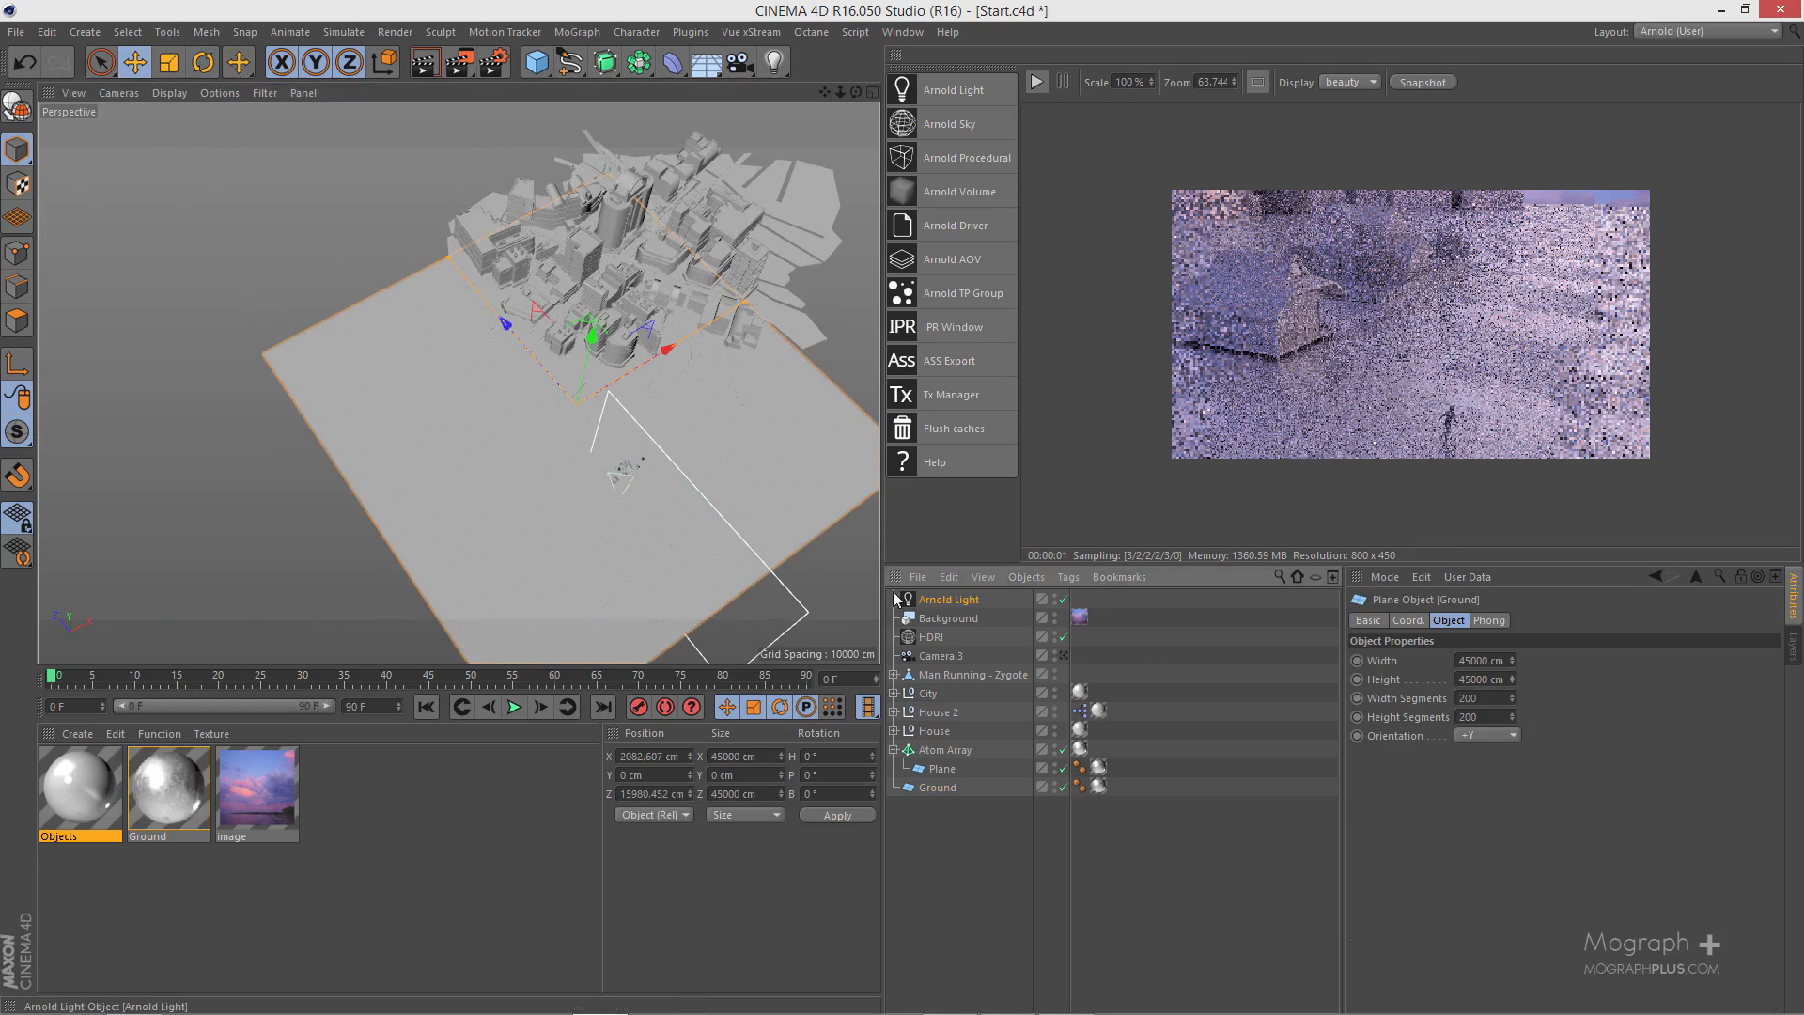
drag(567, 523, 705, 133)
alt+middle_drag(660, 239, 564, 393)
alt+right_drag(563, 392, 654, 374)
alt+drag(654, 374, 601, 381)
drag(635, 214, 638, 194)
alt+right_drag(638, 194, 507, 252)
alt+drag(508, 252, 534, 360)
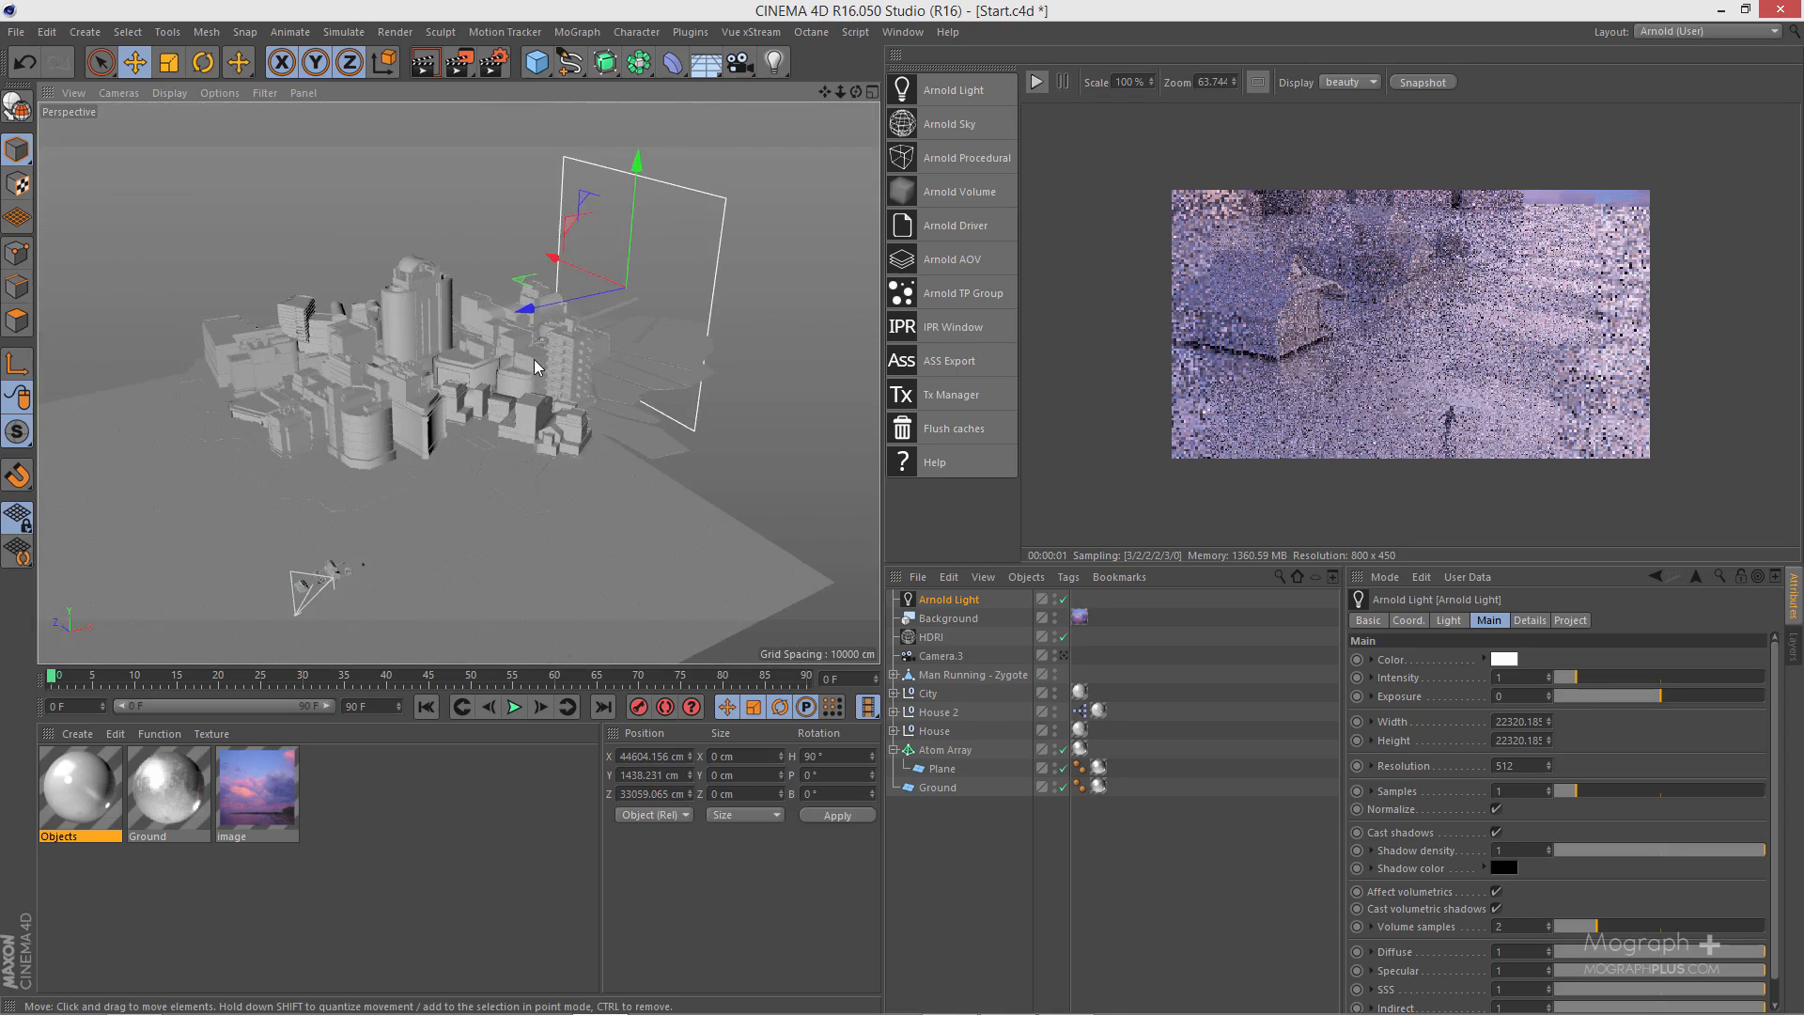
click(1064, 657)
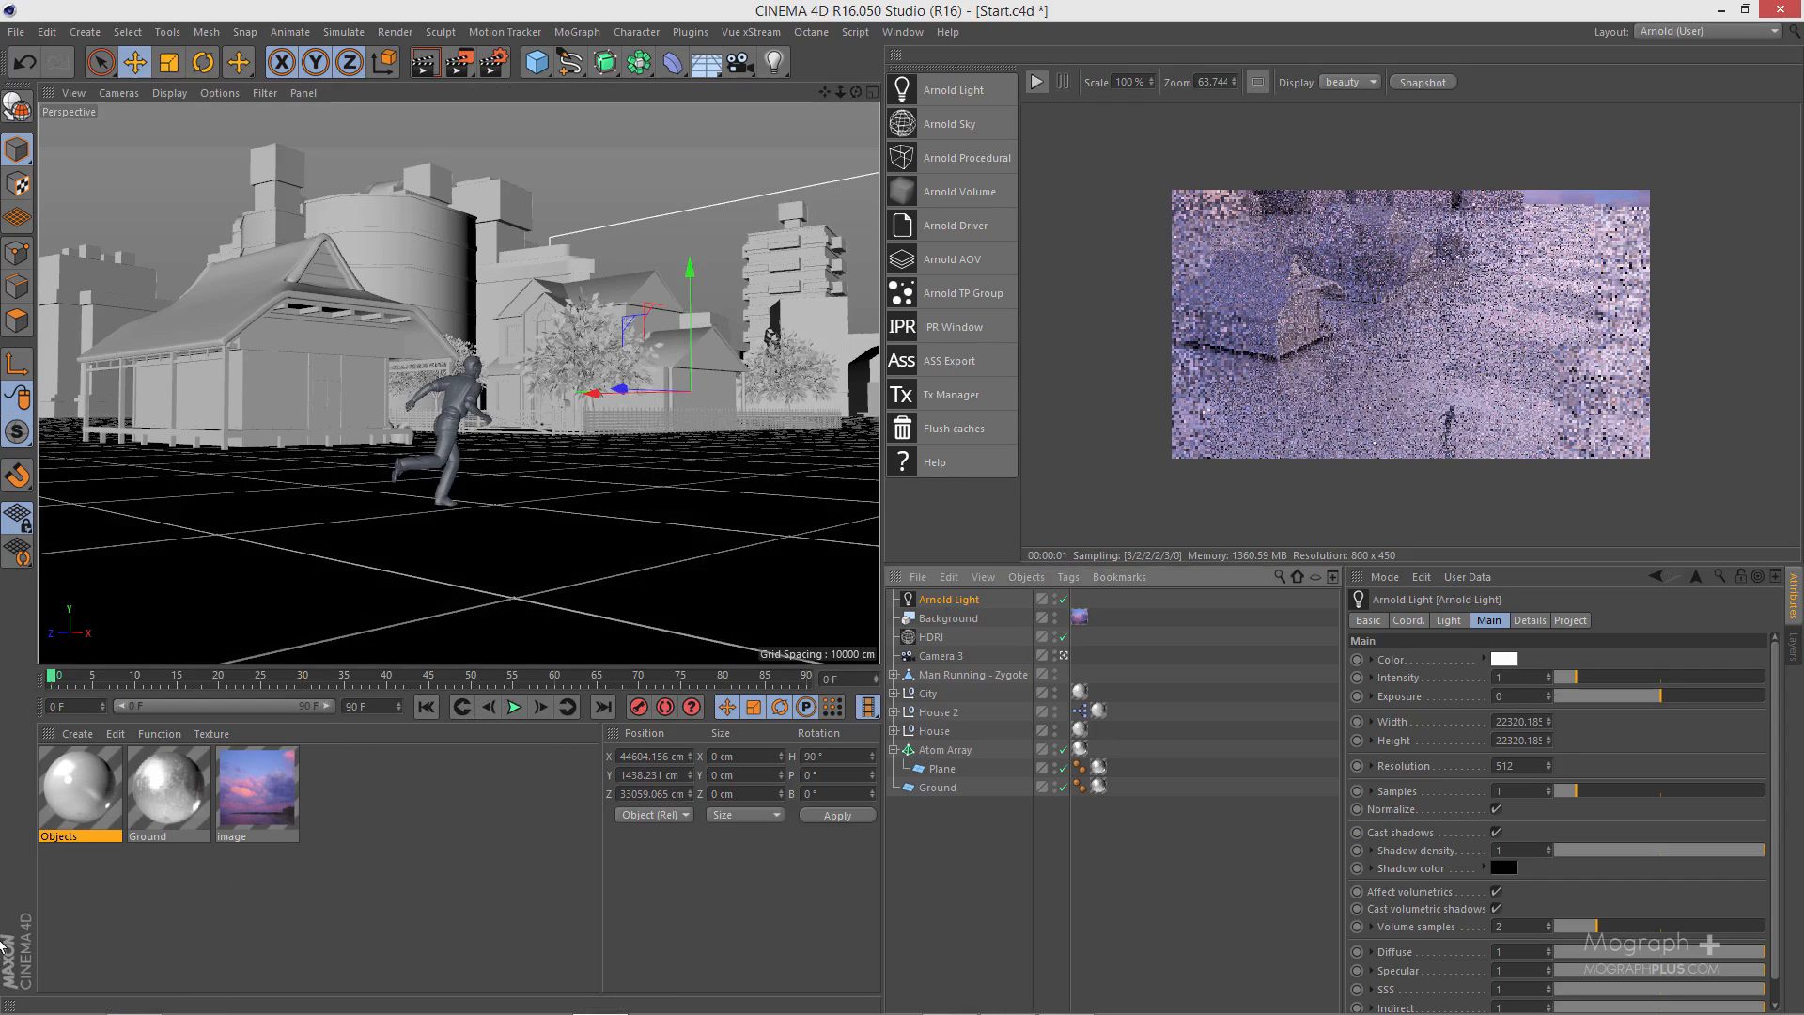
- Create an Arnold volume_scattering atmosphere material
click(77, 735)
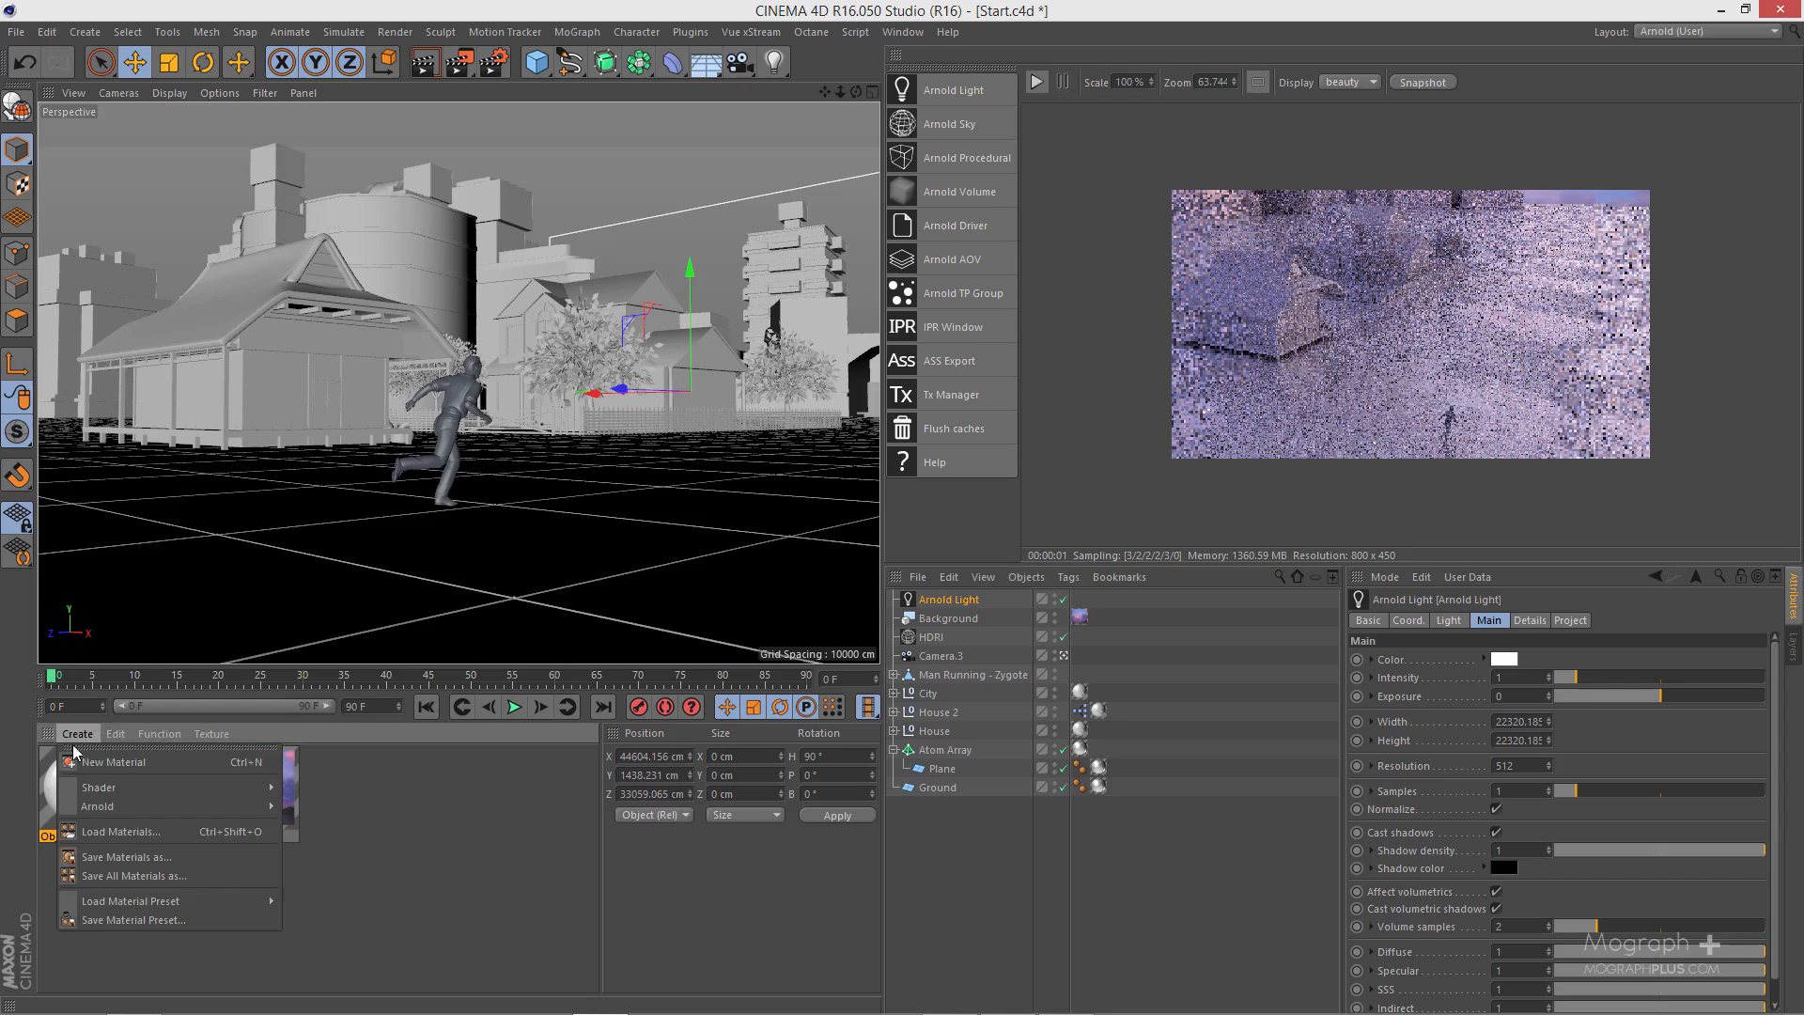
mouse_move(122, 806)
mouse_move(315, 861)
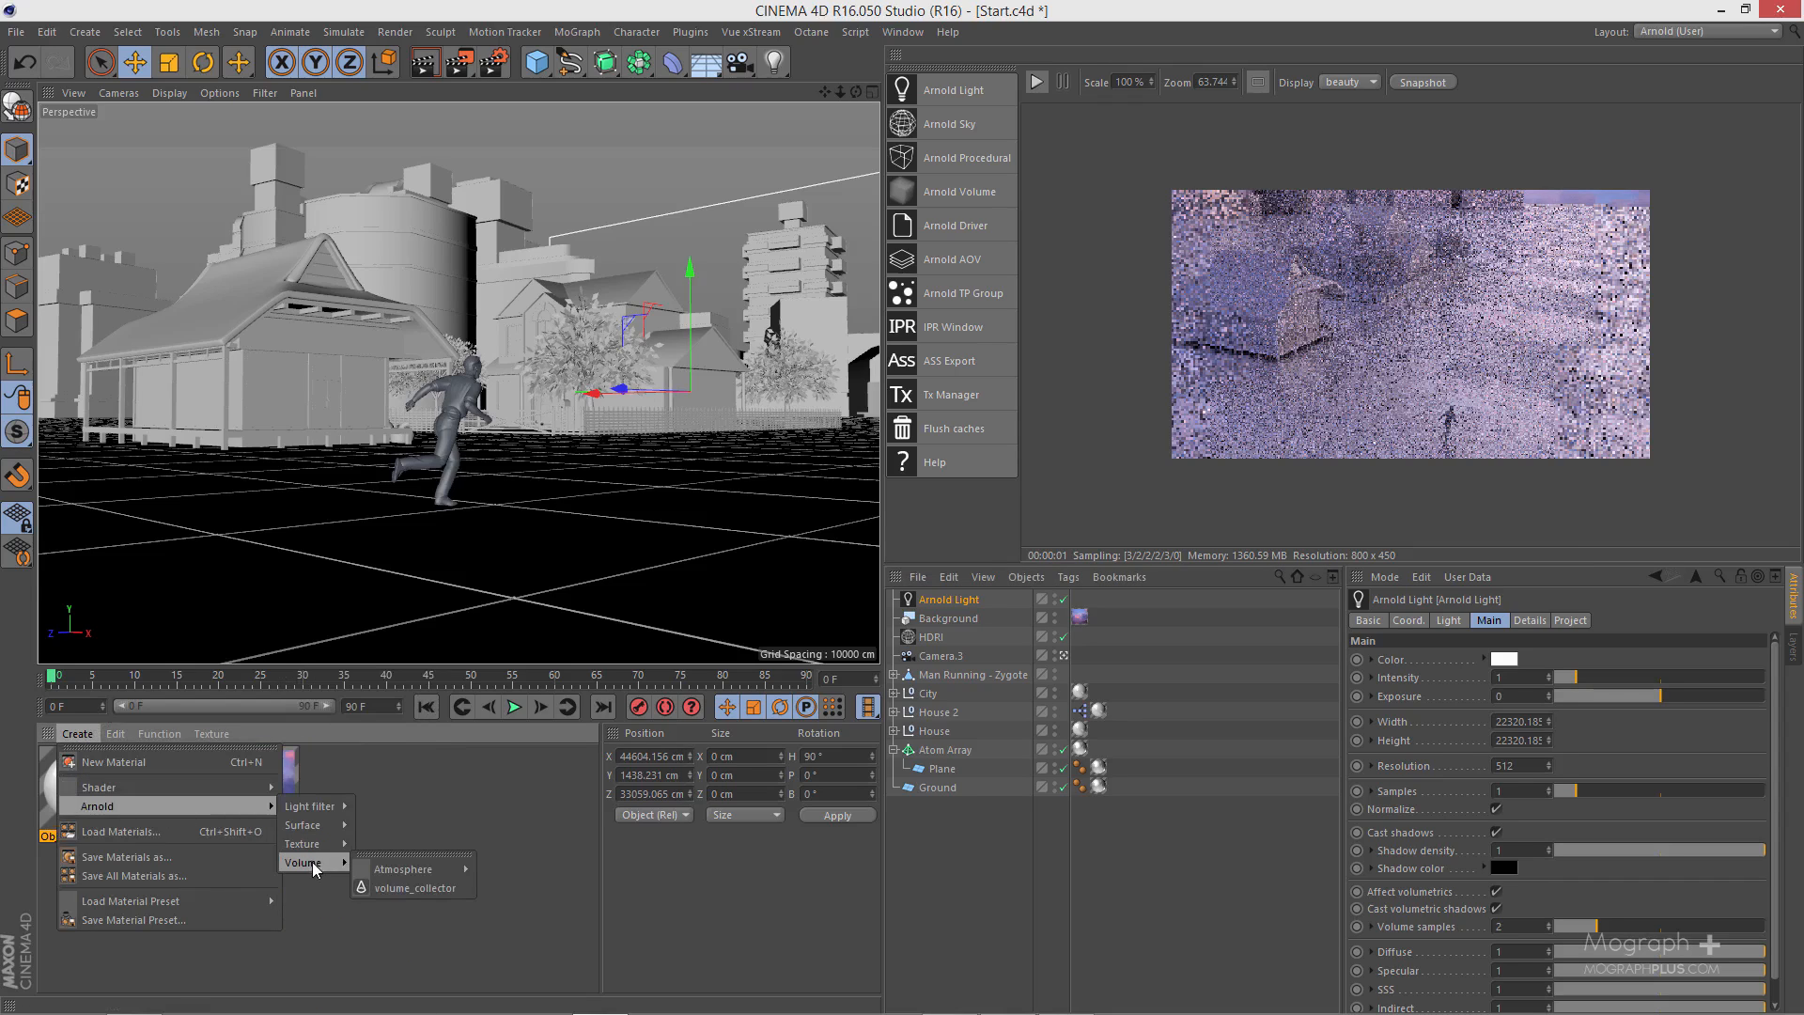
mouse_move(392, 874)
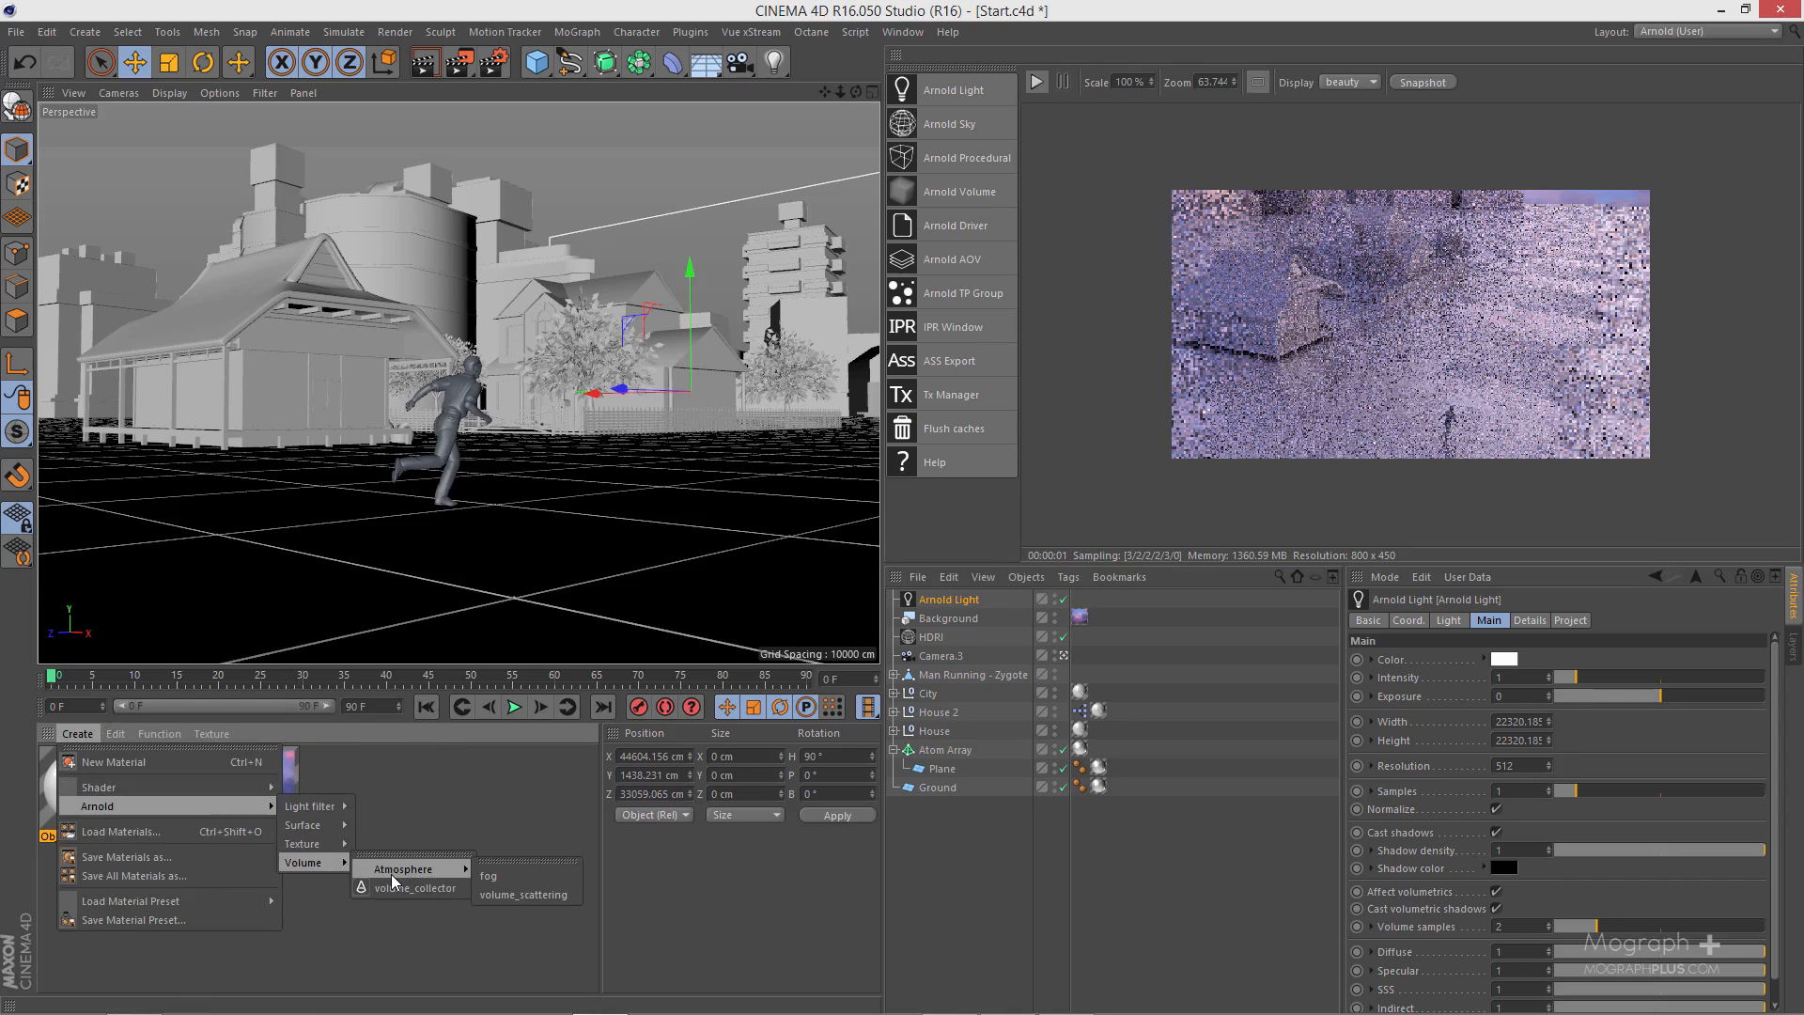
click(560, 895)
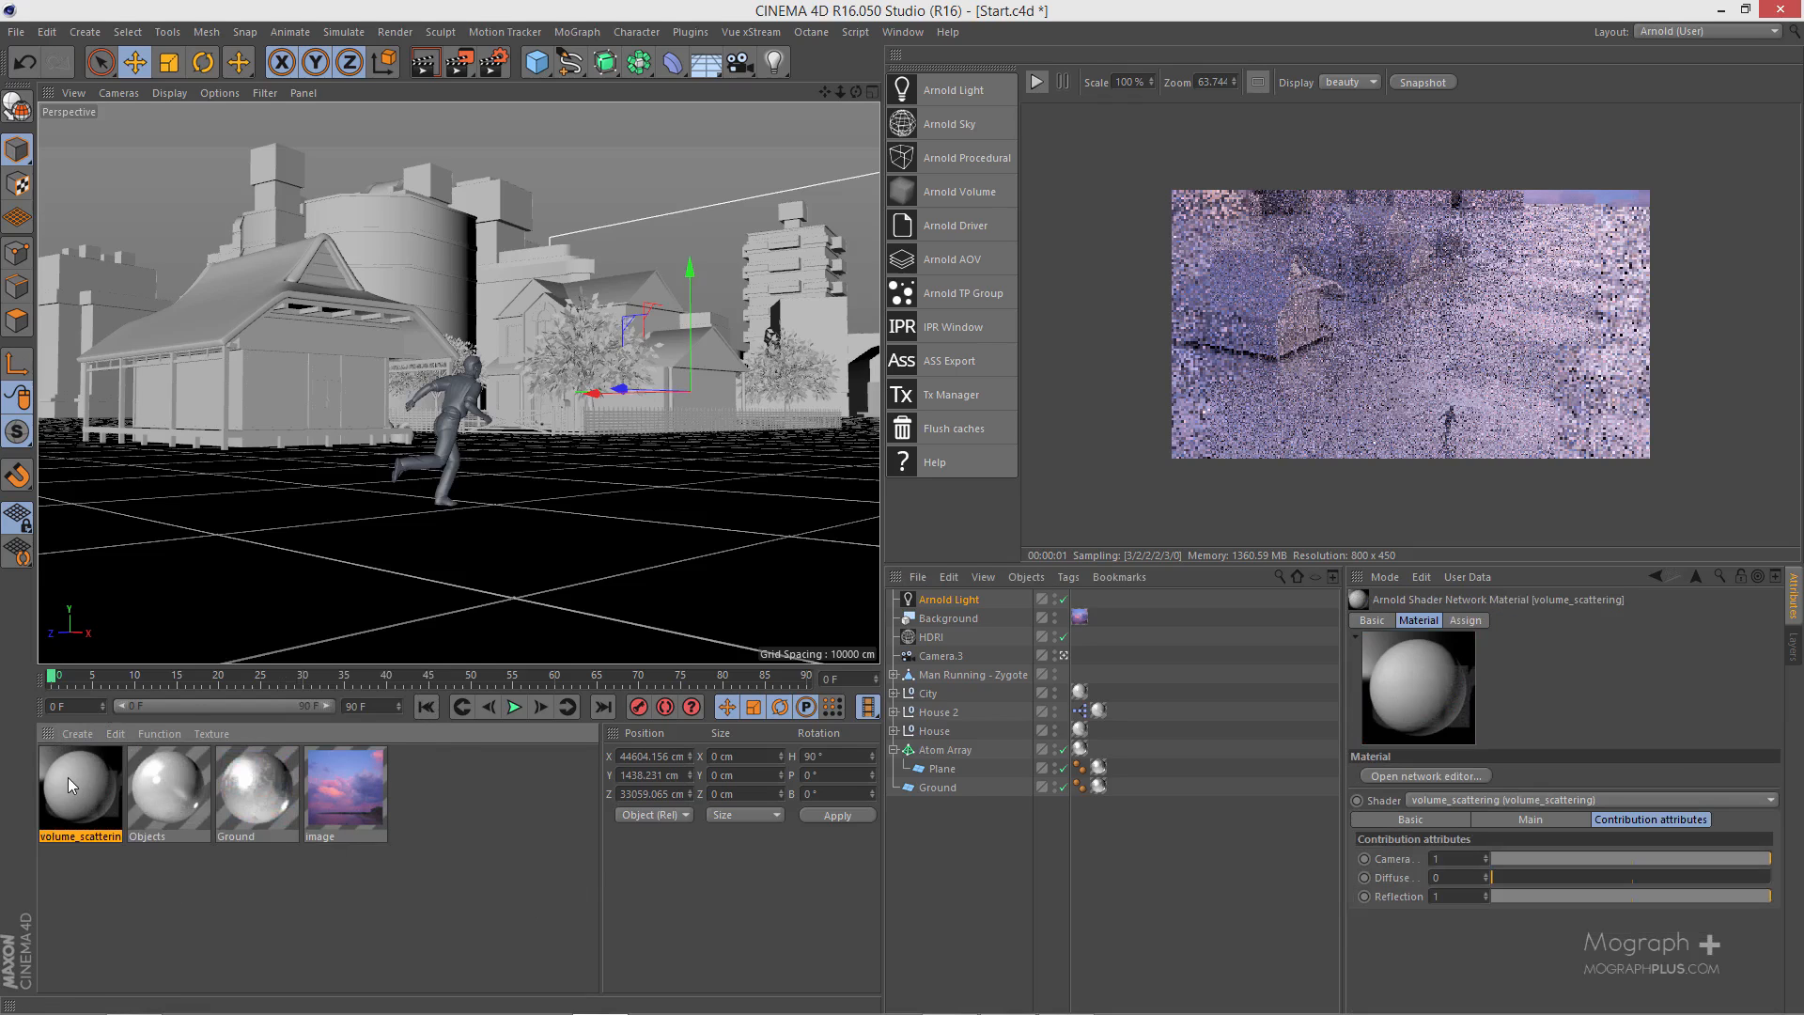
- Open the volume_scattering material for editing and raise its density to 1
double_click(68, 776)
drag(724, 126, 790, 195)
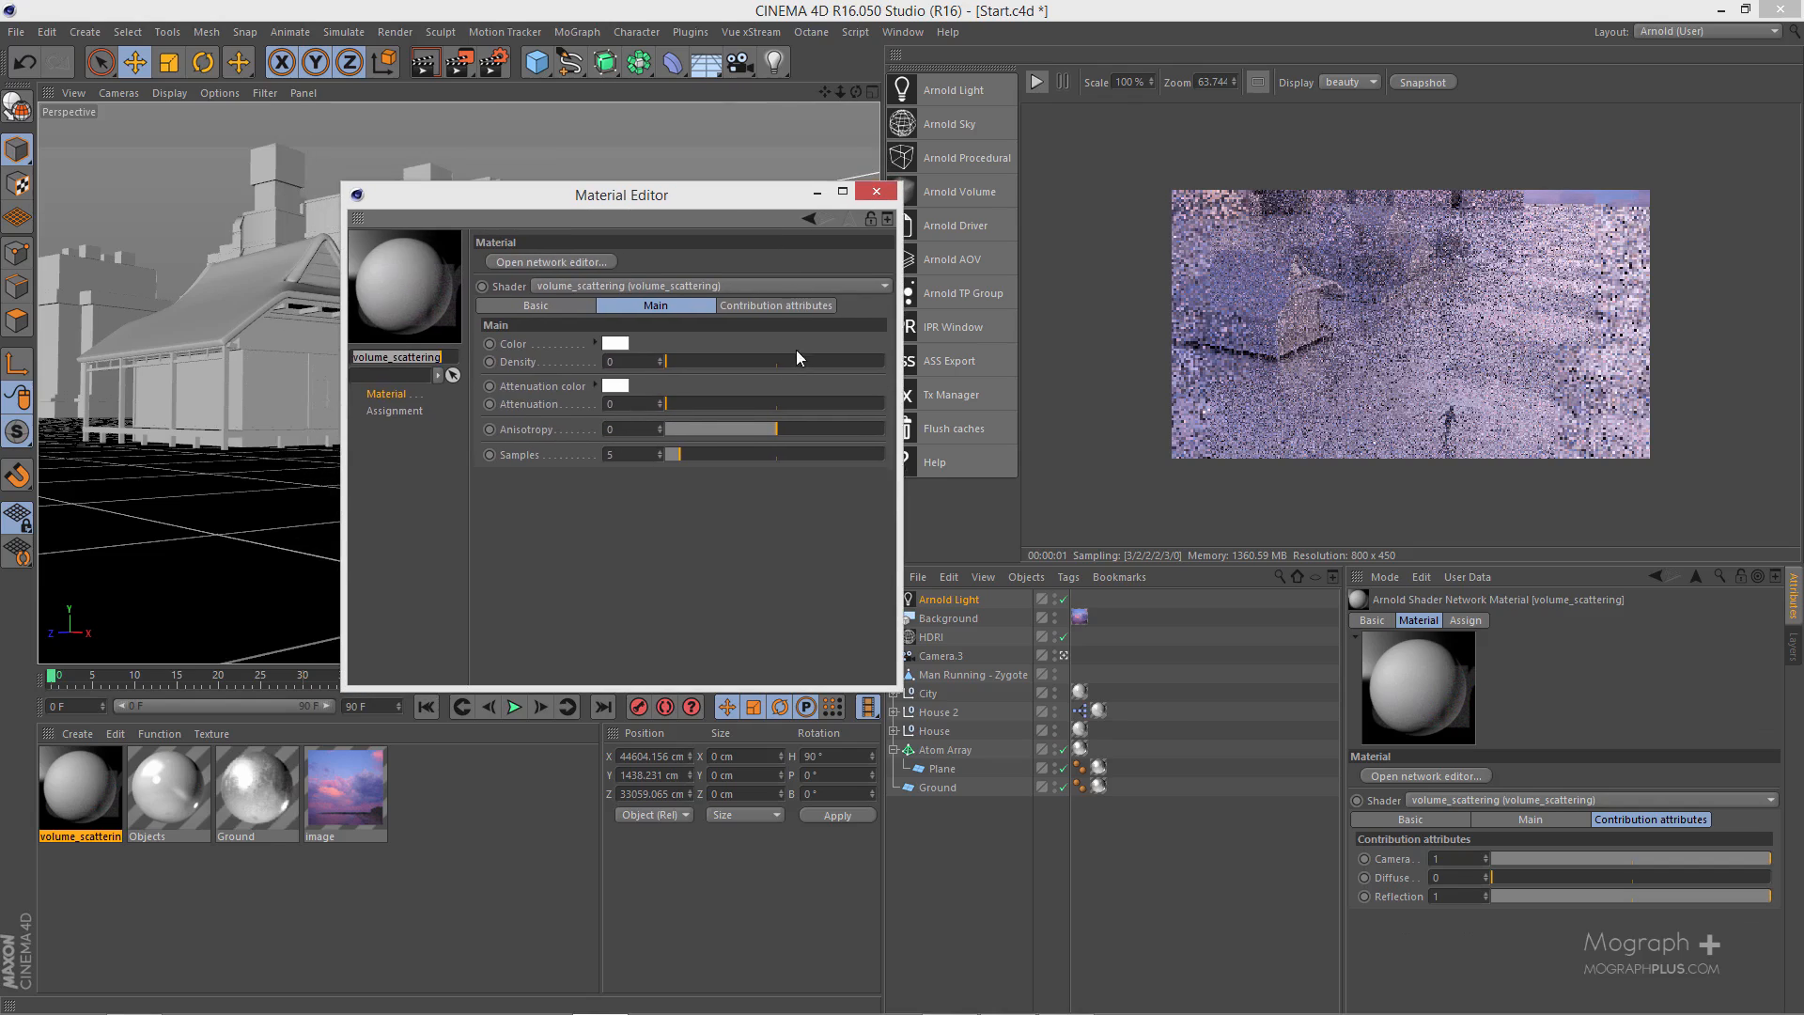
drag(859, 364, 897, 368)
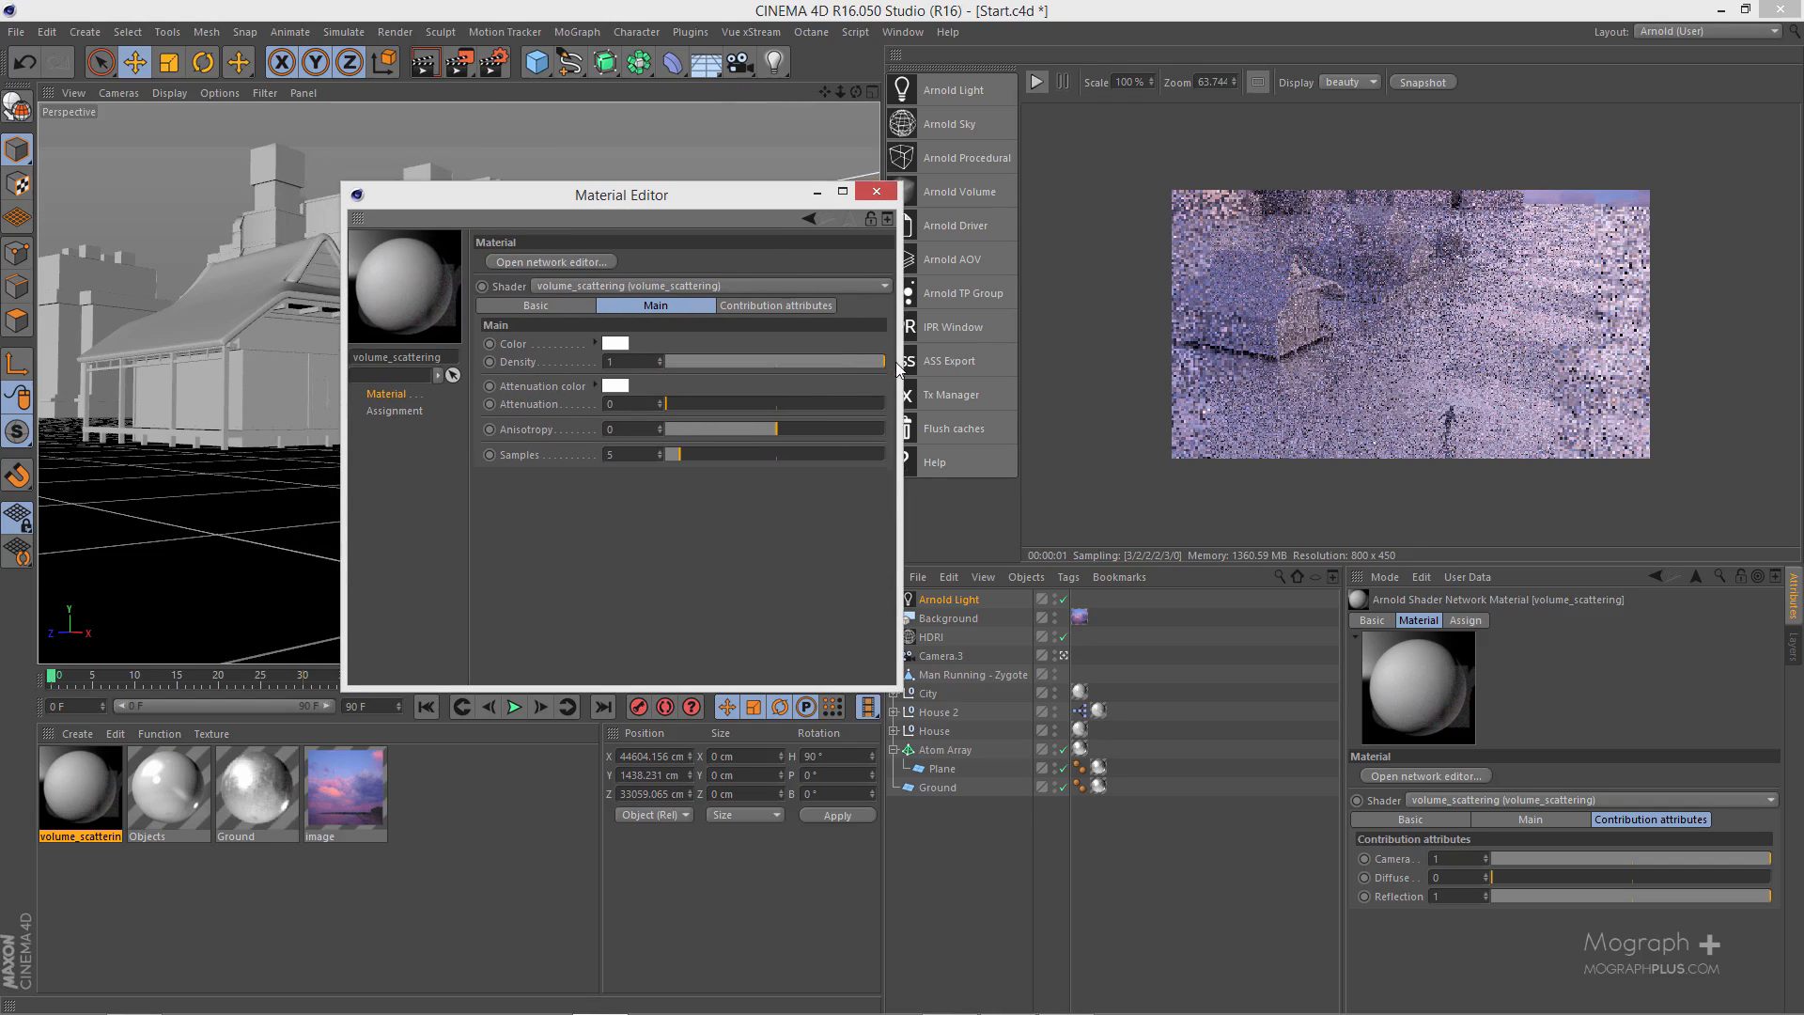
- Set the volume_scattering color to a light grey of about 82% brightness and close the material editor
click(625, 344)
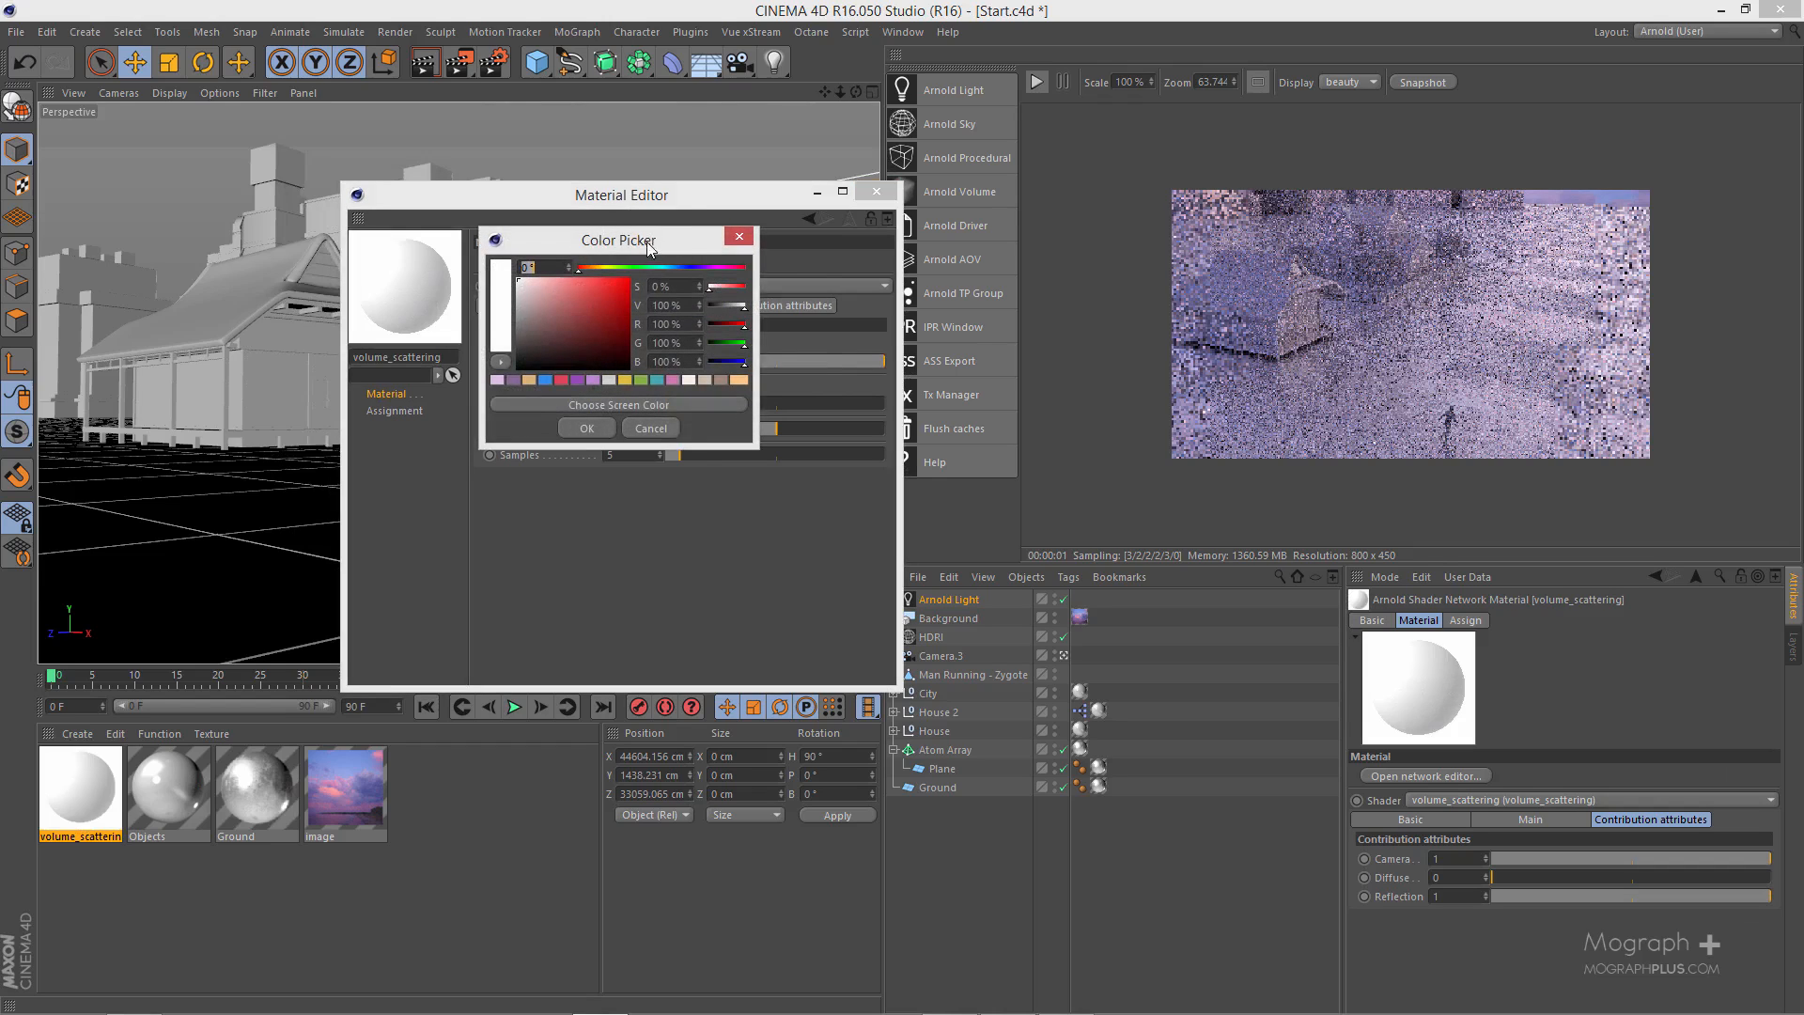
drag(647, 240, 802, 347)
drag(655, 393, 650, 400)
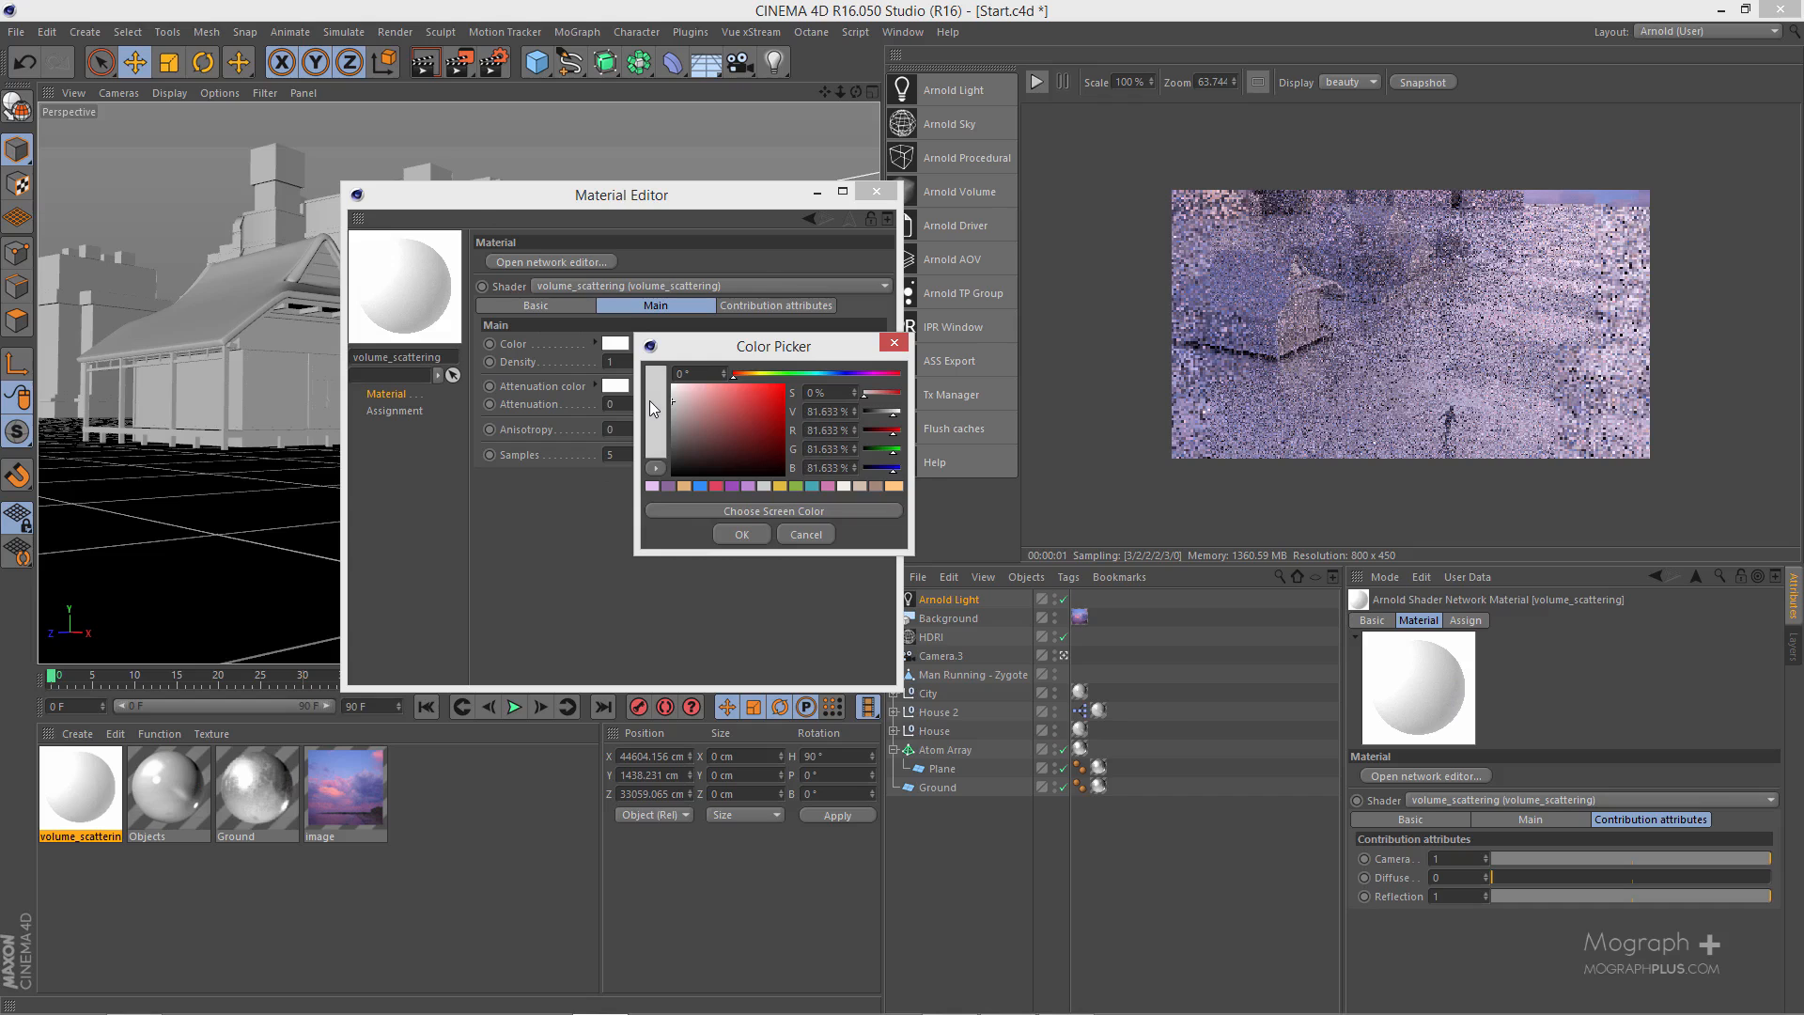
click(742, 535)
click(876, 193)
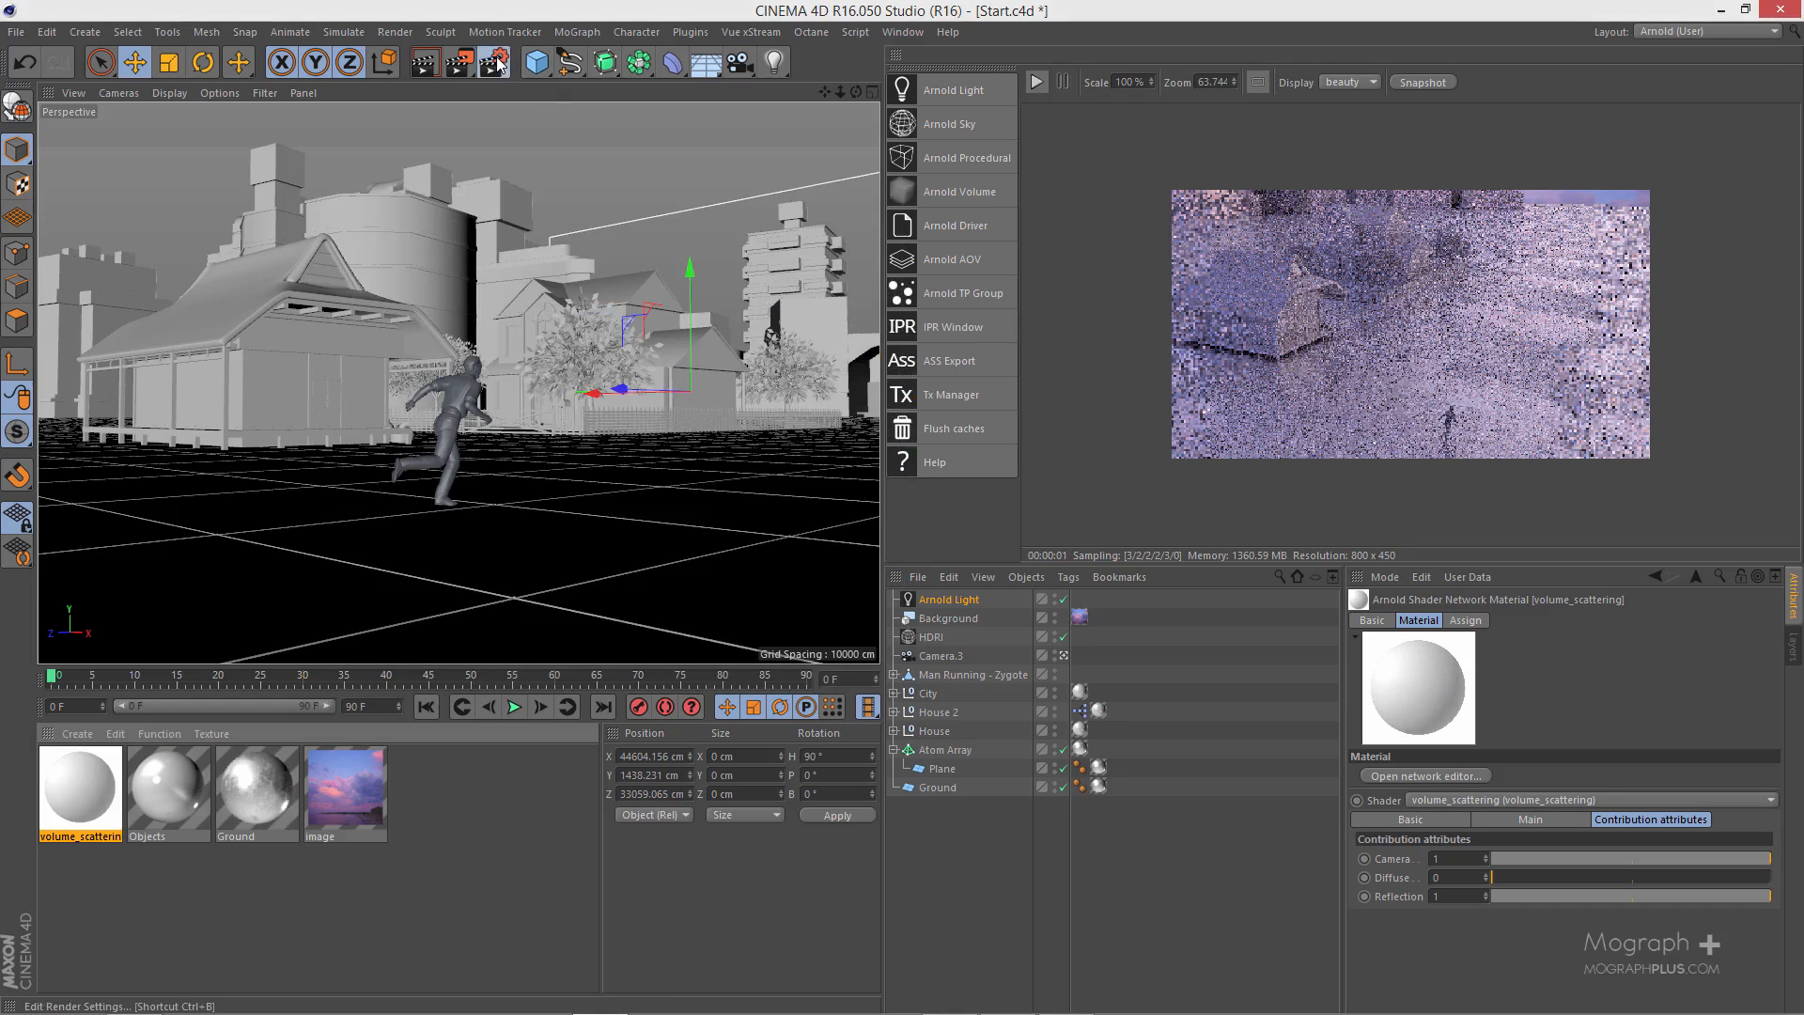
- Assign the volume_scattering material as the Atmosphere in the Arnold render settings' environment section
click(493, 62)
click(700, 348)
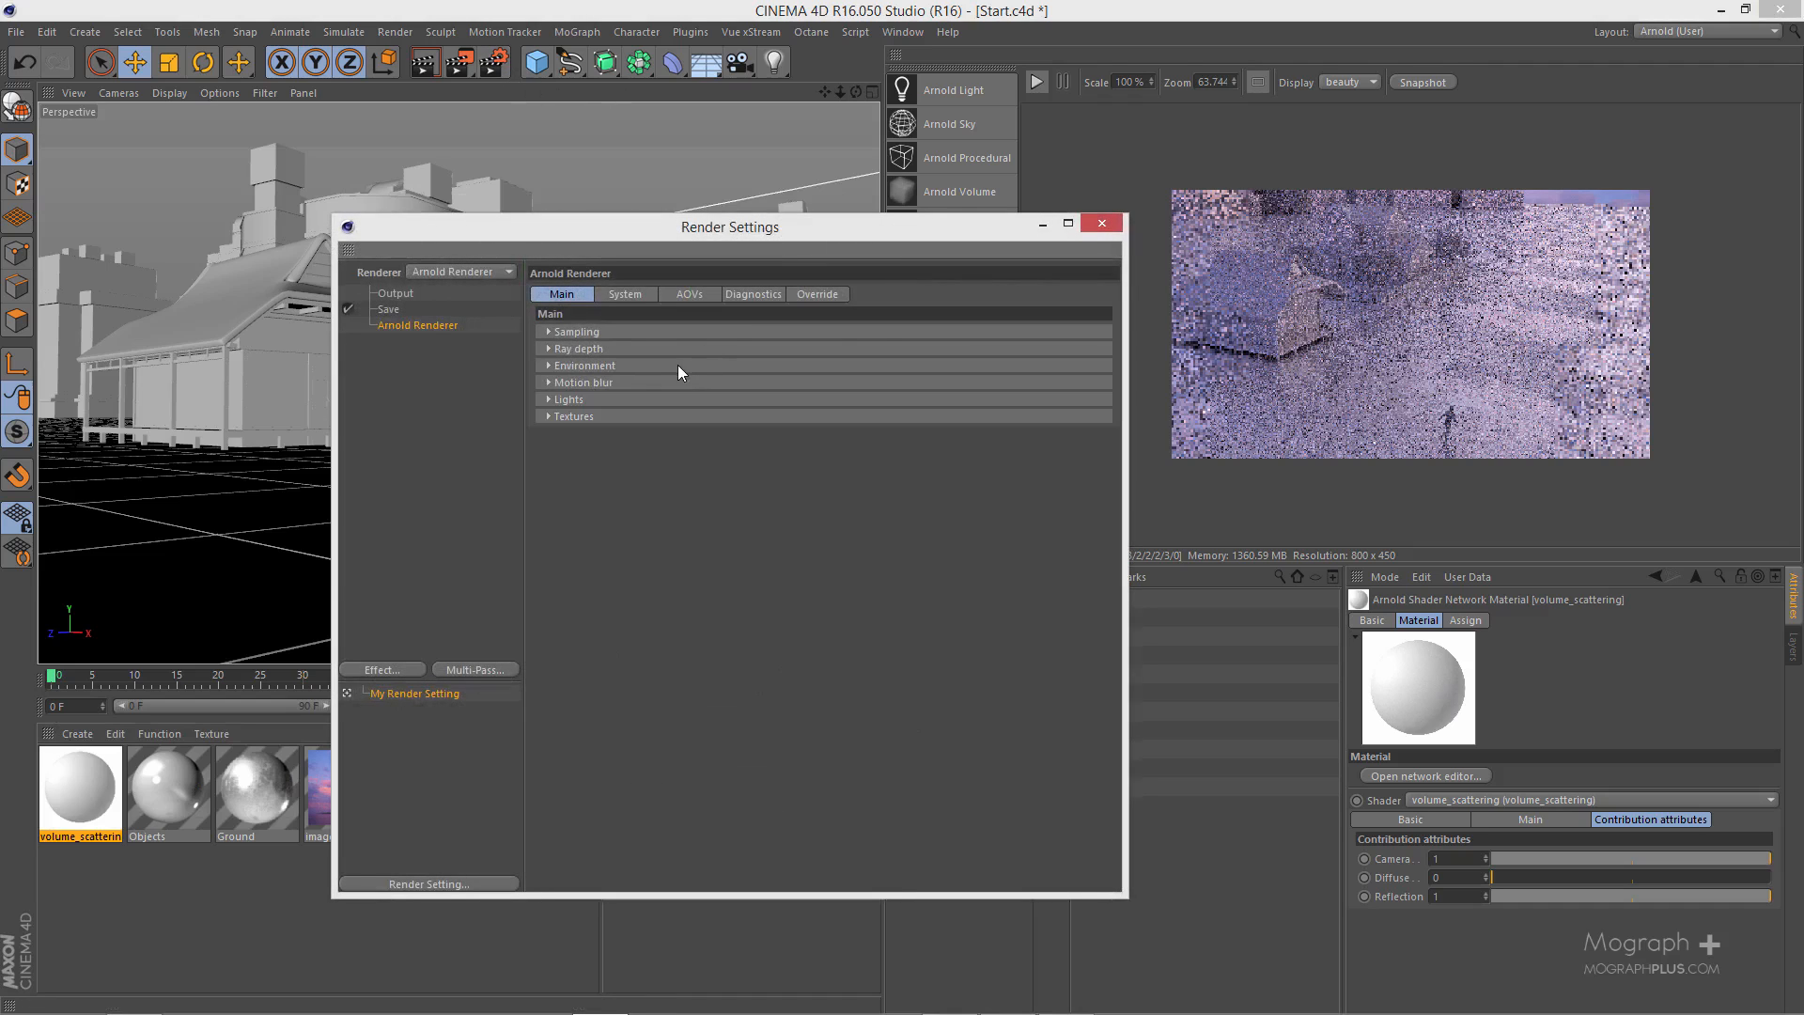
click(607, 365)
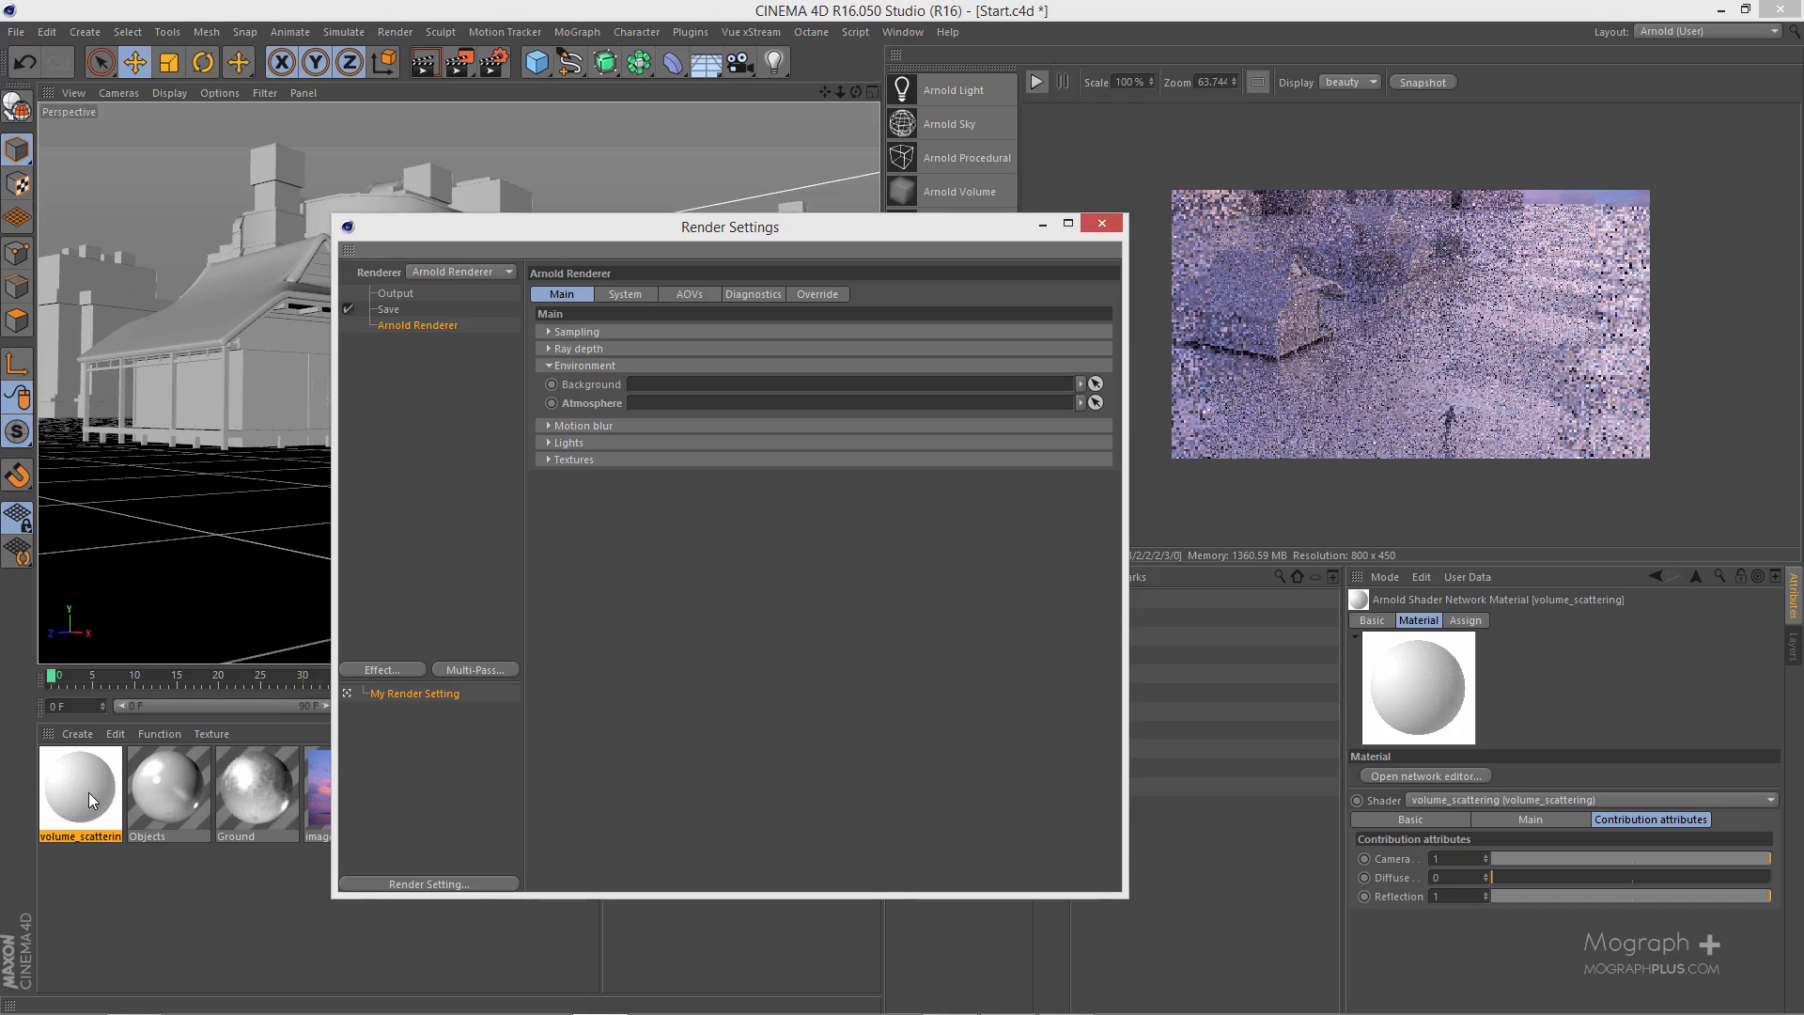
drag(88, 792, 709, 410)
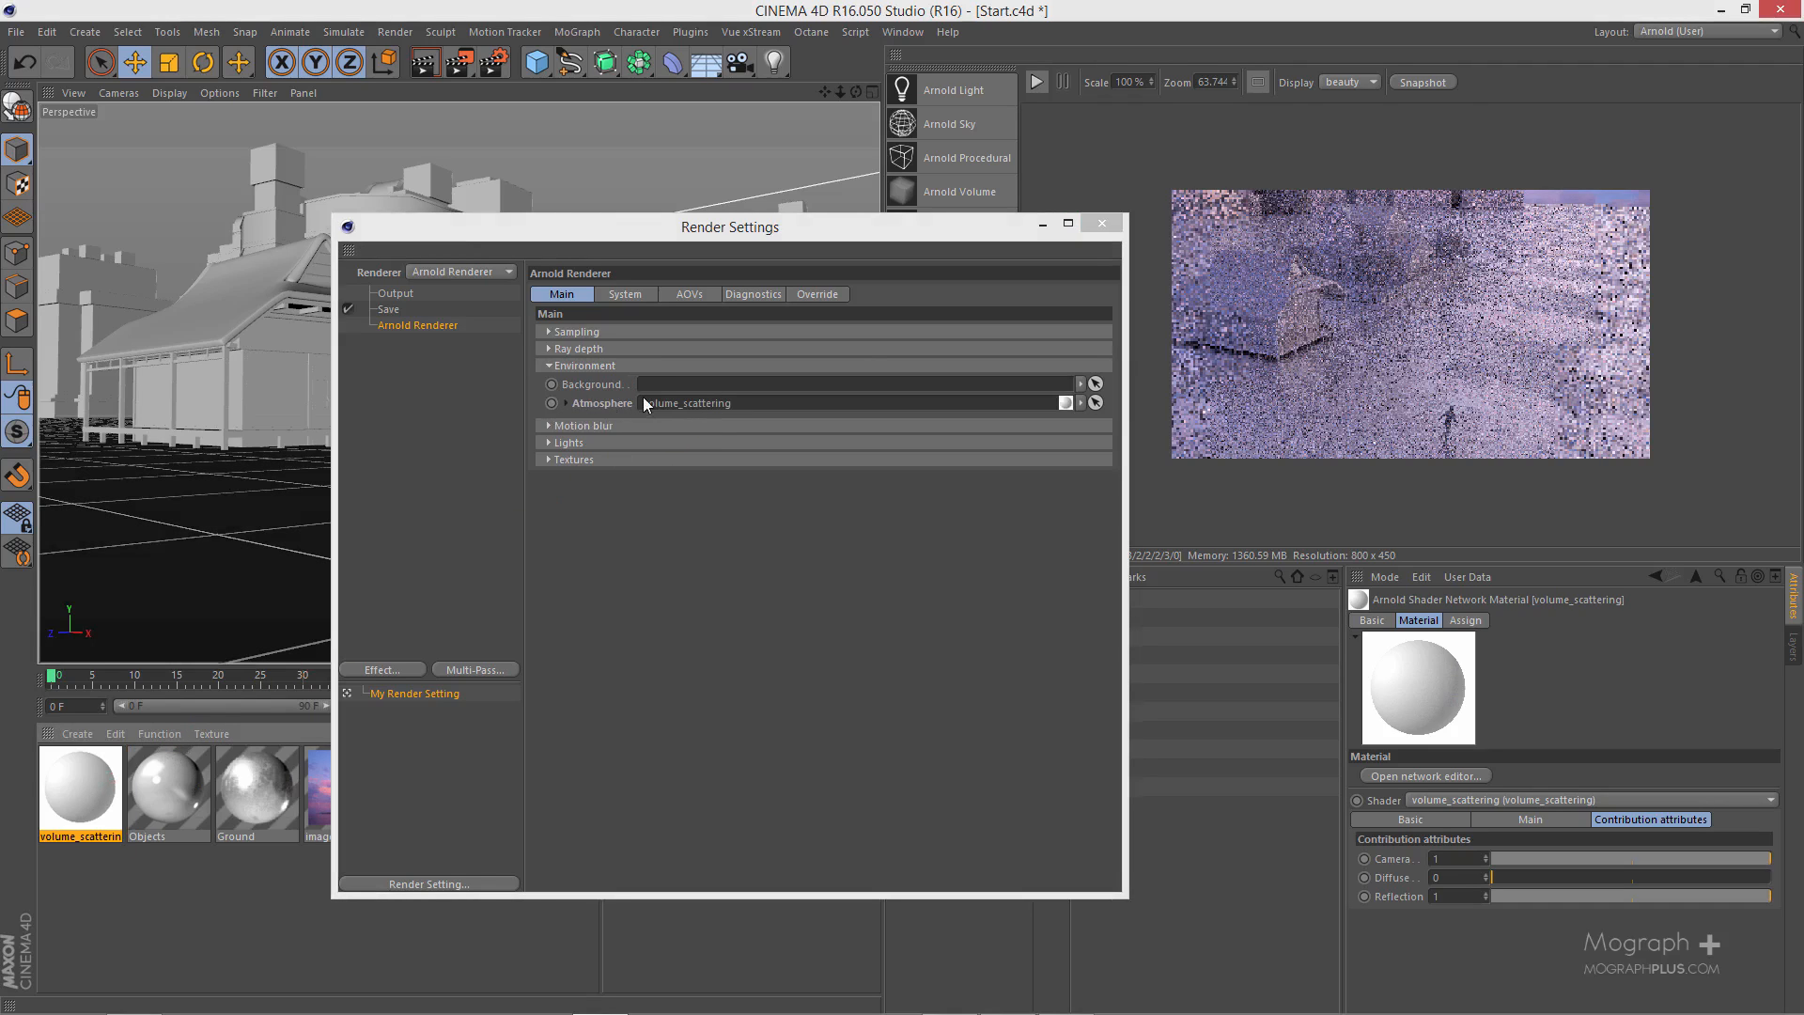
click(1095, 225)
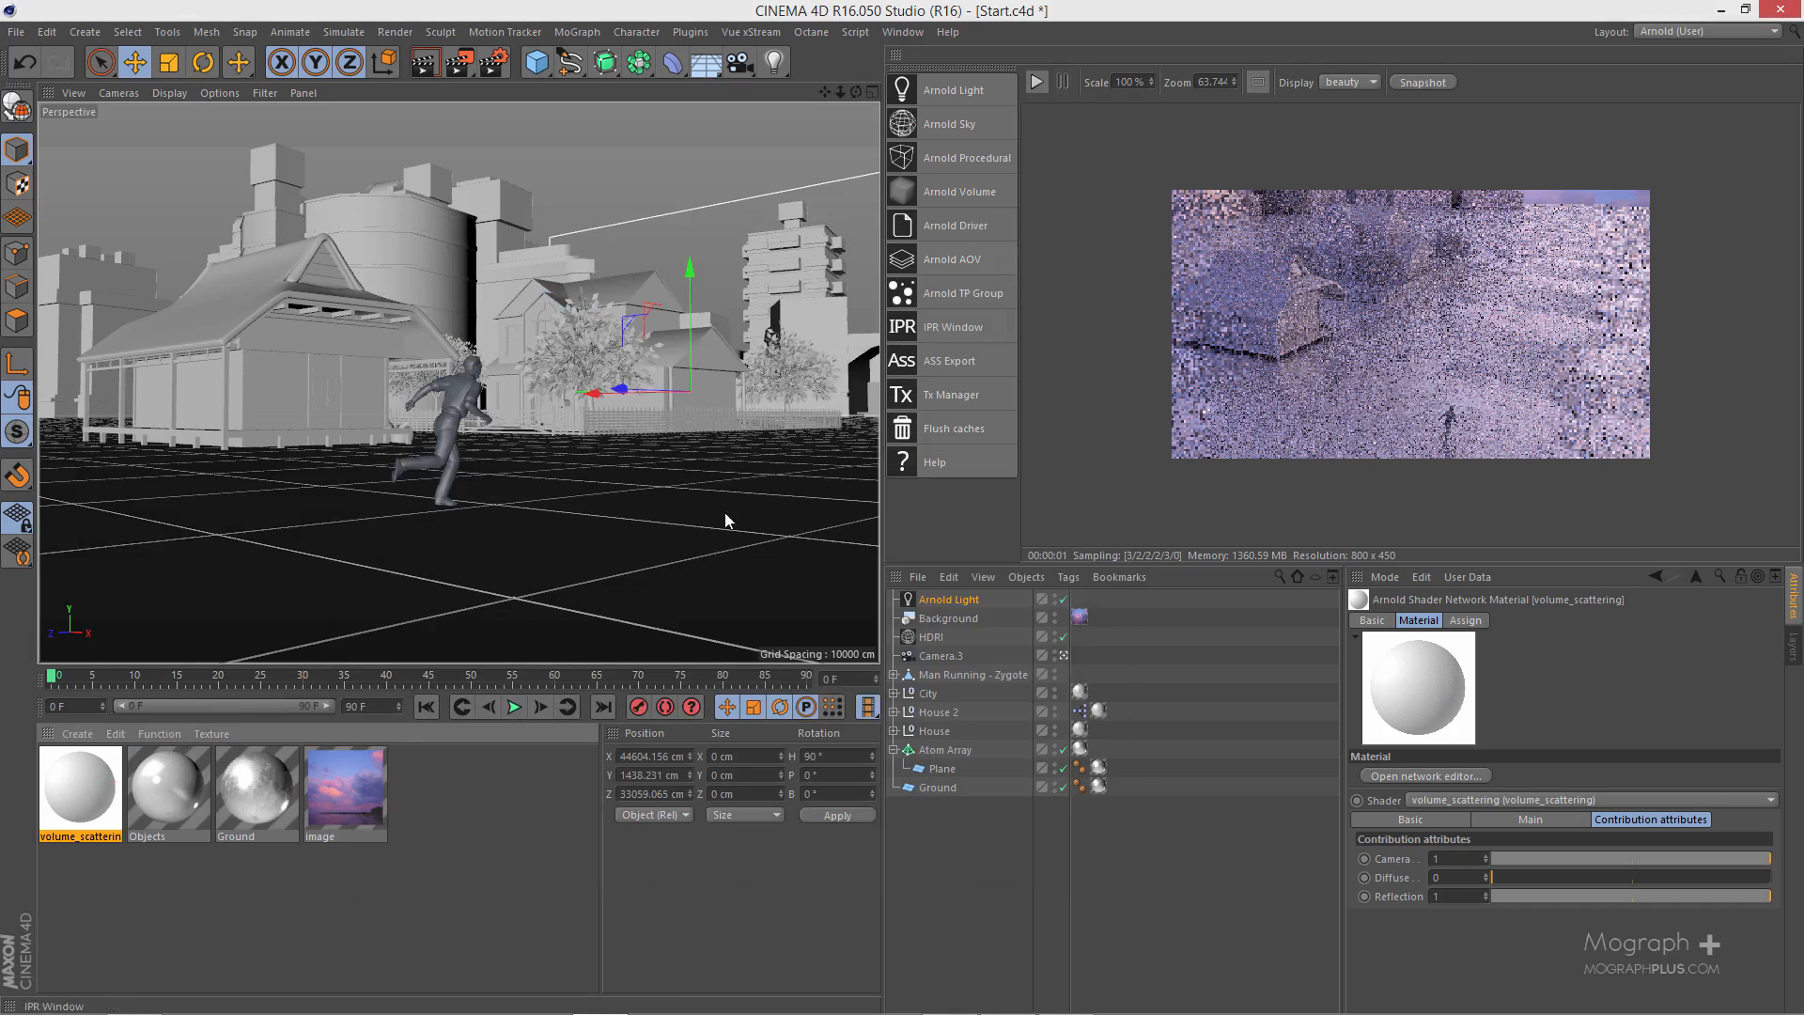
- Start the IPR render and raise the Arnold light's intensity, trying 5 and settling on 8
click(981, 601)
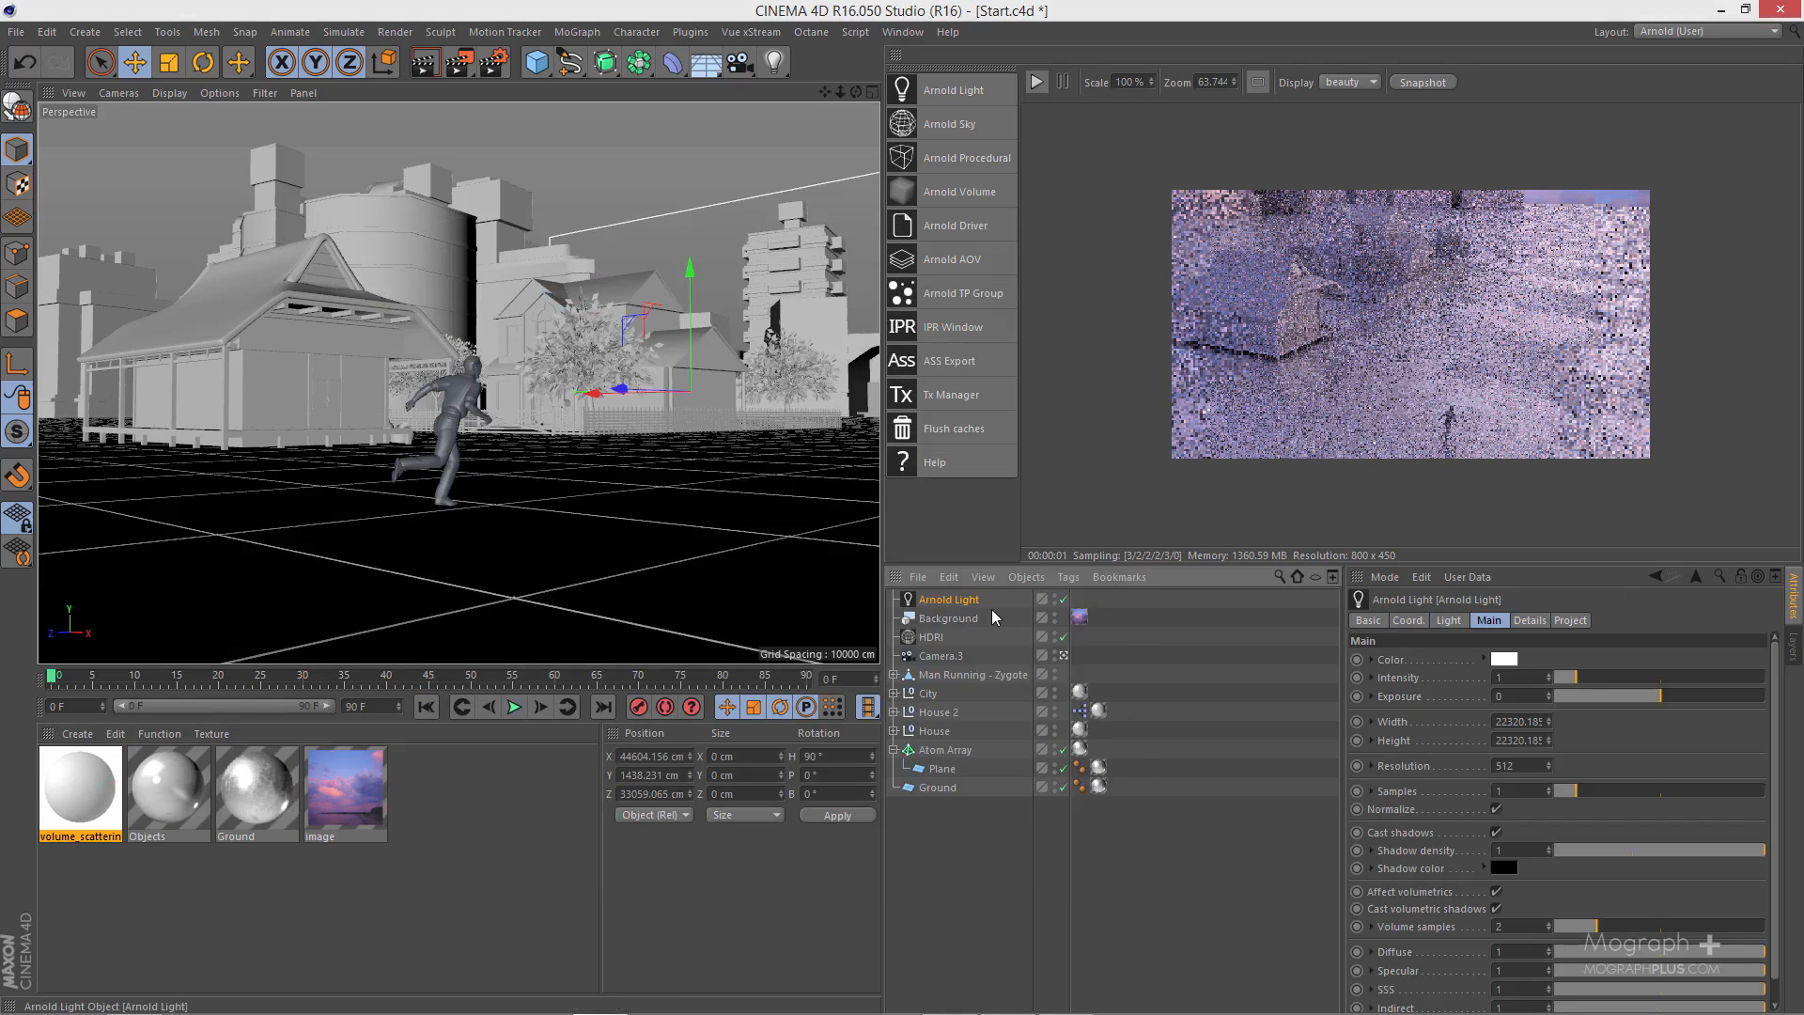
click(1041, 86)
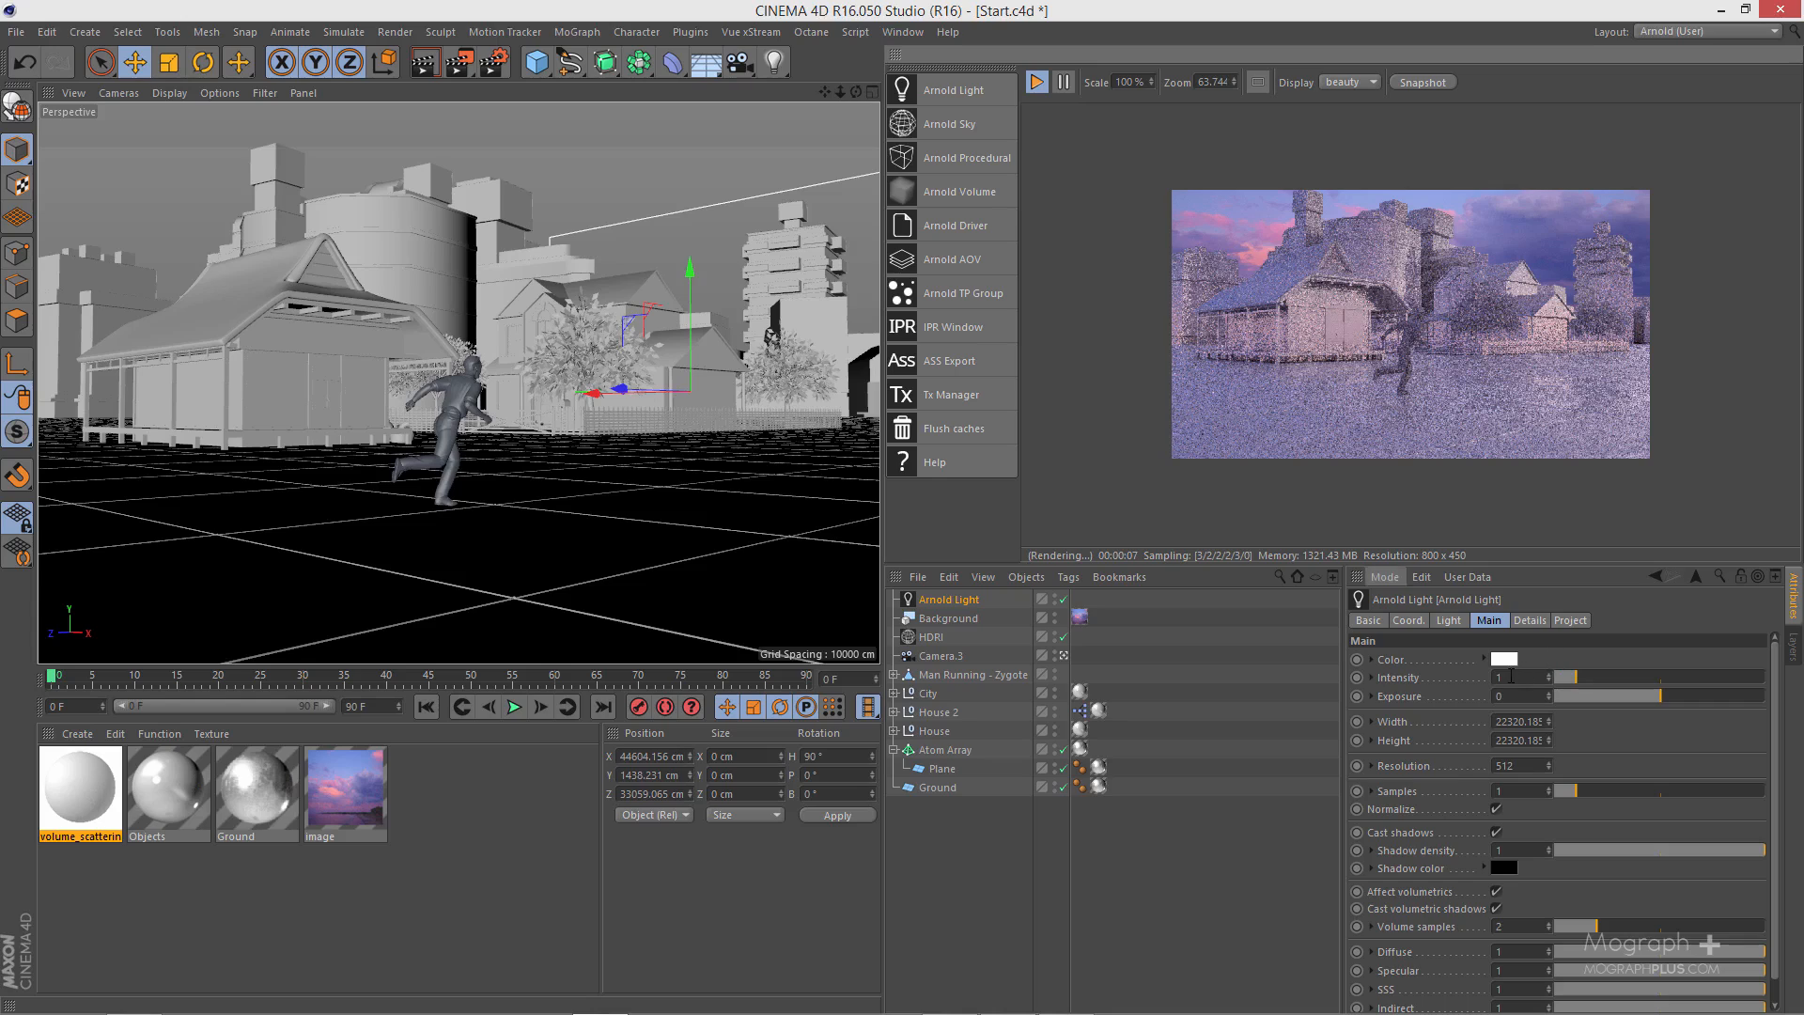
click(1510, 678)
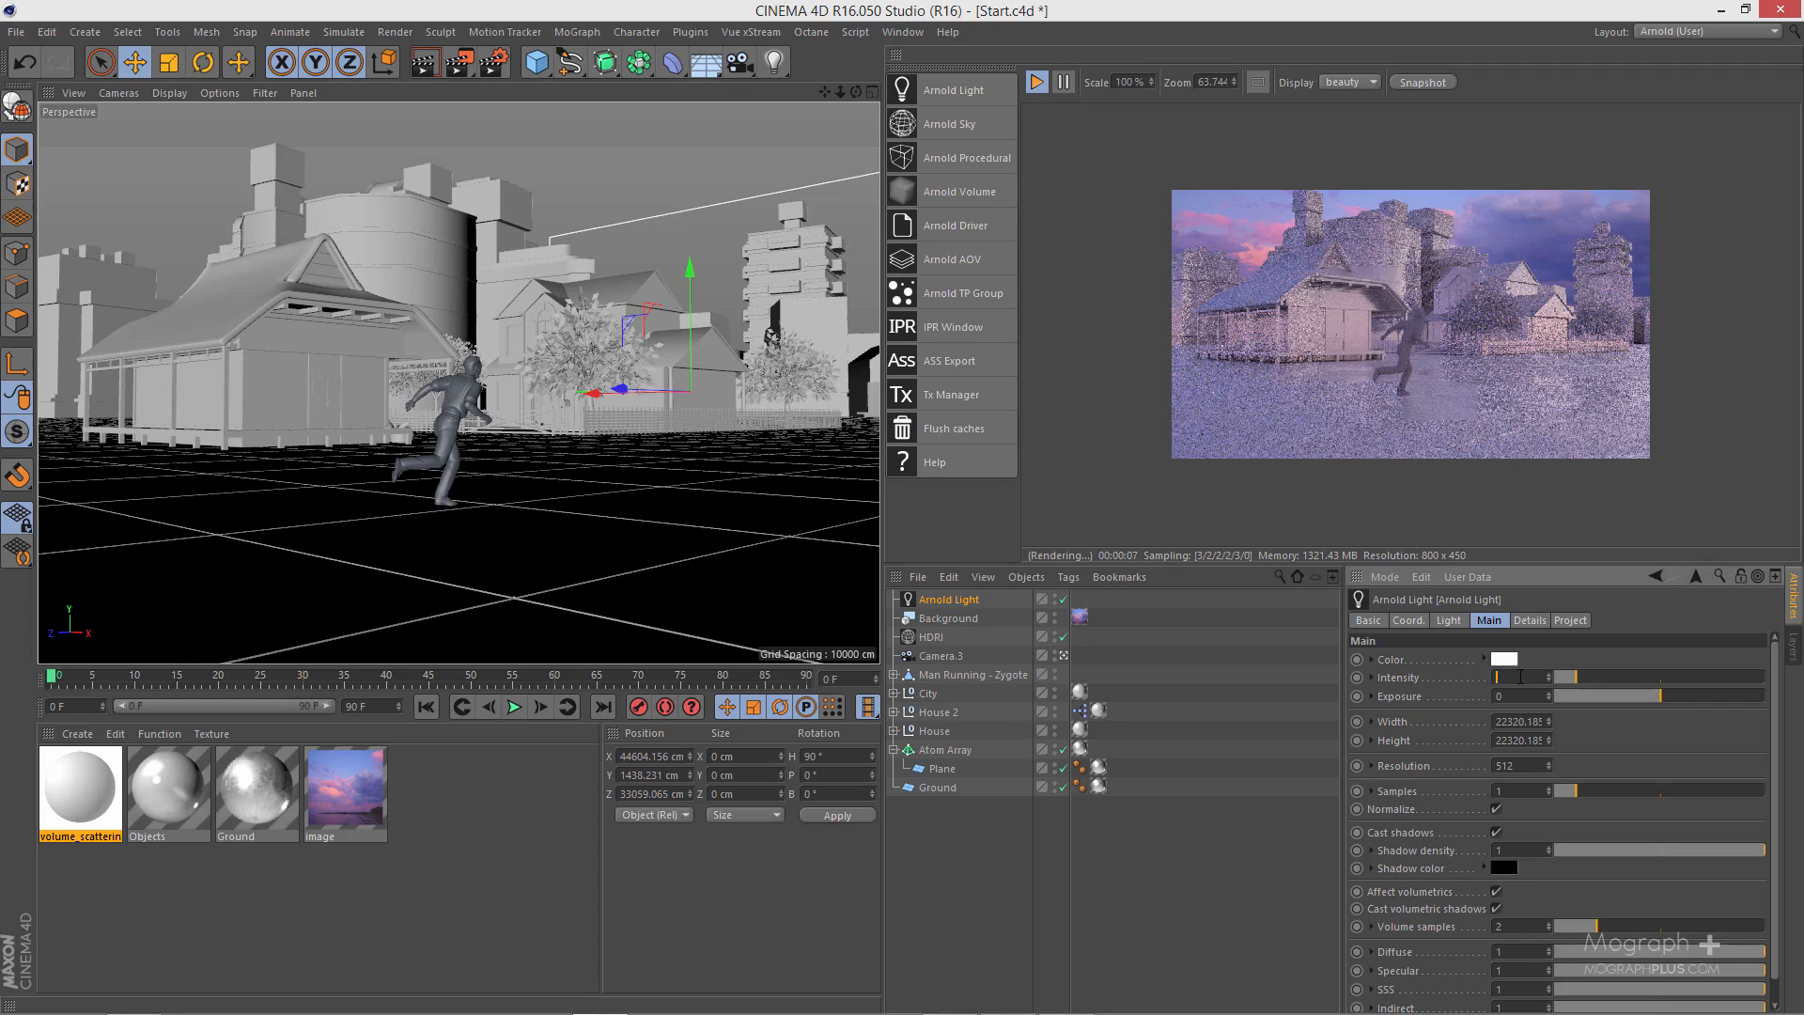
text(5)
key(Return)
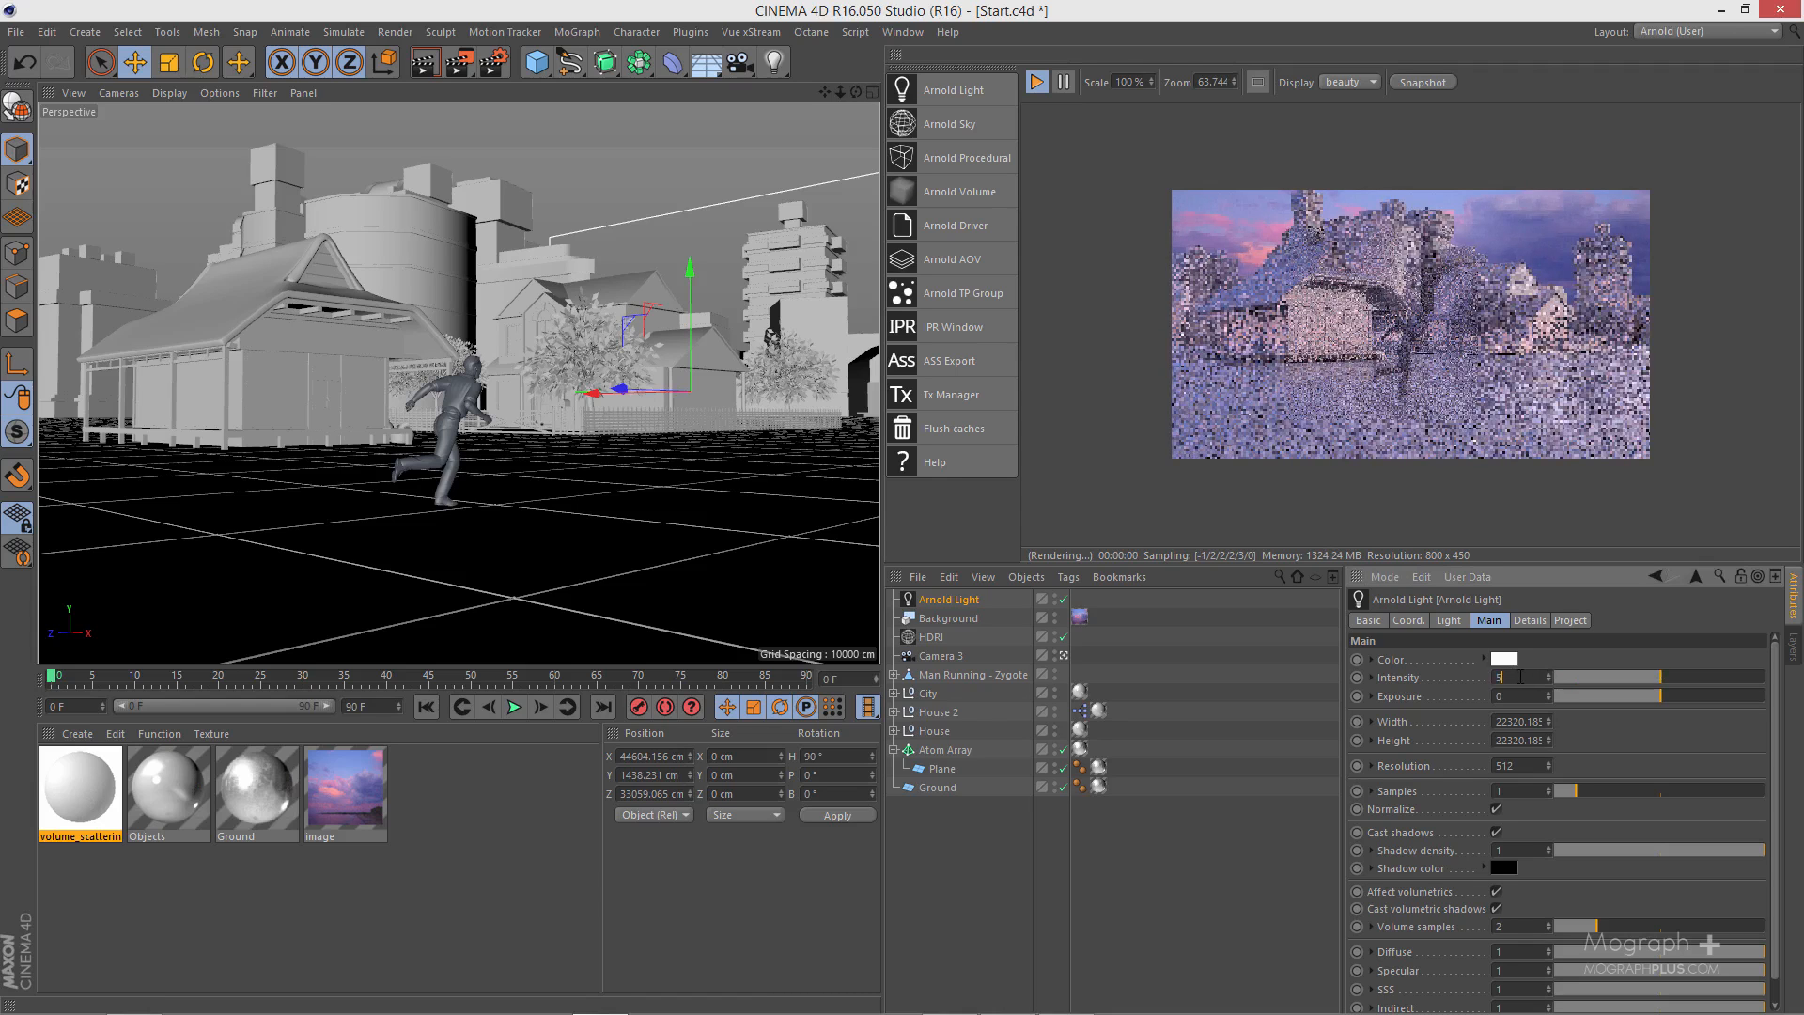
double_click(1520, 677)
text(8)
key(Return)
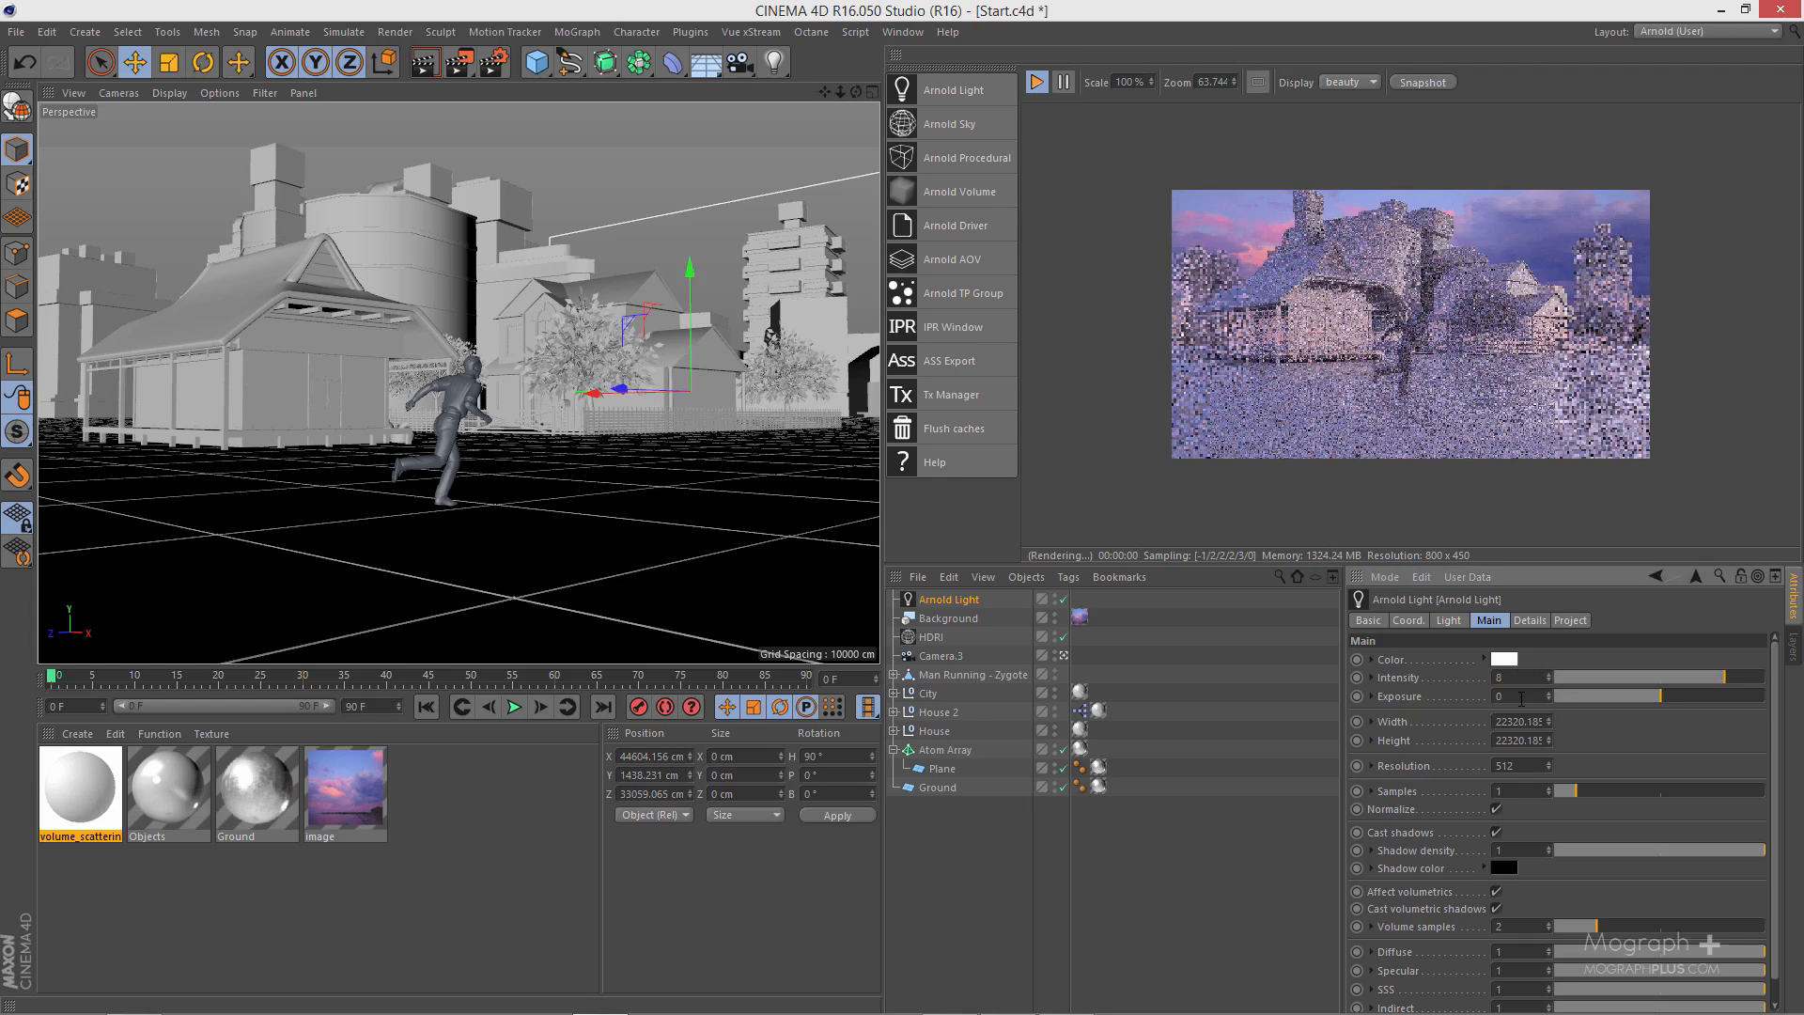
- Raise the Arnold light's exposure in stages through 2, 5, 6 and 7, settling on 7.5
double_click(1521, 696)
text(2)
key(Return)
double_click(1521, 696)
text(5)
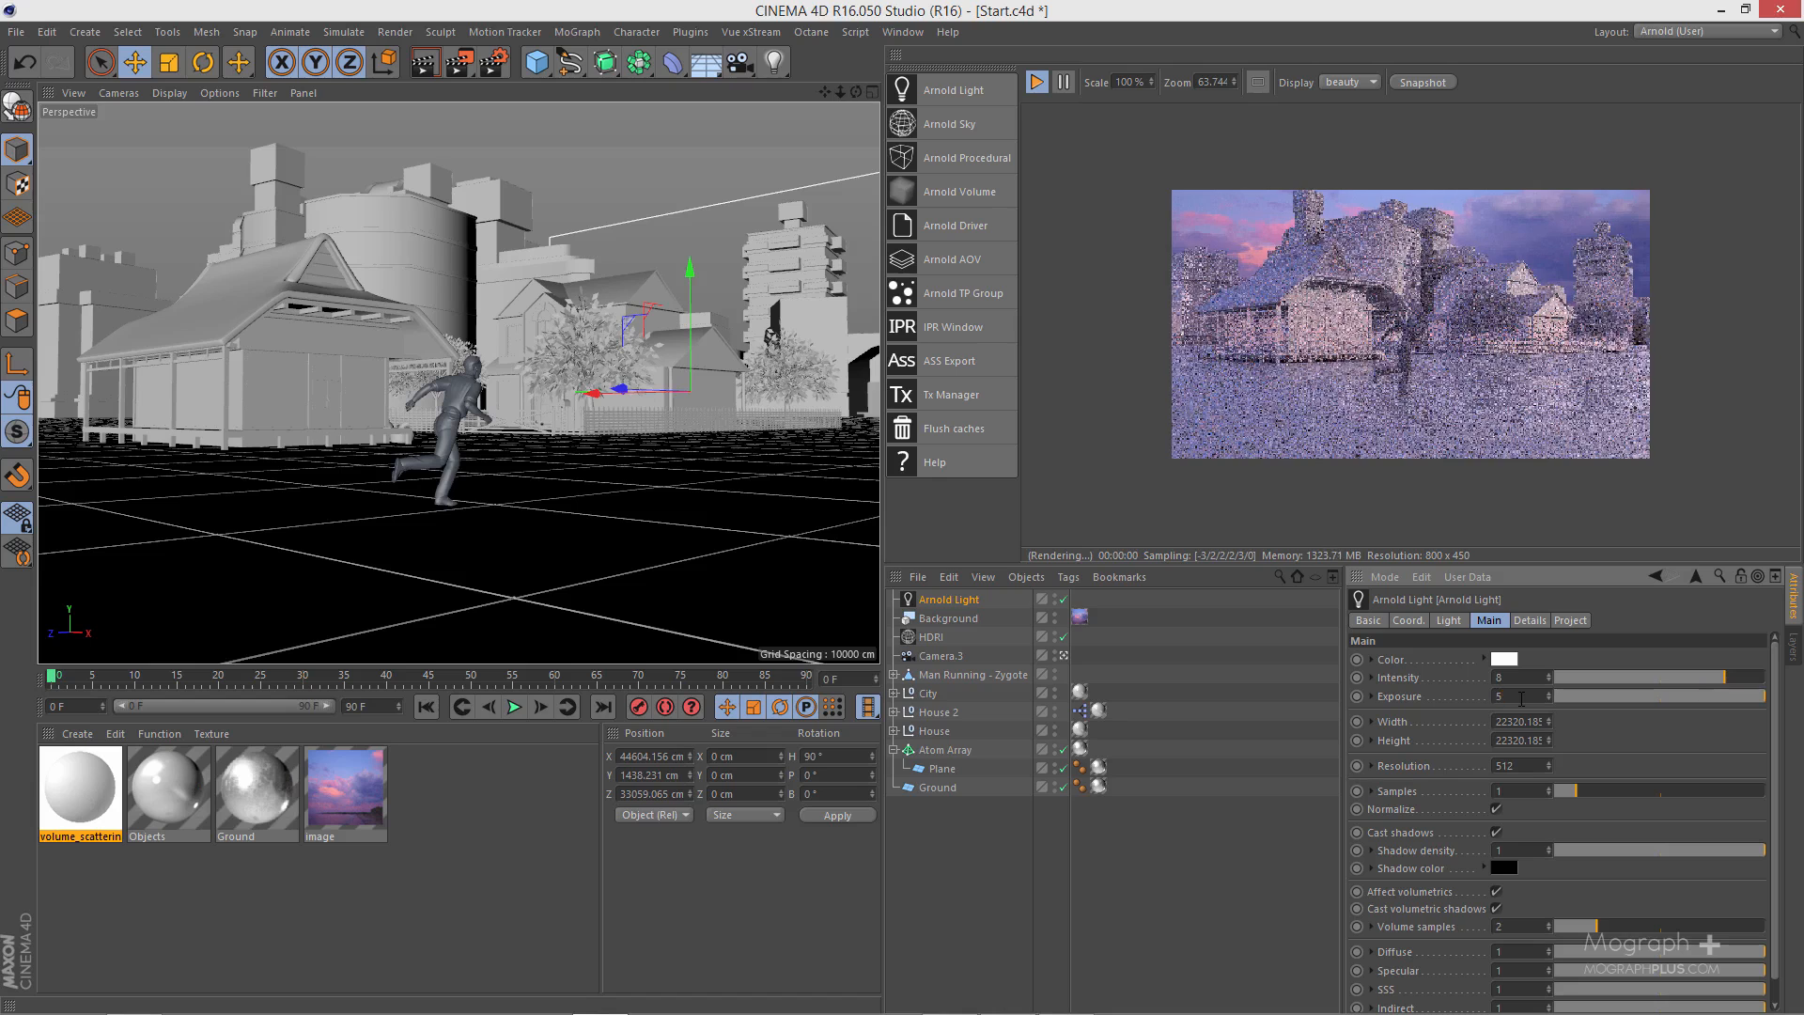
key(Return)
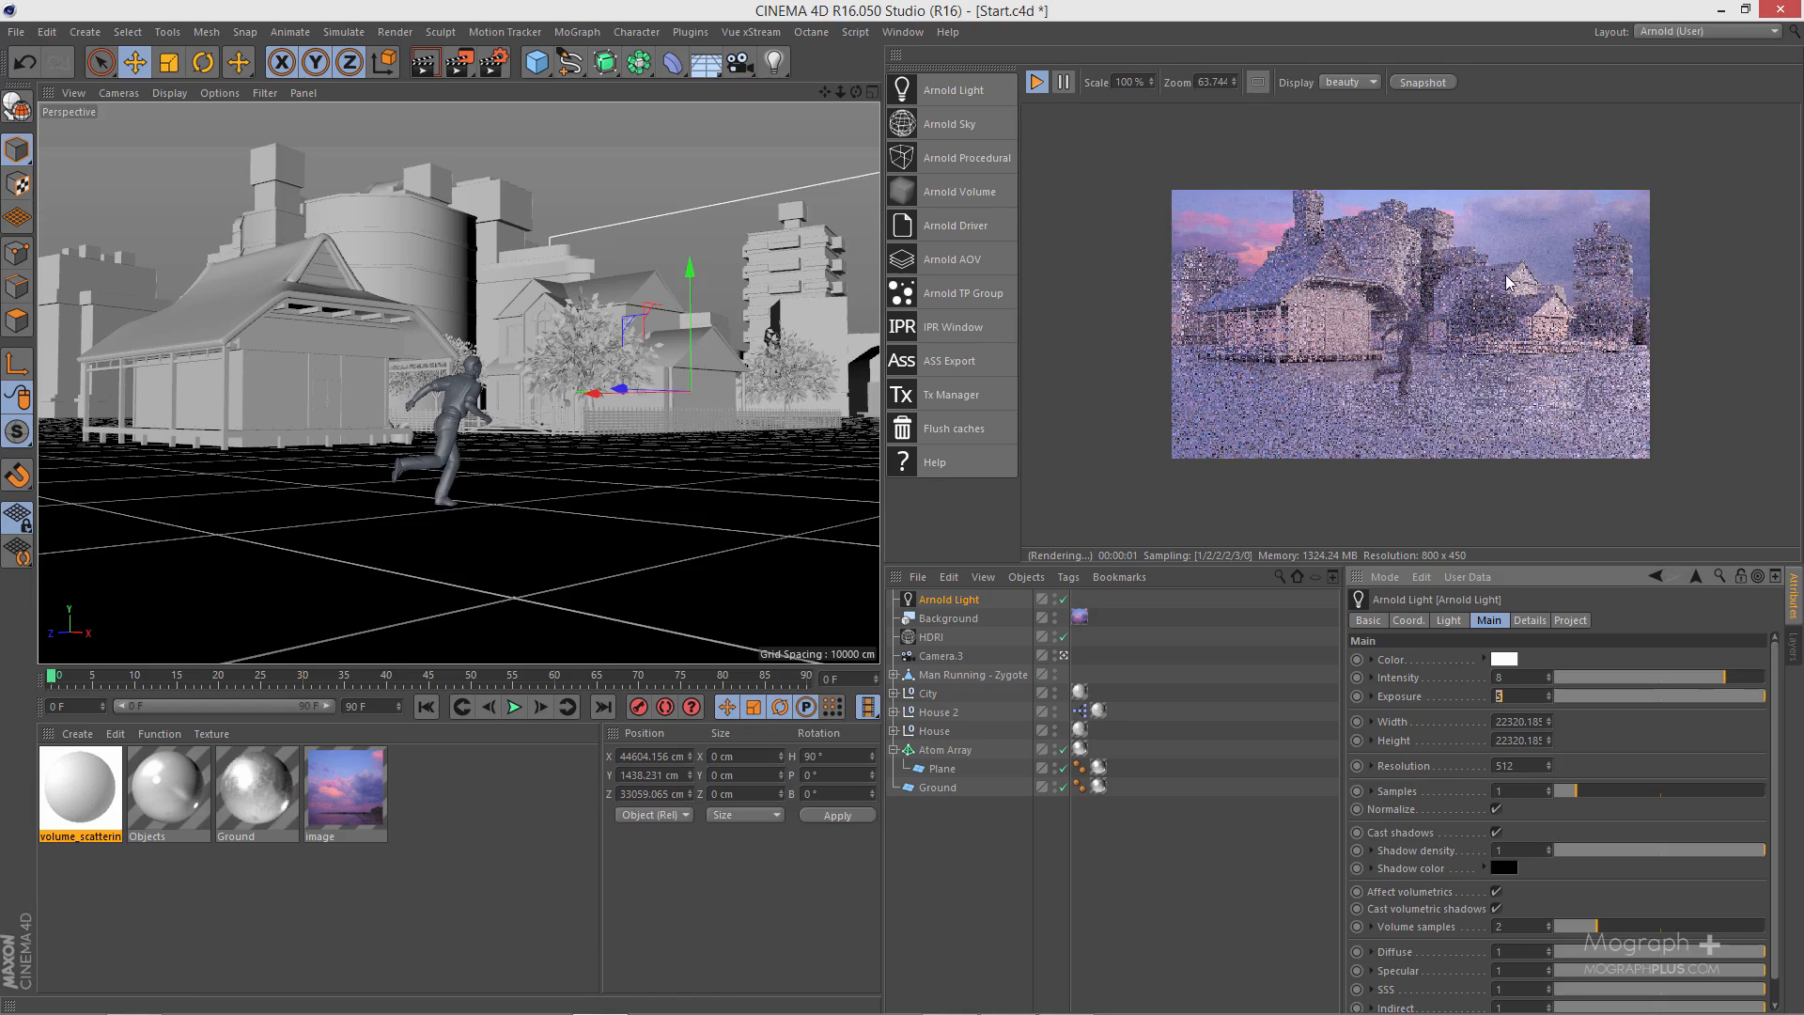
text(6)
double_click(1525, 695)
text(7)
key(Return)
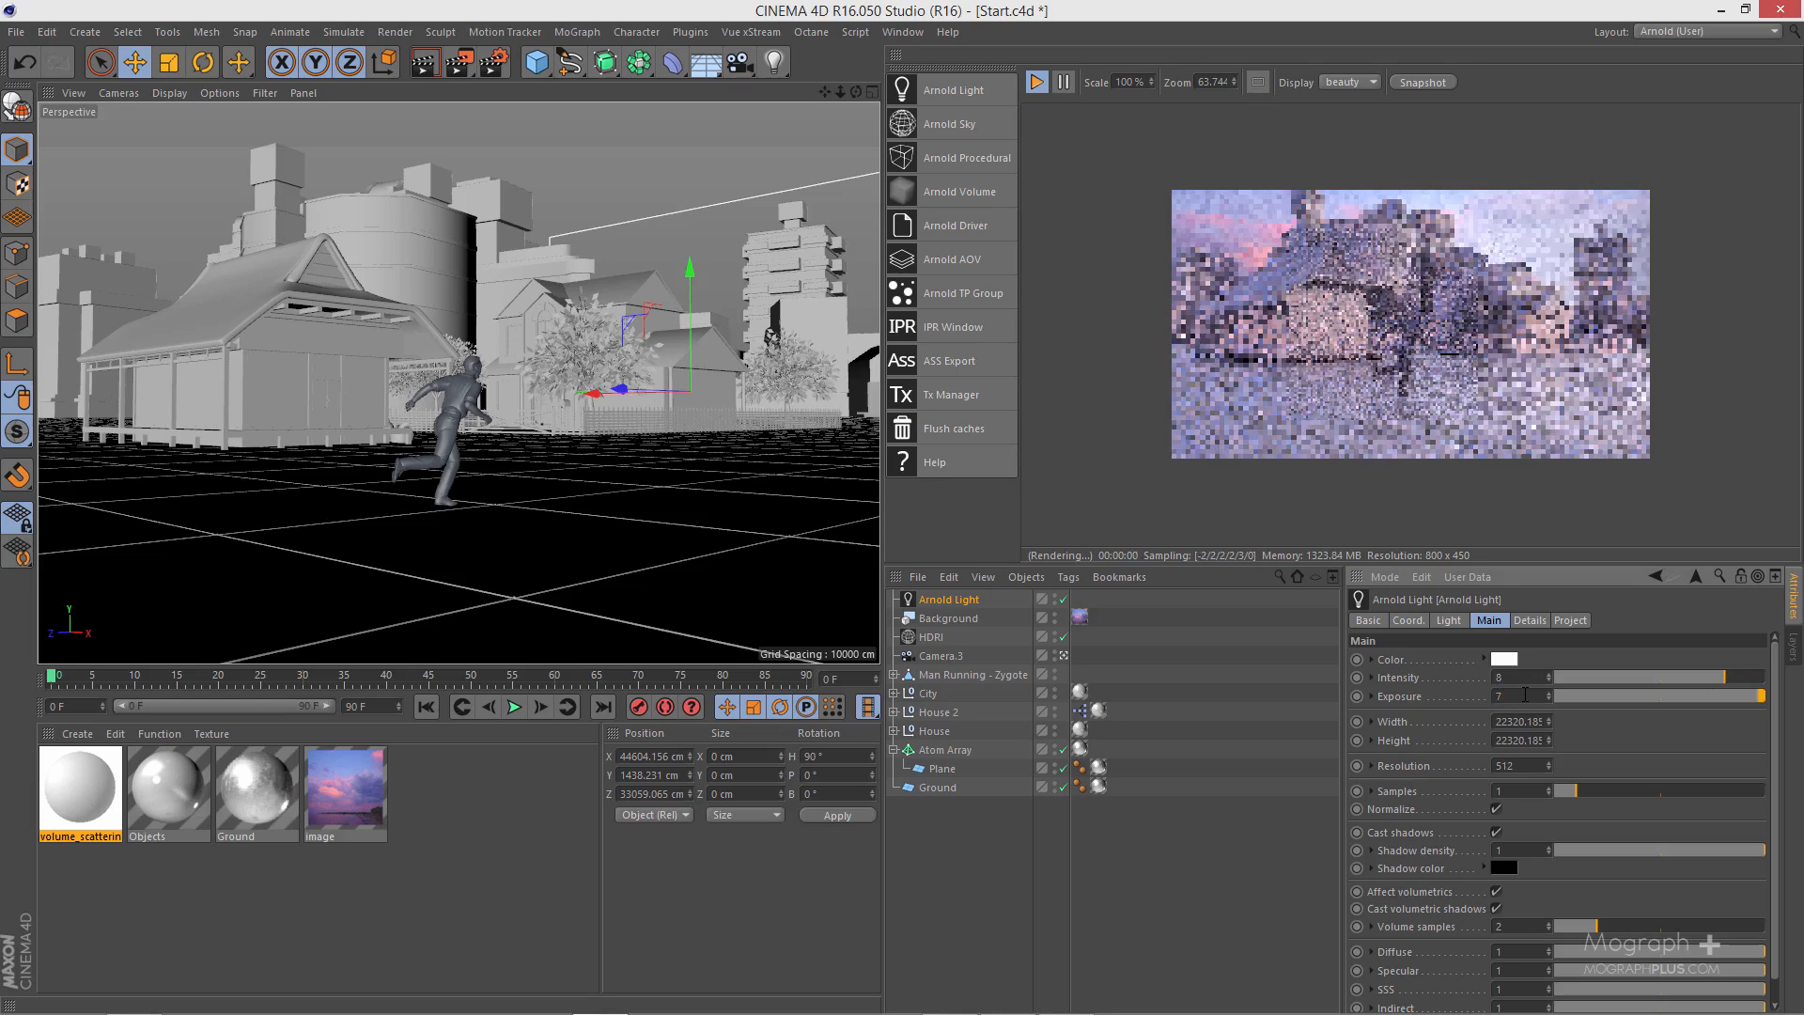
double_click(1525, 695)
text(7.5)
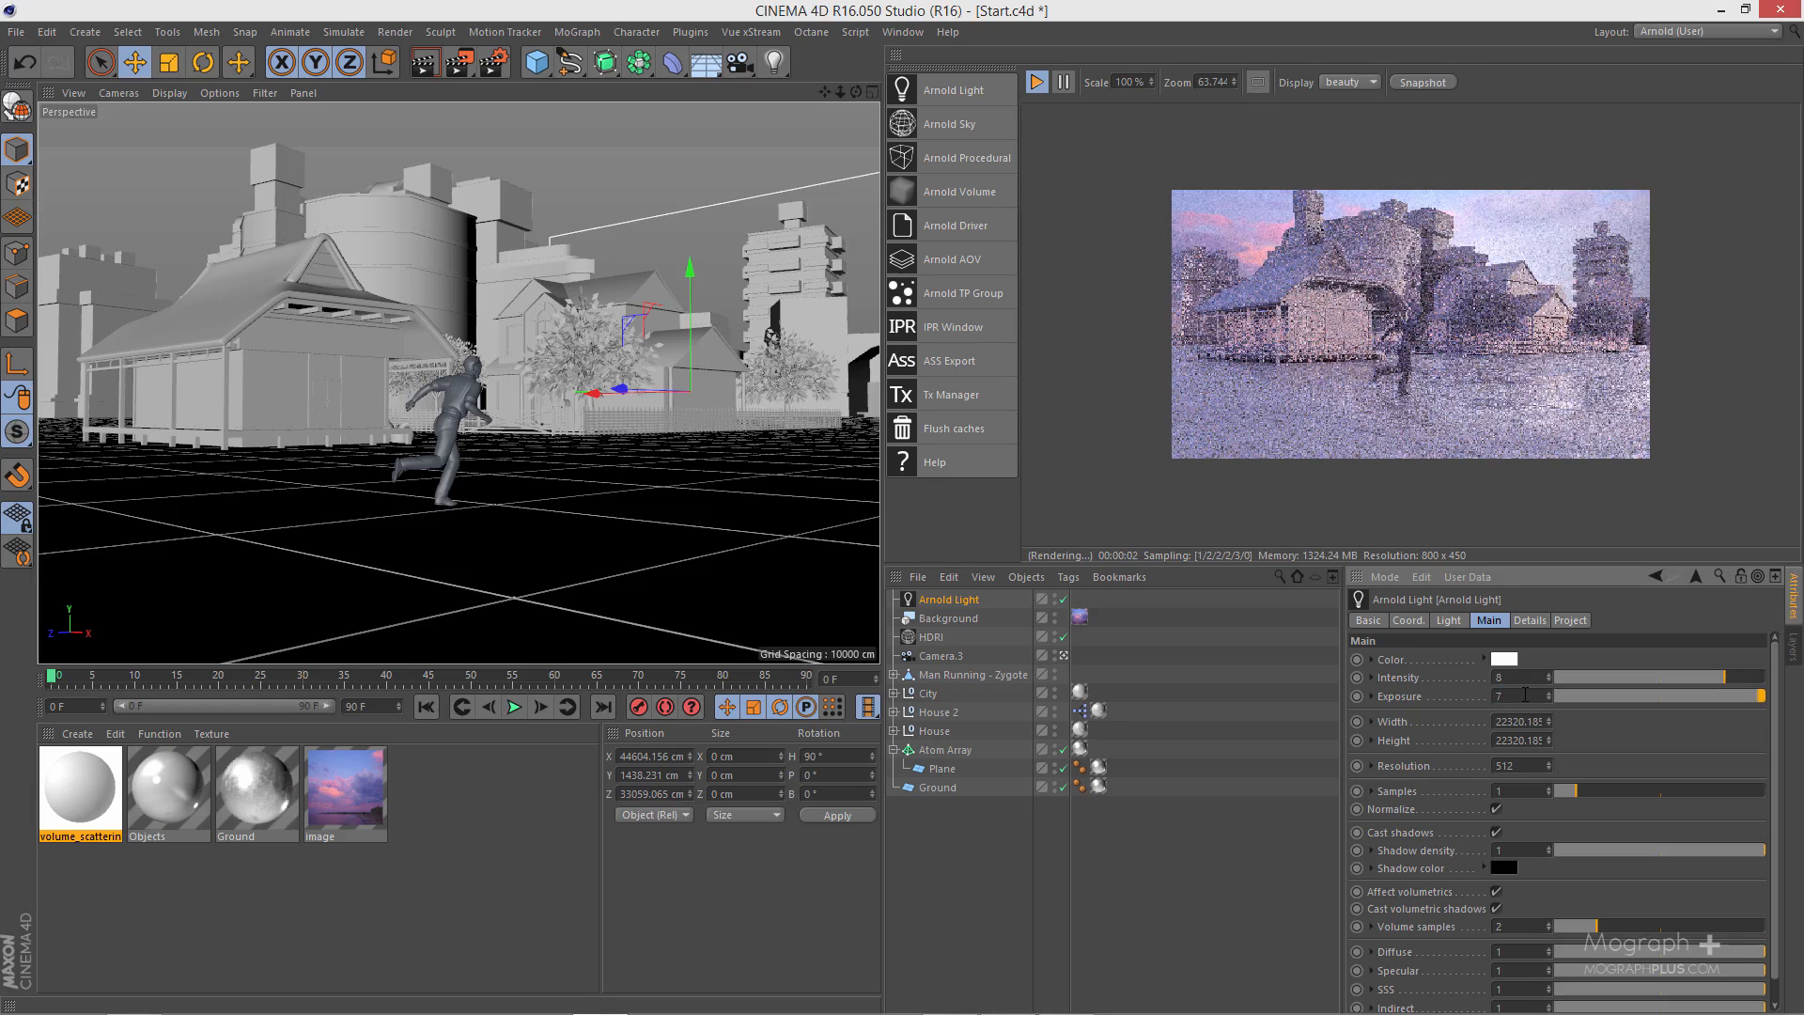
key(Return)
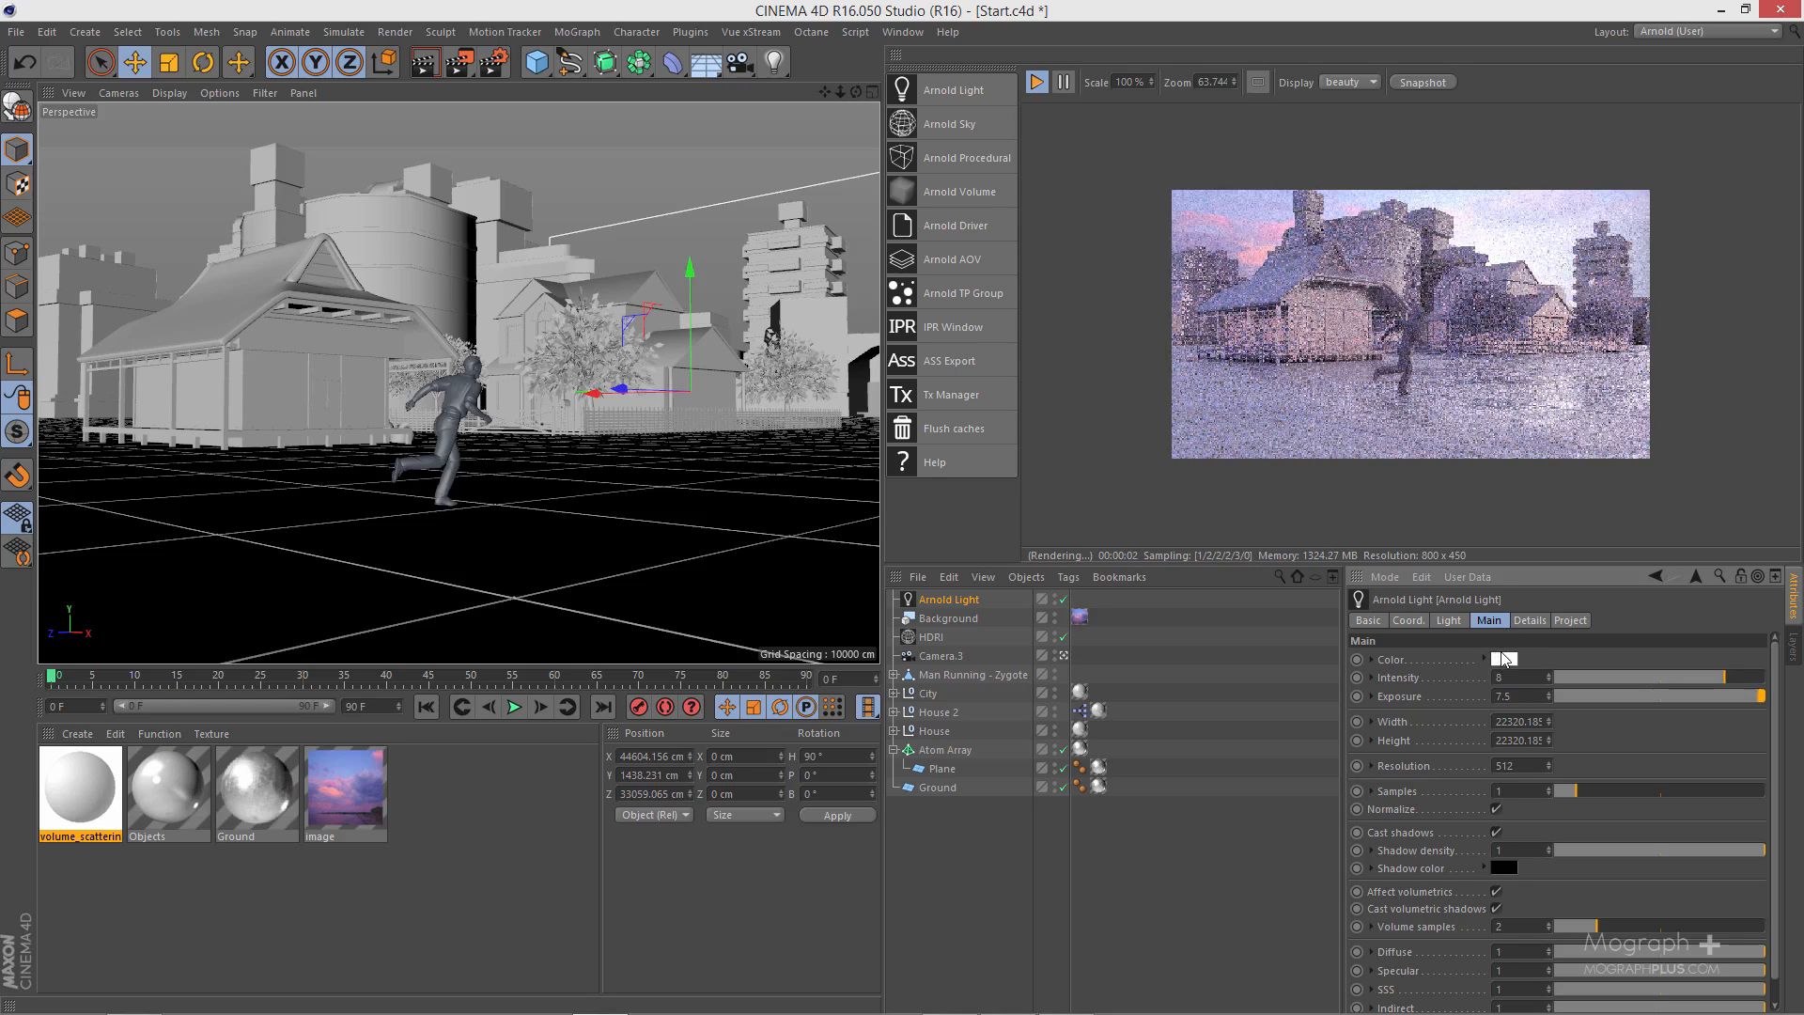
- Change the Arnold light's color to the saved pale lilac swatch
click(1503, 657)
drag(1429, 541, 1068, 492)
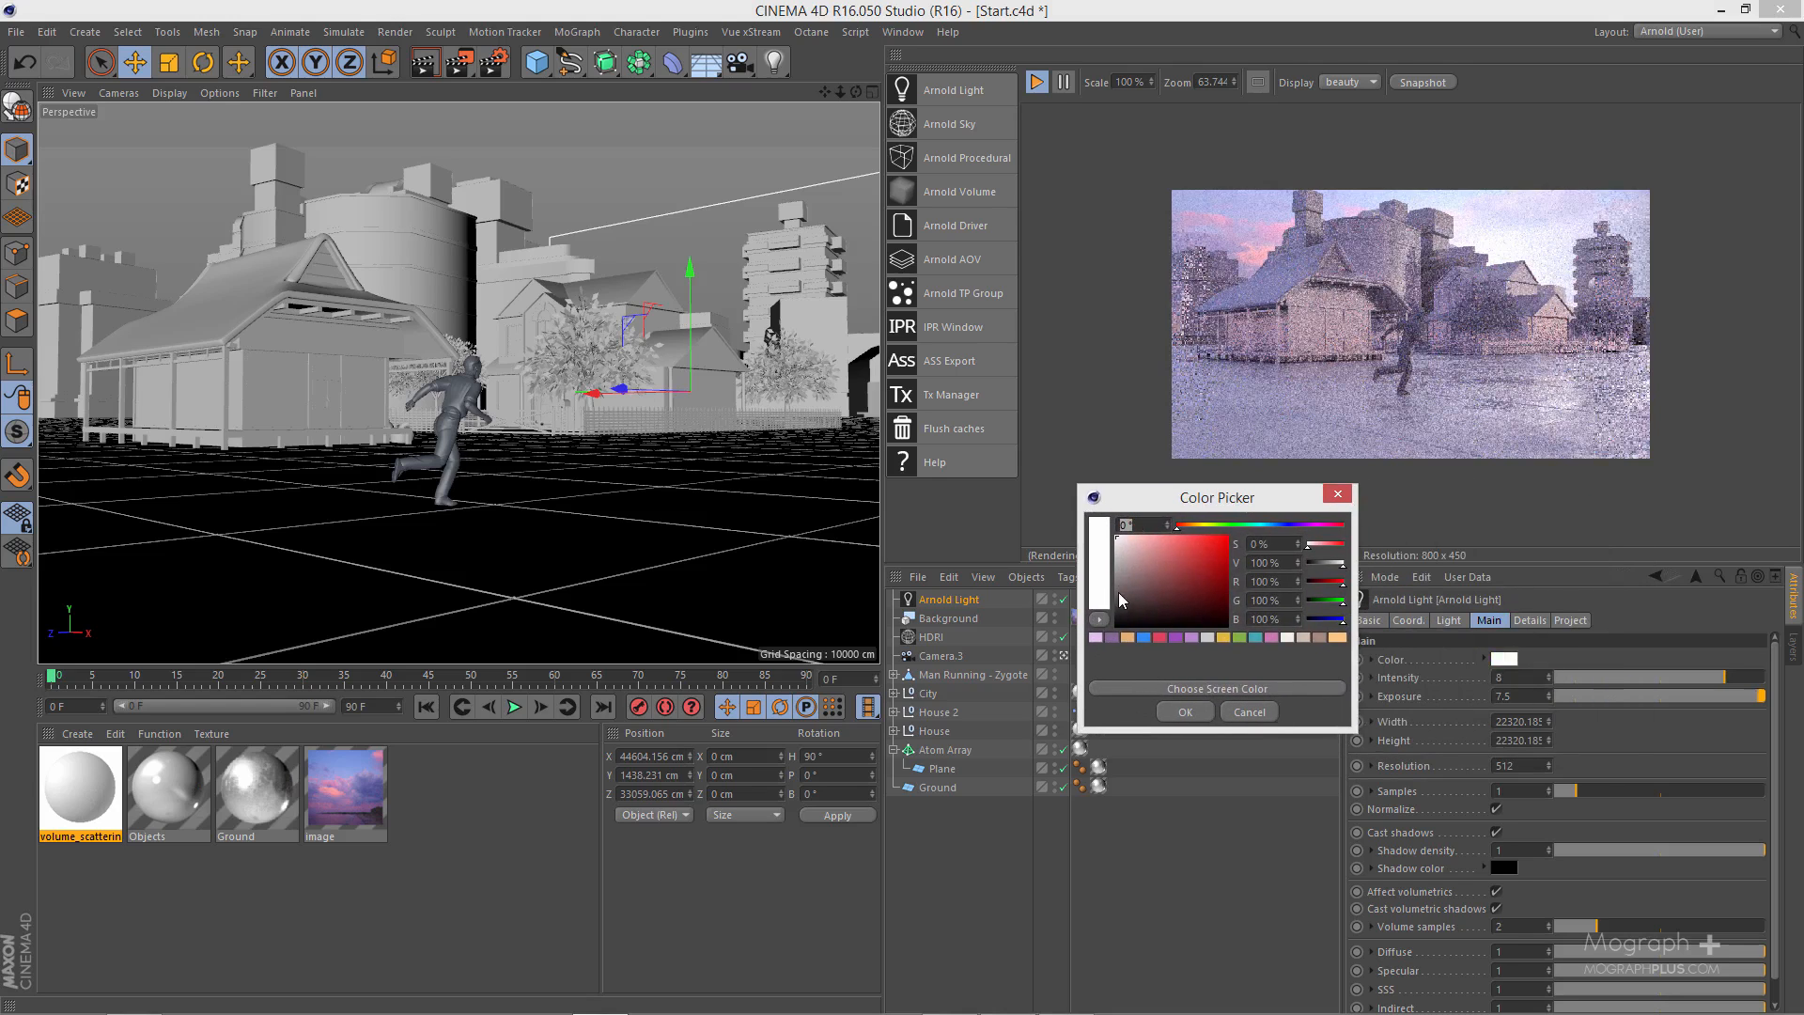
click(1095, 638)
click(1179, 712)
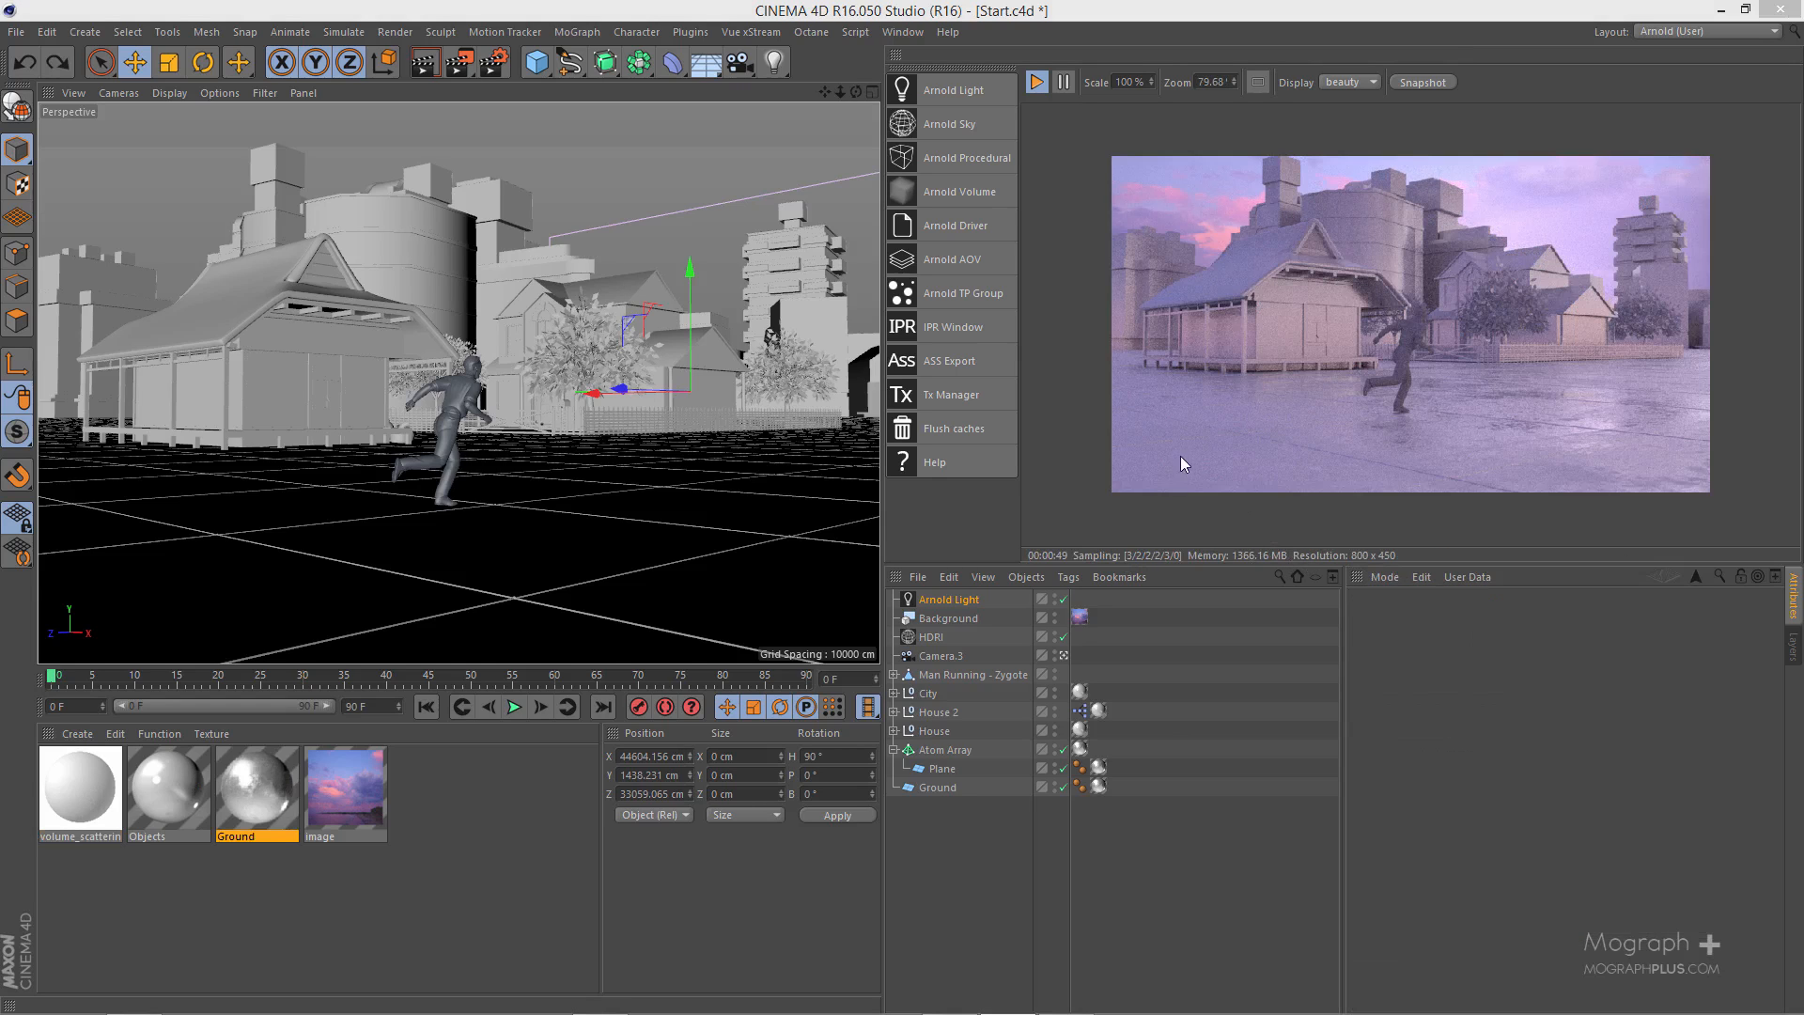
- Set the Arnold light's samples to 4 and look through its remaining main settings
click(967, 602)
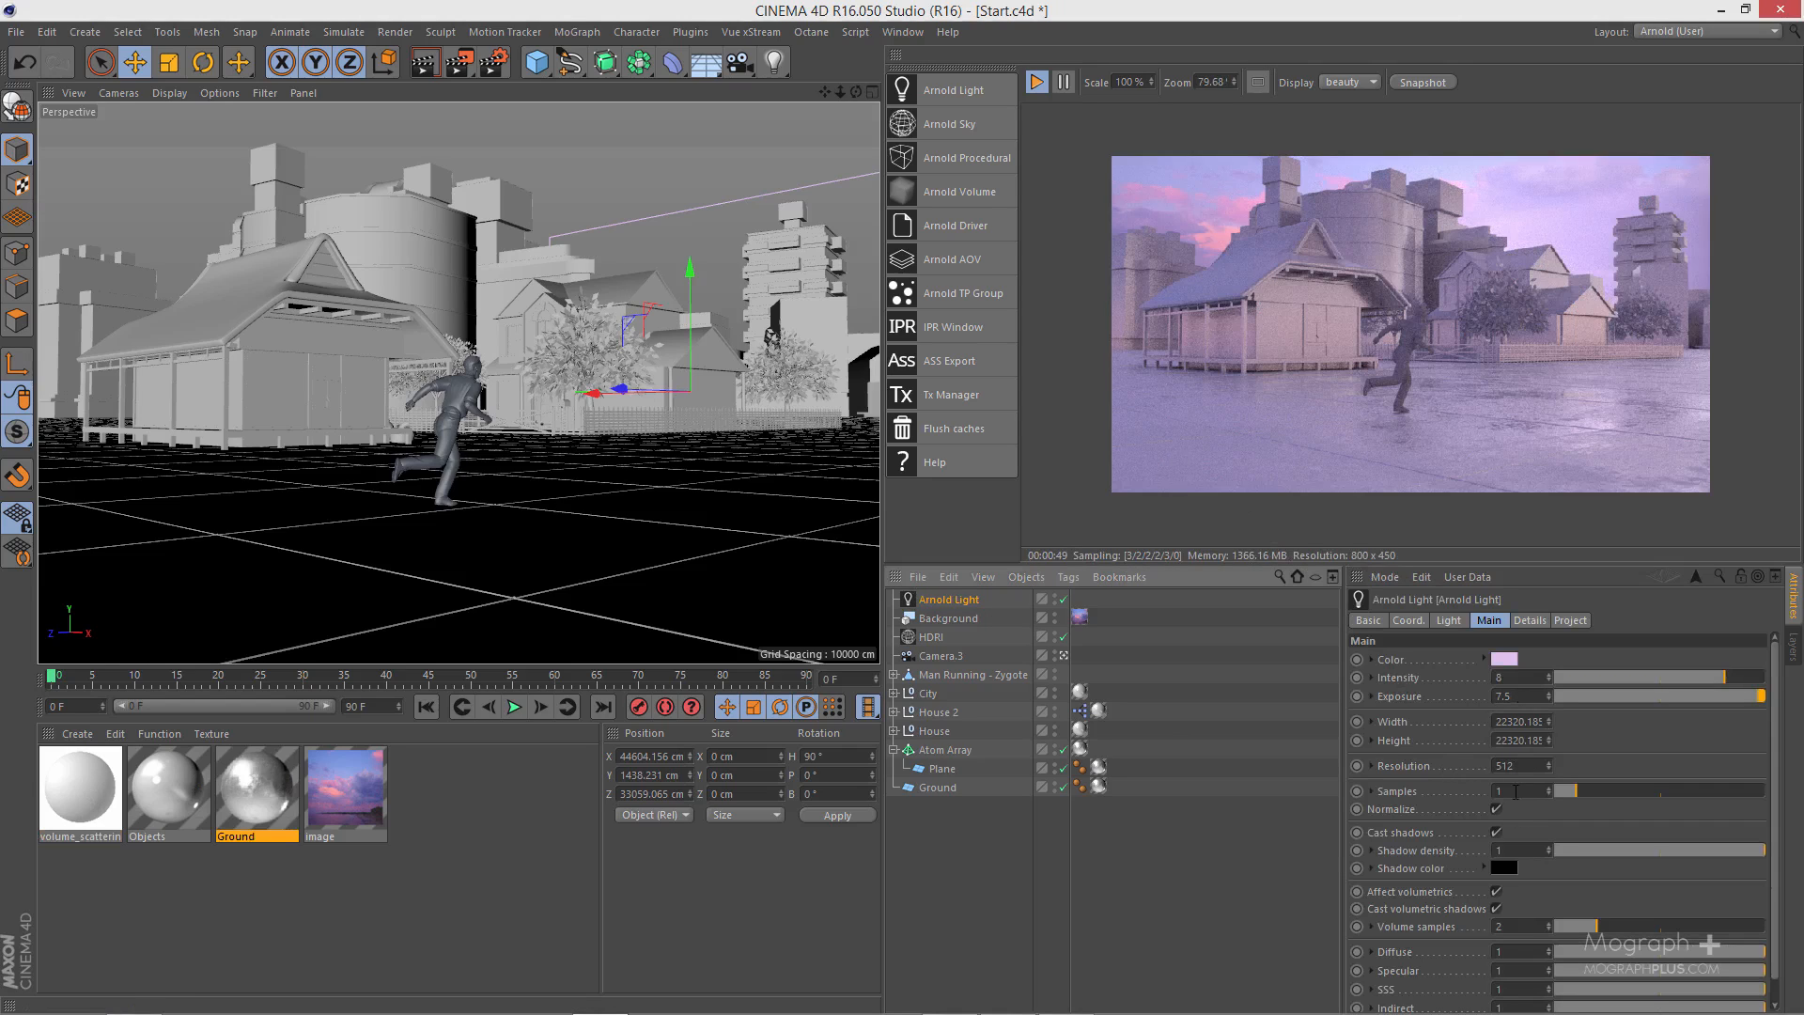
click(1514, 791)
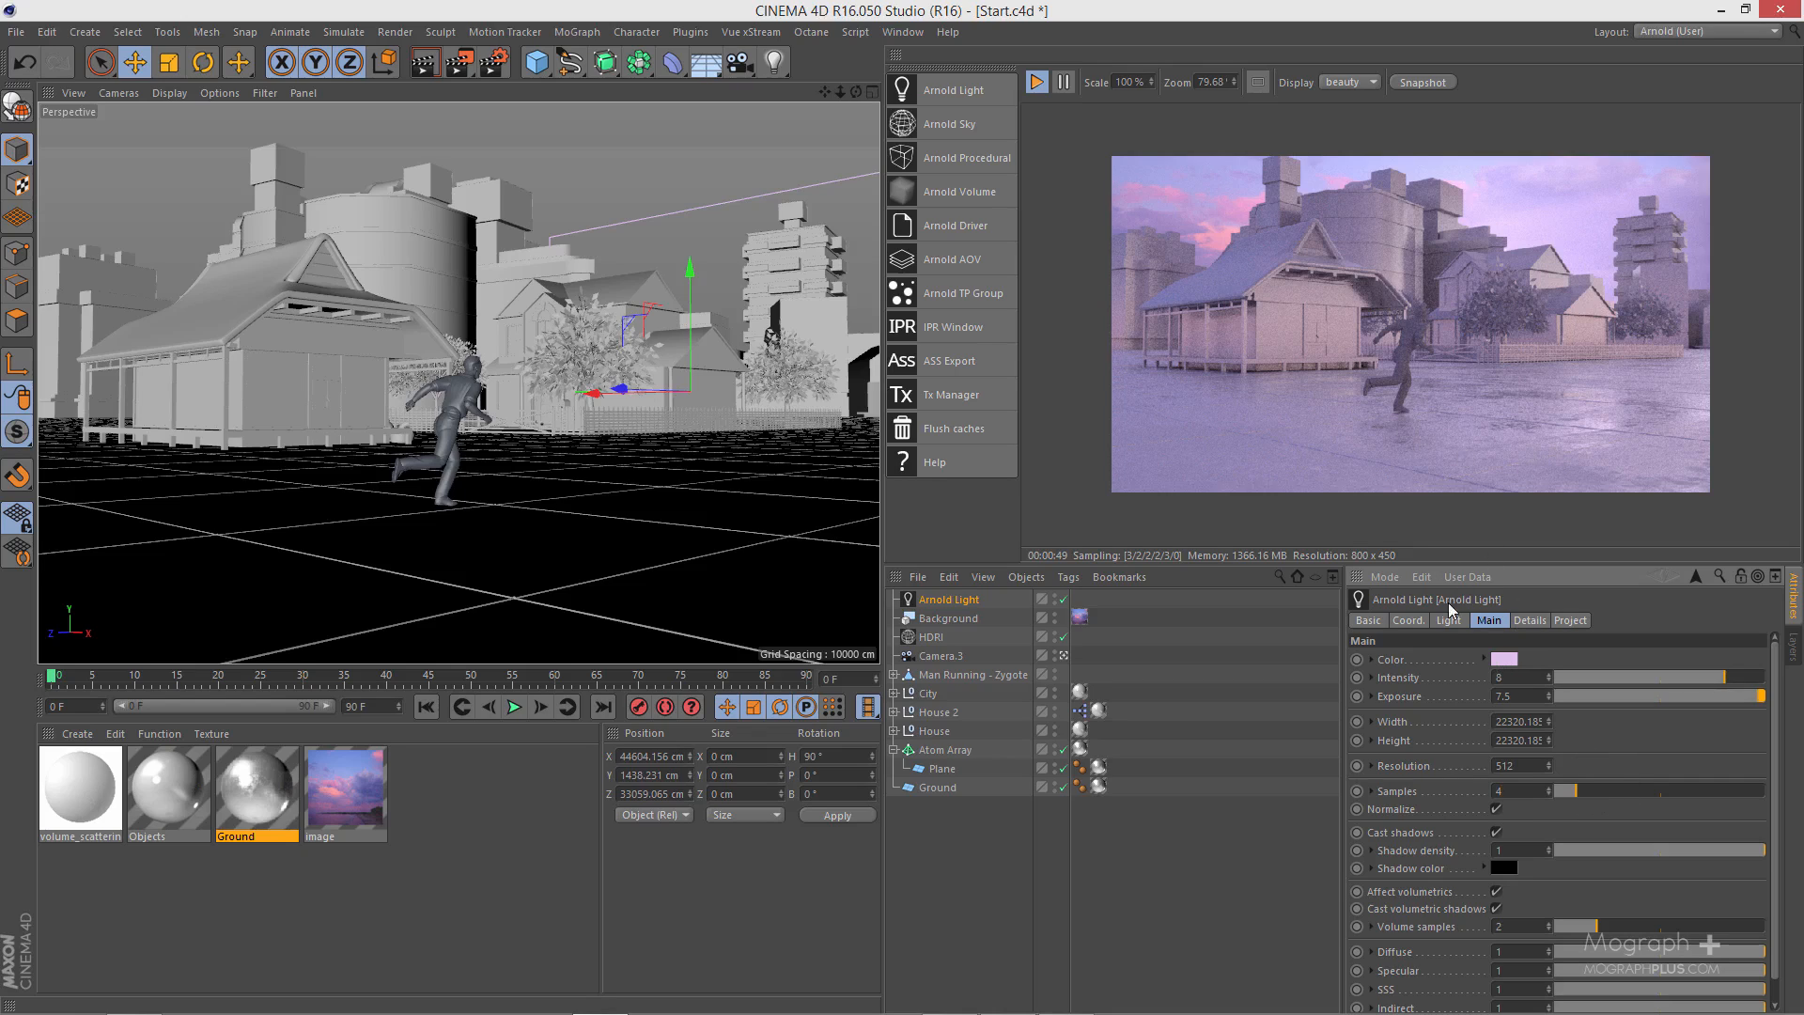
text(4)
key(Return)
scroll(1466, 751, down, 1)
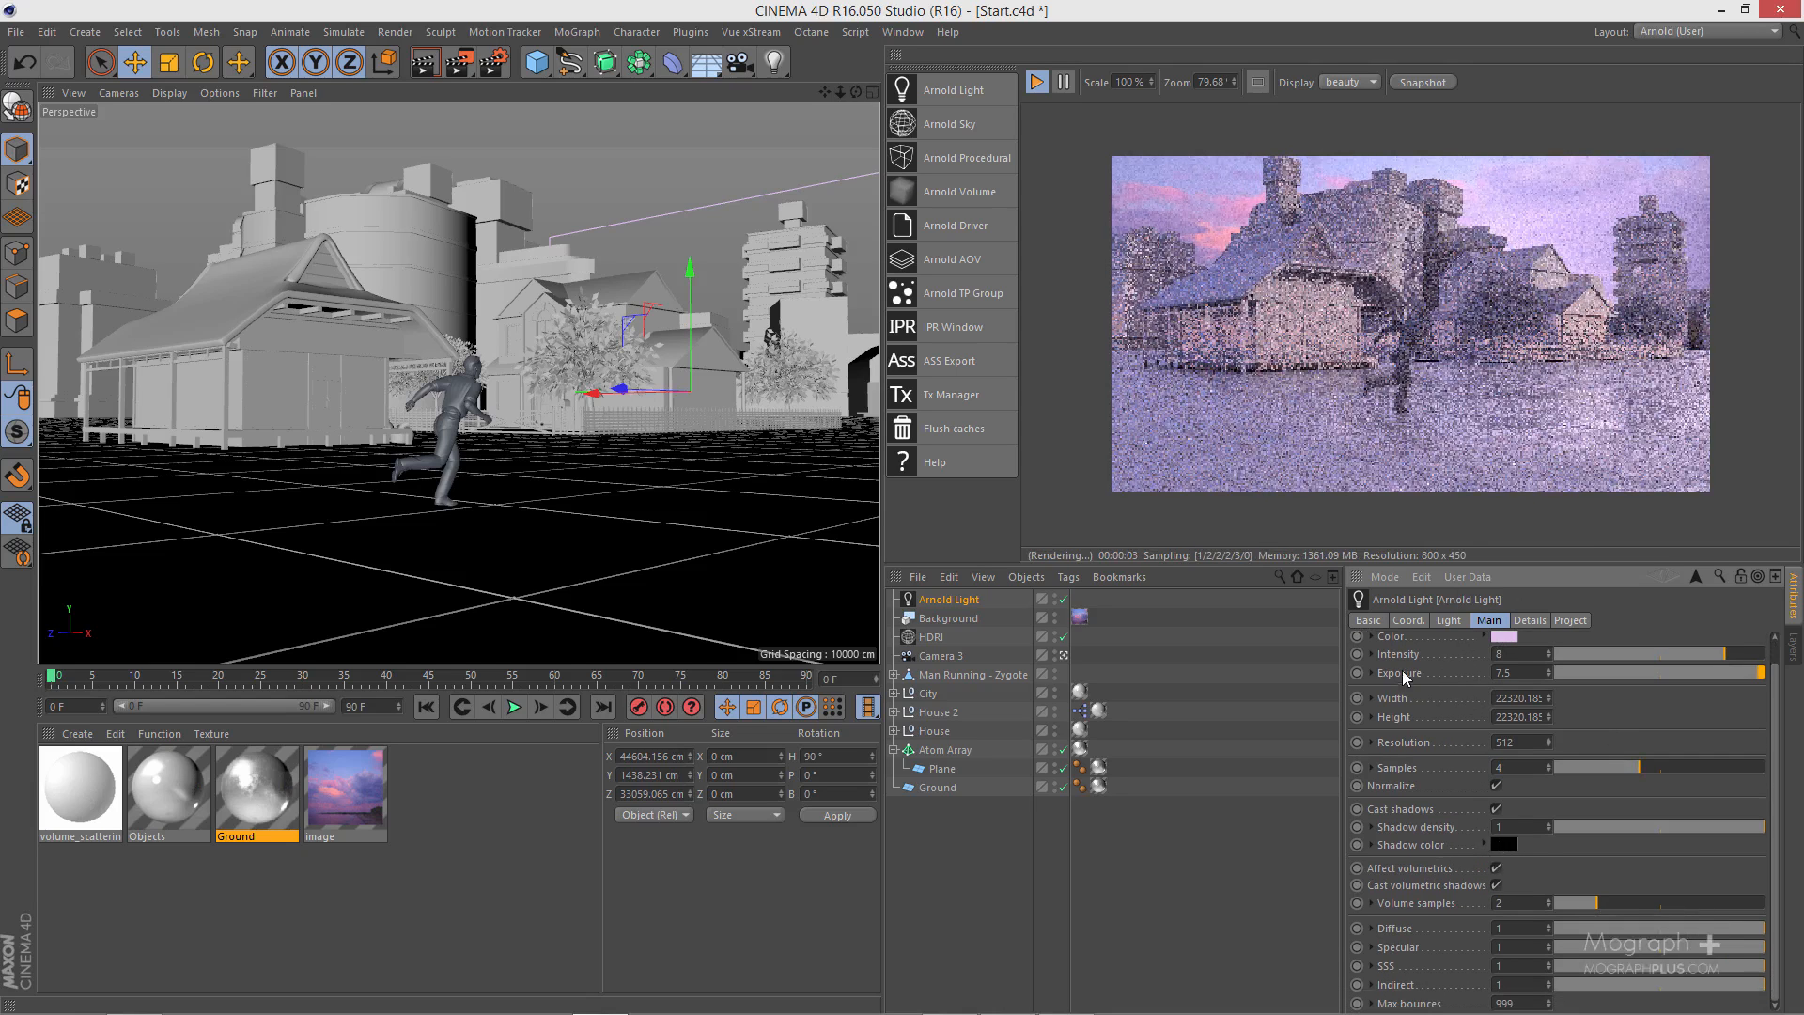
scroll(1450, 731, up, 1)
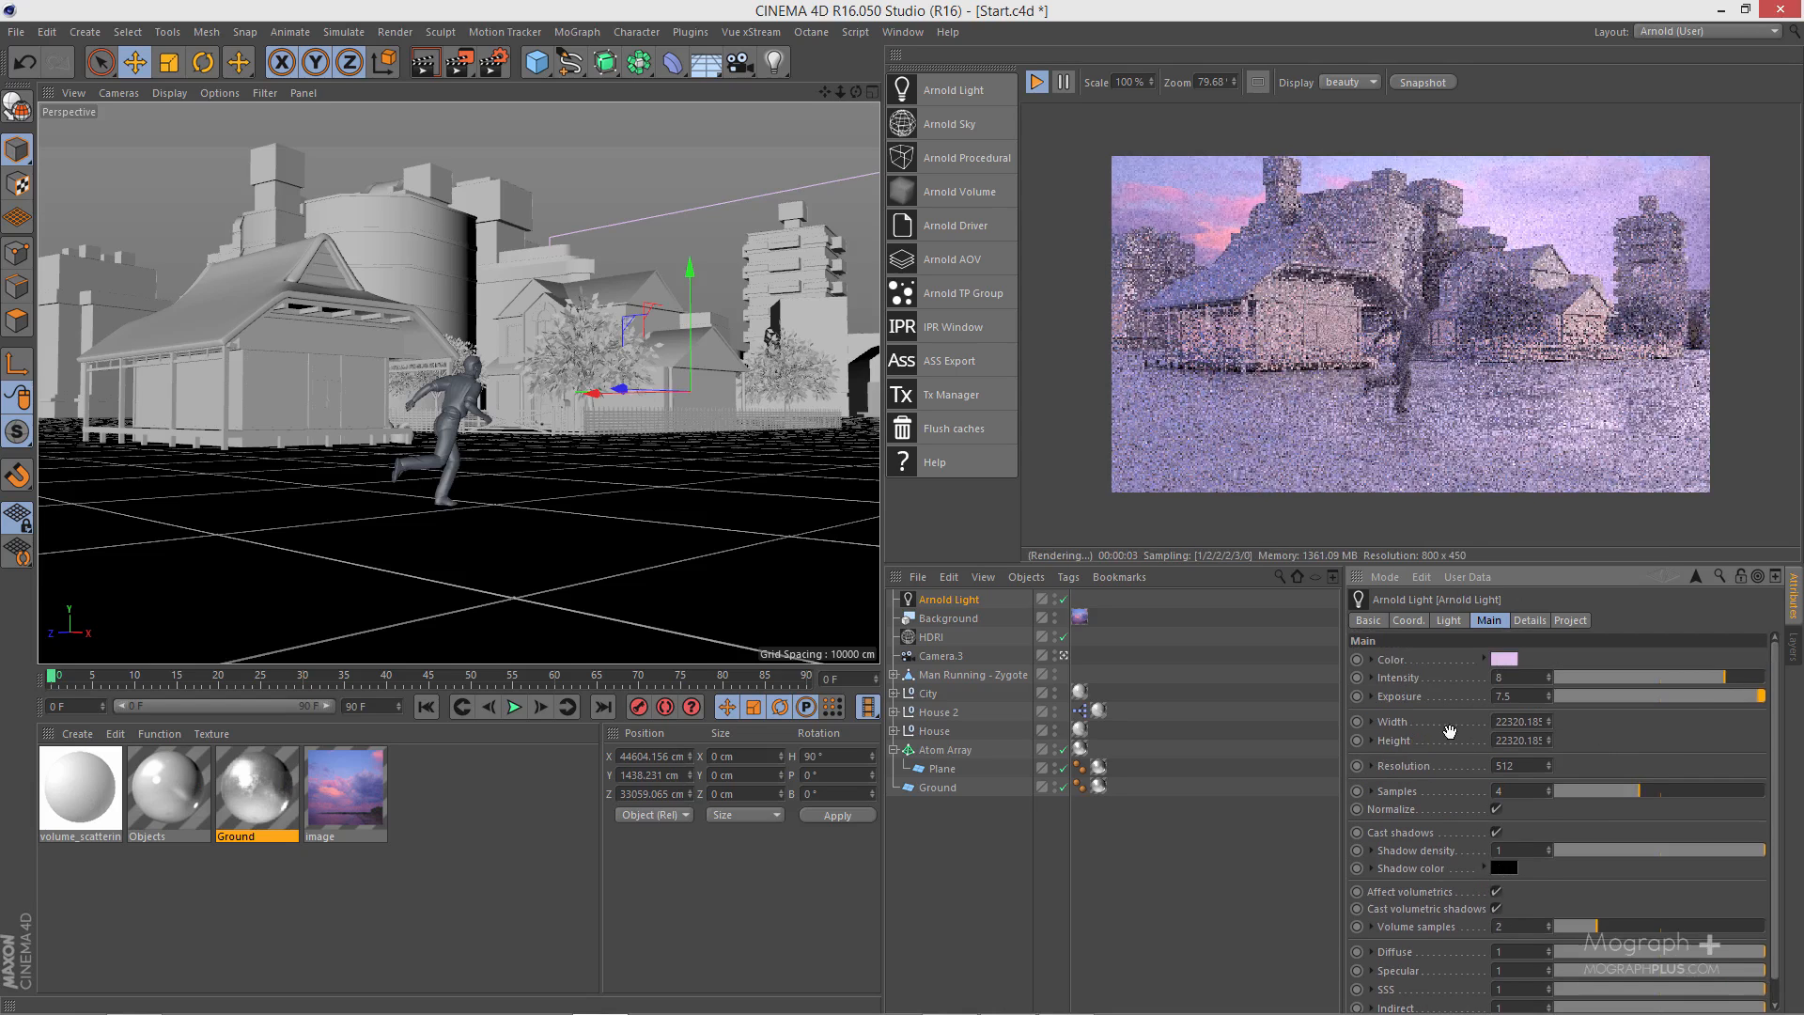
- Open the background image material's shader network and move the image node away from the Arnold Beauty output
double_click(379, 794)
click(487, 194)
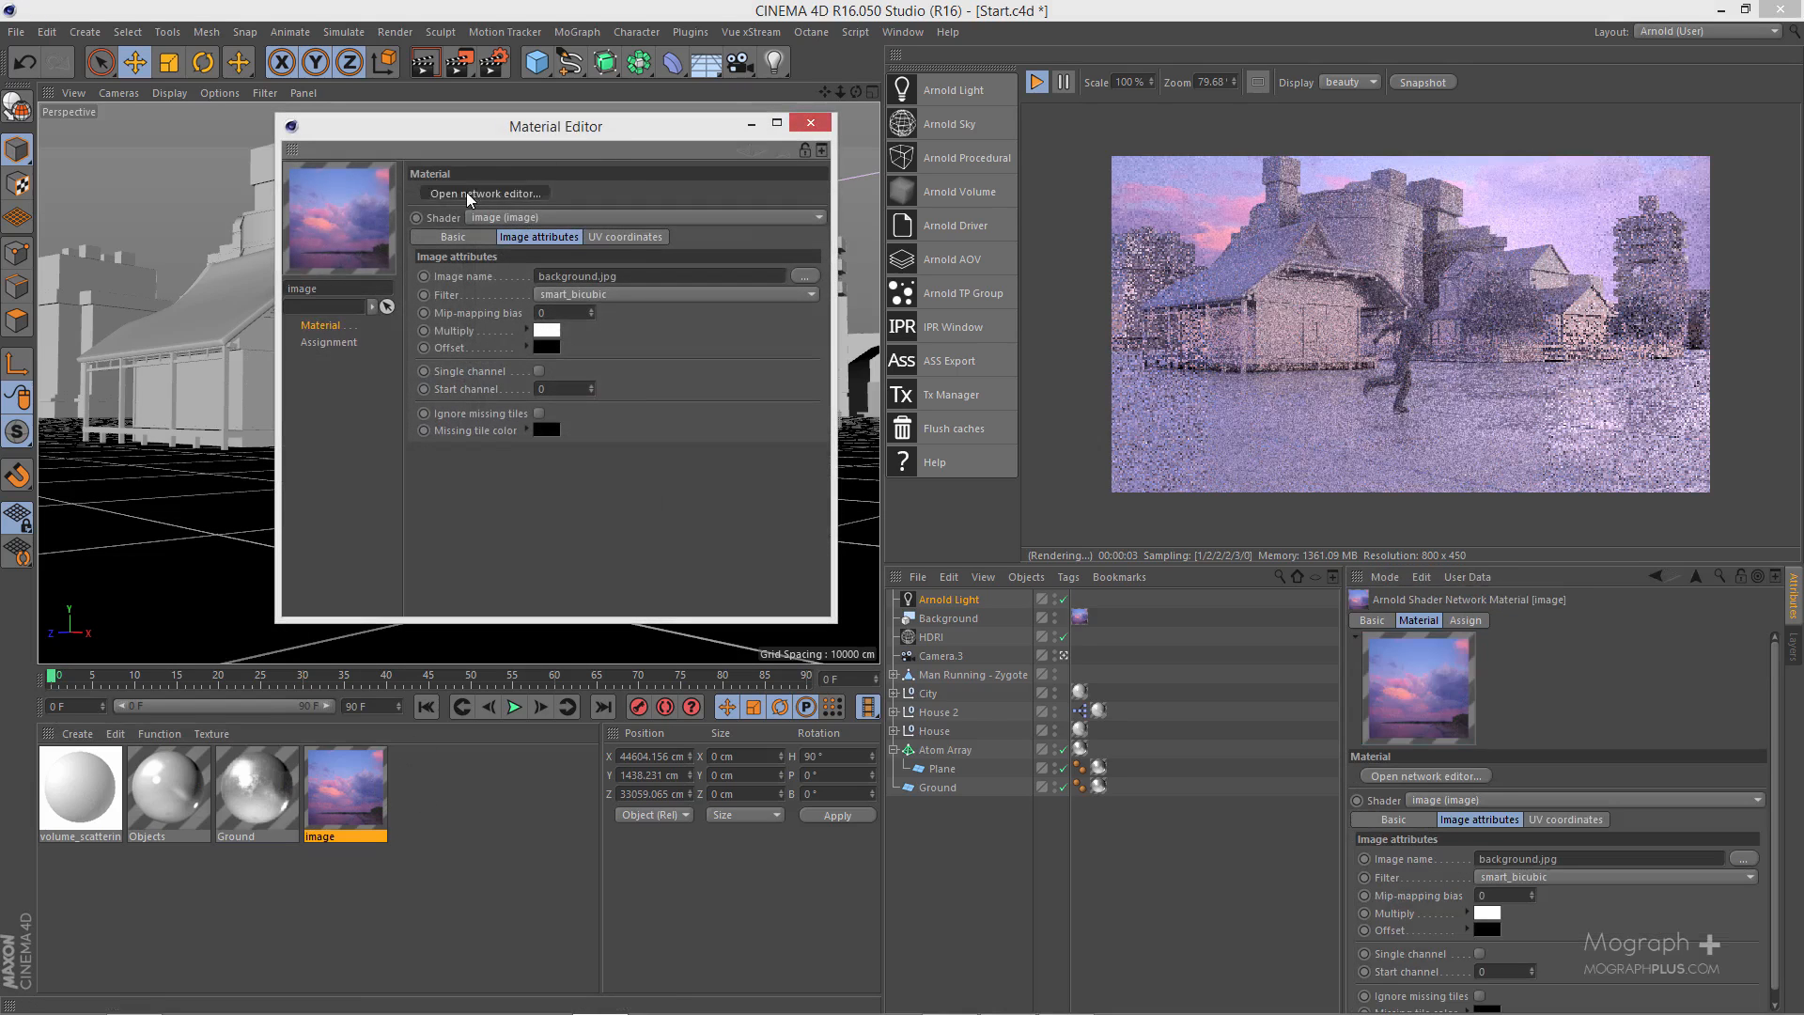
drag(869, 138, 1181, 217)
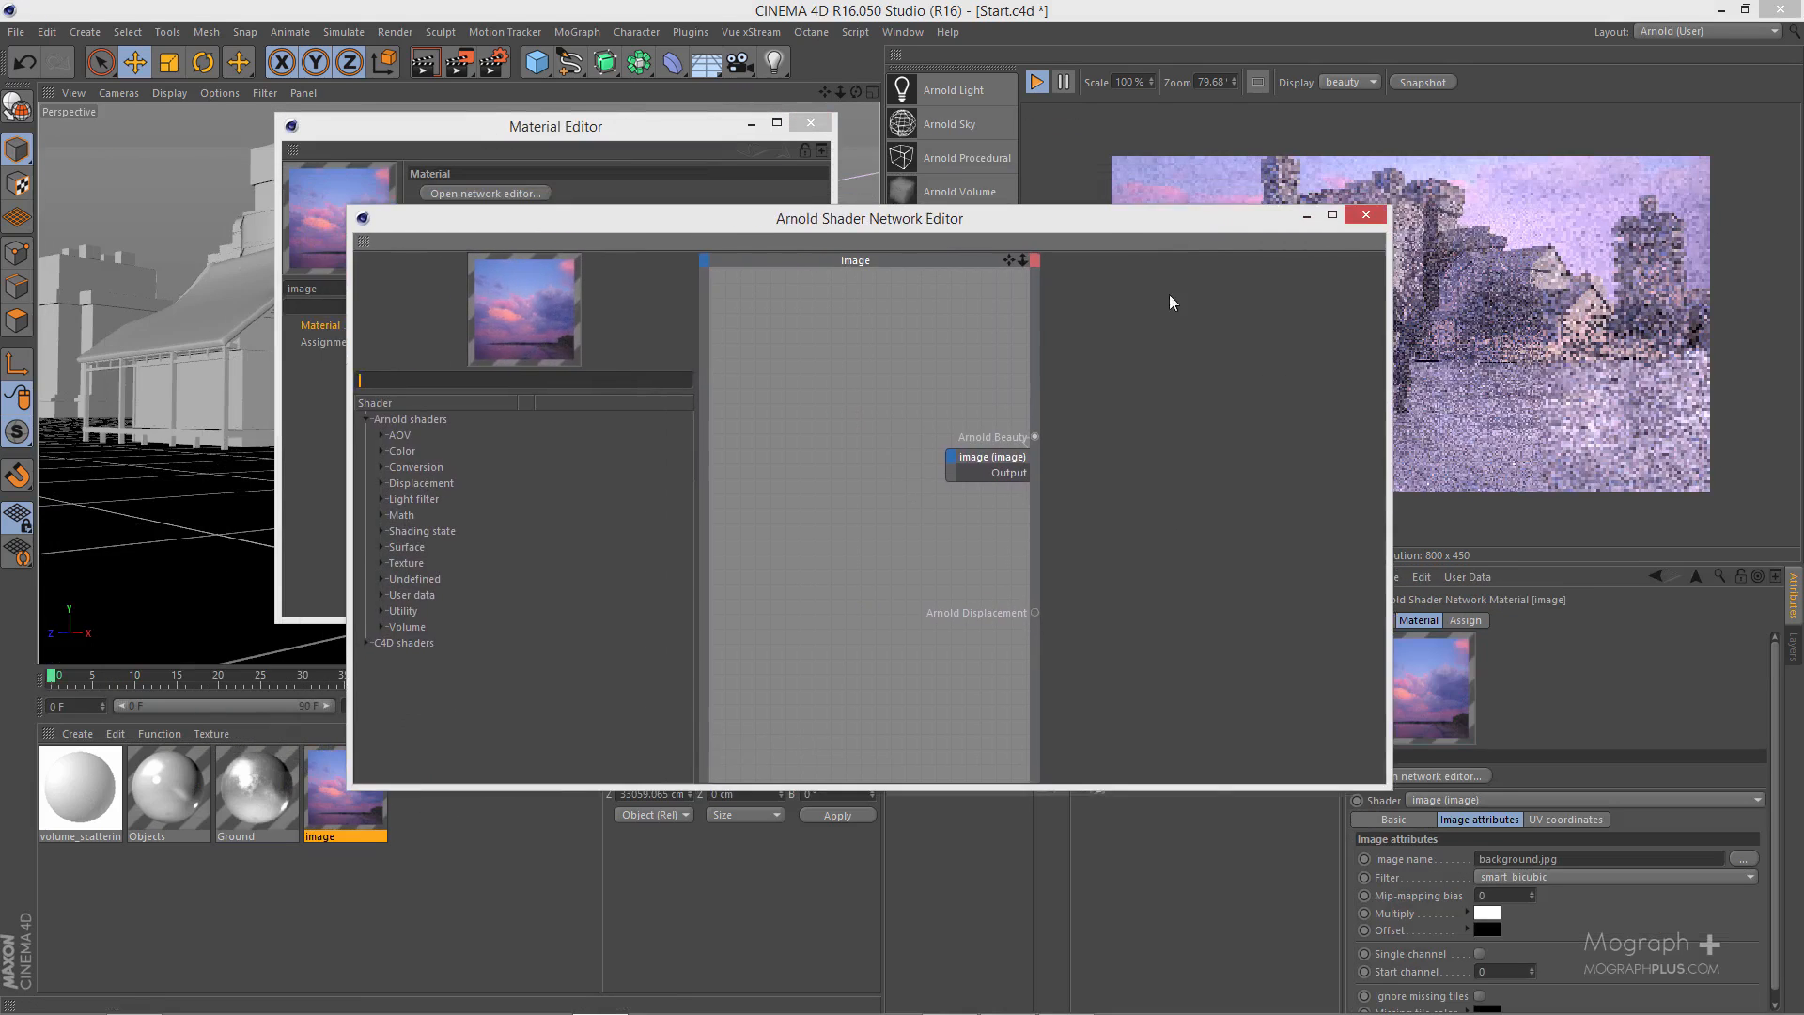
drag(1011, 455, 823, 475)
- Insert a color_correct node between the image node and Arnold Beauty, feeding the image output into its input channel
click(441, 380)
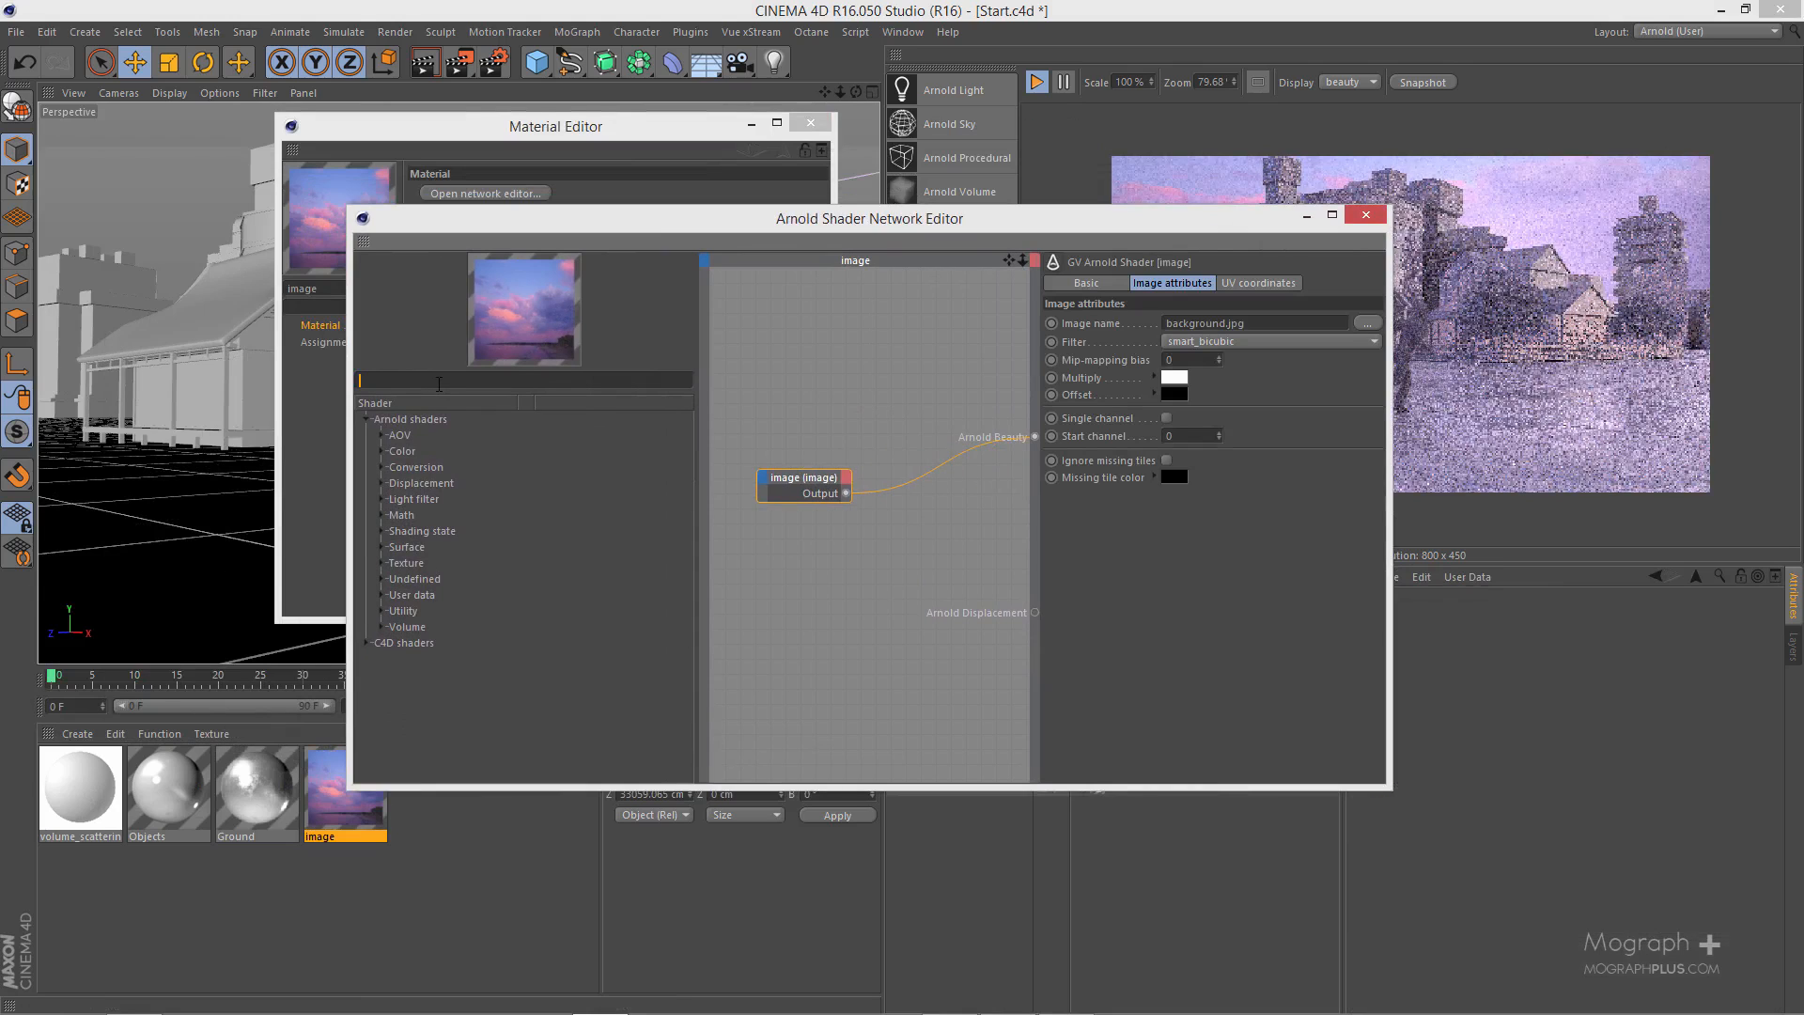
text(colo)
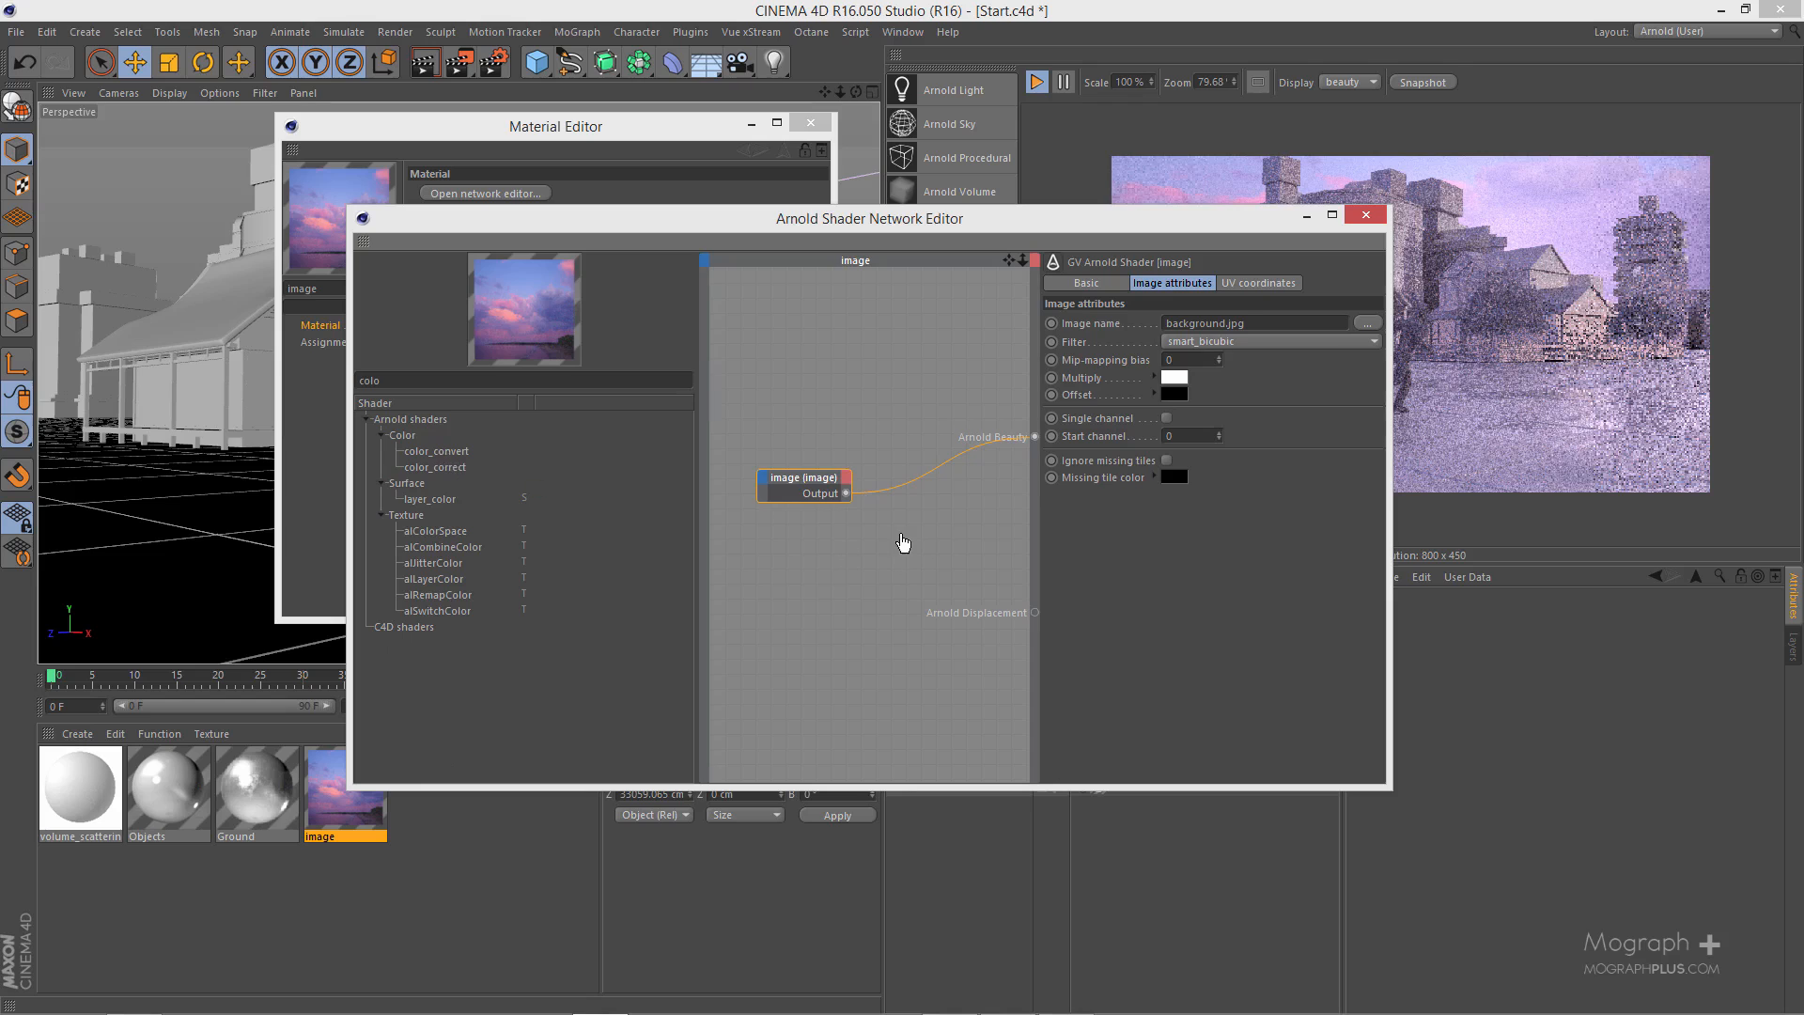
drag(901, 537, 899, 530)
drag(824, 477, 784, 475)
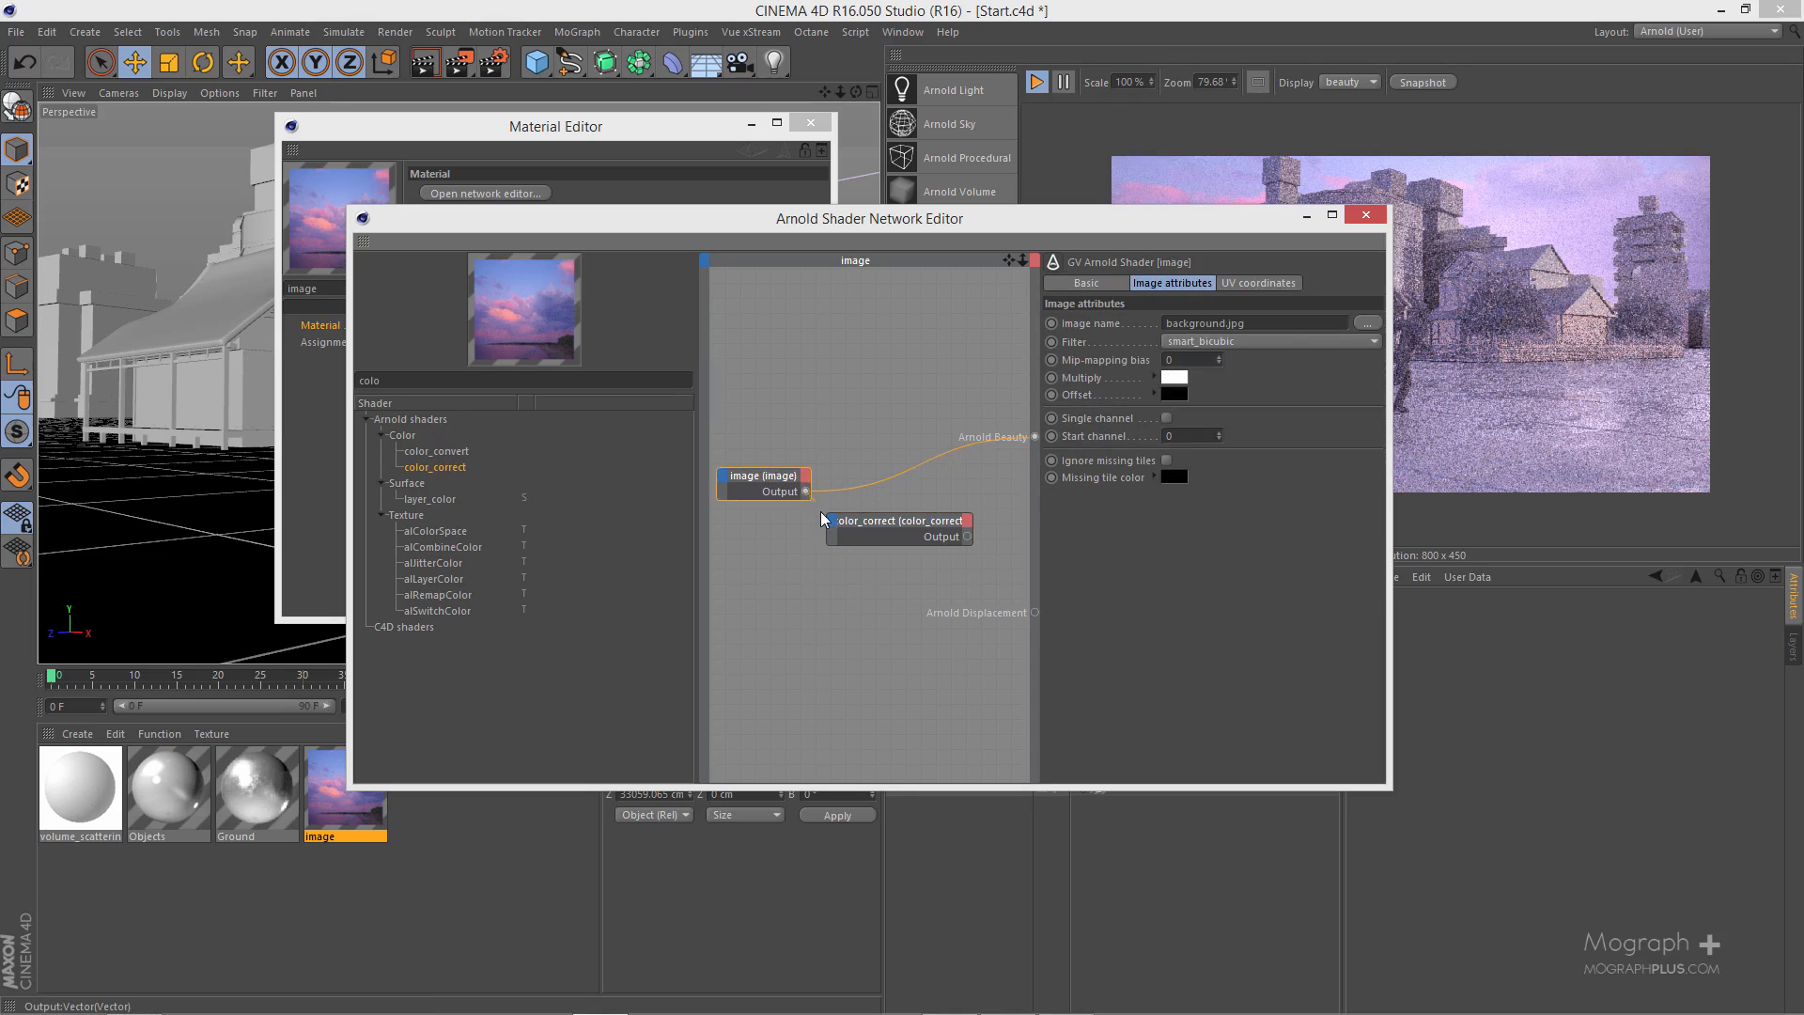
click(831, 521)
mouse_move(859, 530)
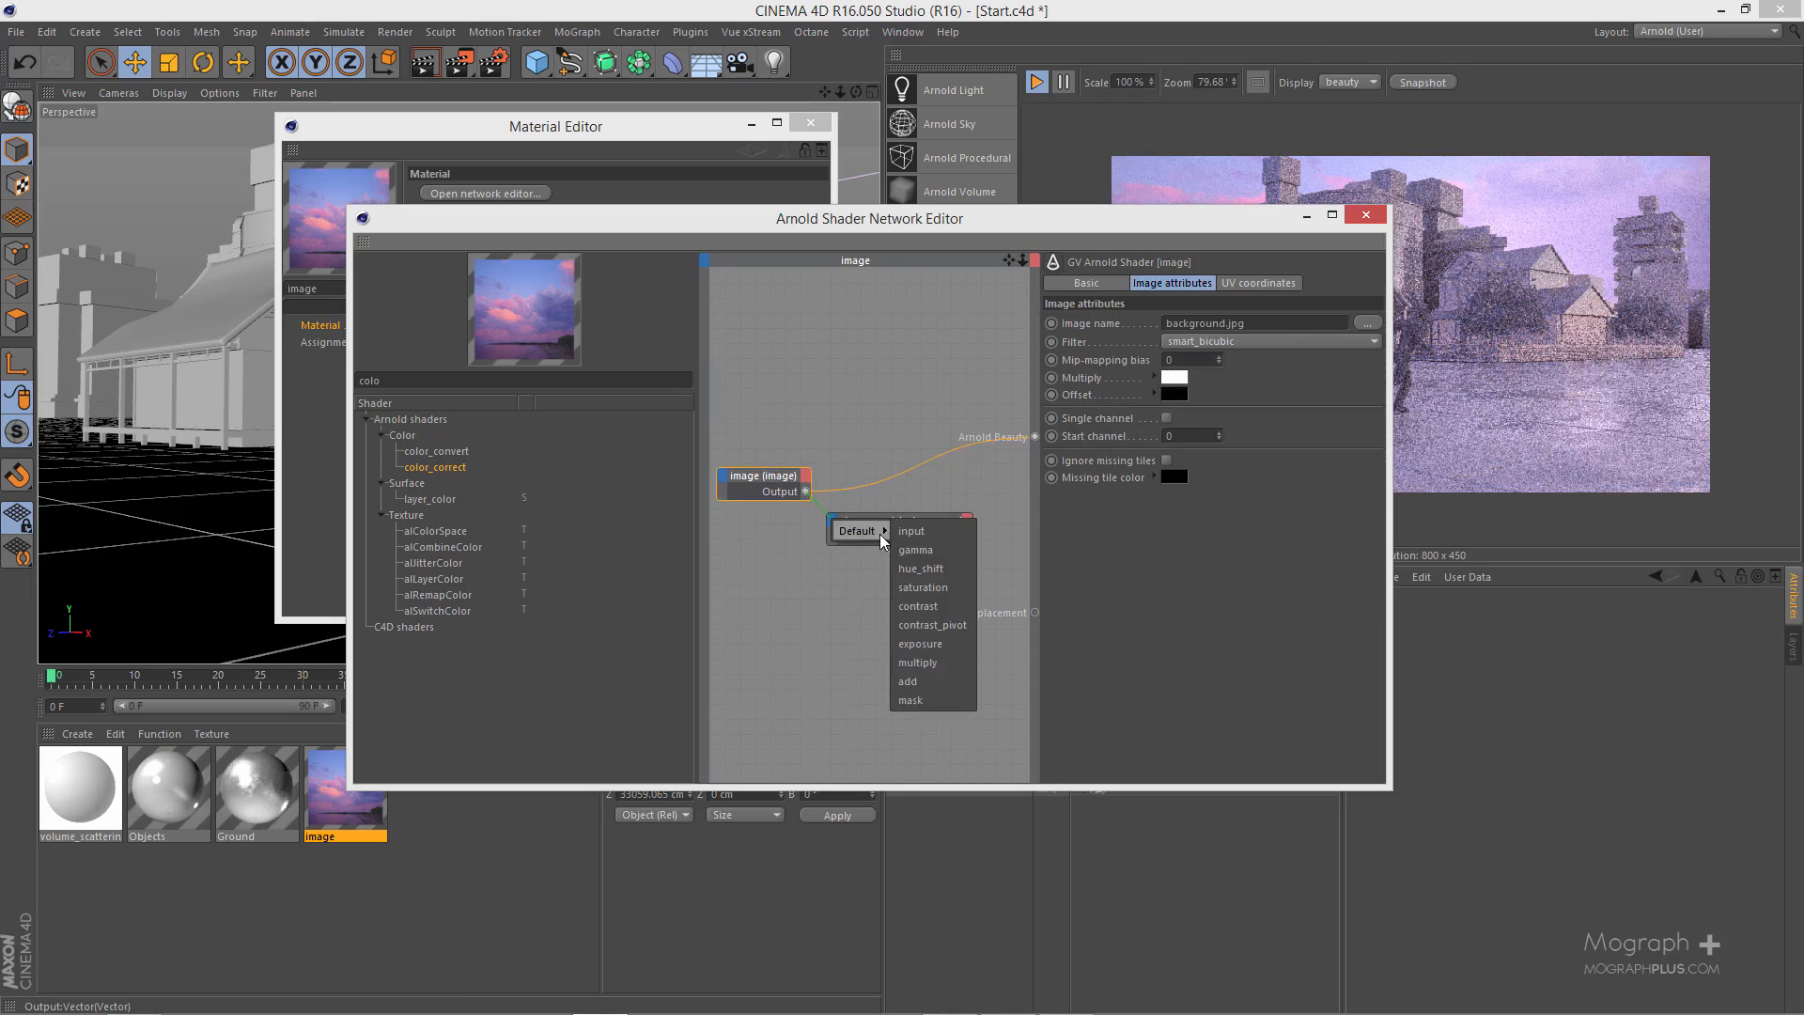
click(944, 533)
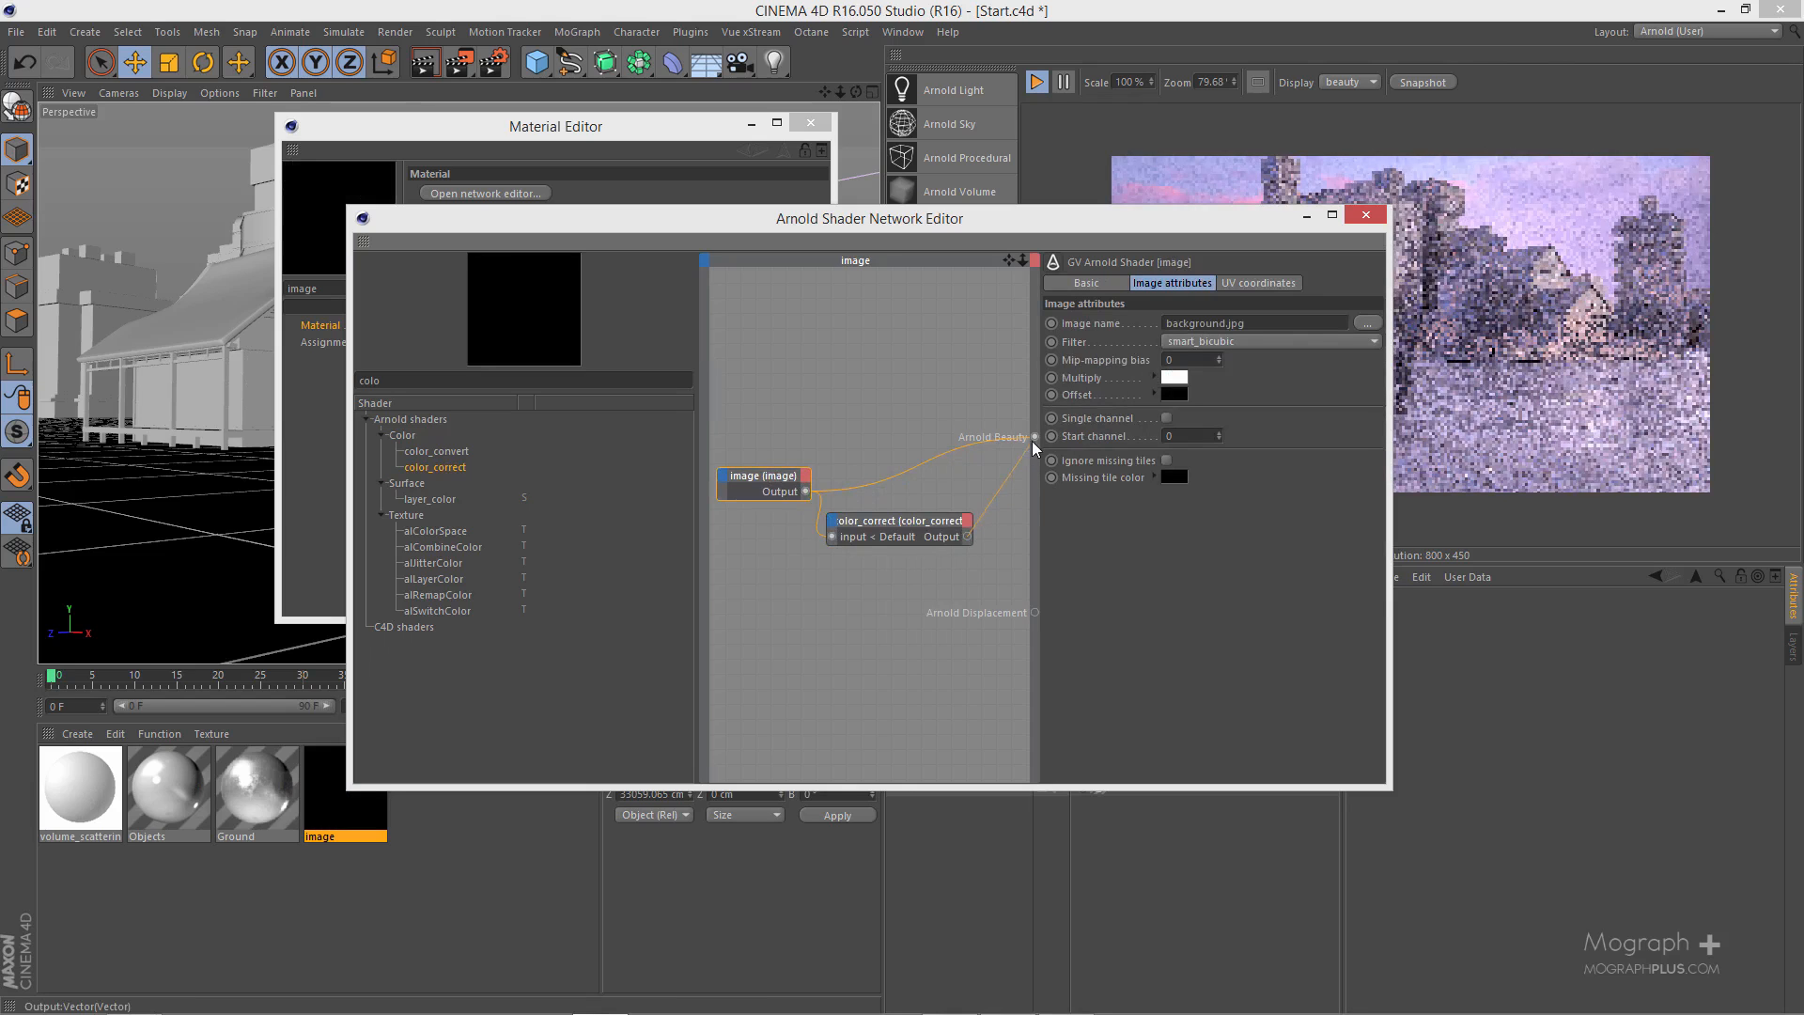
drag(1040, 447, 1035, 437)
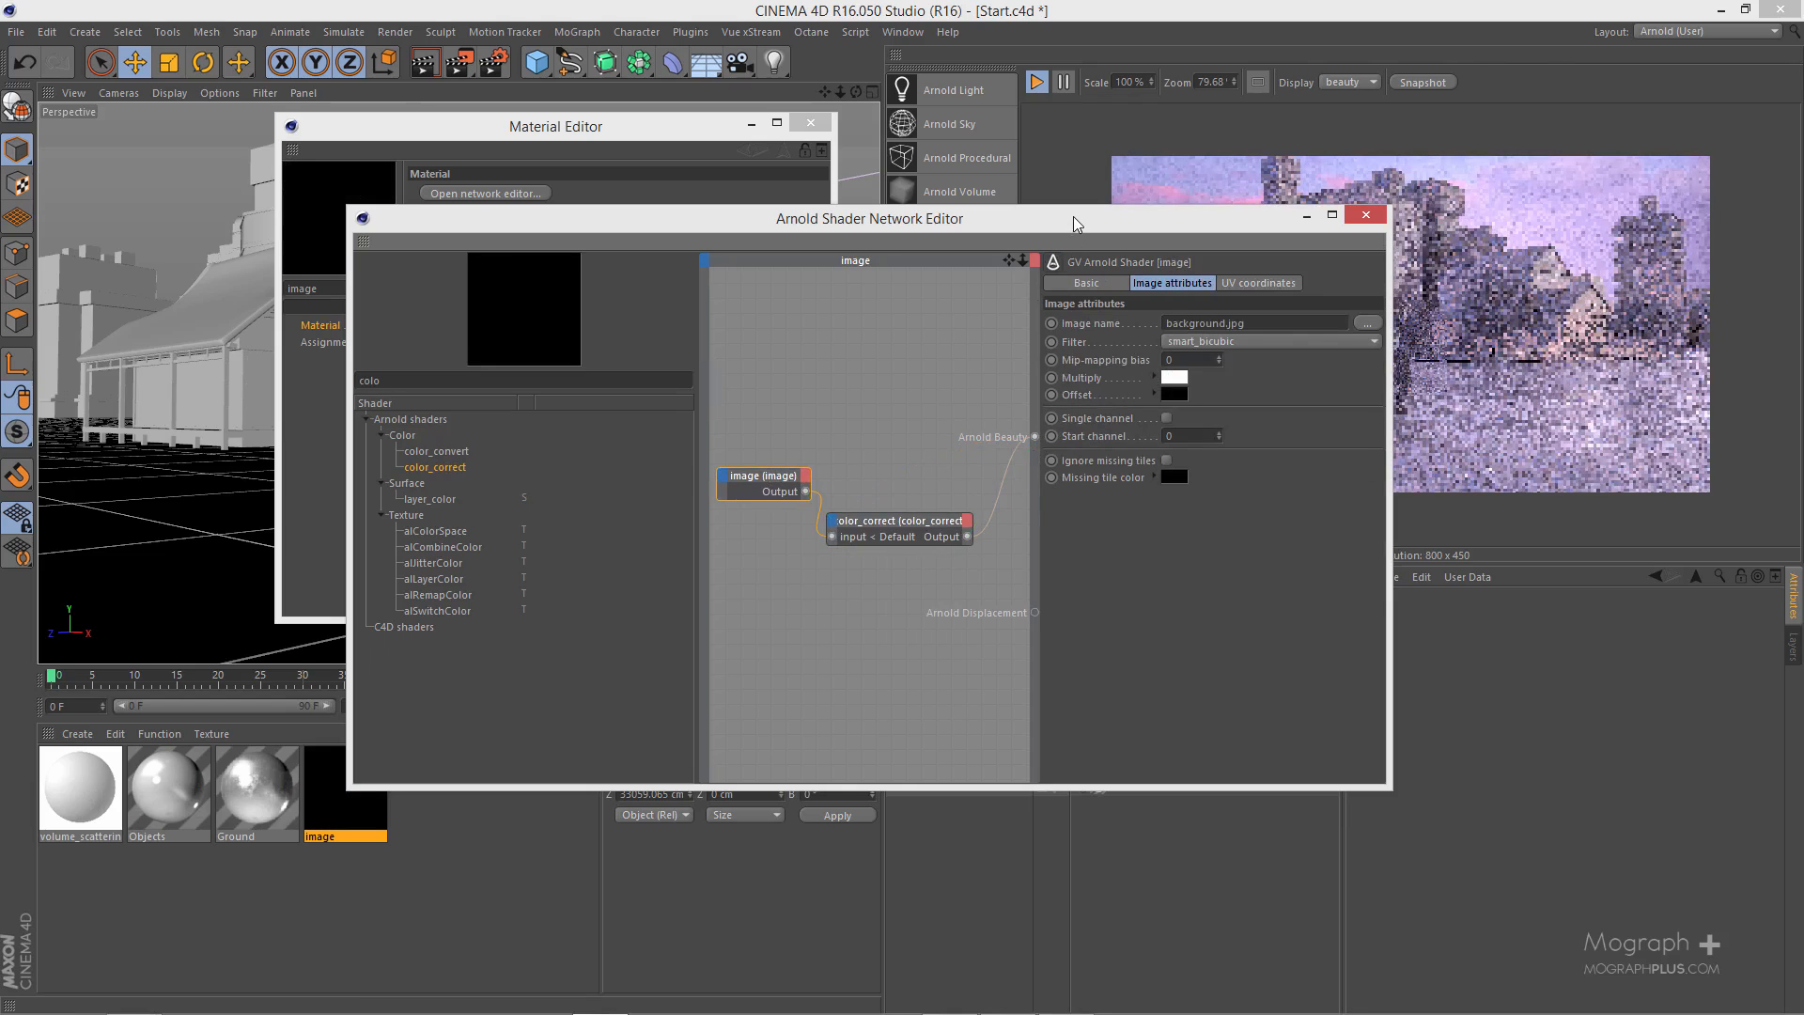
- Lower the saturation of the background's color_correct node and close the Picture Viewer after checking the render
drag(1024, 213, 616, 176)
drag(499, 432, 504, 602)
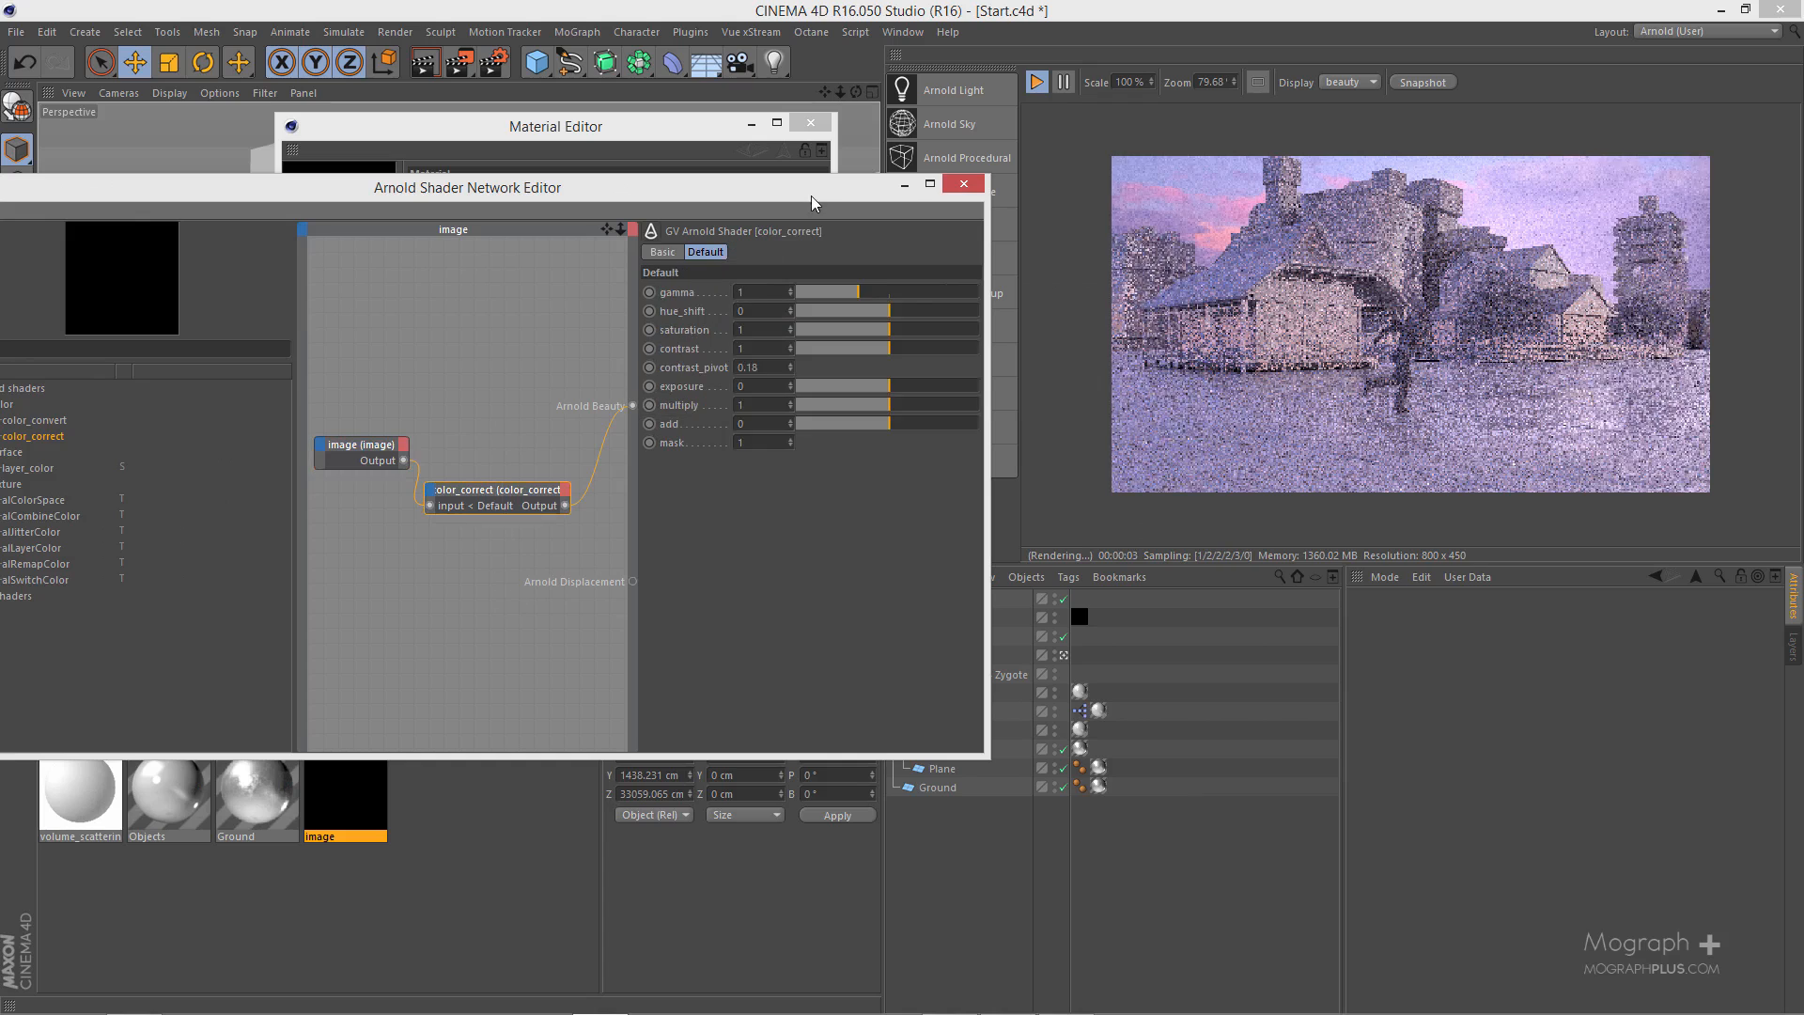
drag(793, 196, 652, 196)
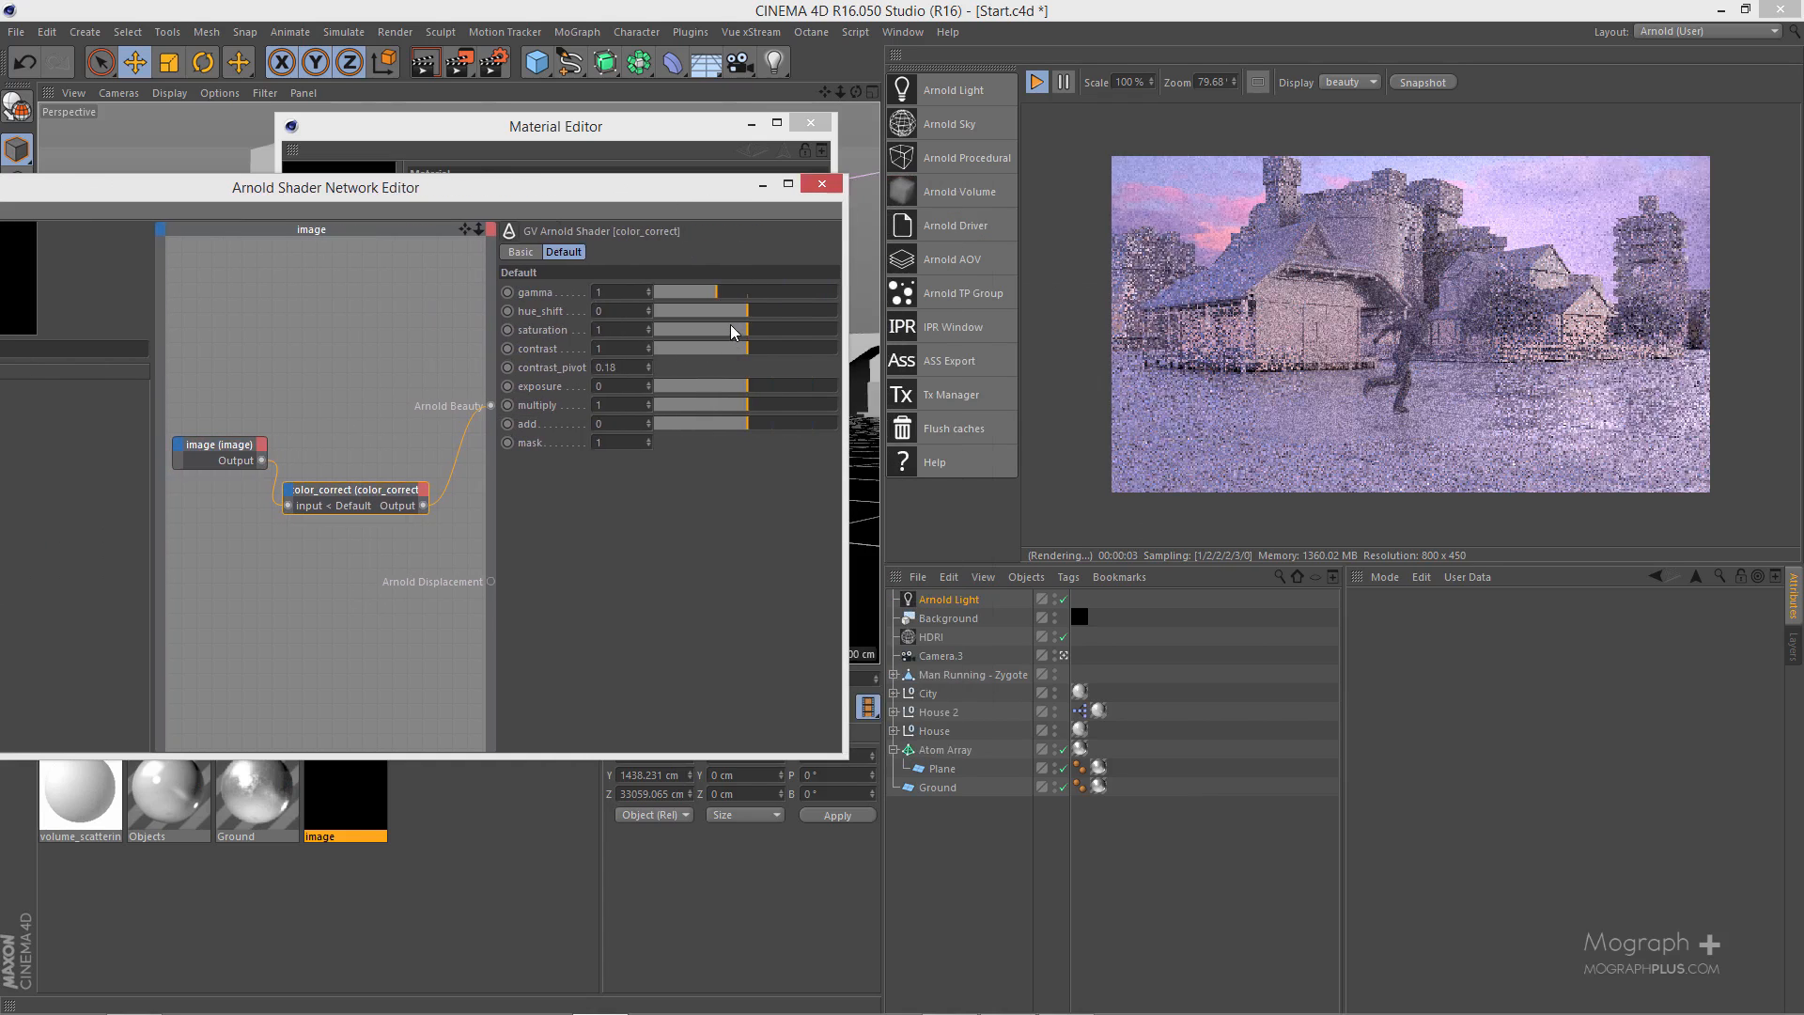
click(729, 330)
drag(728, 328, 696, 330)
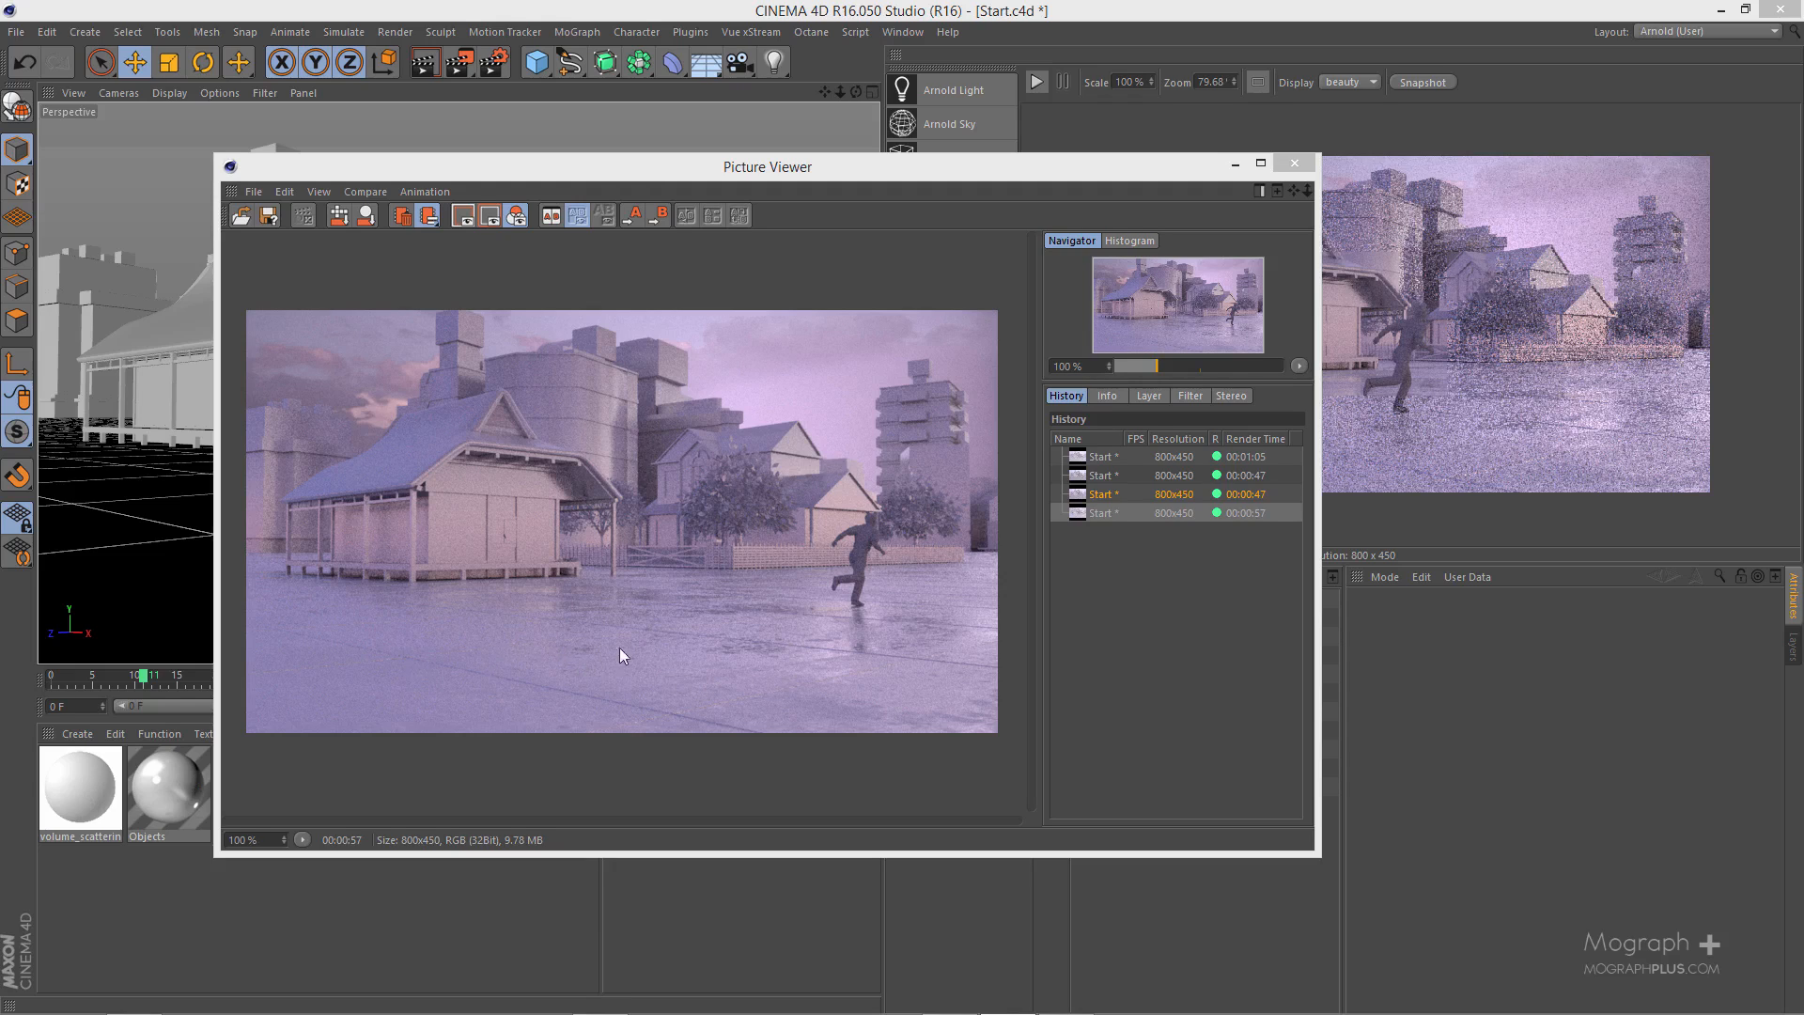
click(1295, 175)
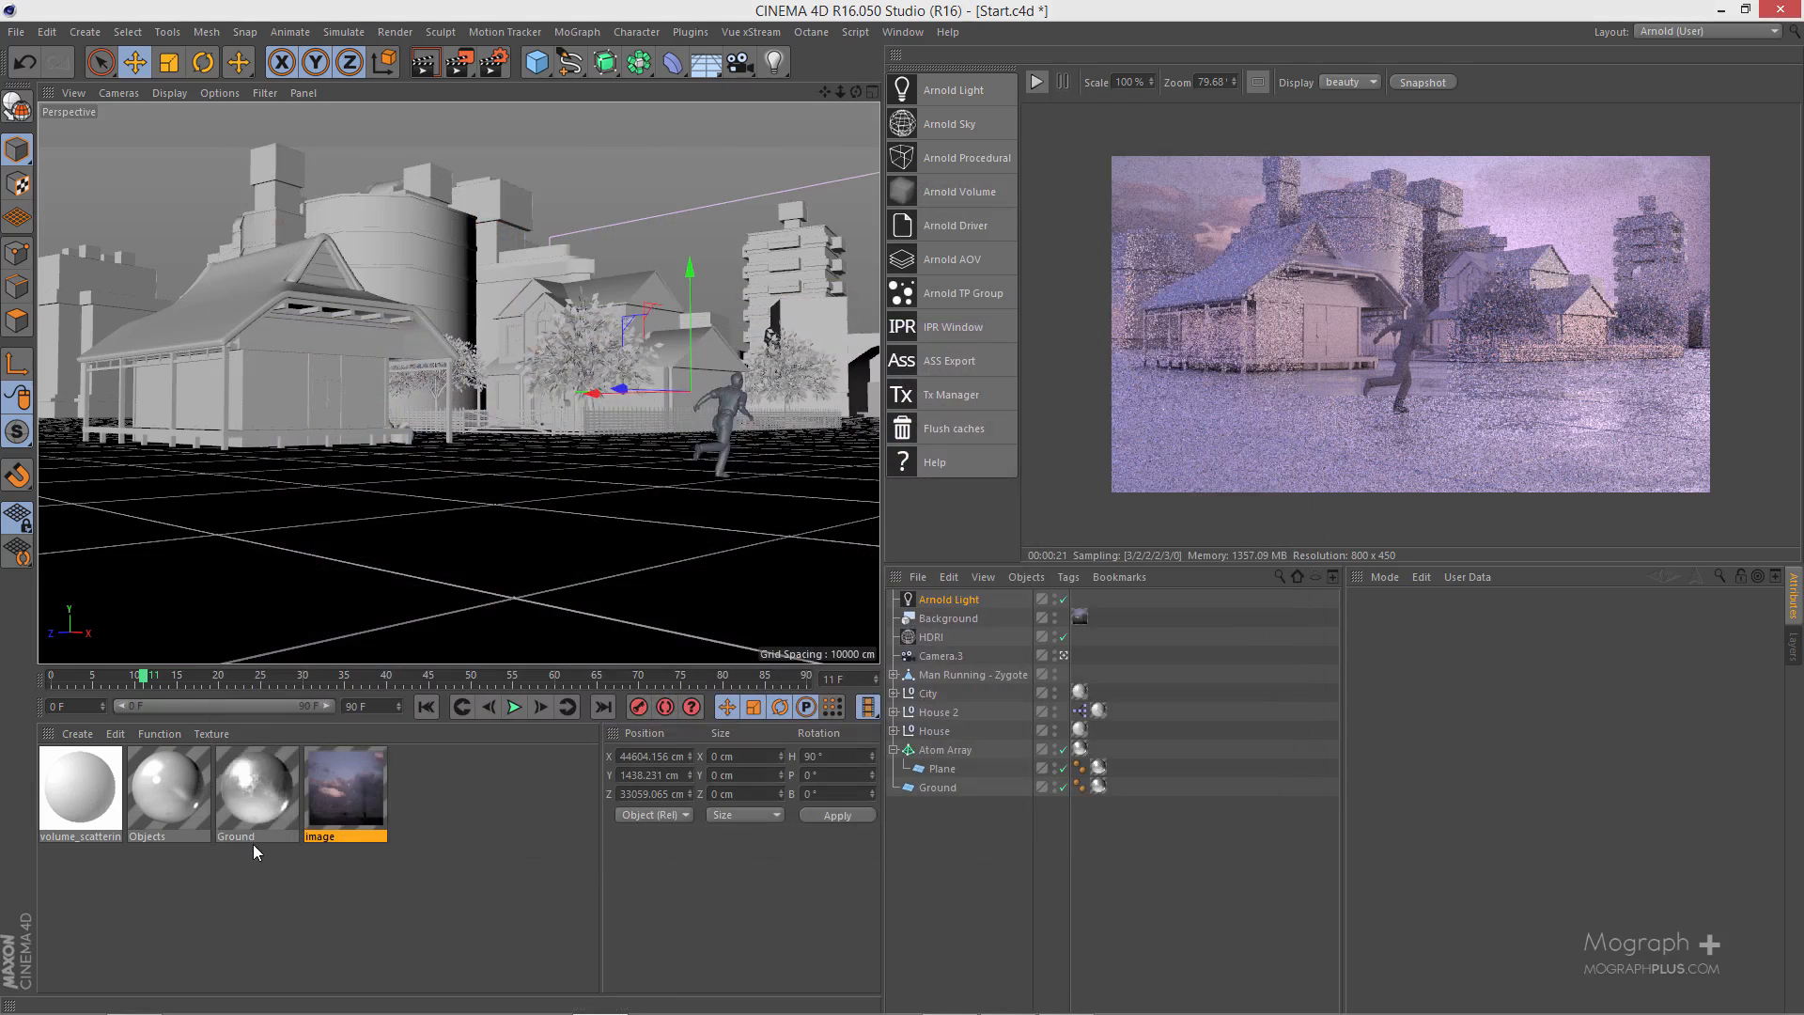
- With the live preview running, reshape the Ground material's roughness ramp to a start value of 0.681 and an end value of 0.097
double_click(256, 789)
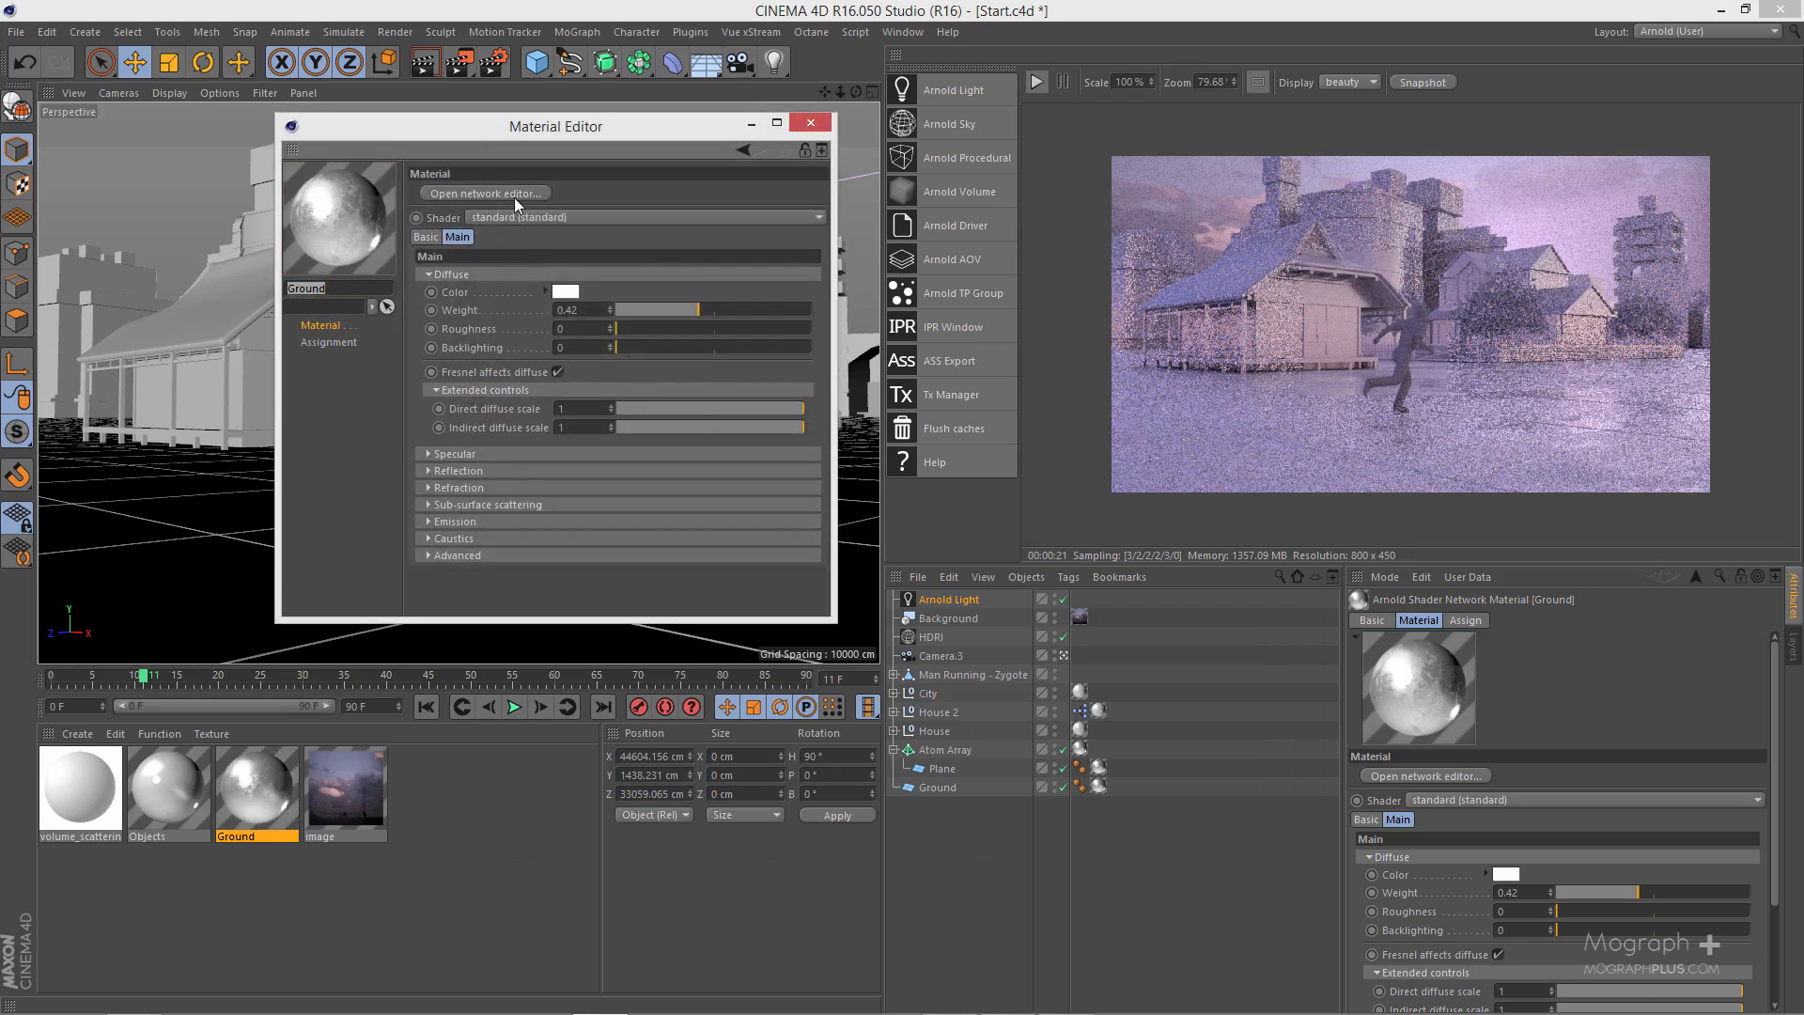
click(515, 195)
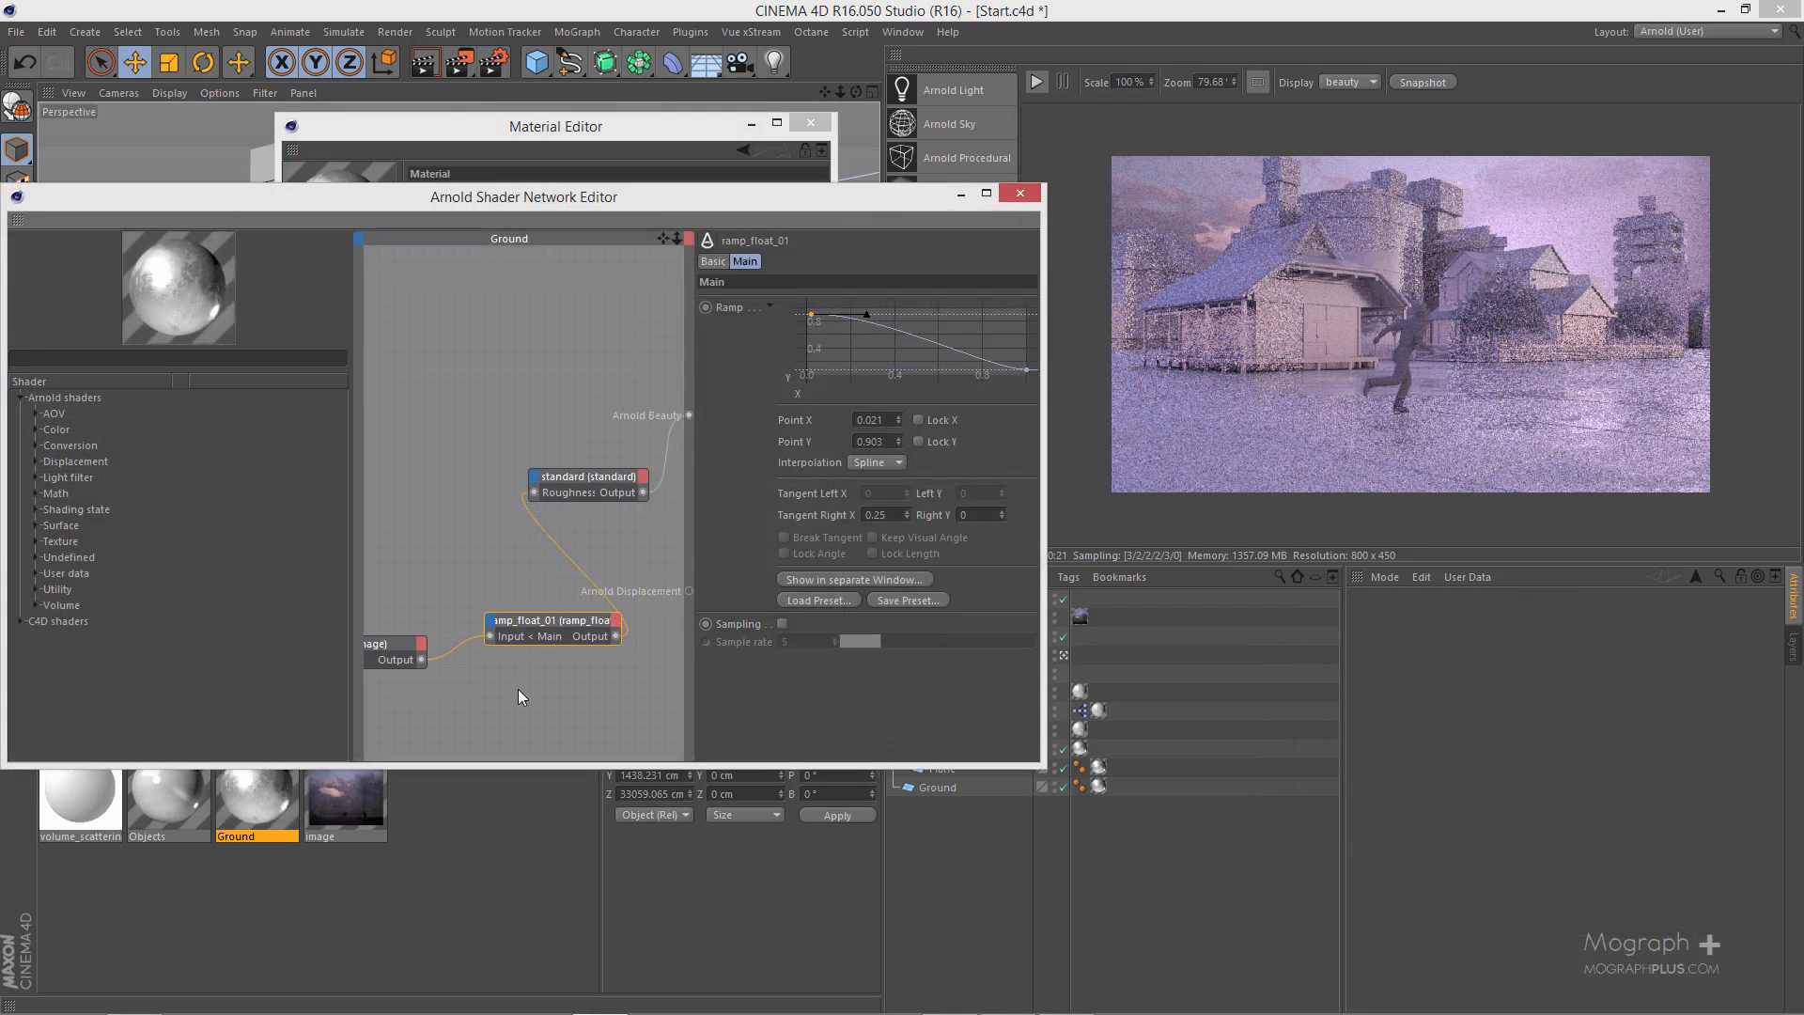
click(1036, 82)
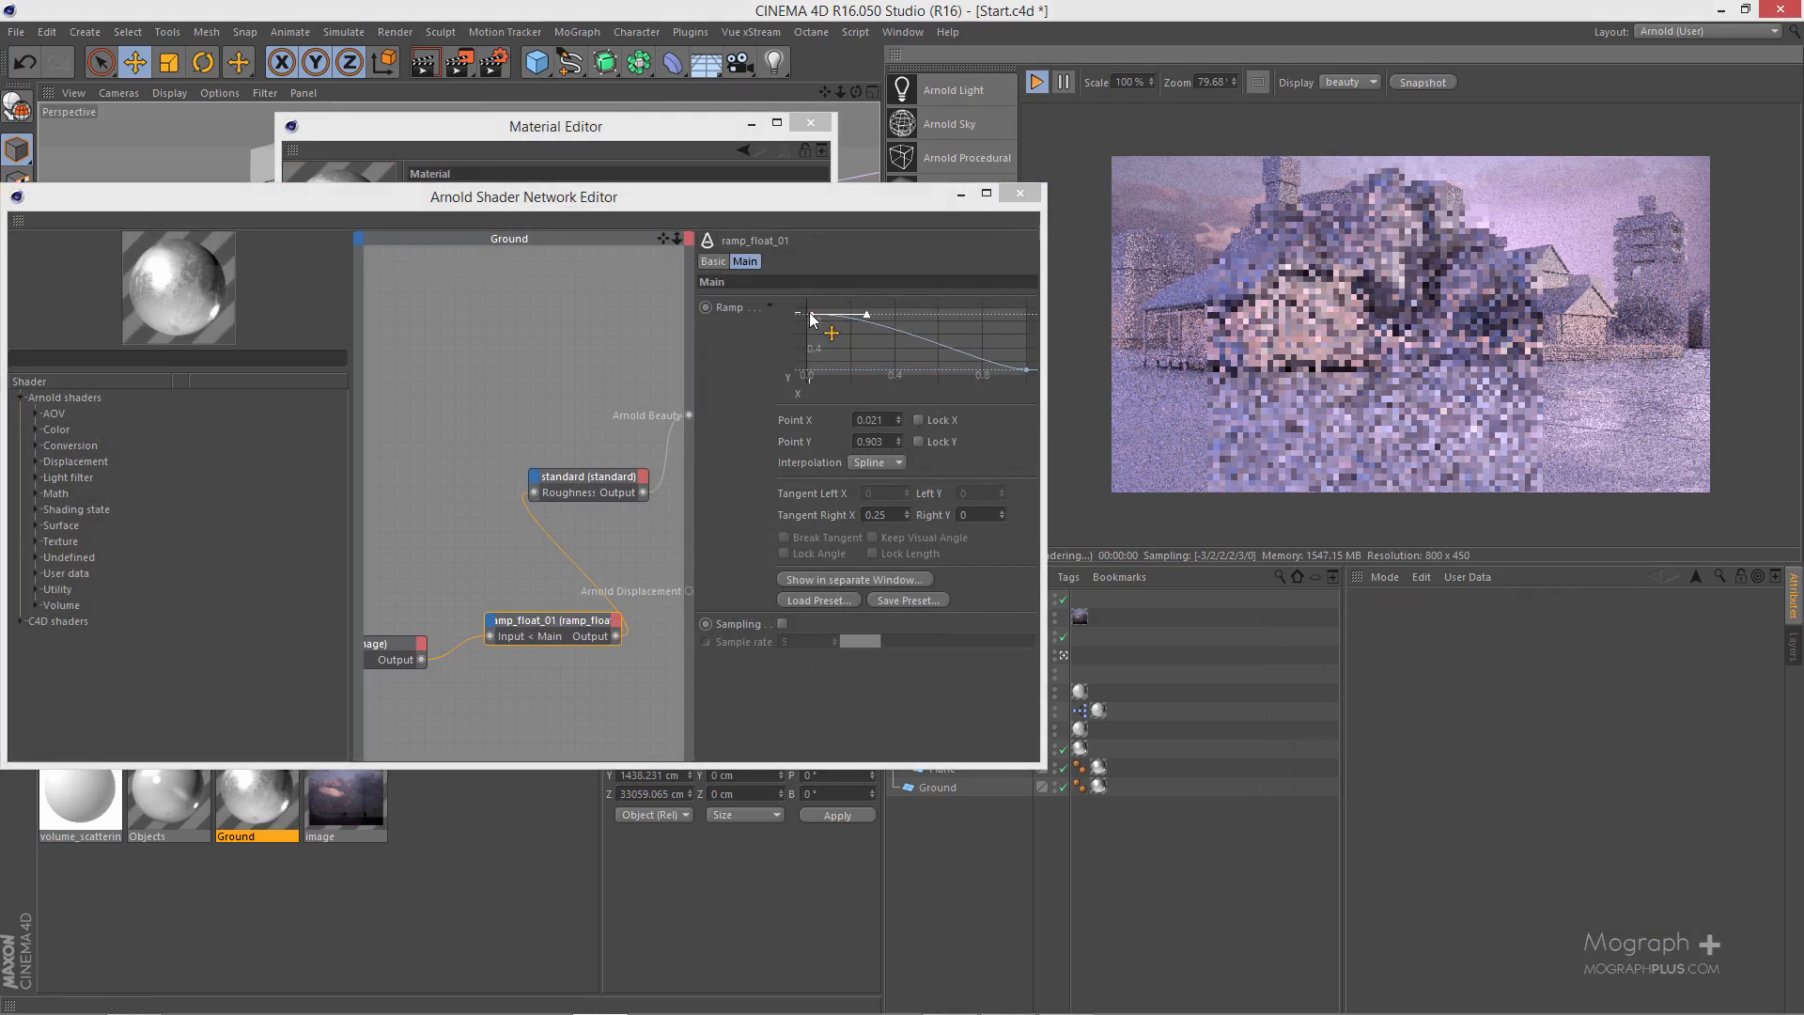
drag(811, 314, 806, 374)
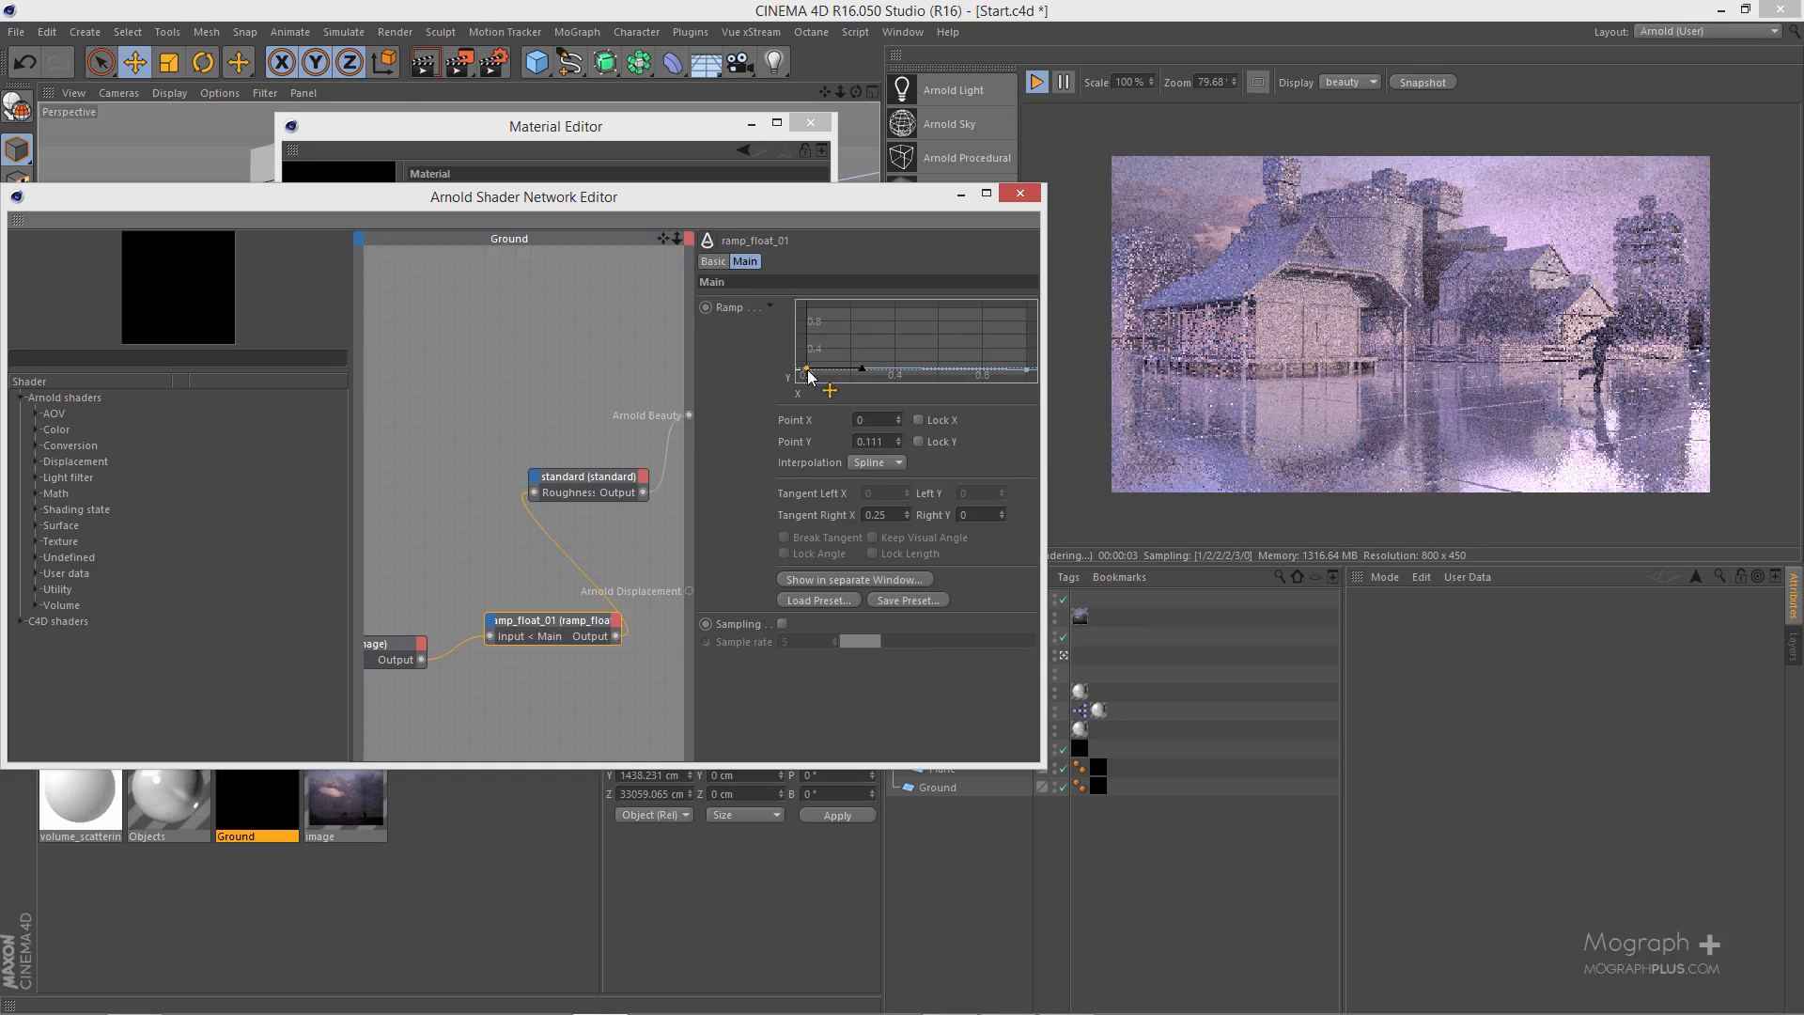
drag(807, 368, 809, 329)
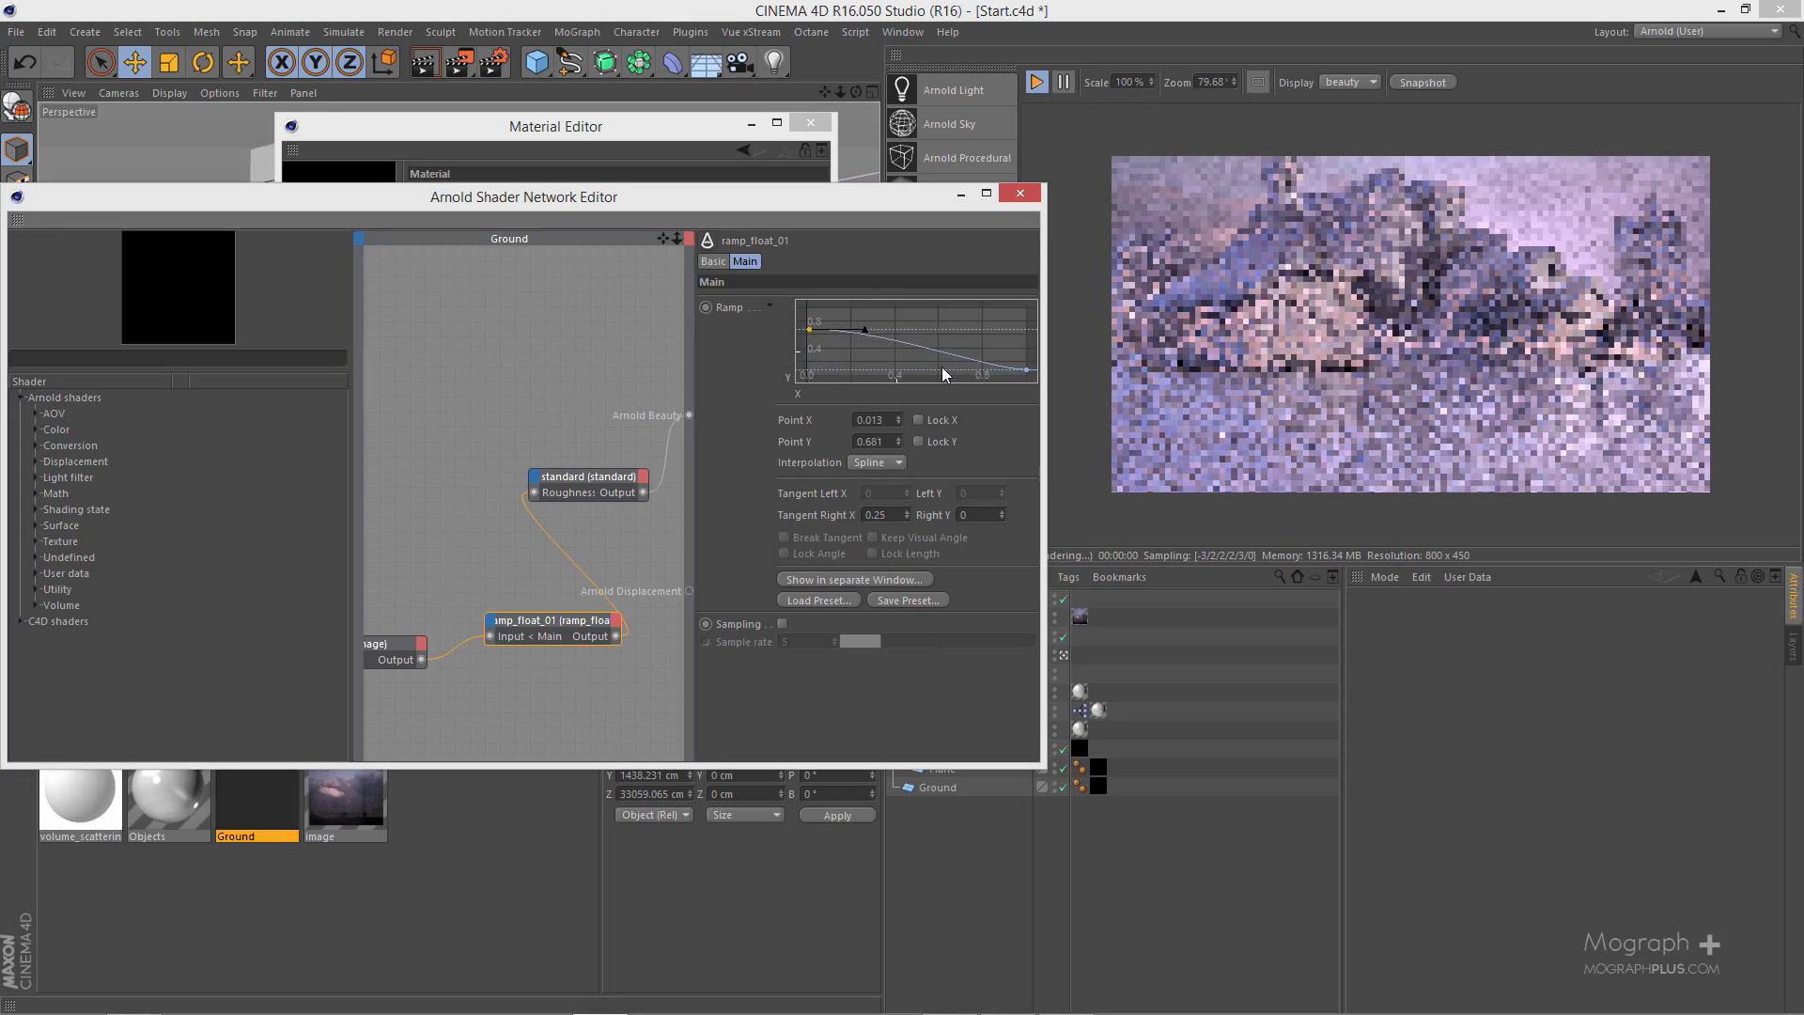
drag(1032, 372, 1026, 368)
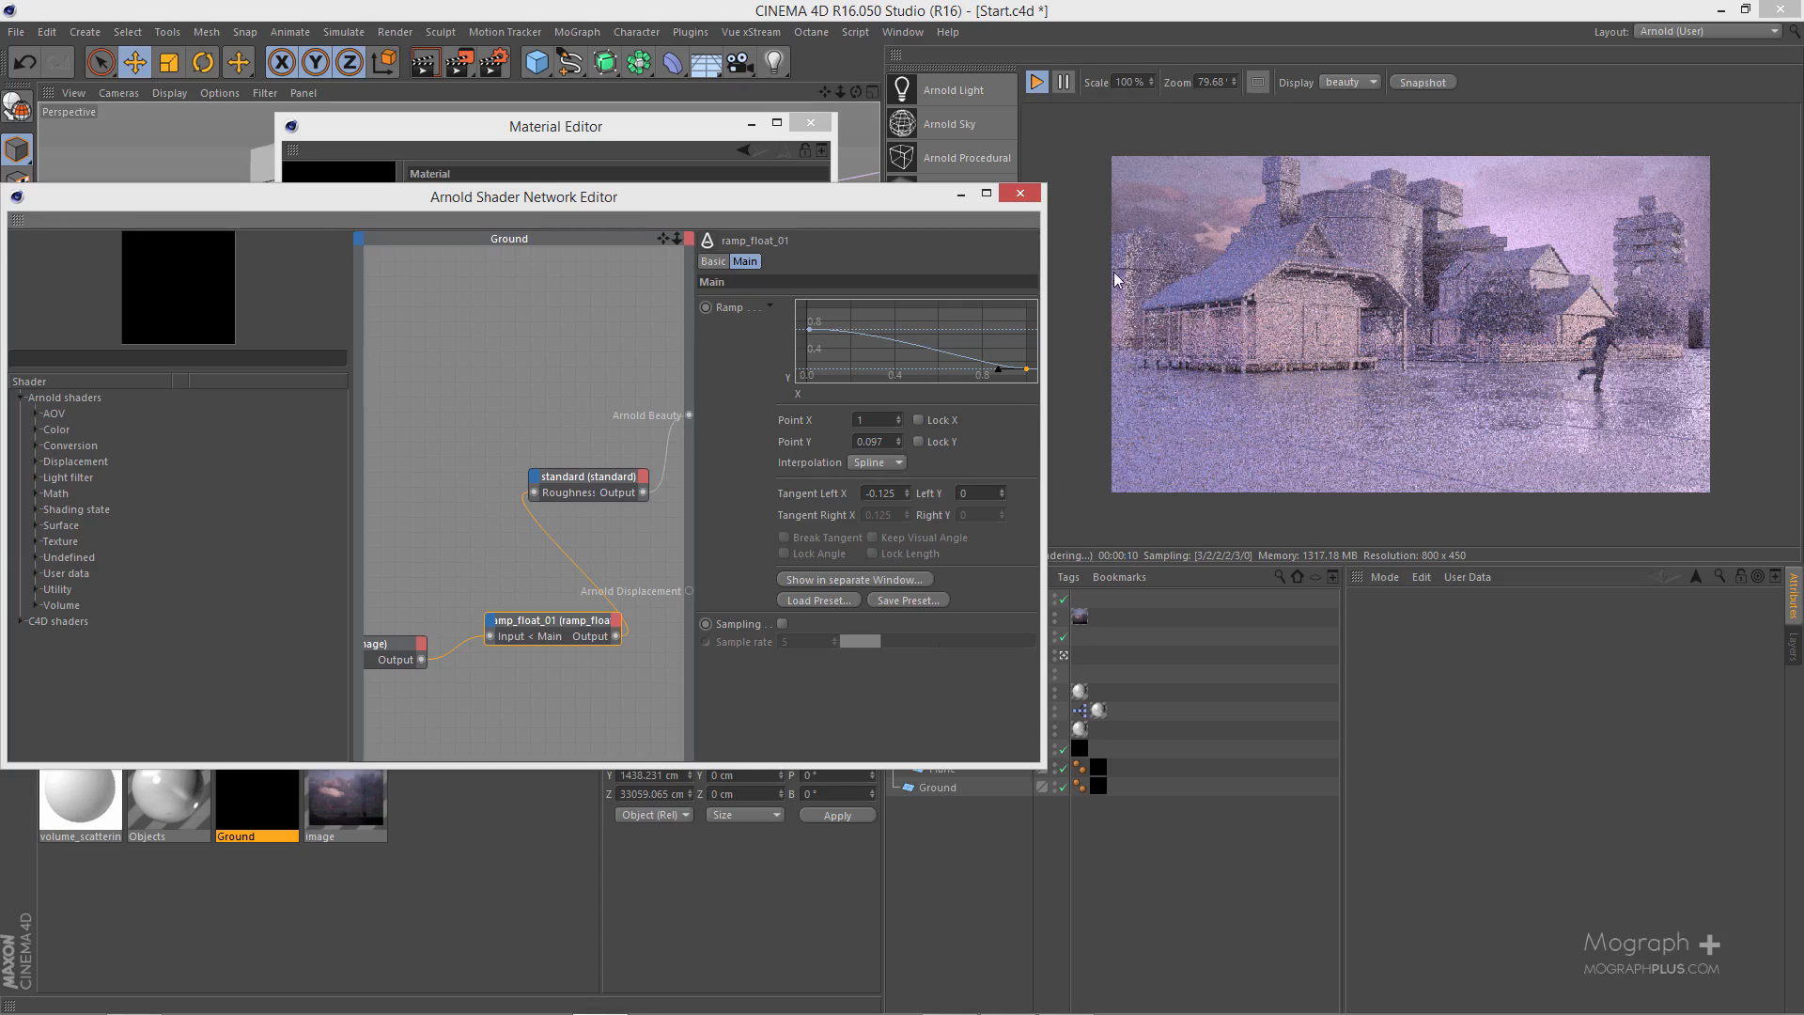
click(1020, 194)
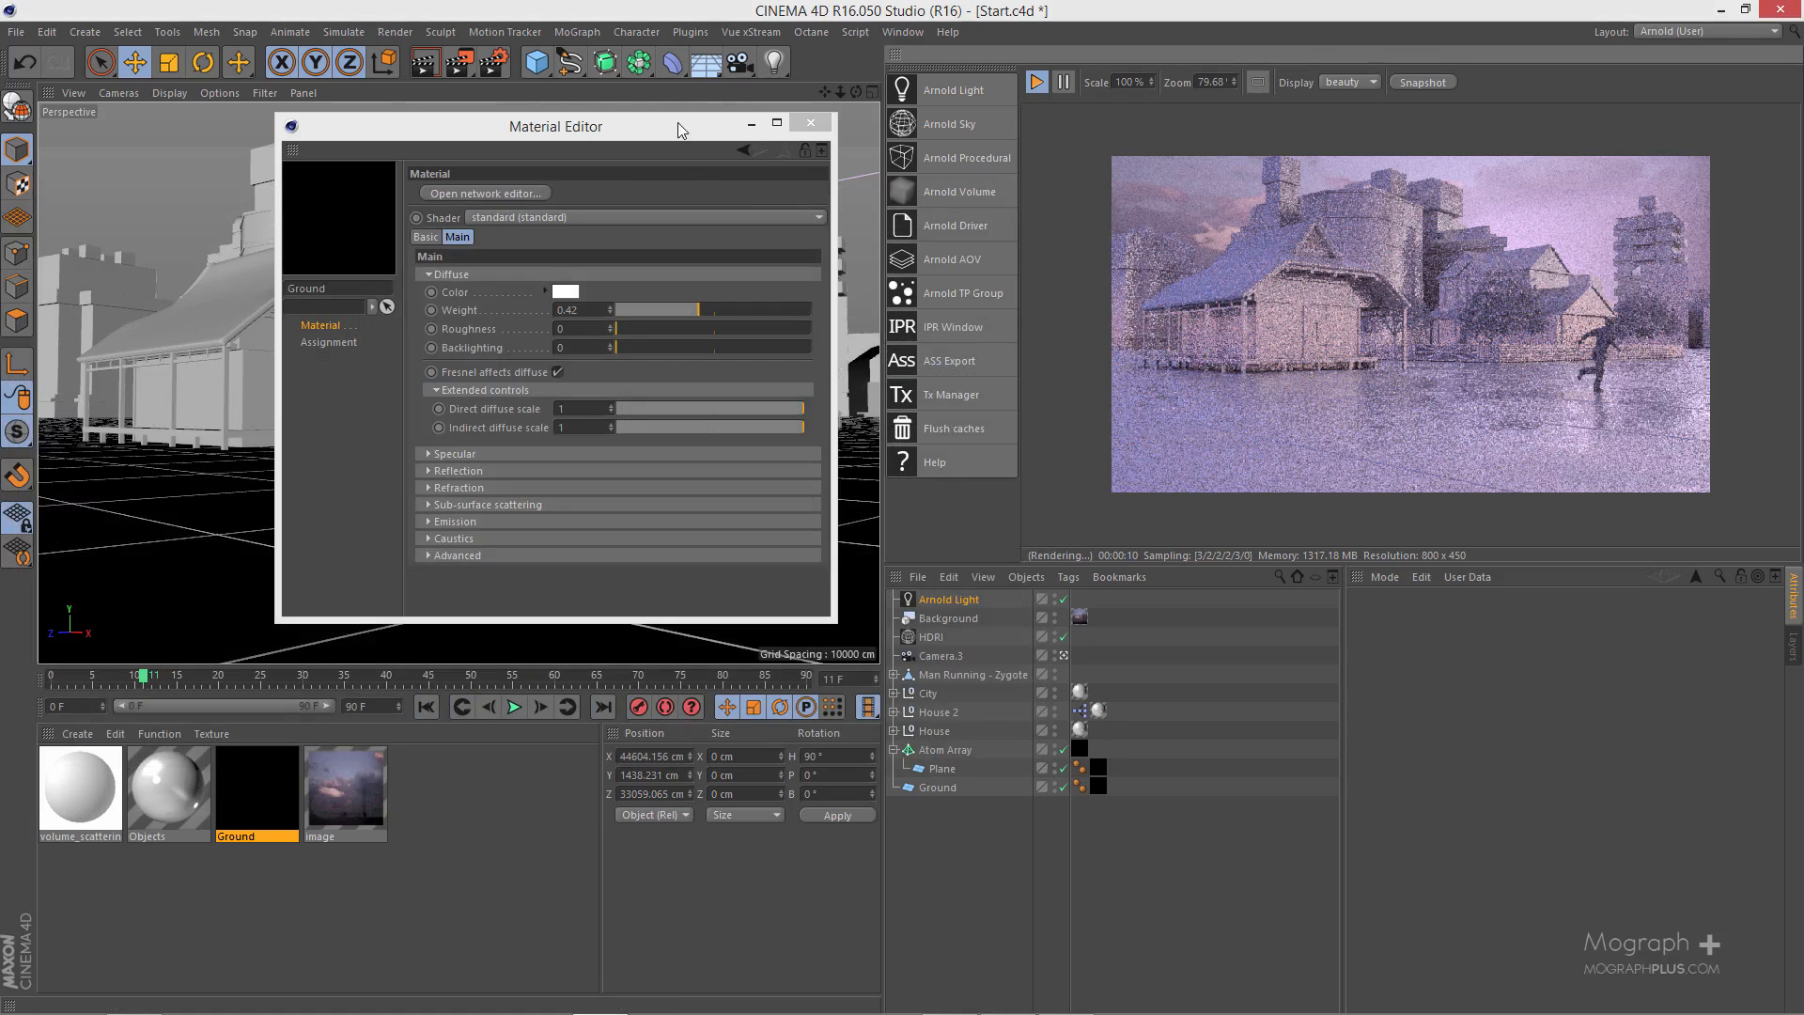
- Enable motion blur in the Arnold Renderer settings and close the settings and Material Editor windows
click(503, 66)
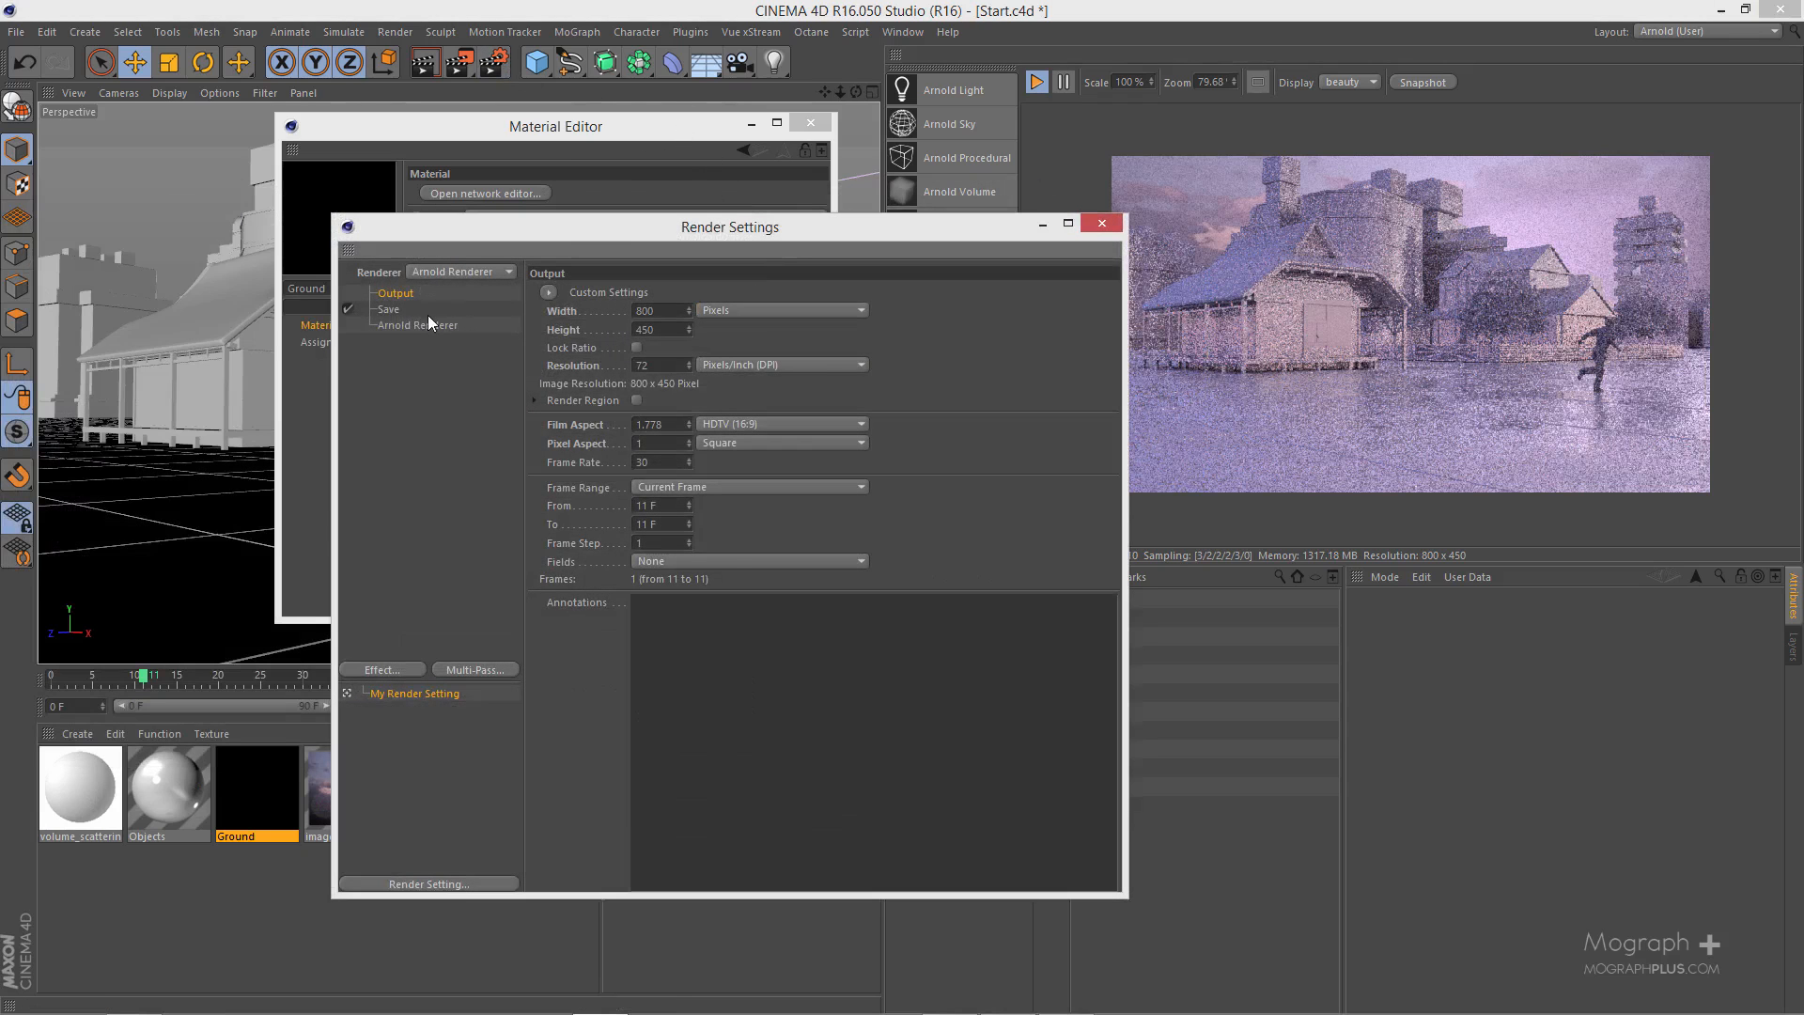
click(426, 313)
click(423, 325)
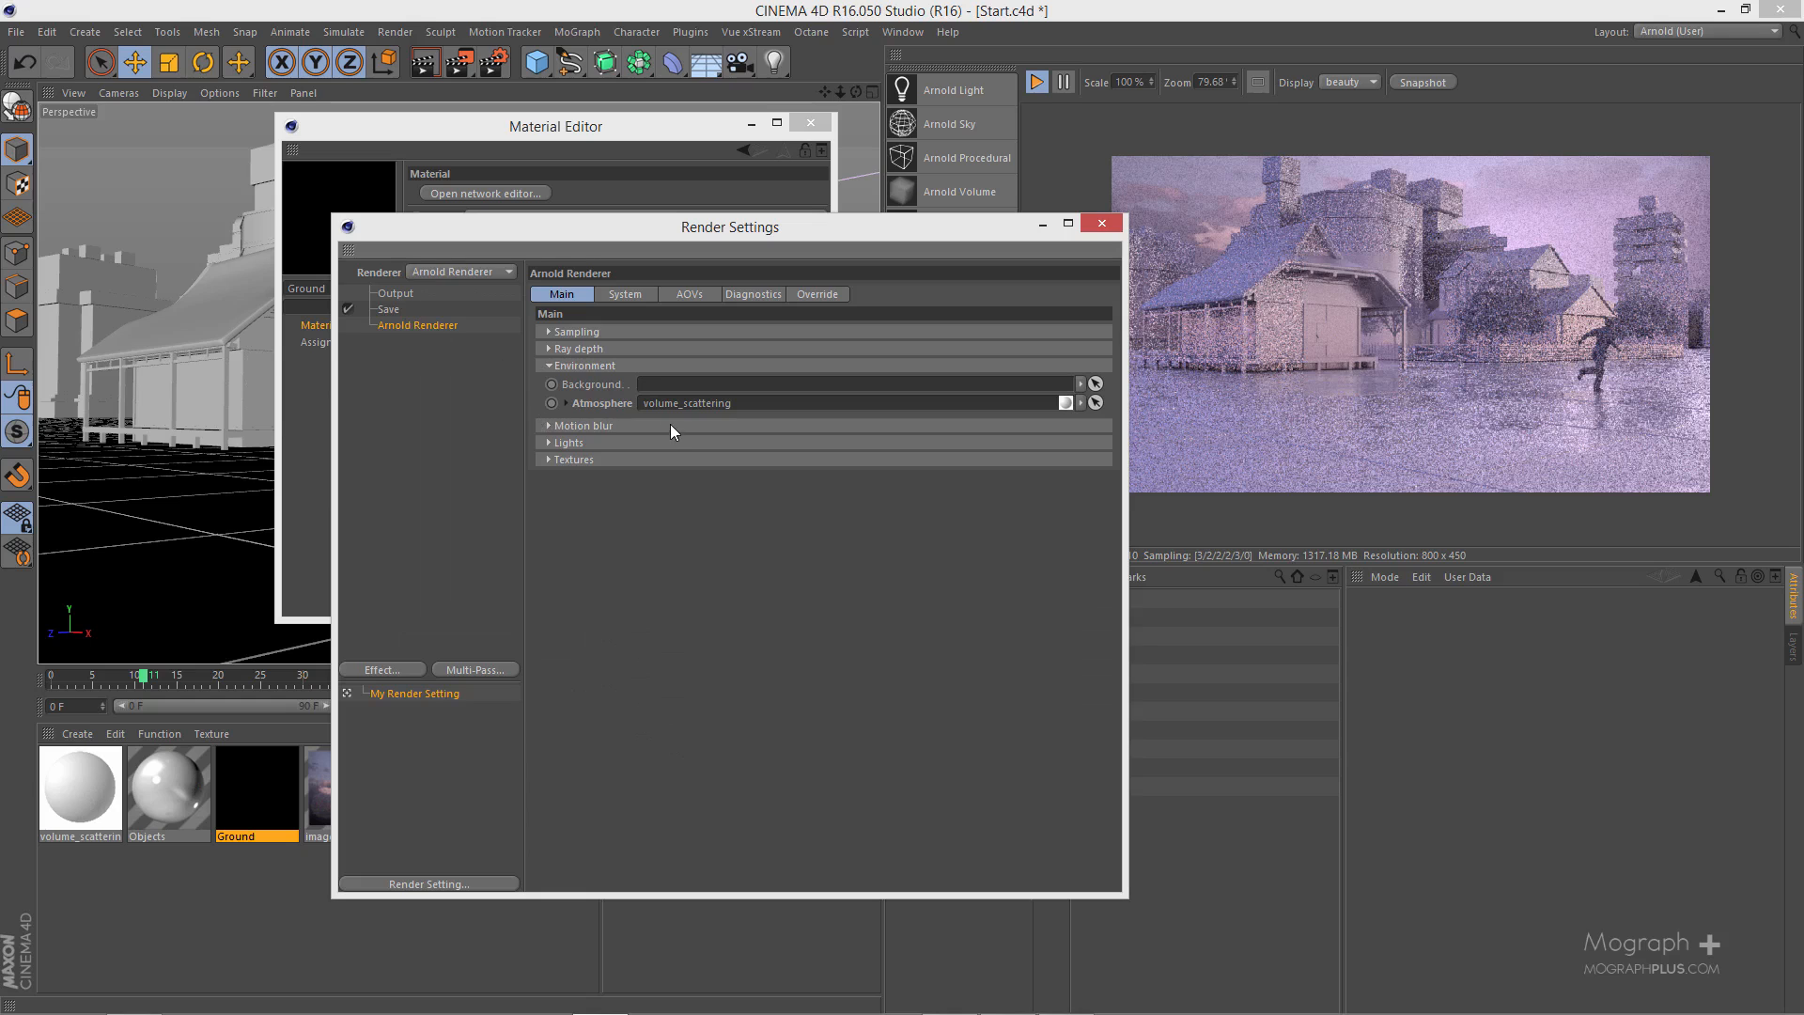
click(633, 442)
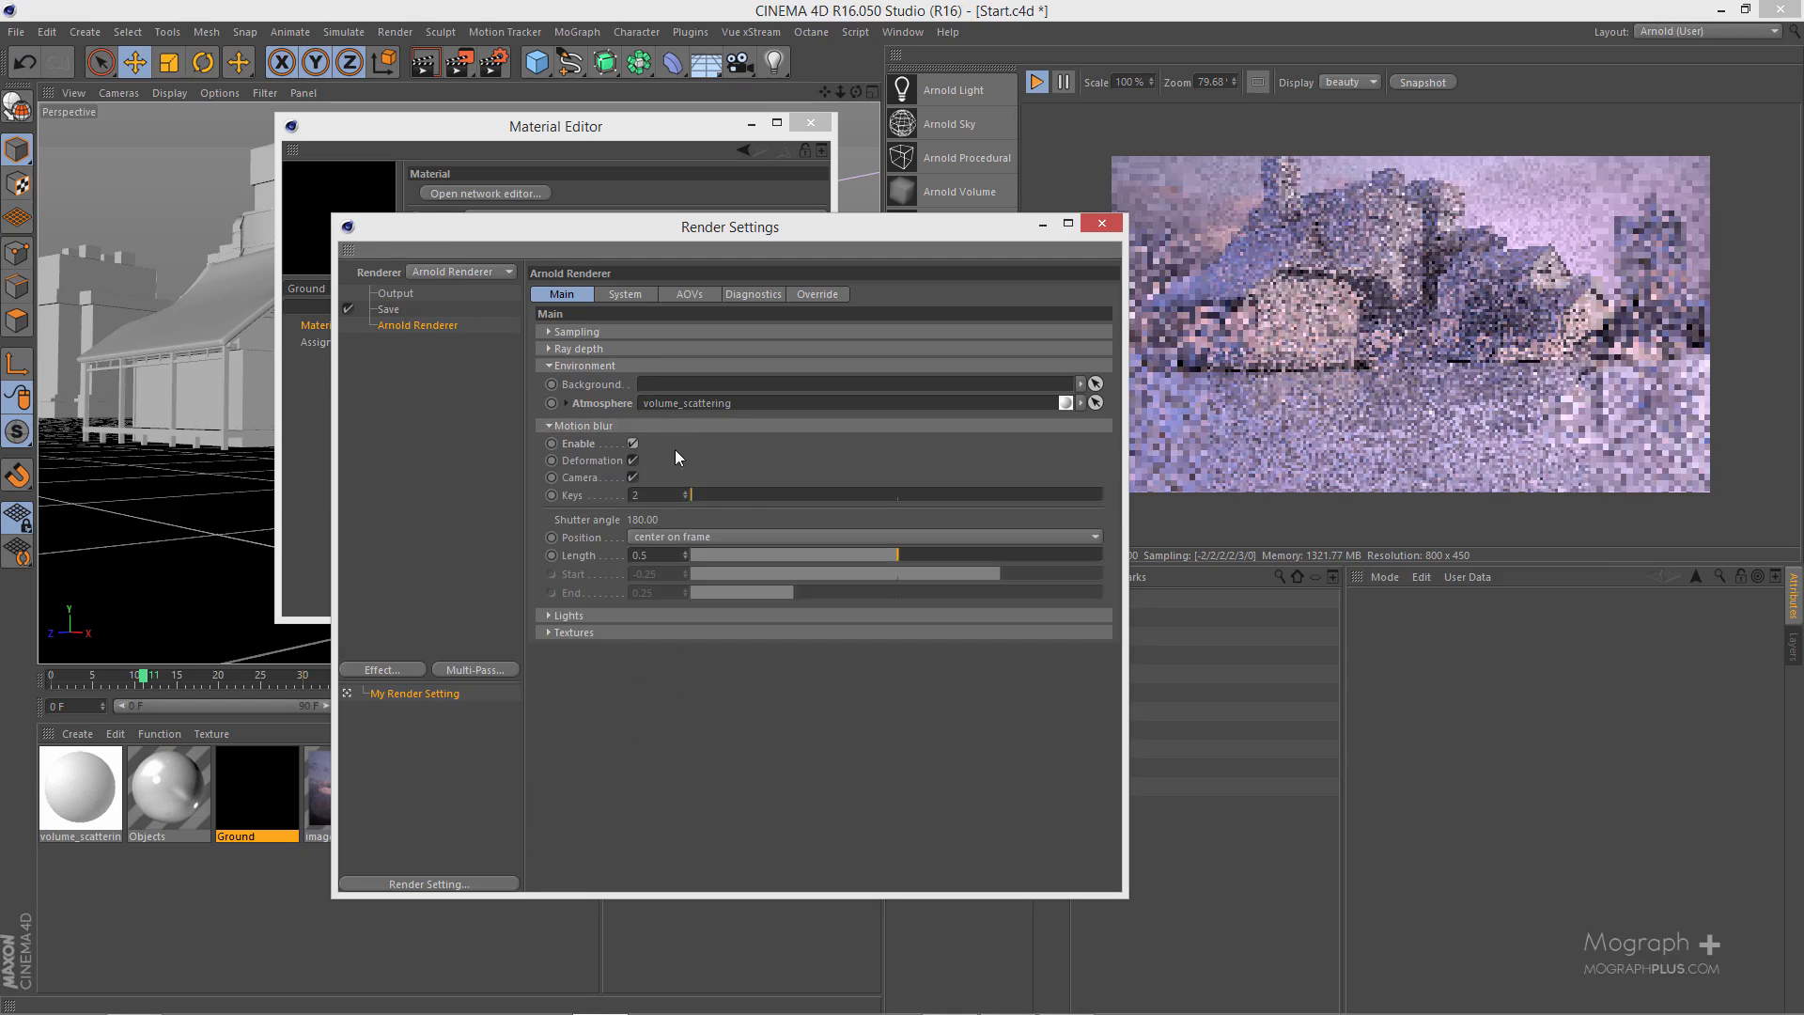
click(1104, 226)
click(810, 123)
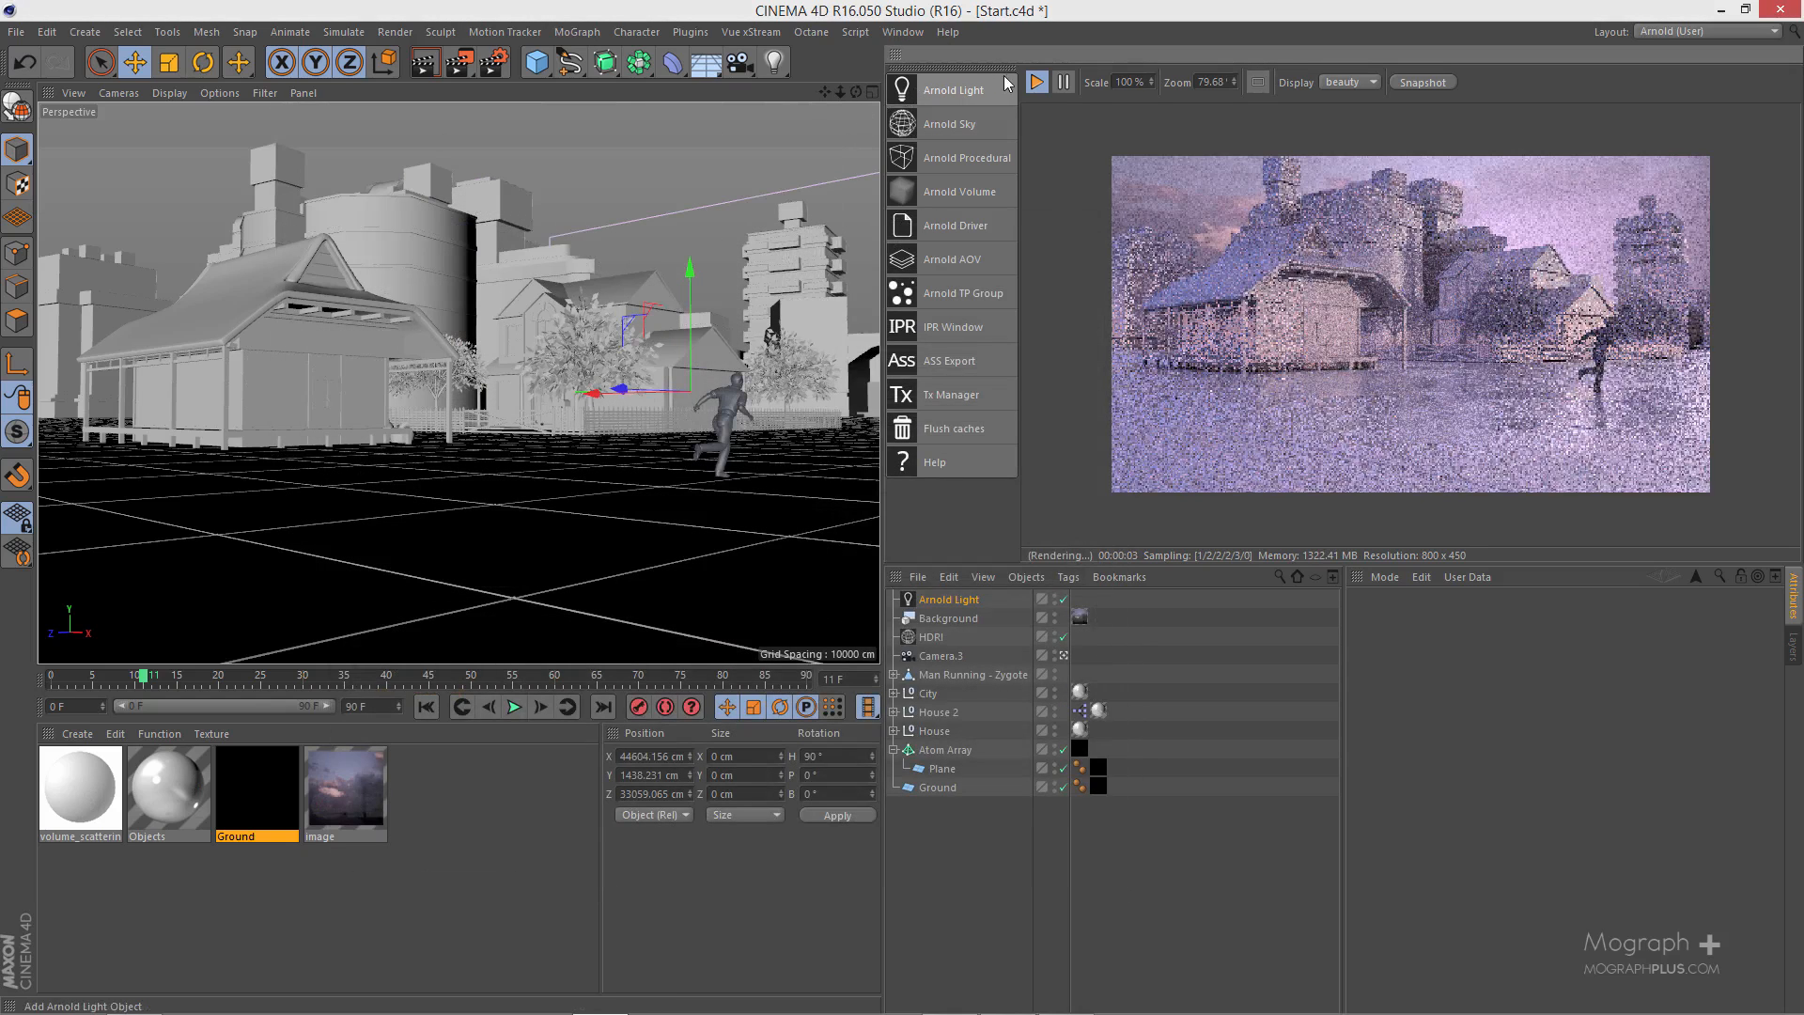
- Render the frame to the Picture Viewer, shorten the motion blur length to 0.31 and close the viewer
click(459, 63)
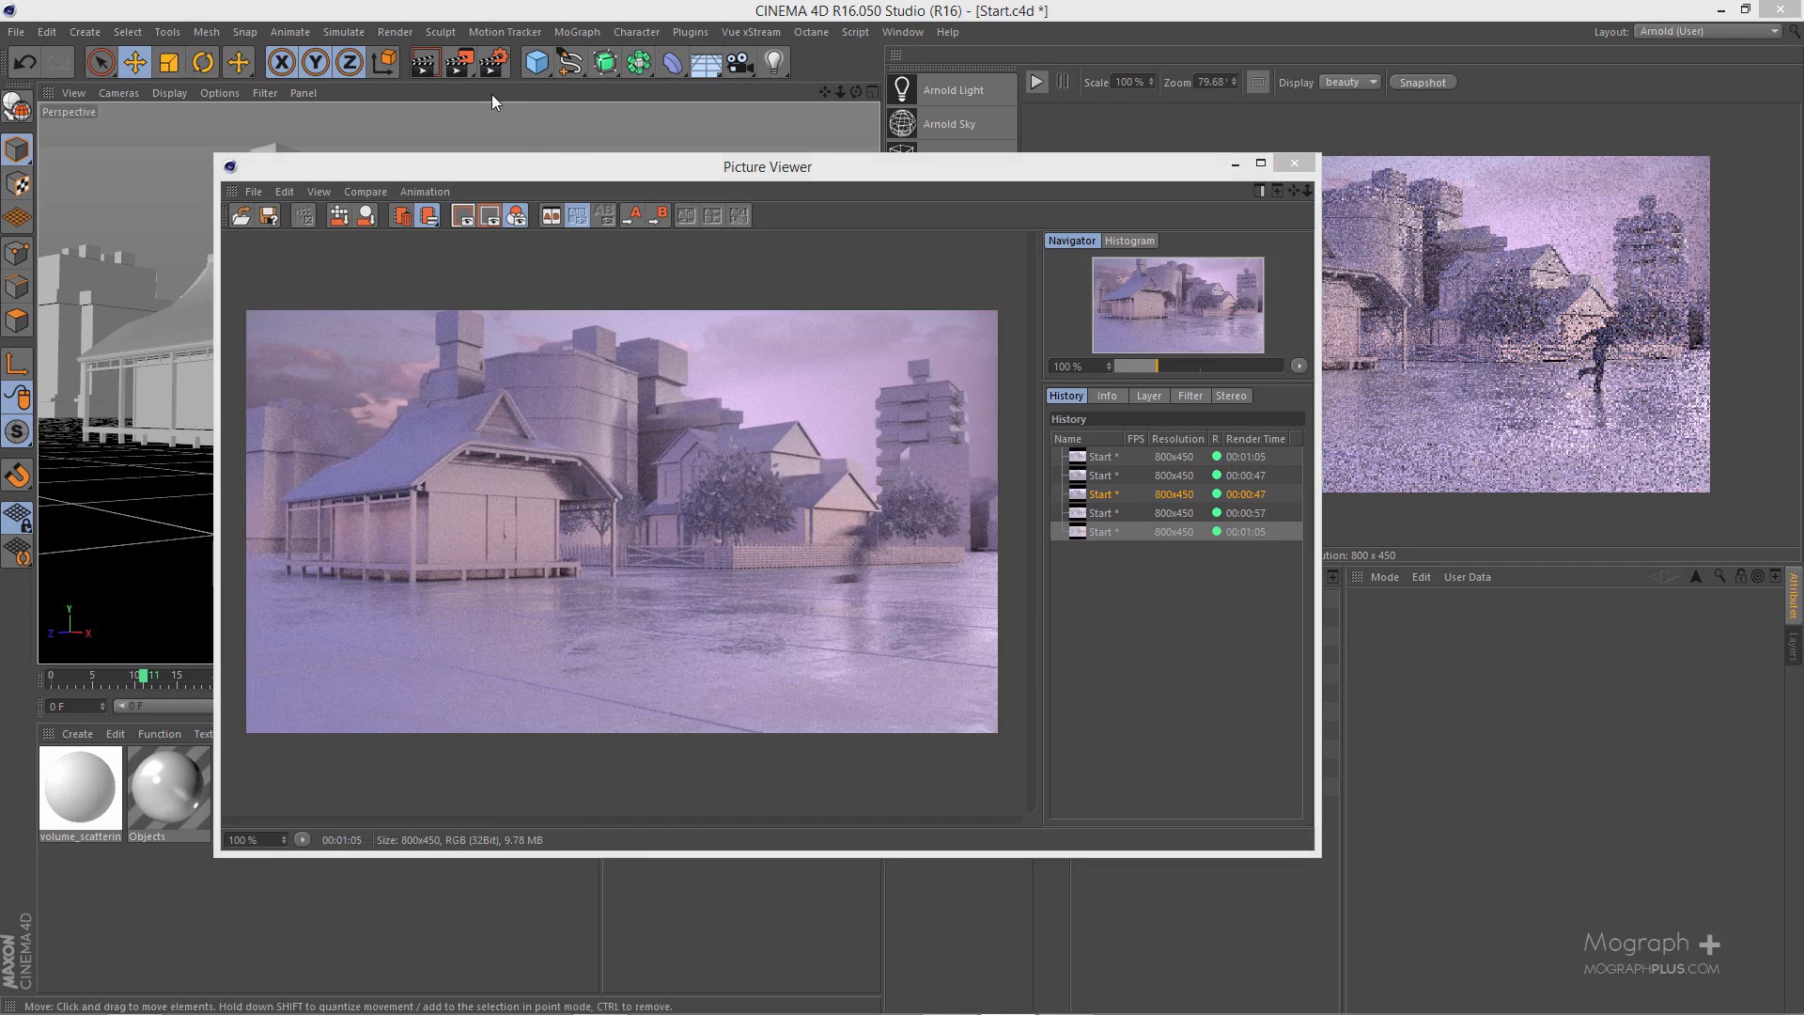
click(496, 64)
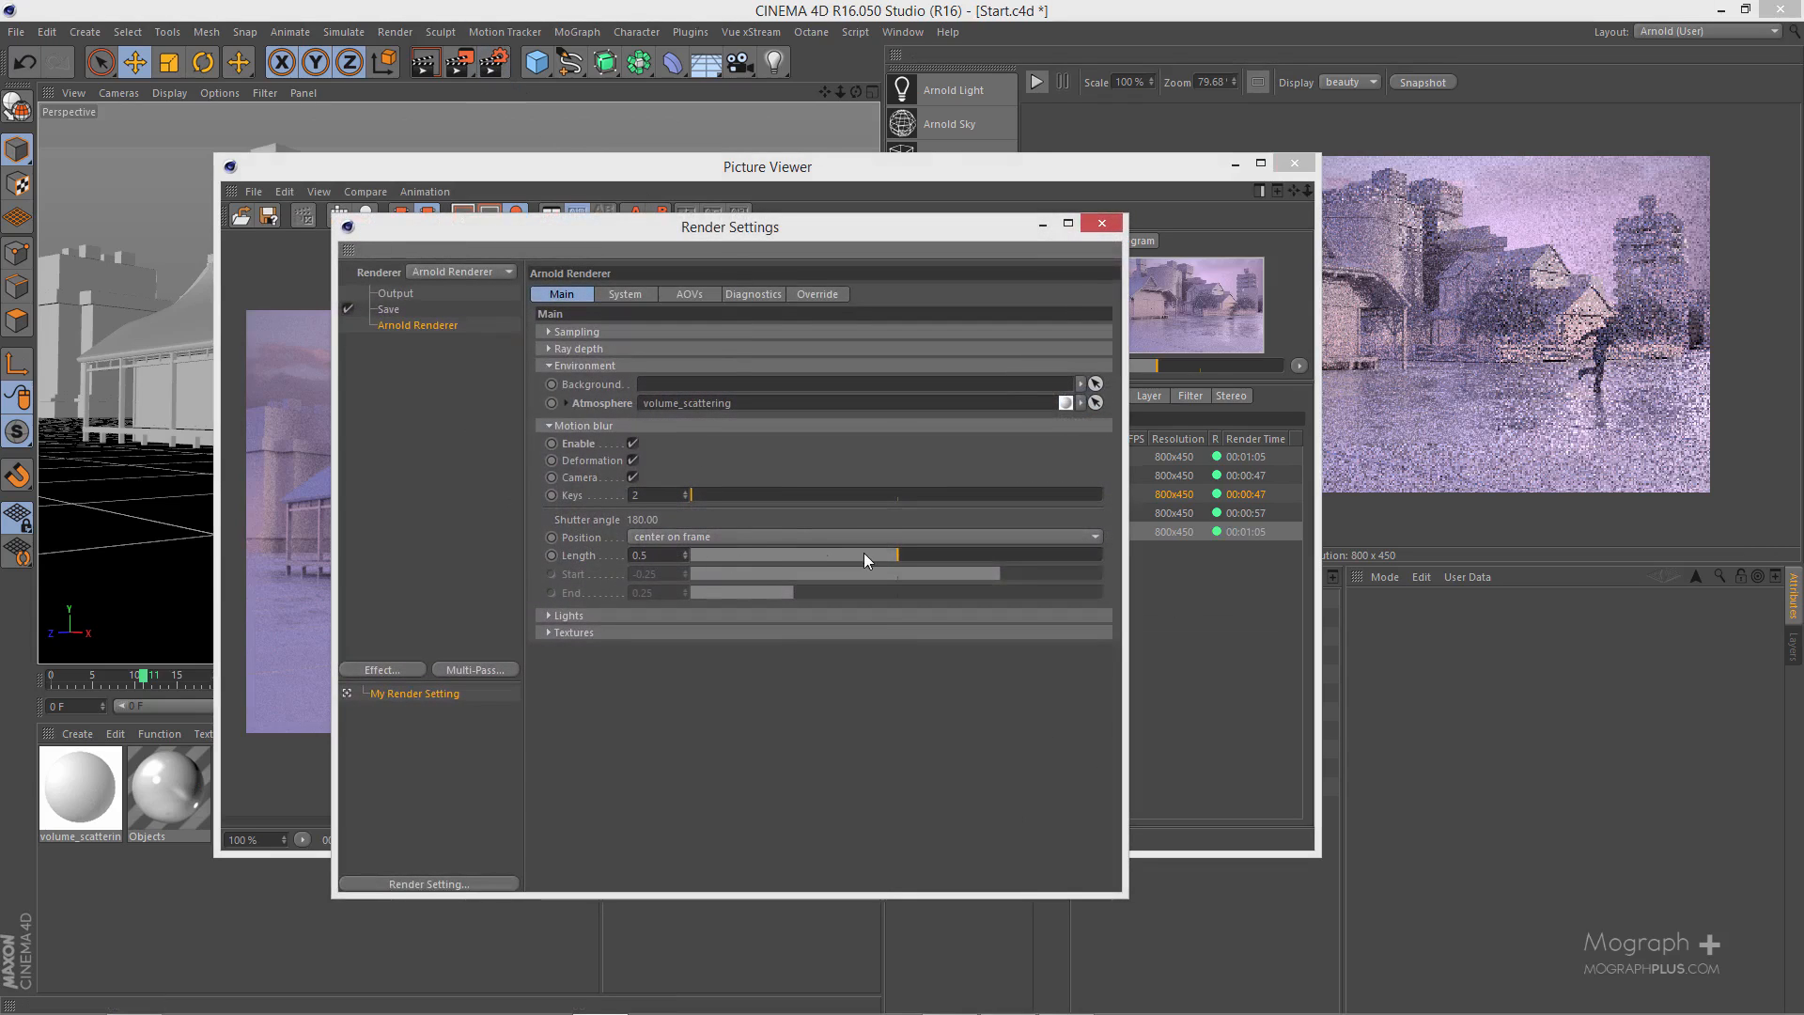
drag(882, 555, 835, 567)
click(1102, 226)
drag(1103, 173, 1030, 132)
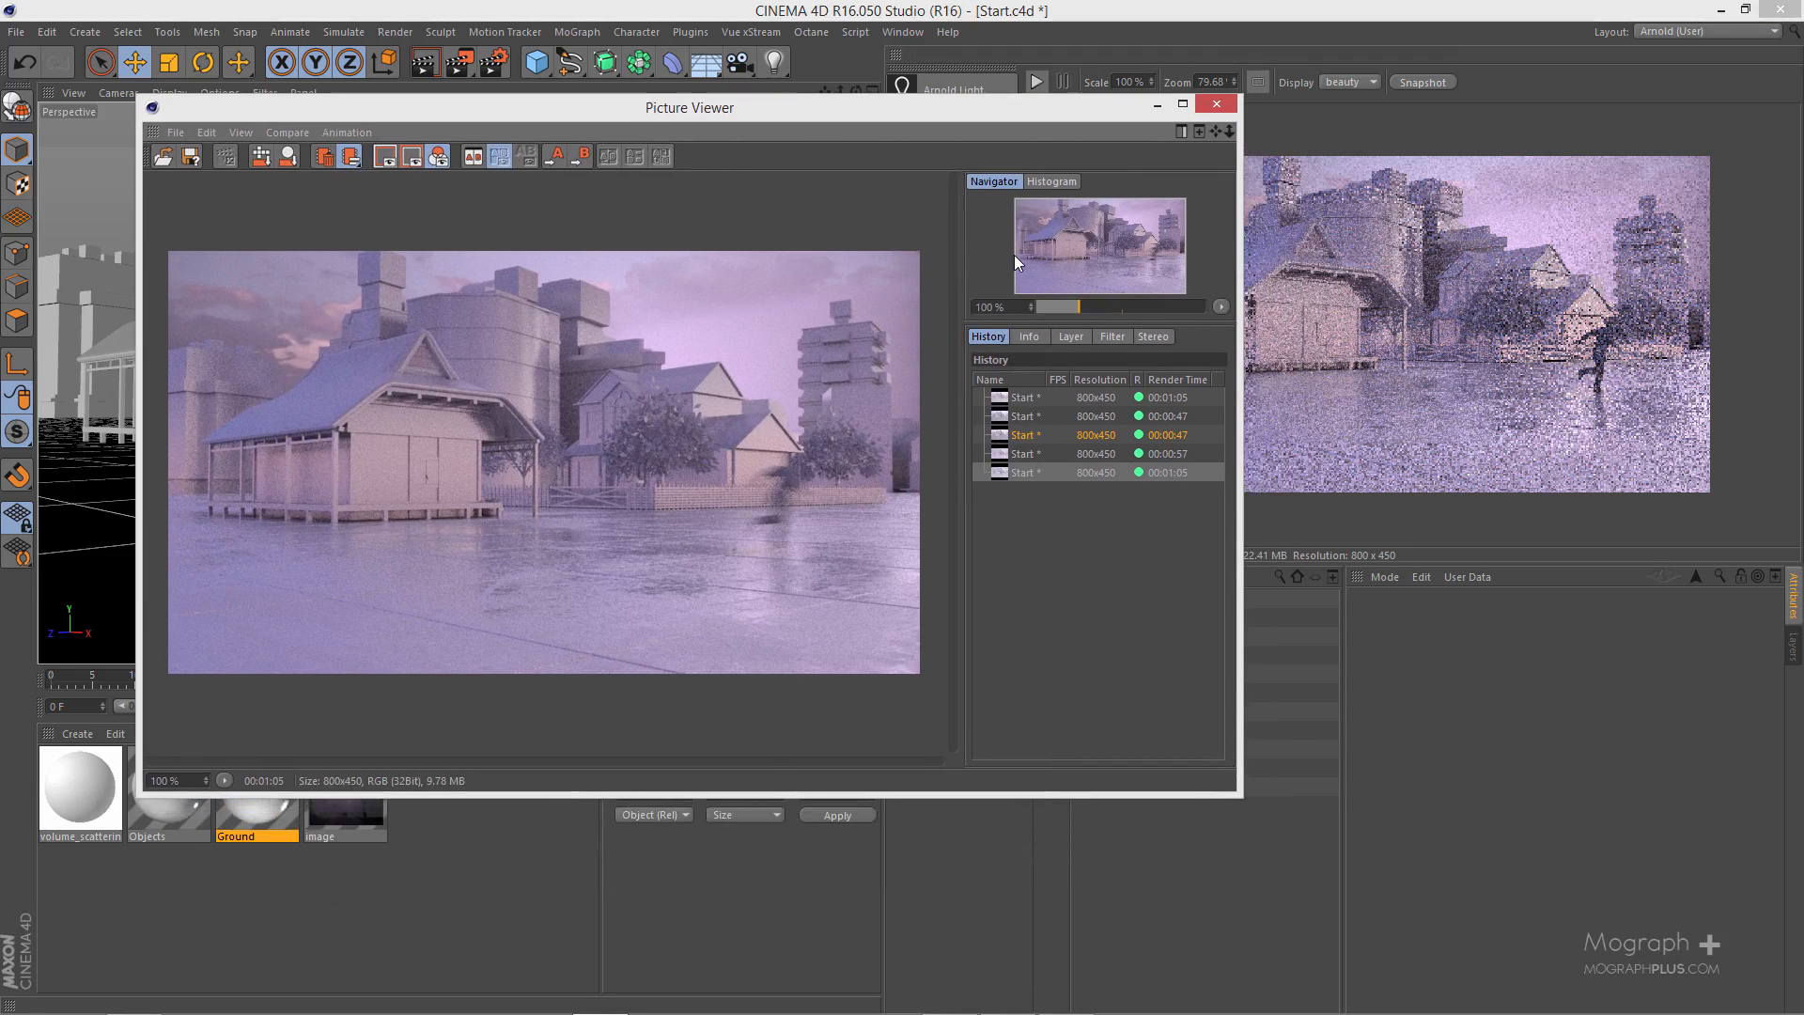
drag(1129, 105, 1332, 172)
click(1402, 176)
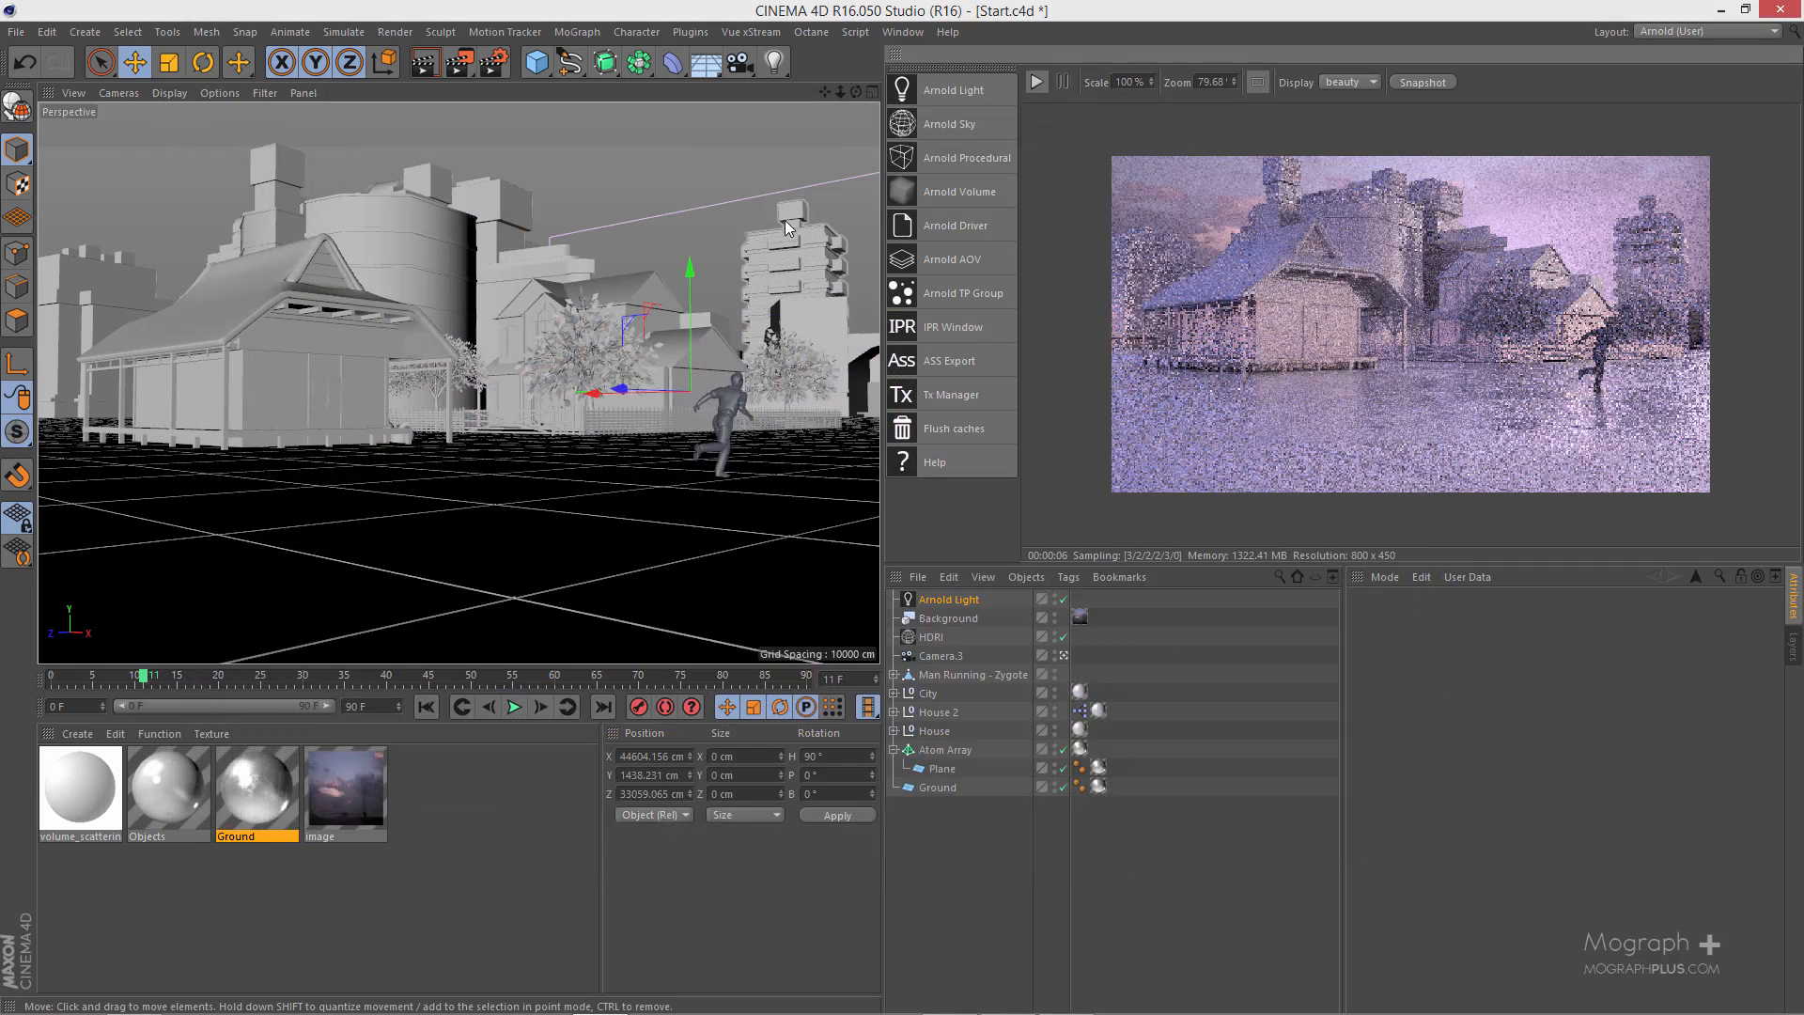
- Set the Arnold render sampling to Camera (AA) 5, Diffuse 3, Glossy 3, Refraction 1 and SSS 1
click(495, 67)
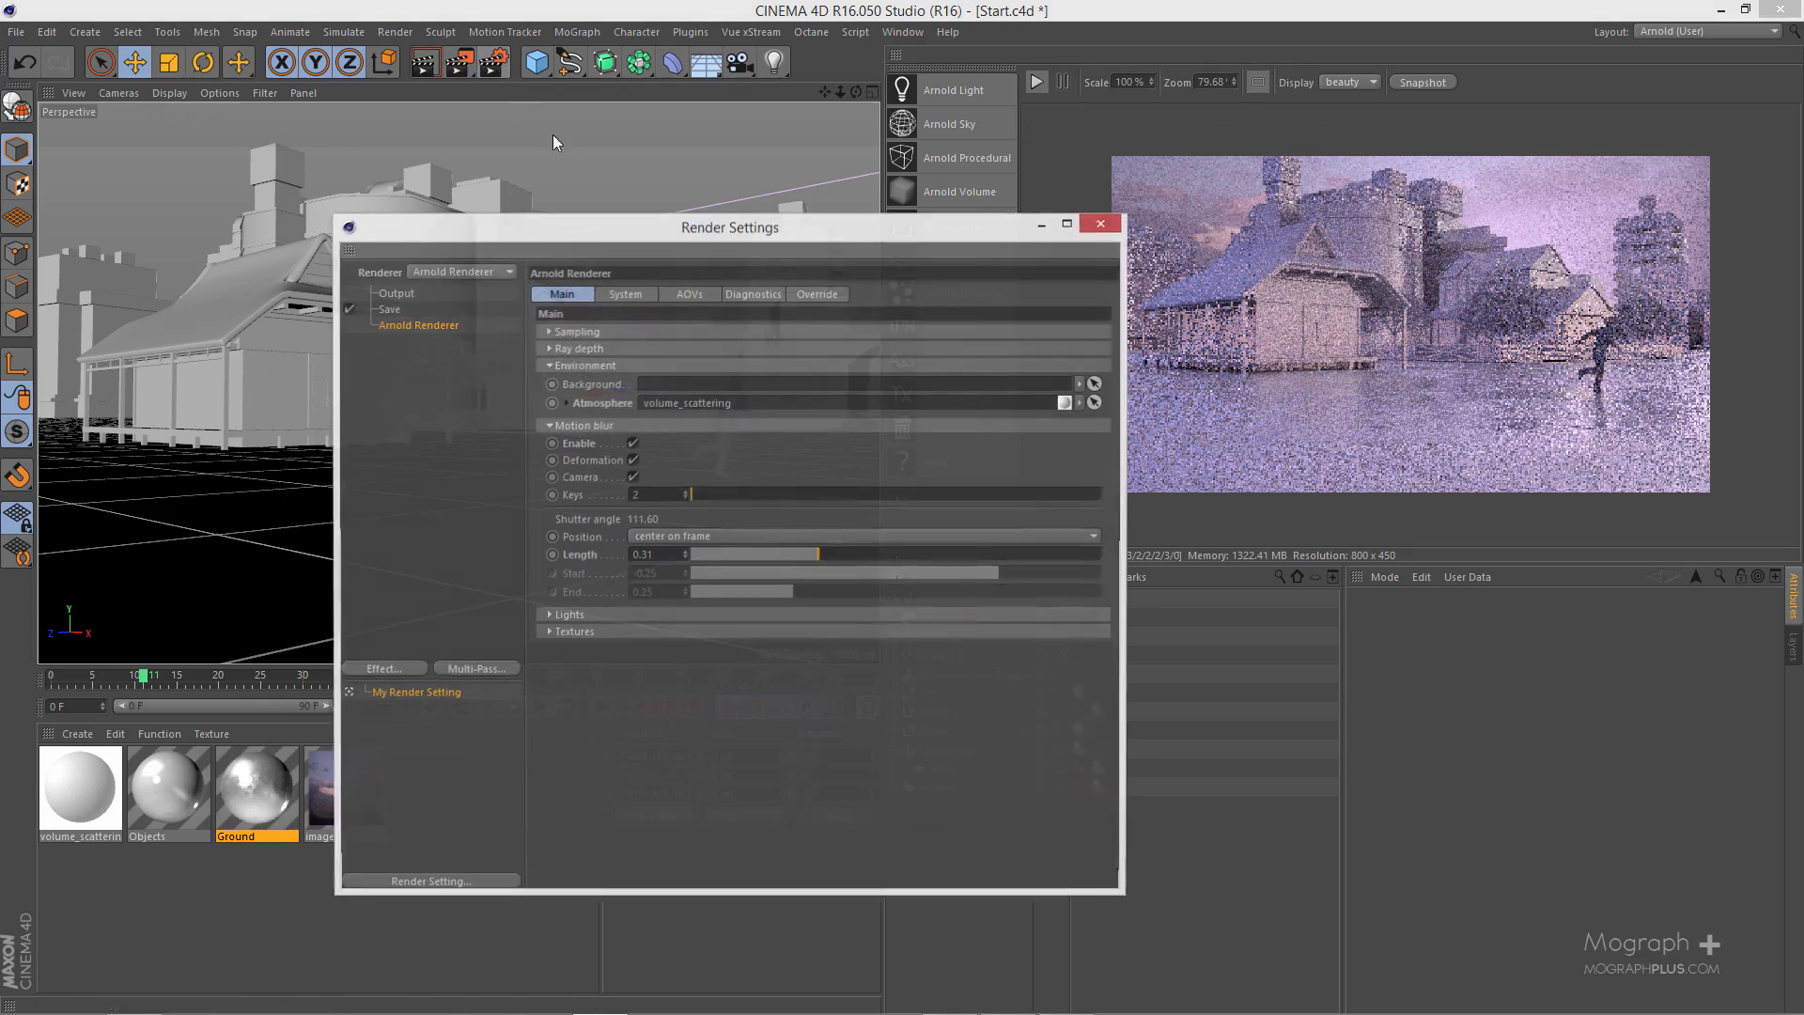
click(560, 353)
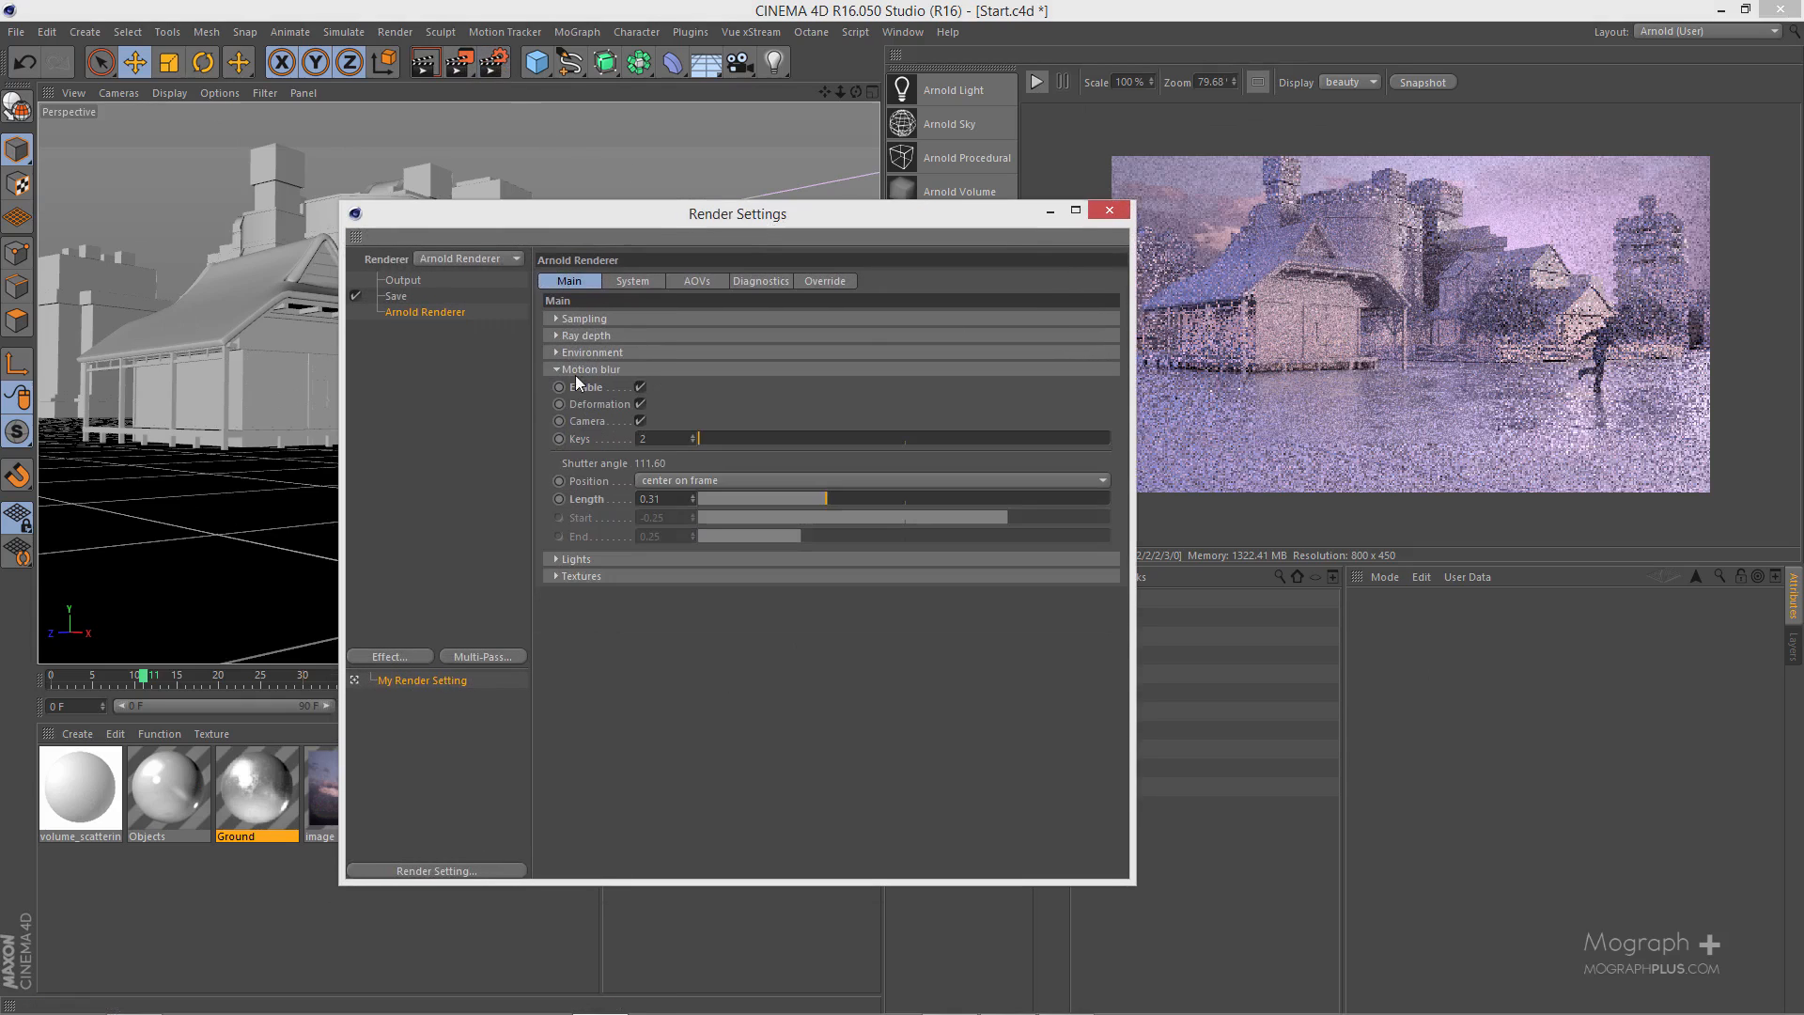
click(578, 368)
click(604, 315)
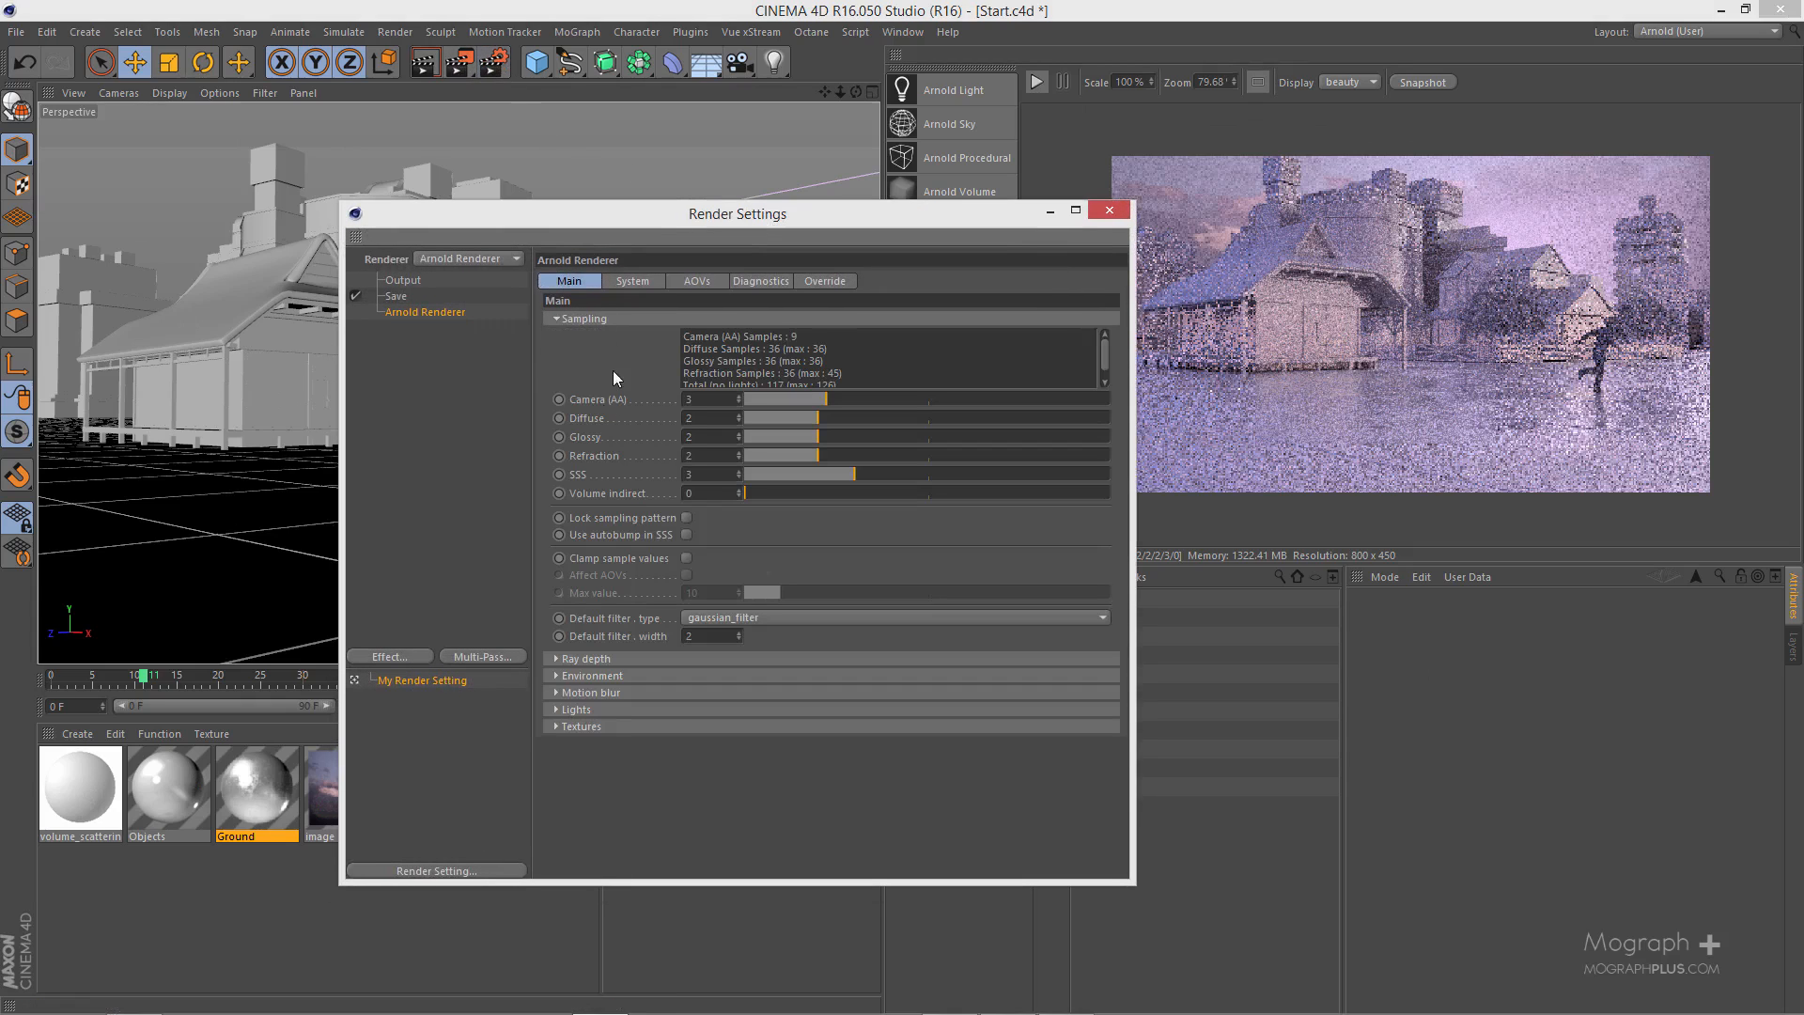
click(584, 658)
scroll(646, 513, down, 1)
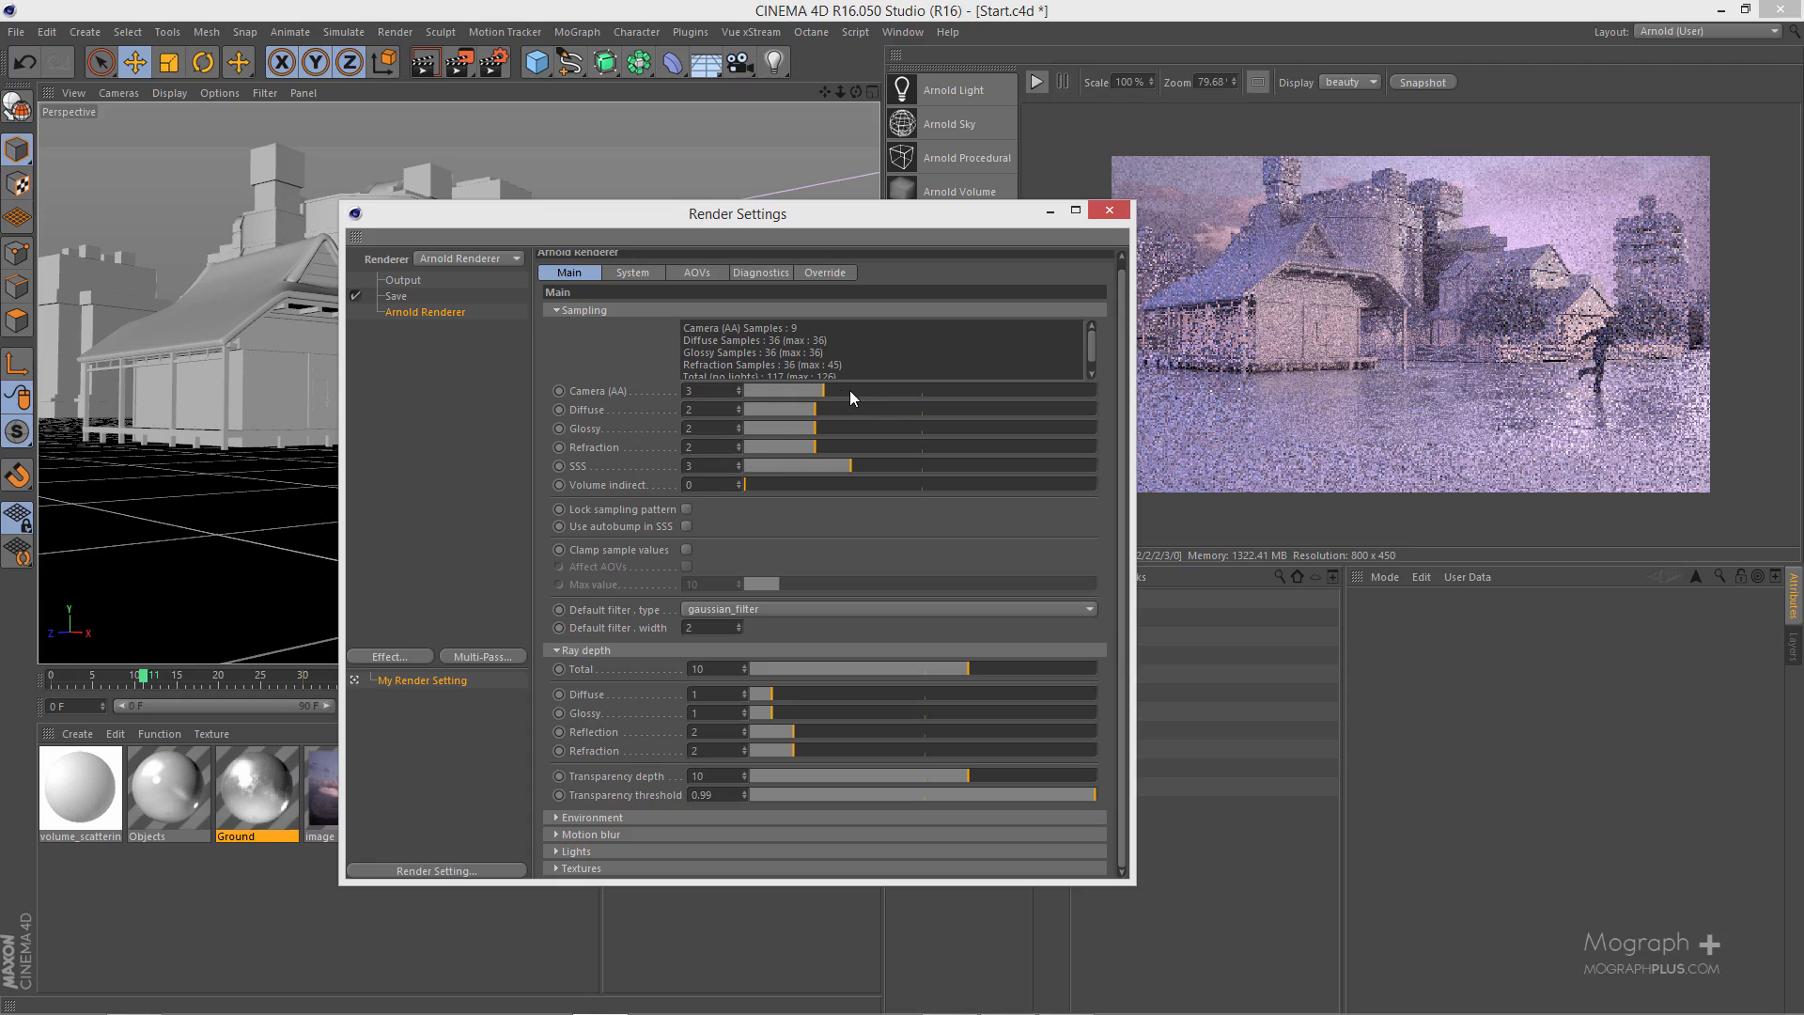
drag(850, 391, 897, 391)
drag(900, 220, 746, 213)
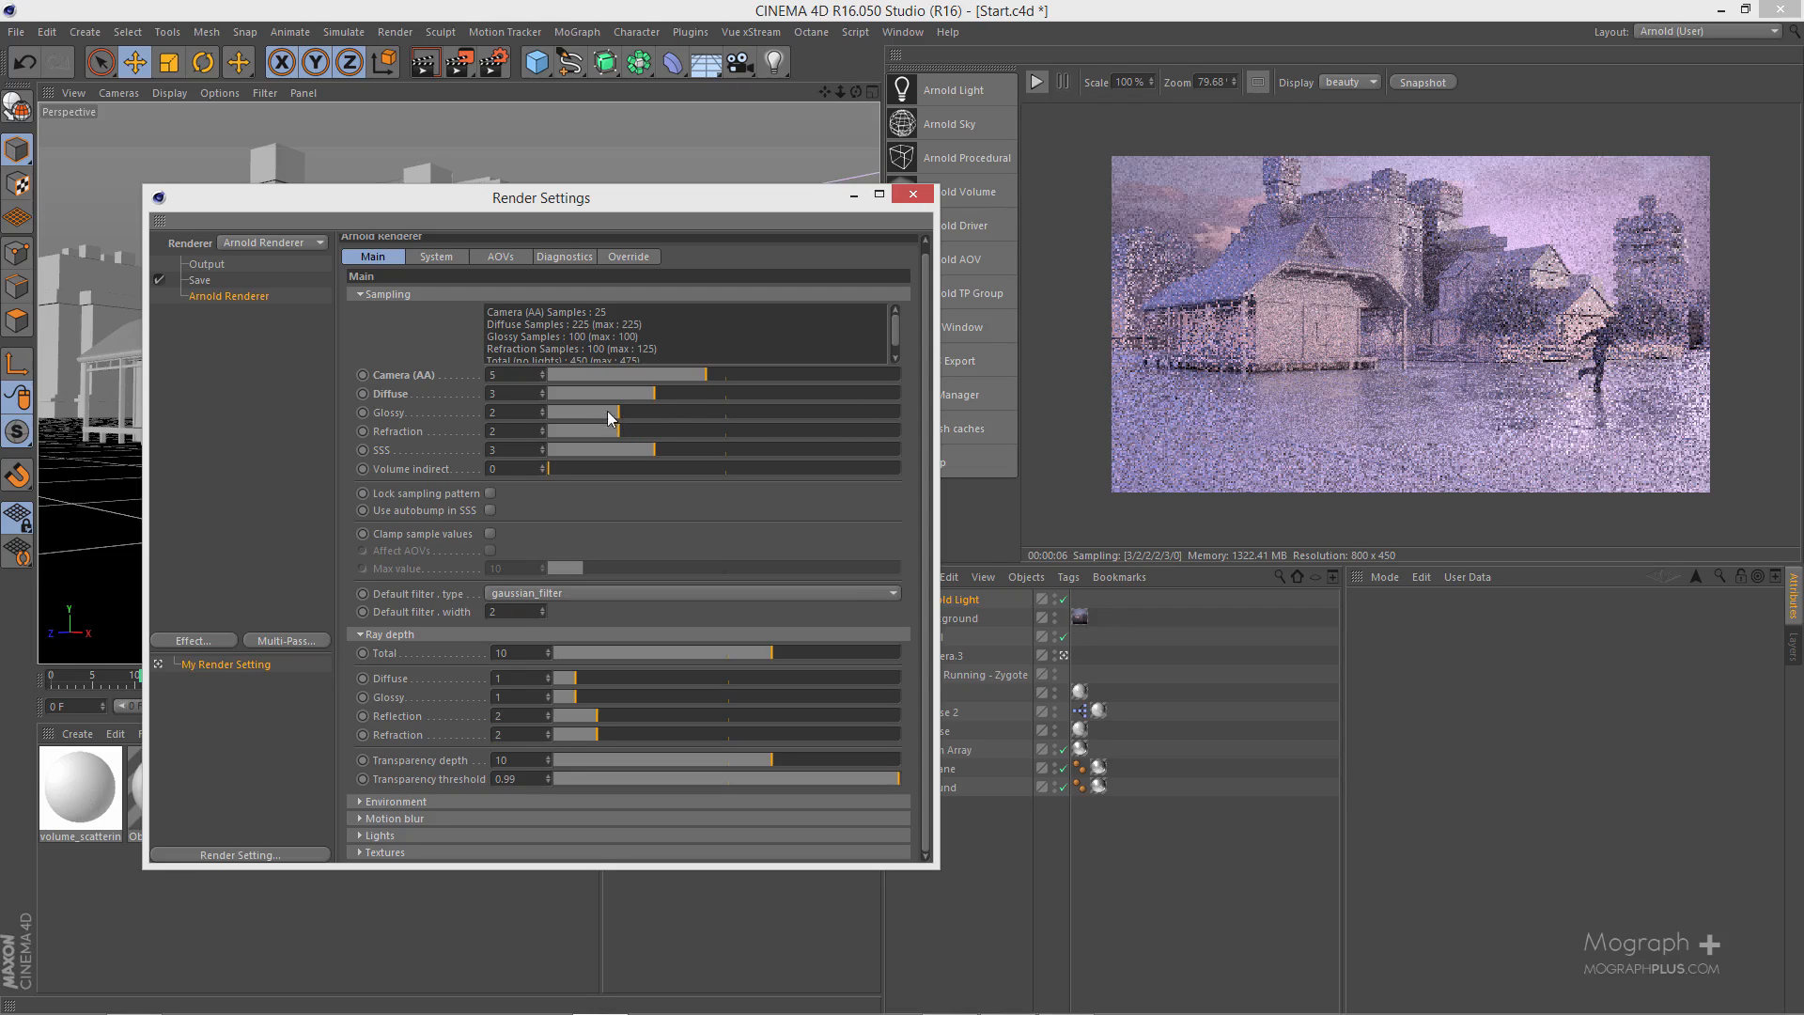
drag(613, 414, 645, 419)
drag(616, 431, 590, 433)
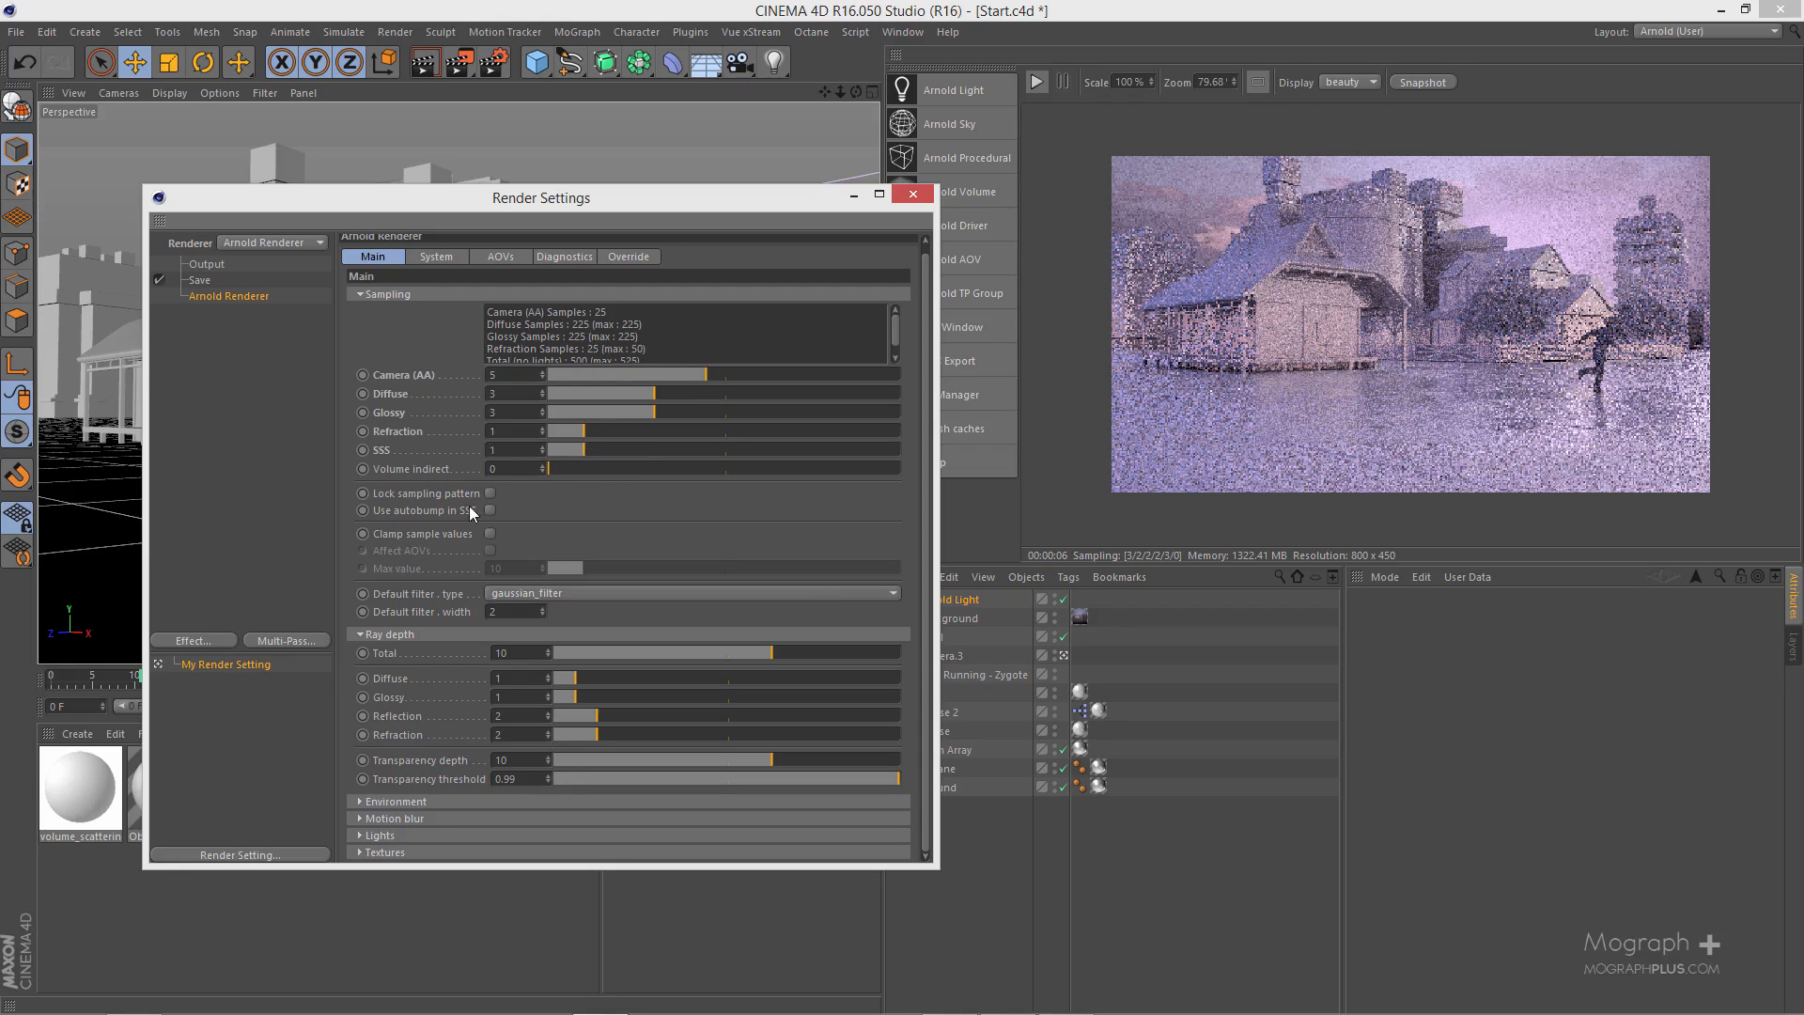
- Increase the diffuse ray depth and collapse the Sampling and Ray depth groups
scroll(475, 376, up, 1)
click(473, 304)
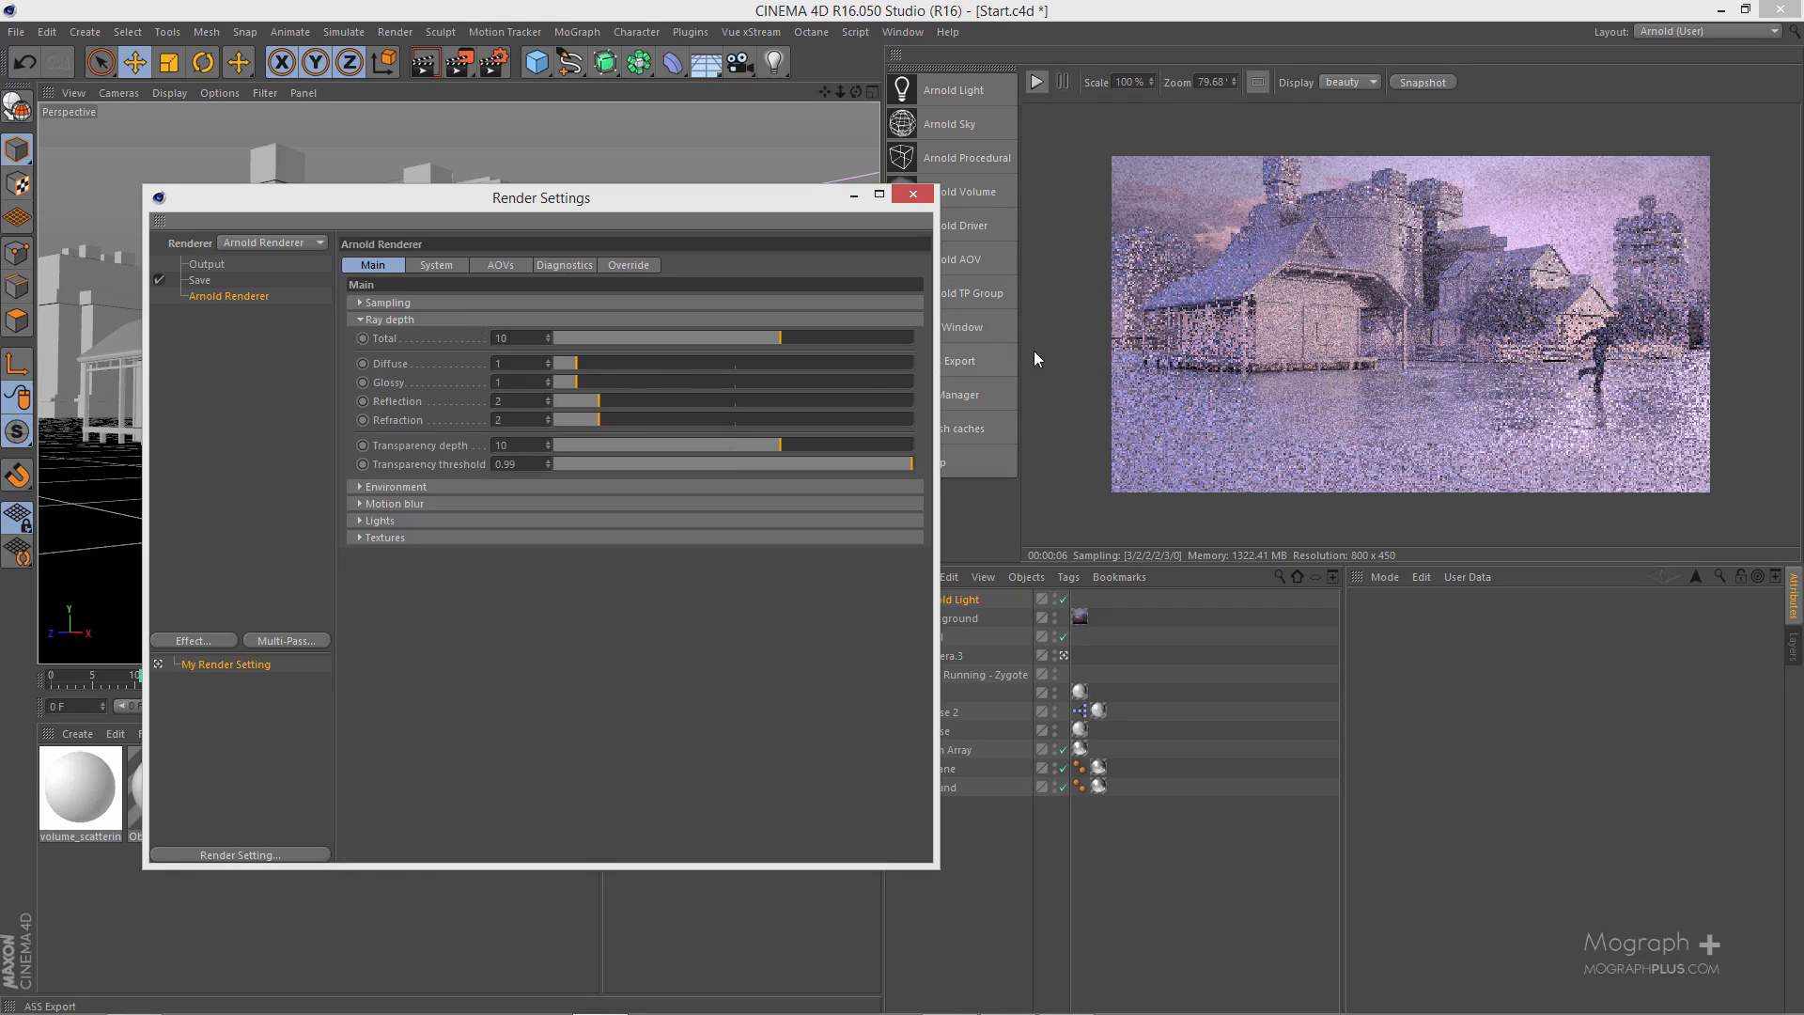
drag(620, 365, 670, 367)
click(441, 318)
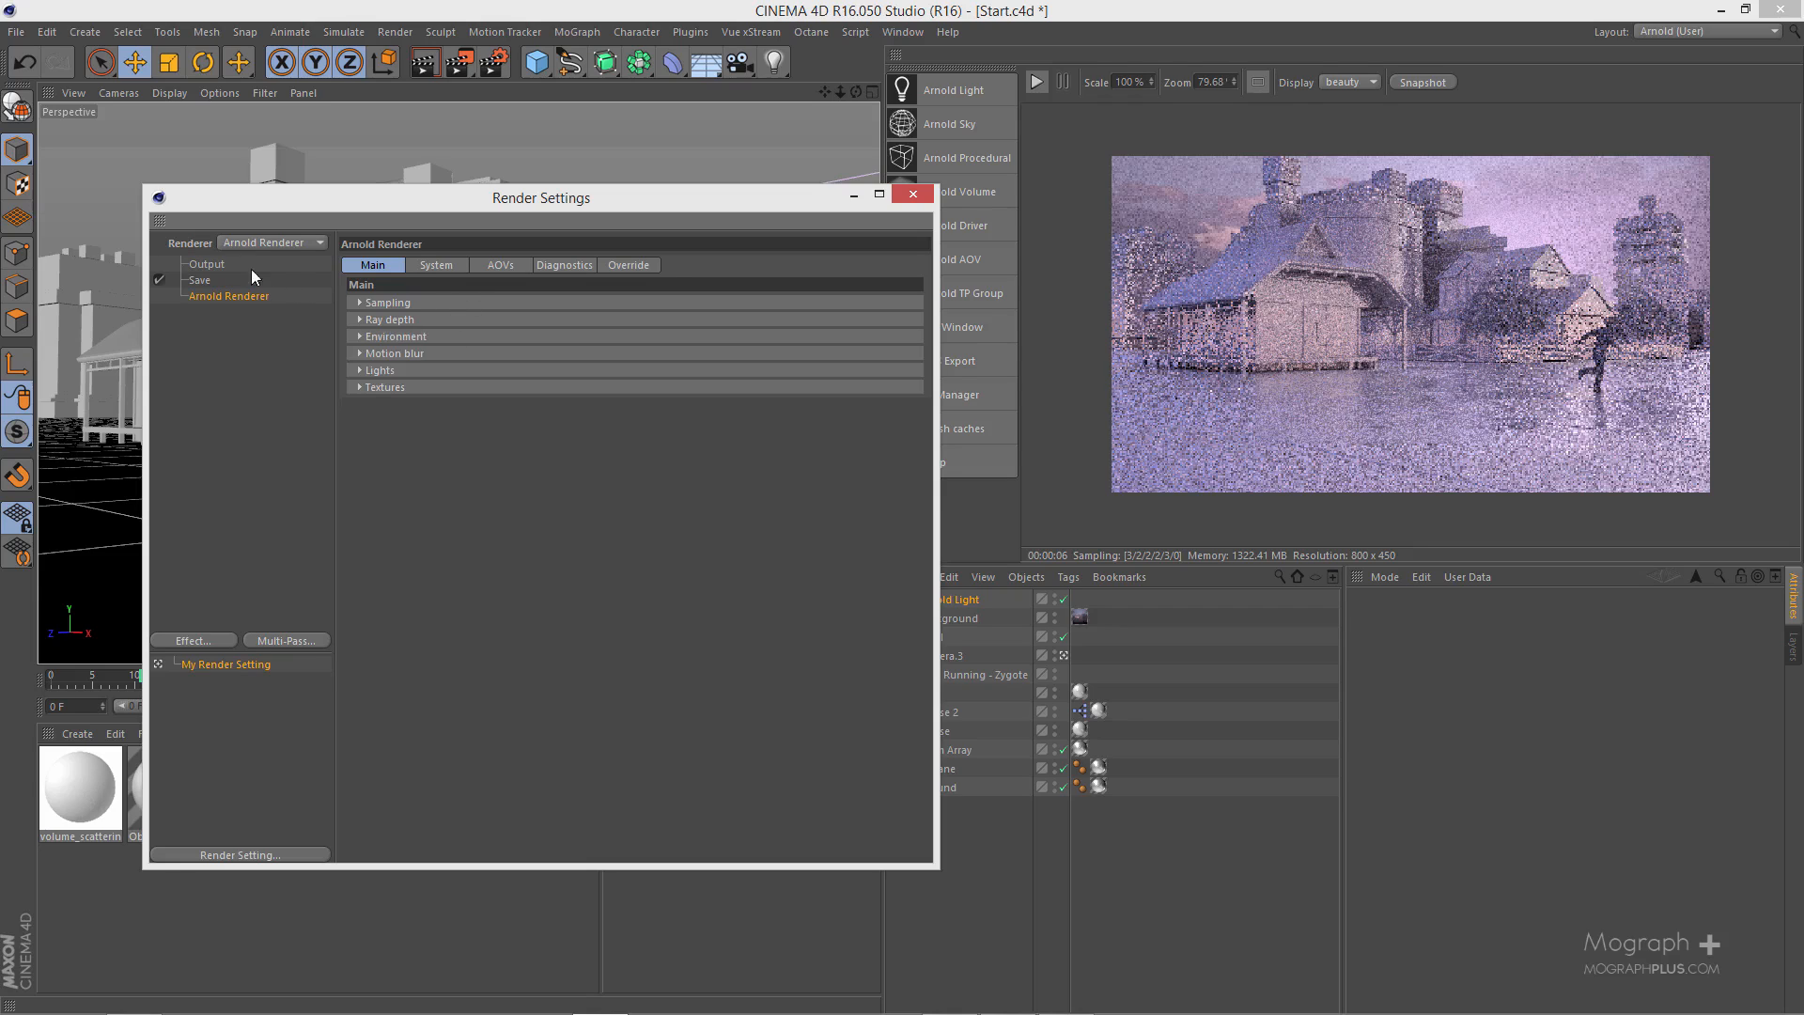
- Lock the output aspect ratio in the render settings and set the width to 1280 pixels for a 1280 x 720 render
click(208, 265)
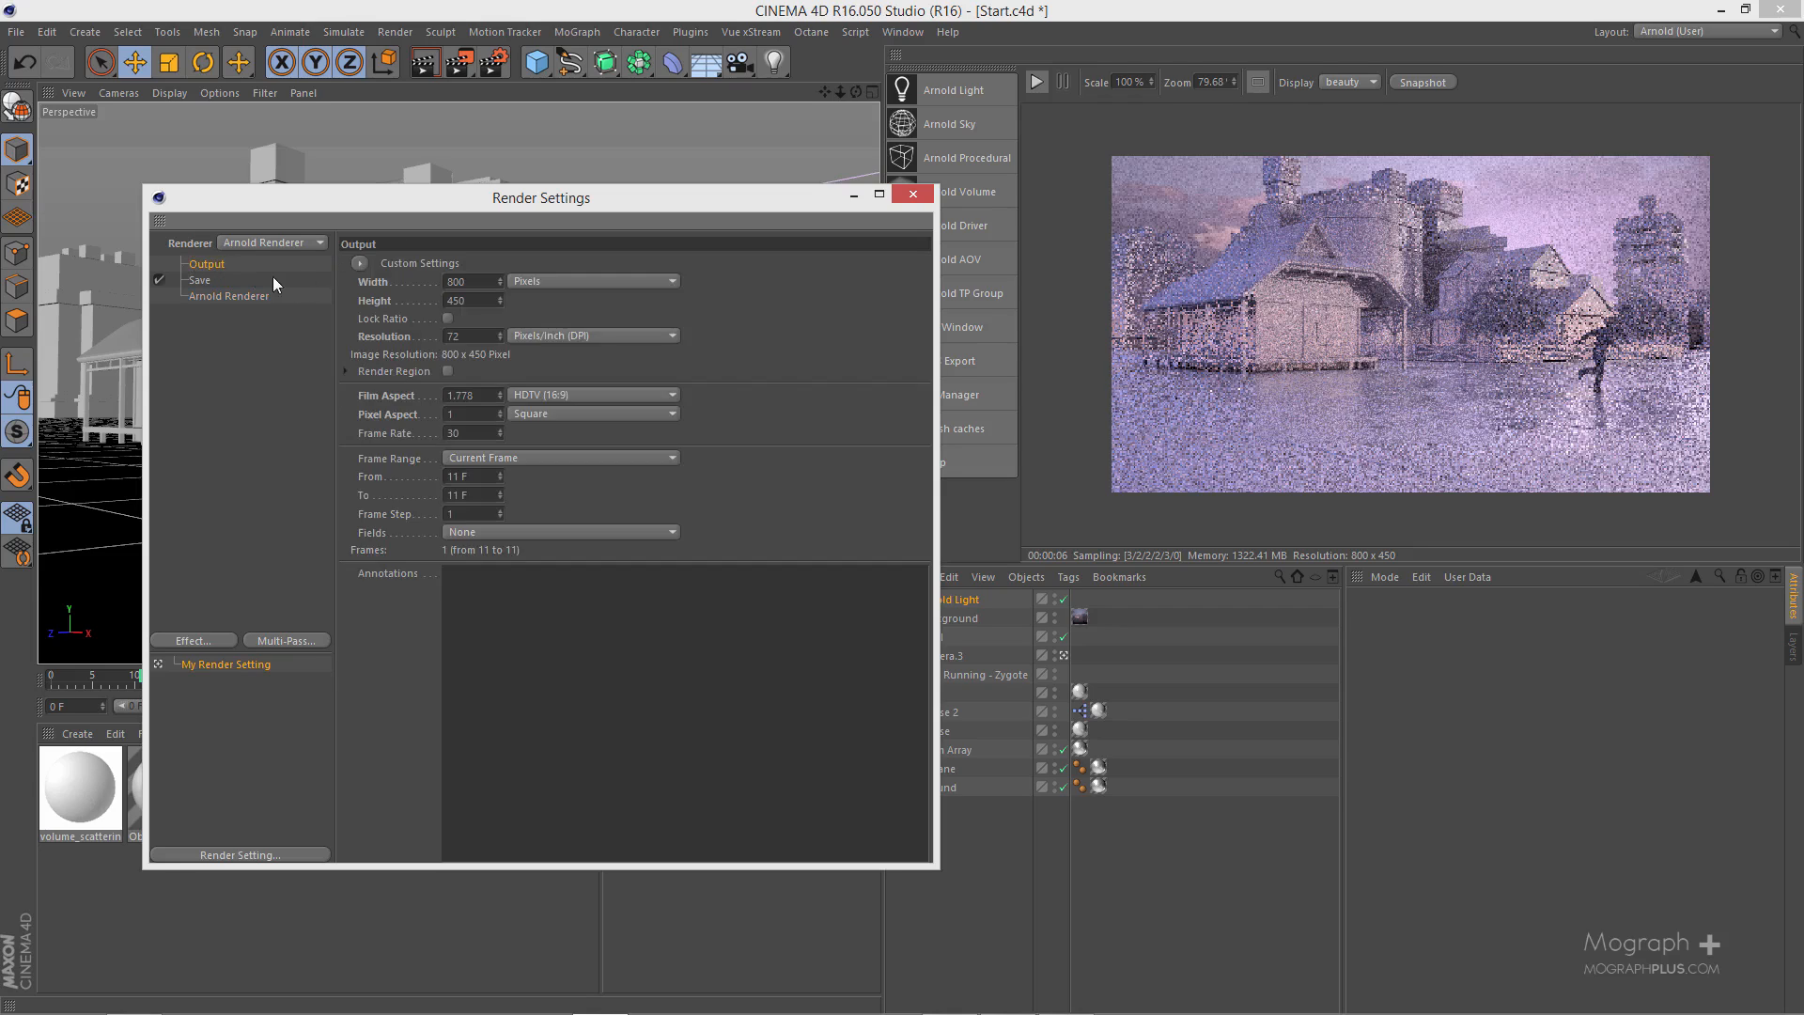
click(447, 318)
click(460, 282)
click(607, 396)
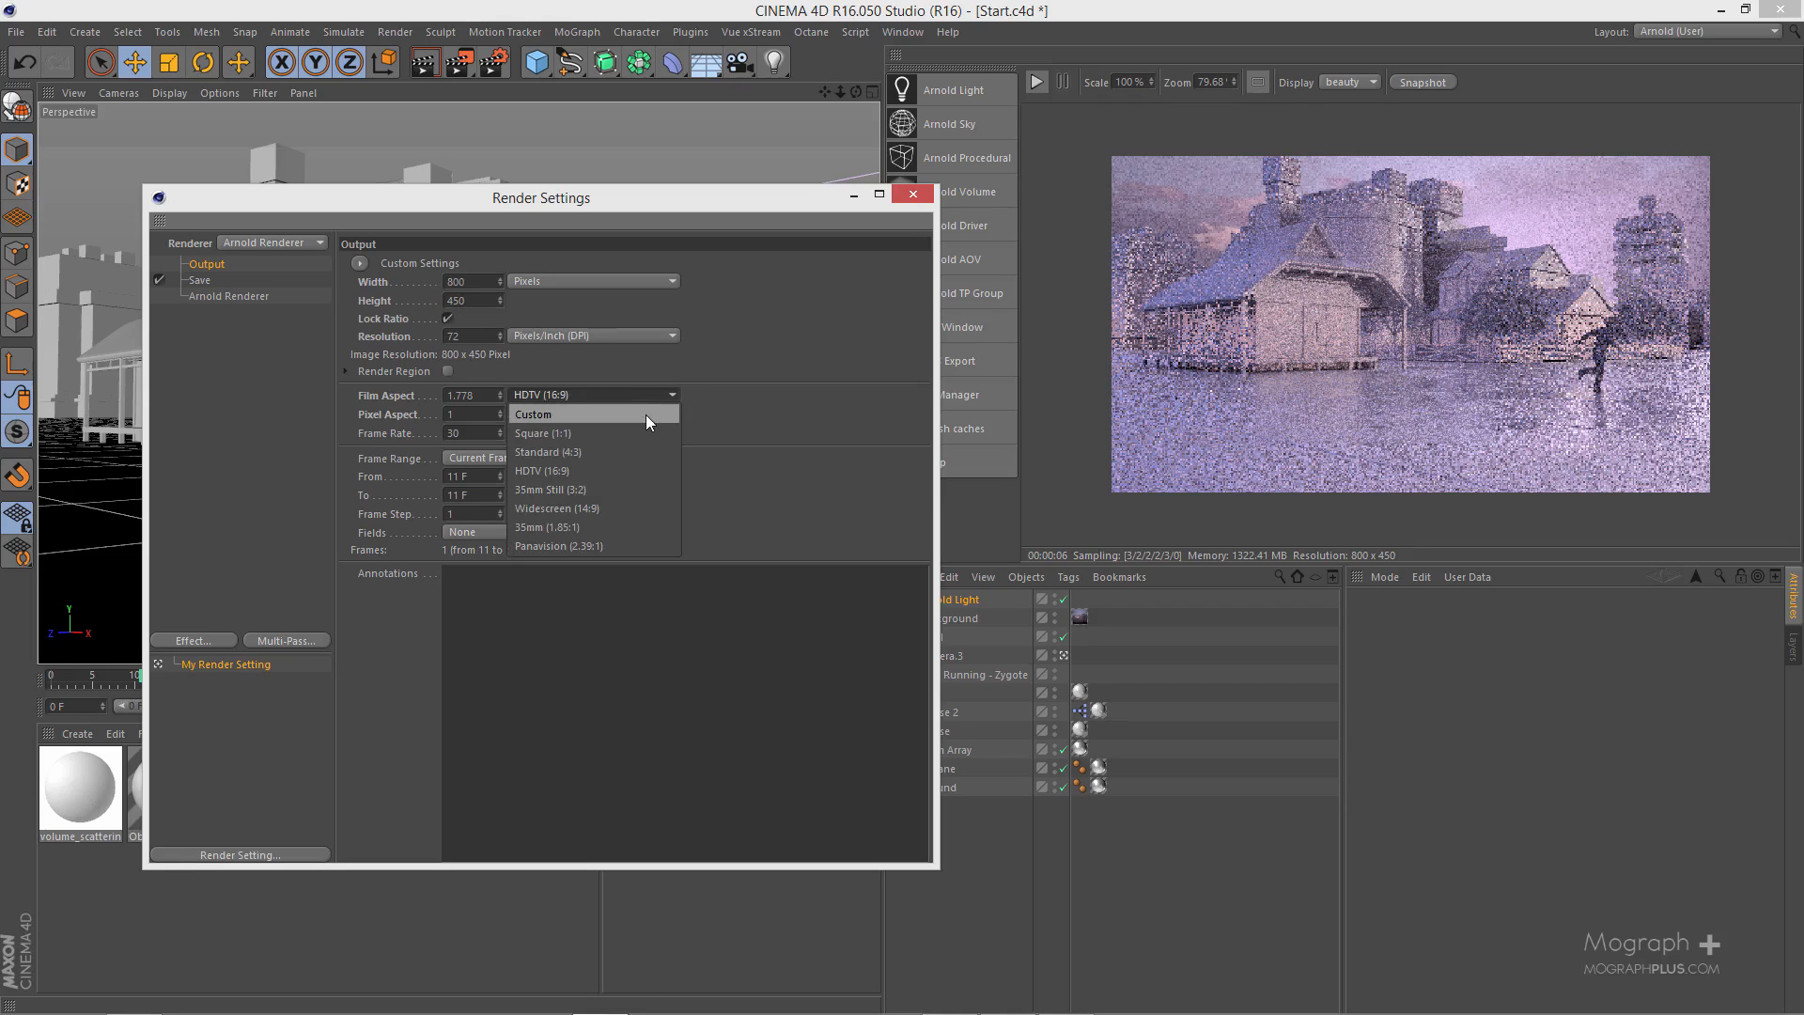
click(467, 282)
text(12)
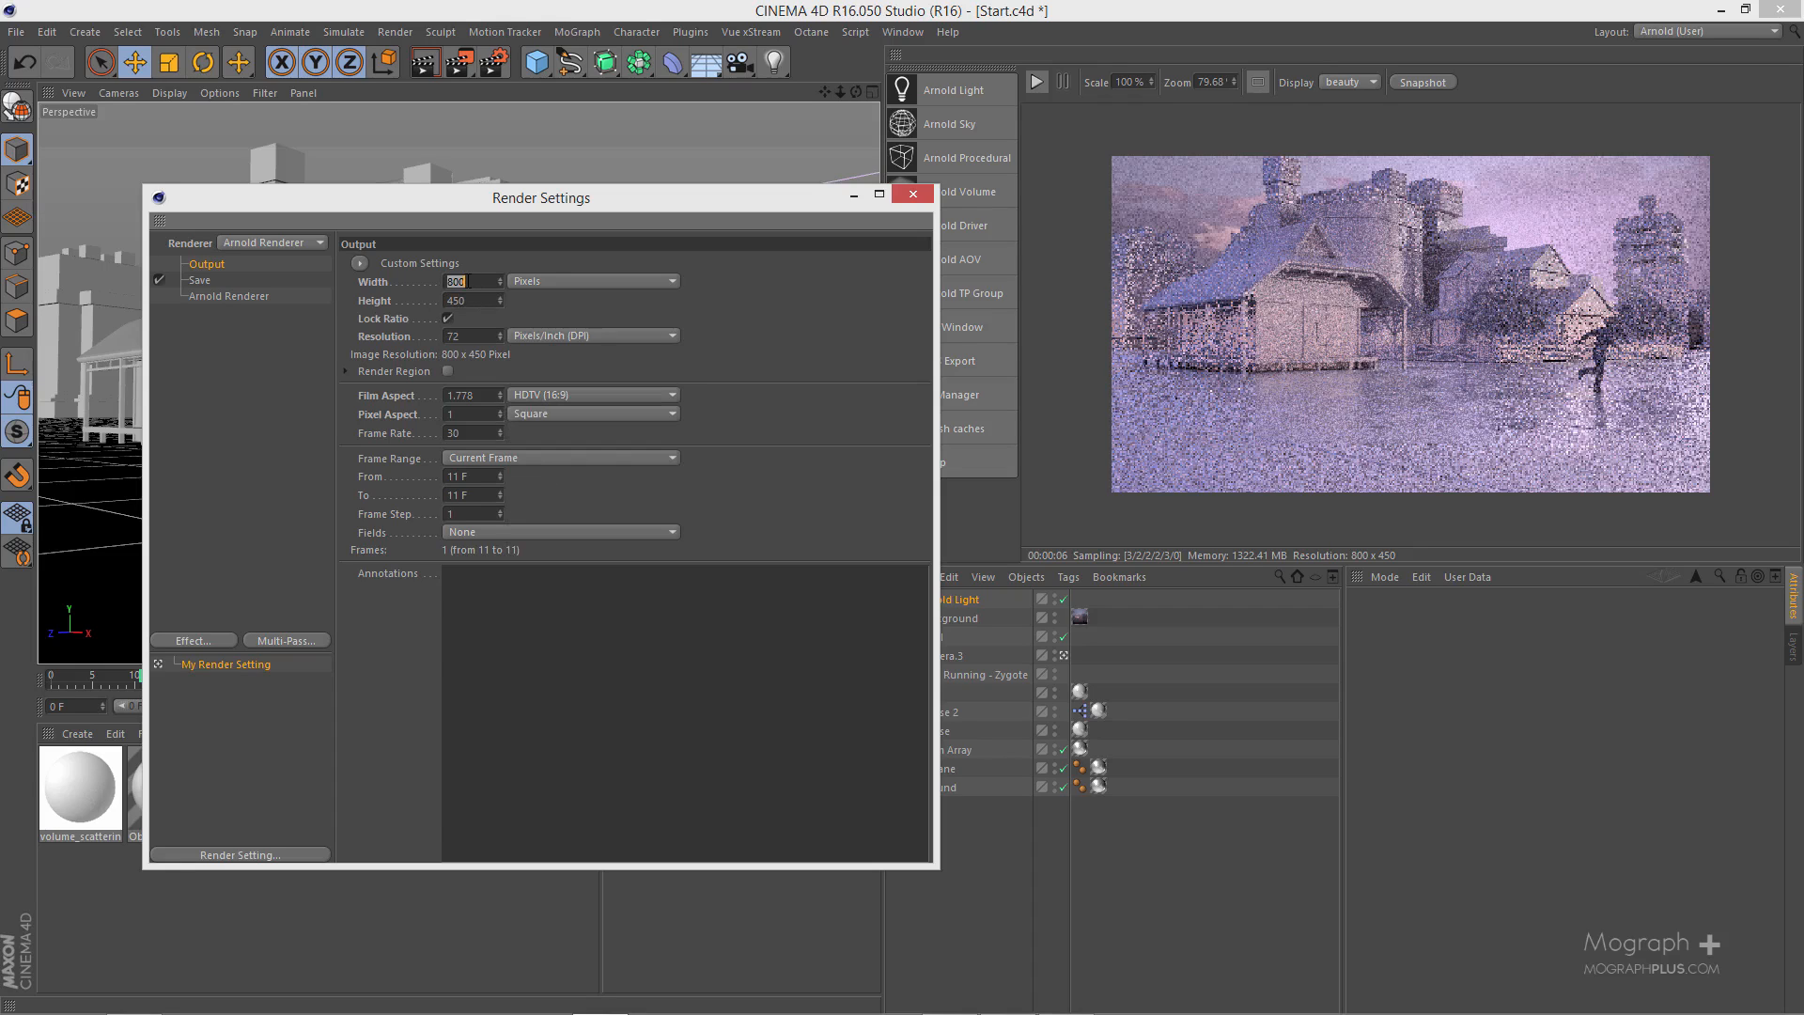
text(80)
key(Return)
drag(758, 201, 981, 315)
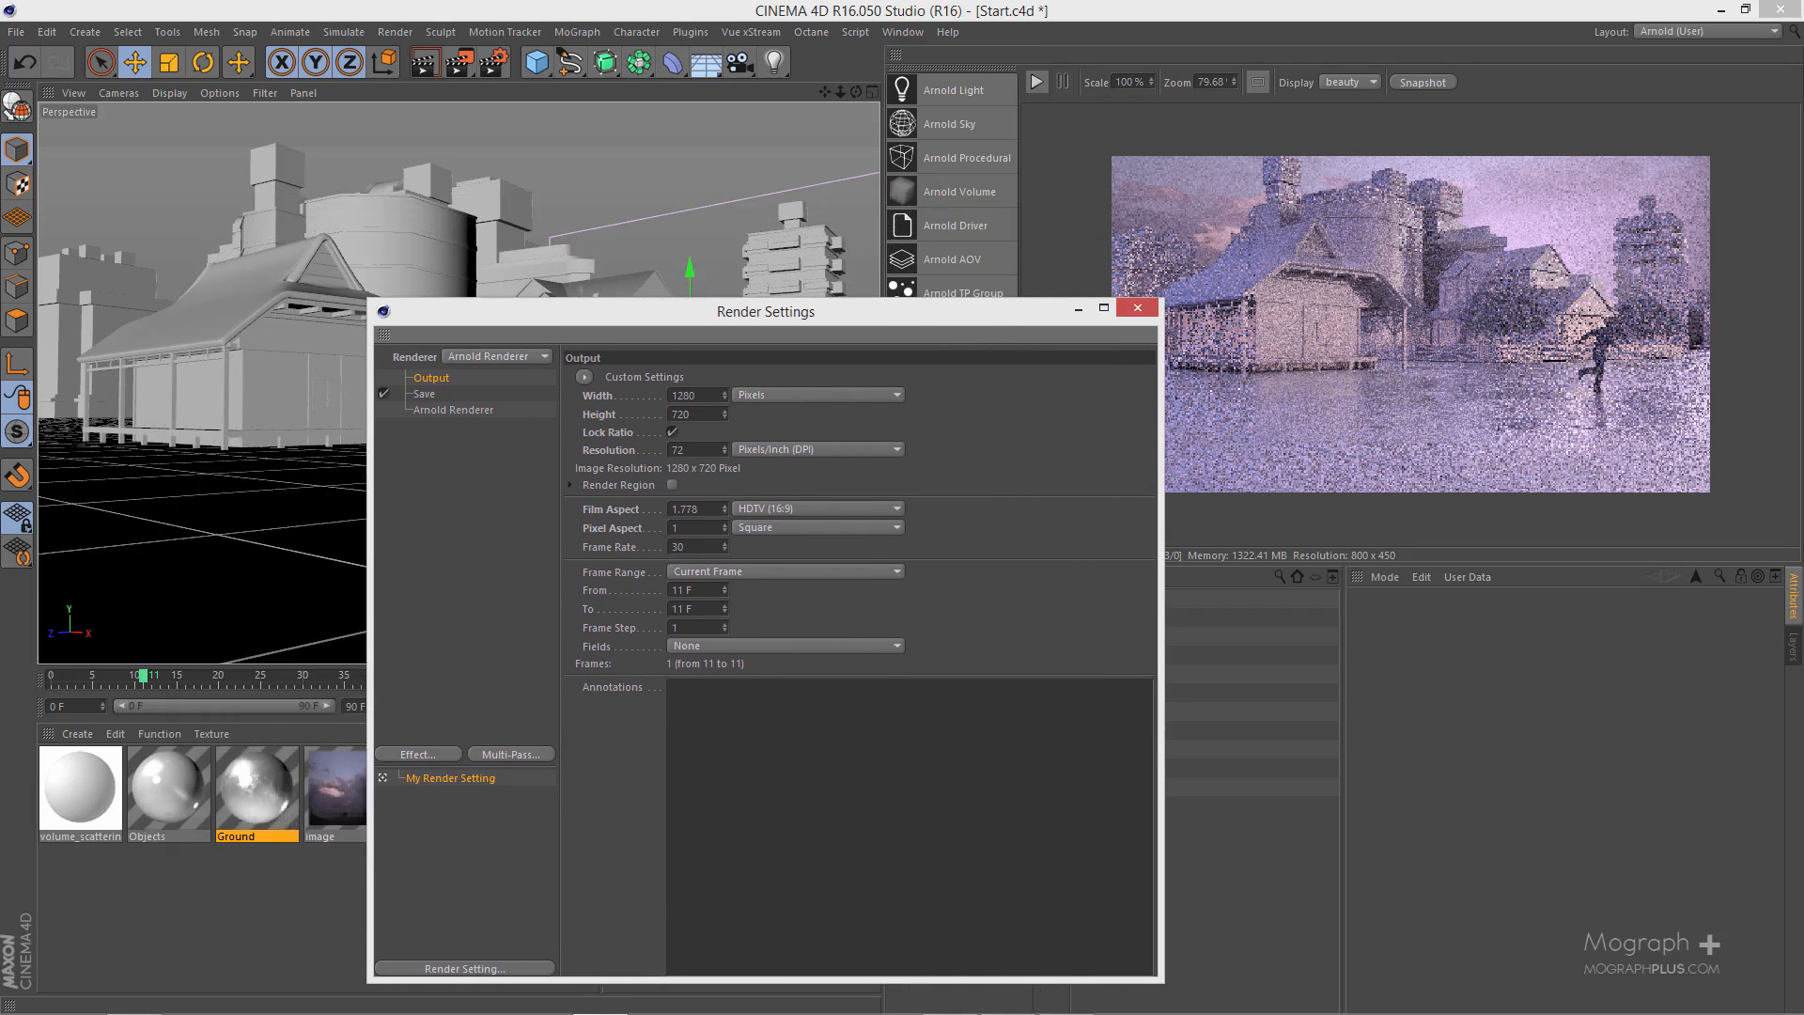
- Switch to Windows Photo Viewer and examine the runner in the PurplishP image, then return to Cinema 4D
drag(1803, 94, 816, 315)
double_click(816, 315)
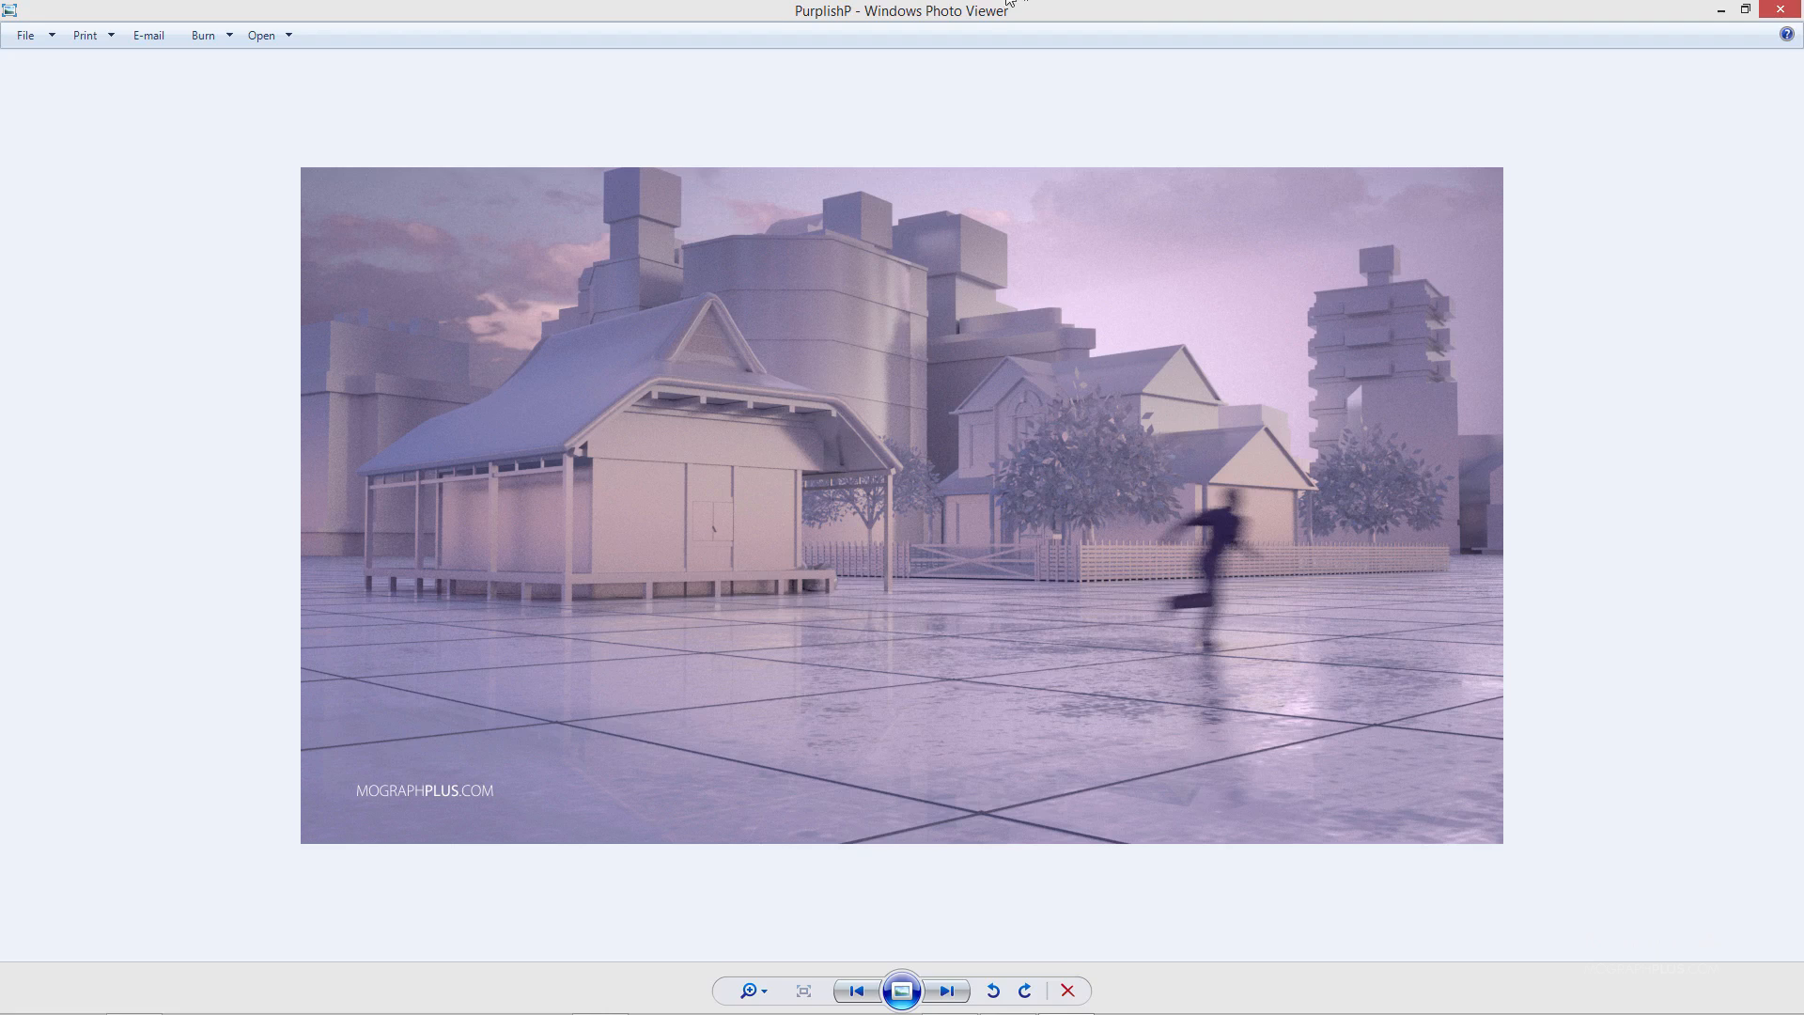
drag(995, 13, 1030, 233)
- Create an Arnold standard surface material and set its diffuse color to the saved dark purple swatch
click(83, 735)
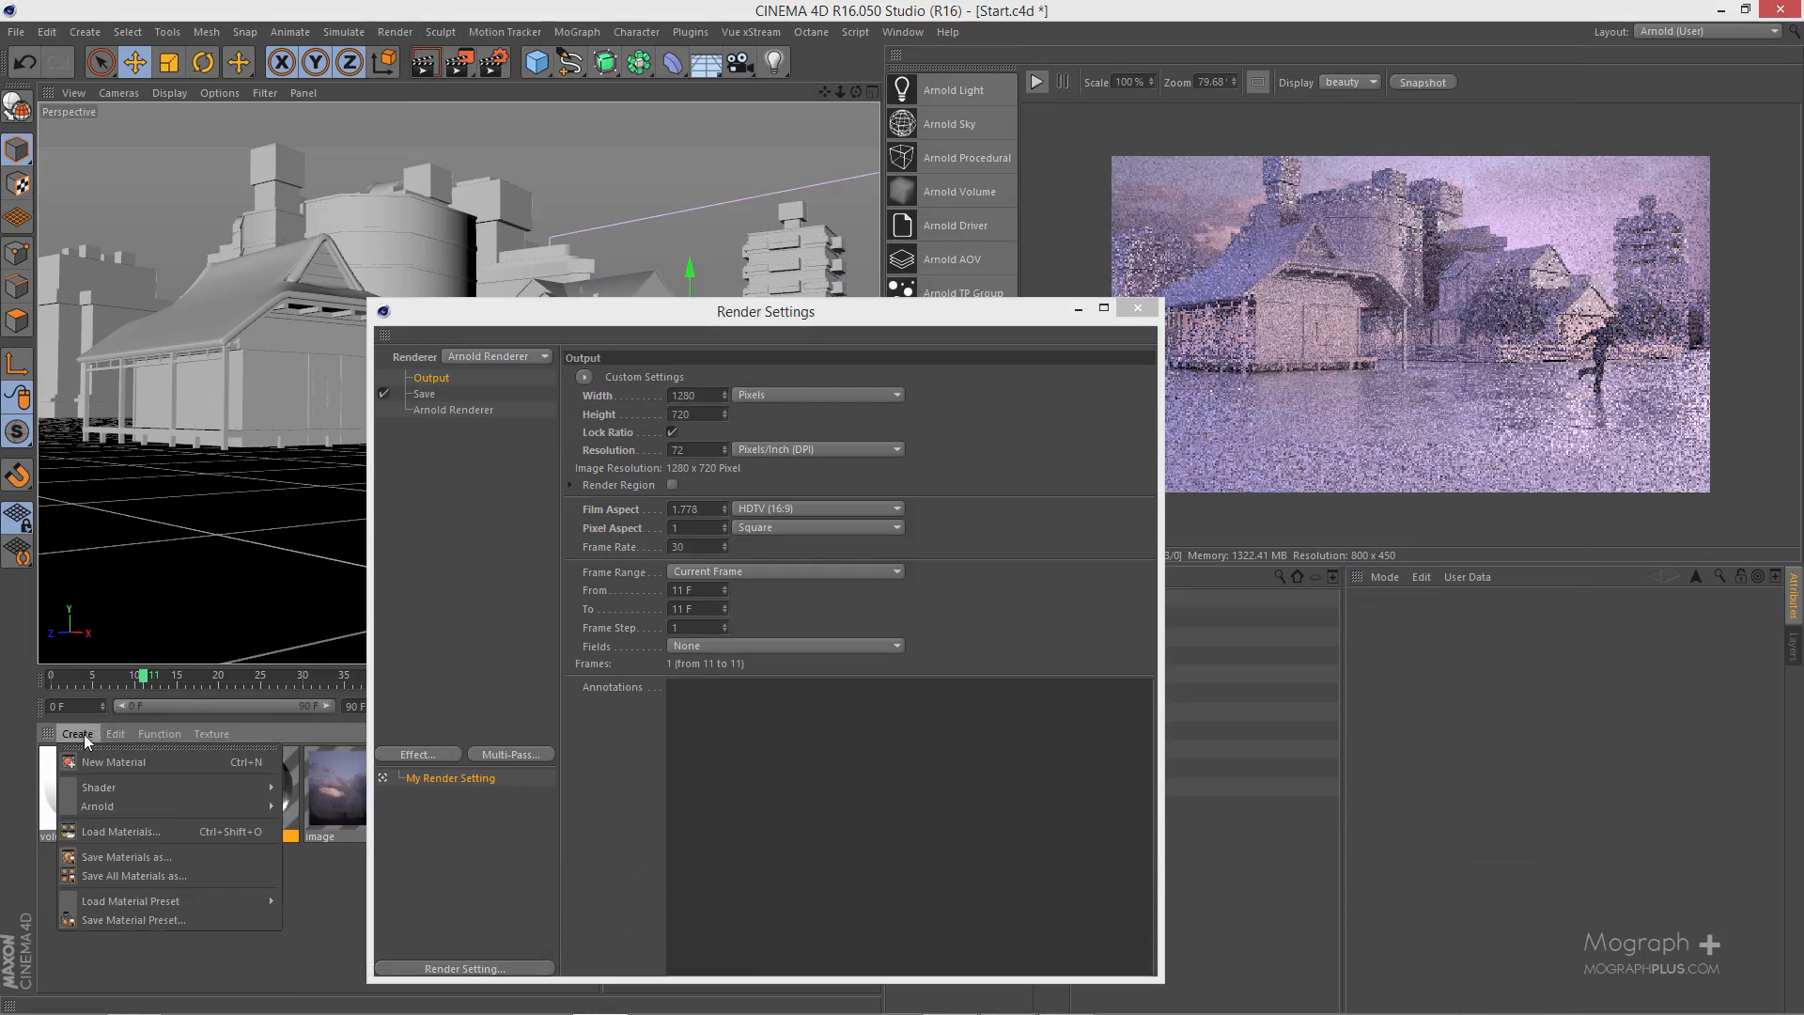
mouse_move(131, 804)
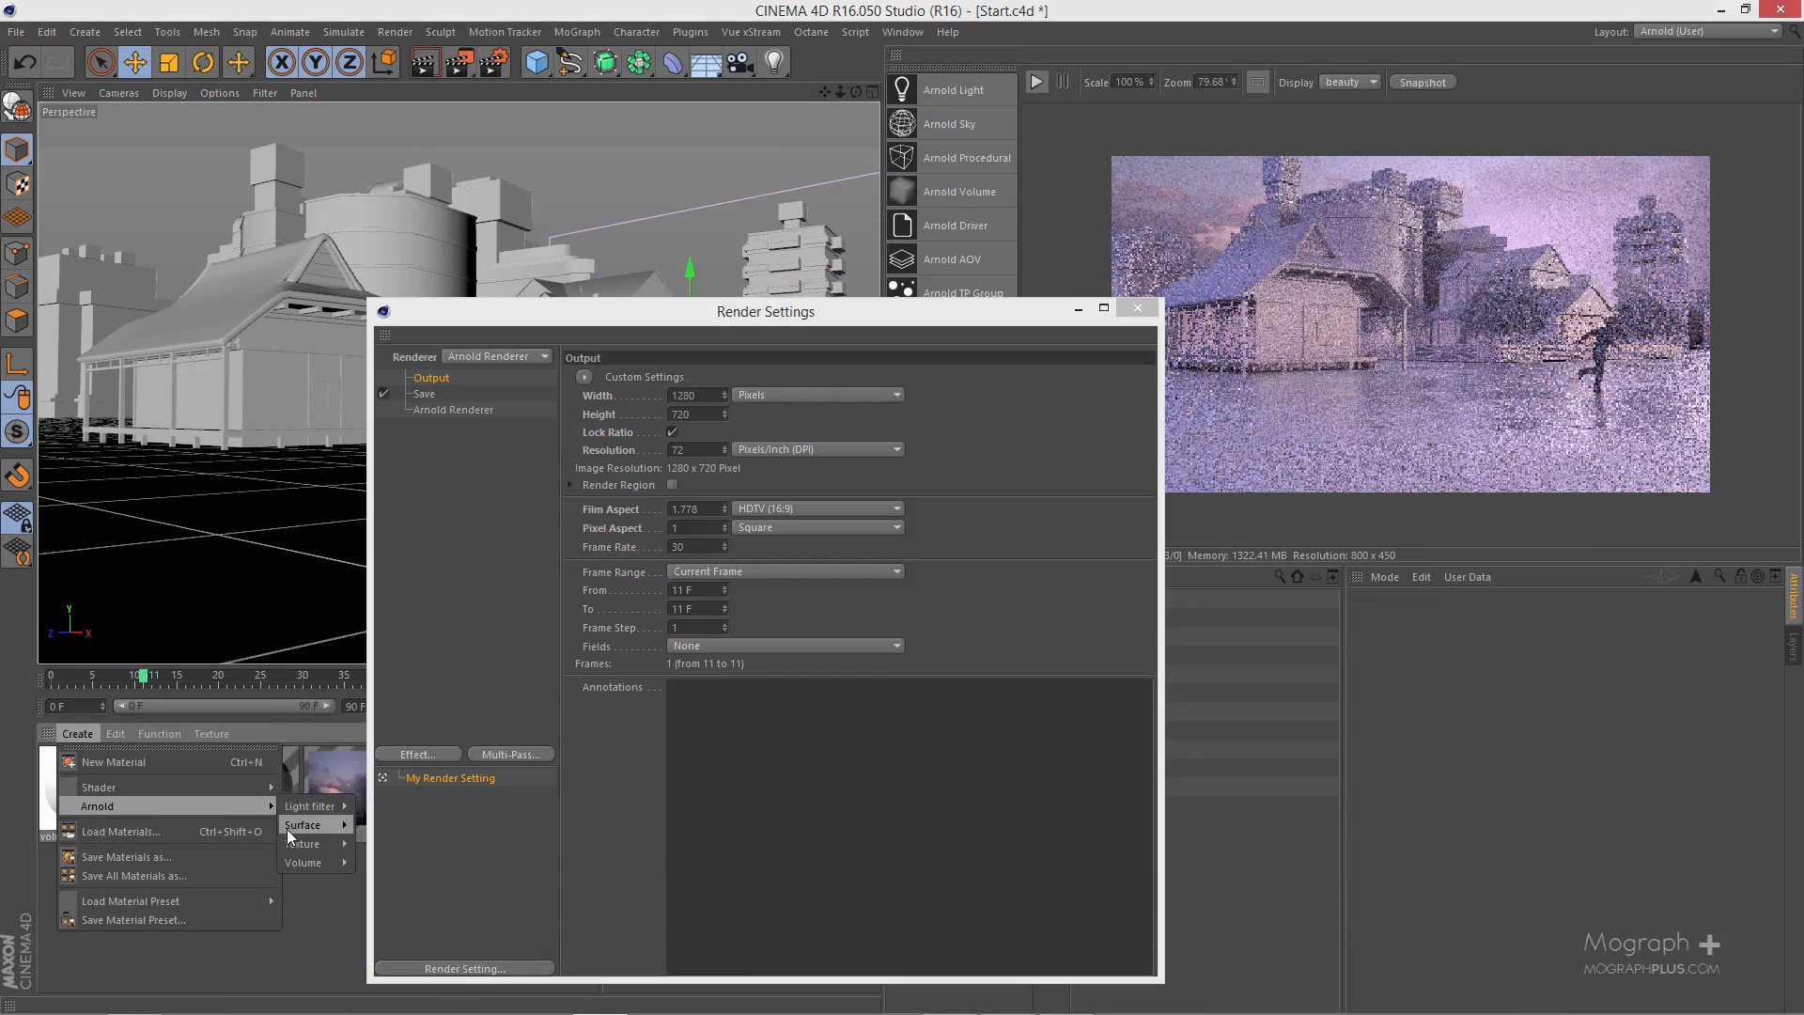
mouse_move(302, 825)
click(408, 964)
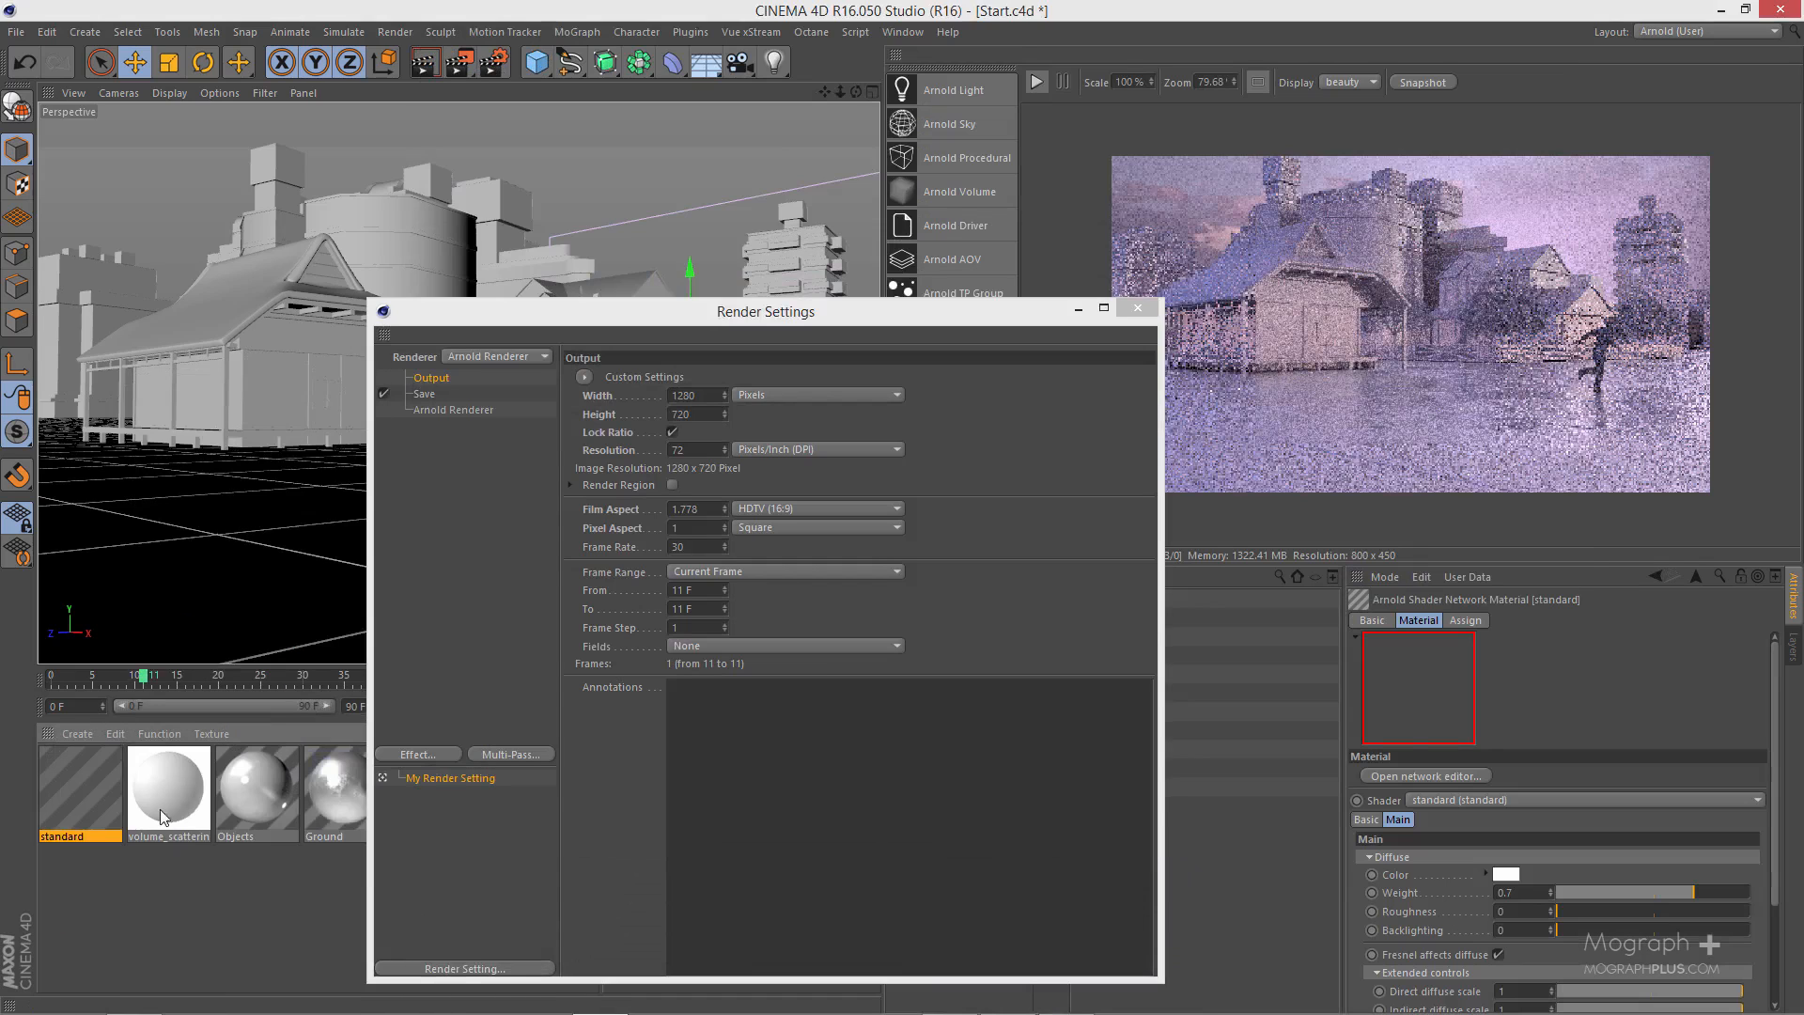
double_click(96, 793)
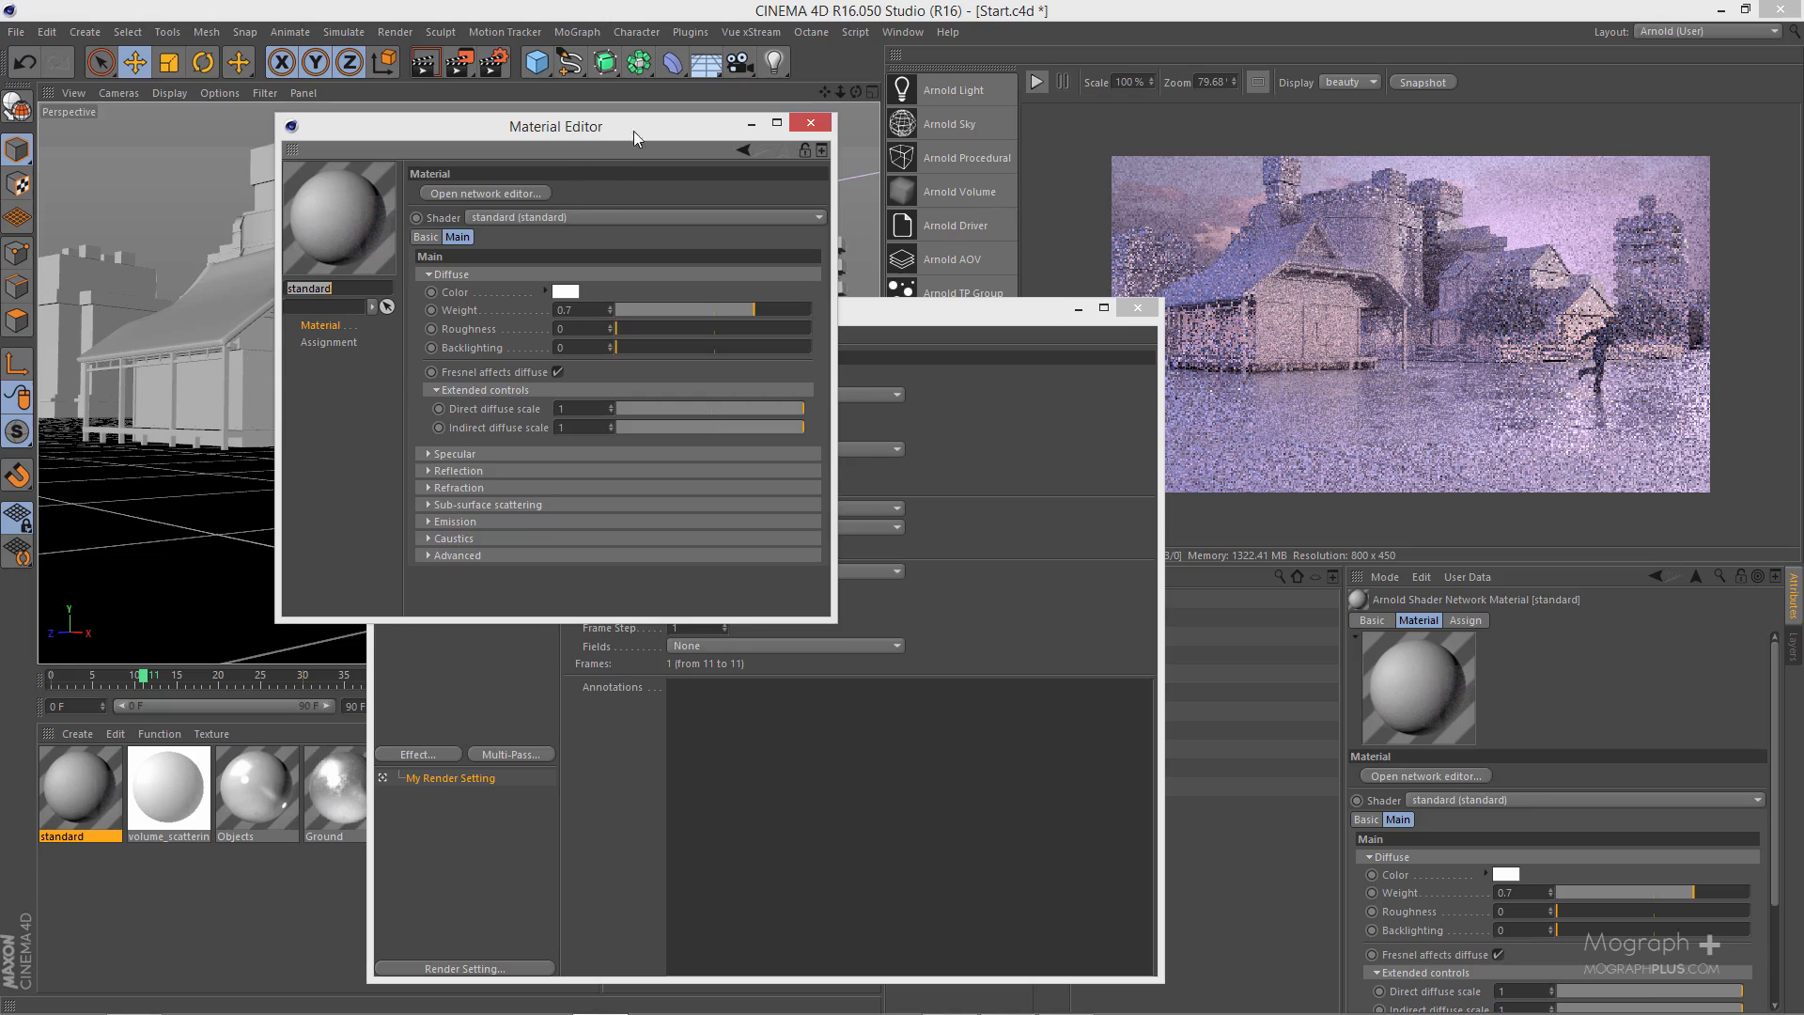
drag(633, 132, 1059, 292)
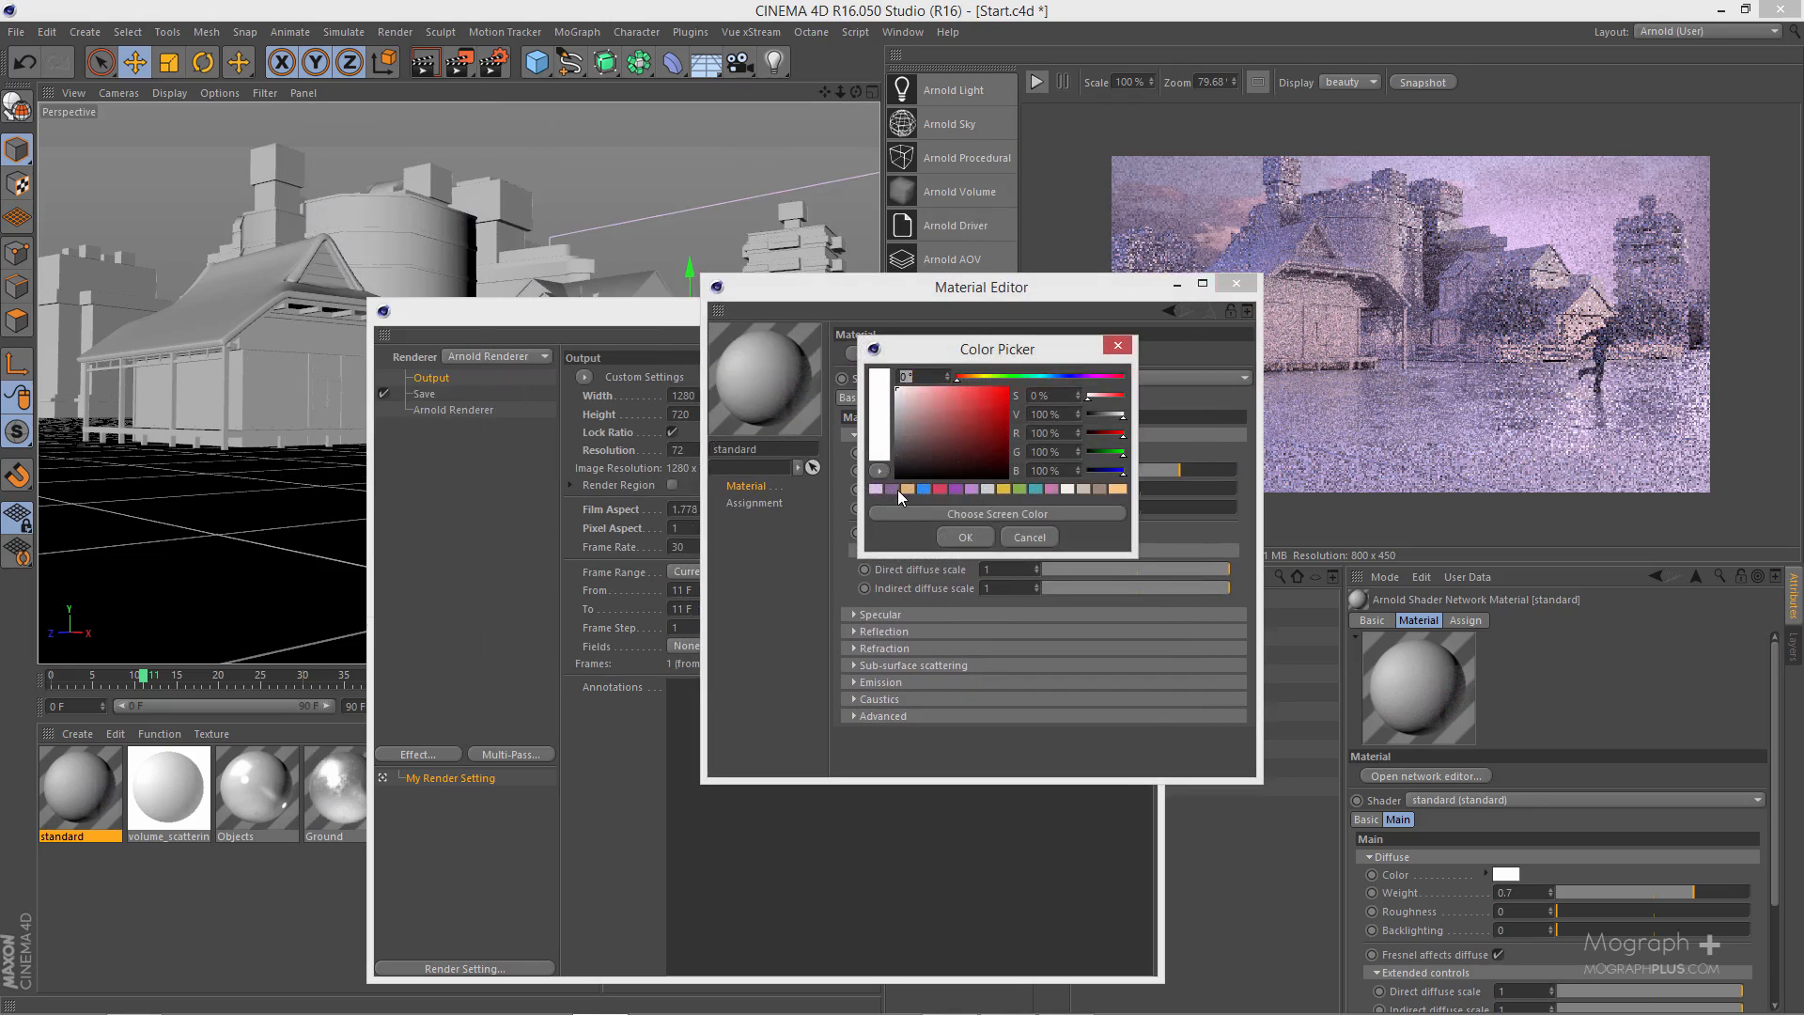
click(895, 489)
click(959, 533)
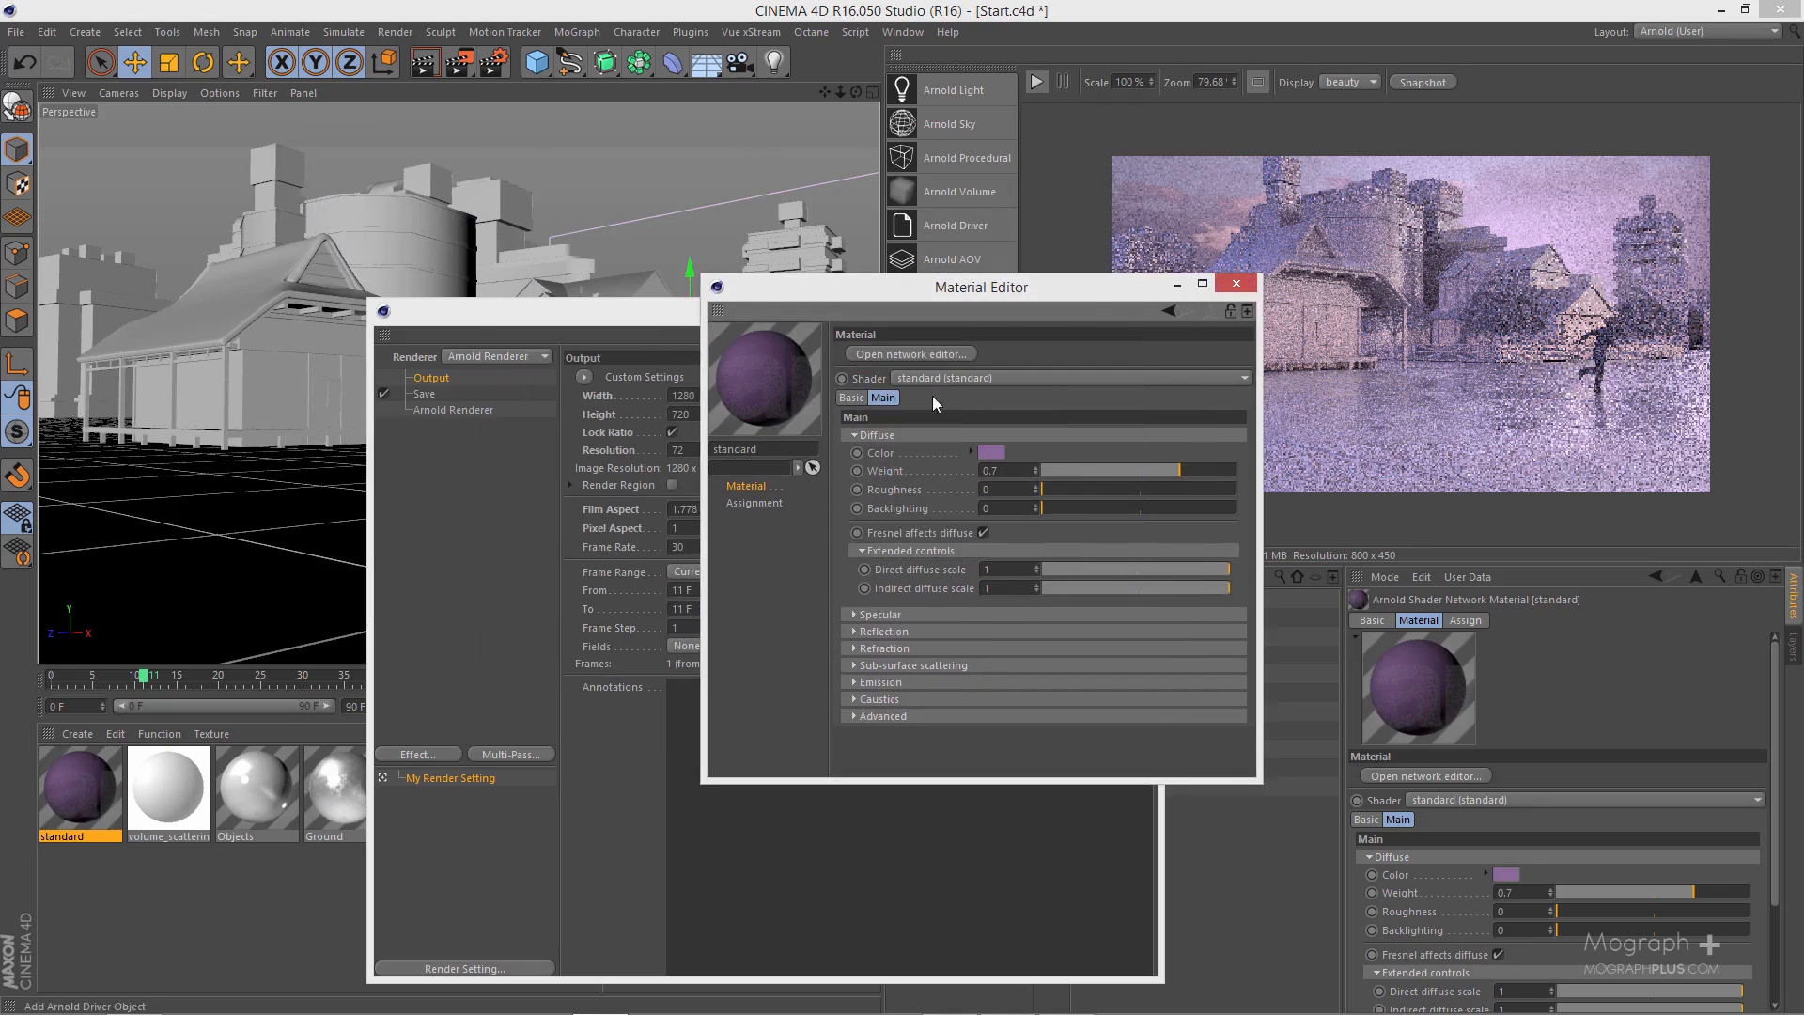
- Set the purple material's specular weight to 0.47 and roughness to 0.34, enable specular Fresnel with reflectance at normal 0.32, and close the Material Editor
click(920, 612)
mouse_move(1102, 651)
mouse_down()
mouse_move(1165, 650)
mouse_move(1115, 667)
mouse_up()
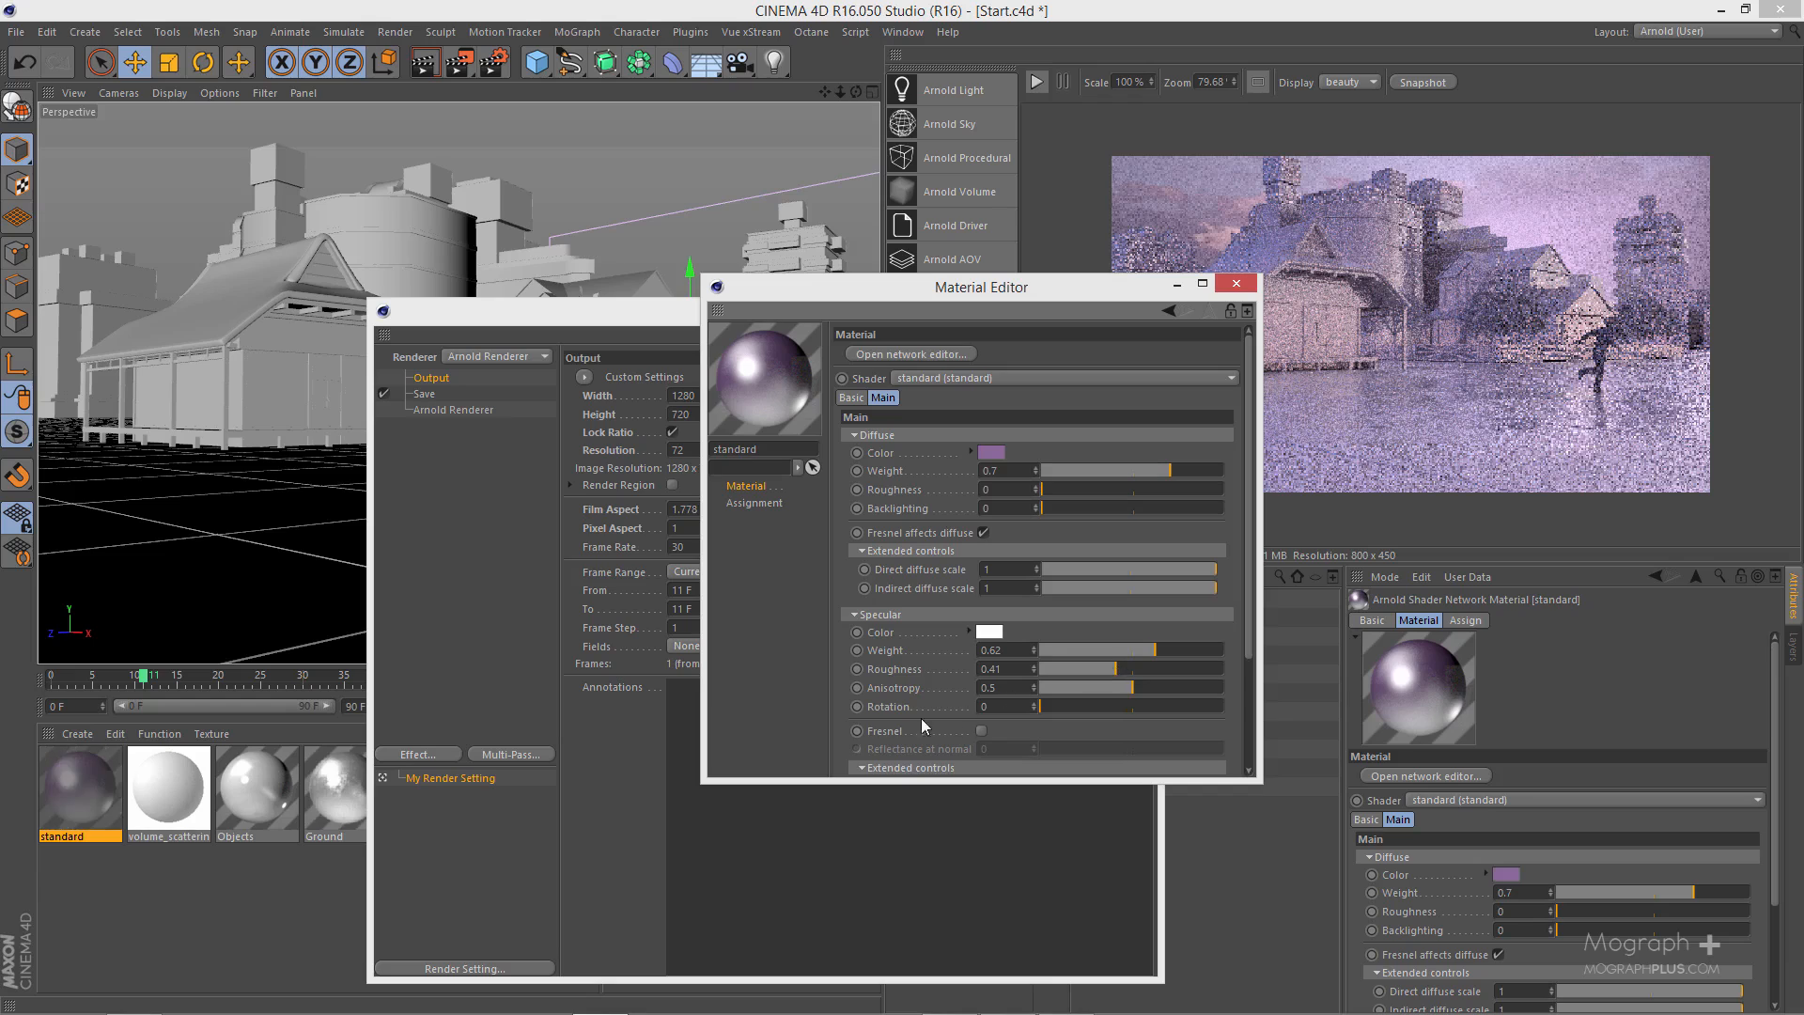
scroll(973, 667, down, 2)
click(981, 659)
scroll(911, 600, up, 1)
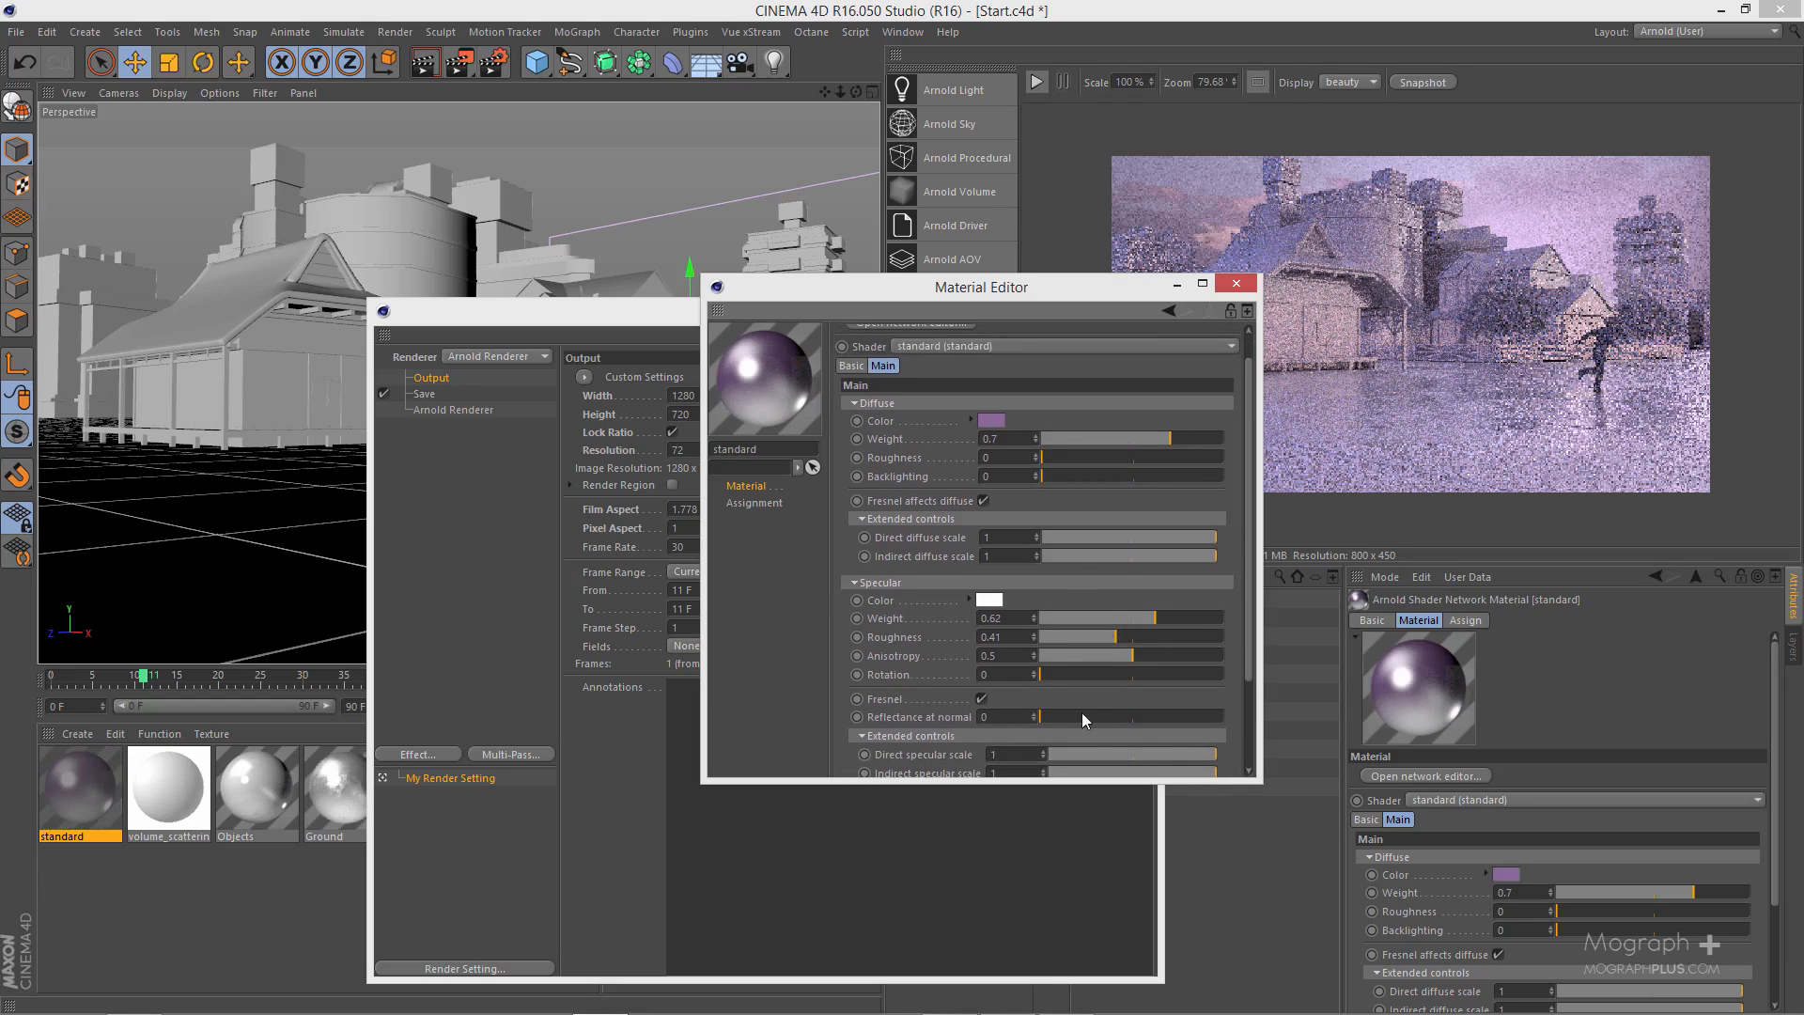
mouse_move(964, 574)
mouse_down()
mouse_move(966, 546)
mouse_move(968, 581)
mouse_up()
drag(1105, 724, 1099, 724)
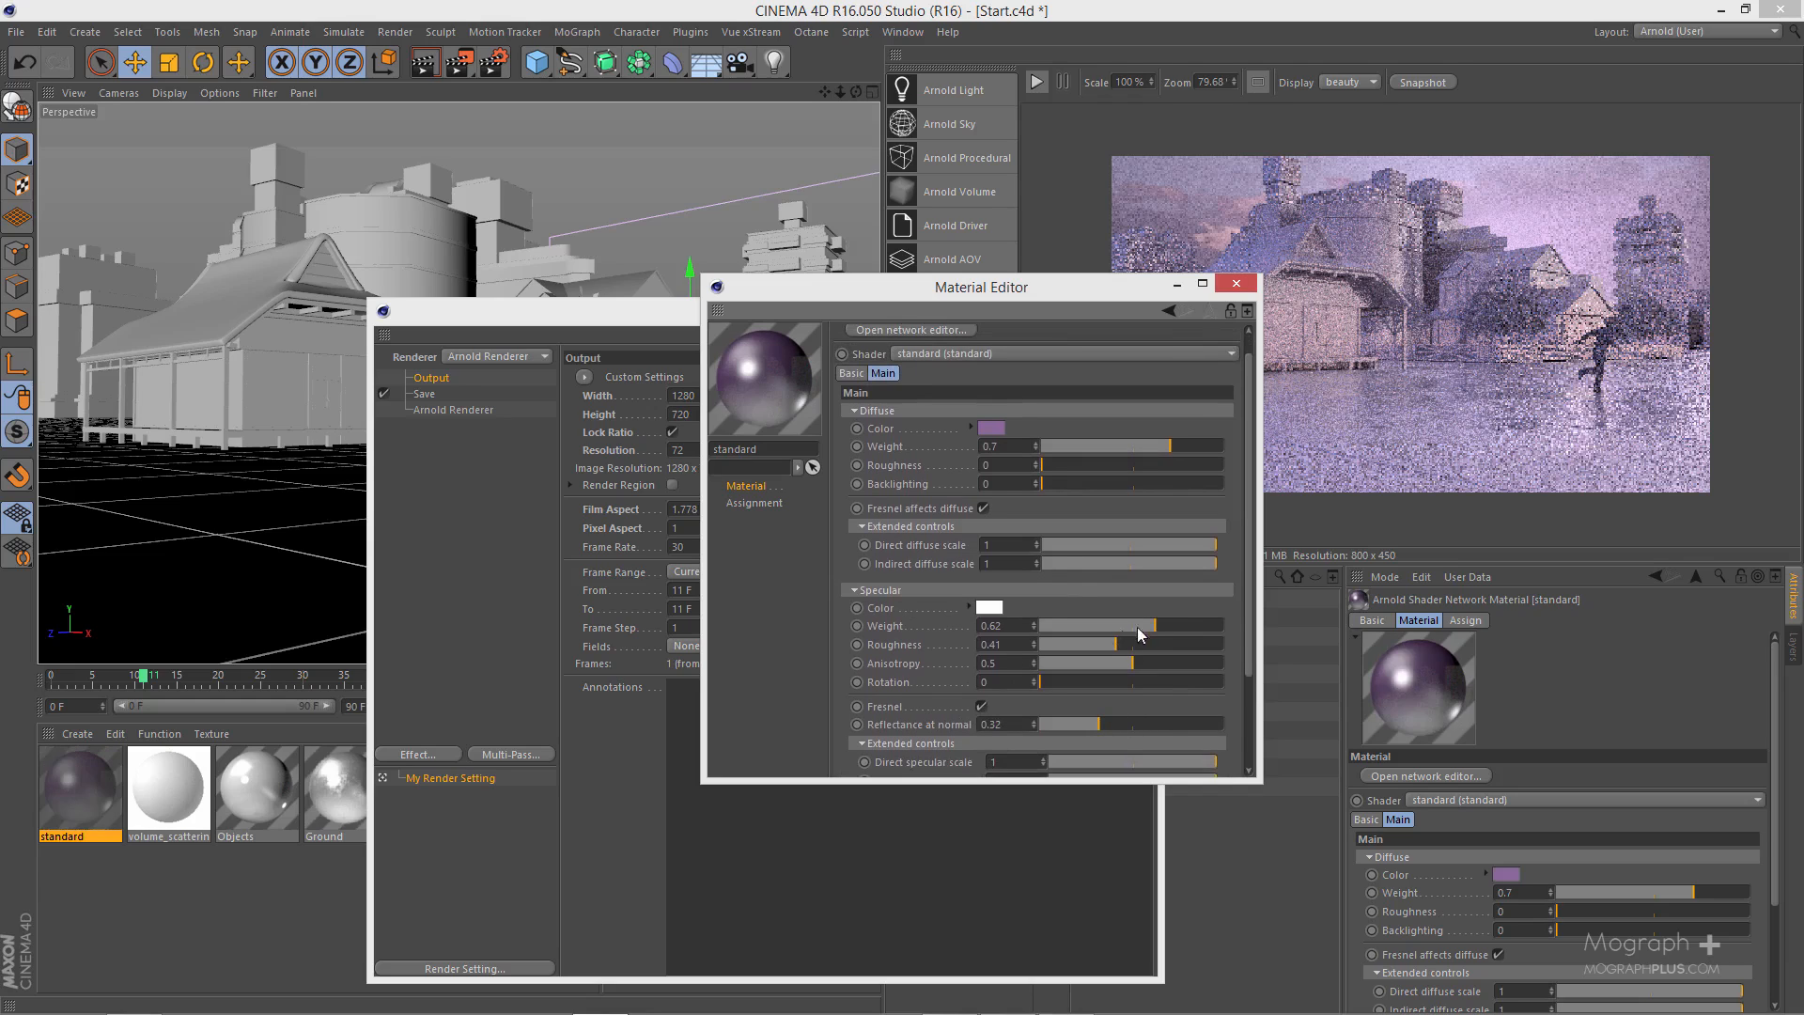
drag(1143, 643, 1126, 624)
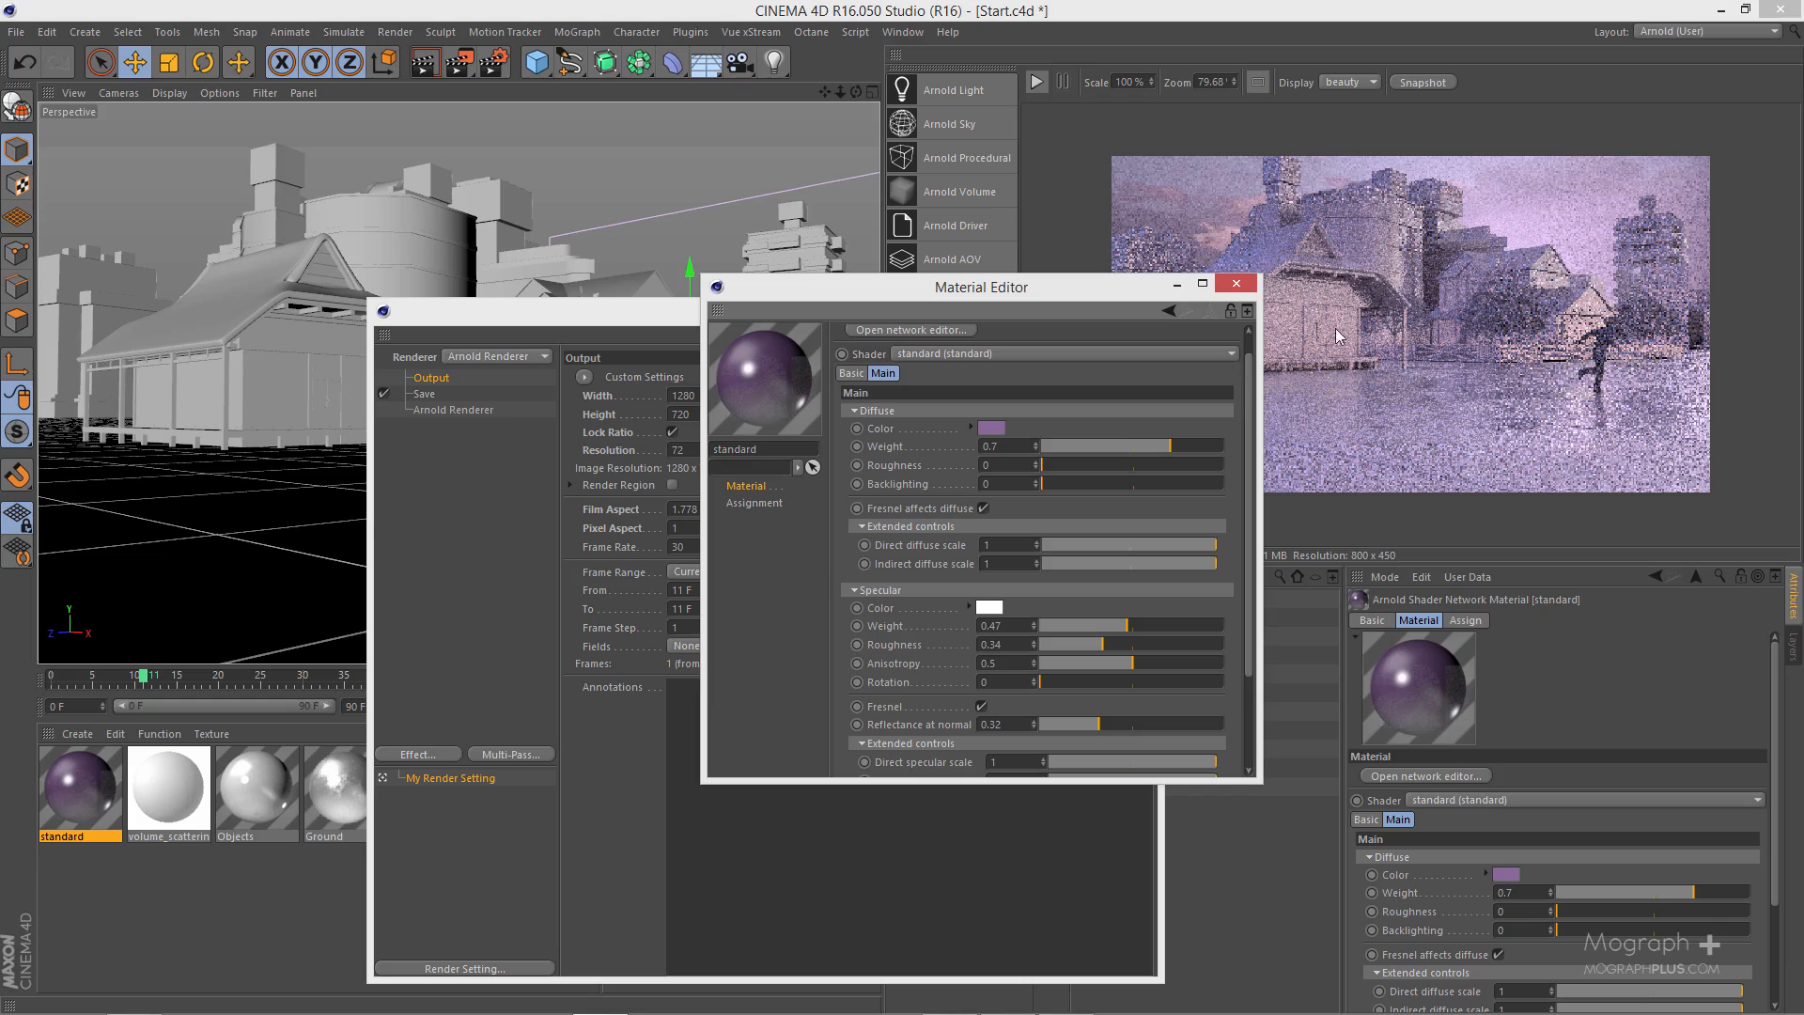
click(1236, 283)
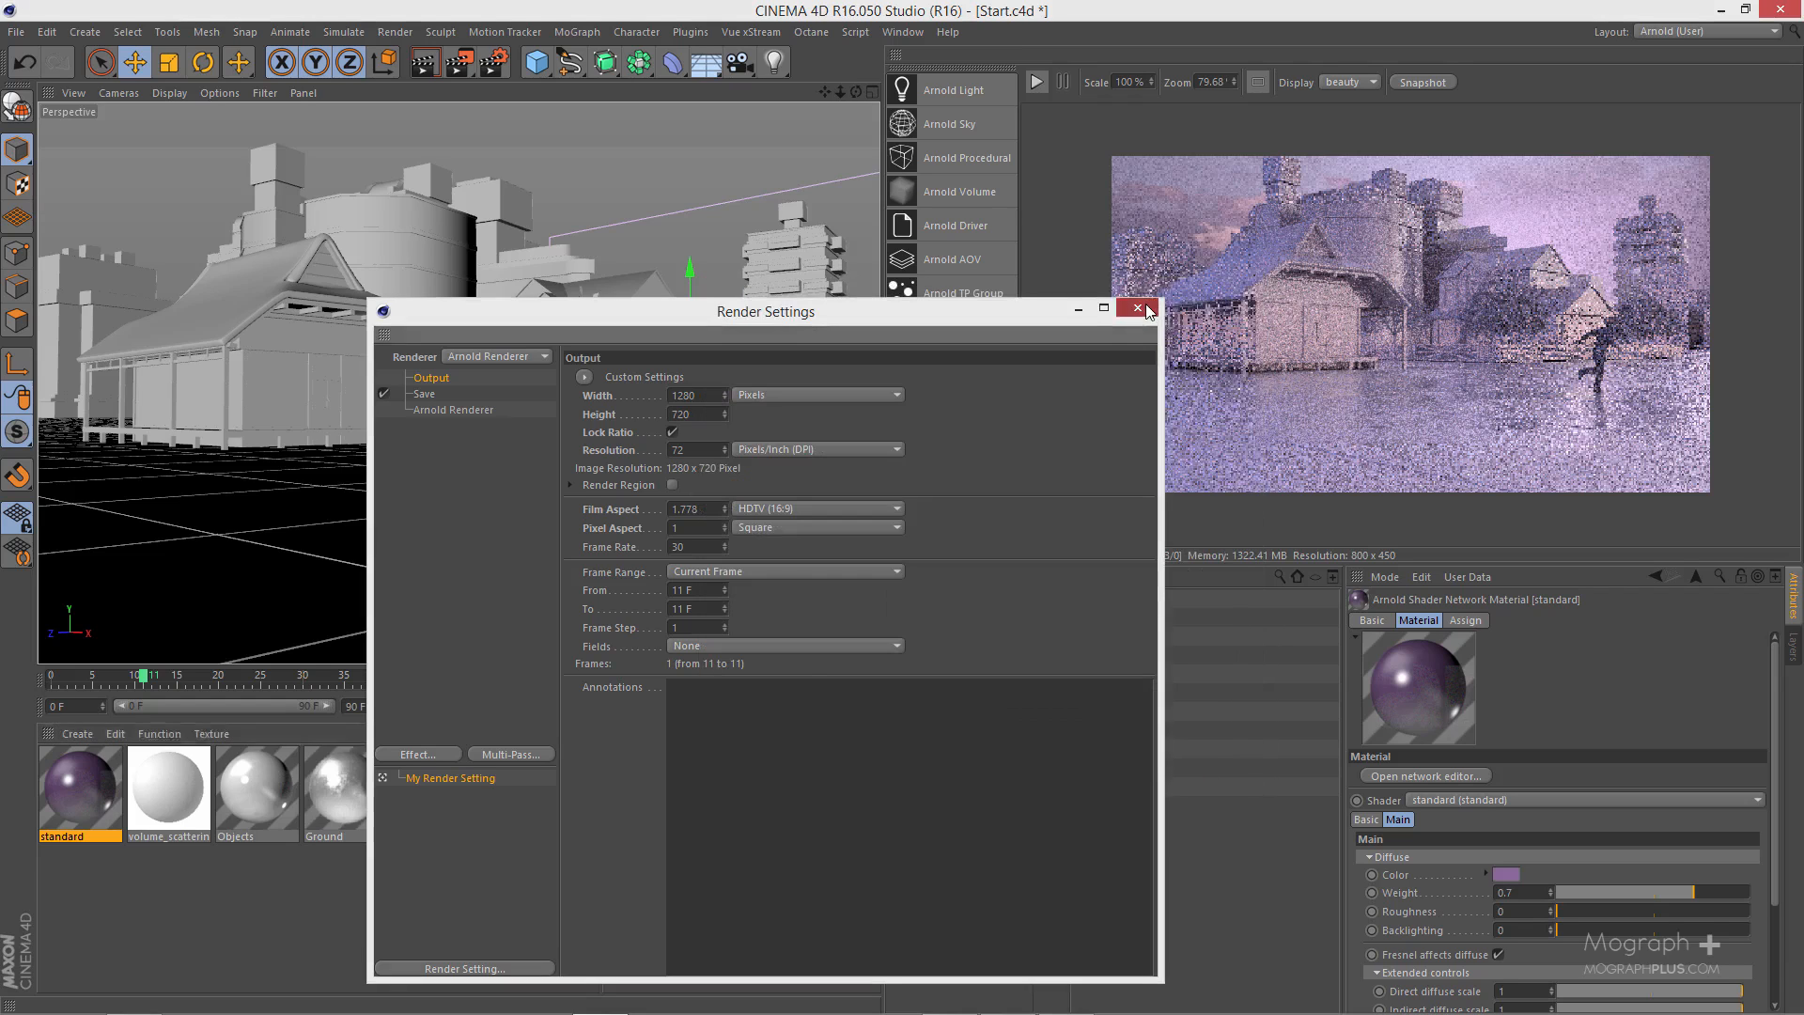
- Close the render settings, assign the purple standard material to the Man Running object and start the Arnold IPR preview render
click(1142, 311)
drag(84, 759, 953, 678)
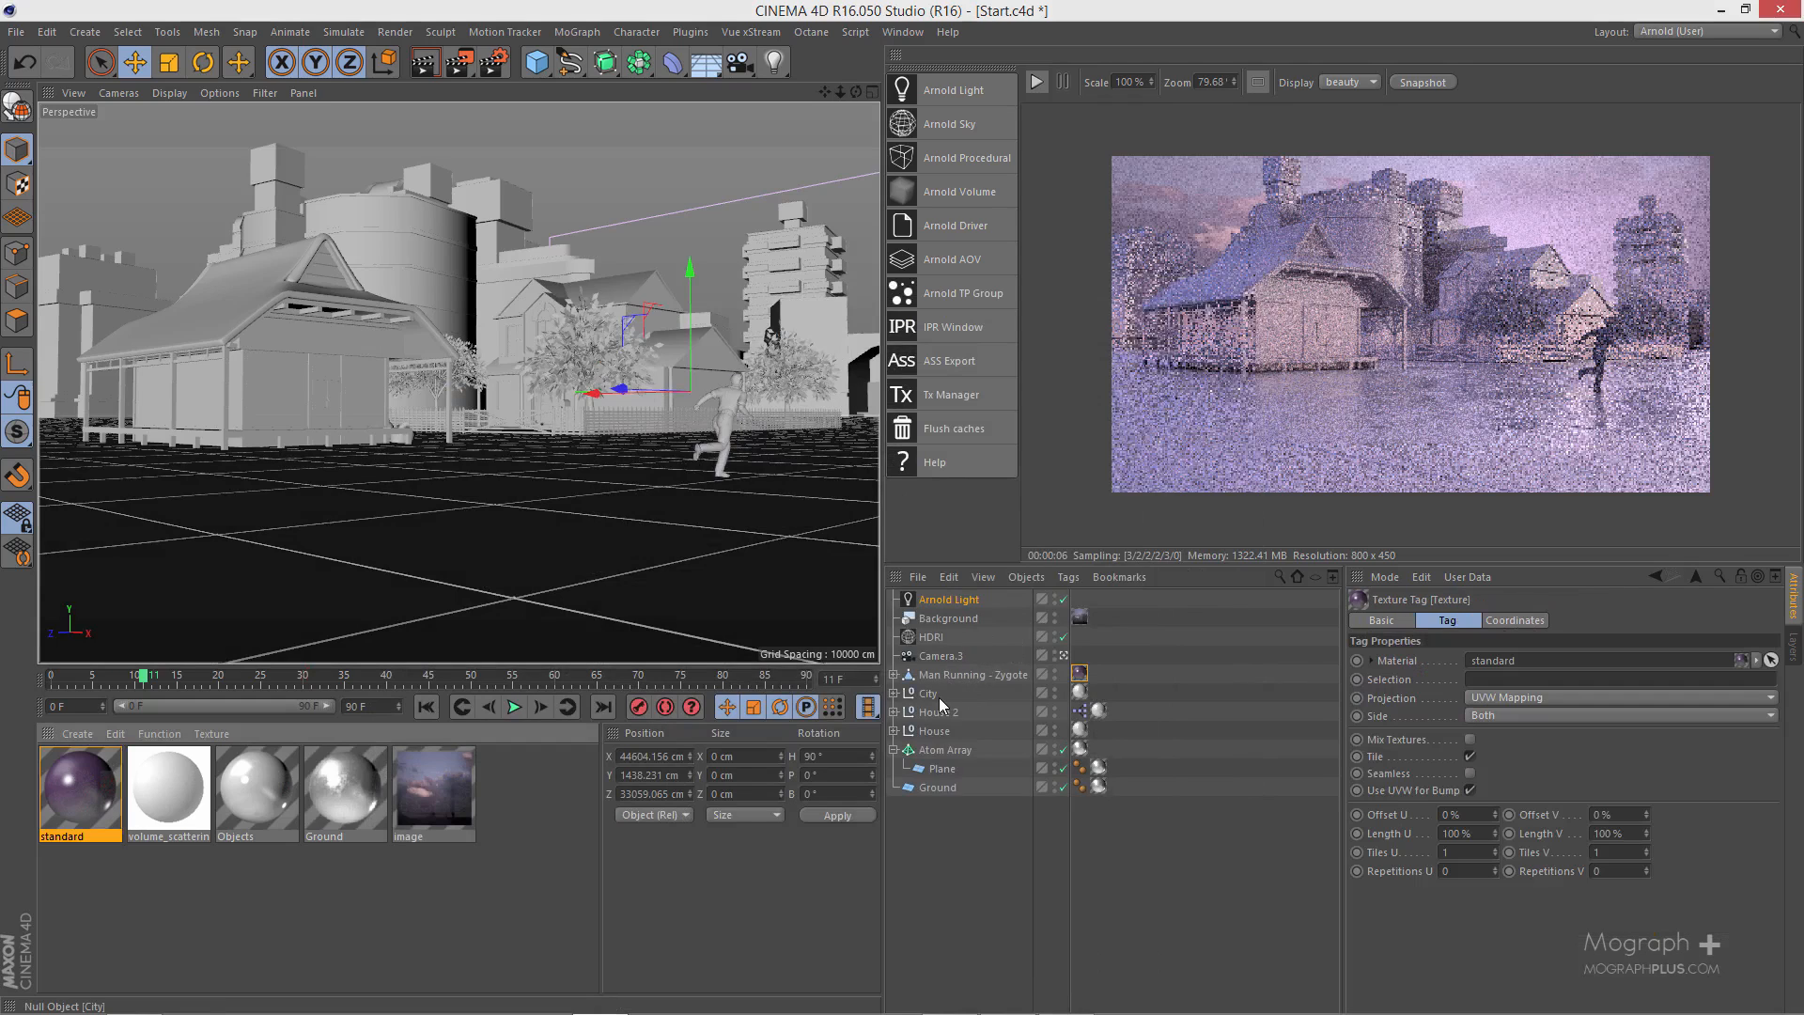
click(1037, 81)
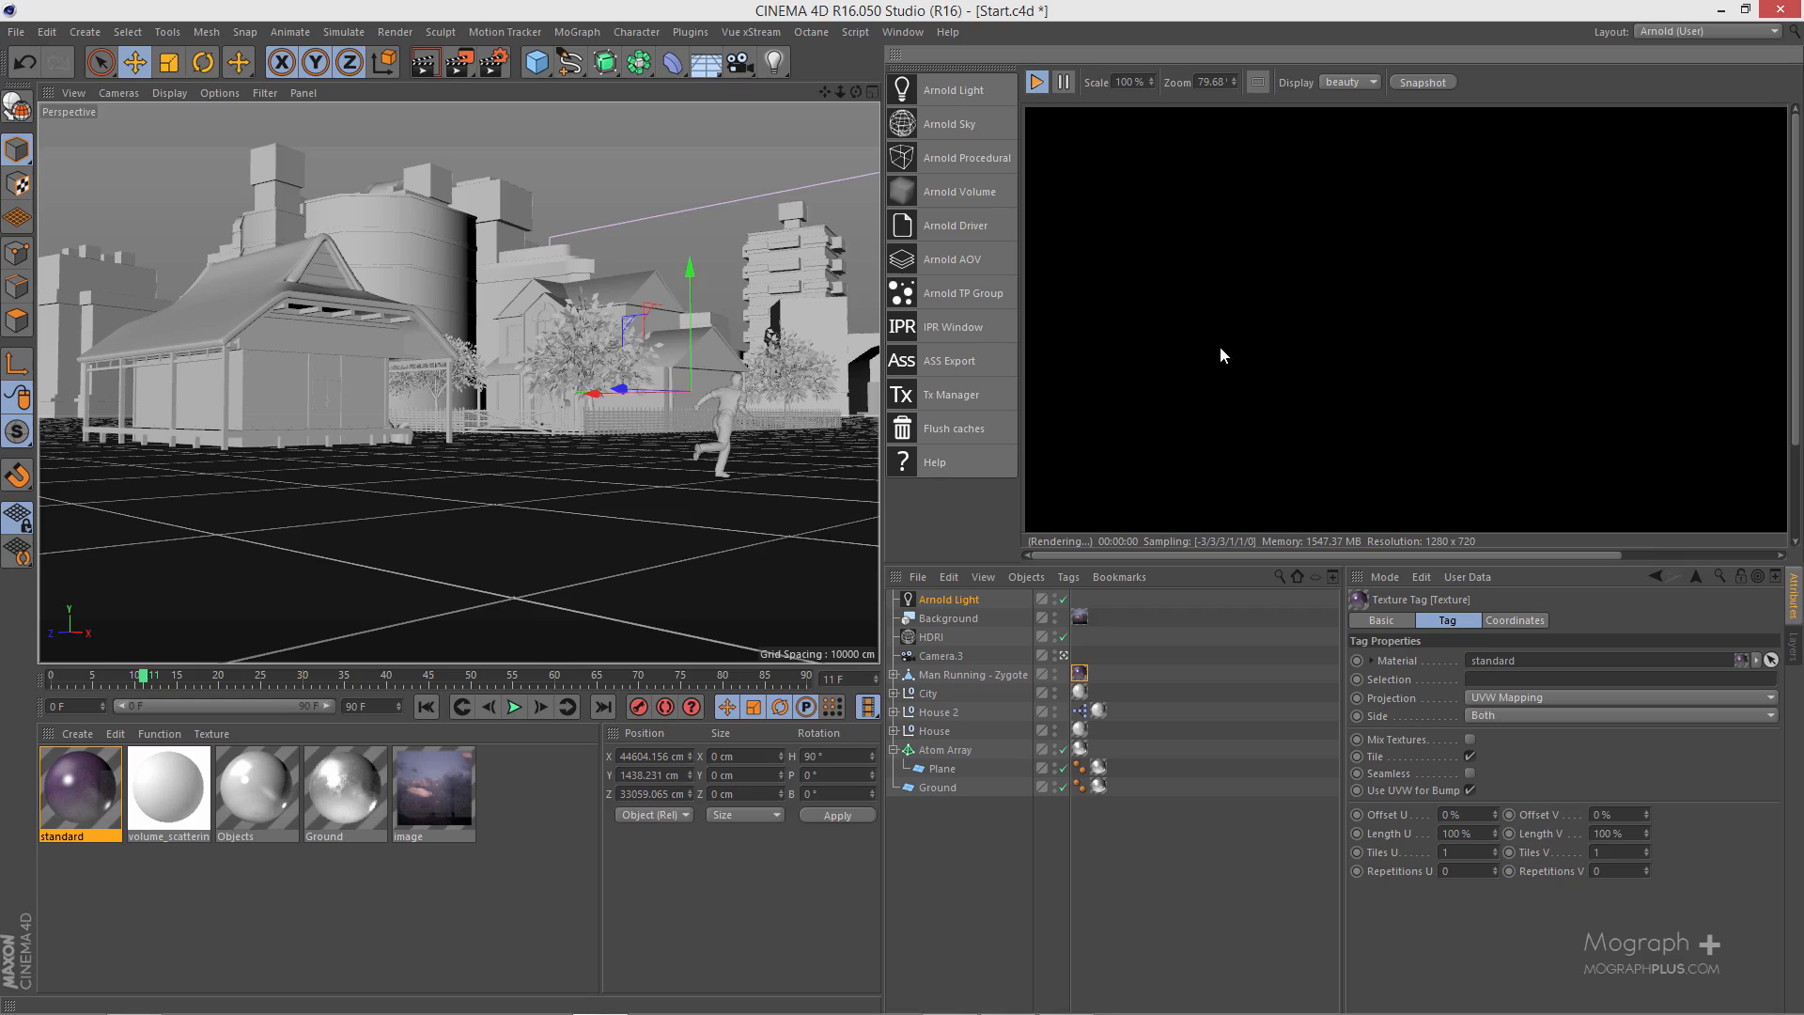
scroll(1220, 371, down, 3)
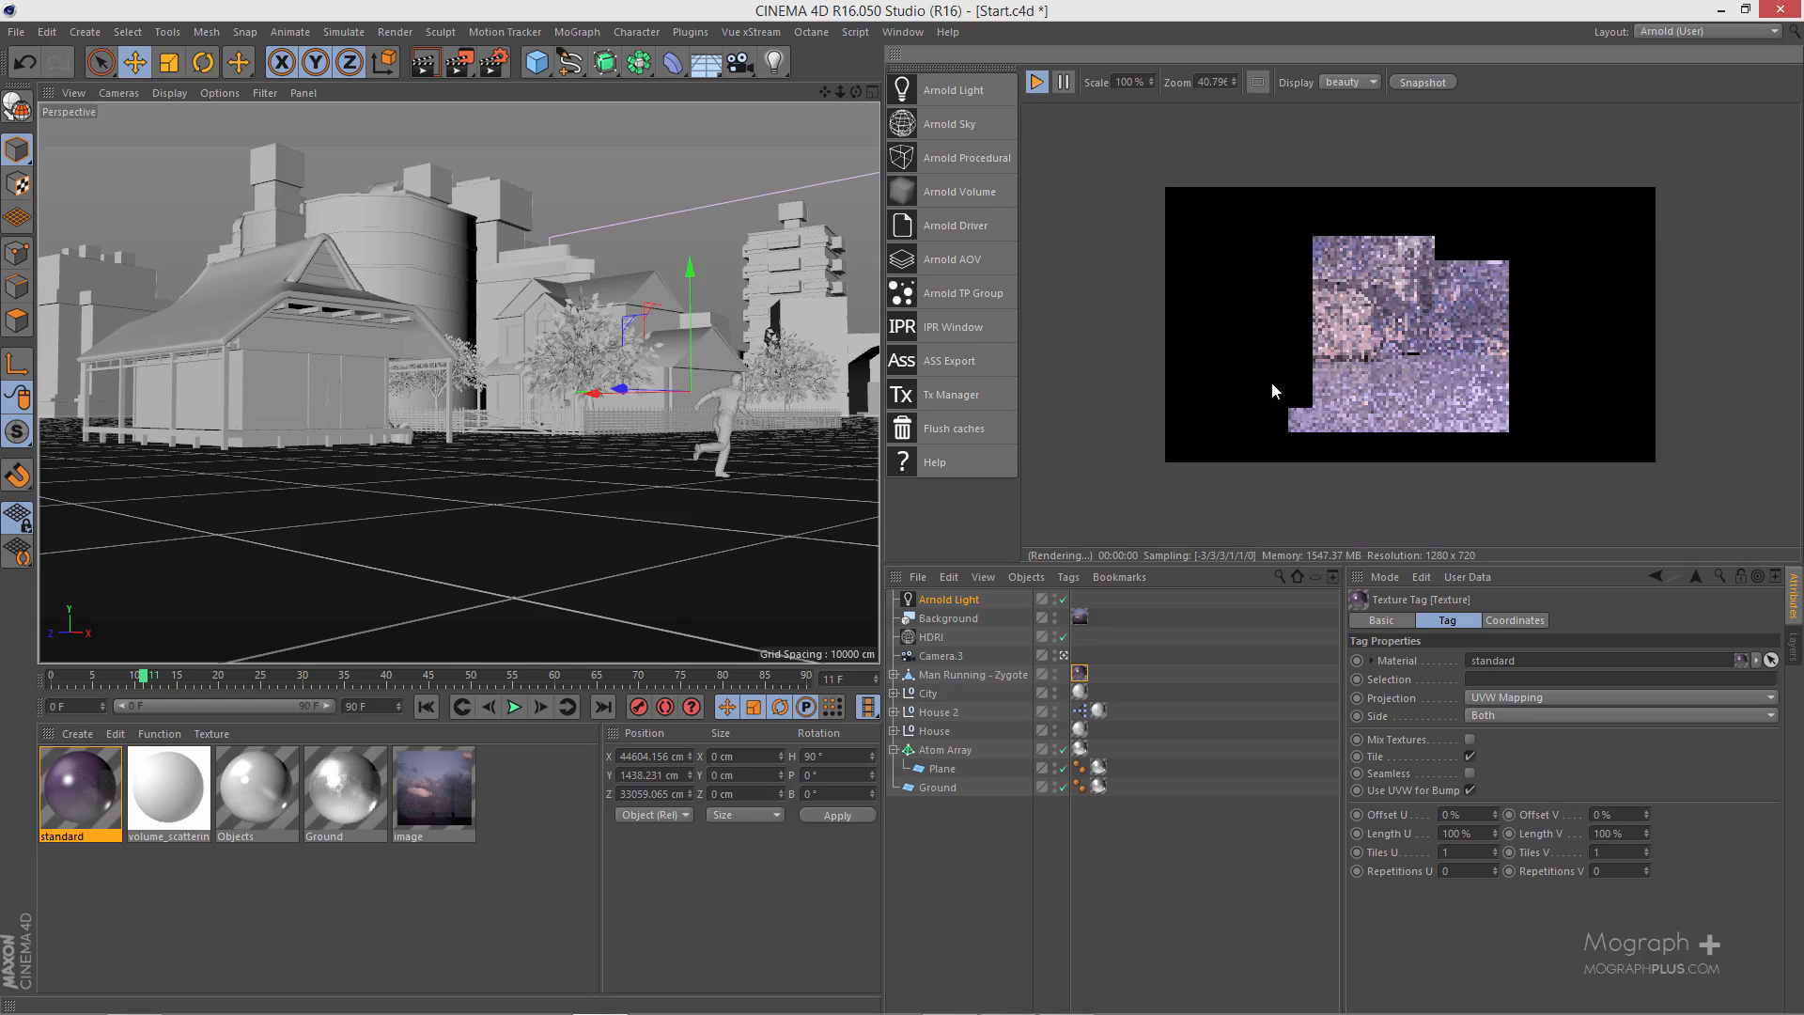
scroll(1278, 385, up, 1)
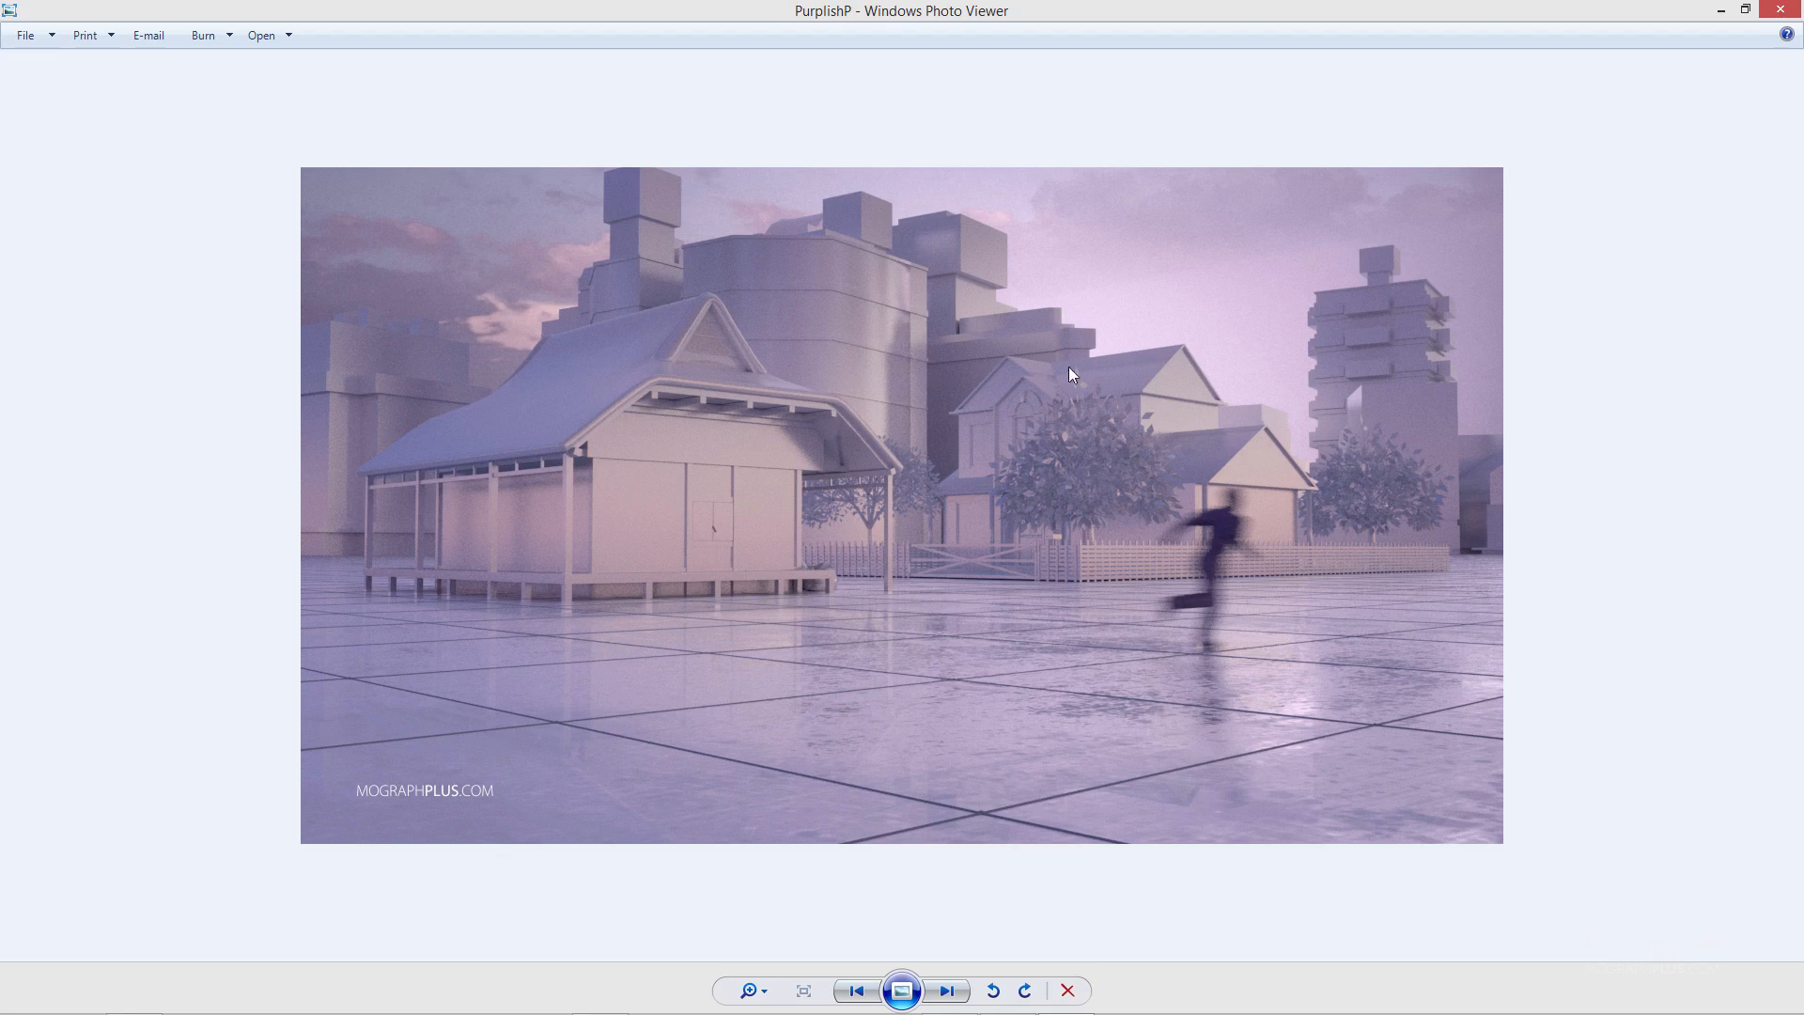
- Compare the IPR preview with the finished PurplishP image in Windows Photo Viewer
drag(936, 4, 734, 352)
drag(981, 353, 993, 191)
double_click(960, 195)
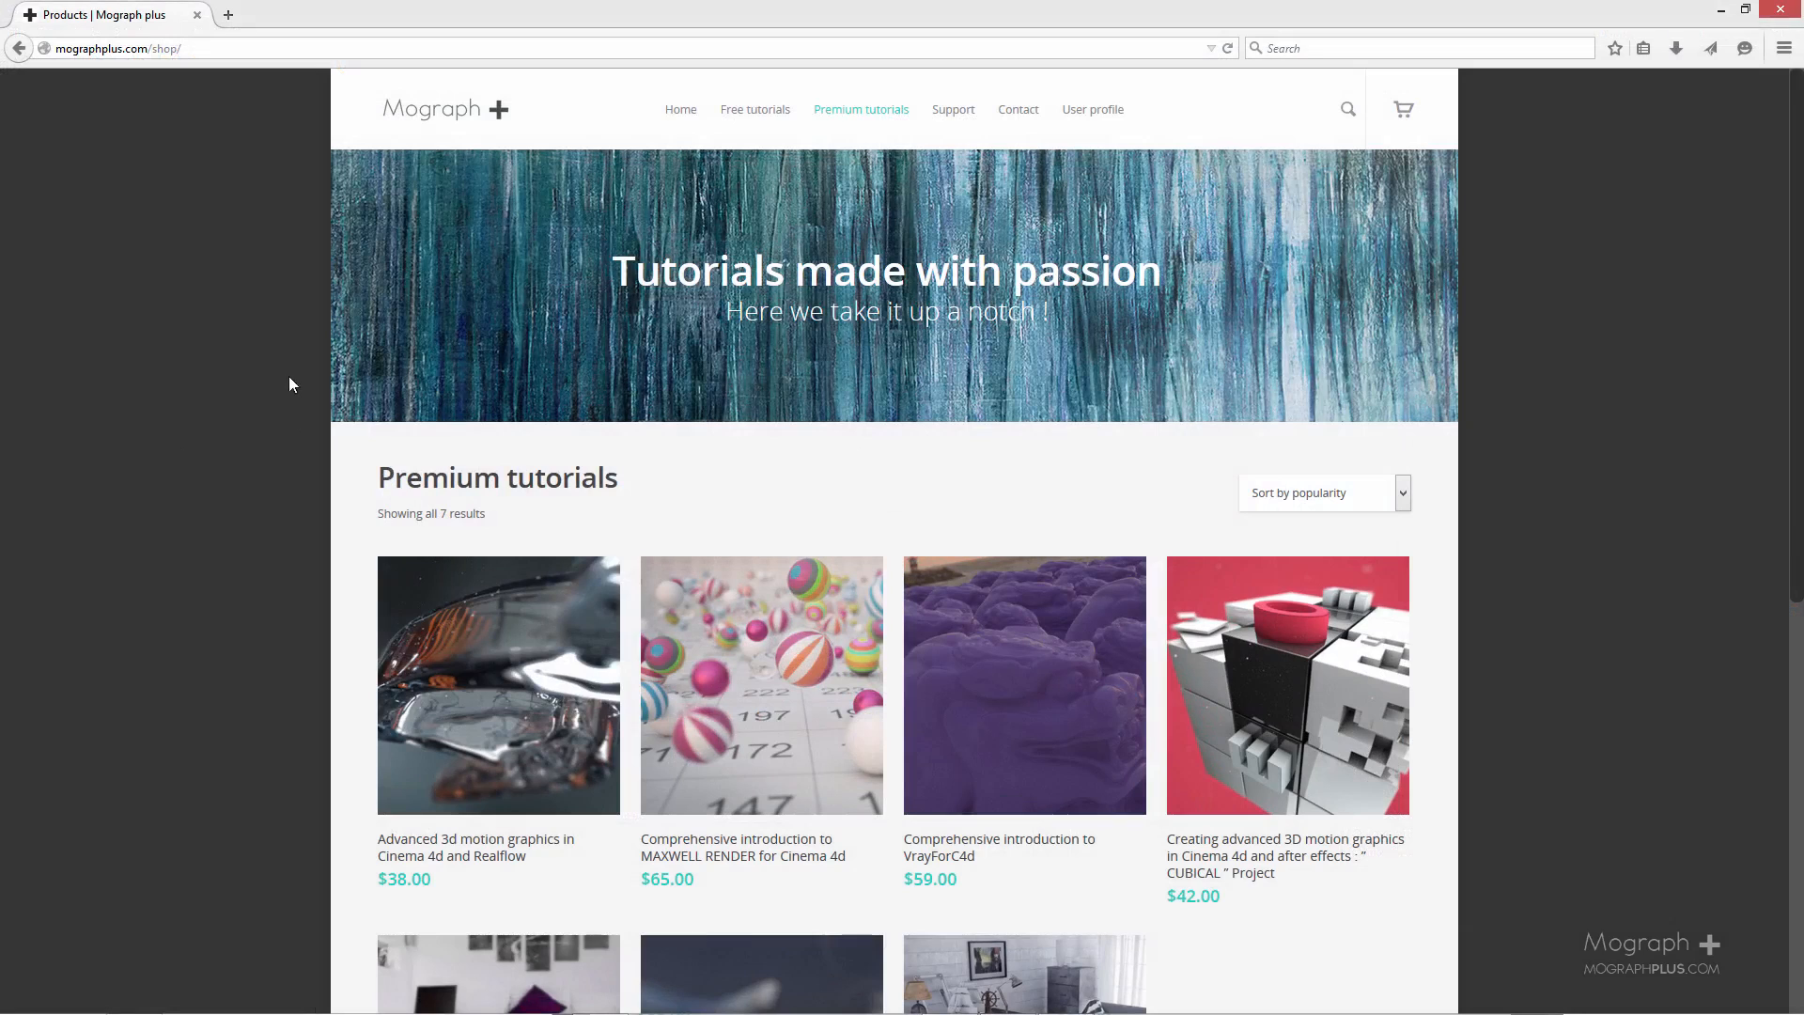
- Look through the Premium tutorials on the mographplus.com shop page in the browser and minimize the browser
scroll(611, 470, down, 2)
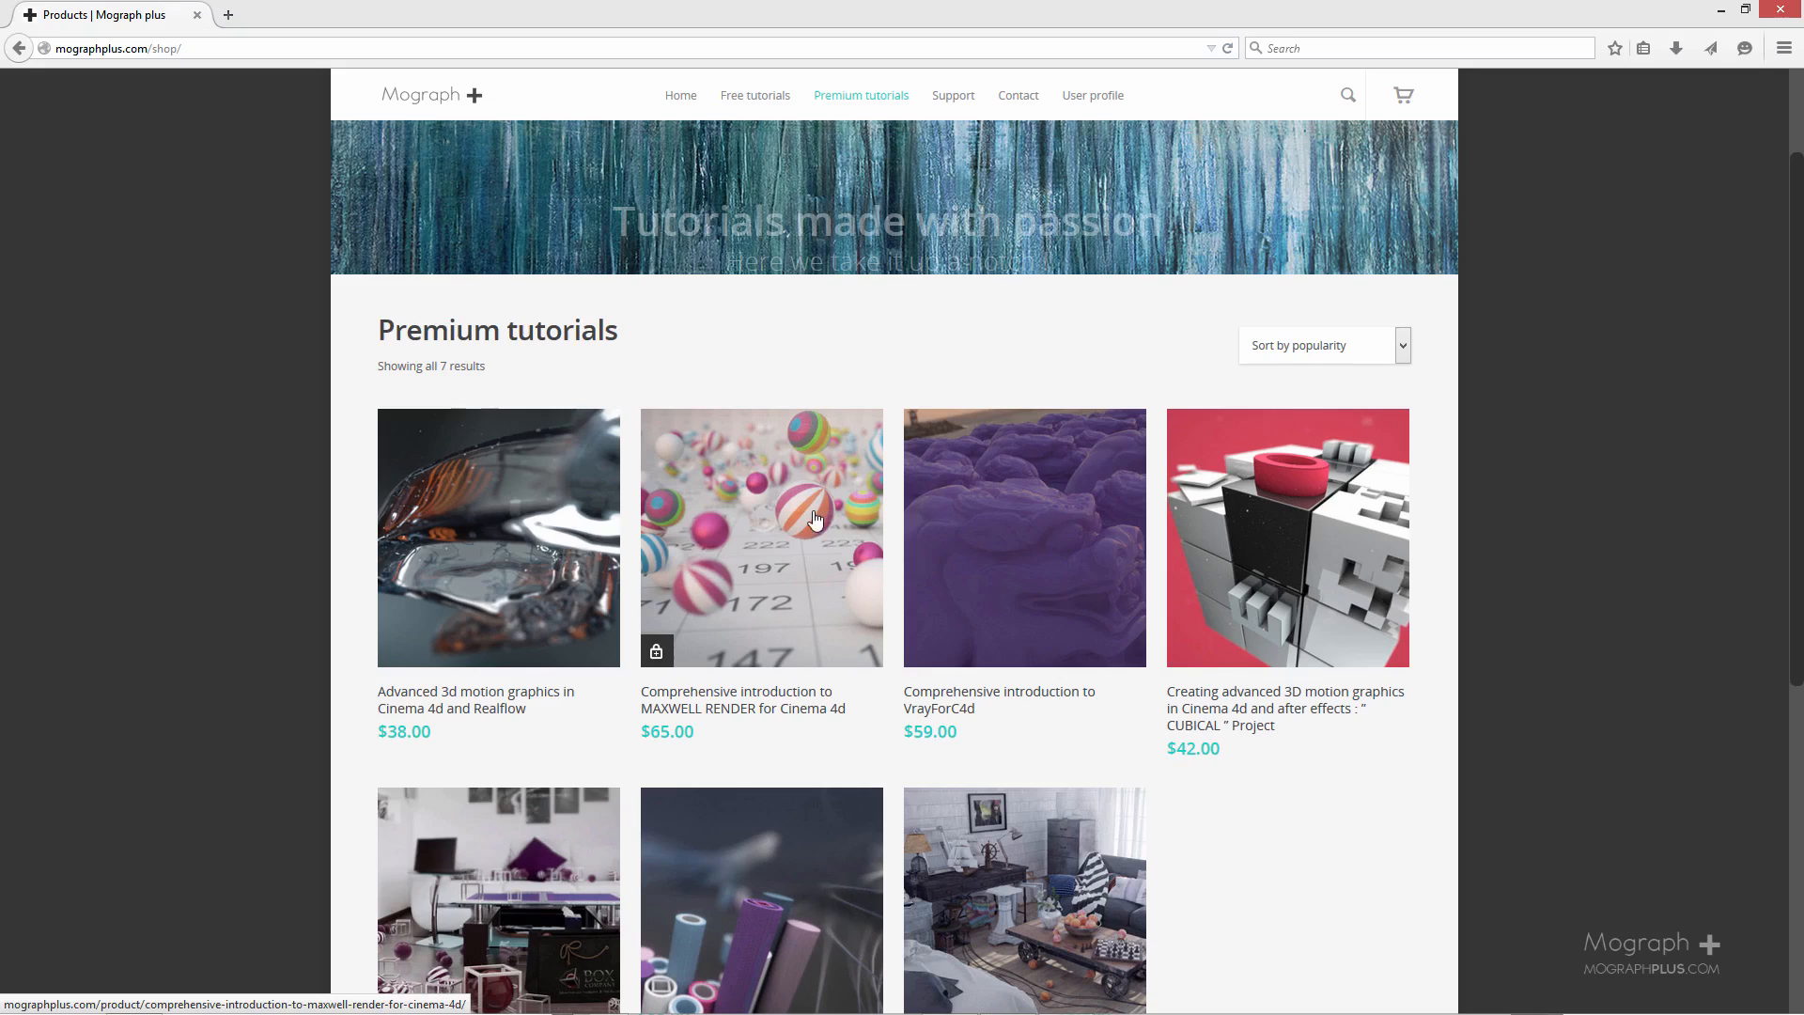
scroll(814, 520, down, 2)
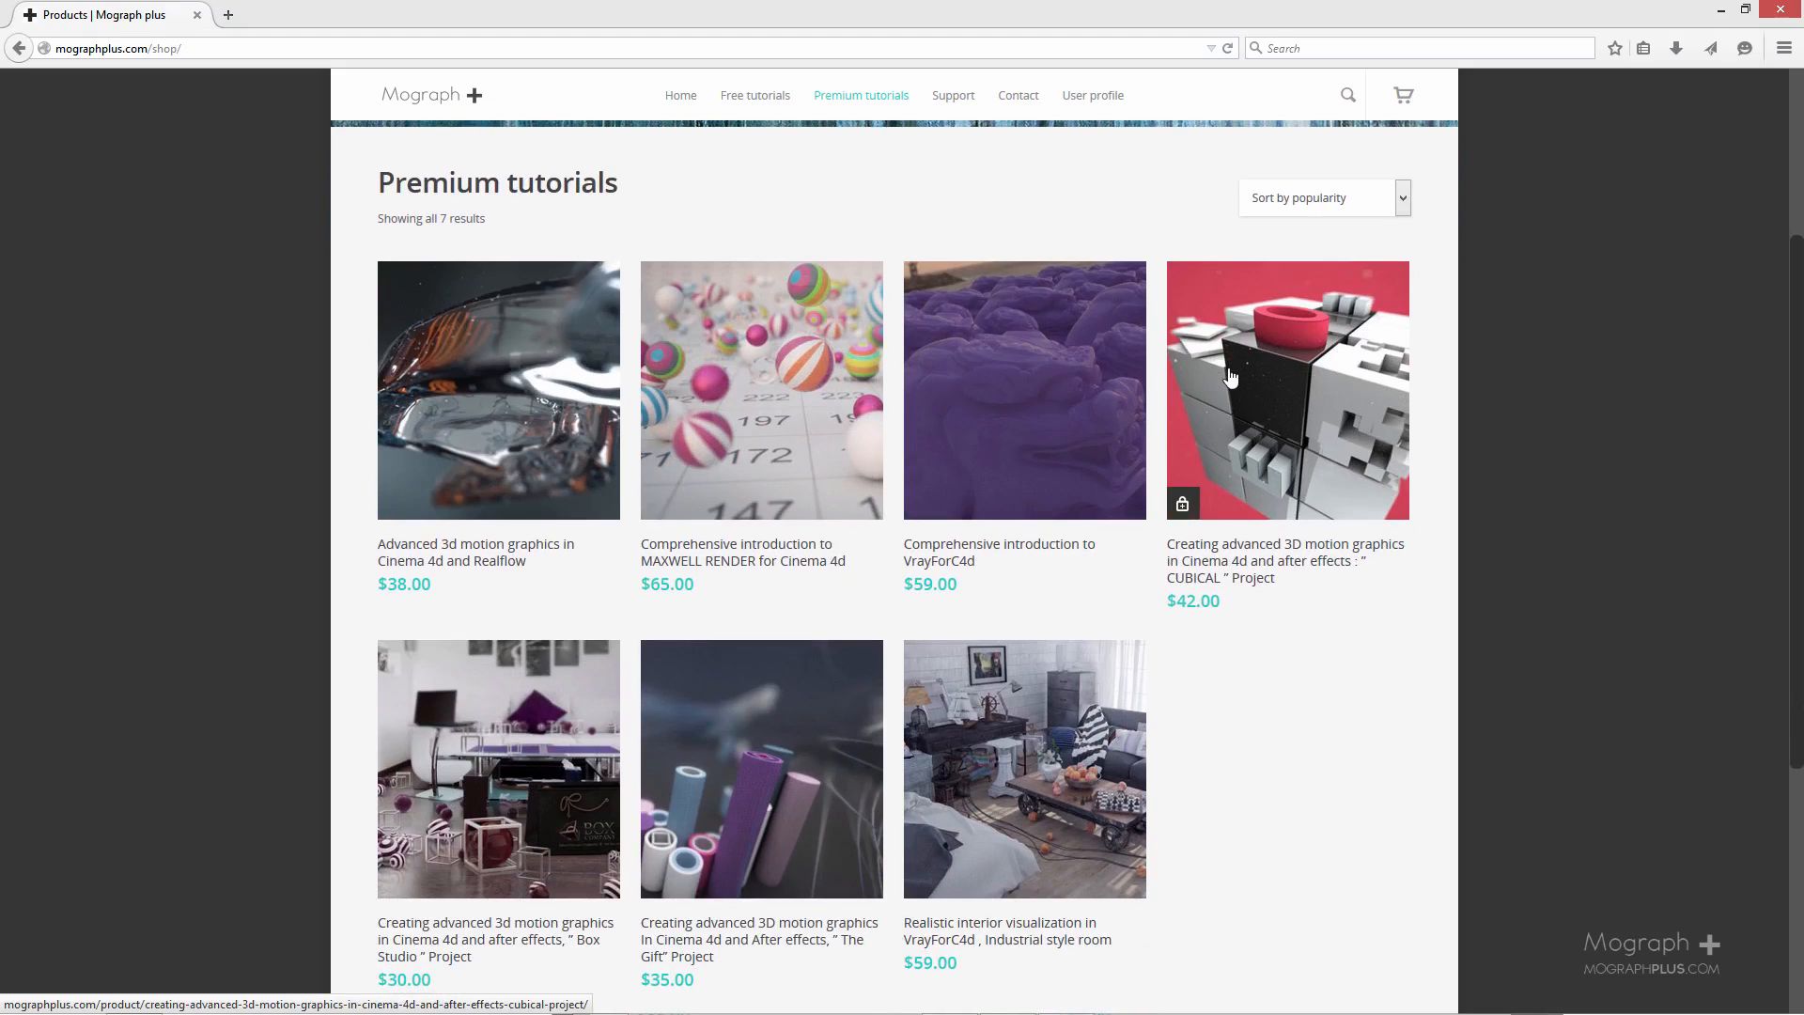
scroll(718, 721, down, 2)
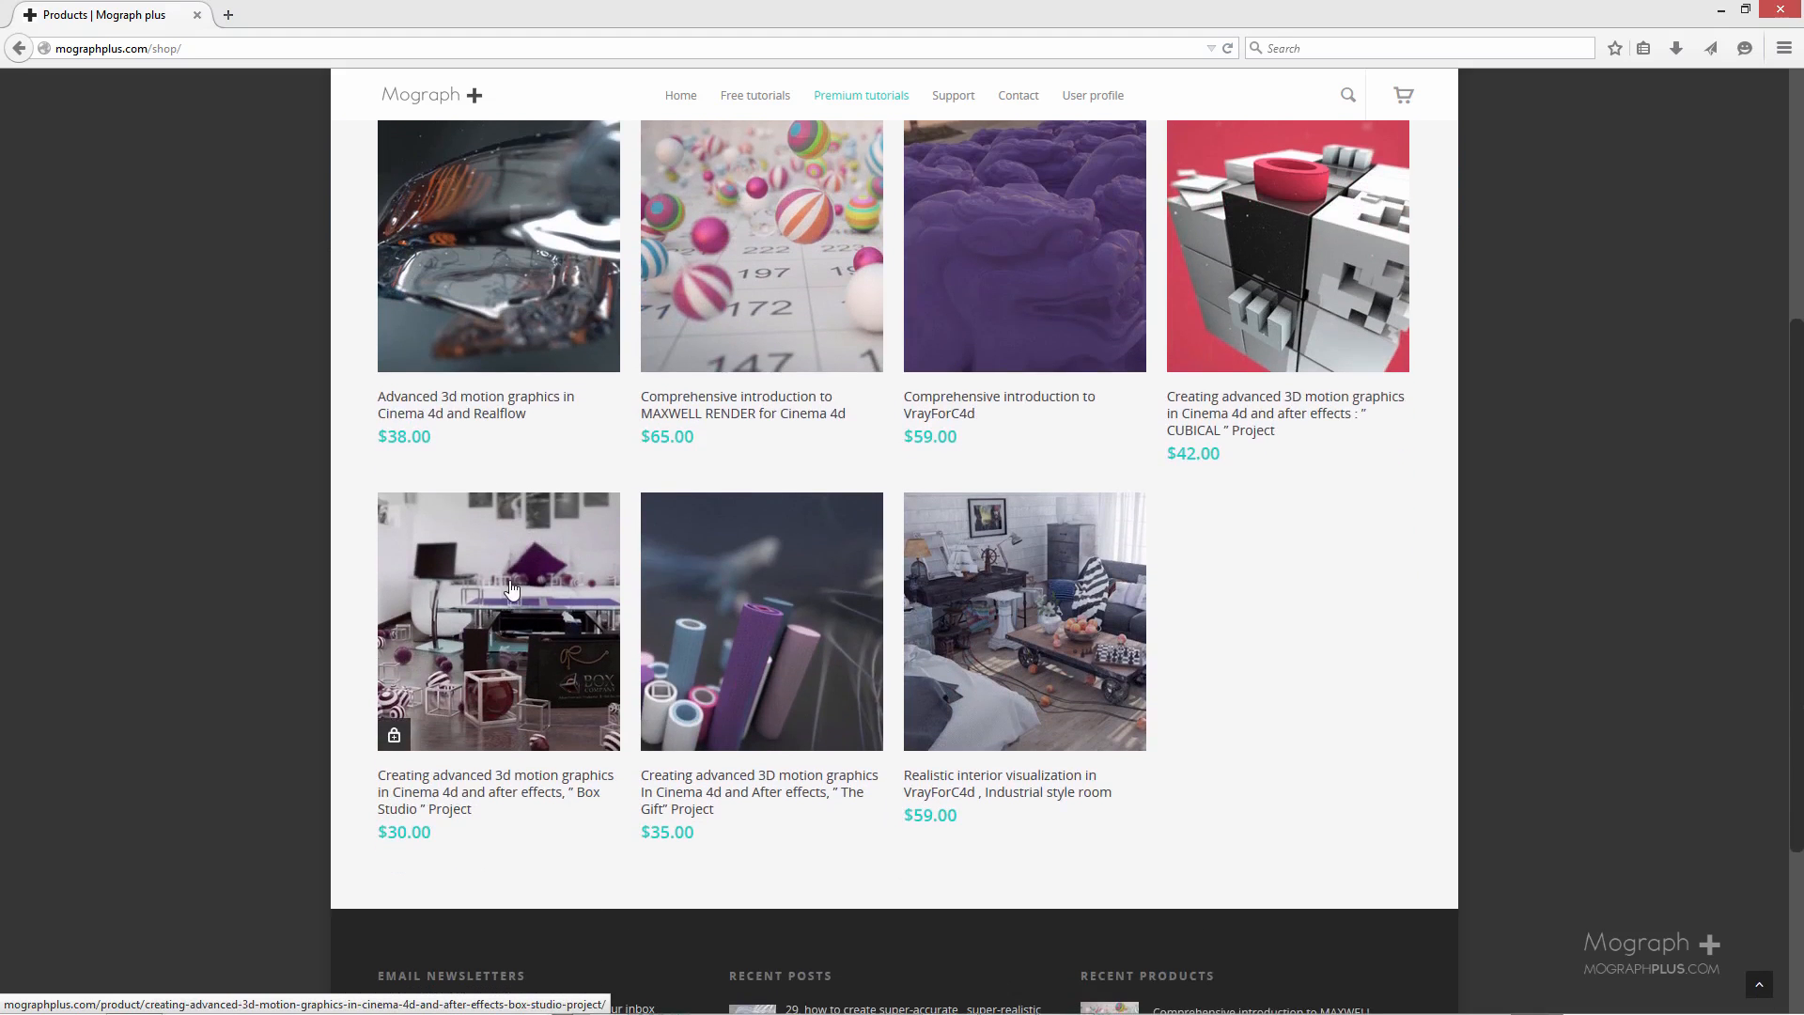
scroll(654, 658, up, 2)
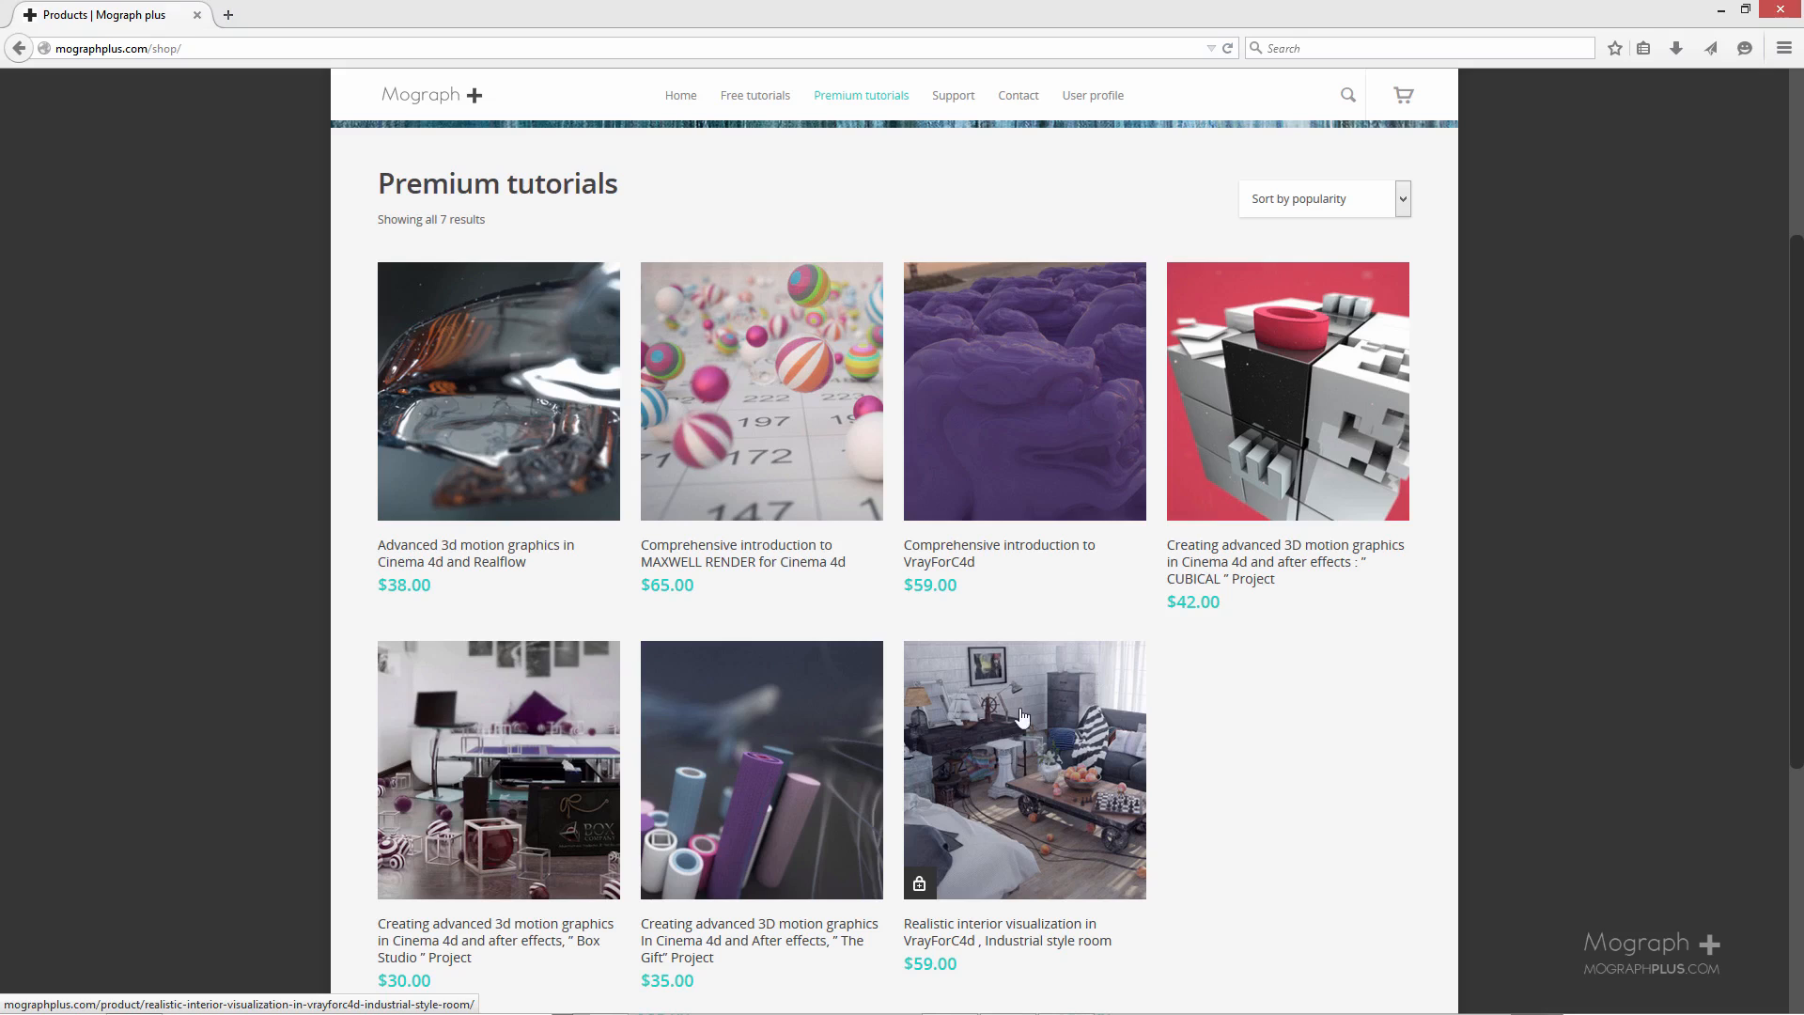
scroll(1032, 752, up, 2)
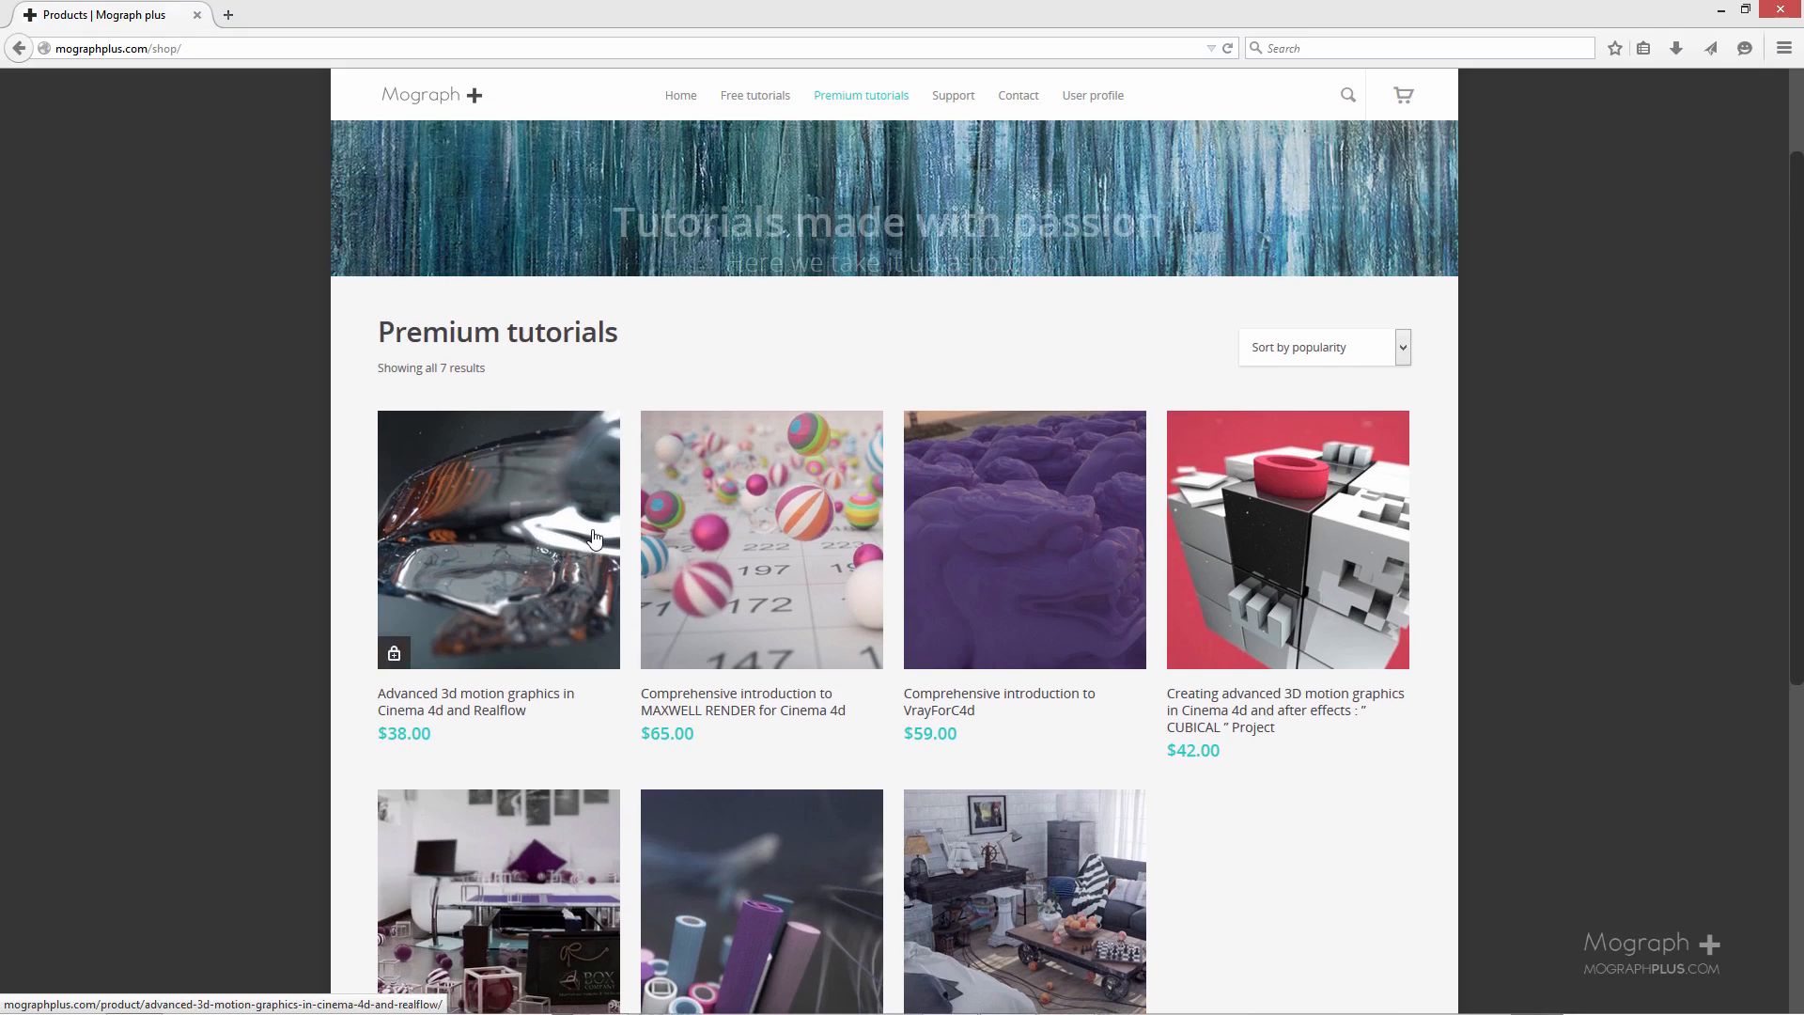
scroll(522, 672, up, 2)
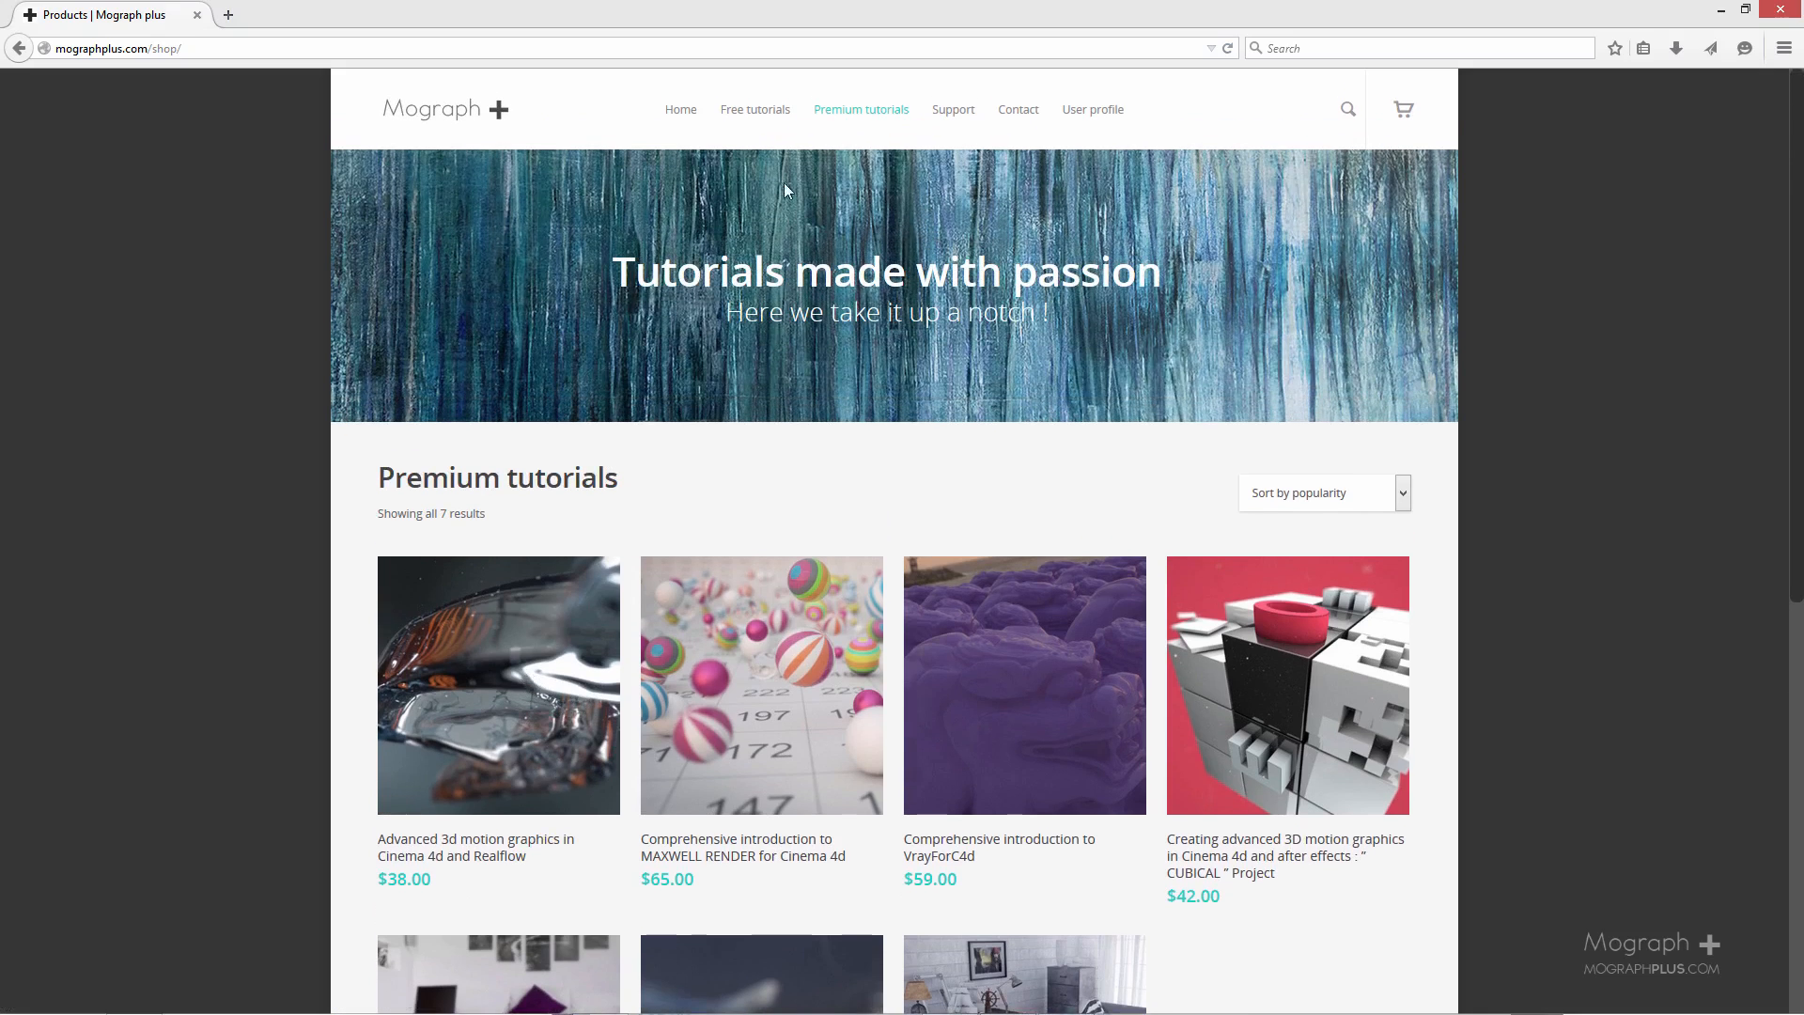
click(1729, 14)
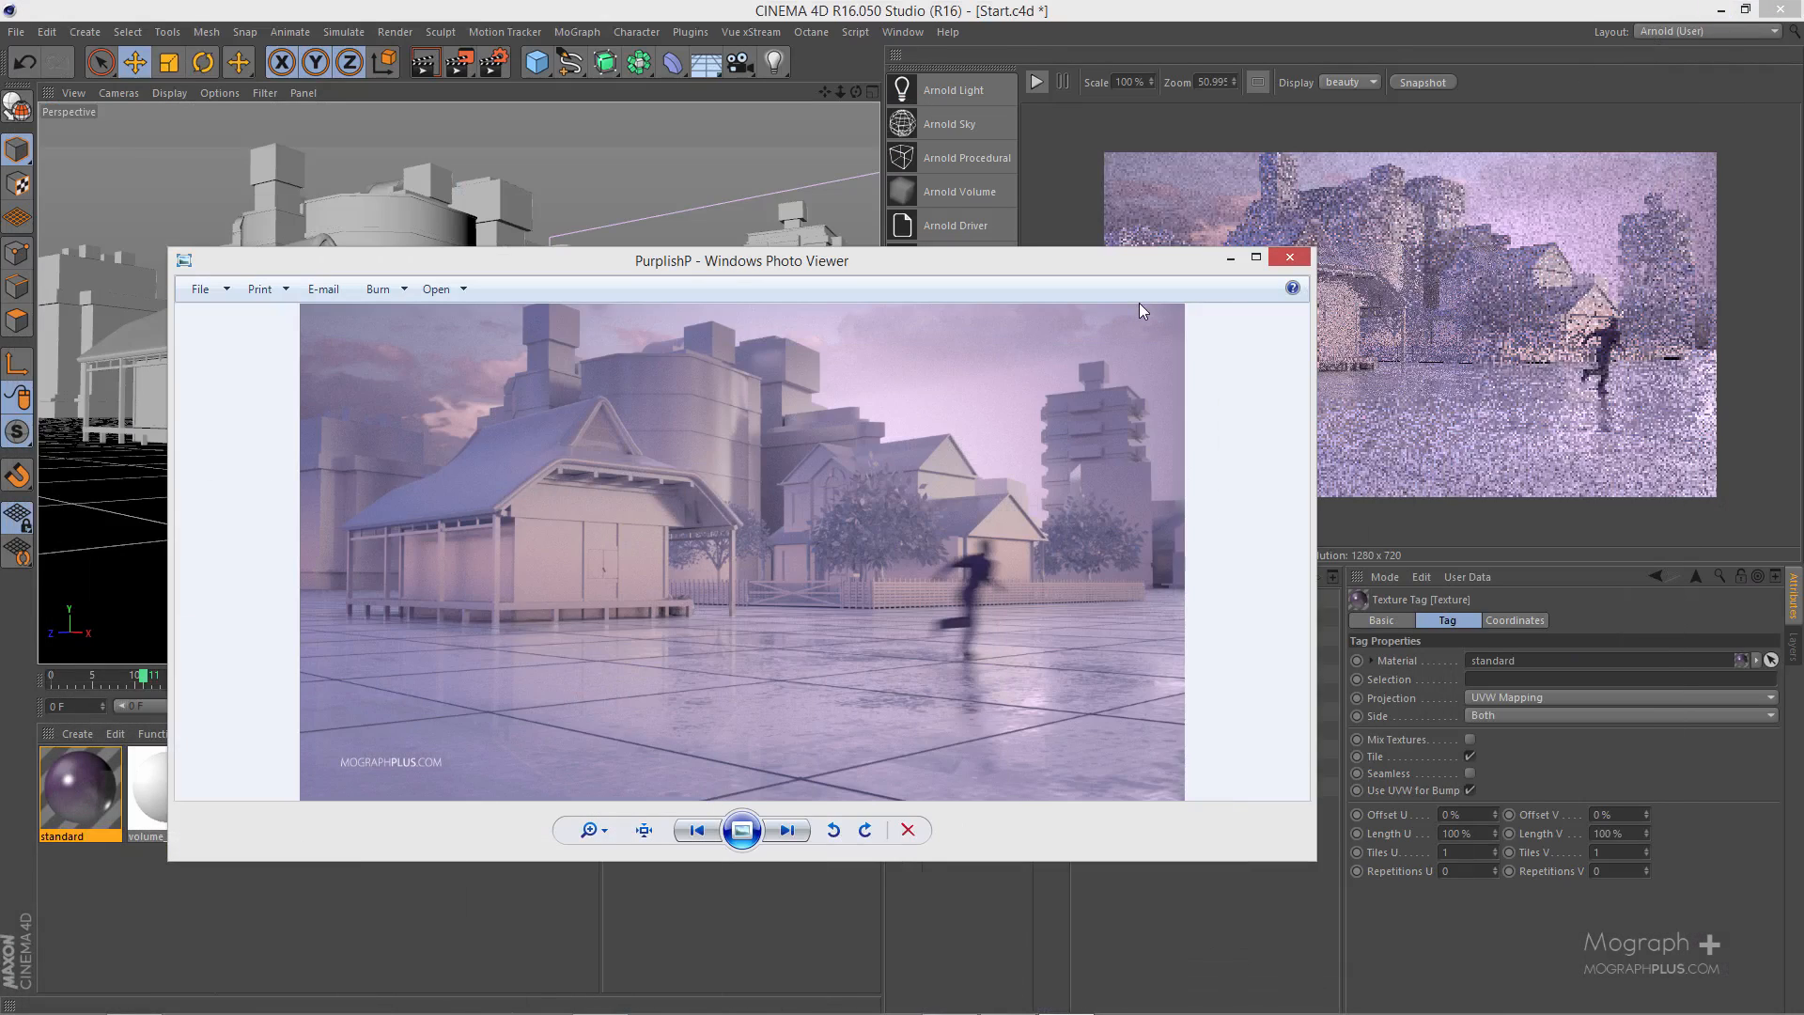
- Examine the finished PurplishP image at full window size in Windows Photo Viewer and restore the smaller window
drag(1131, 259, 1194, 266)
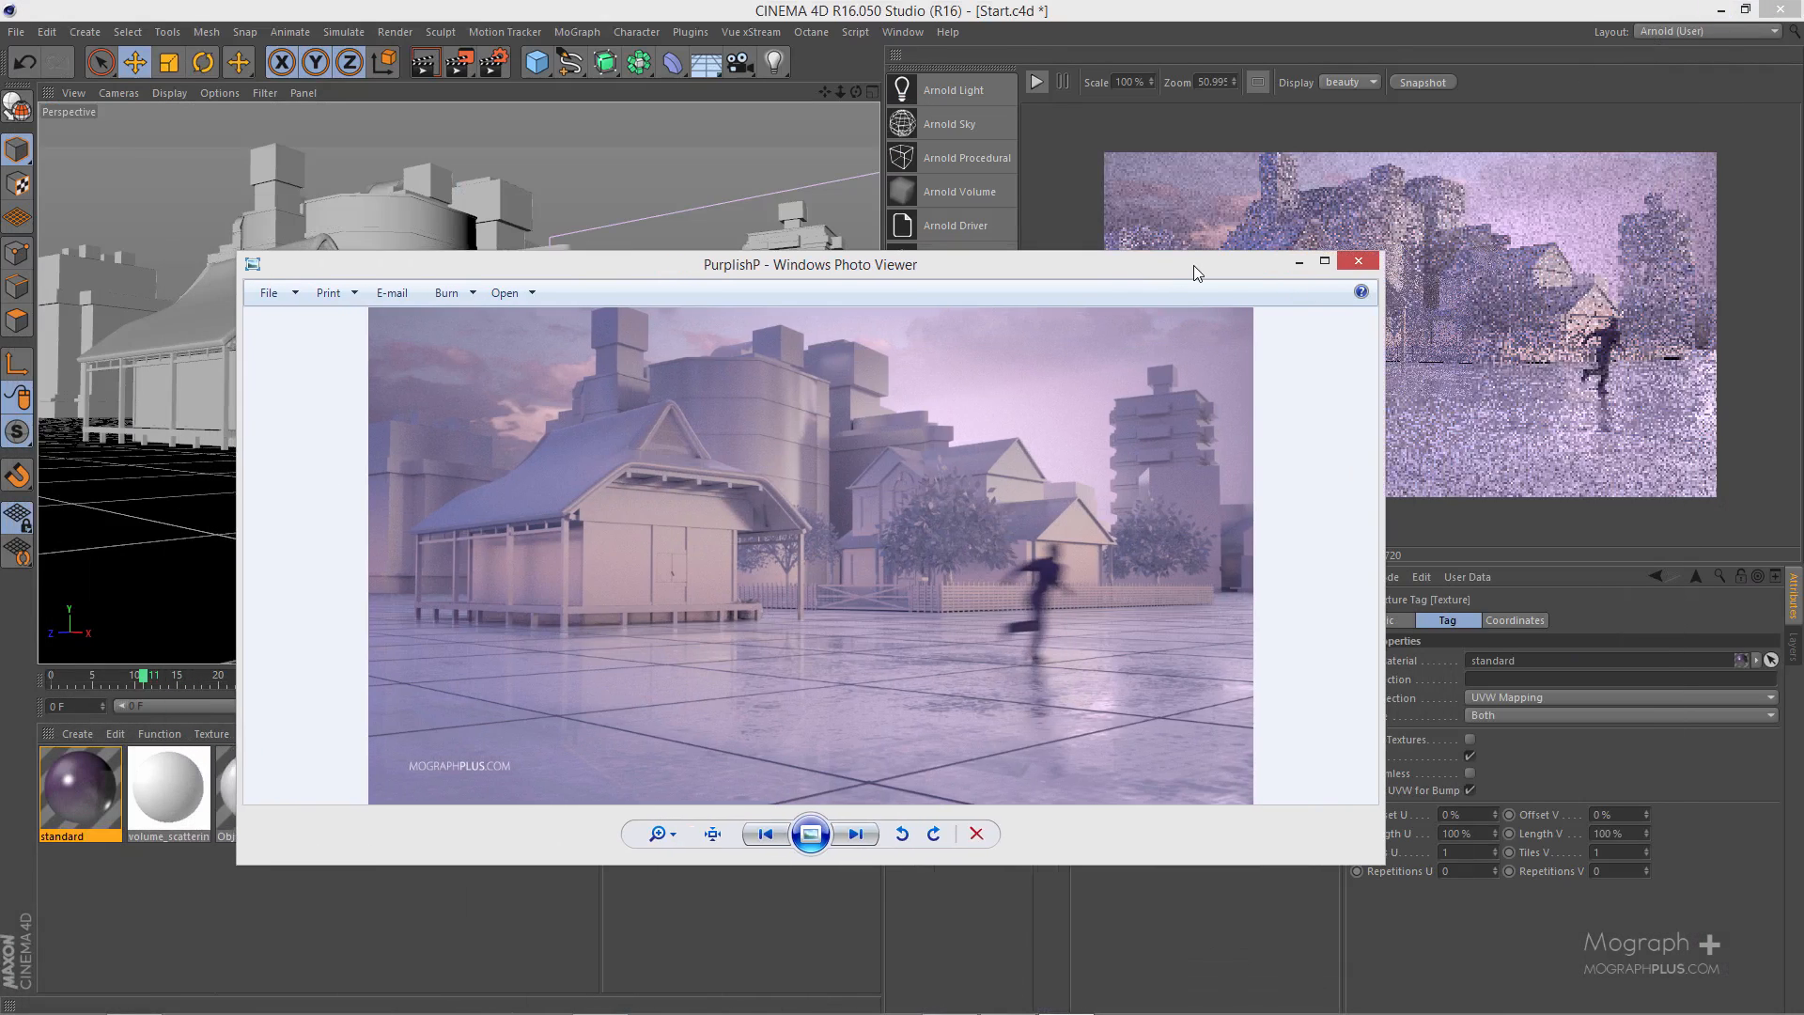
double_click(1194, 268)
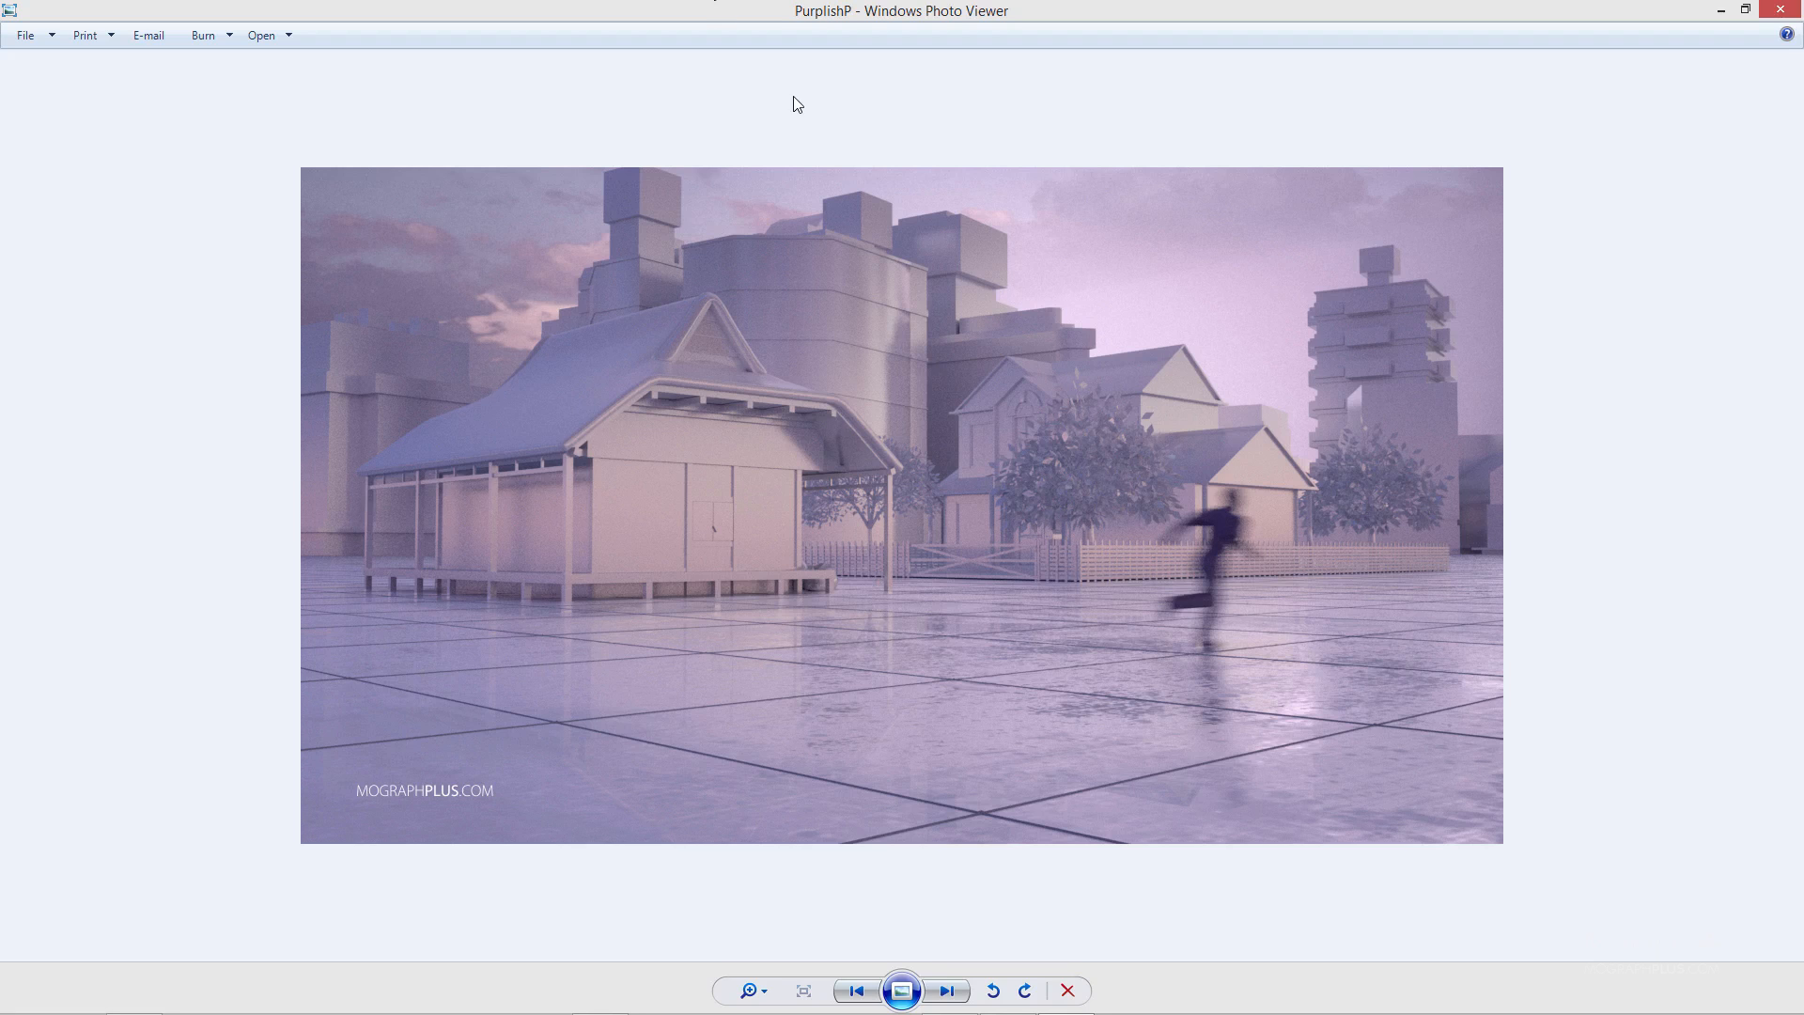
double_click(1017, 11)
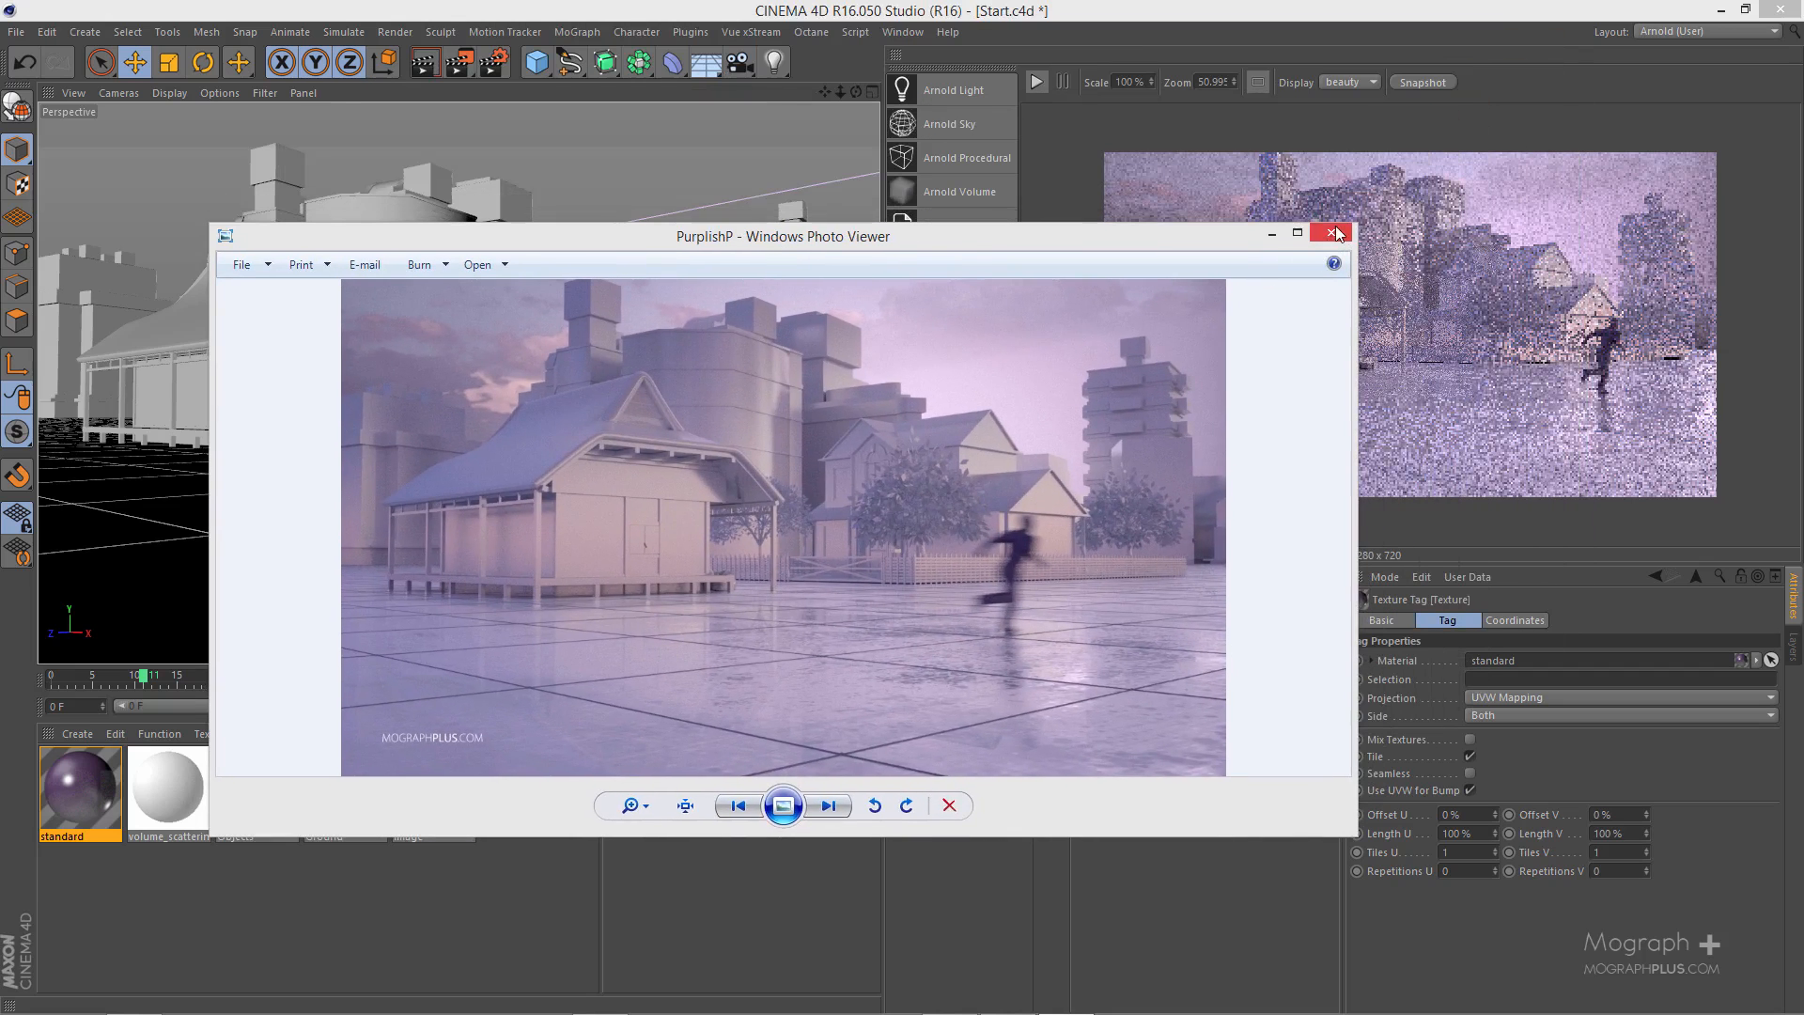